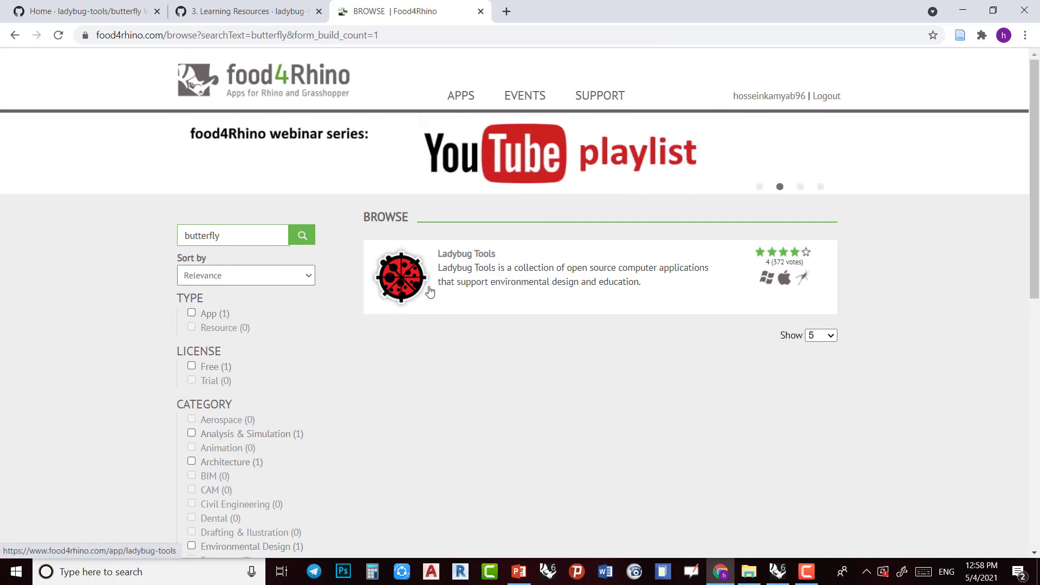
Open the Ladybug Tools app page and examine its downloads table, especially the Ladybug Tools 1.2.0 and Butterfly 0.0.05 entries
{"action": "left_click", "coordinate": [421, 289]}
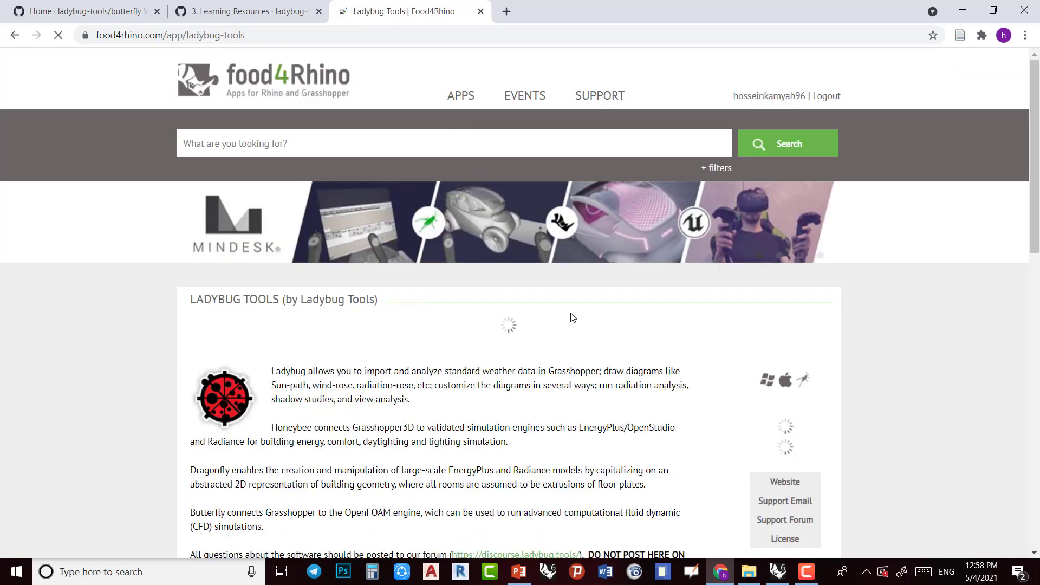
{"action": "left_click_drag", "start_coordinate": [1034, 123], "coordinate": [1017, 246]}
{"action": "left_click_drag", "start_coordinate": [1034, 154], "coordinate": [1032, 220]}
{"action": "left_click_drag", "start_coordinate": [217, 162], "coordinate": [317, 169]}
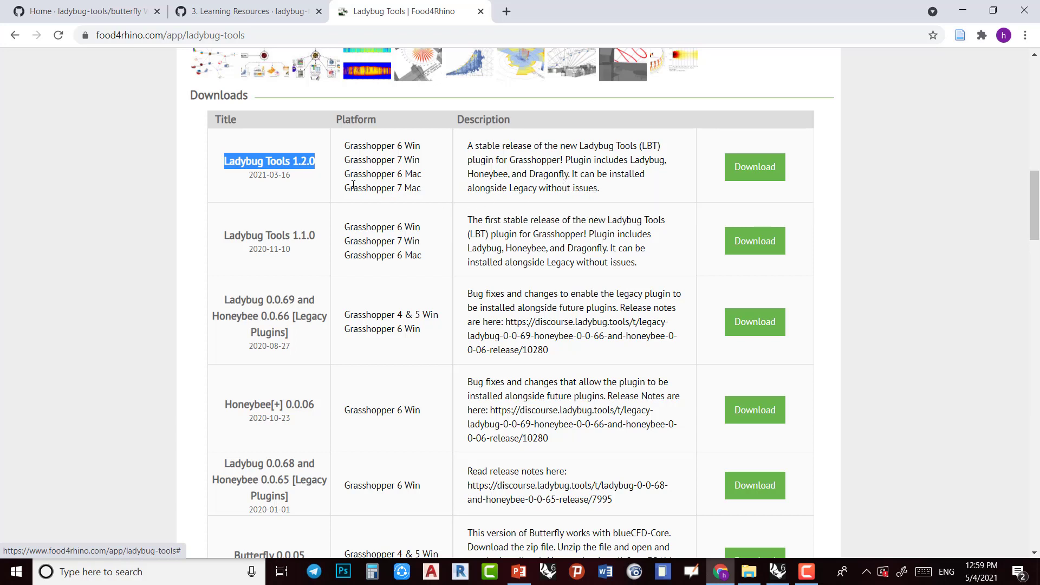
{"action": "left_click_drag", "start_coordinate": [544, 170], "coordinate": [547, 182]}
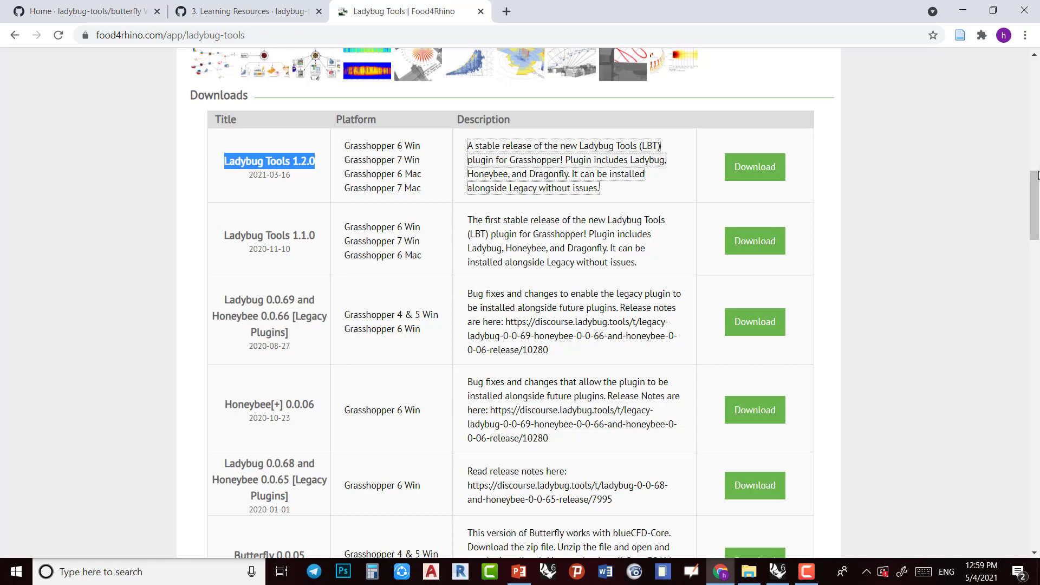
{"action": "scroll", "coordinate": [705, 298], "scroll_direction": "down", "scroll_amount": 2}
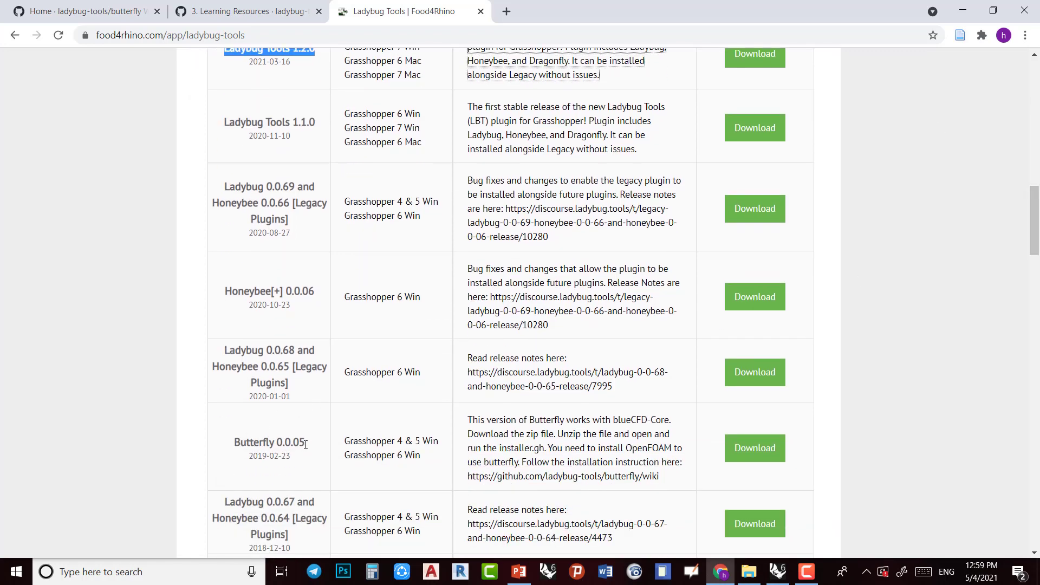
{"action": "left_click_drag", "start_coordinate": [248, 461], "coordinate": [269, 461]}
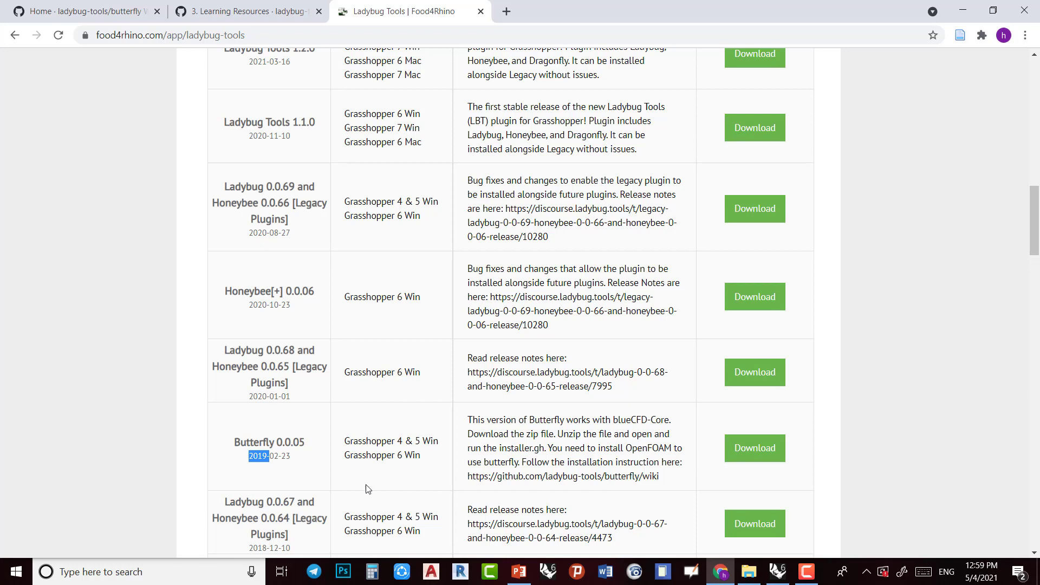
{"action": "left_click", "coordinate": [529, 459]}
Examine the Butterfly wiki's installation, Grasshopper, Dynamo, learning resources and API sections, and return to the Ladybug Tools page
{"action": "left_click", "coordinate": [74, 7]}
{"action": "left_click_drag", "start_coordinate": [1035, 109], "coordinate": [1034, 209]}
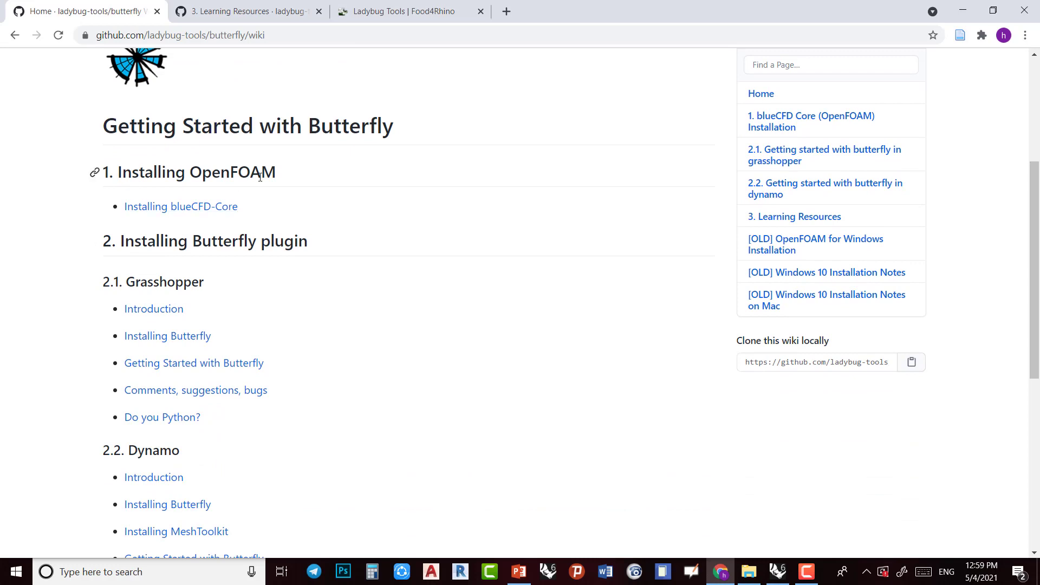
{"action": "left_click_drag", "start_coordinate": [1038, 217], "coordinate": [1038, 285]}
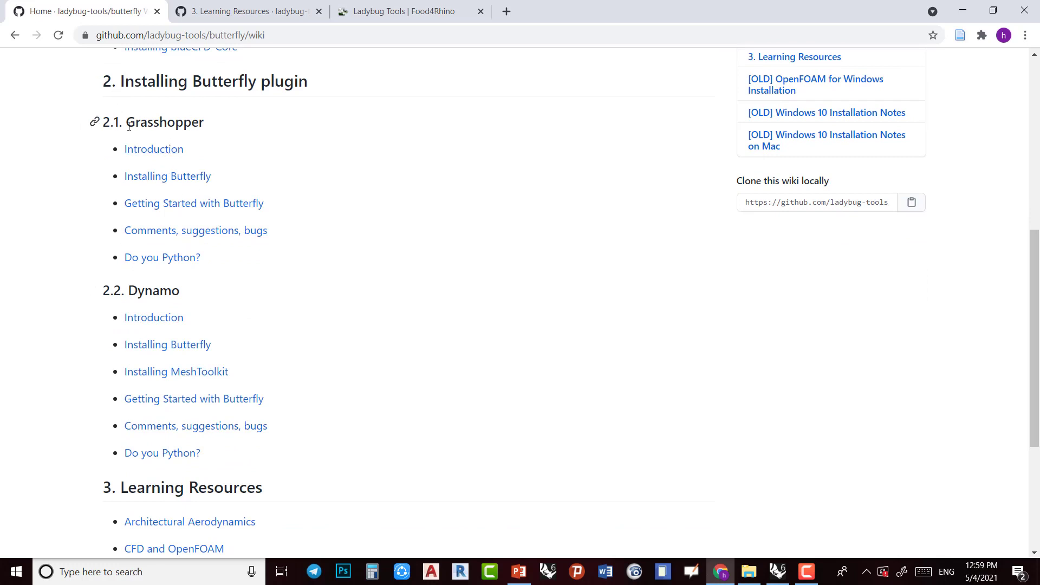
{"action": "left_click_drag", "start_coordinate": [128, 125], "coordinate": [200, 124]}
{"action": "left_click_drag", "start_coordinate": [1038, 330], "coordinate": [1038, 354]}
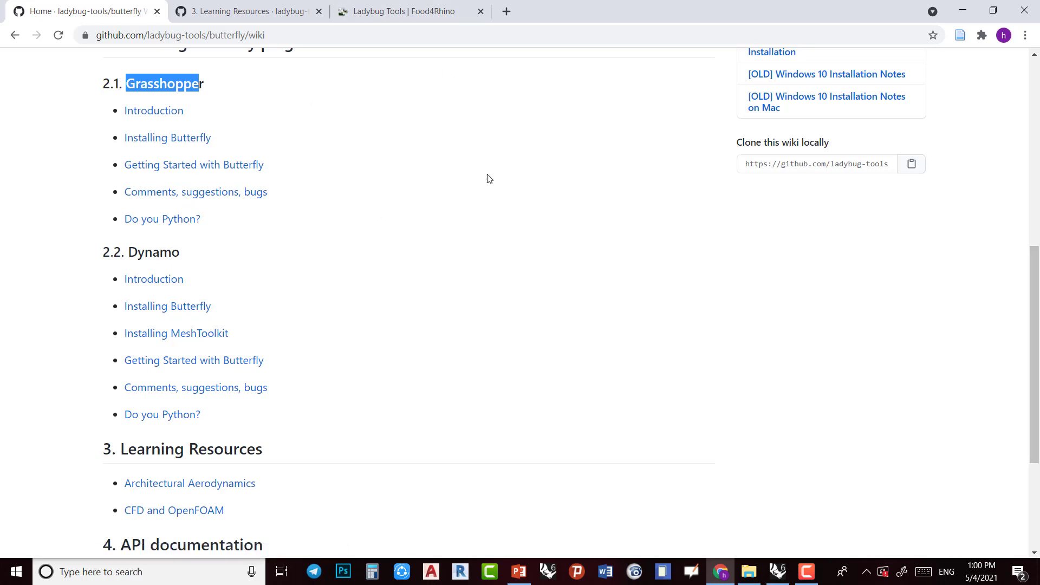
{"action": "left_click_drag", "start_coordinate": [1034, 324], "coordinate": [1033, 400]}
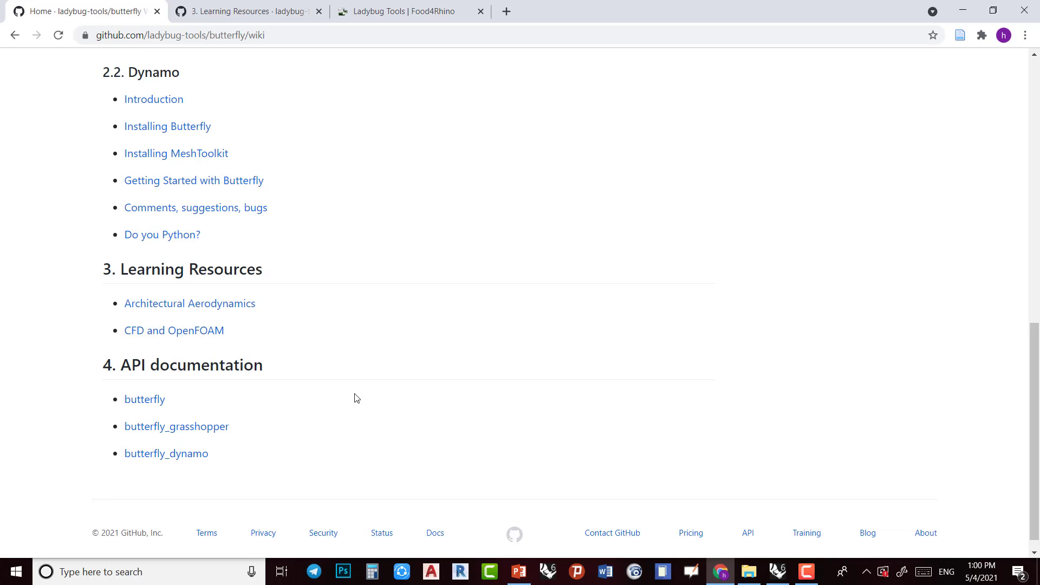
{"action": "scroll", "coordinate": [356, 398], "scroll_direction": "up", "scroll_amount": 10}
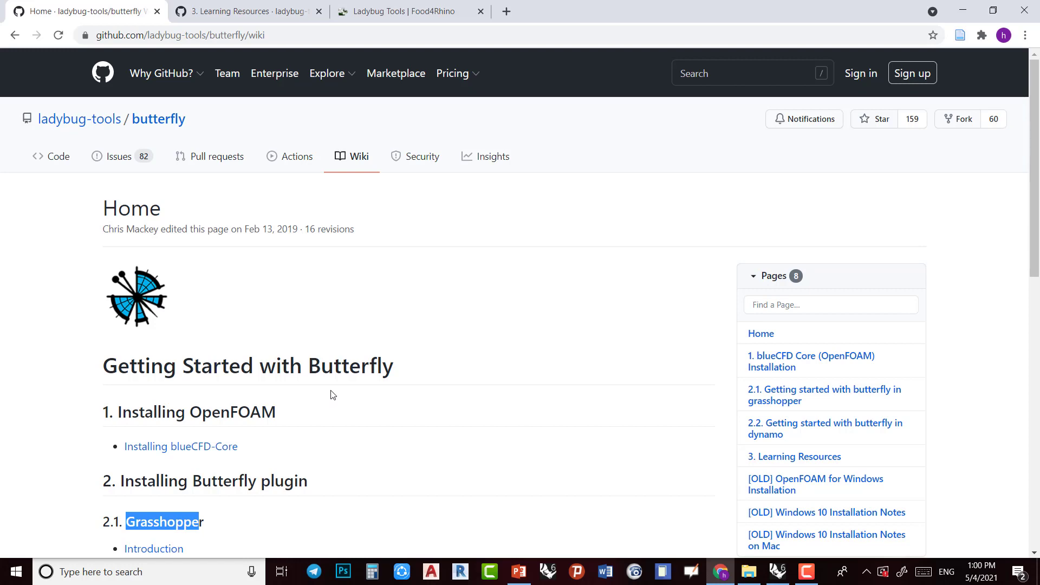
{"action": "left_click", "coordinate": [281, 5]}
{"action": "left_click", "coordinate": [414, 12]}
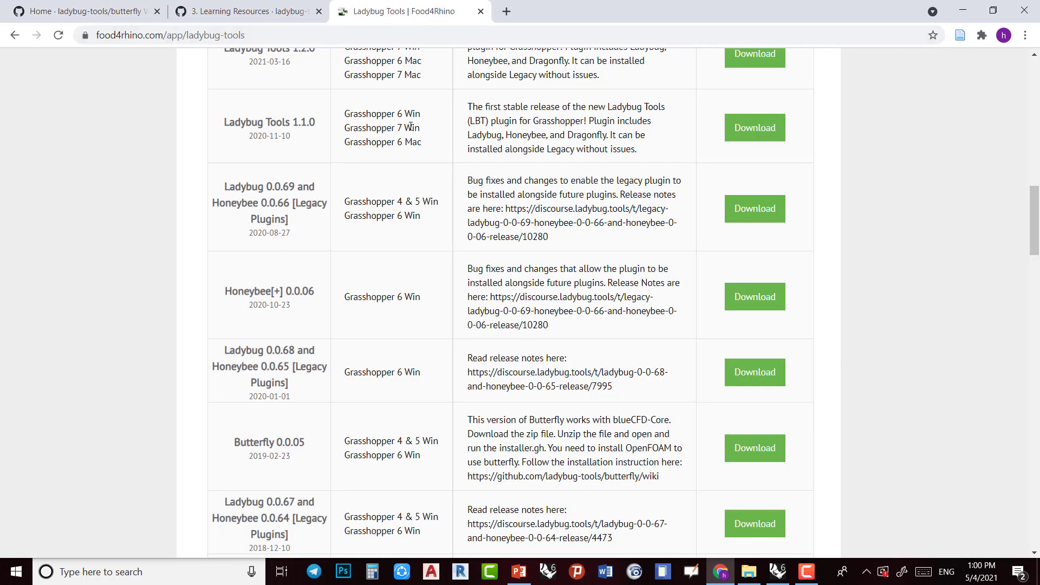
{"action": "scroll", "coordinate": [411, 127], "scroll_direction": "up", "scroll_amount": 15}
Switch to Rhino with Grasshopper and add a Center Box component below the Butterfly logo on the canvas
{"action": "left_click", "coordinate": [778, 572]}
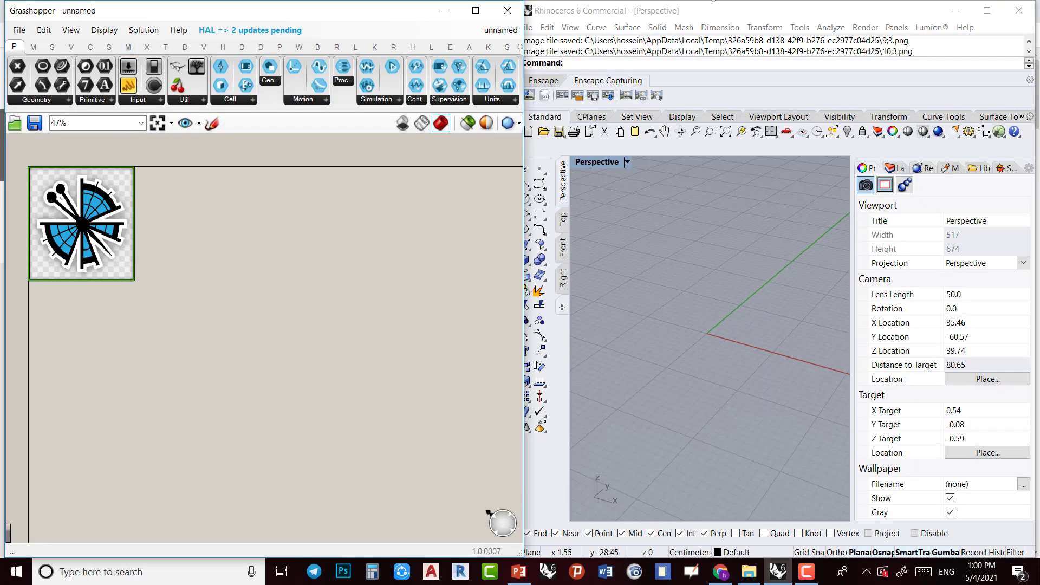
{"action": "right_click_drag", "start_coordinate": [715, 368], "coordinate": [674, 371]}
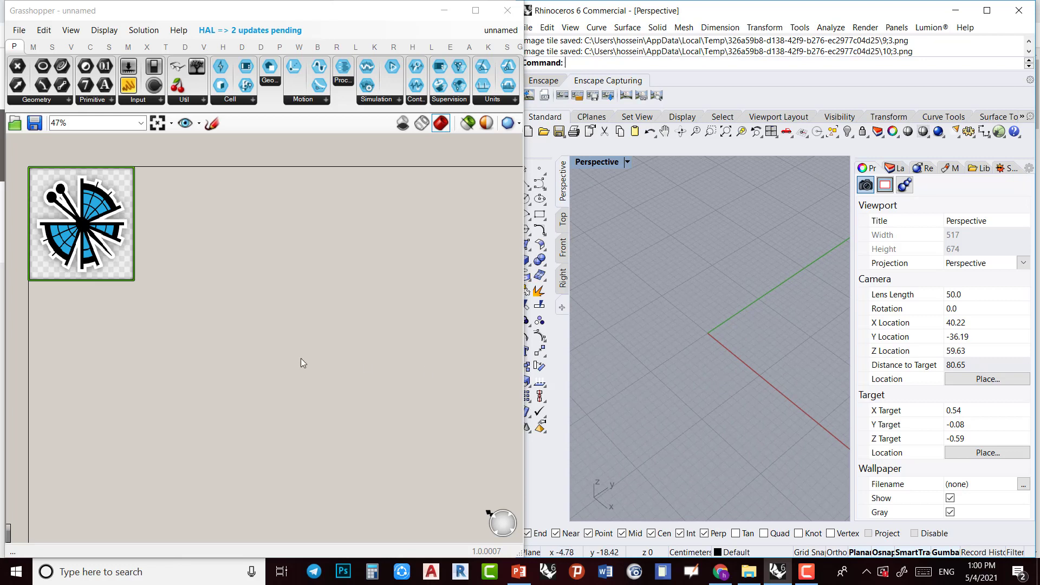
{"action": "right_click_drag", "start_coordinate": [680, 413], "coordinate": [683, 375], "text": "shift"}
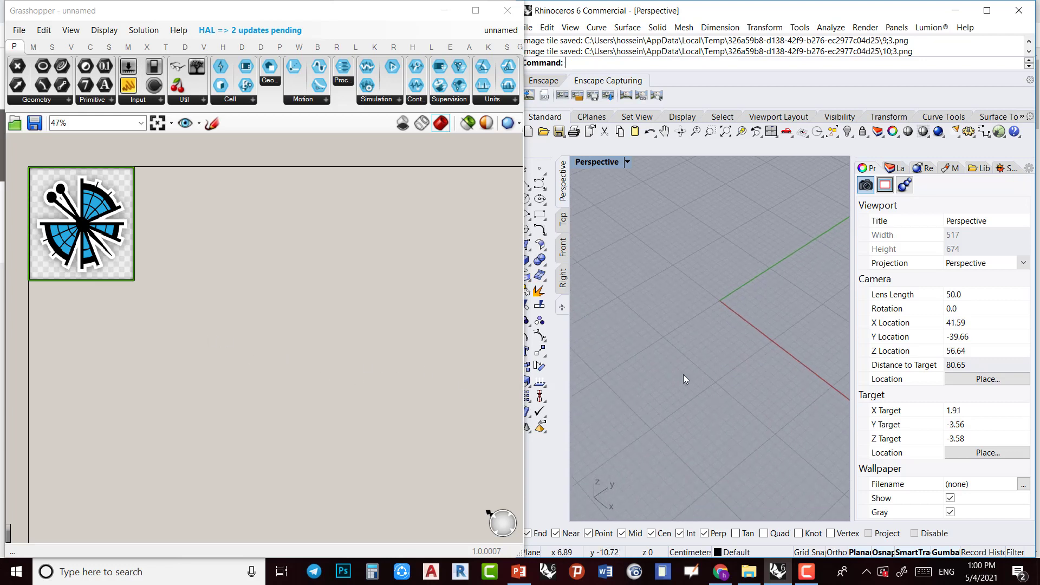
{"action": "double_click", "coordinate": [208, 392]}
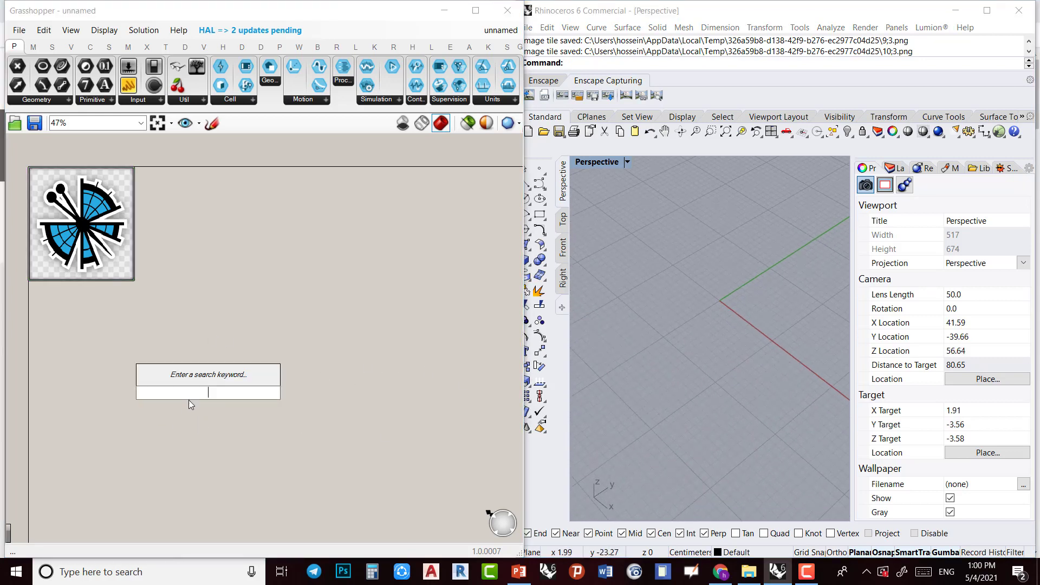
{"action": "type", "text": "e"}
{"action": "key", "text": "BackSpace"}
{"action": "type", "text": "cent"}
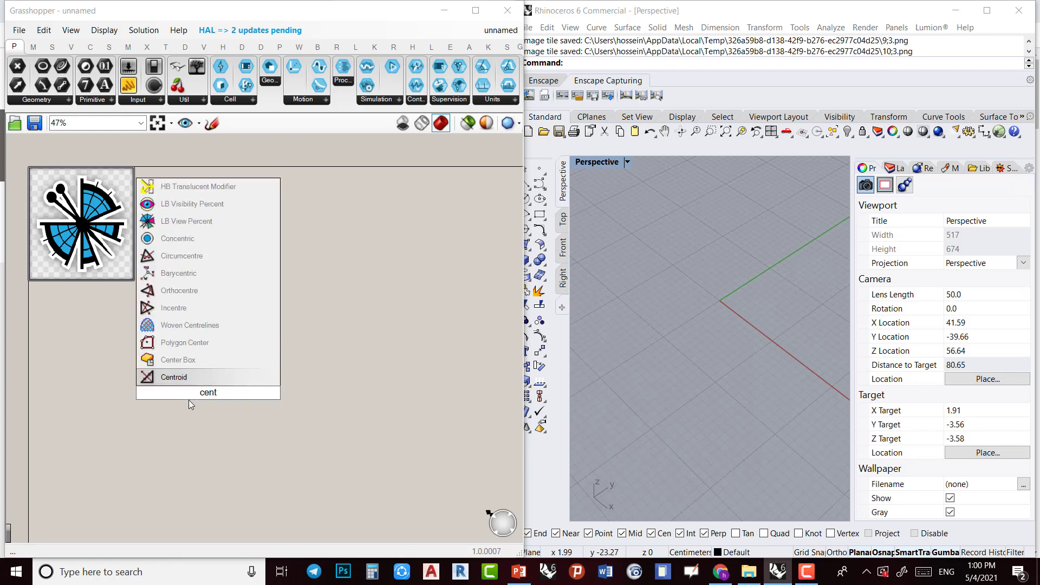
{"action": "left_click", "coordinate": [178, 359]}
Add a number slider with value 3 and connect it to the Center Box's X, Y and Z inputs
{"action": "scroll", "coordinate": [179, 310], "scroll_direction": "up", "scroll_amount": 3}
{"action": "right_click_drag", "start_coordinate": [264, 390], "coordinate": [354, 345]}
{"action": "scroll", "coordinate": [271, 350], "scroll_direction": "up", "scroll_amount": 5}
{"action": "right_click_drag", "start_coordinate": [351, 383], "coordinate": [463, 381]}
{"action": "double_click", "coordinate": [207, 325]}
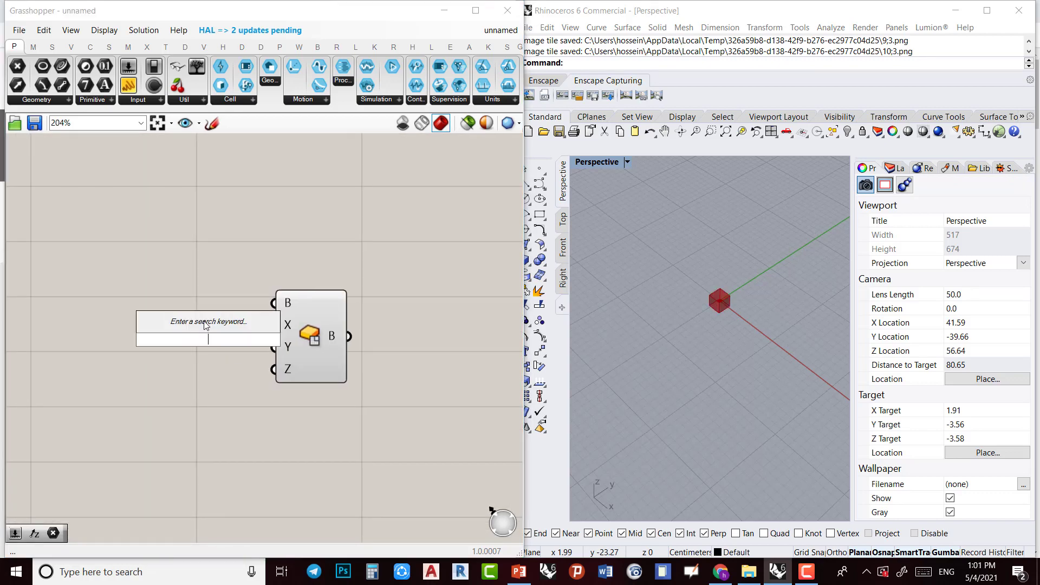
{"action": "type", "text": "3"}
{"action": "key", "text": "Return"}
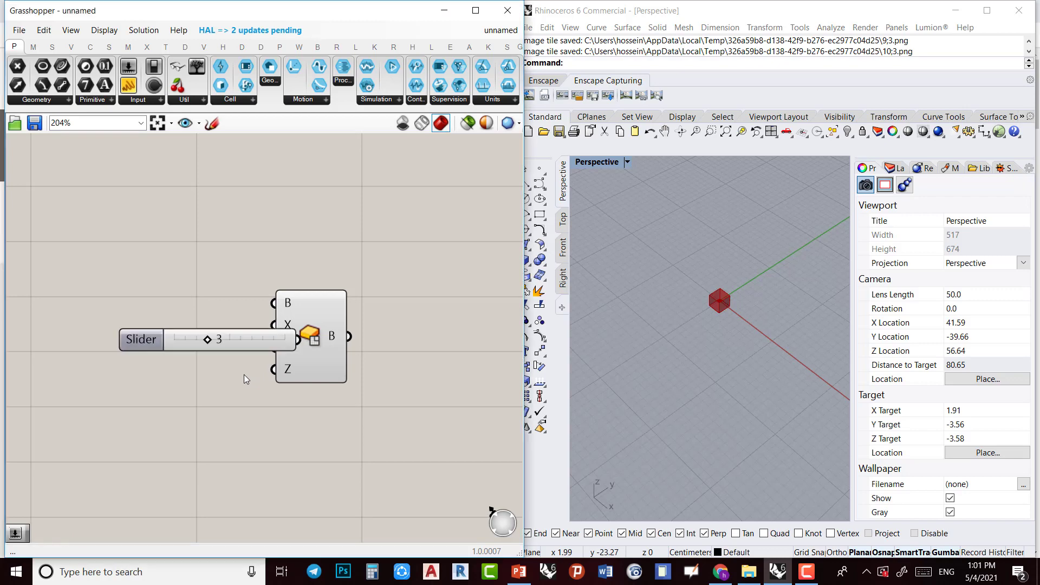
{"action": "scroll", "coordinate": [245, 374], "scroll_direction": "up", "scroll_amount": 3}
{"action": "left_click_drag", "start_coordinate": [234, 329], "coordinate": [300, 286]}
{"action": "left_click_drag", "start_coordinate": [212, 318], "coordinate": [299, 371]}
Add a Unit Z component, feed its factor from the slider, and connect its vector to the Center Box's base input
{"action": "right_click_drag", "start_coordinate": [721, 362], "coordinate": [776, 354]}
{"action": "right_click_drag", "start_coordinate": [271, 284], "coordinate": [447, 339]}
{"action": "right_click_drag", "start_coordinate": [673, 359], "coordinate": [730, 360]}
{"action": "double_click", "coordinate": [360, 321]}
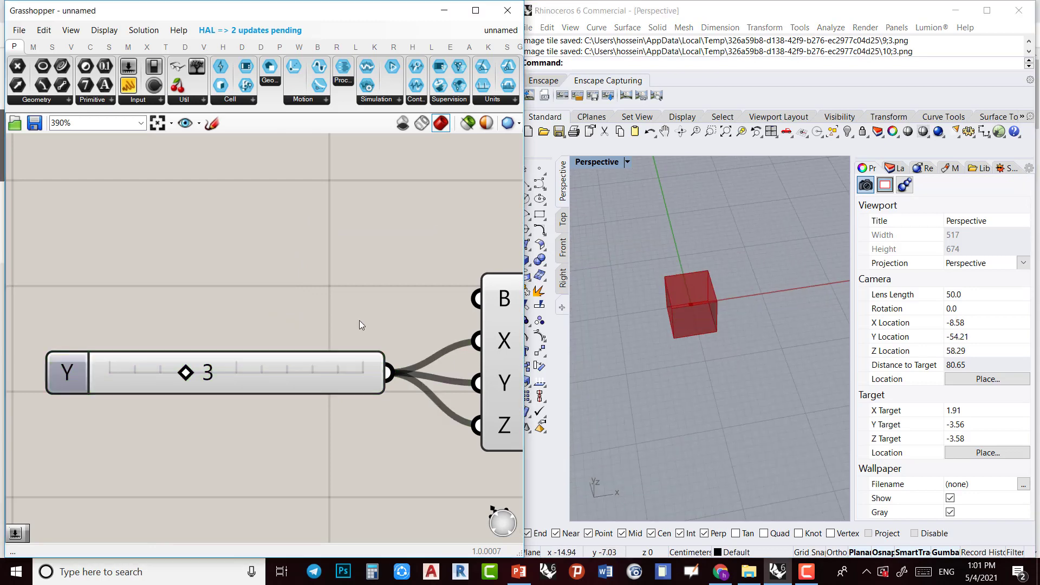
{"action": "type", "text": "z"}
{"action": "left_click", "coordinate": [375, 304]}
{"action": "right_click_drag", "start_coordinate": [417, 332], "coordinate": [317, 346]}
{"action": "left_click_drag", "start_coordinate": [328, 334], "coordinate": [371, 311]}
{"action": "left_click_drag", "start_coordinate": [270, 389], "coordinate": [185, 334]}
{"action": "right_click_drag", "start_coordinate": [707, 371], "coordinate": [630, 357]}
{"action": "scroll", "coordinate": [363, 319], "scroll_direction": "down", "scroll_amount": 1}
{"action": "right_click_drag", "start_coordinate": [352, 395], "coordinate": [292, 320]}
{"action": "scroll", "coordinate": [292, 320], "scroll_direction": "down", "scroll_amount": 3}
{"action": "scroll", "coordinate": [263, 306], "scroll_direction": "up", "scroll_amount": 3}
{"action": "left_click_drag", "start_coordinate": [248, 254], "coordinate": [264, 235]}
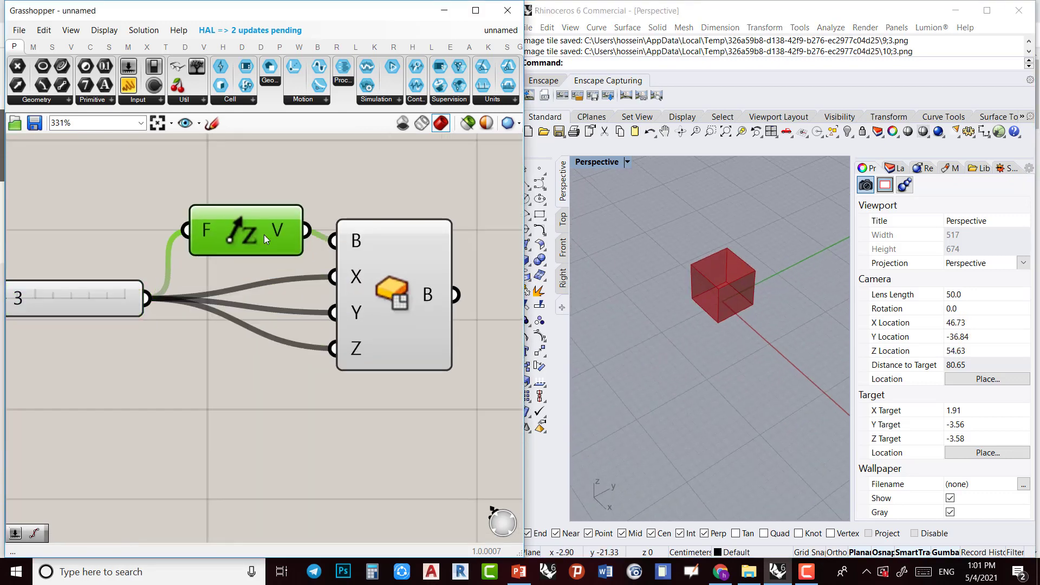
{"action": "scroll", "coordinate": [405, 352], "scroll_direction": "down", "scroll_amount": 1}
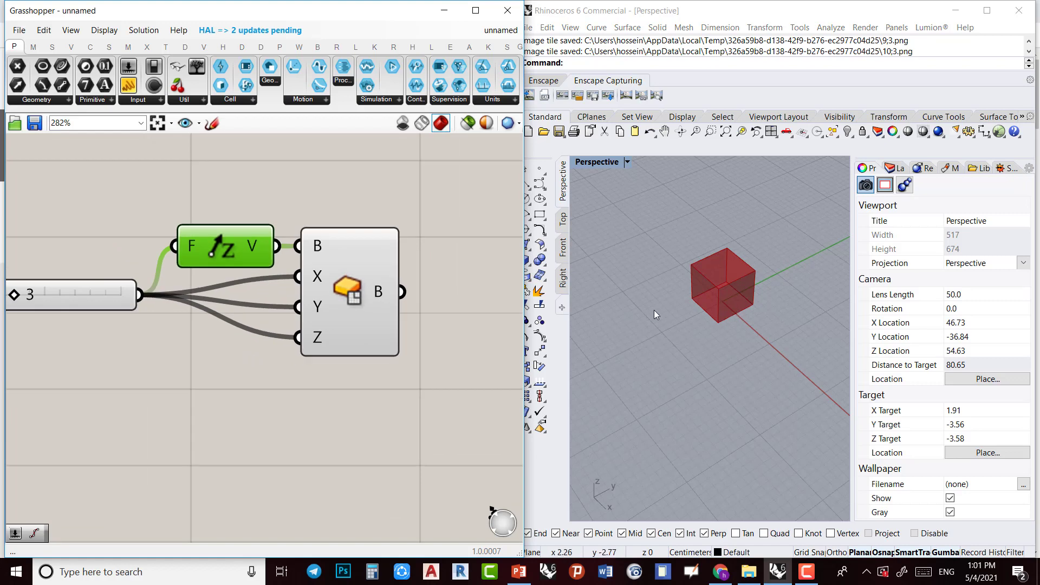
Snap the Rhino window to half of the screen beside the Grasshopper window
{"action": "left_click", "coordinate": [635, 282]}
{"action": "left_click_drag", "start_coordinate": [728, 9], "coordinate": [1039, 145]}
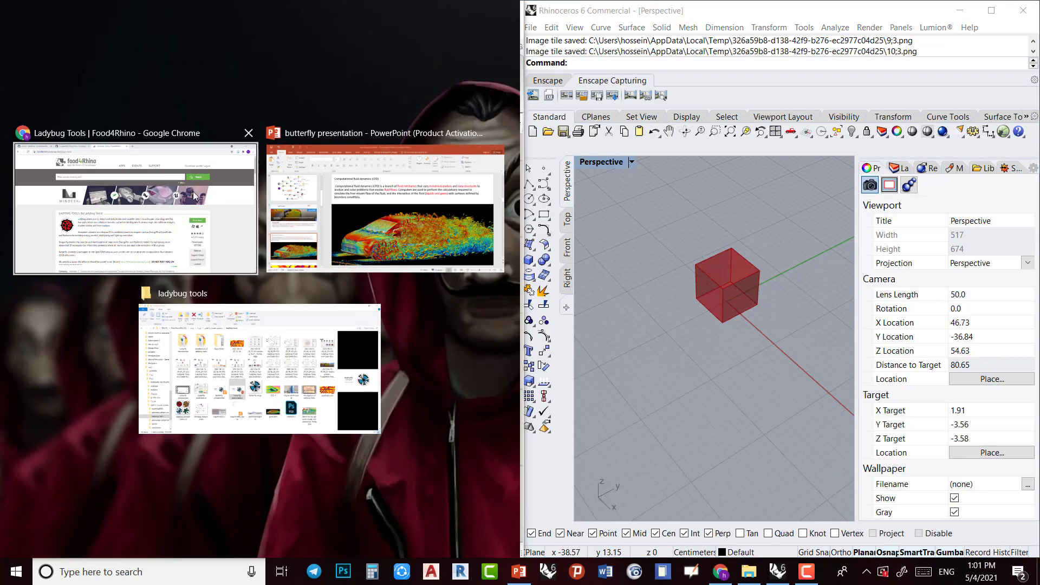
{"action": "left_click", "coordinate": [681, 295]}
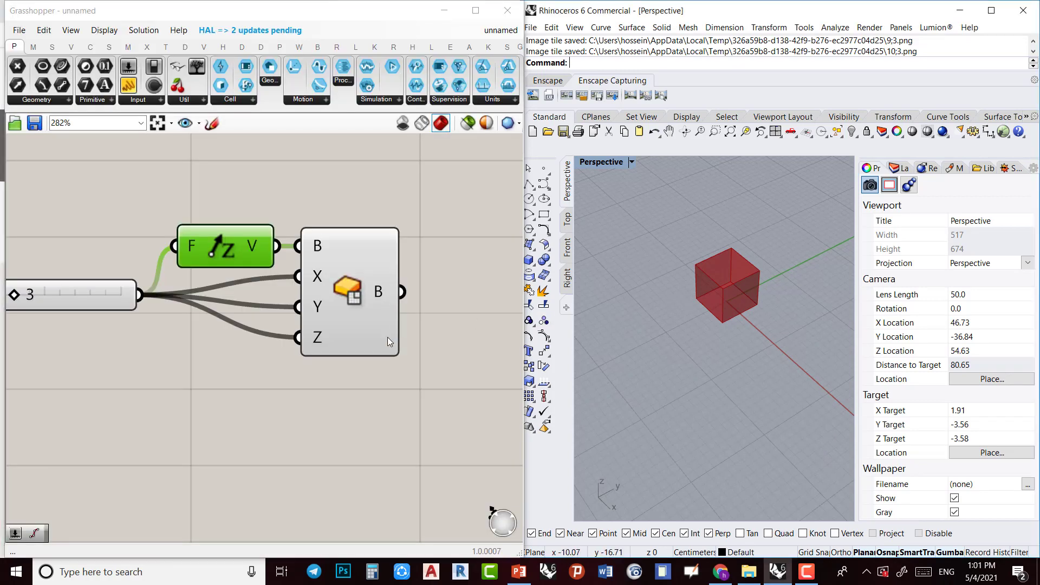
{"action": "left_click", "coordinate": [531, 245]}
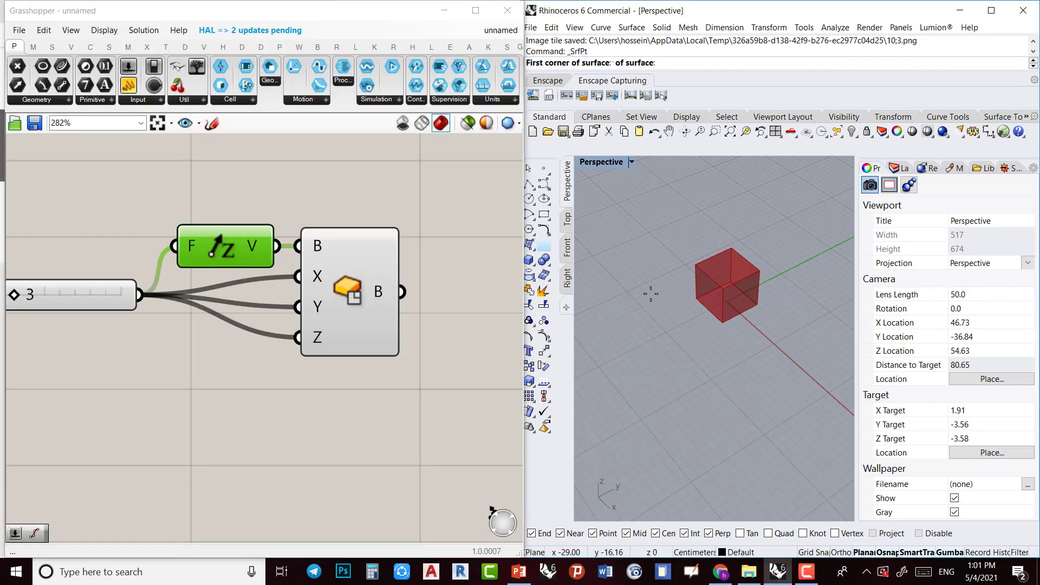
{"action": "left_click", "coordinate": [693, 365]}
{"action": "key", "text": "Escape"}
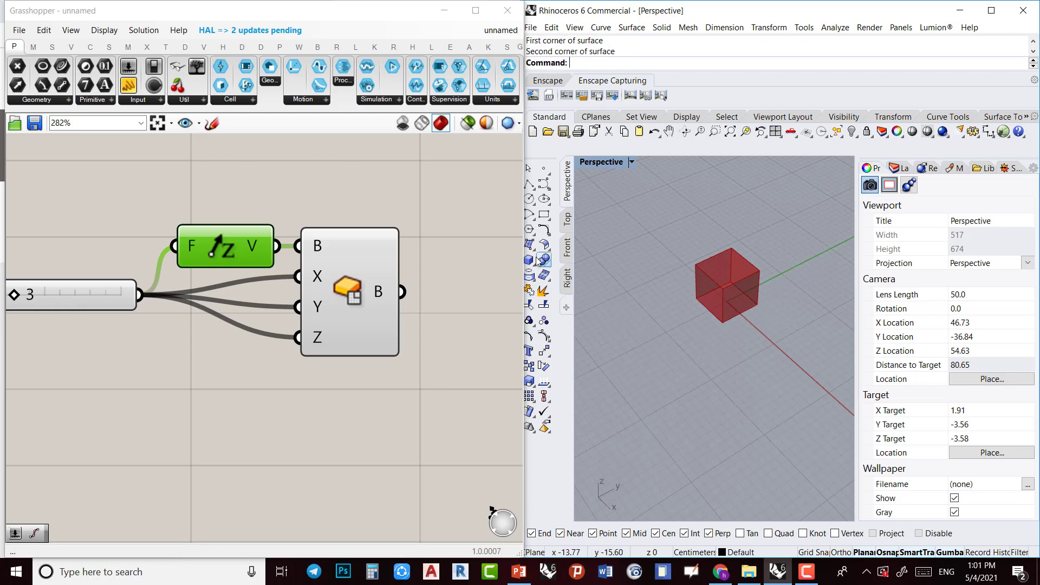
Draw a corner-to-corner rectangular plane about 36 cm long on the ground around the box in the Perspective view
{"action": "left_click", "coordinate": [536, 252]}
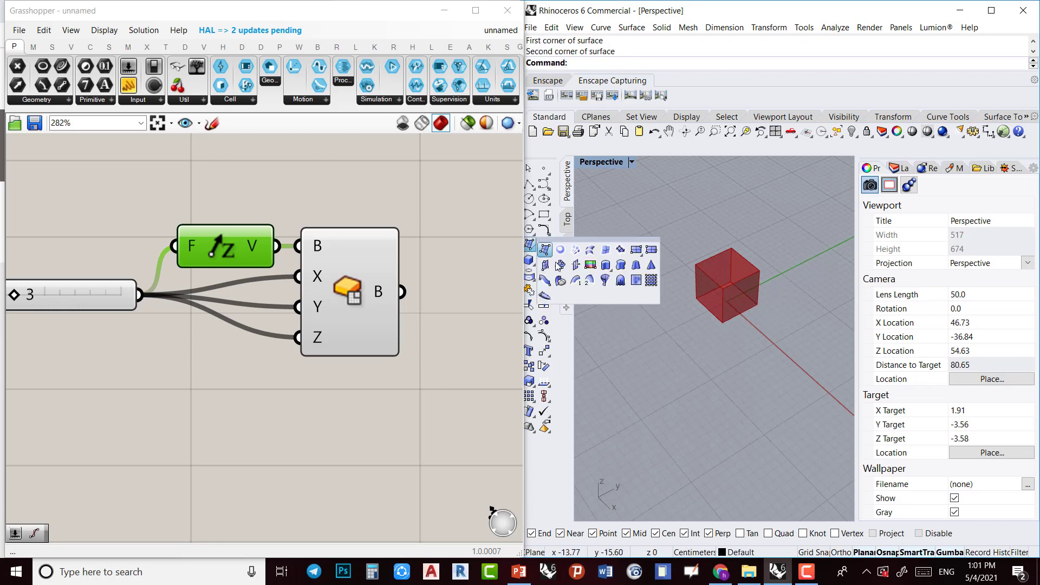
{"action": "left_click", "coordinate": [639, 251]}
{"action": "left_click", "coordinate": [674, 399]}
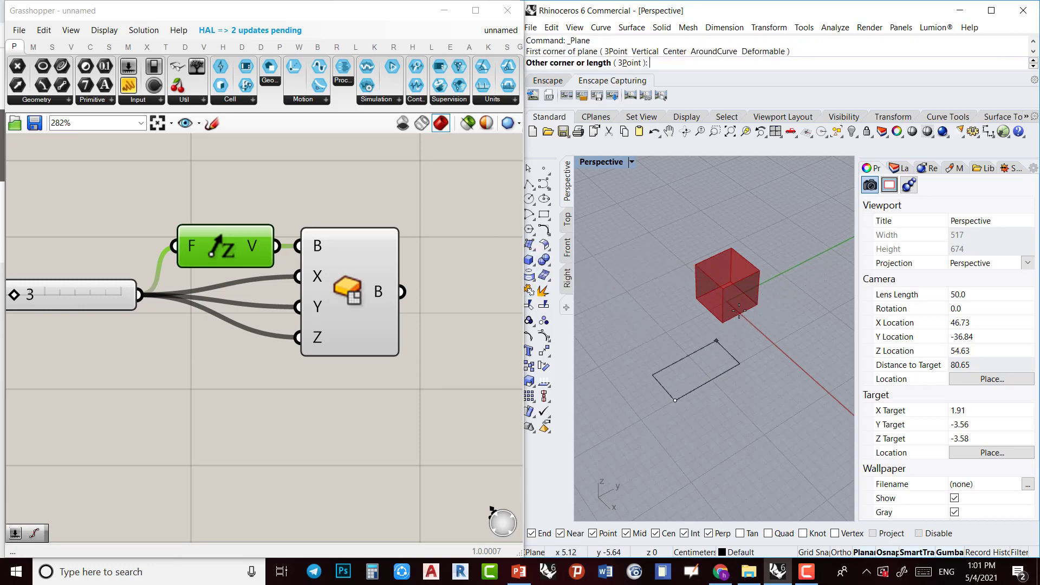
{"action": "left_click", "coordinate": [789, 218]}
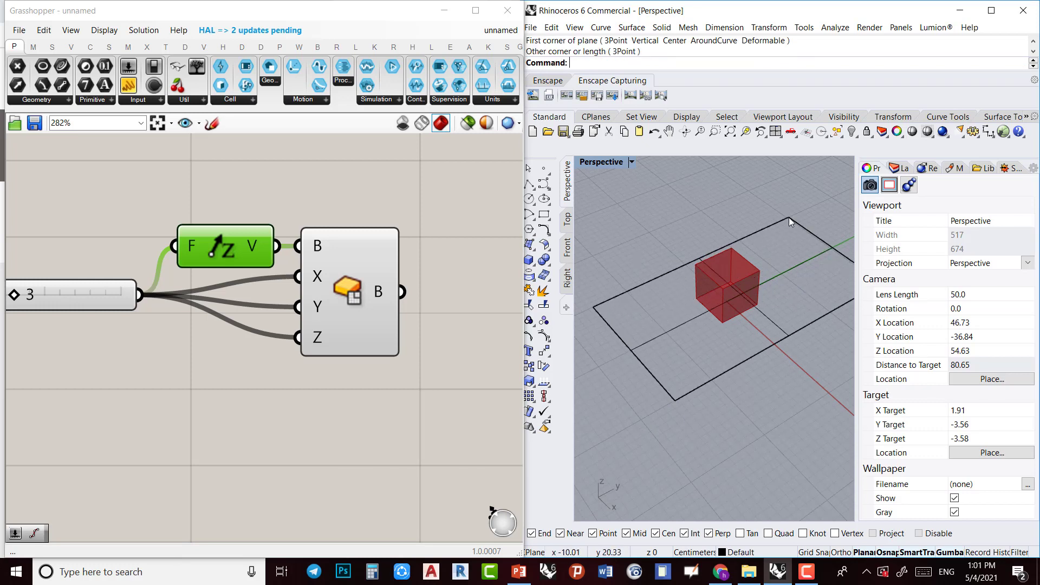
Draw a vertical plane about 36 cm long along the ground plane's centerline, running between its short edges' midpoints through the box
{"action": "left_click", "coordinate": [530, 247]}
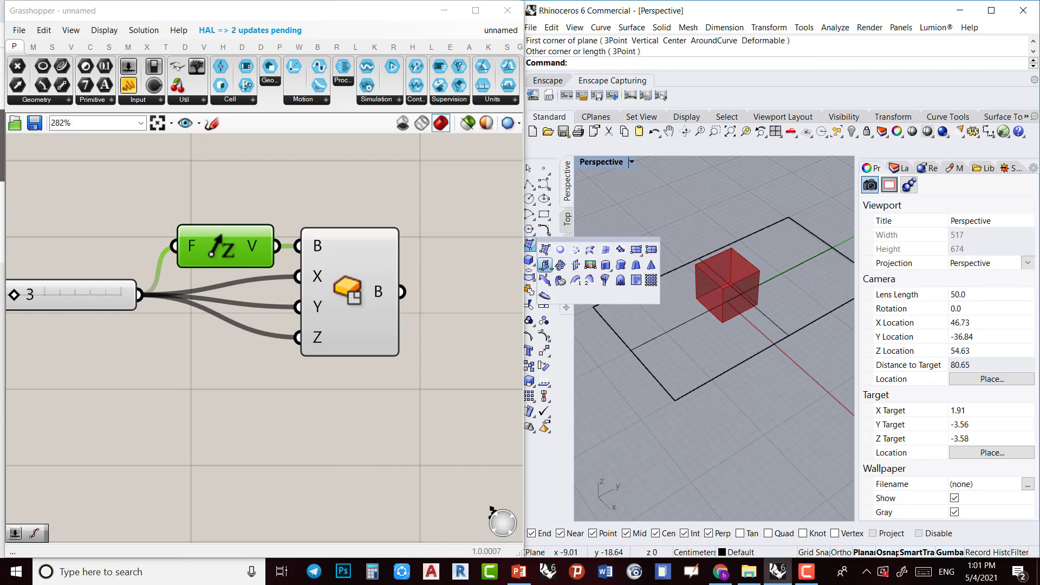
{"action": "left_click", "coordinate": [591, 266]}
{"action": "left_click", "coordinate": [631, 351]}
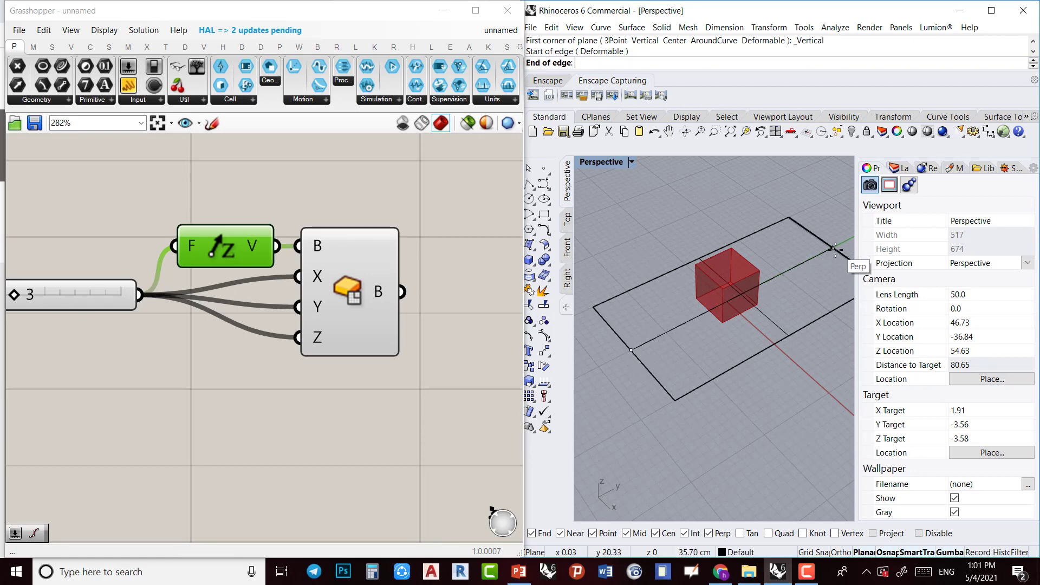
{"action": "left_click", "coordinate": [834, 249]}
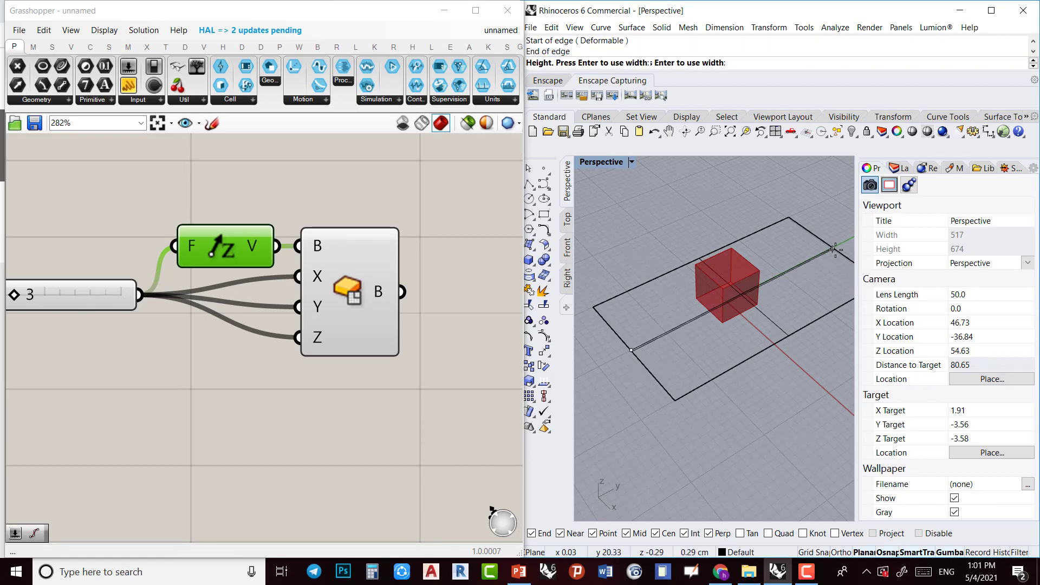
{"action": "left_click", "coordinate": [843, 179]}
{"action": "right_click_drag", "start_coordinate": [812, 290], "coordinate": [591, 425]}
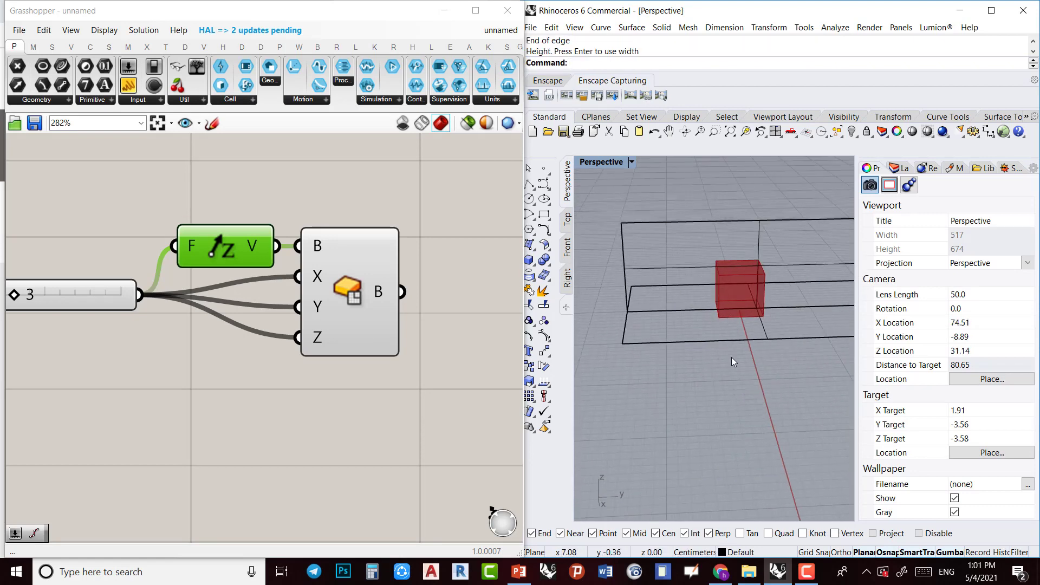
Add a Surface parameter to the canvas below the Factor slider
{"action": "scroll", "coordinate": [80, 424], "scroll_direction": "down", "scroll_amount": 3}
{"action": "double_click", "coordinate": [233, 390]}
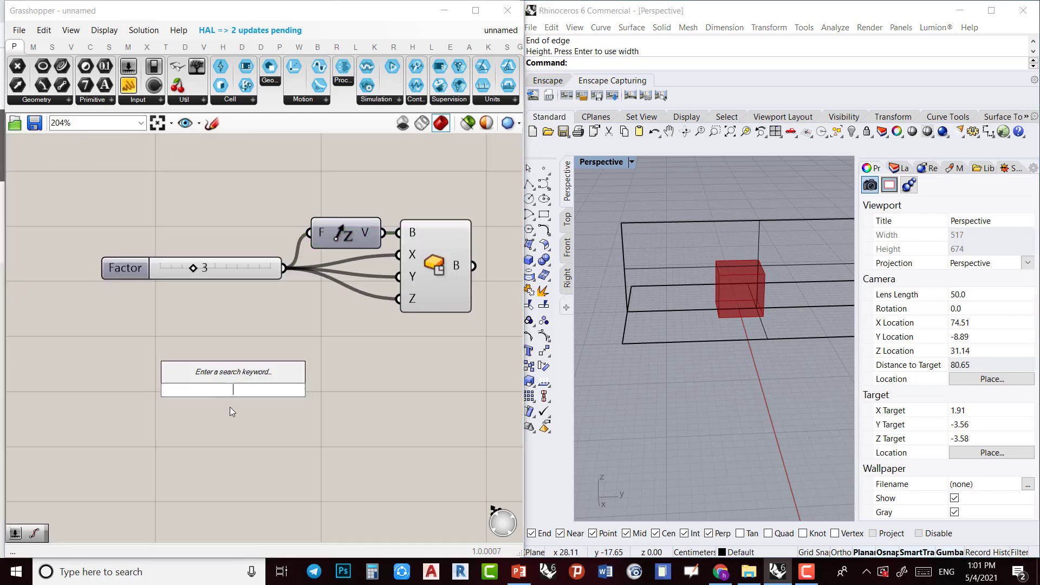
{"action": "type", "text": "surfa"}
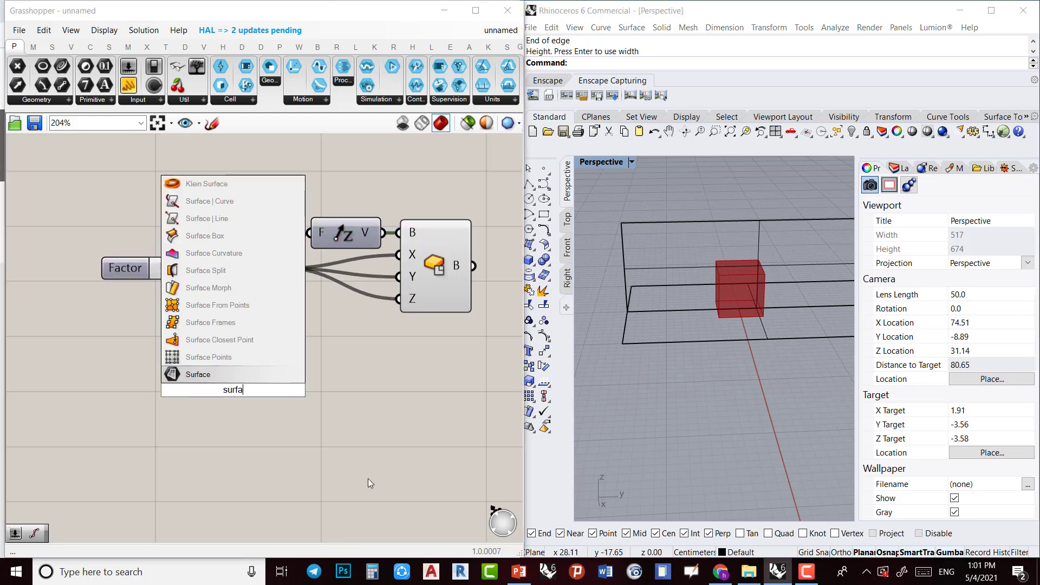
{"action": "left_click", "coordinate": [268, 375]}
{"action": "scroll", "coordinate": [234, 395], "scroll_direction": "up", "scroll_amount": 2}
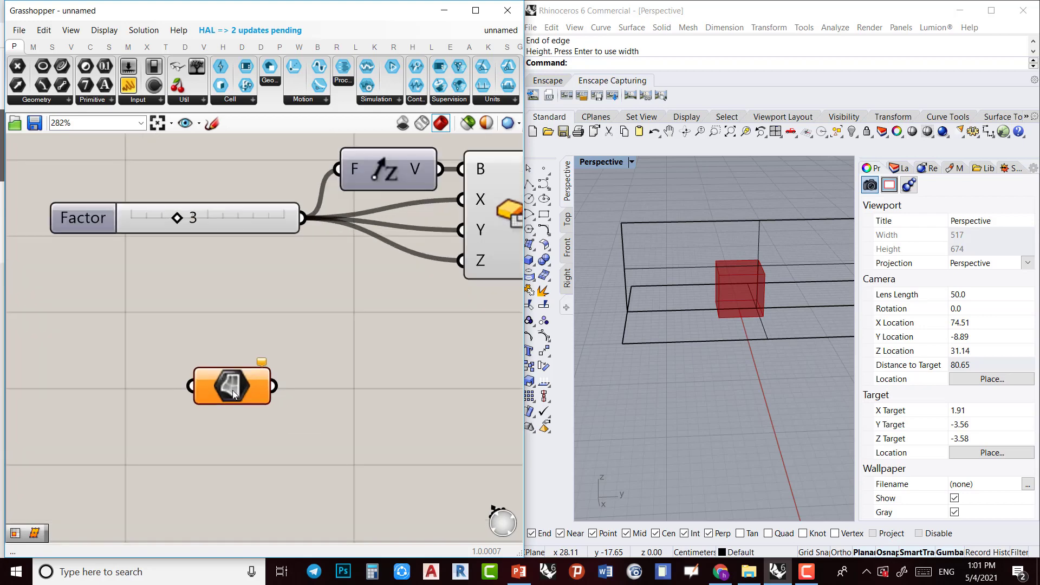
Reference the vertical plane in the Surface parameter below the Factor slider
{"action": "right_click", "coordinate": [234, 395]}
{"action": "left_click", "coordinate": [283, 457]}
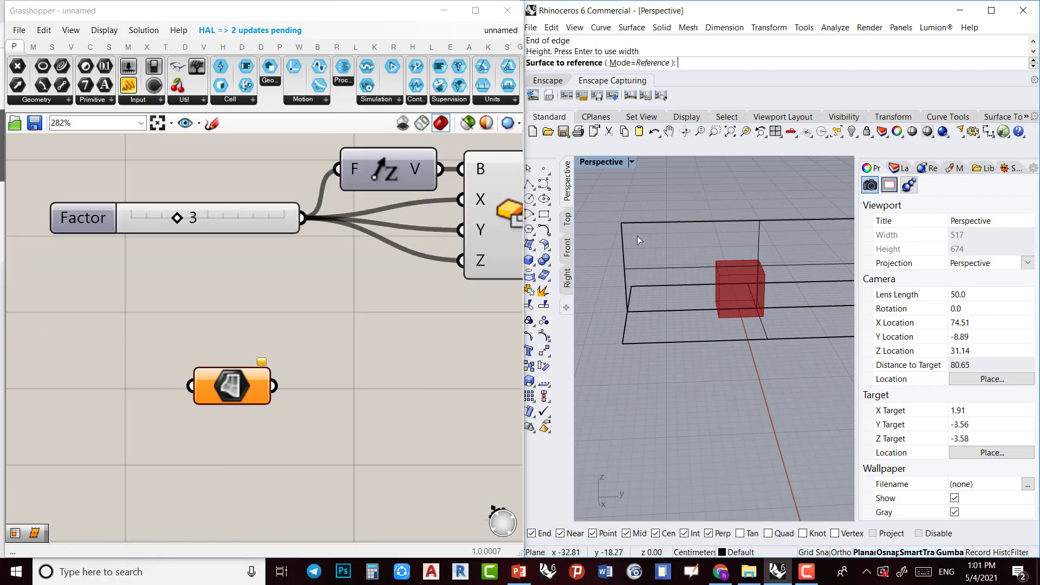
{"action": "left_click", "coordinate": [641, 222]}
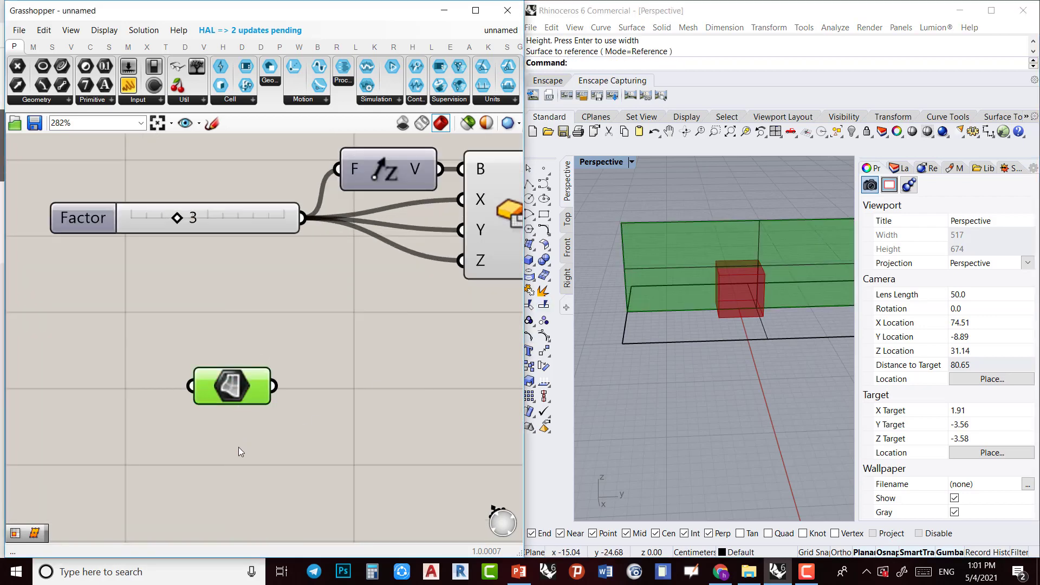
Add a second Surface parameter below the first and reference the ground plane in it
{"action": "double_click", "coordinate": [238, 447]}
{"action": "type", "text": "surface"}
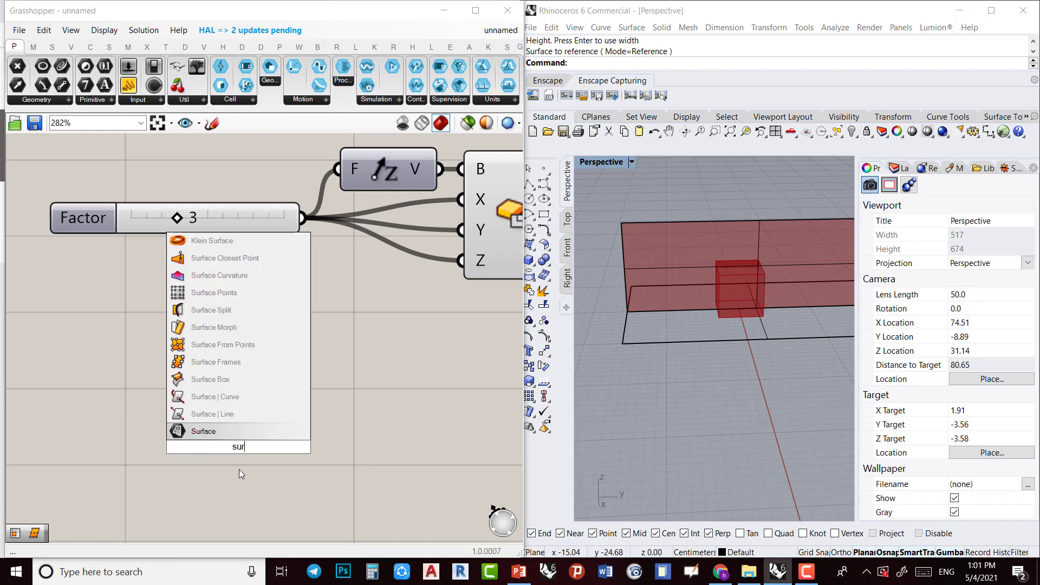
{"action": "left_click", "coordinate": [218, 428]}
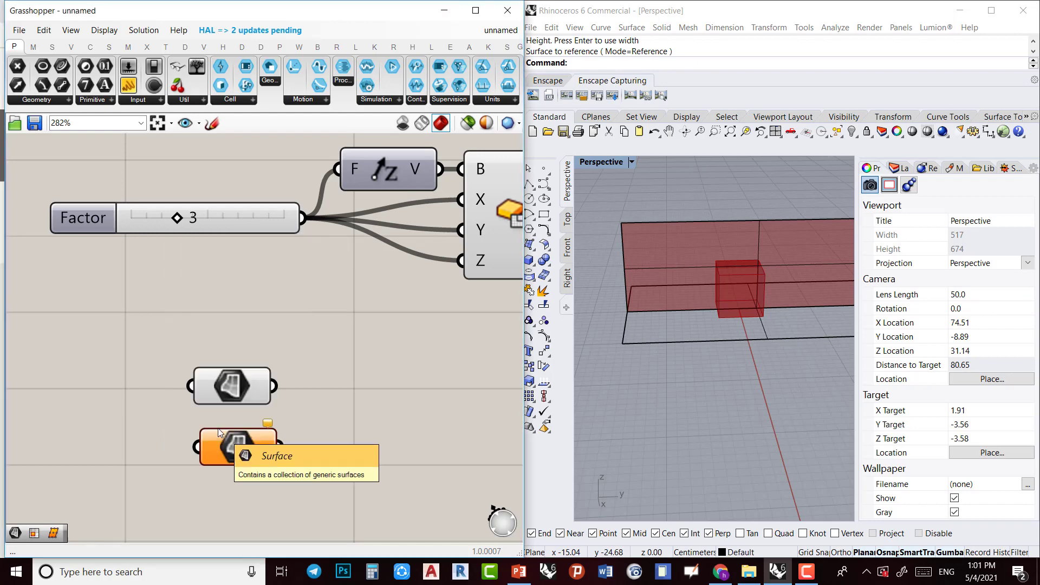
{"action": "right_click", "coordinate": [247, 458]}
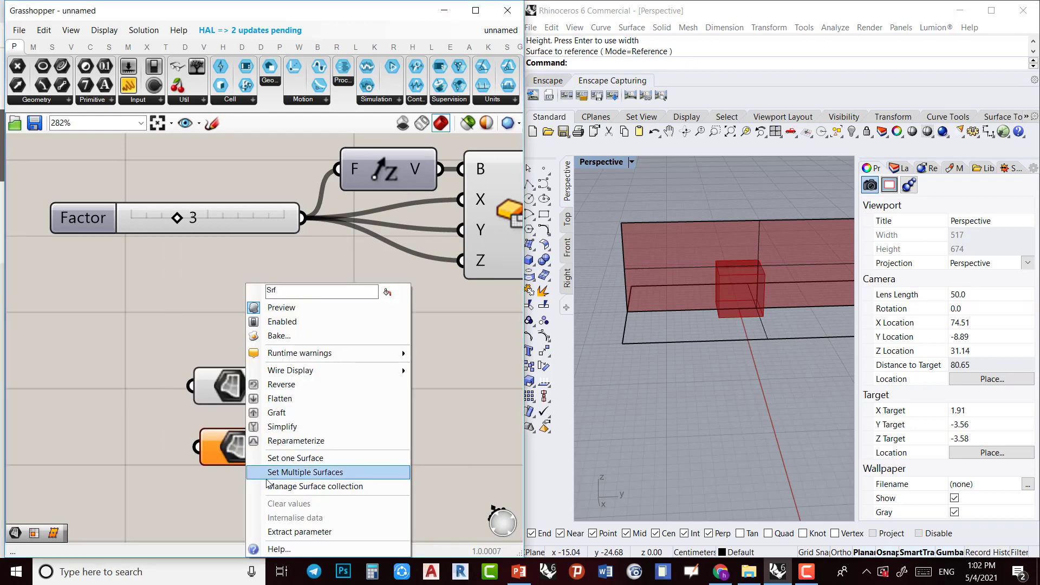
{"action": "left_click", "coordinate": [323, 458]}
{"action": "left_click", "coordinate": [752, 337]}
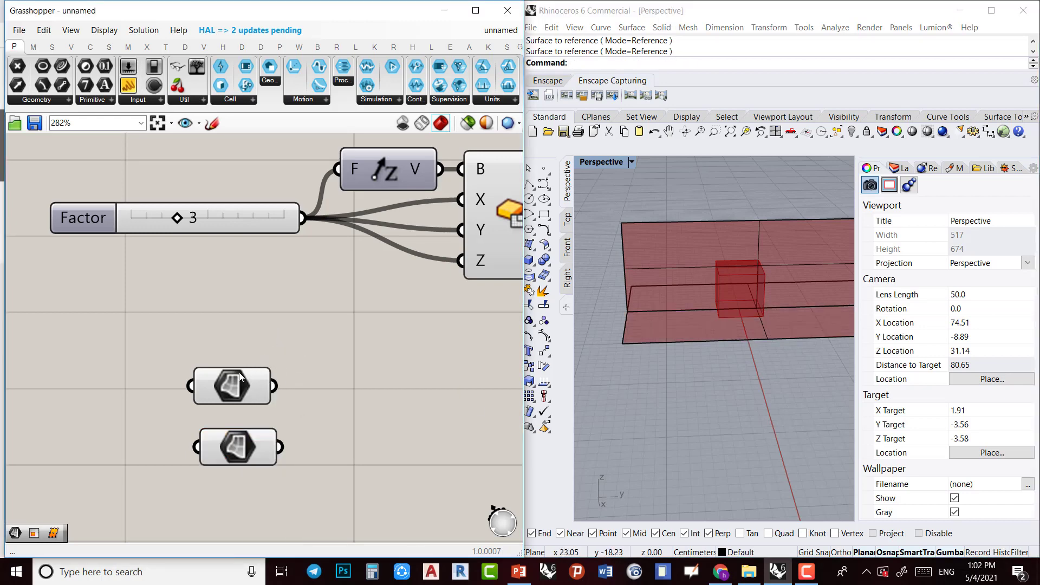
Internalise the data of both Surface parameters, moving the vertical plane's parameter slightly up from the other
{"action": "left_click_drag", "start_coordinate": [240, 371], "coordinate": [267, 344]}
{"action": "right_click", "coordinate": [266, 344]}
{"action": "left_click", "coordinate": [323, 518]}
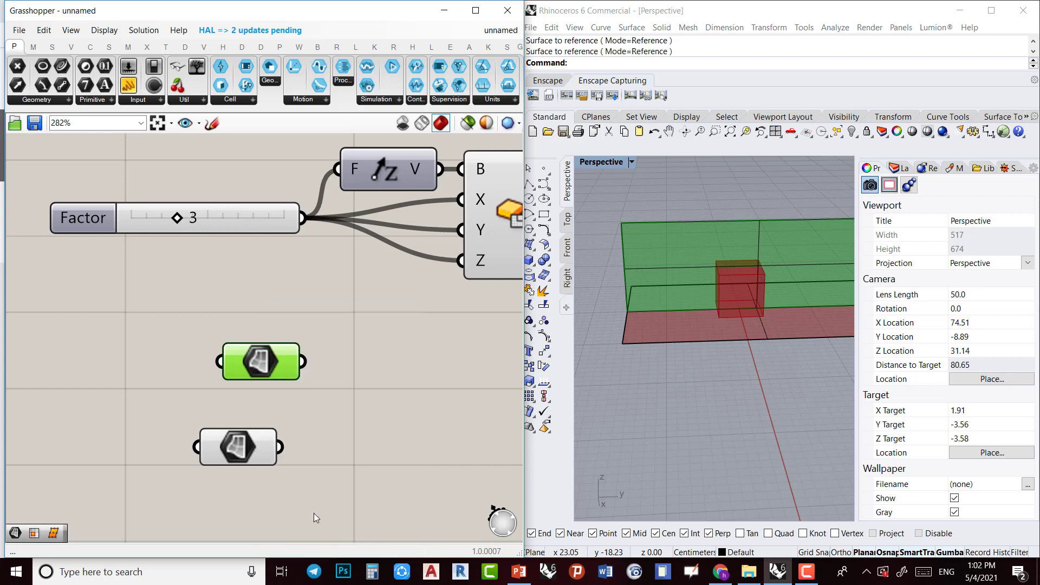
{"action": "left_click", "coordinate": [241, 440]}
{"action": "right_click", "coordinate": [242, 440]}
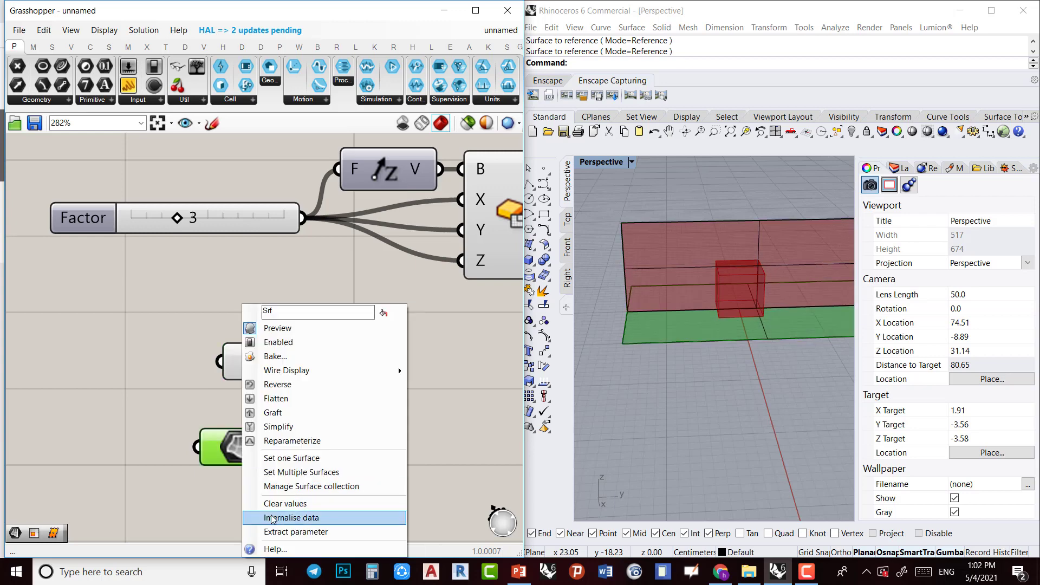
{"action": "left_click", "coordinate": [272, 518]}
Delete the original vertical and ground plane surfaces from the Rhino model
{"action": "left_click_drag", "start_coordinate": [749, 299], "coordinate": [682, 385]}
{"action": "key", "text": "Delete"}
{"action": "right_click_drag", "start_coordinate": [696, 403], "coordinate": [603, 412]}
{"action": "left_click", "coordinate": [352, 416]}
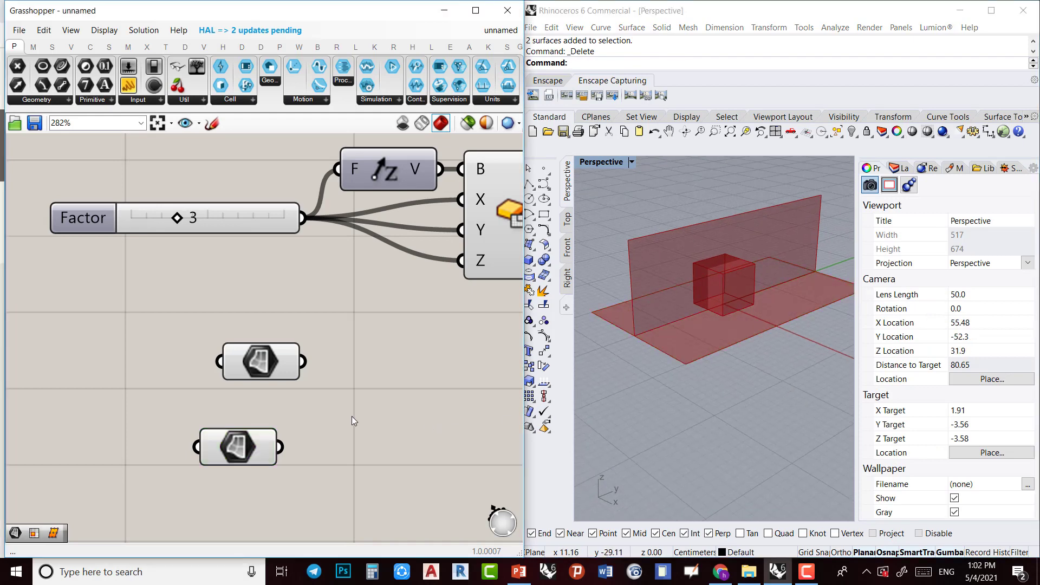
Turn off the preview of both Surface parameters
{"action": "right_click_drag", "start_coordinate": [352, 416], "coordinate": [323, 366]}
{"action": "left_click", "coordinate": [204, 313]}
{"action": "left_click", "coordinate": [214, 391]}
{"action": "key", "text": "ctrl+q"}
{"action": "right_click_drag", "start_coordinate": [369, 368], "coordinate": [235, 400]}
{"action": "scroll", "coordinate": [235, 399], "scroll_direction": "down", "scroll_amount": 2}
{"action": "right_click_drag", "start_coordinate": [330, 339], "coordinate": [249, 382]}
{"action": "scroll", "coordinate": [308, 345], "scroll_direction": "down", "scroll_amount": 1}
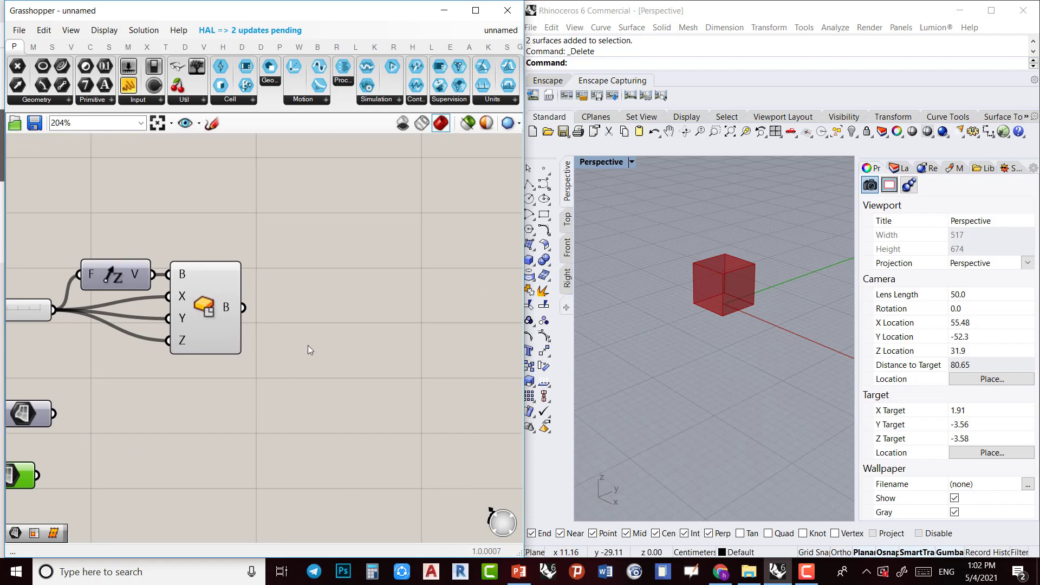
Place a Butterfly_Create Butterfly Geometry component on the canvas beside the box component's output
{"action": "left_click", "coordinate": [319, 48]}
{"action": "scroll", "coordinate": [359, 346], "scroll_direction": "down", "scroll_amount": 1}
{"action": "right_click_drag", "start_coordinate": [327, 353], "coordinate": [305, 367]}
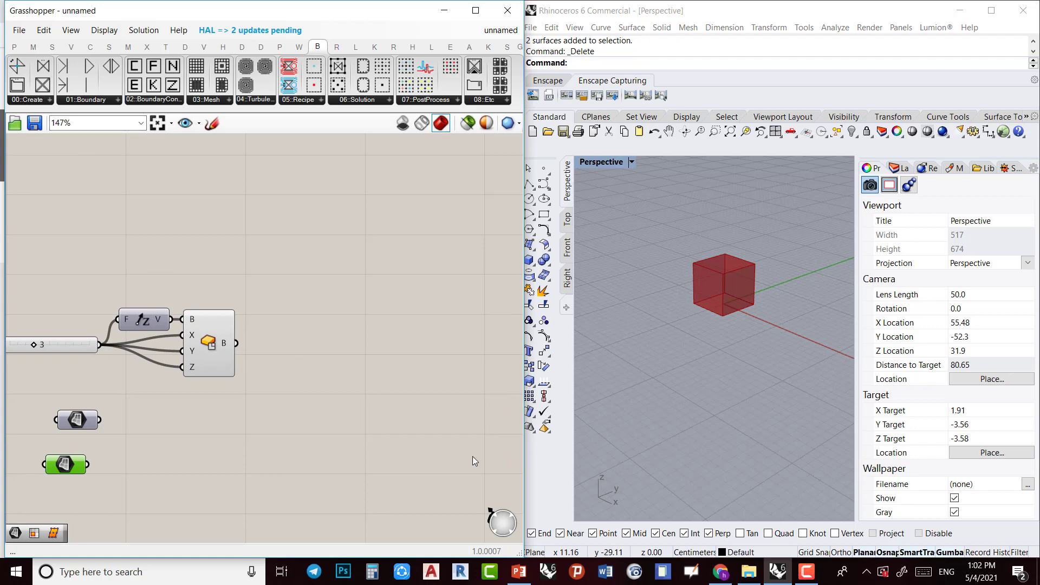
{"action": "right_click_drag", "start_coordinate": [673, 351], "coordinate": [679, 412]}
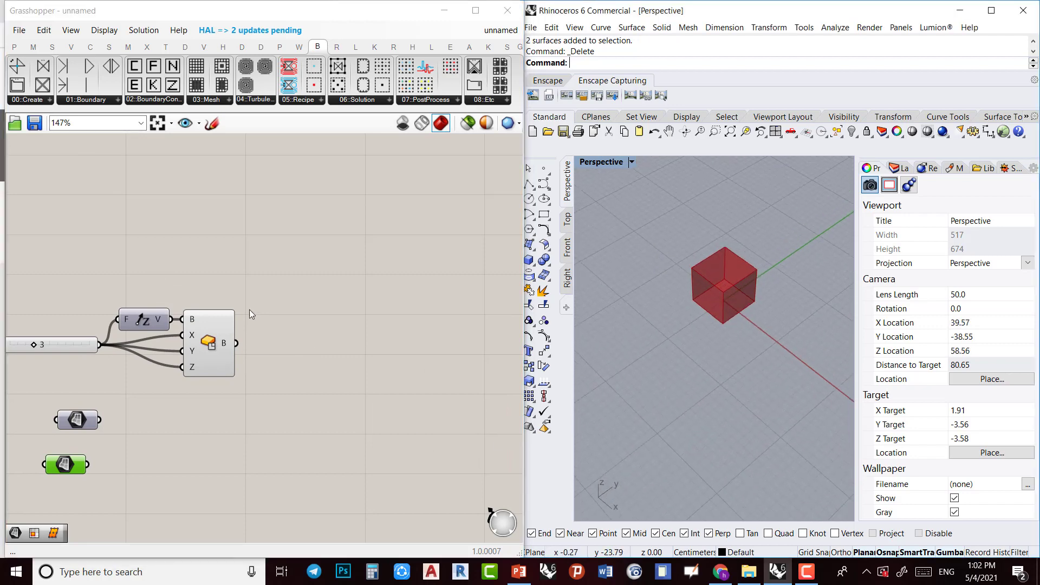
{"action": "left_click", "coordinate": [30, 100]}
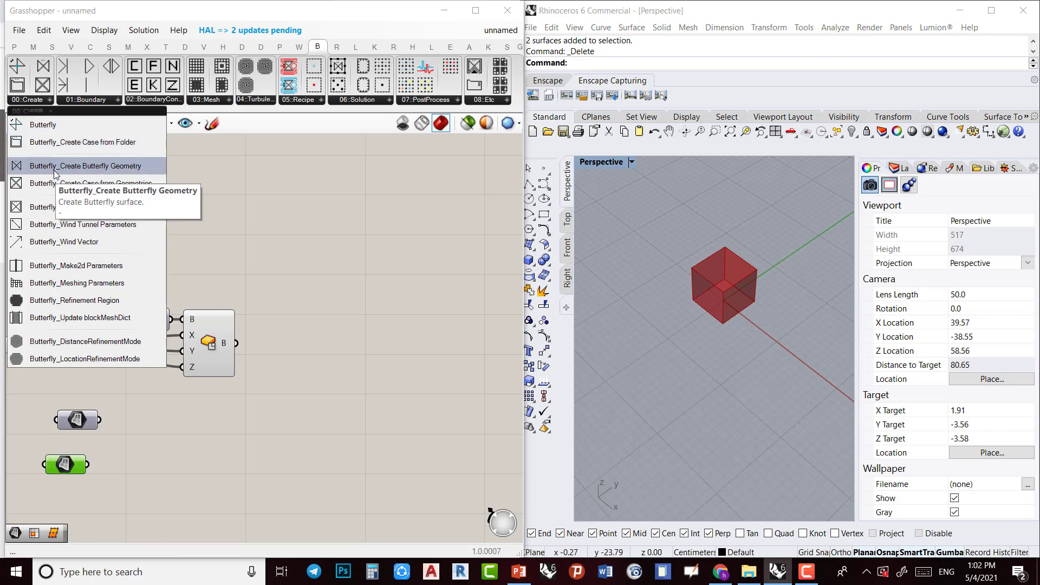
{"action": "left_click_drag", "start_coordinate": [63, 175], "coordinate": [401, 323]}
{"action": "right_click_drag", "start_coordinate": [386, 341], "coordinate": [280, 336]}
{"action": "right_click_drag", "start_coordinate": [200, 348], "coordinate": [274, 367]}
{"action": "left_click_drag", "start_coordinate": [377, 326], "coordinate": [416, 317]}
Feed the Butterfly geometry's _name with a panel reading "box" and its _geo with the box component's output
{"action": "double_click", "coordinate": [287, 261]}
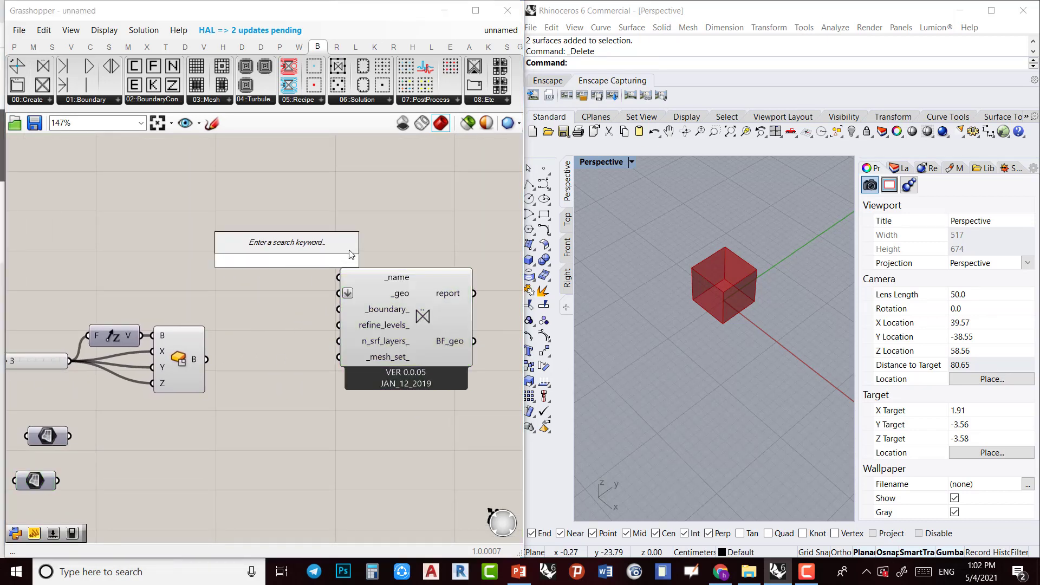
{"action": "type", "text": "\"box"}
{"action": "key", "text": "Return"}
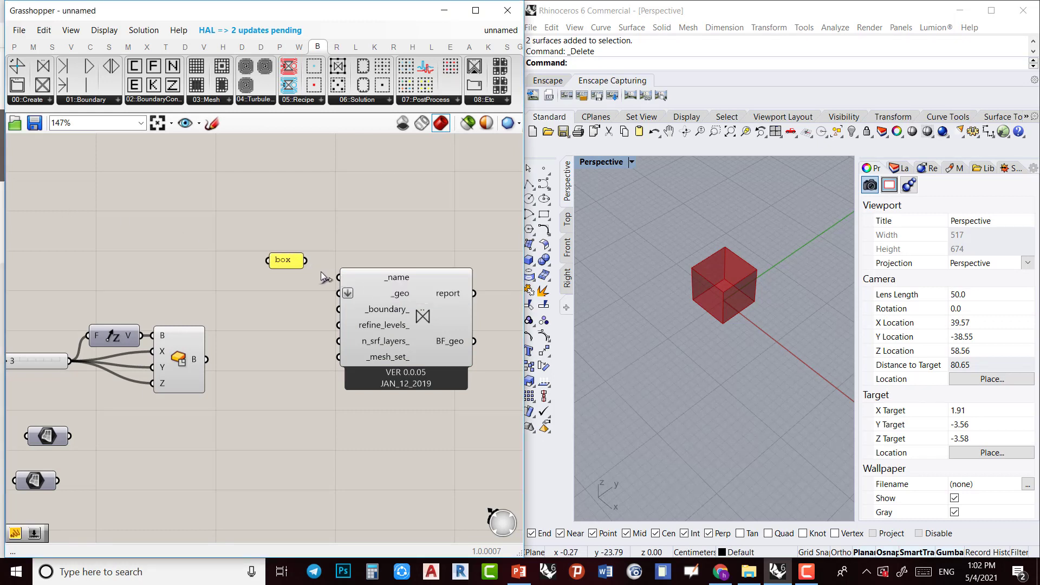
{"action": "left_click_drag", "start_coordinate": [206, 359], "coordinate": [340, 293]}
{"action": "left_click_drag", "start_coordinate": [379, 328], "coordinate": [401, 409]}
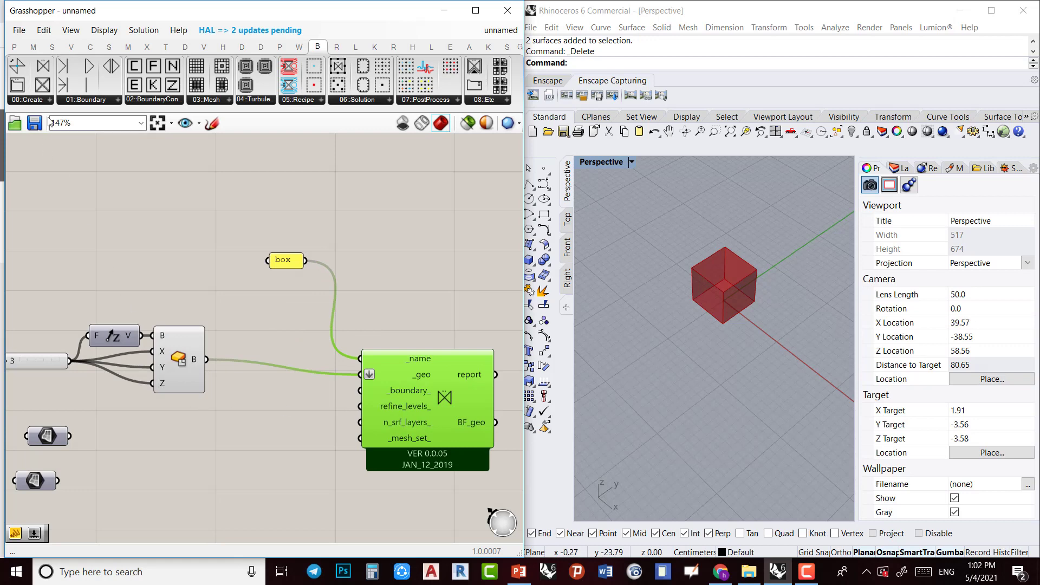
Add a Butterfly_Wall Boundary component and connect its wall_boundary output to the geometry's _boundary_ input
{"action": "left_click", "coordinate": [28, 100]}
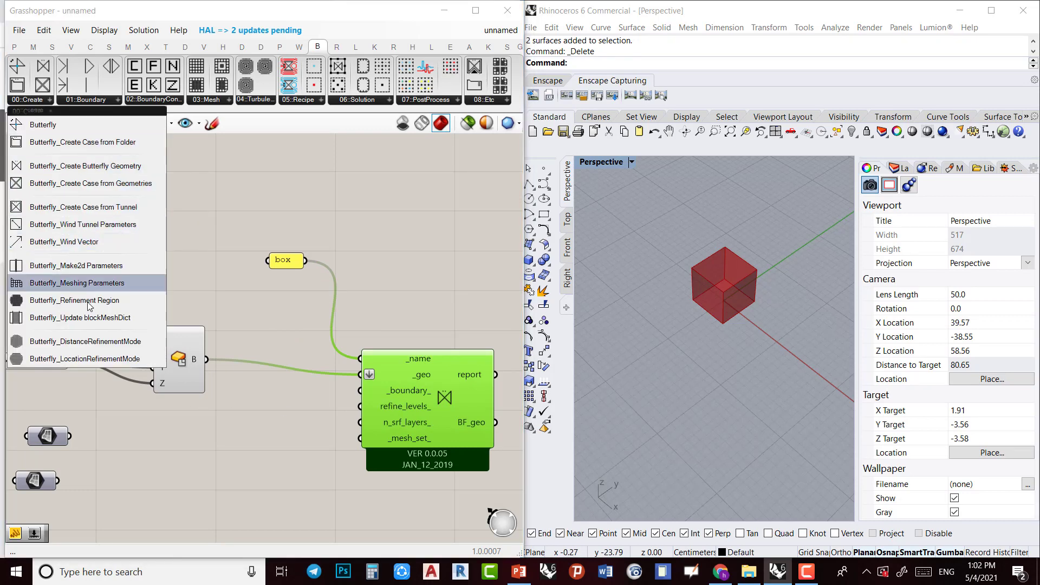
{"action": "left_click", "coordinate": [97, 101]}
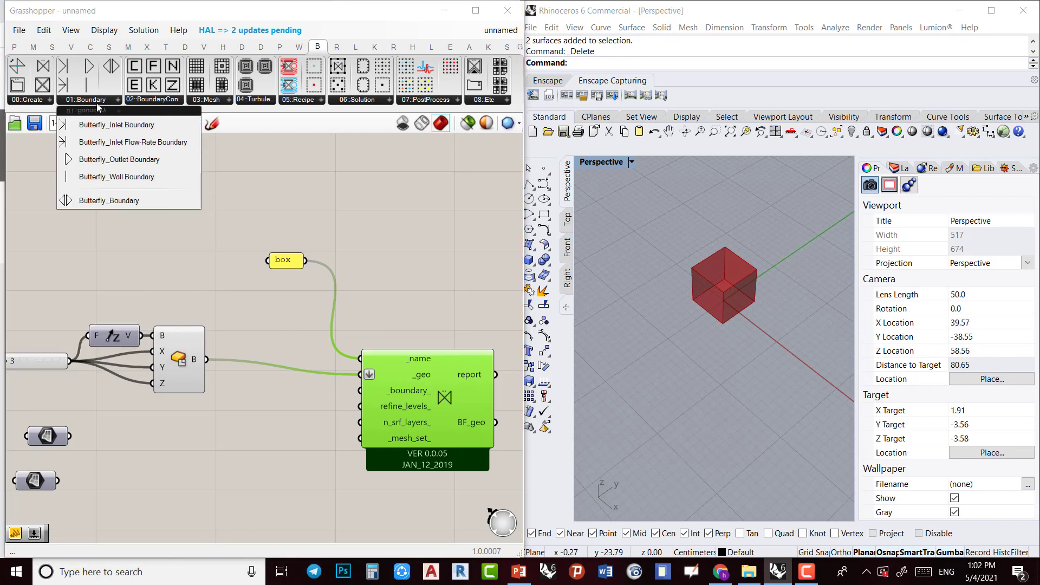
{"action": "left_click", "coordinate": [119, 180]}
{"action": "left_click", "coordinate": [240, 427]}
{"action": "right_click_drag", "start_coordinate": [276, 412], "coordinate": [267, 356]}
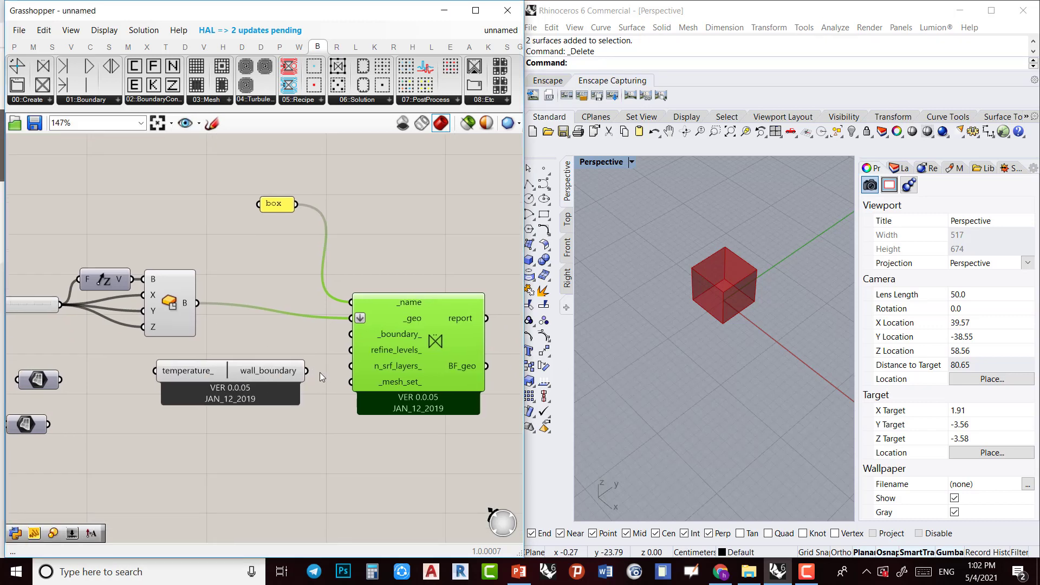
{"action": "left_click_drag", "start_coordinate": [273, 382], "coordinate": [214, 351]}
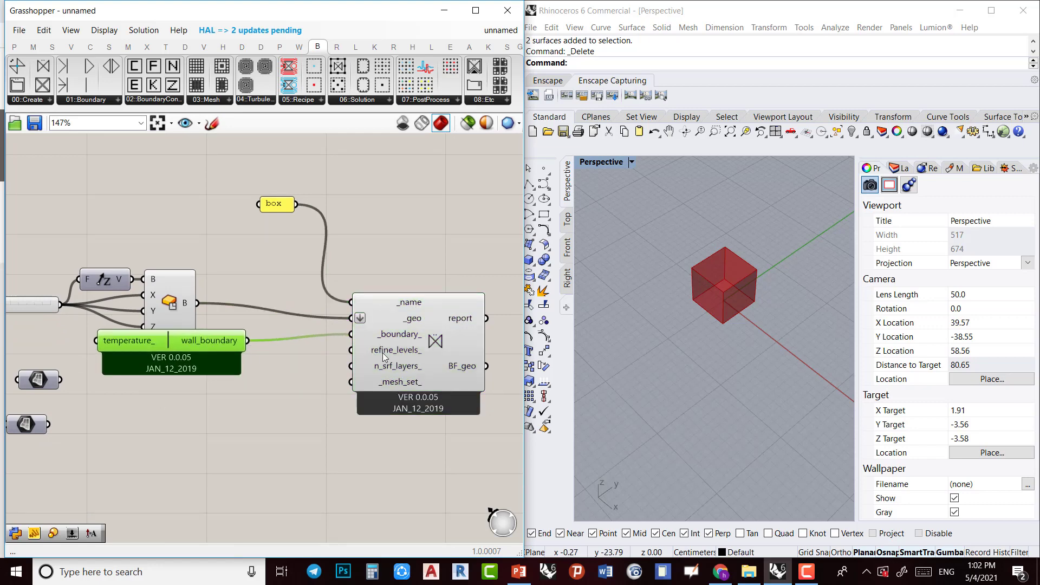
Add a panel with the value 1,2 and connect it to the geometry's refine_levels_ input
{"action": "mouse_move", "coordinate": [383, 355]}
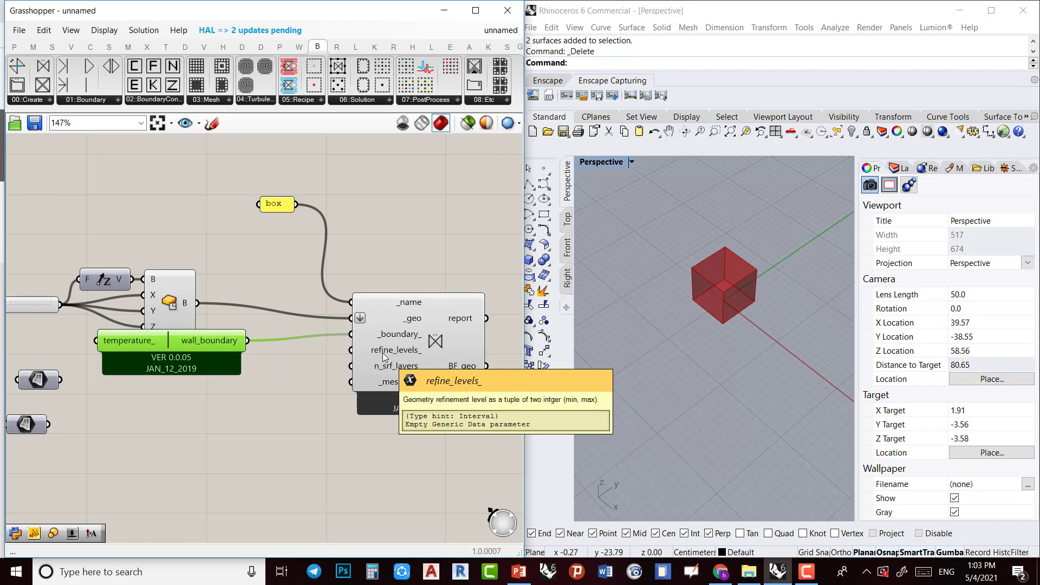
{"action": "double_click", "coordinate": [292, 377]}
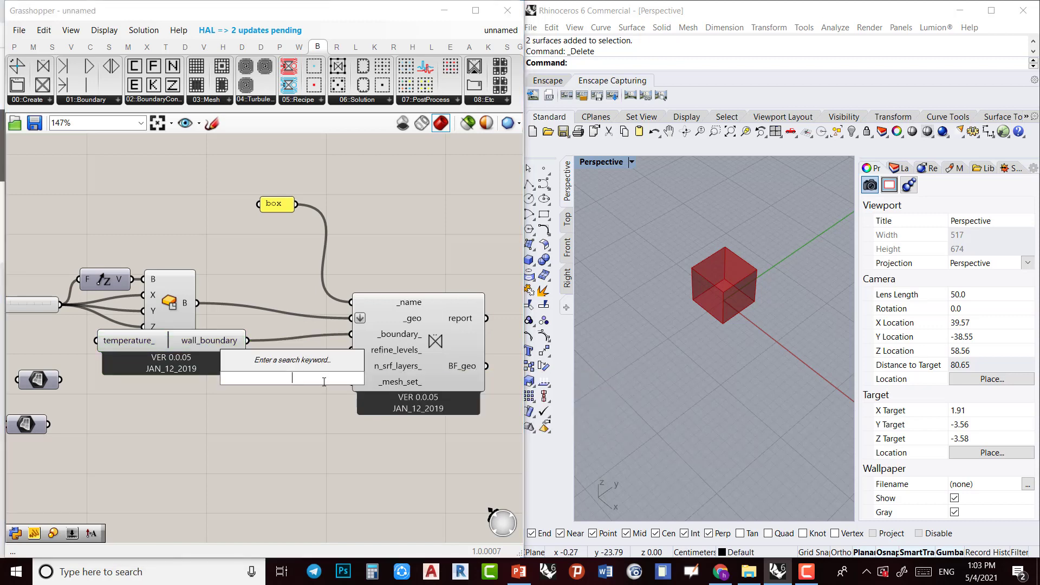
{"action": "type", "text": "\"1,2"}
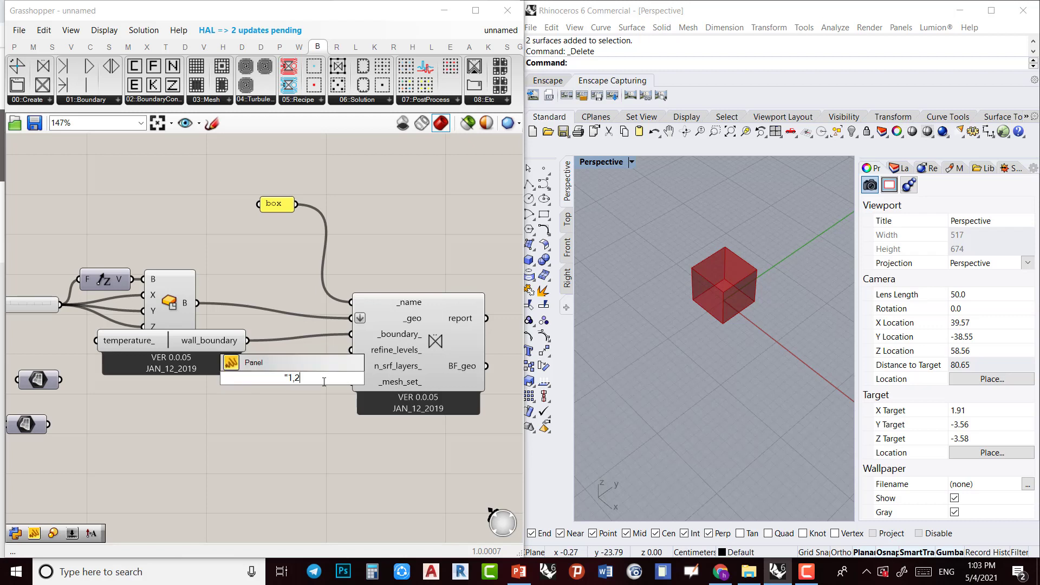
{"action": "key", "text": "Return"}
{"action": "left_click_drag", "start_coordinate": [310, 377], "coordinate": [352, 349]}
{"action": "left_click_drag", "start_coordinate": [292, 379], "coordinate": [305, 352]}
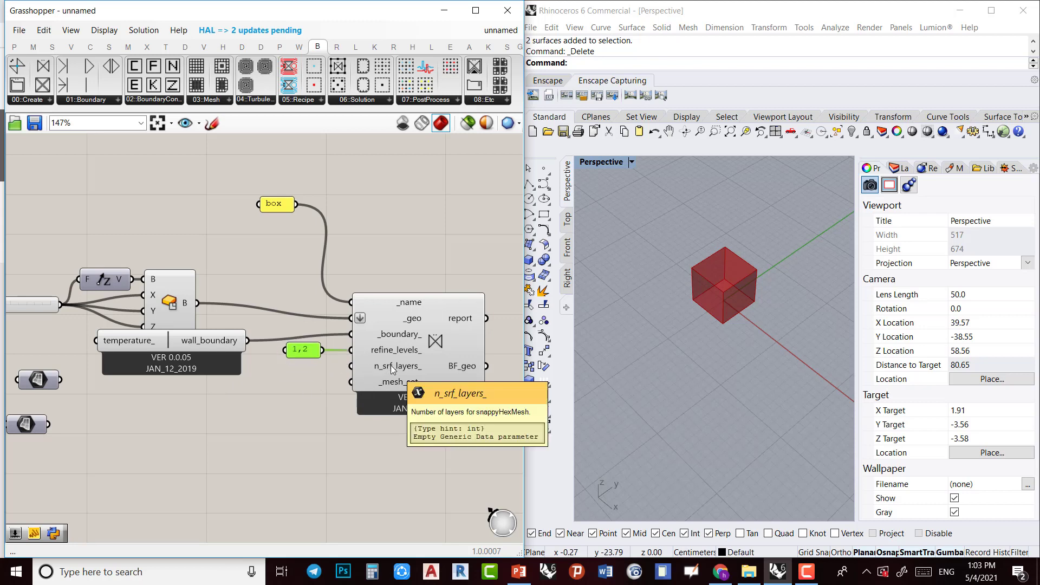
Add a panel with the value 3 and connect it to the geometry's n_srf_layers_ input
{"action": "double_click", "coordinate": [290, 378]}
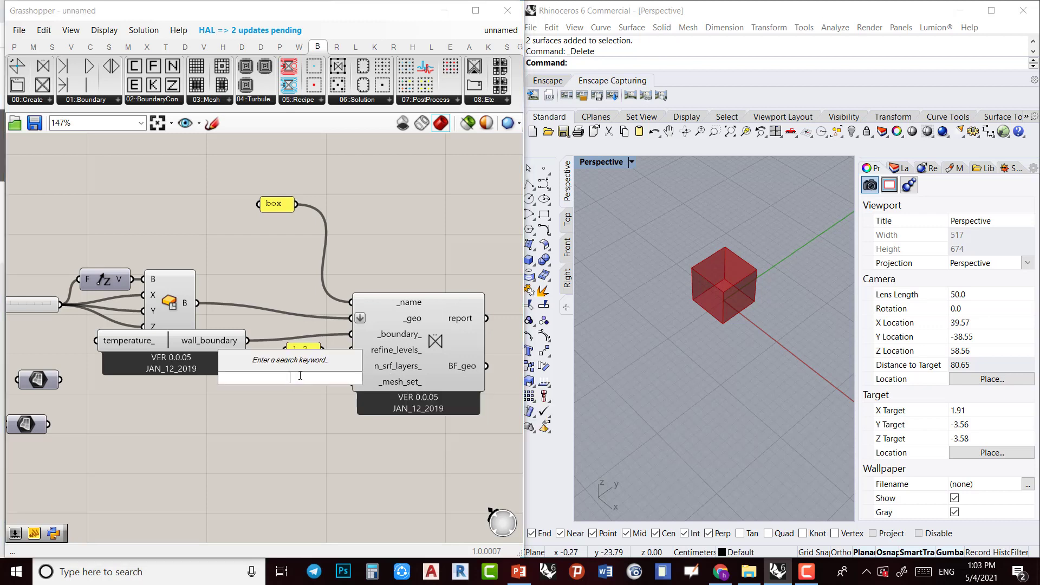
{"action": "type", "text": "3"}
{"action": "key", "text": "Return"}
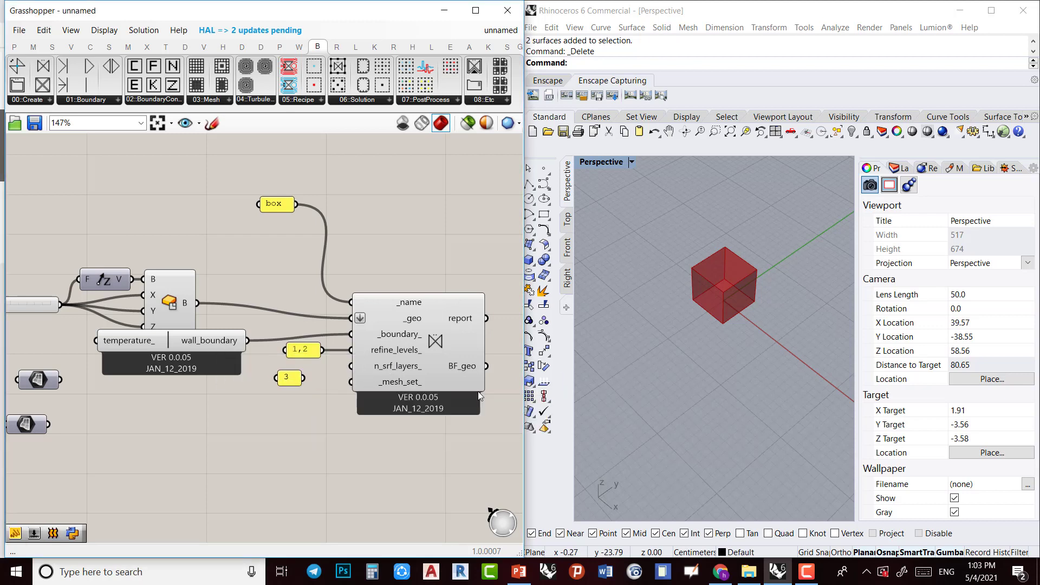
{"action": "left_click_drag", "start_coordinate": [304, 378], "coordinate": [374, 367]}
{"action": "left_click_drag", "start_coordinate": [288, 381], "coordinate": [304, 365]}
Add a Settings (Speed) mesh component and connect it to the geometry's _mesh_set_ input
{"action": "double_click", "coordinate": [304, 407]}
{"action": "left_click", "coordinate": [294, 493]}
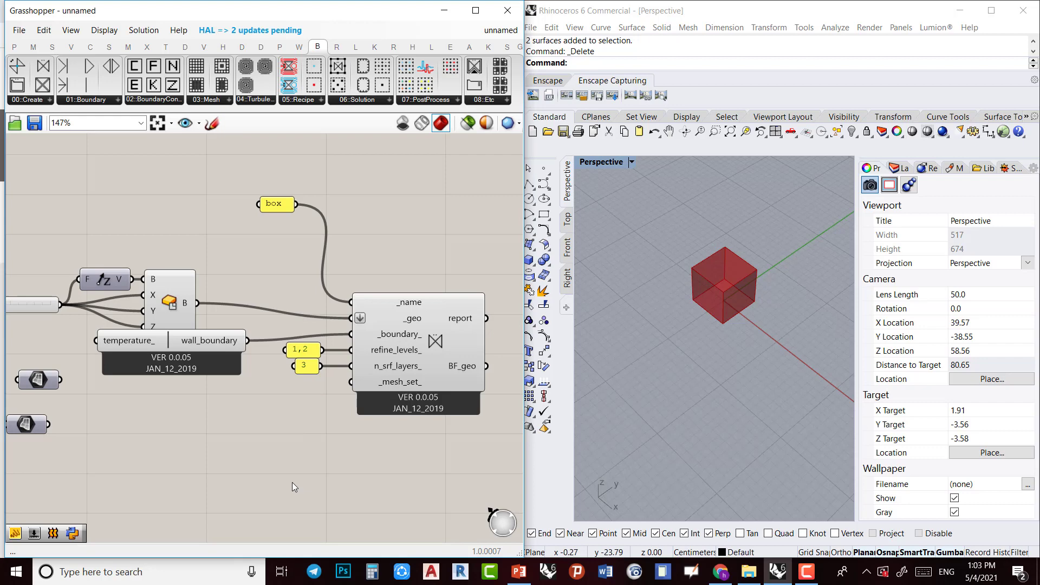
{"action": "double_click", "coordinate": [291, 482]}
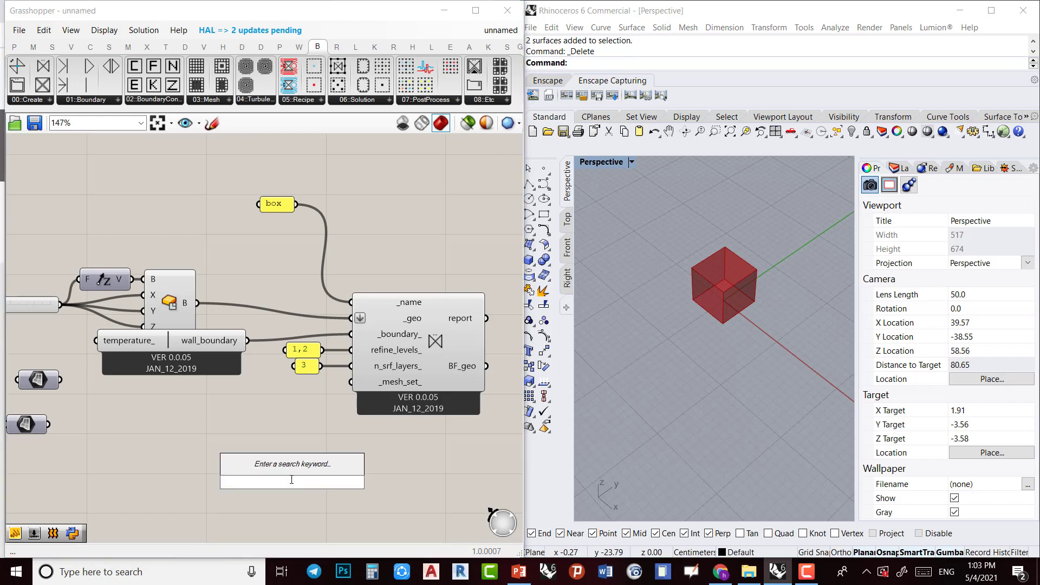
{"action": "type", "text": "a"}
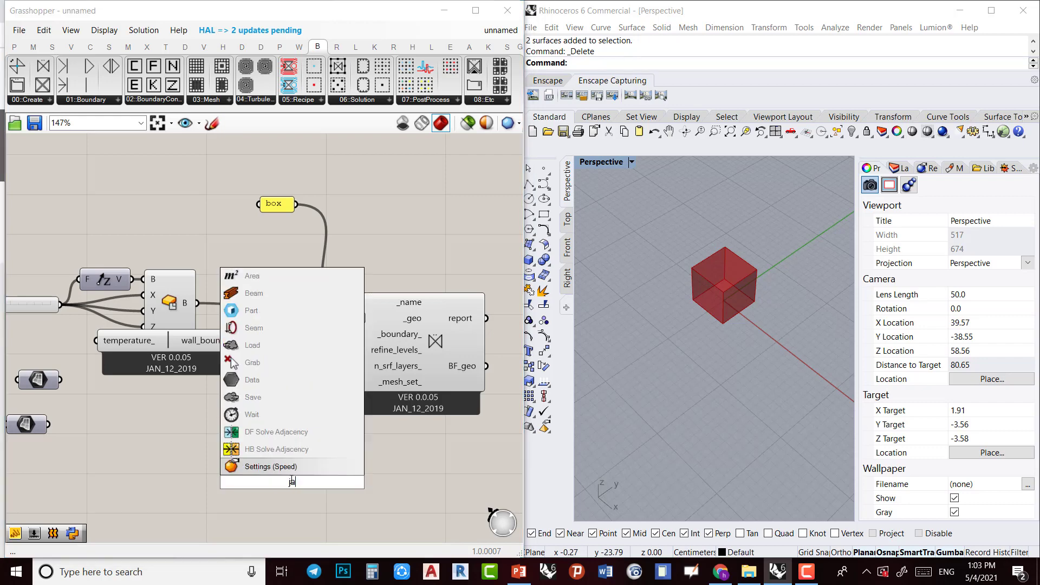
{"action": "left_click", "coordinate": [331, 466]}
{"action": "left_click_drag", "start_coordinate": [312, 481], "coordinate": [351, 382]}
{"action": "scroll", "coordinate": [367, 405], "scroll_direction": "down", "scroll_amount": 1}
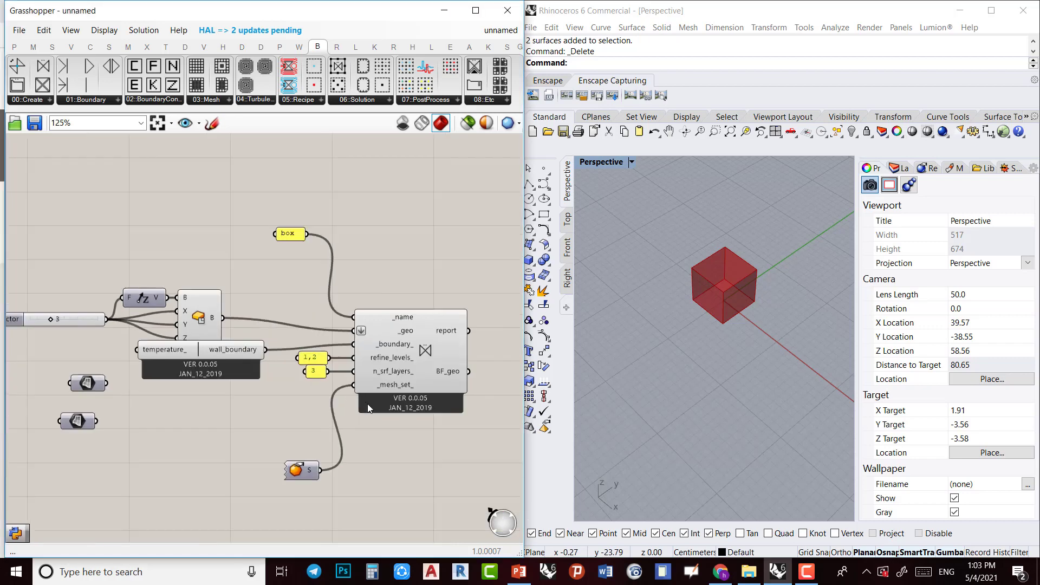
Move the "box" panel down beside the _name input of the Butterfly geometry component
{"action": "left_click", "coordinate": [435, 404]}
{"action": "right_click_drag", "start_coordinate": [436, 405], "coordinate": [280, 408]}
{"action": "right_click_drag", "start_coordinate": [411, 323], "coordinate": [377, 337]}
{"action": "left_click_drag", "start_coordinate": [98, 250], "coordinate": [114, 323]}
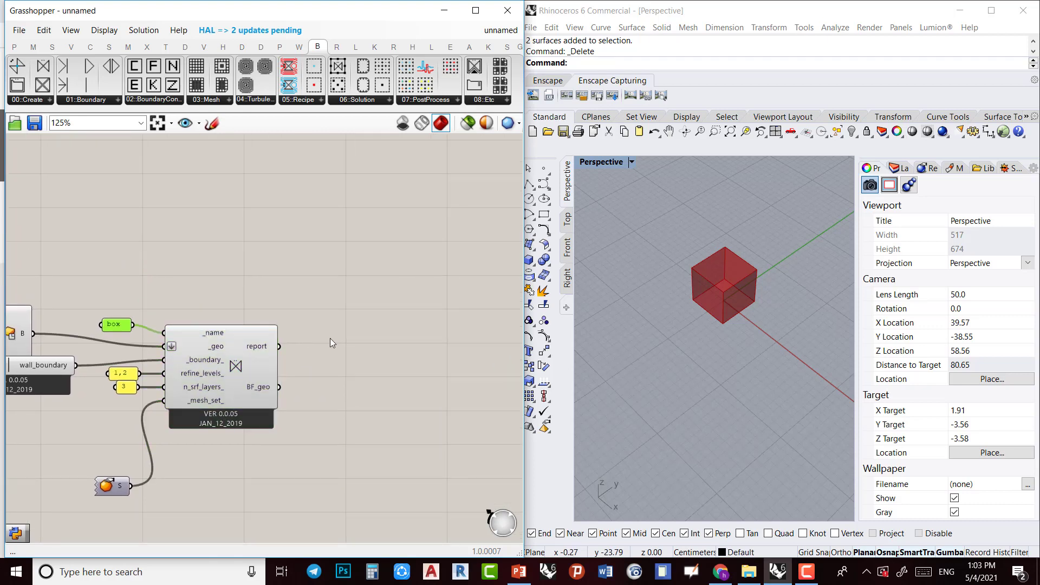
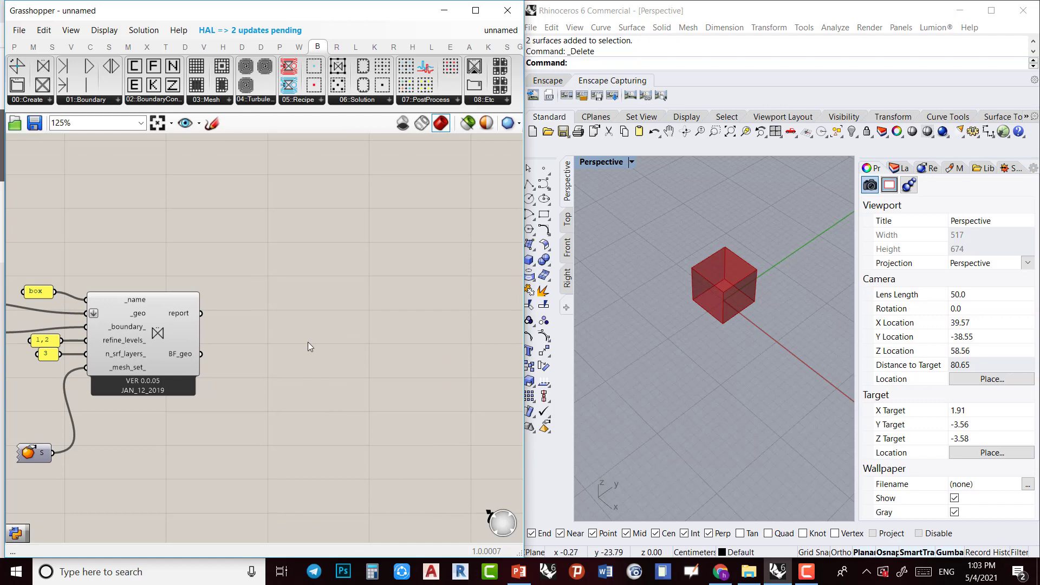
Place a Butterfly_Create Case from Tunnel component beyond the geometry component's outputs
{"action": "left_click", "coordinate": [39, 102]}
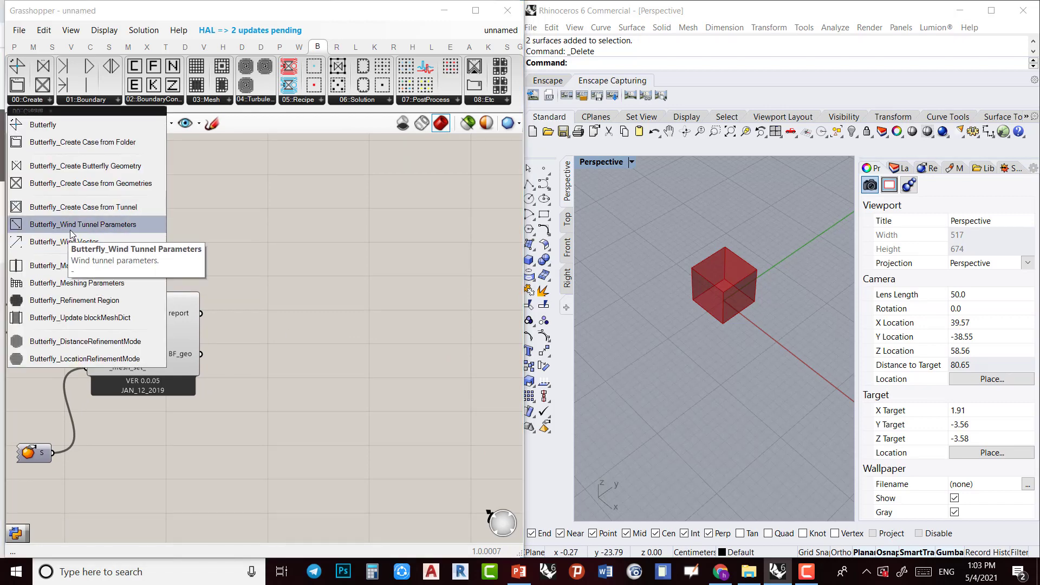
{"action": "left_click", "coordinate": [118, 209]}
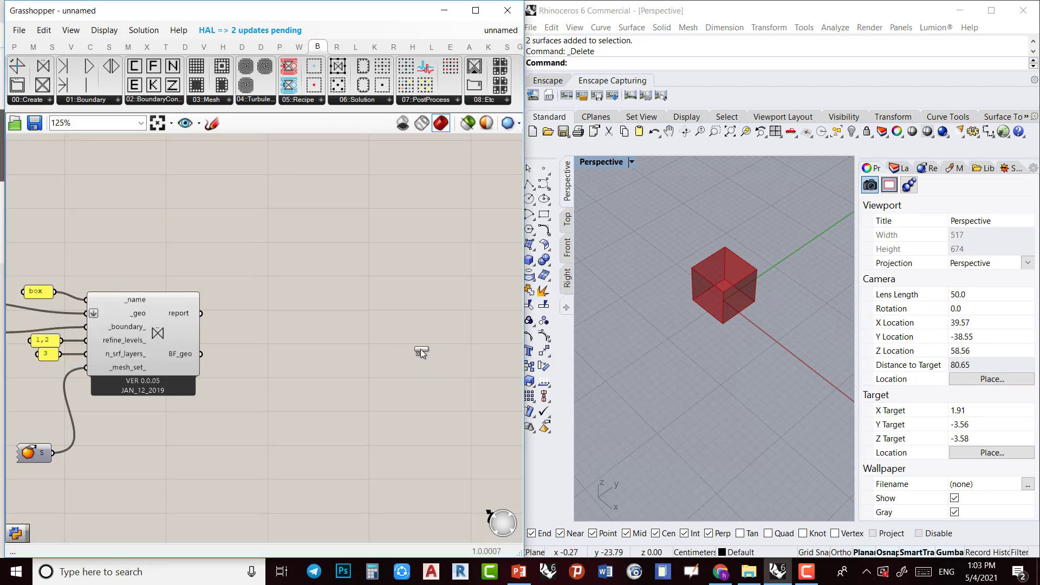
{"action": "left_click", "coordinate": [420, 348]}
Connect a new "tunnel" panel to the tunnel case's _name input and link the geometry's BF_geo output to its _BF_geo input
{"action": "double_click", "coordinate": [279, 208]}
{"action": "type", "text": "\"tunnel"}
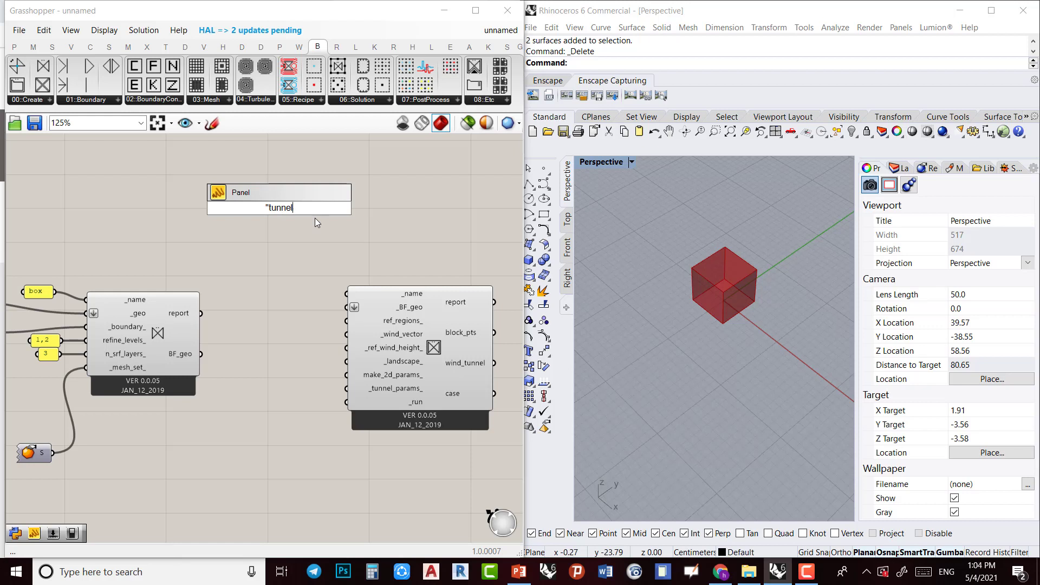
{"action": "type", "text": "_"}
{"action": "key", "text": "Return"}
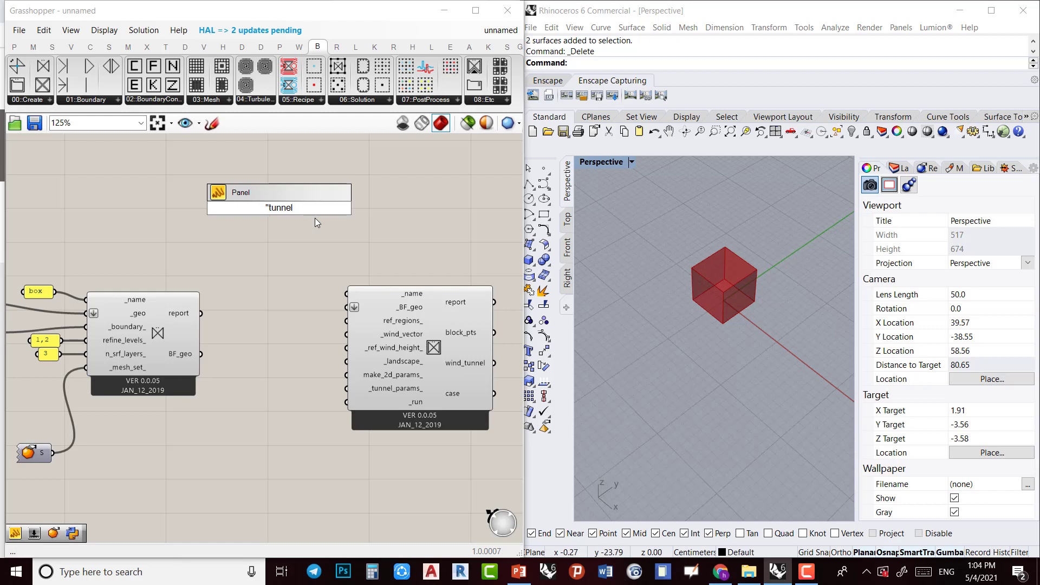
{"action": "left_click_drag", "start_coordinate": [304, 206], "coordinate": [347, 294]}
{"action": "left_click_drag", "start_coordinate": [200, 353], "coordinate": [347, 307]}
{"action": "left_click_drag", "start_coordinate": [405, 384], "coordinate": [408, 416]}
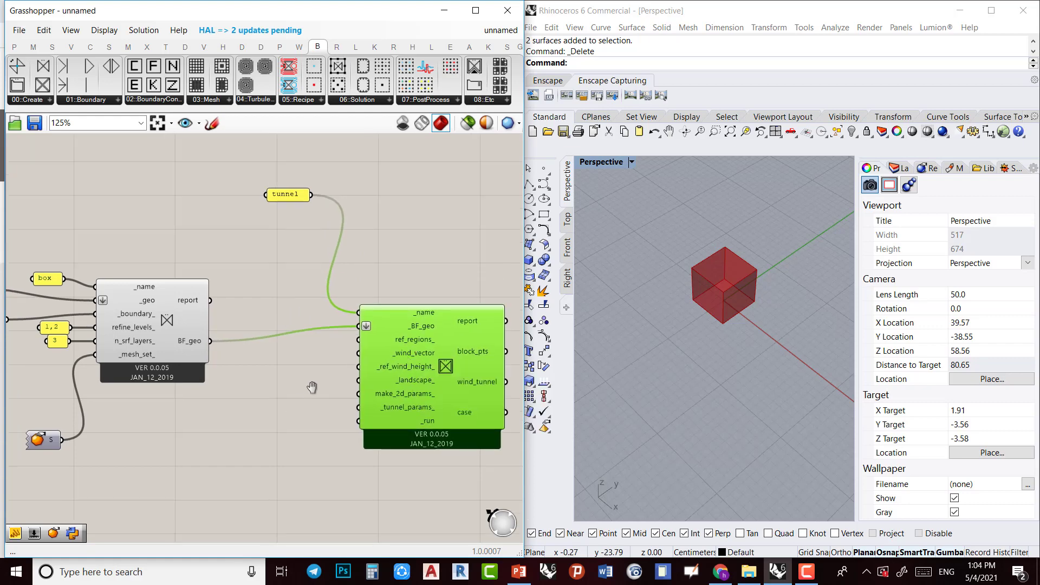
Place a Butterfly_Refinement Region component on the canvas below the mesh settings component
{"action": "scroll", "coordinate": [405, 357], "scroll_direction": "down", "scroll_amount": 3}
{"action": "scroll", "coordinate": [393, 322], "scroll_direction": "up", "scroll_amount": 3}
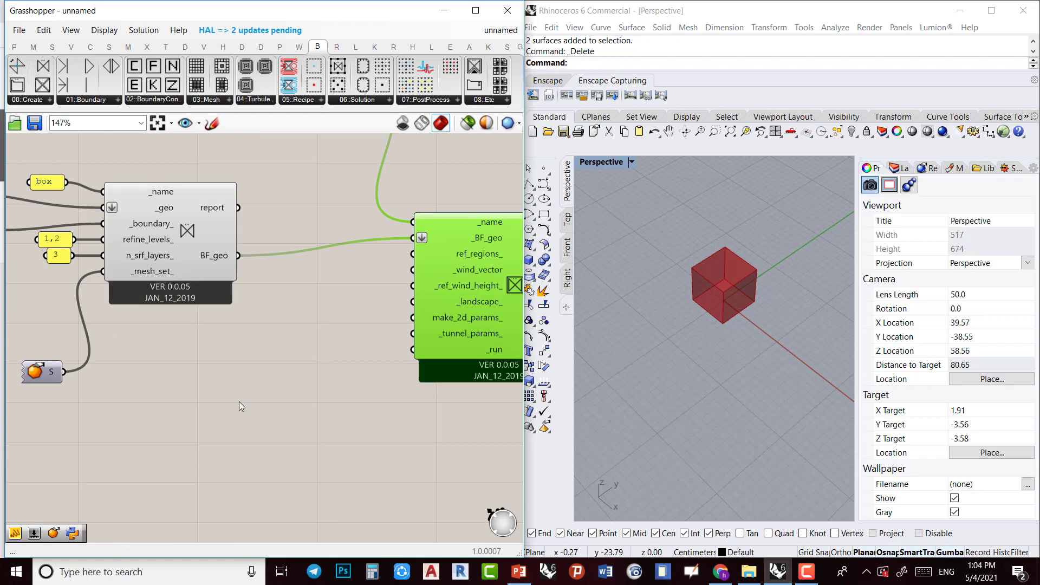
{"action": "left_click", "coordinate": [24, 99]}
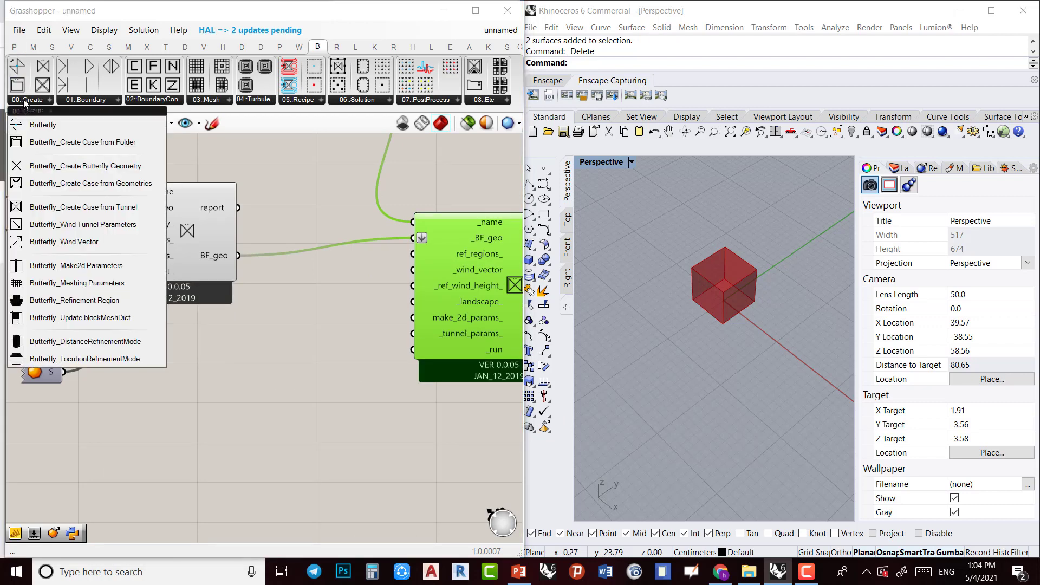
{"action": "left_click", "coordinate": [73, 309]}
{"action": "left_click", "coordinate": [151, 492]}
{"action": "right_click_drag", "start_coordinate": [217, 428], "coordinate": [293, 303]}
{"action": "left_click_drag", "start_coordinate": [267, 375], "coordinate": [312, 408]}
{"action": "right_click_drag", "start_coordinate": [246, 354], "coordinate": [324, 397]}
Add a panel reading "refinement" and connect it to the refinement region's _name input
{"action": "double_click", "coordinate": [216, 405]}
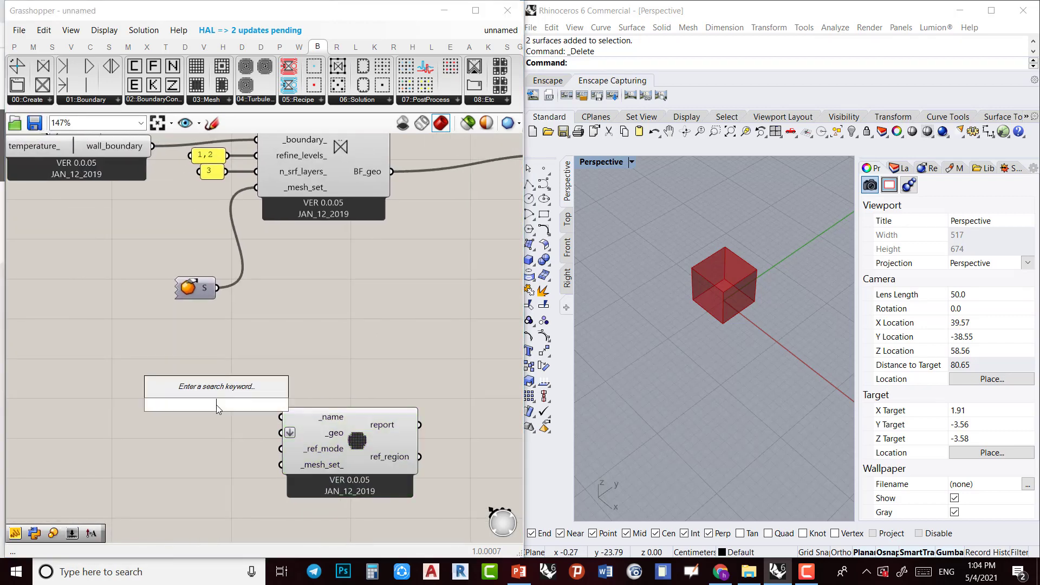
{"action": "type", "text": "\"re"}
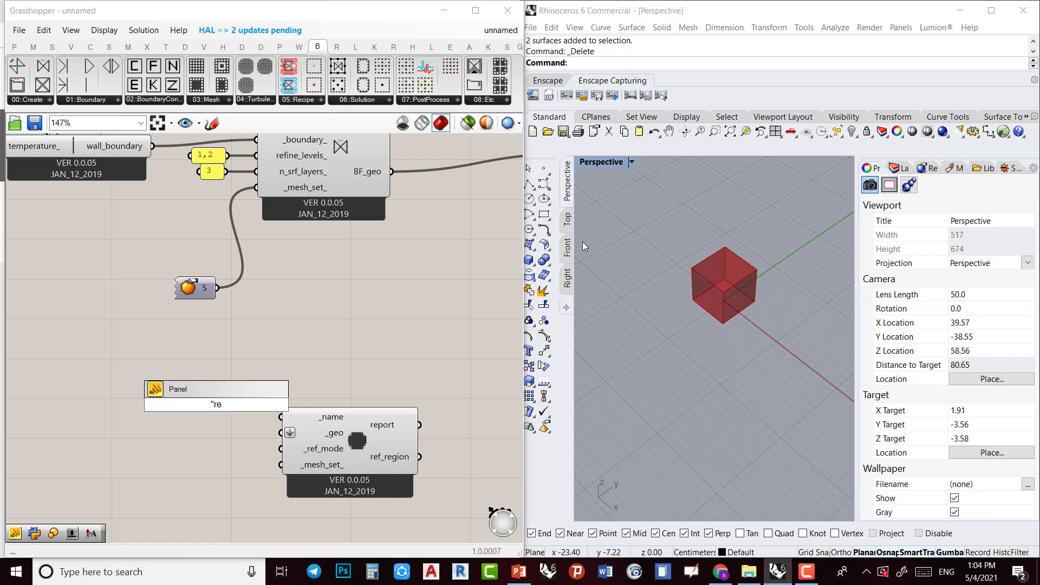
{"action": "type", "text": "finement"}
{"action": "key", "text": "Return"}
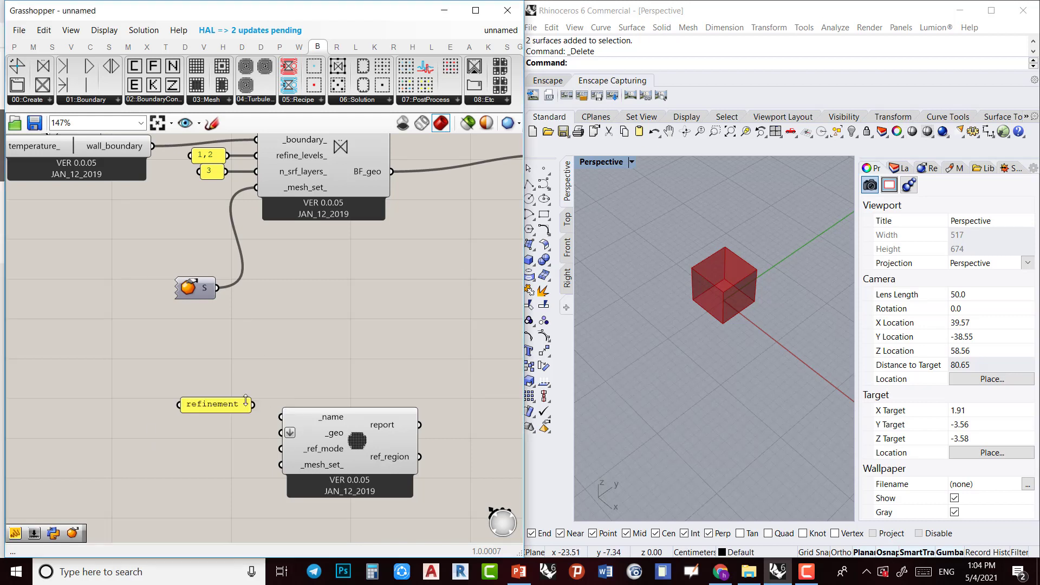
{"action": "left_click_drag", "start_coordinate": [253, 404], "coordinate": [280, 417]}
Add a Scale component beside the refinement region and feed the box component's B output into its geometry input
{"action": "right_click_drag", "start_coordinate": [222, 422], "coordinate": [317, 385]}
{"action": "scroll", "coordinate": [316, 385], "scroll_direction": "down", "scroll_amount": 1}
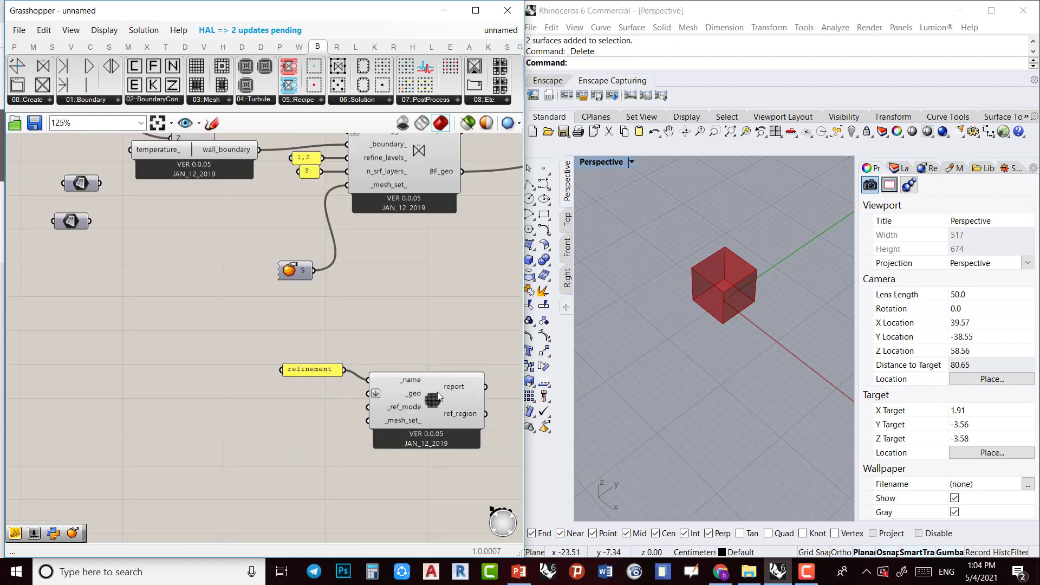
{"action": "right_click_drag", "start_coordinate": [702, 355], "coordinate": [721, 328]}
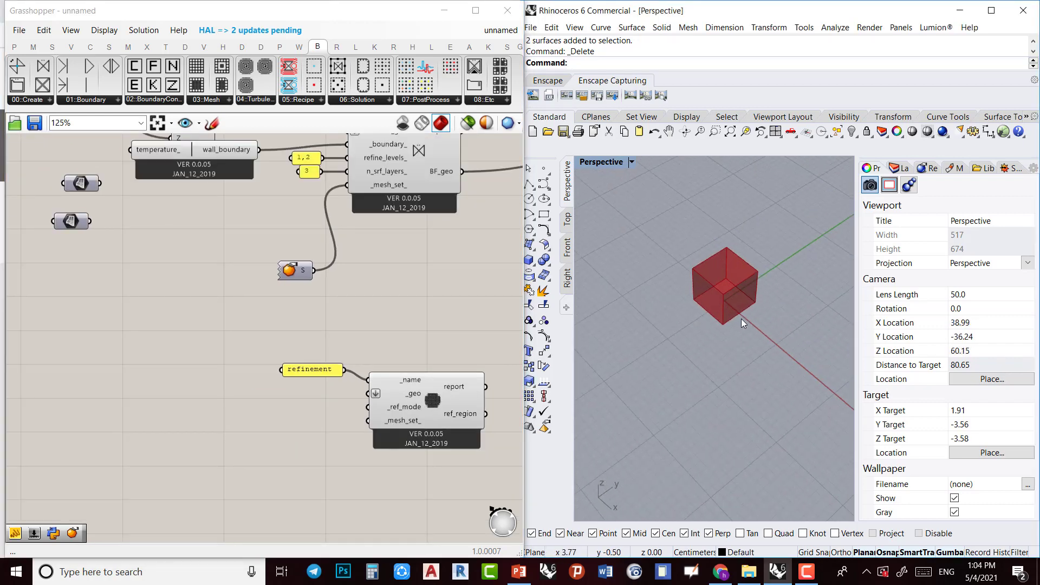
{"action": "right_click_drag", "start_coordinate": [463, 404], "coordinate": [336, 436]}
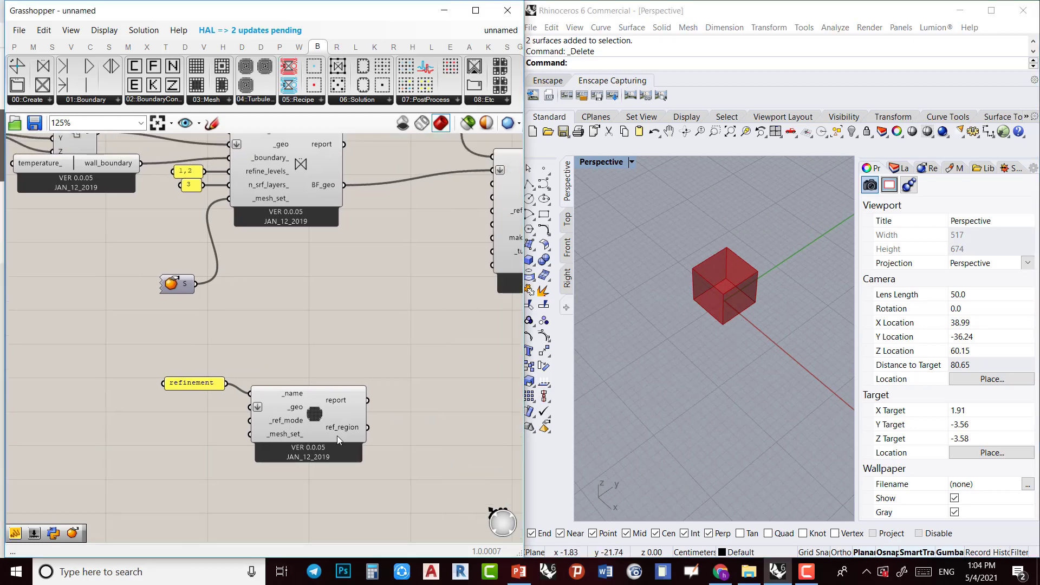
{"action": "mouse_move", "coordinate": [344, 414]}
{"action": "scroll", "coordinate": [303, 365], "scroll_direction": "down", "scroll_amount": 4}
{"action": "left_click", "coordinate": [214, 220]}
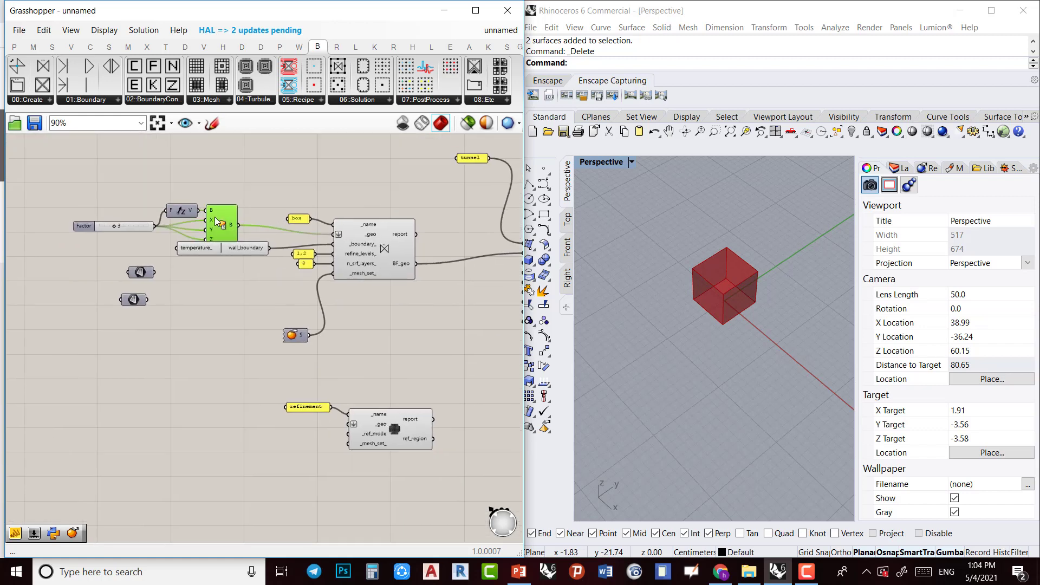
{"action": "left_click", "coordinate": [211, 343]}
{"action": "double_click", "coordinate": [211, 343]}
{"action": "type", "text": "sca"}
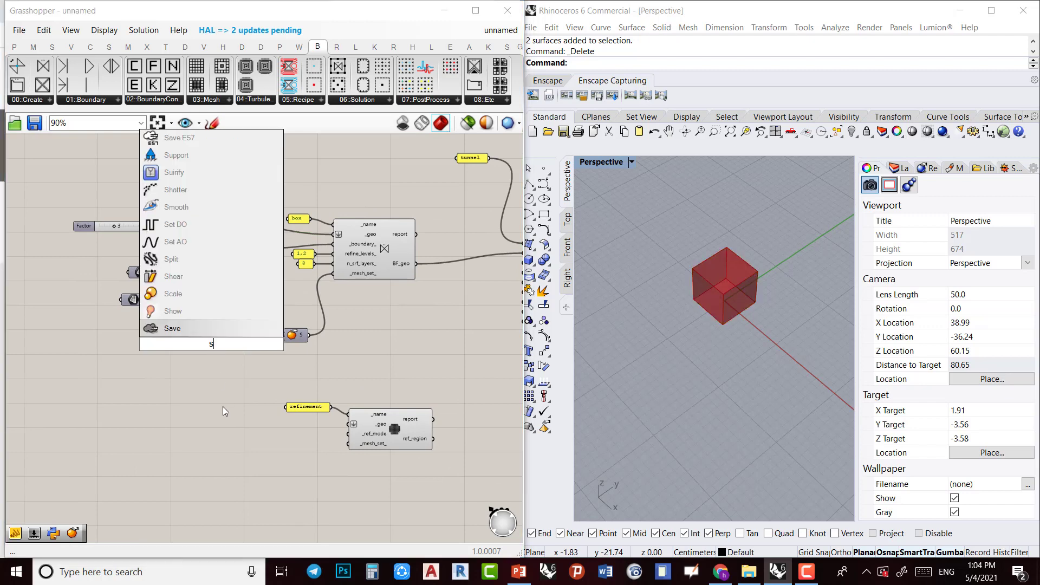
{"action": "key", "text": "Return"}
{"action": "scroll", "coordinate": [220, 294], "scroll_direction": "up", "scroll_amount": 4}
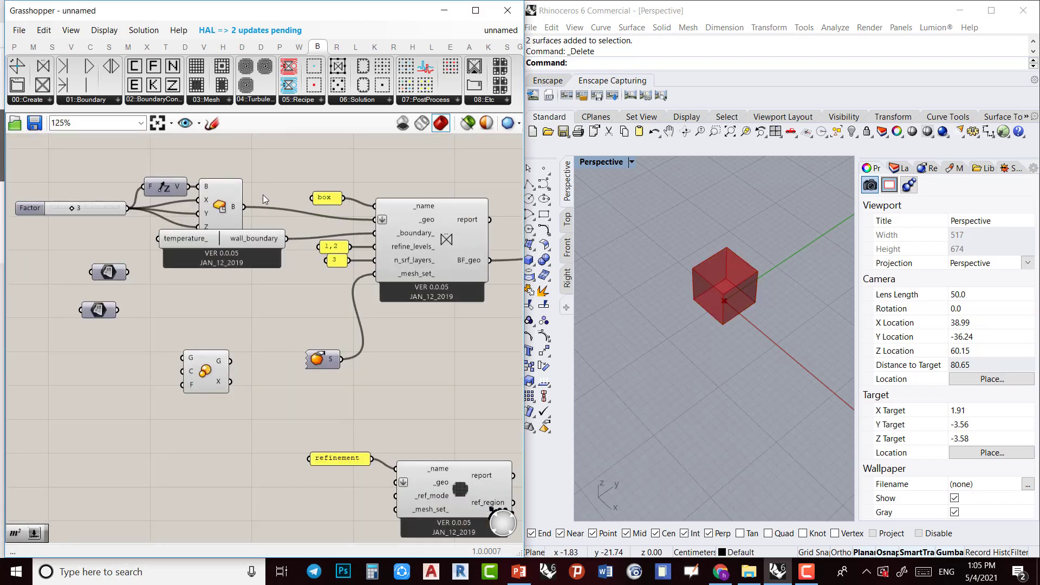
{"action": "left_click_drag", "start_coordinate": [244, 206], "coordinate": [224, 448]}
Add a 1.5 number slider, connect it to the Scale component's factor input, and reposition the Scale component
{"action": "right_click_drag", "start_coordinate": [223, 448], "coordinate": [330, 440]}
{"action": "double_click", "coordinate": [260, 440]}
{"action": "type", "text": "1.5"}
{"action": "key", "text": "Return"}
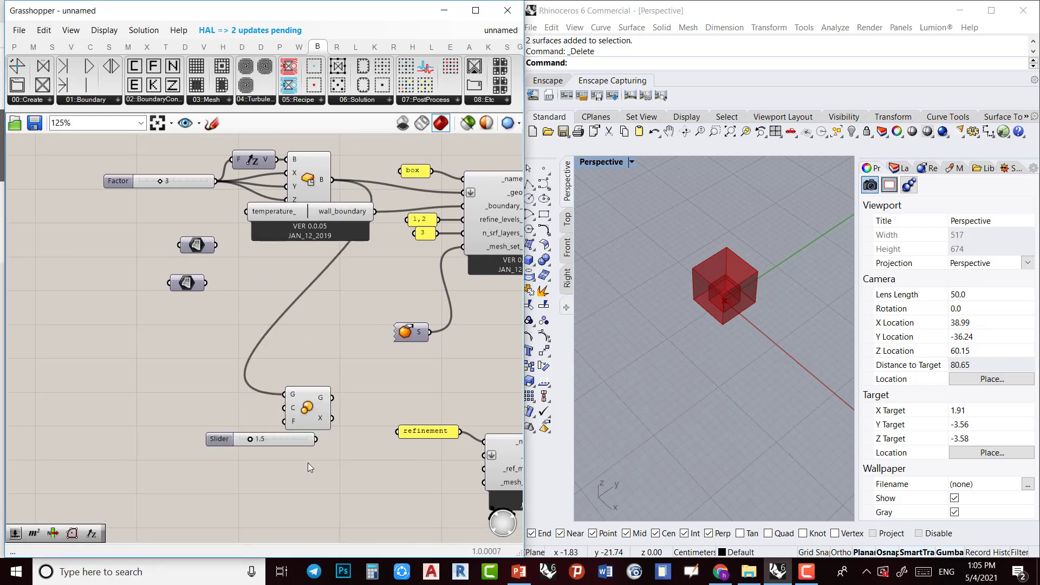
{"action": "left_click_drag", "start_coordinate": [316, 438], "coordinate": [213, 416]}
{"action": "right_click_drag", "start_coordinate": [335, 424], "coordinate": [249, 392]}
{"action": "left_click_drag", "start_coordinate": [239, 391], "coordinate": [256, 407]}
Connect the scaled geometry output to the refinement region's _geo input
{"action": "right_click_drag", "start_coordinate": [609, 340], "coordinate": [725, 352]}
{"action": "right_click_drag", "start_coordinate": [242, 450], "coordinate": [277, 457]}
{"action": "right_click_drag", "start_coordinate": [374, 408], "coordinate": [291, 356]}
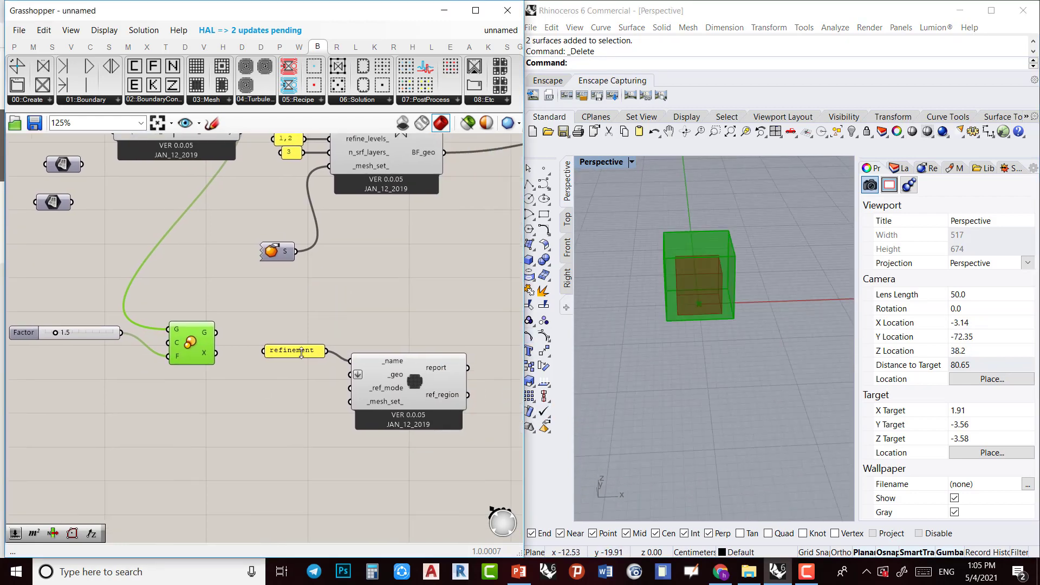
{"action": "scroll", "coordinate": [221, 353], "scroll_direction": "up", "scroll_amount": 2}
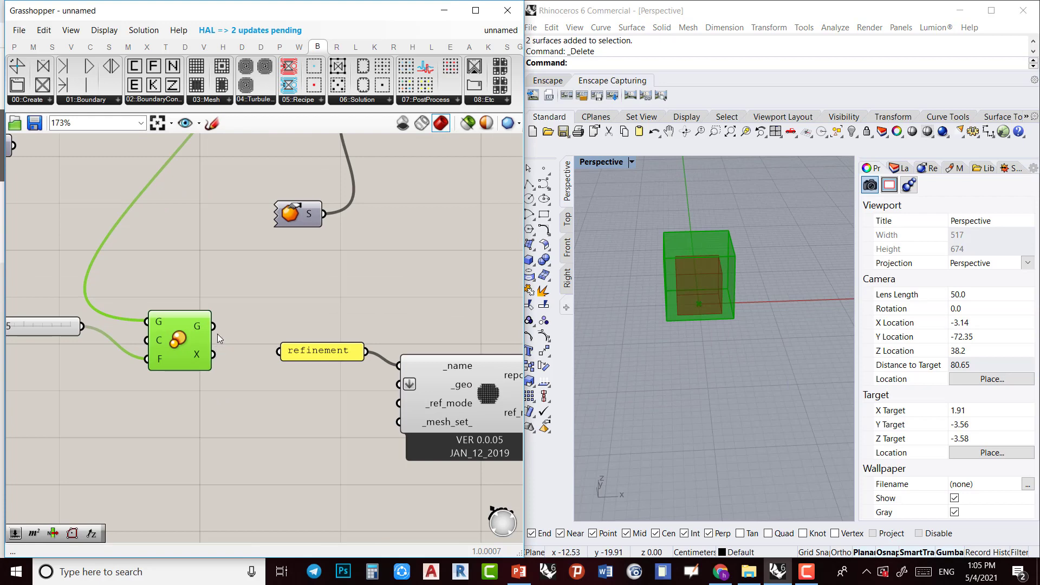
{"action": "left_click_drag", "start_coordinate": [205, 353], "coordinate": [397, 384]}
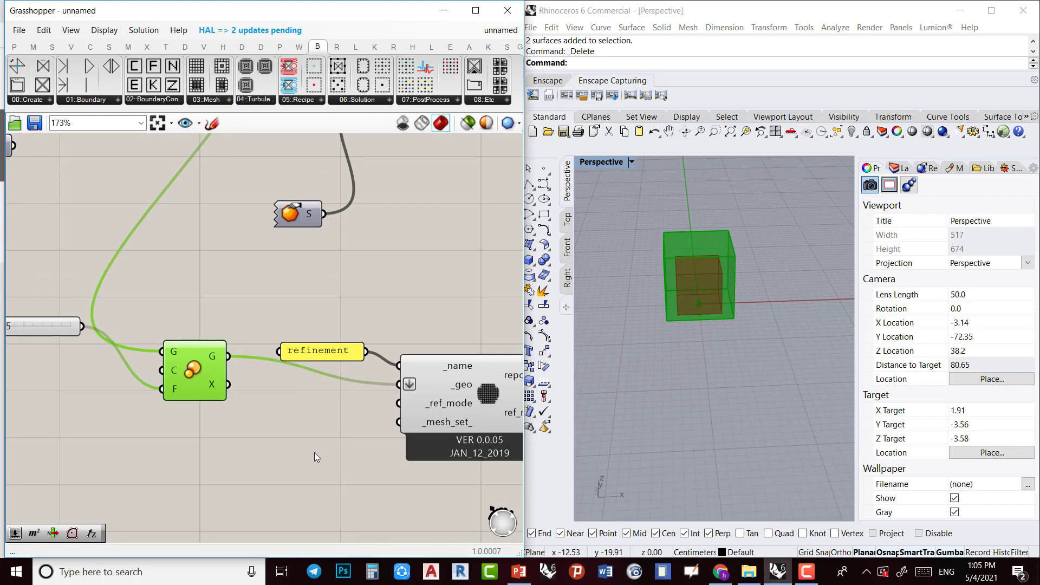
Place a Butterfly_LocationRefinementMode component and connect its location_ref_mode output to the refinement region's _ref_mode input
{"action": "scroll", "coordinate": [303, 487], "scroll_direction": "up", "scroll_amount": 1}
{"action": "right_click_drag", "start_coordinate": [285, 476], "coordinate": [227, 440]}
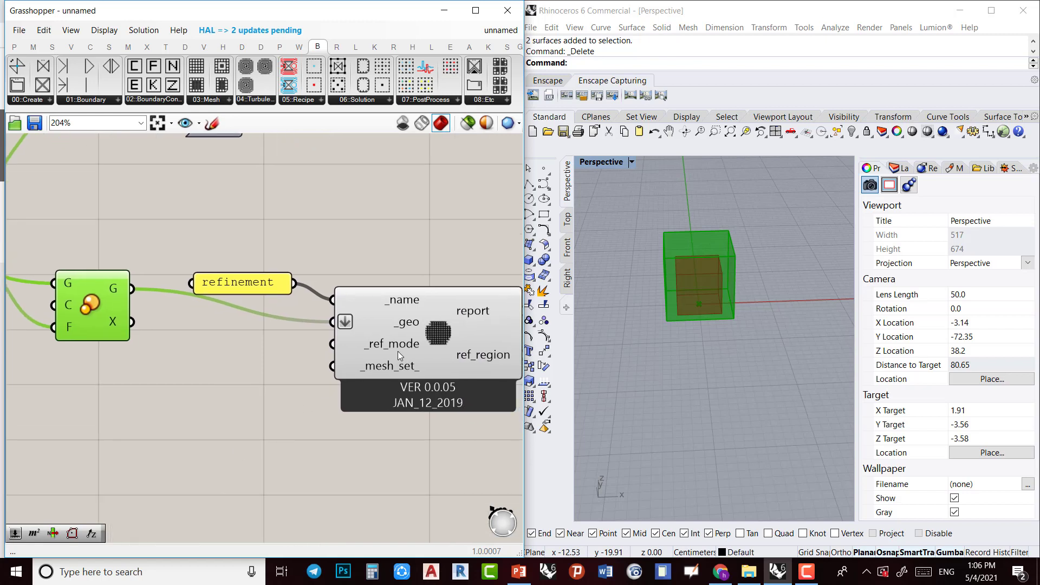
{"action": "mouse_move", "coordinate": [398, 350]}
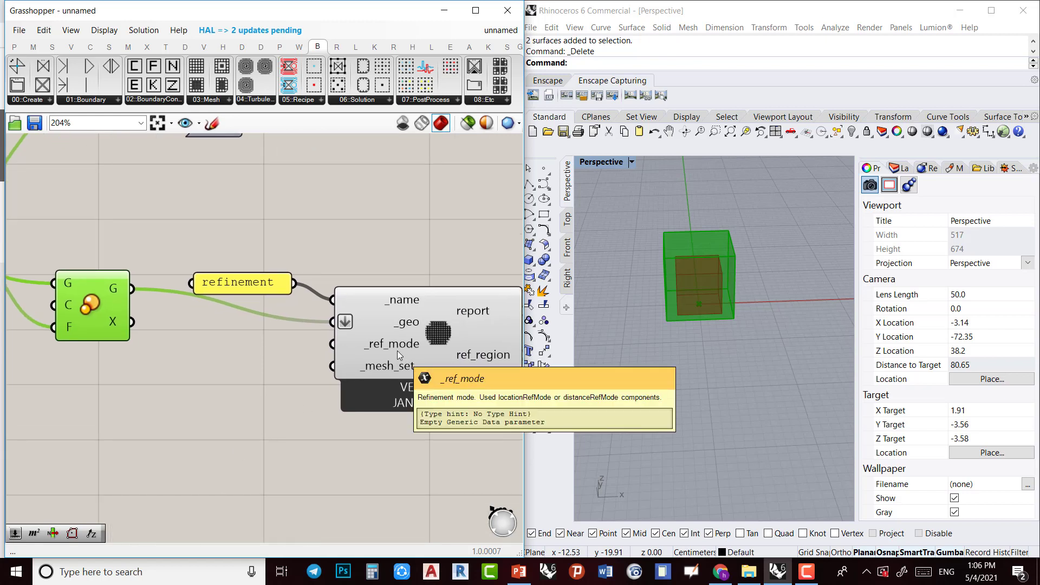
{"action": "left_click", "coordinate": [38, 105]}
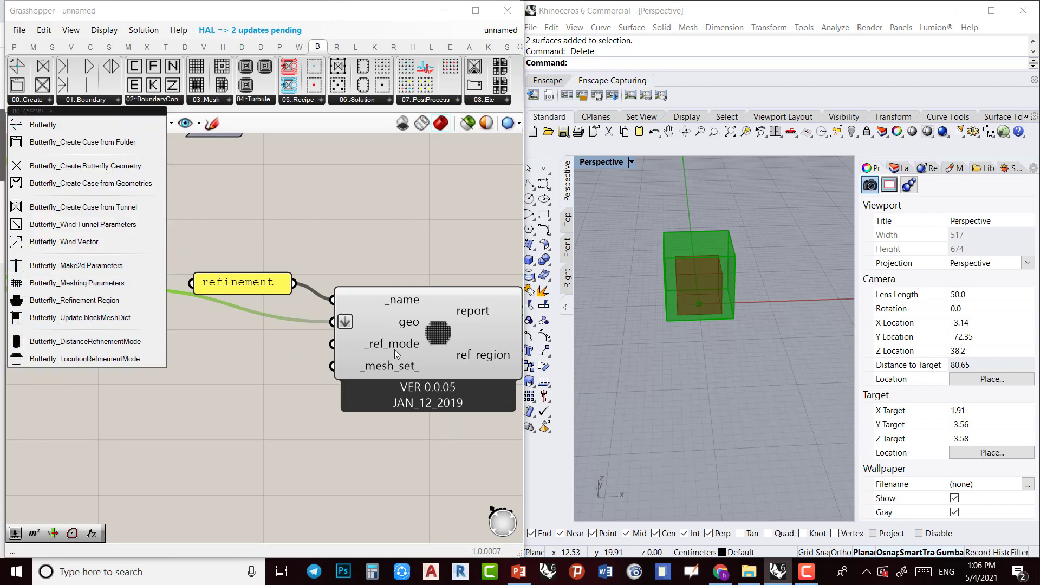
{"action": "left_click", "coordinate": [363, 381]}
{"action": "mouse_move", "coordinate": [378, 349]}
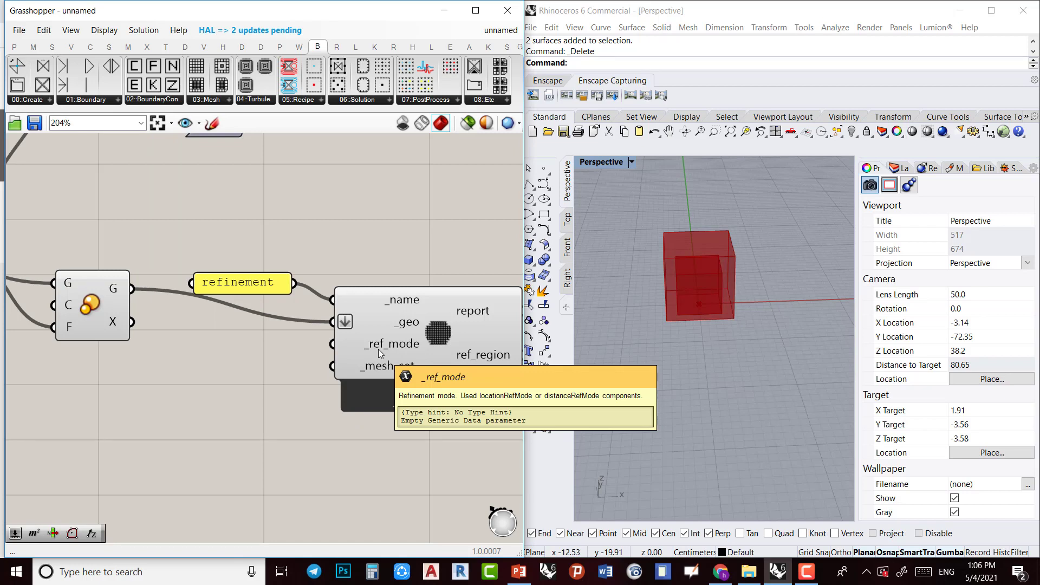
{"action": "left_click", "coordinate": [34, 104]}
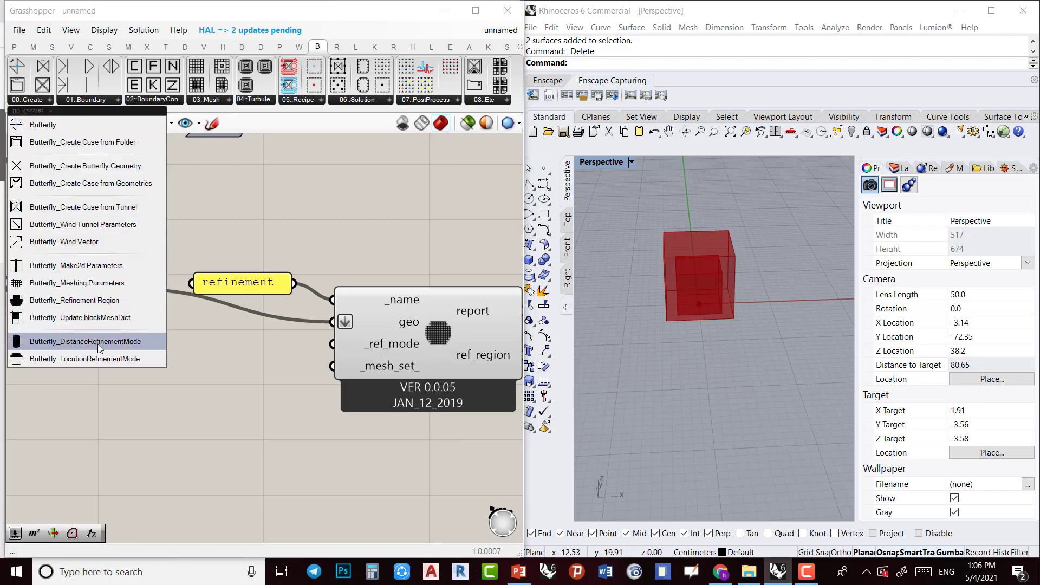
{"action": "left_click", "coordinate": [101, 363]}
{"action": "left_click", "coordinate": [155, 434]}
{"action": "right_click_drag", "start_coordinate": [246, 414], "coordinate": [280, 349]}
{"action": "left_click_drag", "start_coordinate": [291, 365], "coordinate": [368, 278]}
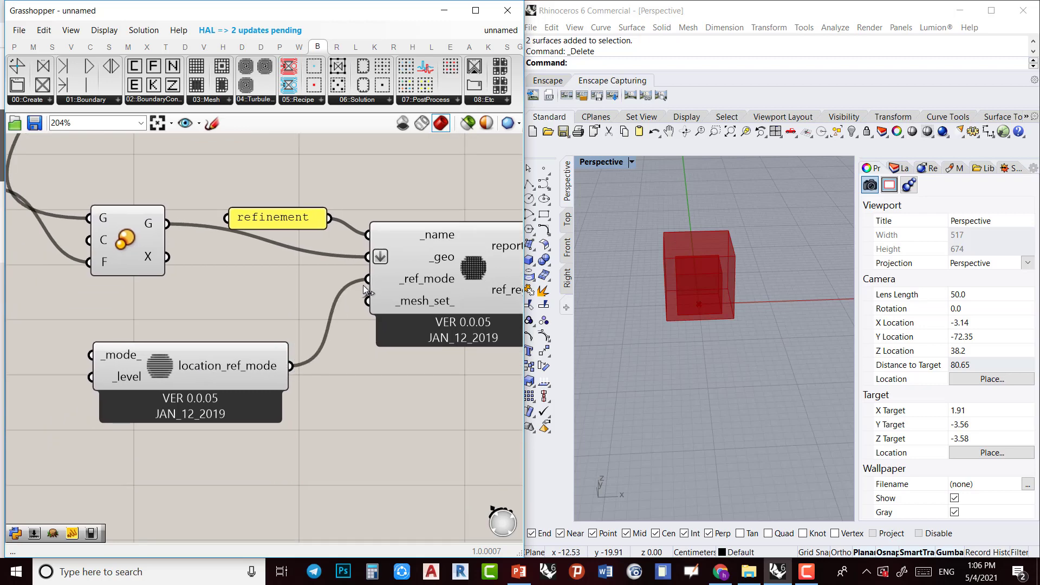
Move the location refinement mode component closer to the refinement region and read the description of its _mode_ input
{"action": "right_click_drag", "start_coordinate": [248, 377], "coordinate": [311, 353]}
{"action": "scroll", "coordinate": [337, 415], "scroll_direction": "up", "scroll_amount": 1}
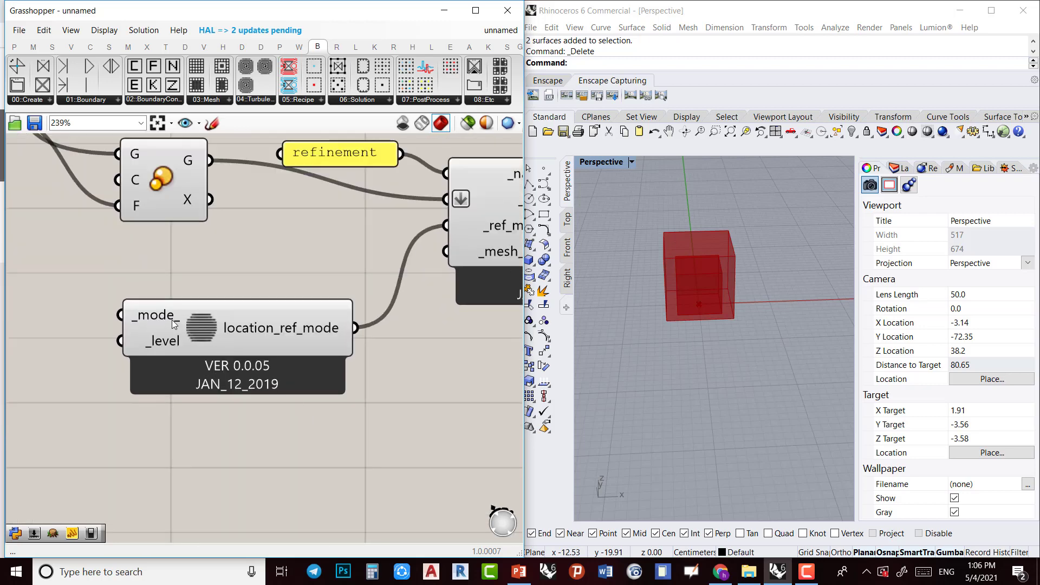
{"action": "mouse_move", "coordinate": [159, 320]}
{"action": "left_click_drag", "start_coordinate": [199, 332], "coordinate": [240, 298]}
{"action": "mouse_move", "coordinate": [206, 285]}
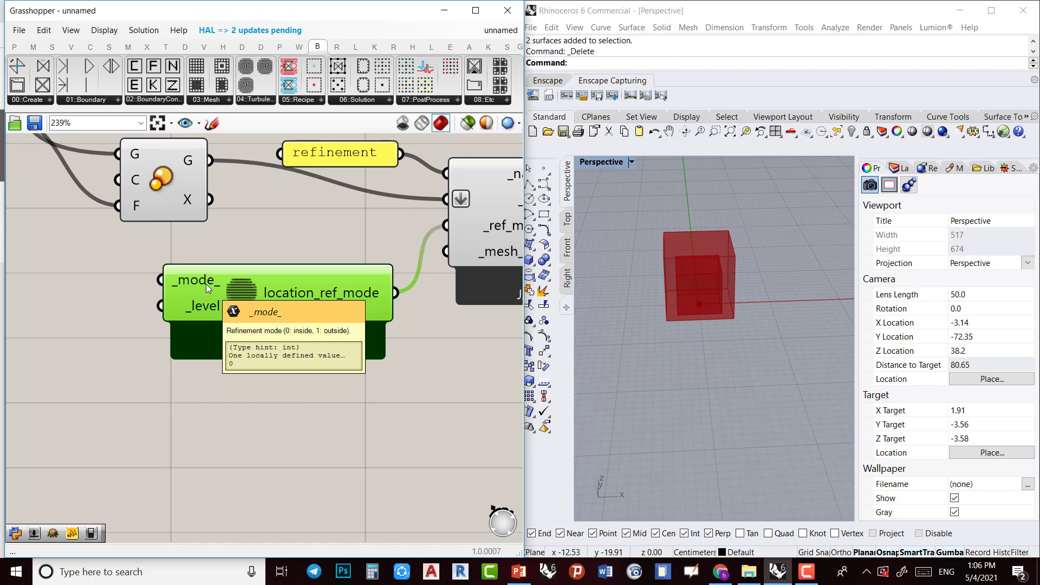
{"action": "mouse_move", "coordinate": [278, 276]}
{"action": "left_mouse_down"}
{"action": "mouse_move", "coordinate": [274, 332]}
{"action": "mouse_move", "coordinate": [270, 270]}
{"action": "left_mouse_up"}
Add a number slider with the value 2 and connect it to the location refinement mode's _level input
{"action": "right_click_drag", "start_coordinate": [224, 376], "coordinate": [240, 424]}
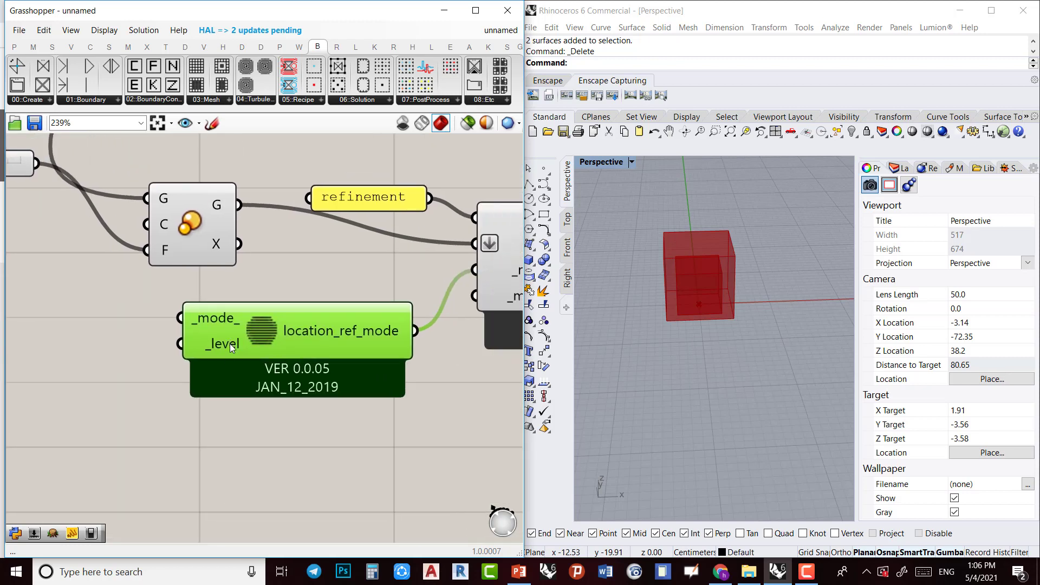
{"action": "mouse_move", "coordinate": [229, 344]}
{"action": "left_click", "coordinate": [154, 349]}
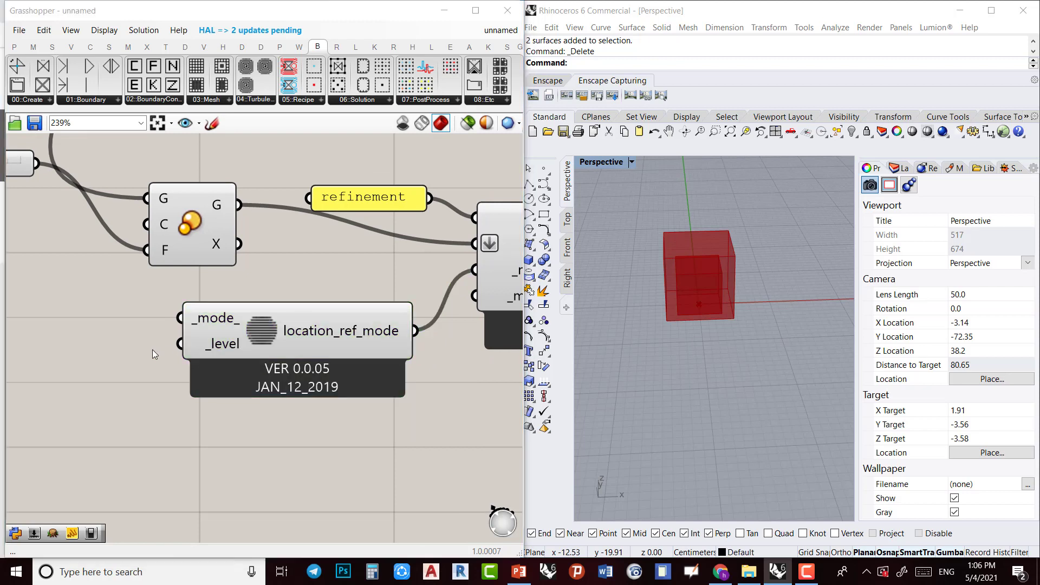
{"action": "double_click", "coordinate": [151, 349]}
{"action": "type", "text": "2"}
{"action": "key", "text": "Return"}
{"action": "left_click_drag", "start_coordinate": [234, 352], "coordinate": [190, 345]}
Duplicate the mesh settings component and connect the copy to the refinement region's _mesh_set_ input
{"action": "right_click_drag", "start_coordinate": [341, 259], "coordinate": [280, 347]}
{"action": "scroll", "coordinate": [305, 328], "scroll_direction": "down", "scroll_amount": 3}
{"action": "right_click_drag", "start_coordinate": [349, 253], "coordinate": [298, 397]}
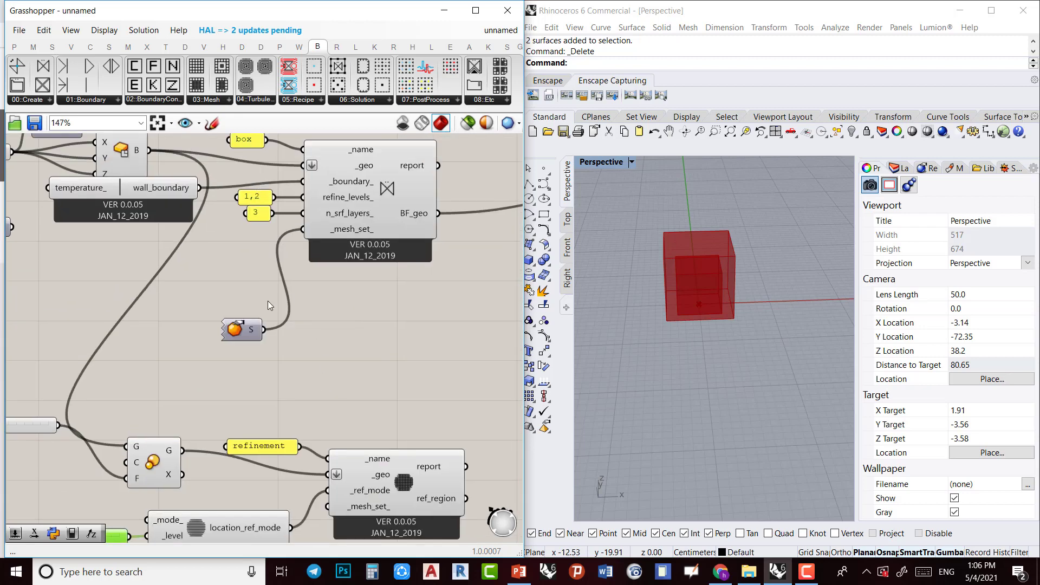
{"action": "right_click_drag", "start_coordinate": [269, 301], "coordinate": [266, 255]}
{"action": "right_click_drag", "start_coordinate": [323, 499], "coordinate": [339, 434]}
{"action": "right_click_drag", "start_coordinate": [374, 343], "coordinate": [362, 418]}
{"action": "left_click_drag", "start_coordinate": [293, 325], "coordinate": [210, 265]}
{"action": "key", "text": "ctrl+c"}
{"action": "key", "text": "ctrl+v"}
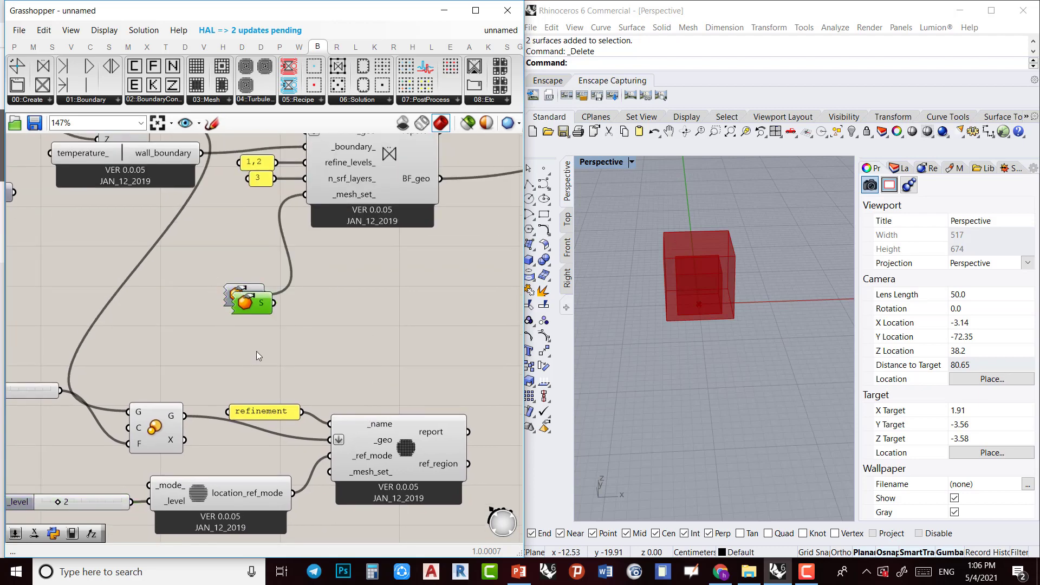
{"action": "right_click_drag", "start_coordinate": [313, 453], "coordinate": [331, 307]}
{"action": "mouse_move", "coordinate": [332, 337]}
{"action": "left_mouse_down"}
{"action": "mouse_move", "coordinate": [321, 433]}
{"action": "mouse_move", "coordinate": [302, 420]}
{"action": "mouse_move", "coordinate": [343, 330]}
{"action": "left_mouse_up"}
Connect the ref_region output to the tunnel case's ref_regions_ input and move the tunnel case component farther from the geometry
{"action": "right_click_drag", "start_coordinate": [398, 238], "coordinate": [216, 383]}
{"action": "left_click_drag", "start_coordinate": [219, 483], "coordinate": [366, 196]}
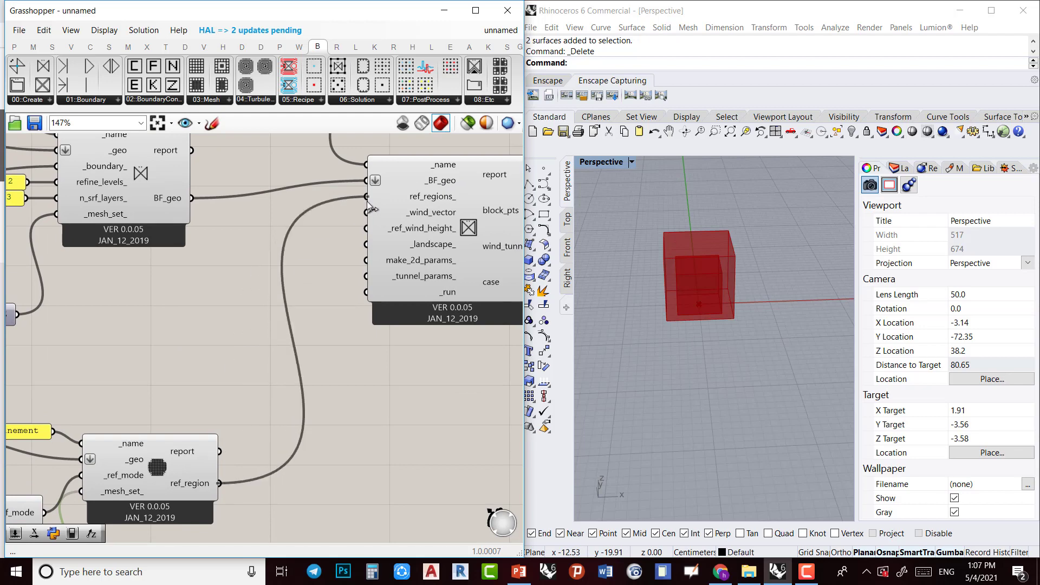
{"action": "right_click_drag", "start_coordinate": [391, 310], "coordinate": [217, 369]}
{"action": "left_click_drag", "start_coordinate": [310, 319], "coordinate": [462, 345]}
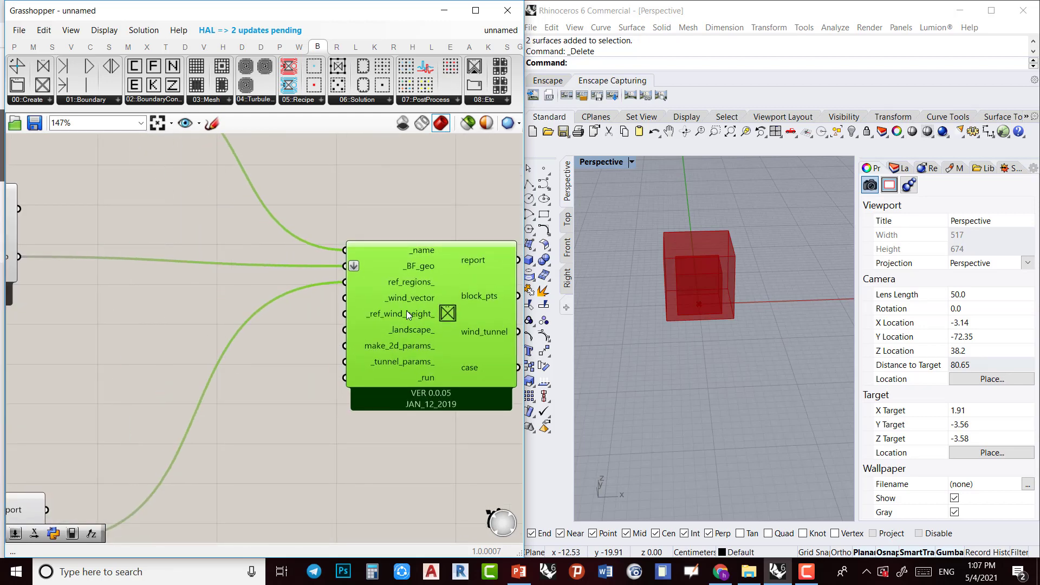
Place a Butterfly_Wind Vector component below the tunnel case and connect its wind_vector output to the _wind_vector input
{"action": "mouse_move", "coordinate": [408, 301]}
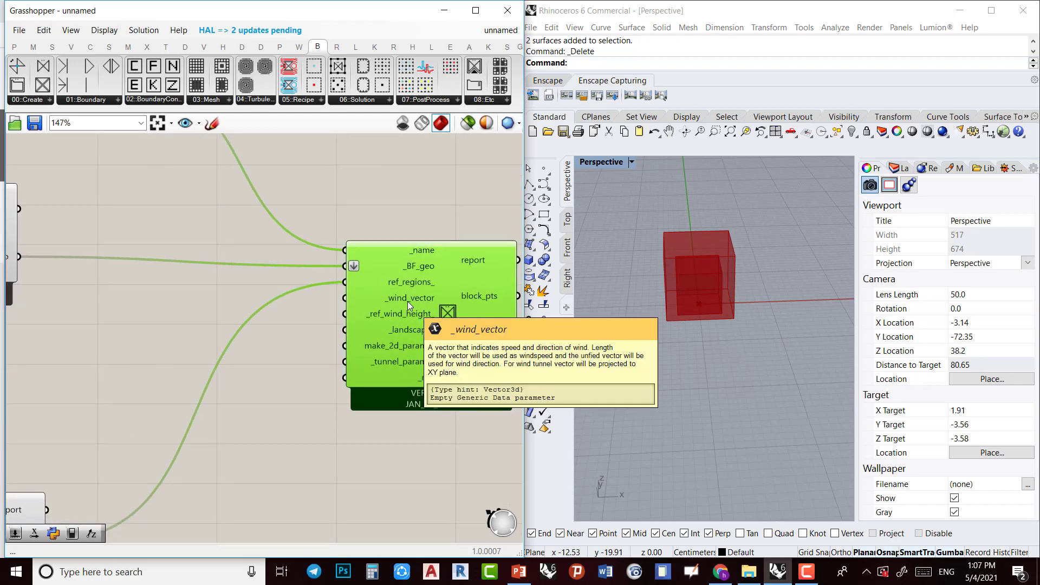
{"action": "left_click", "coordinate": [34, 101]}
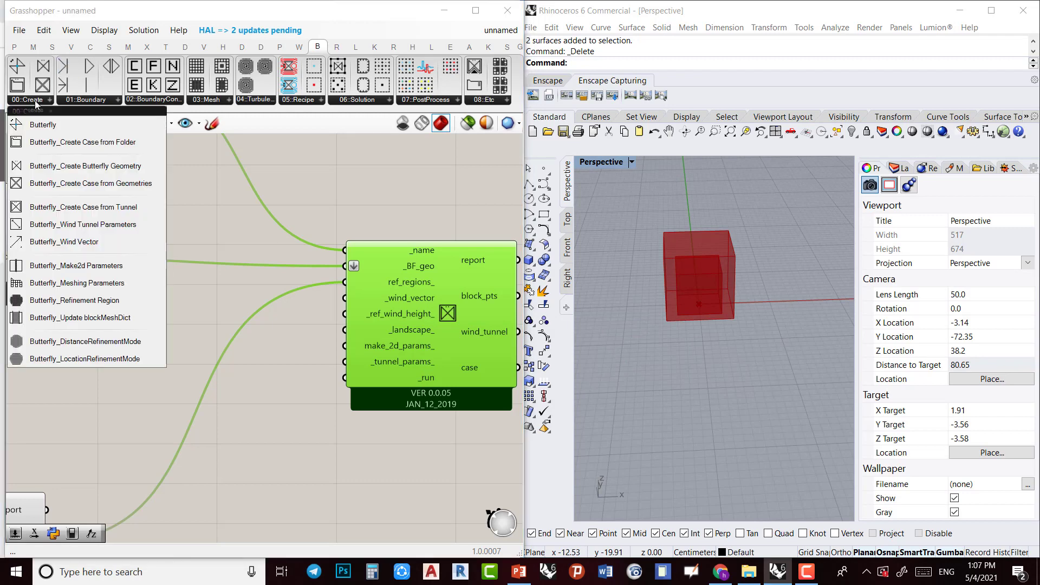
{"action": "left_click", "coordinate": [93, 249]}
{"action": "left_click", "coordinate": [269, 519]}
{"action": "right_click_drag", "start_coordinate": [265, 469], "coordinate": [254, 308]}
{"action": "left_click_drag", "start_coordinate": [336, 357], "coordinate": [337, 139]}
{"action": "right_click_drag", "start_coordinate": [278, 226], "coordinate": [294, 322]}
{"action": "left_click_drag", "start_coordinate": [280, 385], "coordinate": [314, 424]}
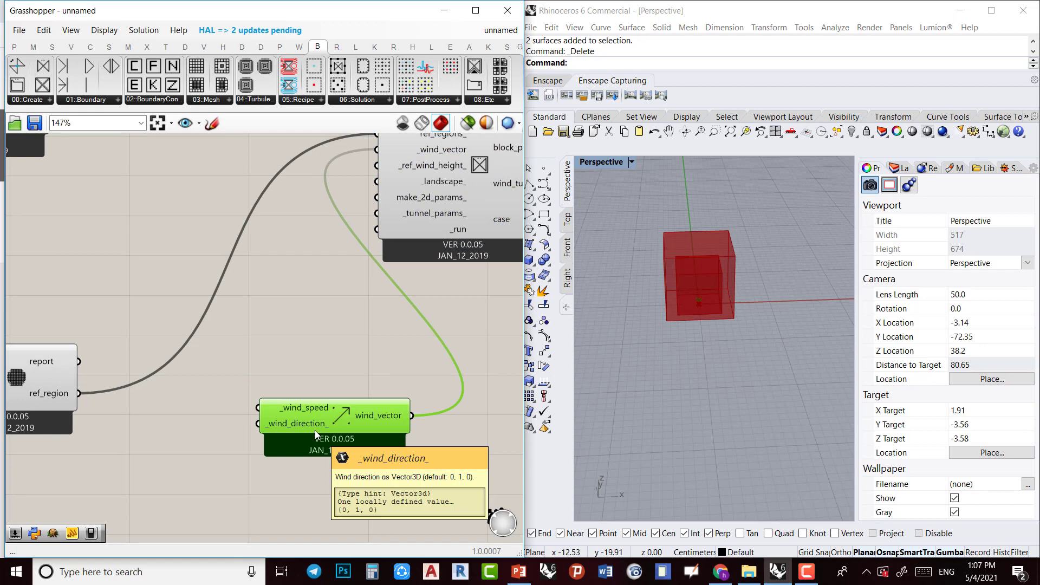
Add a number slider with the value 5, connect it to the _wind_speed input, and place the wind vector component beside it
{"action": "double_click", "coordinate": [210, 407]}
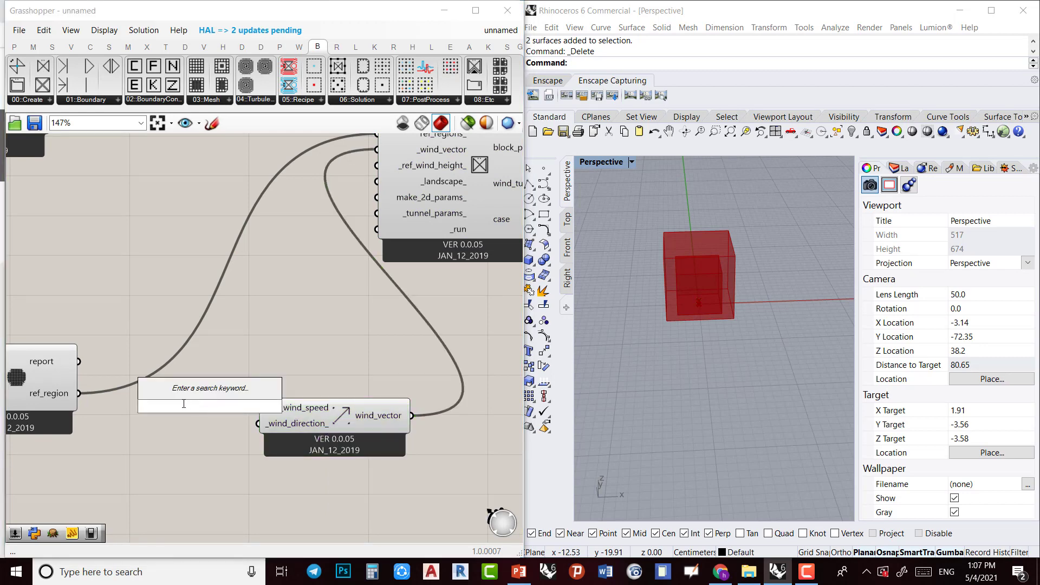
{"action": "type", "text": "5"}
{"action": "key", "text": "Return"}
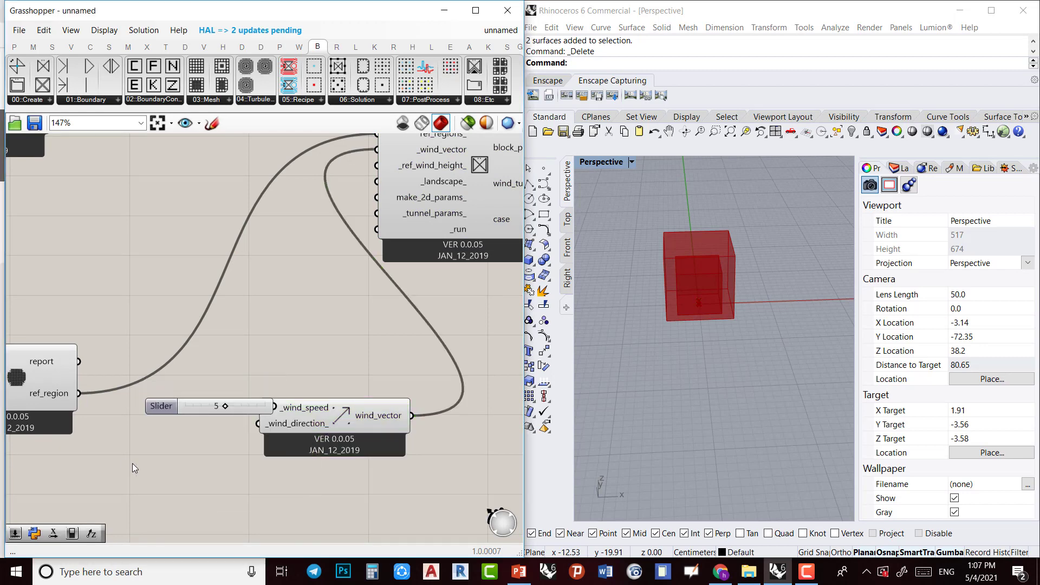
{"action": "mouse_move", "coordinate": [249, 411]}
{"action": "left_mouse_down"}
{"action": "mouse_move", "coordinate": [222, 372]}
{"action": "mouse_move", "coordinate": [258, 407]}
{"action": "left_mouse_up"}
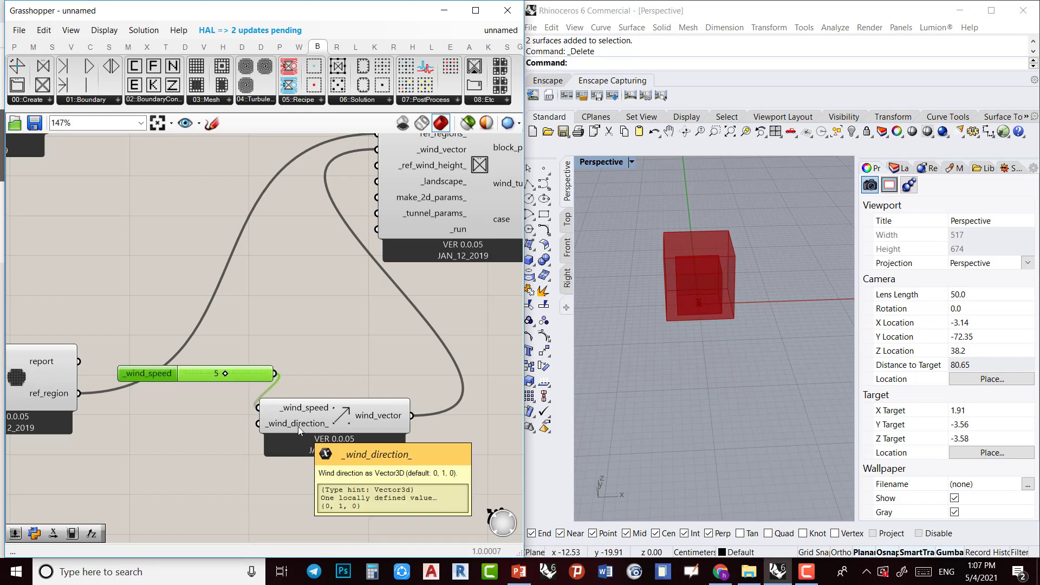
{"action": "mouse_move", "coordinate": [297, 428]}
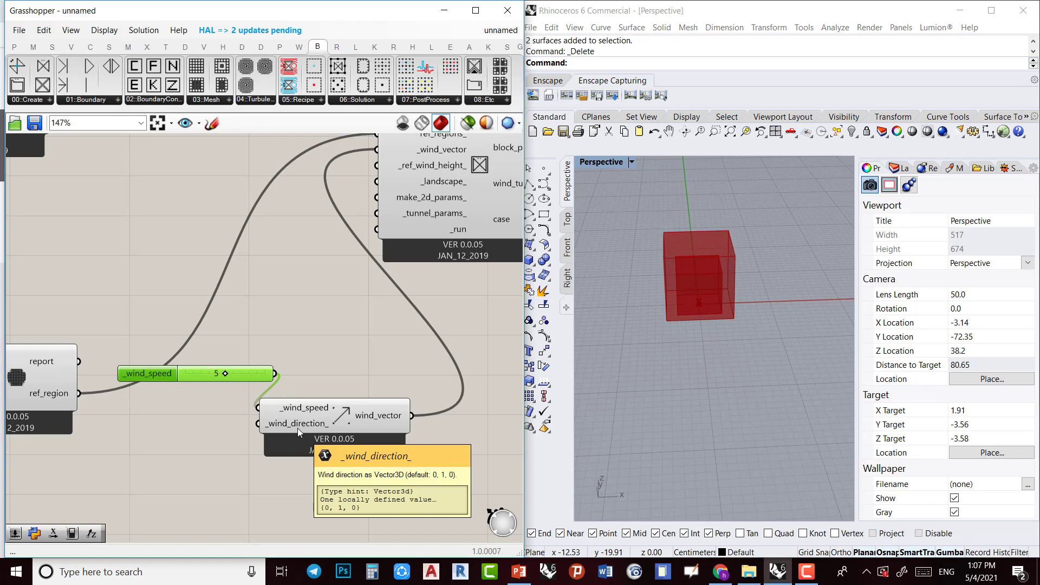
{"action": "left_click_drag", "start_coordinate": [298, 428], "coordinate": [348, 394]}
Select the two unconnected geometry components below the scale factor slider and examine their surfaces and the wind direction in the Rhino viewport
{"action": "scroll", "coordinate": [677, 319], "scroll_direction": "down", "scroll_amount": 5}
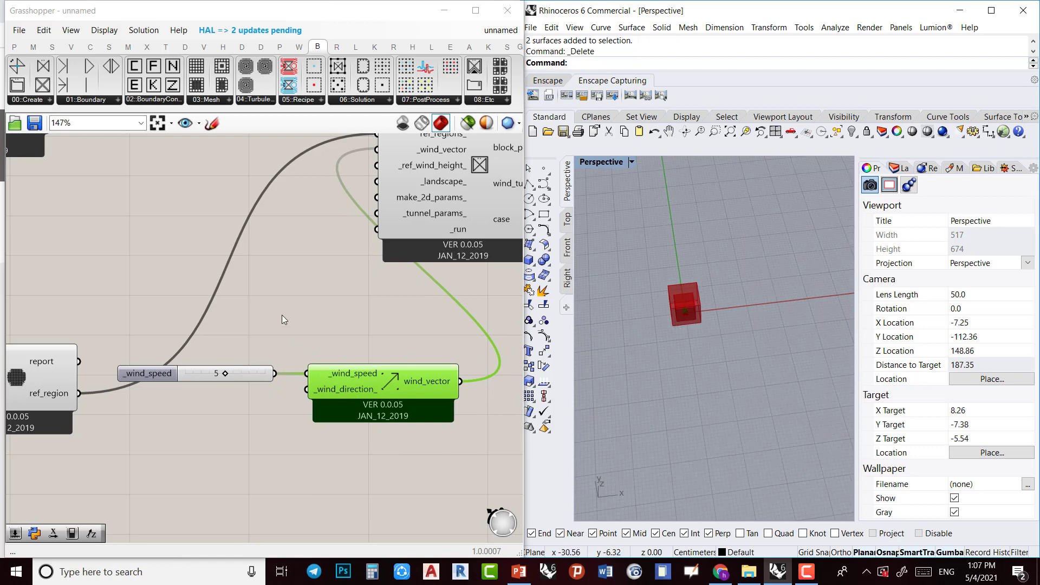
{"action": "scroll", "coordinate": [265, 306], "scroll_direction": "down", "scroll_amount": 4}
{"action": "scroll", "coordinate": [144, 302], "scroll_direction": "up", "scroll_amount": 4}
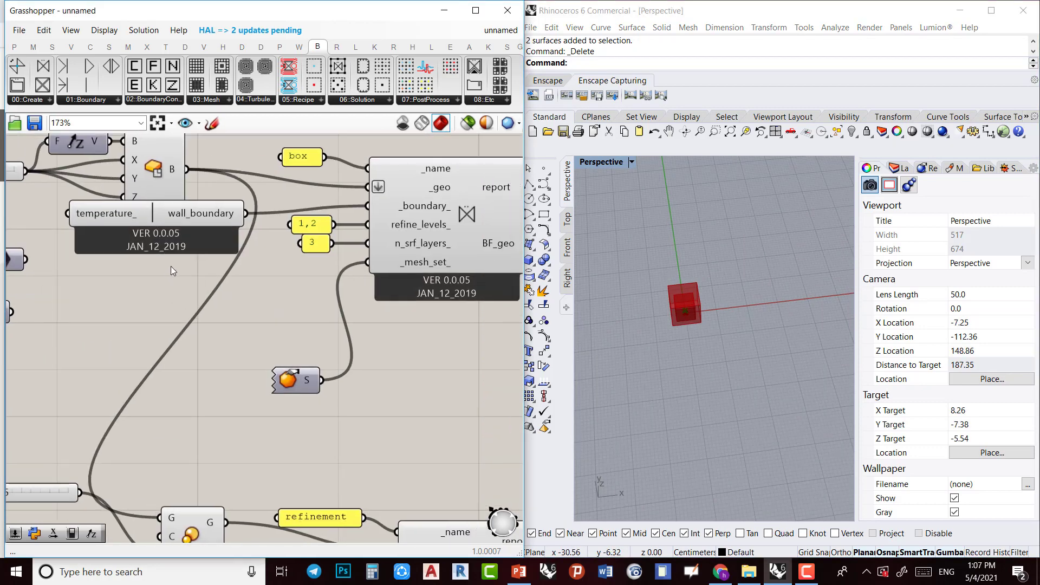
{"action": "right_click_drag", "start_coordinate": [157, 318], "coordinate": [198, 294]}
{"action": "left_click_drag", "start_coordinate": [108, 210], "coordinate": [66, 314]}
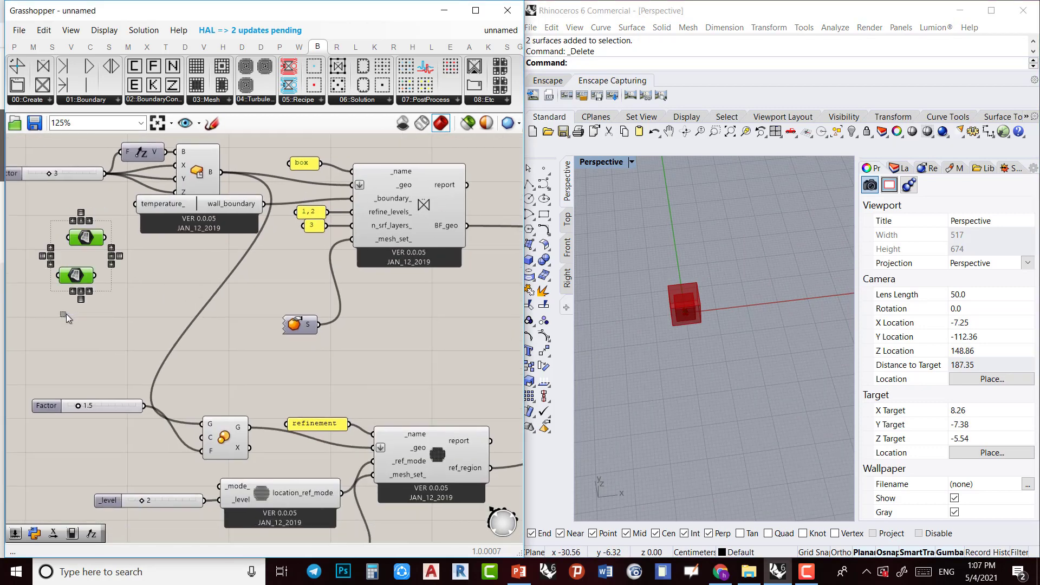
{"action": "right_click_drag", "start_coordinate": [629, 304], "coordinate": [712, 381]}
{"action": "scroll", "coordinate": [743, 362], "scroll_direction": "up", "scroll_amount": 3}
{"action": "scroll", "coordinate": [731, 361], "scroll_direction": "down", "scroll_amount": 10}
{"action": "right_click_drag", "start_coordinate": [682, 386], "coordinate": [703, 391]}
{"action": "right_click_drag", "start_coordinate": [391, 388], "coordinate": [296, 316]}
{"action": "scroll", "coordinate": [328, 450], "scroll_direction": "up", "scroll_amount": 1}
{"action": "right_click_drag", "start_coordinate": [500, 372], "coordinate": [206, 385]}
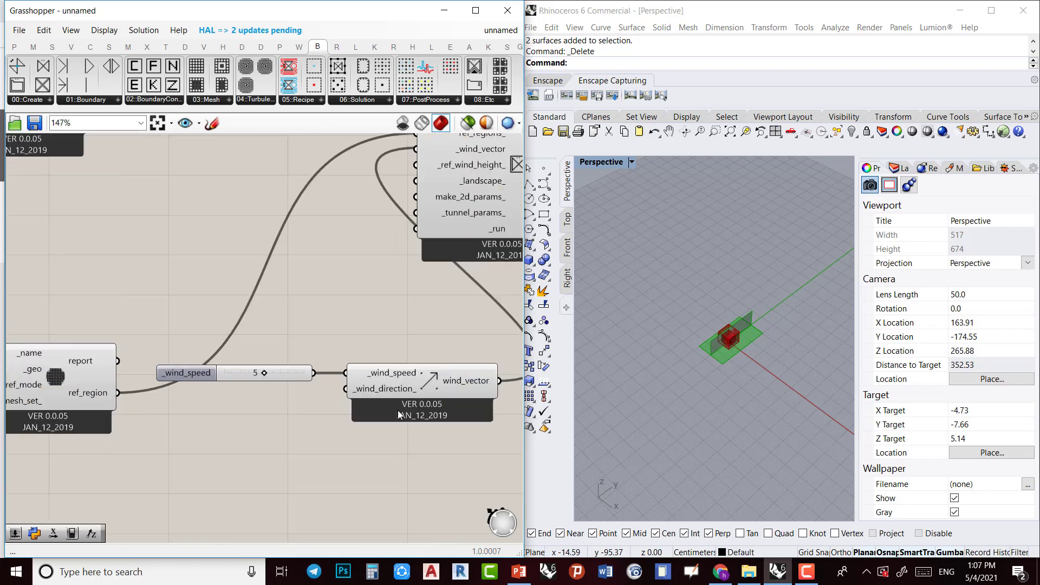
{"action": "scroll", "coordinate": [399, 414], "scroll_direction": "down", "scroll_amount": 1}
{"action": "right_click_drag", "start_coordinate": [436, 394], "coordinate": [222, 444]}
{"action": "scroll", "coordinate": [214, 428], "scroll_direction": "up", "scroll_amount": 3}
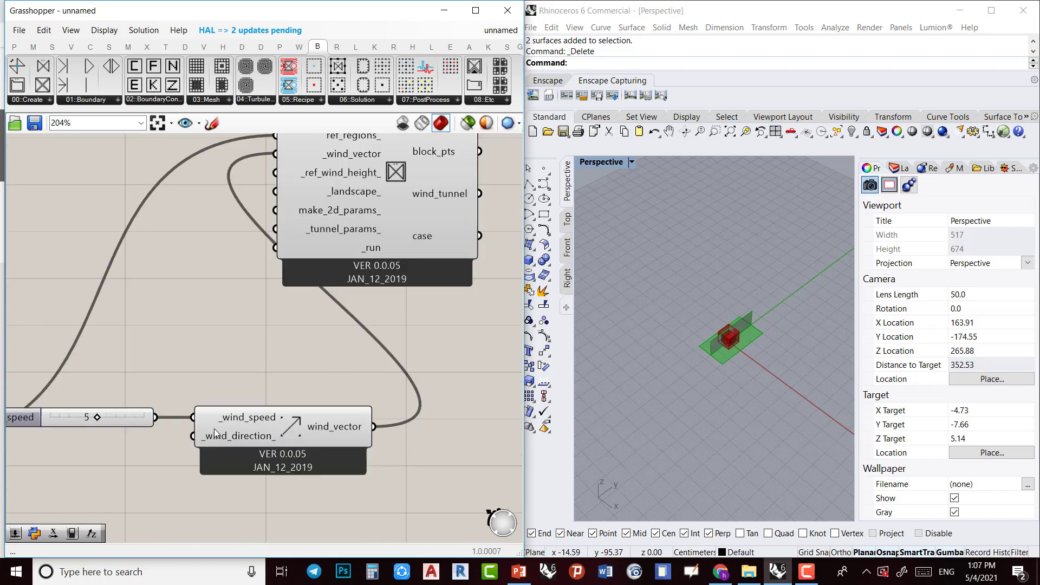
{"action": "scroll", "coordinate": [195, 360], "scroll_direction": "down", "scroll_amount": 3}
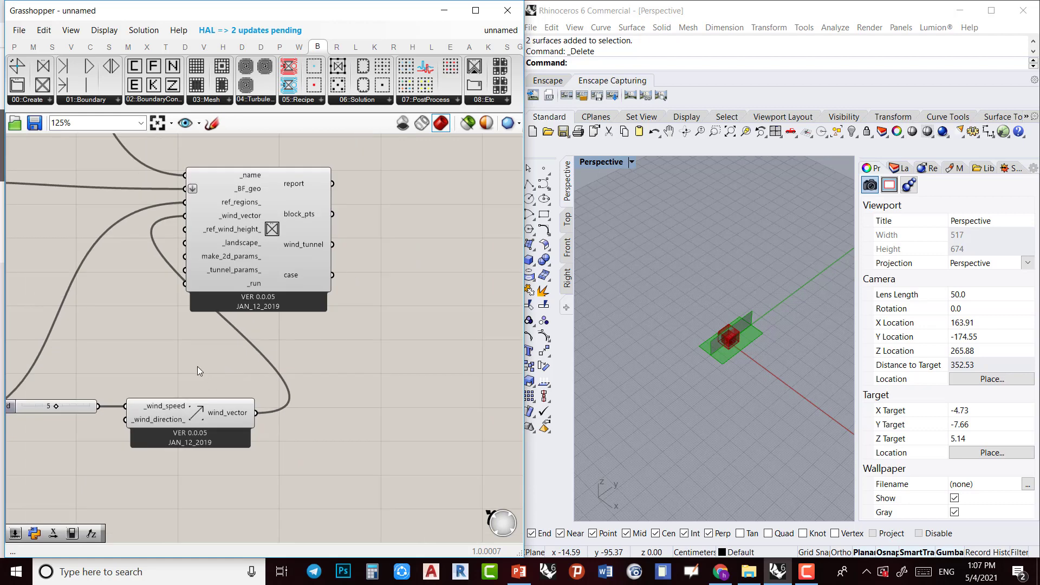
Move the wind vector component and its speed slider up level with the tunnel case, and shift the tunnel case farther from them
{"action": "left_click_drag", "start_coordinate": [197, 366], "coordinate": [84, 449]}
{"action": "left_click_drag", "start_coordinate": [212, 441], "coordinate": [93, 298]}
{"action": "right_click_drag", "start_coordinate": [154, 310], "coordinate": [298, 353]}
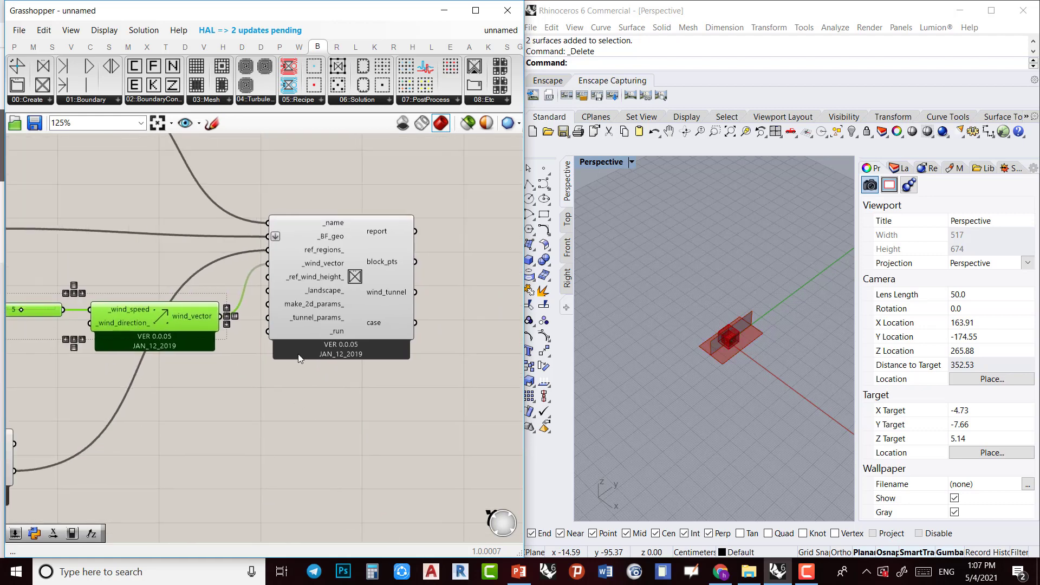
{"action": "left_click", "coordinate": [366, 319]}
{"action": "scroll", "coordinate": [360, 314], "scroll_direction": "up", "scroll_amount": 2}
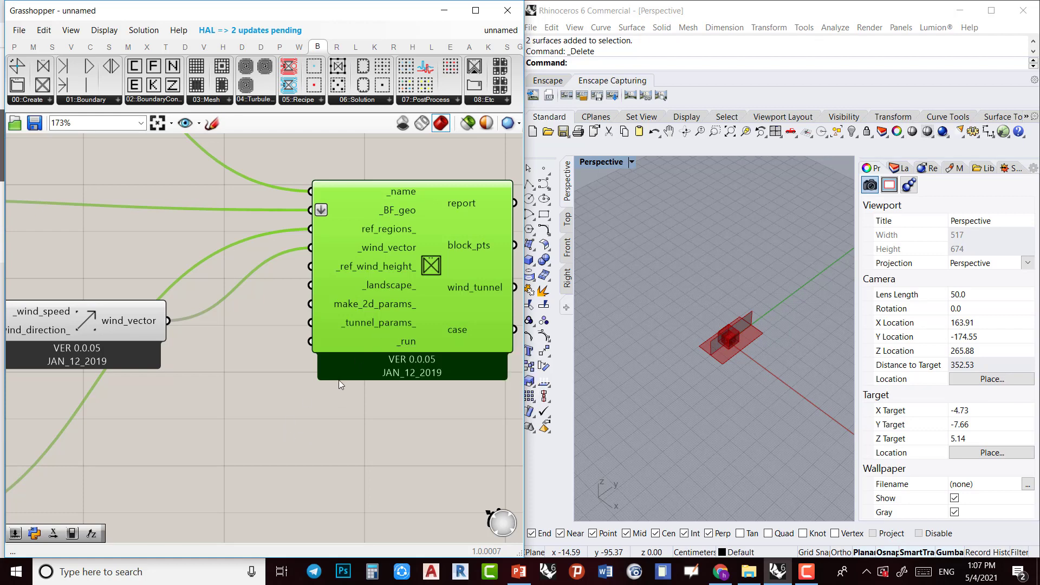
{"action": "left_click_drag", "start_coordinate": [381, 324], "coordinate": [447, 320]}
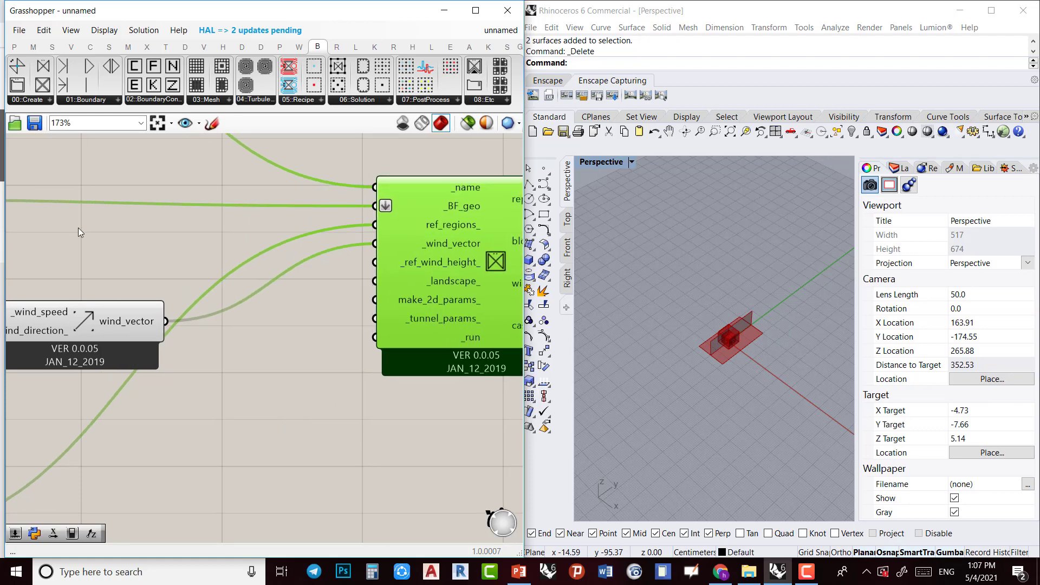
Place a Butterfly_Wind Tunnel Parameters component below the tunnel case and connect its tunnel_params output to the _tunnel_params_ input
{"action": "right_click_drag", "start_coordinate": [425, 328], "coordinate": [338, 360]}
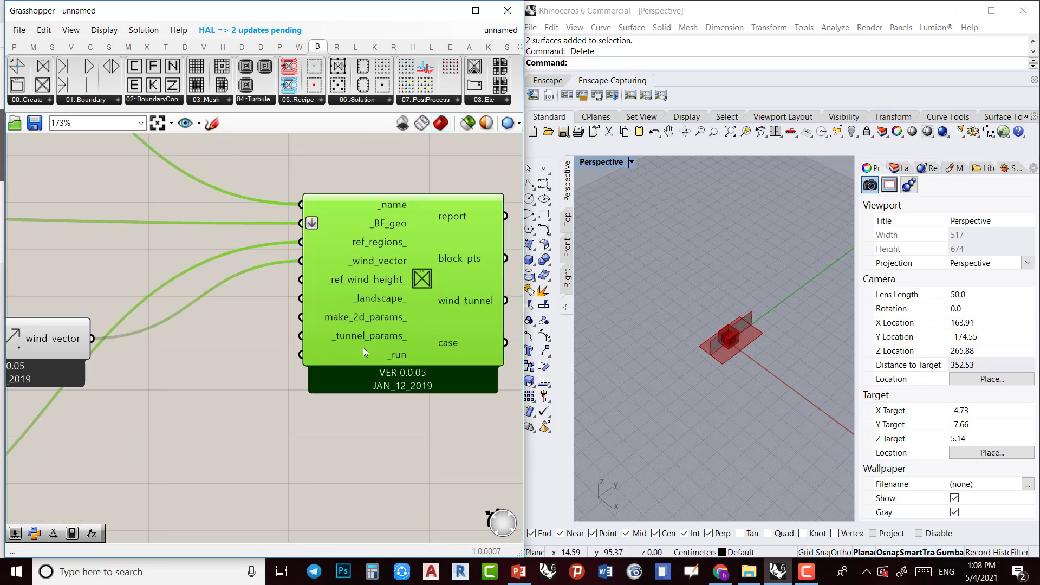
{"action": "left_click", "coordinate": [24, 103]}
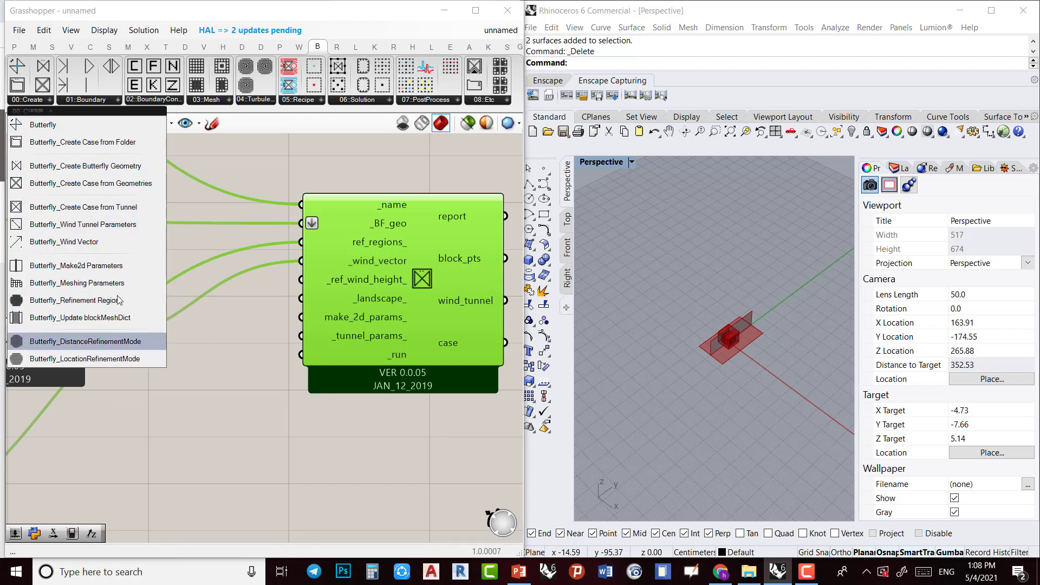
{"action": "left_click", "coordinate": [131, 235]}
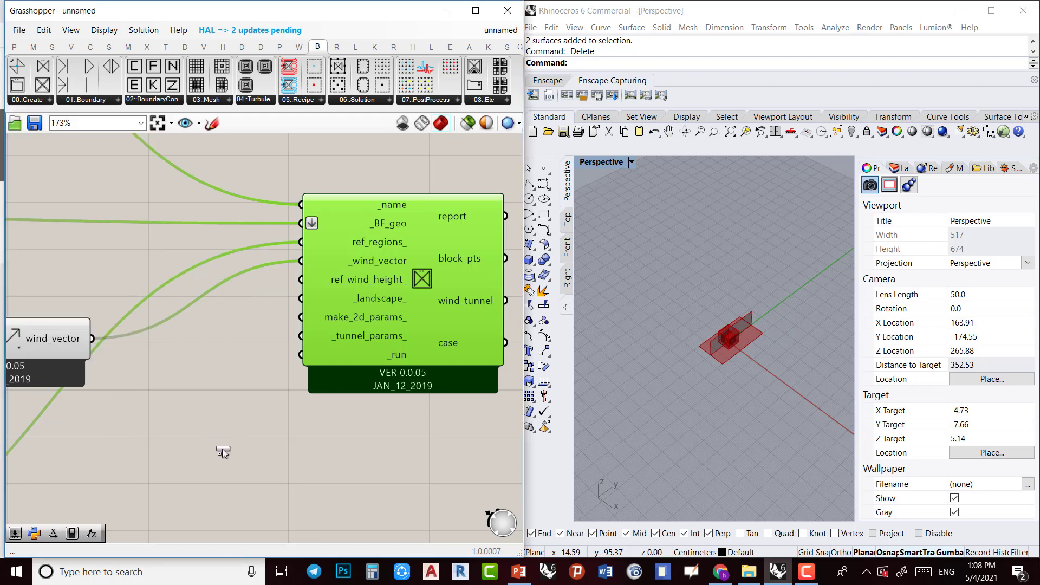
{"action": "left_click", "coordinate": [197, 439]}
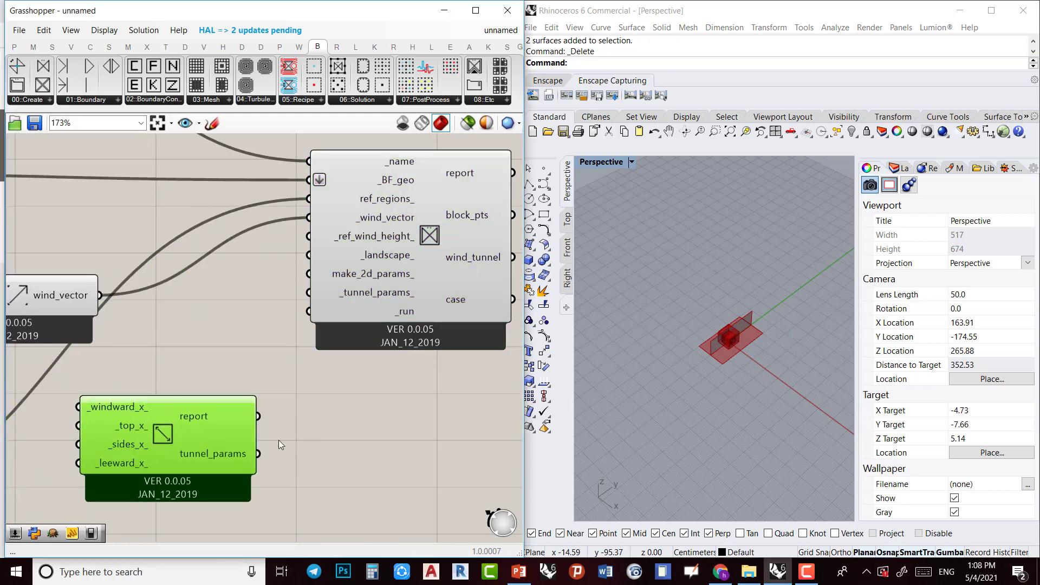
{"action": "left_click_drag", "start_coordinate": [258, 454], "coordinate": [309, 293]}
{"action": "right_click_drag", "start_coordinate": [320, 383], "coordinate": [415, 278]}
{"action": "left_click_drag", "start_coordinate": [318, 319], "coordinate": [321, 333]}
{"action": "right_click_drag", "start_coordinate": [353, 321], "coordinate": [258, 355]}
{"action": "left_click_drag", "start_coordinate": [161, 381], "coordinate": [111, 349]}
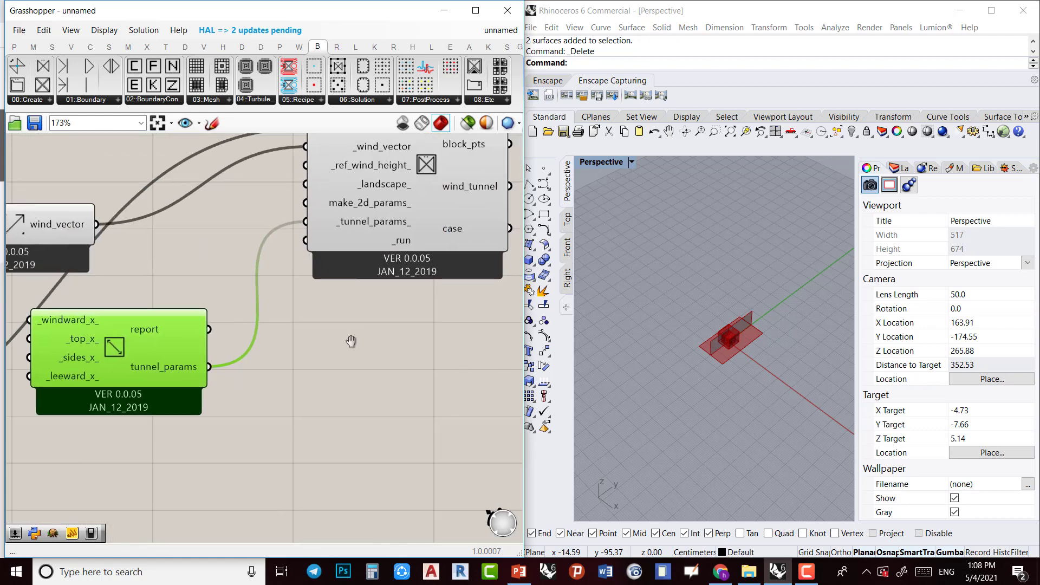
Add a Boolean Toggle, connect it to the tunnel case's _run input and set it to True
{"action": "right_click_drag", "start_coordinate": [352, 287], "coordinate": [313, 332]}
{"action": "left_click", "coordinate": [266, 453]}
{"action": "double_click", "coordinate": [265, 453]}
{"action": "type", "text": "t"}
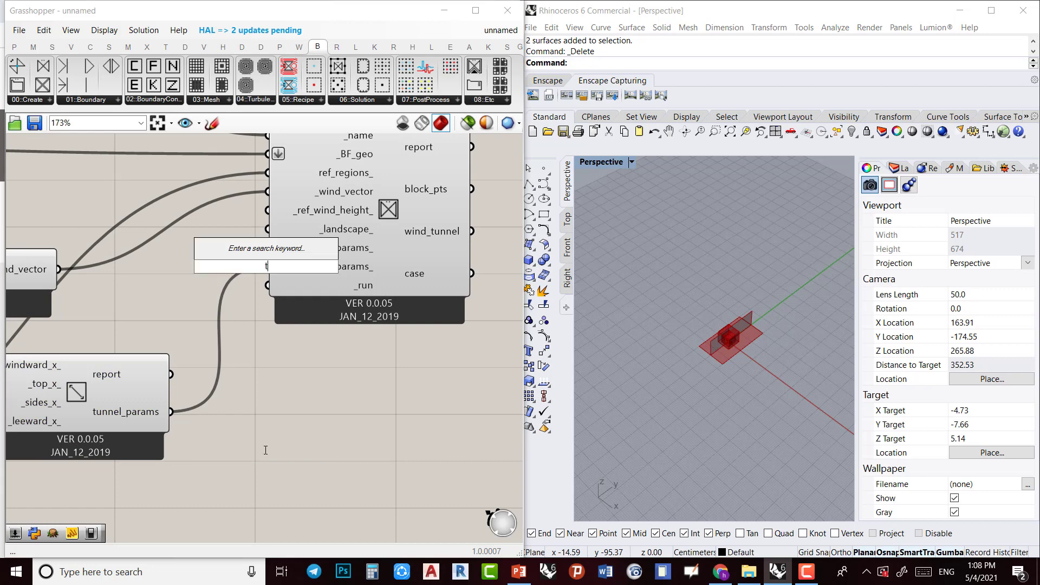
{"action": "type", "text": "bgg"}
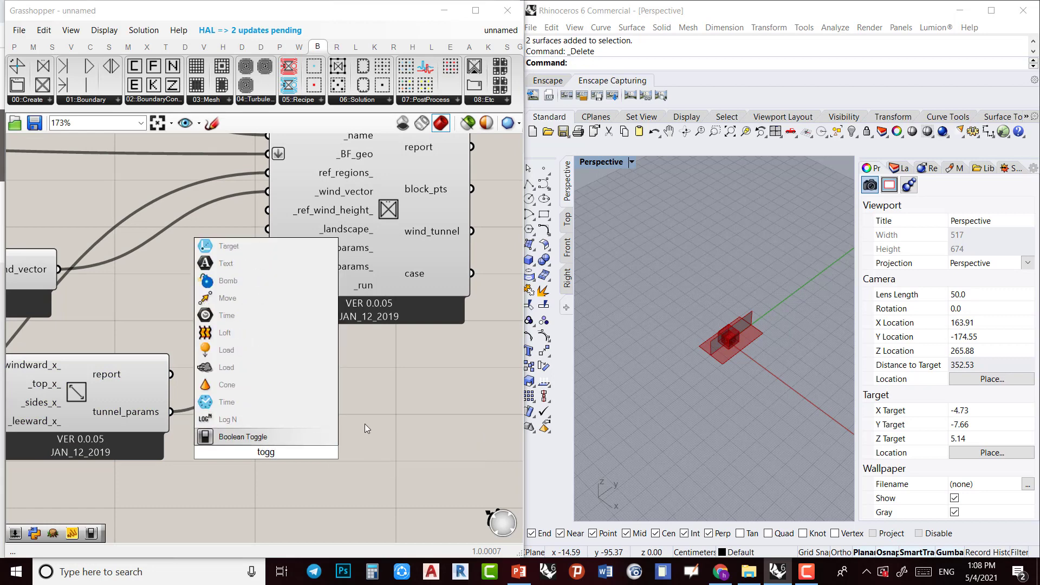
{"action": "left_click", "coordinate": [295, 437]}
{"action": "left_click_drag", "start_coordinate": [316, 451], "coordinate": [271, 284]}
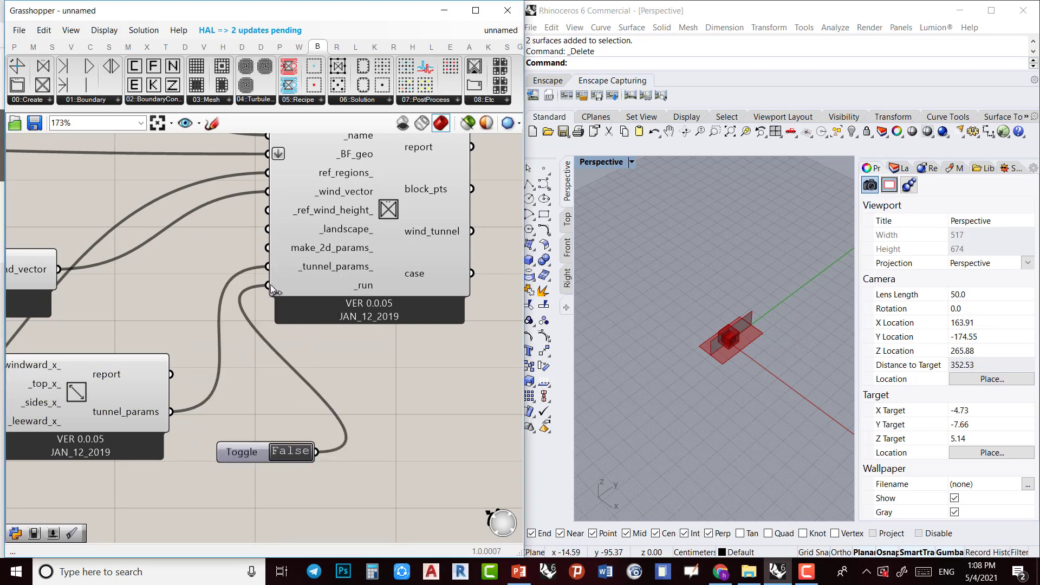
{"action": "double_click", "coordinate": [298, 451]}
{"action": "right_click_drag", "start_coordinate": [687, 352], "coordinate": [658, 339]}
{"action": "right_click_drag", "start_coordinate": [752, 385], "coordinate": [673, 389], "text": "shift"}
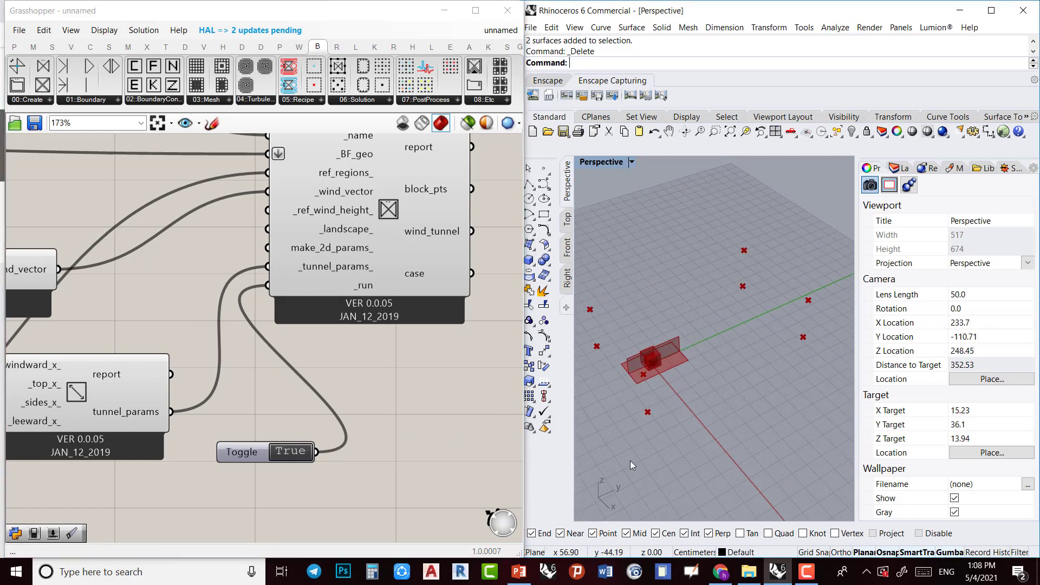
Add a Bifocals component to label all components and move it to free space above the tunnel case
{"action": "right_click_drag", "start_coordinate": [411, 378], "coordinate": [342, 416]}
{"action": "scroll", "coordinate": [341, 415], "scroll_direction": "down", "scroll_amount": 2}
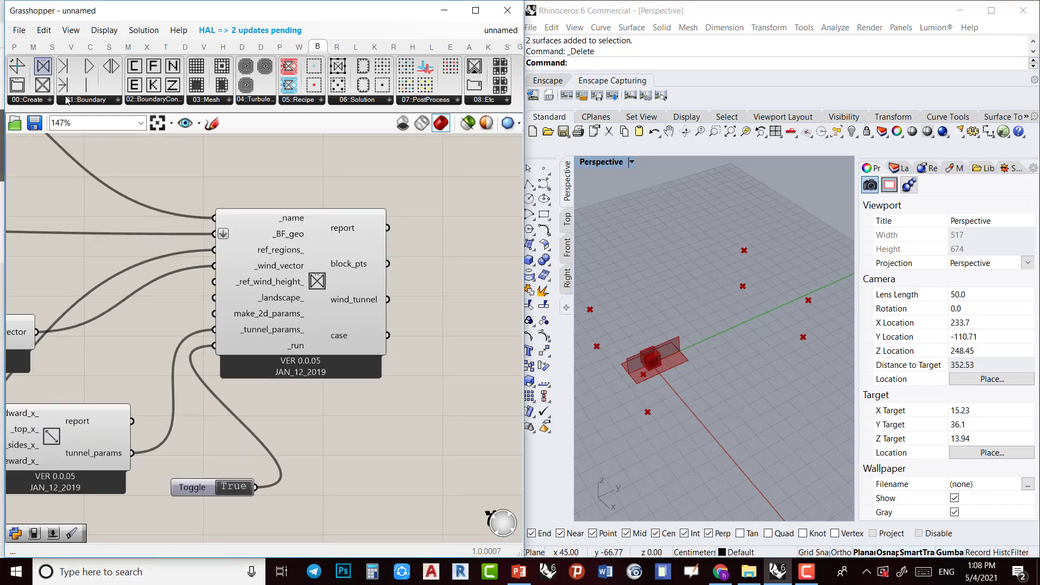
{"action": "double_click", "coordinate": [194, 163]}
{"action": "key", "text": "Escape"}
{"action": "double_click", "coordinate": [195, 163]}
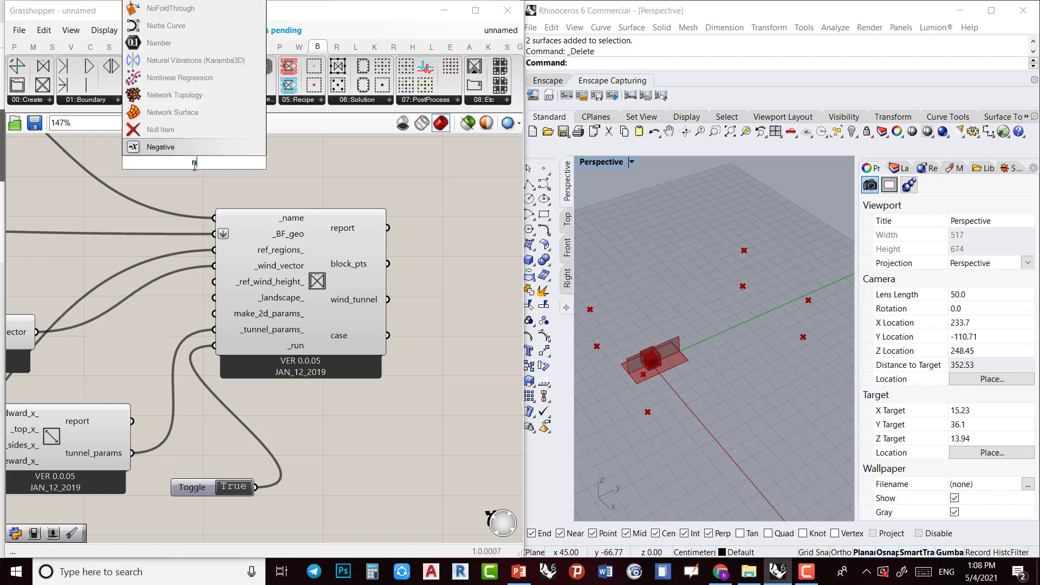
{"action": "type", "text": "bi"}
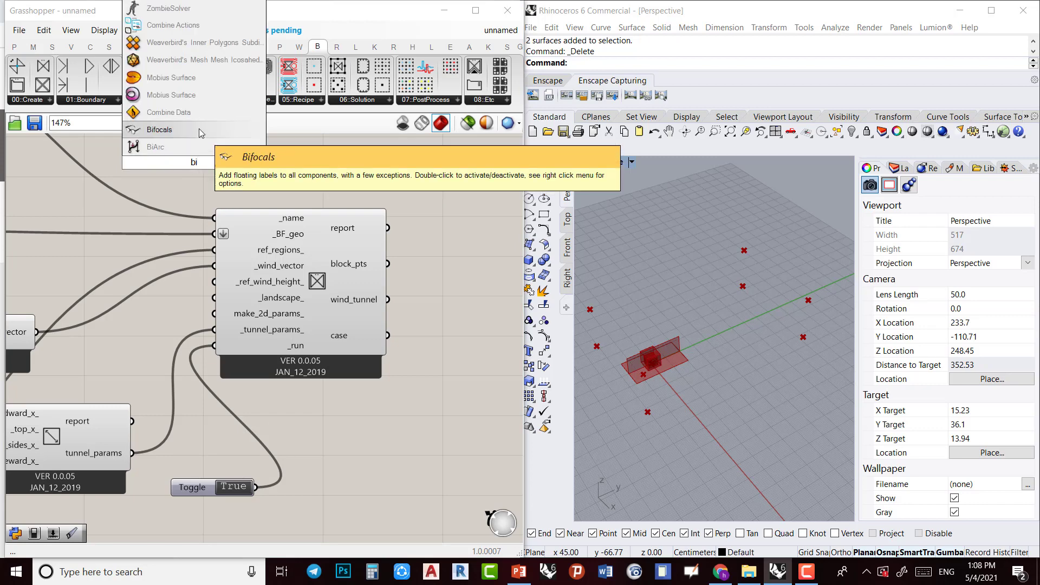
{"action": "left_click", "coordinate": [159, 130]}
{"action": "scroll", "coordinate": [249, 230], "scroll_direction": "down", "scroll_amount": 2}
{"action": "left_click_drag", "start_coordinate": [249, 231], "coordinate": [197, 157]}
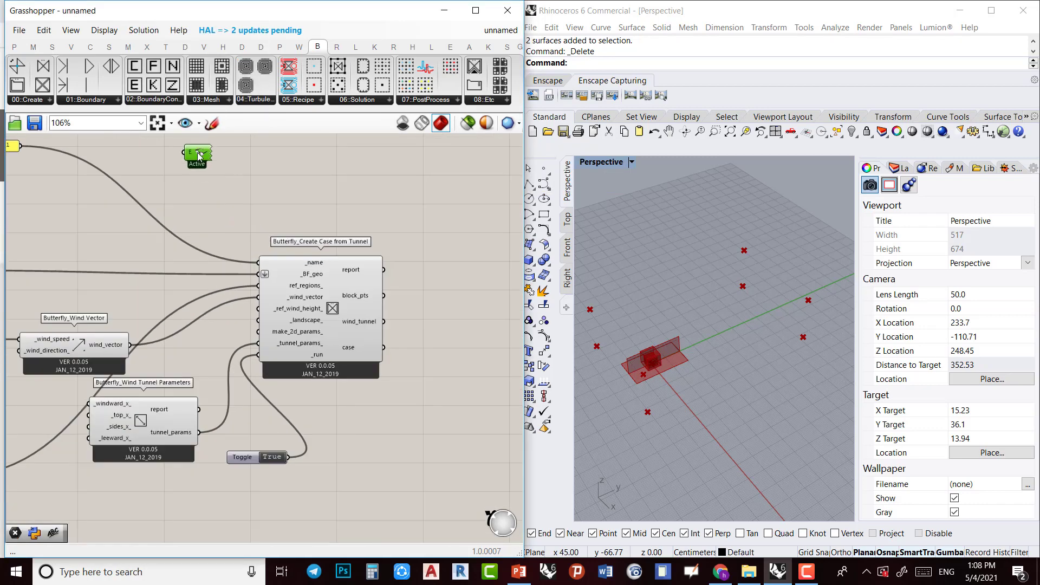
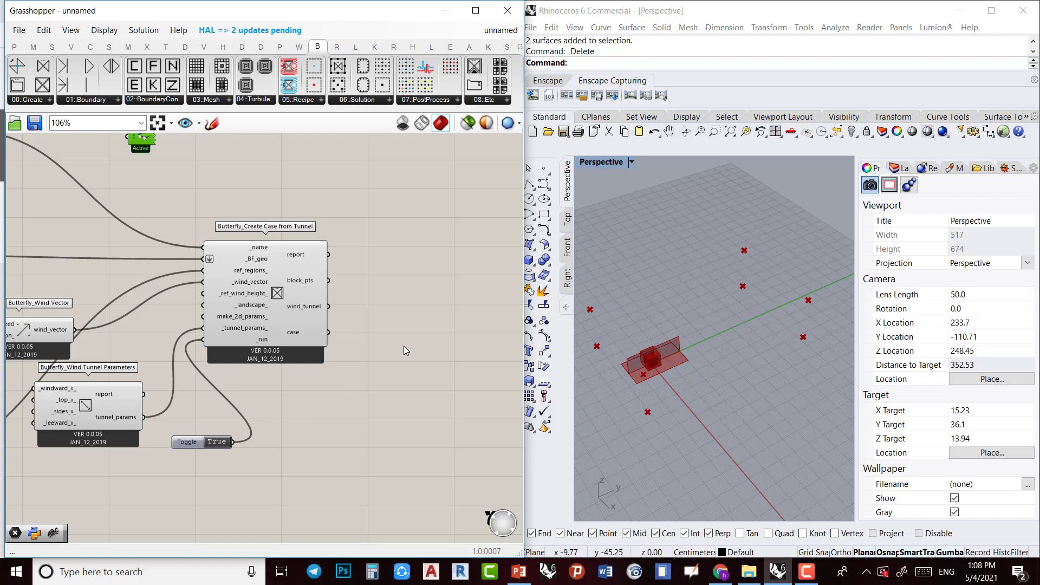
Add a Bounding Box component beside the tunnel case and connect the block_pts output to its C input
{"action": "double_click", "coordinate": [392, 343]}
{"action": "type", "text": "boun"}
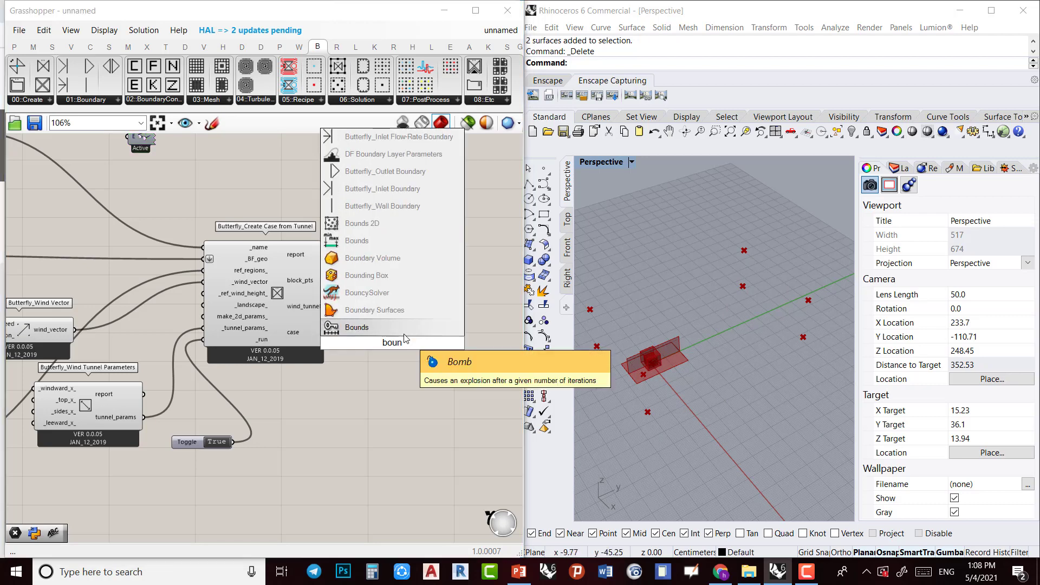
{"action": "left_click", "coordinate": [367, 275]}
{"action": "scroll", "coordinate": [333, 283], "scroll_direction": "up", "scroll_amount": 3}
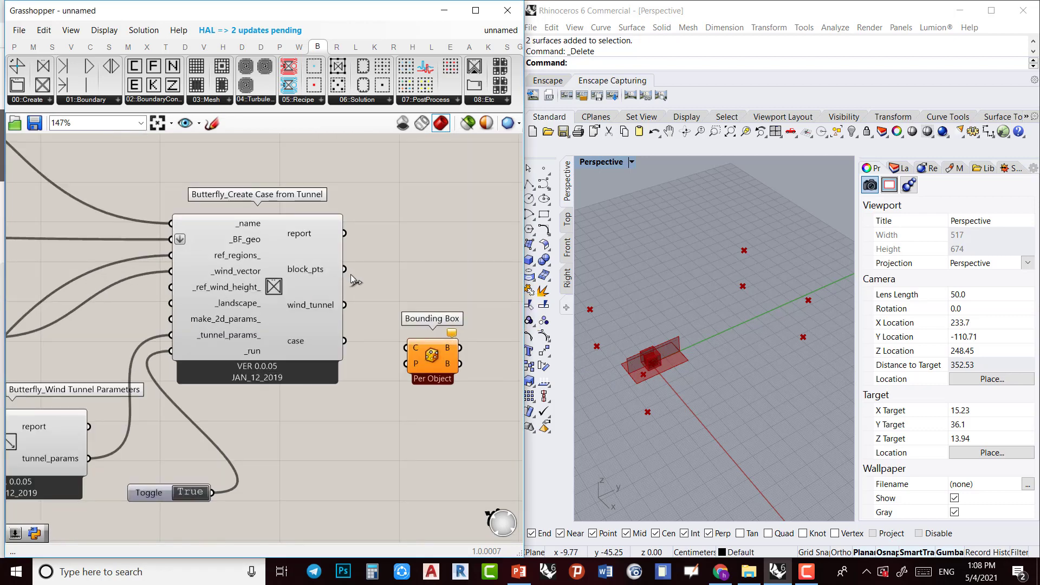
{"action": "left_click_drag", "start_coordinate": [344, 269], "coordinate": [435, 277]}
Switch the Bounding Box component to Union Box and deselect it
{"action": "right_click", "coordinate": [435, 277]}
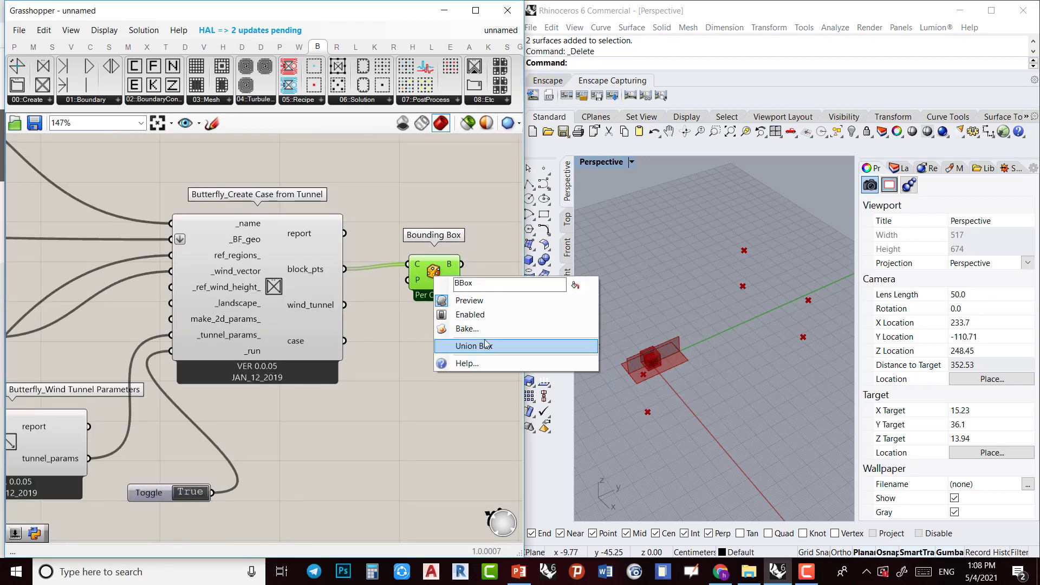
{"action": "left_click", "coordinate": [486, 345]}
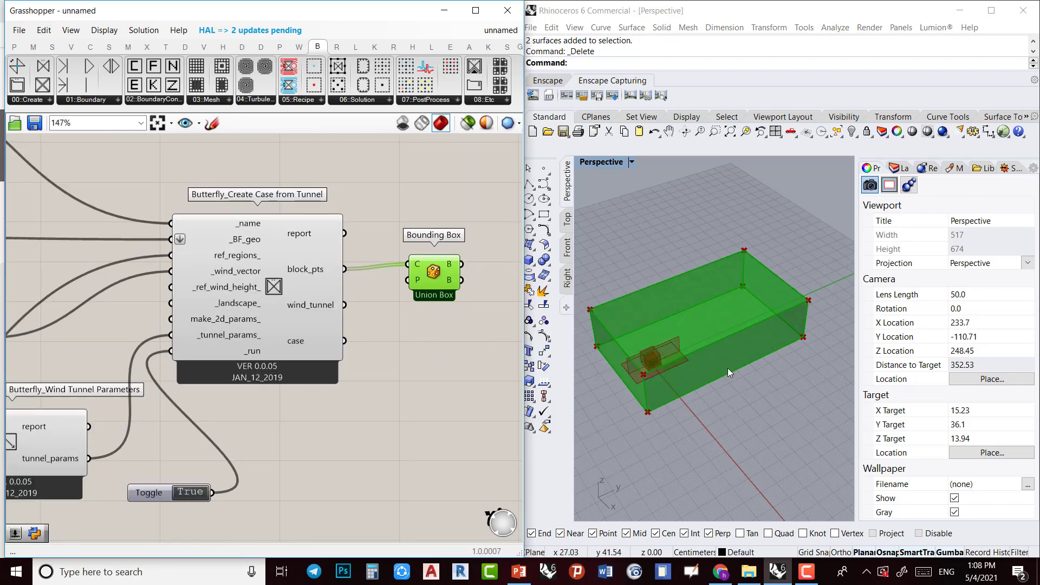
{"action": "left_click", "coordinate": [491, 407]}
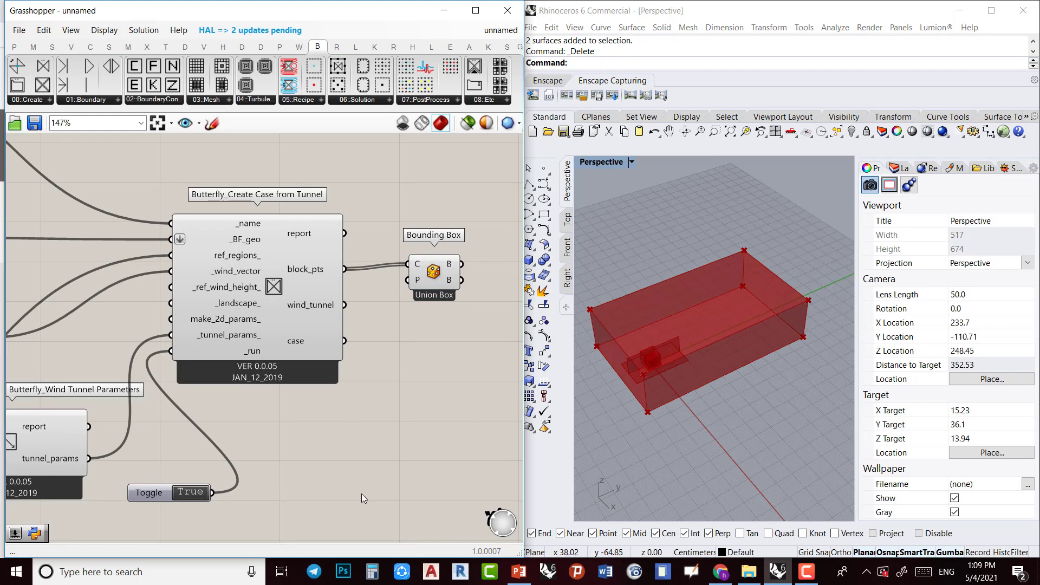
Move the wind tunnel parameters component and the True toggle farther below the tunnel case so they do not overlap
{"action": "right_click_drag", "start_coordinate": [362, 493], "coordinate": [390, 432]}
{"action": "right_click_drag", "start_coordinate": [330, 472], "coordinate": [464, 442]}
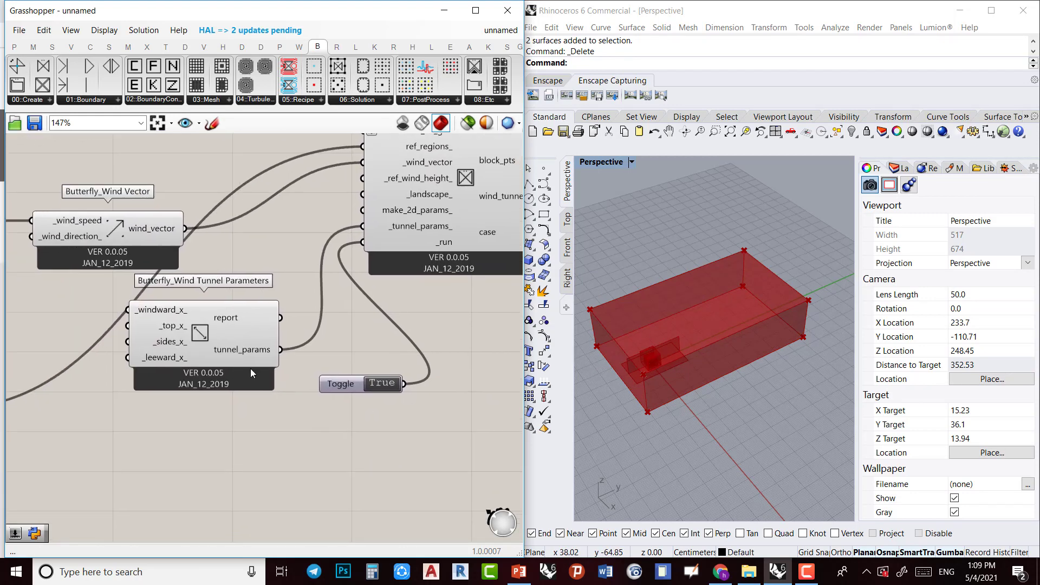
{"action": "left_click_drag", "start_coordinate": [218, 341], "coordinate": [257, 391]}
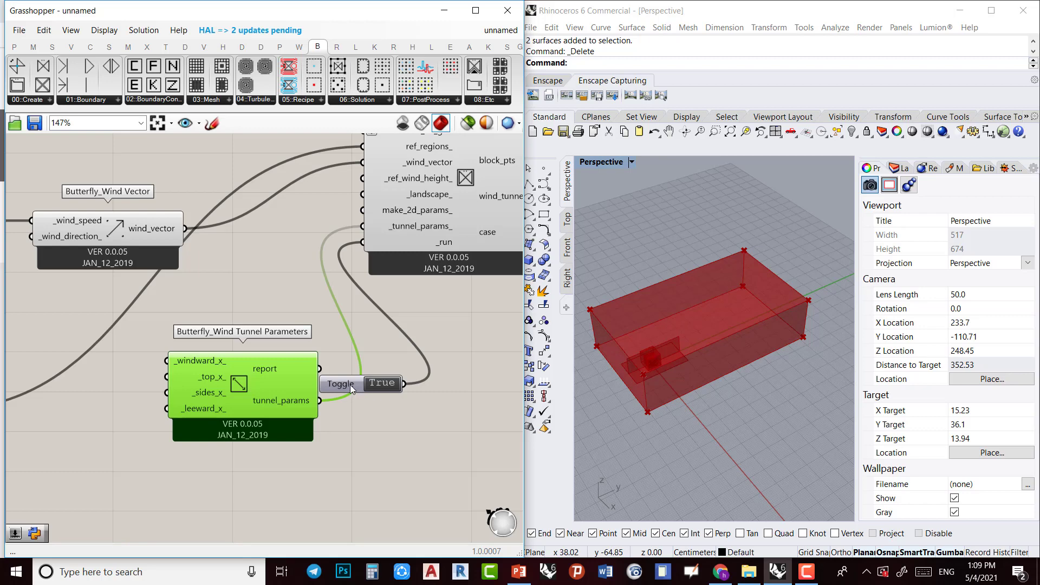
{"action": "left_click_drag", "start_coordinate": [349, 385], "coordinate": [369, 433]}
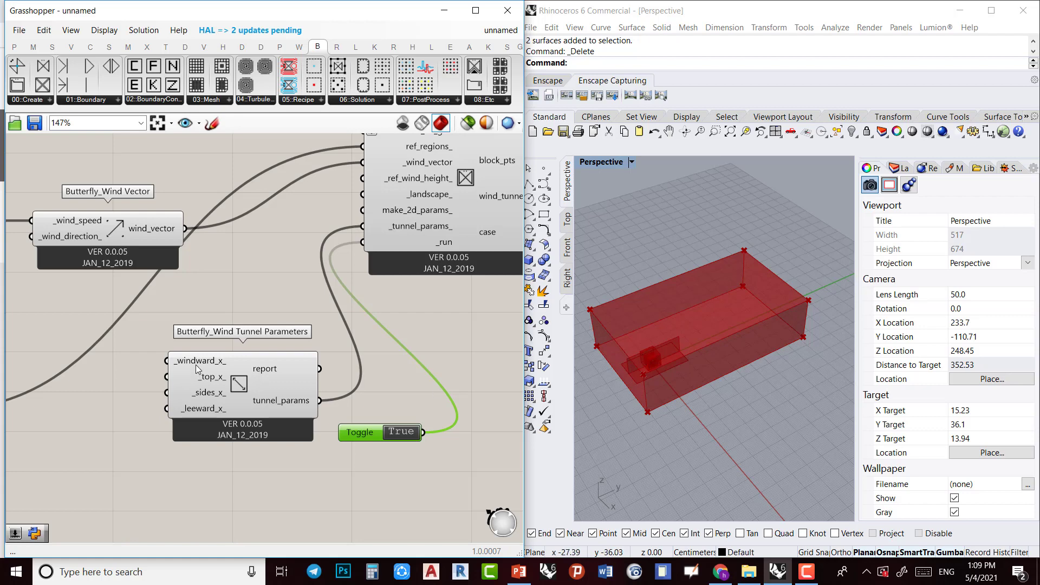
Add a number slider set to 2 and connect it to the _windward_x_ input of the wind tunnel parameters component
{"action": "mouse_move", "coordinate": [196, 365]}
{"action": "right_click_drag", "start_coordinate": [673, 358], "coordinate": [658, 350]}
{"action": "double_click", "coordinate": [109, 356]}
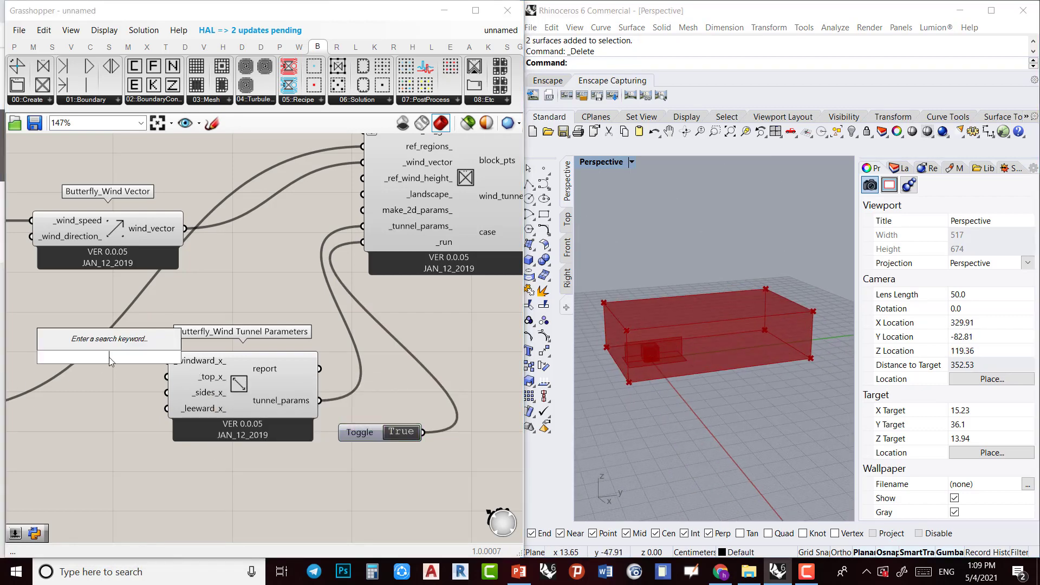
{"action": "type", "text": "2"}
{"action": "key", "text": "Return"}
{"action": "left_click_drag", "start_coordinate": [127, 357], "coordinate": [167, 361]}
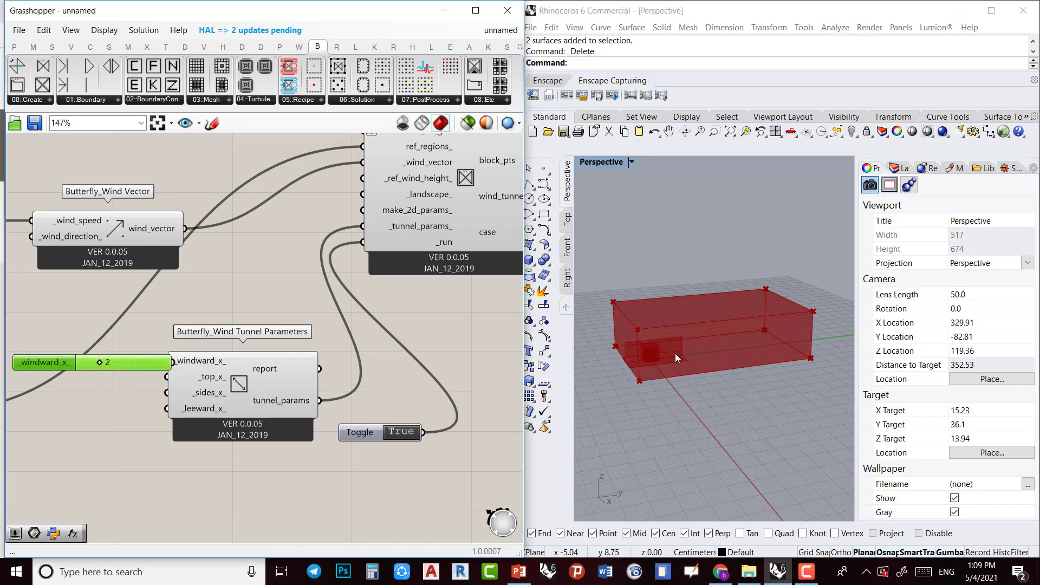
{"action": "right_click_drag", "start_coordinate": [675, 353], "coordinate": [641, 373]}
{"action": "scroll", "coordinate": [643, 375], "scroll_direction": "up", "scroll_amount": 8}
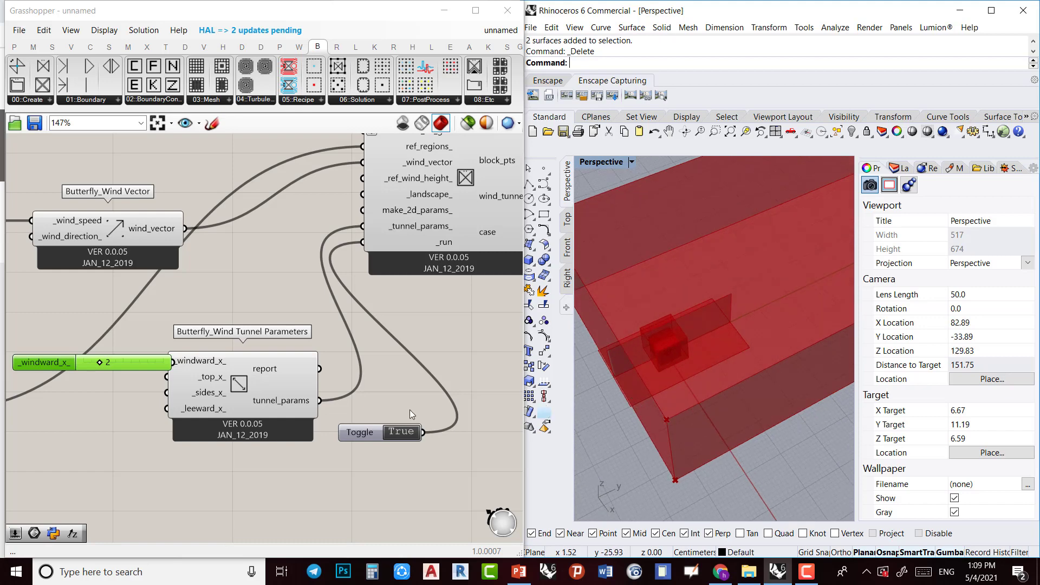
Disconnect the windward slider and reconnect it to _windward_x_ to compare the tunnel's windward extent in the viewport
{"action": "left_click_drag", "start_coordinate": [131, 359], "coordinate": [166, 360]}
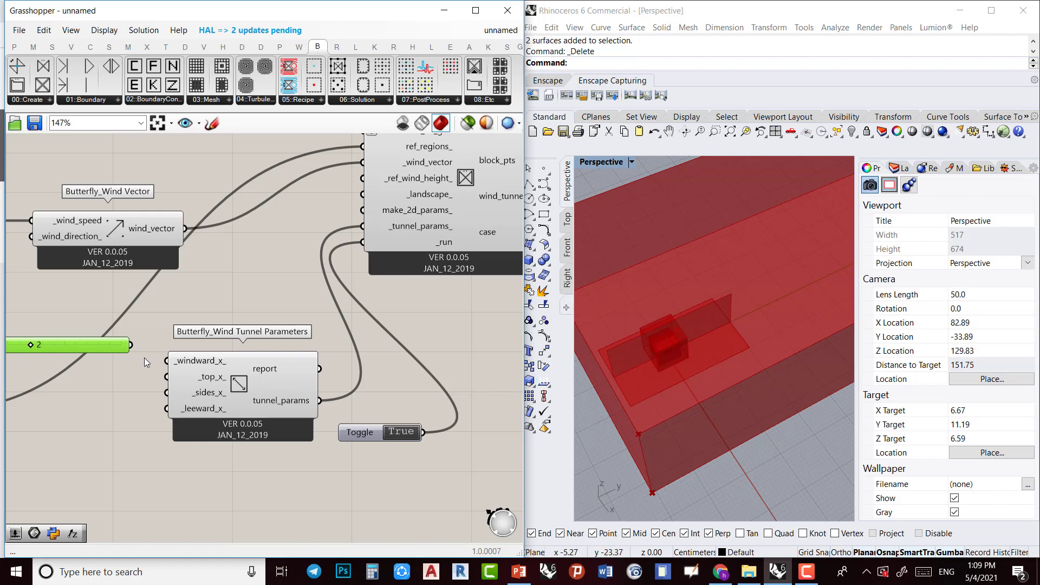
{"action": "left_click_drag", "start_coordinate": [132, 346], "coordinate": [169, 363]}
{"action": "right_click_drag", "start_coordinate": [347, 450], "coordinate": [426, 419]}
{"action": "right_click_drag", "start_coordinate": [640, 401], "coordinate": [577, 341]}
Add a number slider set to 3, connect it to the _top_x_ input, and inspect the tunnel height
{"action": "mouse_move", "coordinate": [291, 353]}
{"action": "left_click", "coordinate": [159, 335]}
{"action": "double_click", "coordinate": [171, 353]}
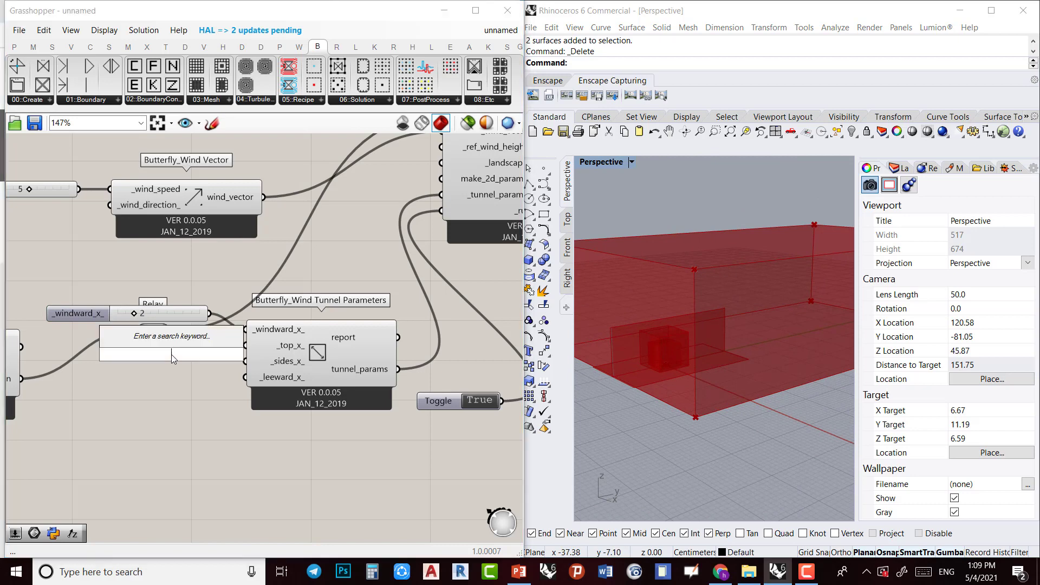
{"action": "type", "text": "3"}
{"action": "key", "text": "Return"}
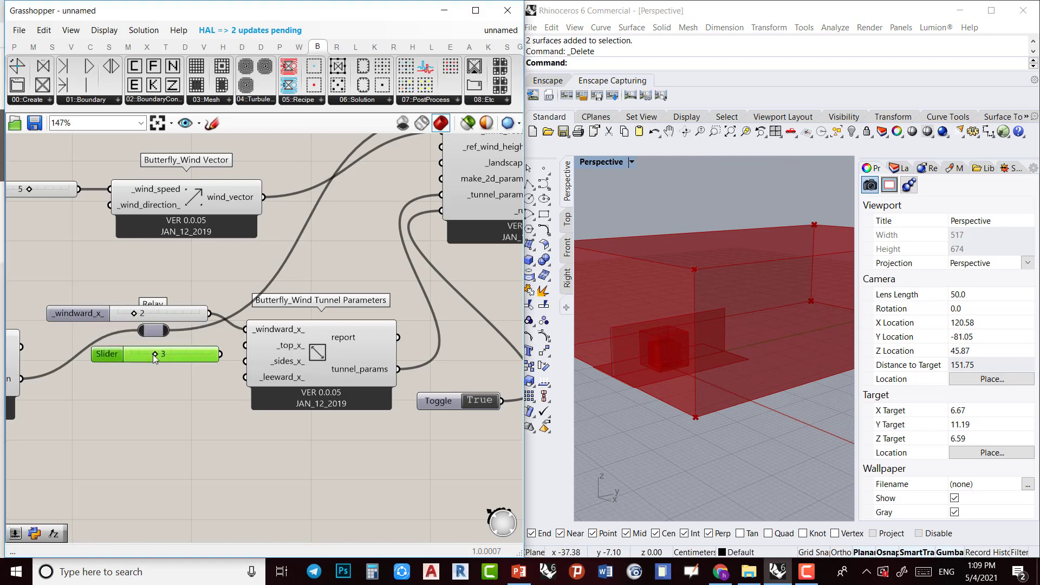
{"action": "left_click_drag", "start_coordinate": [239, 345], "coordinate": [245, 345]}
{"action": "right_click_drag", "start_coordinate": [716, 399], "coordinate": [732, 414]}
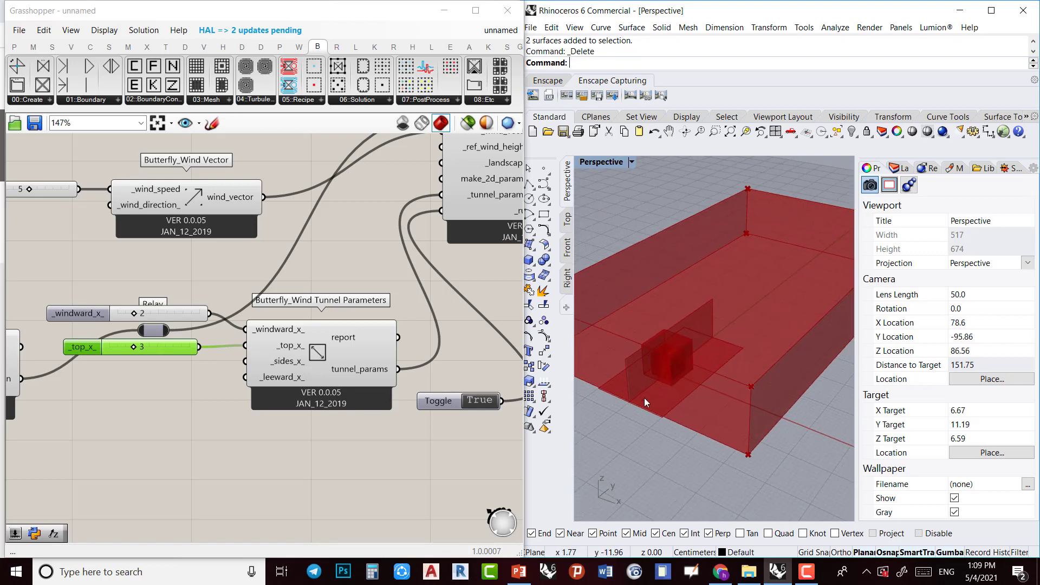
{"action": "right_click_drag", "start_coordinate": [644, 402], "coordinate": [696, 417]}
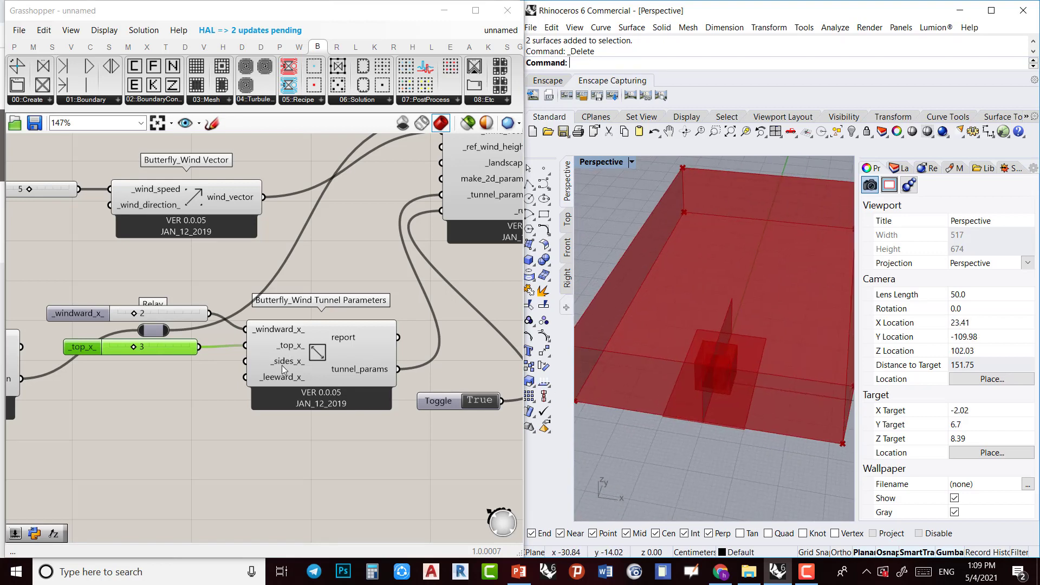
Add a number slider set to 3, connect it to the _sides_x_ input, and place it below the _top_x_ slider
{"action": "mouse_move", "coordinate": [282, 370]}
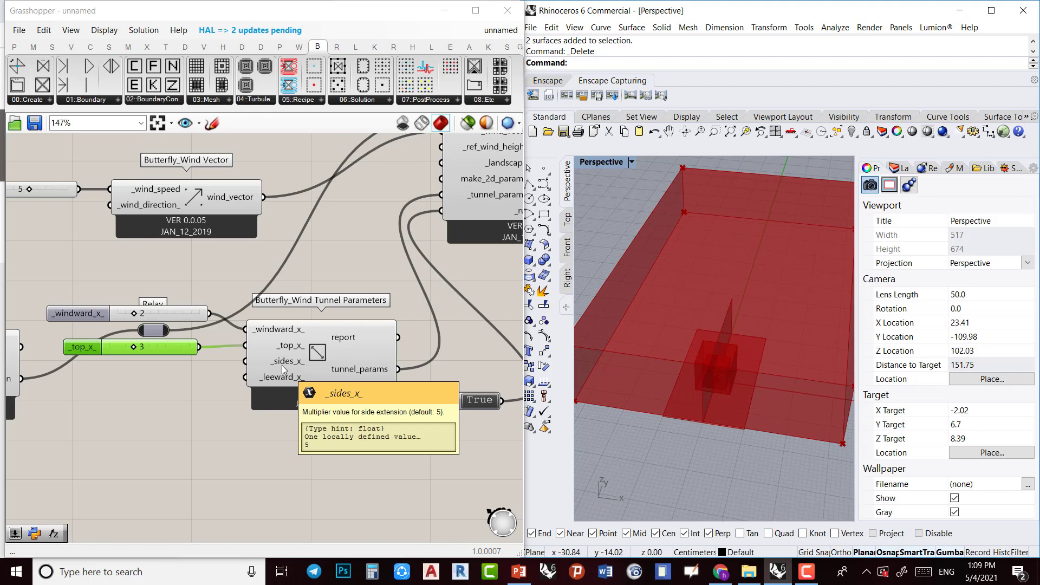
{"action": "double_click", "coordinate": [189, 369]}
{"action": "type", "text": "3"}
{"action": "key", "text": "Return"}
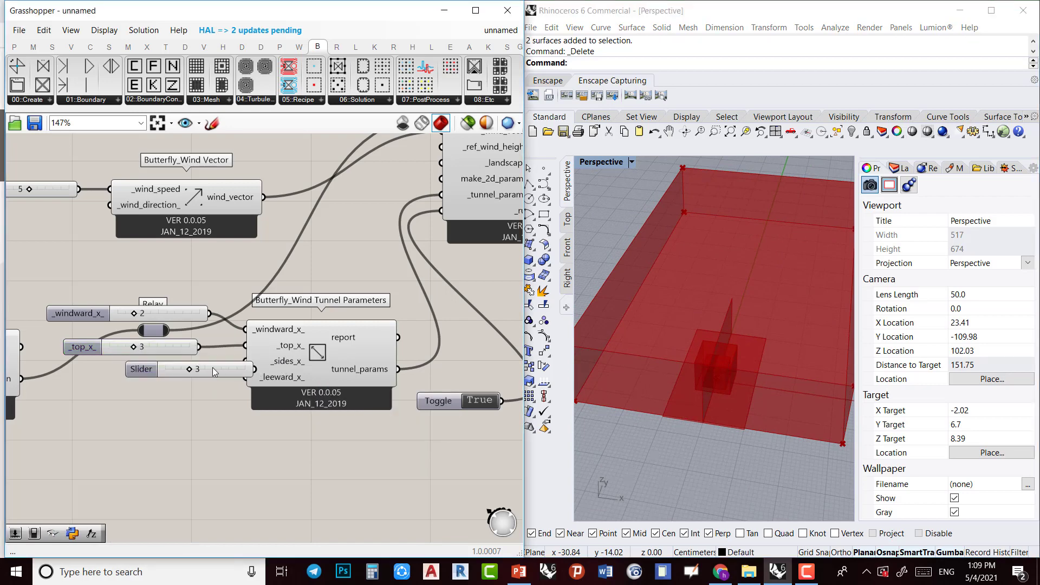
{"action": "left_click_drag", "start_coordinate": [207, 378], "coordinate": [243, 361]}
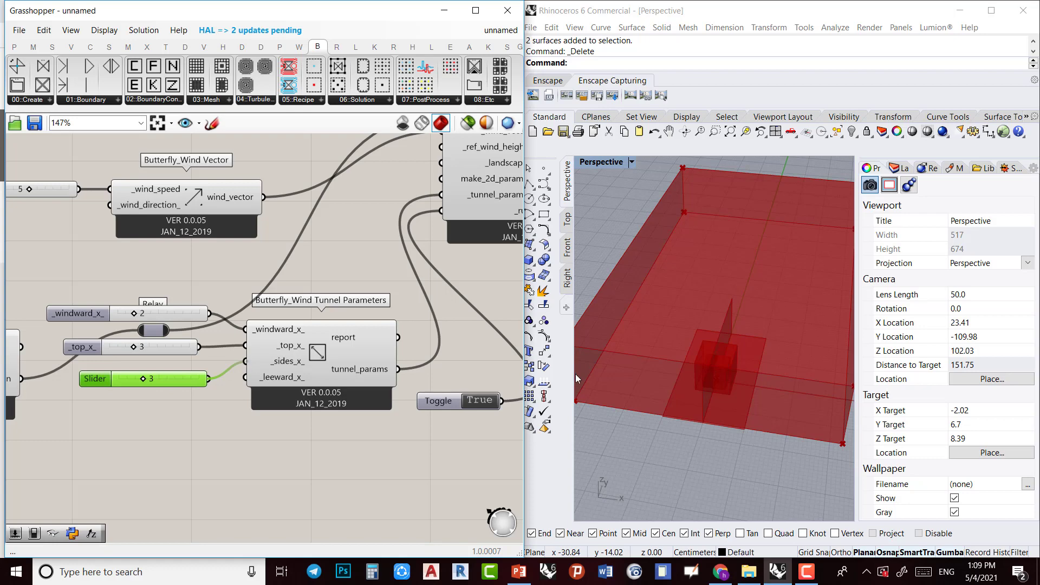
{"action": "right_click_drag", "start_coordinate": [576, 378], "coordinate": [658, 413]}
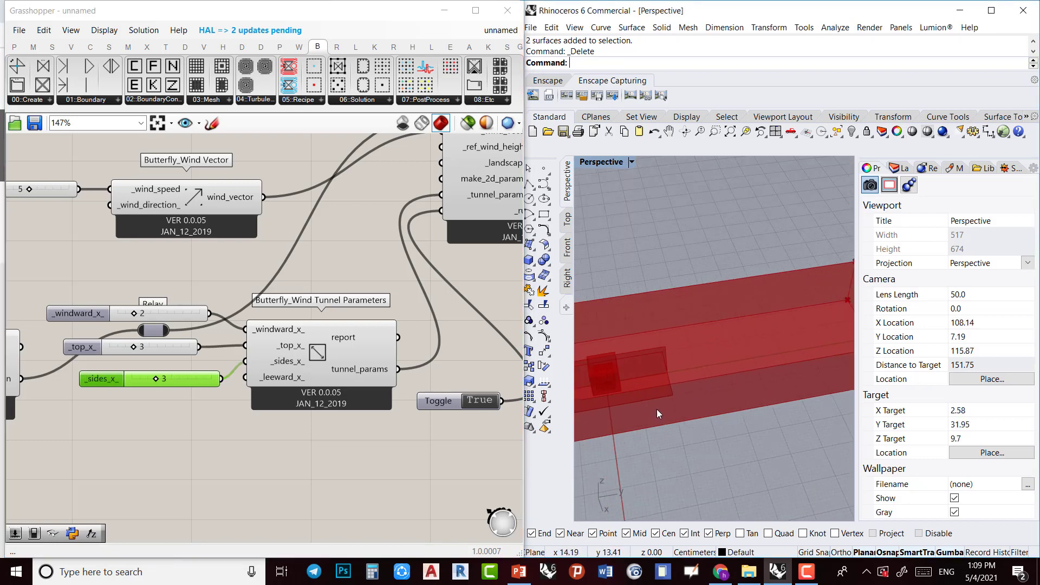
{"action": "scroll", "coordinate": [657, 409], "scroll_direction": "down", "scroll_amount": 2}
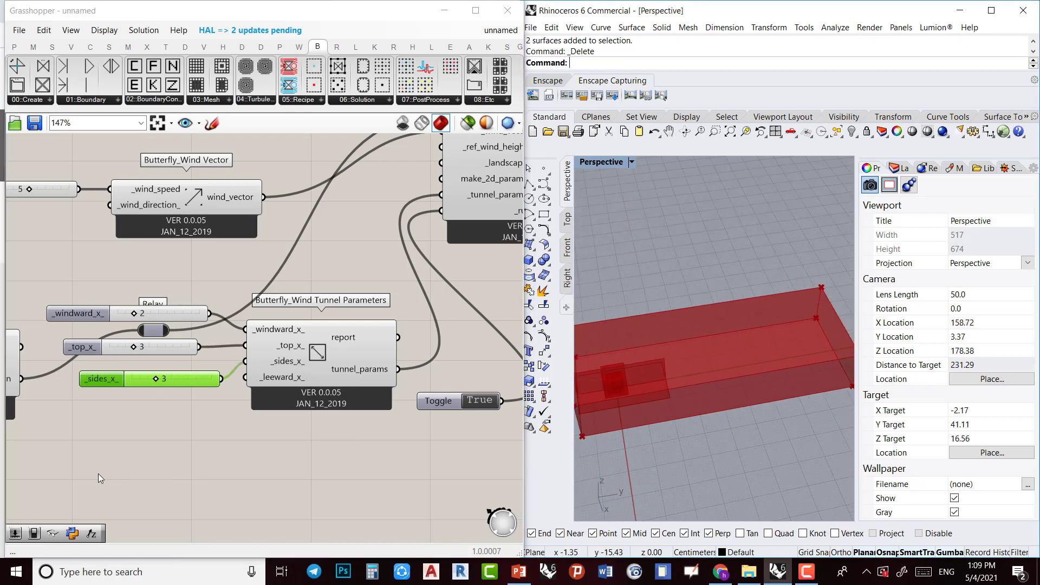
{"action": "left_click_drag", "start_coordinate": [187, 387], "coordinate": [181, 379]}
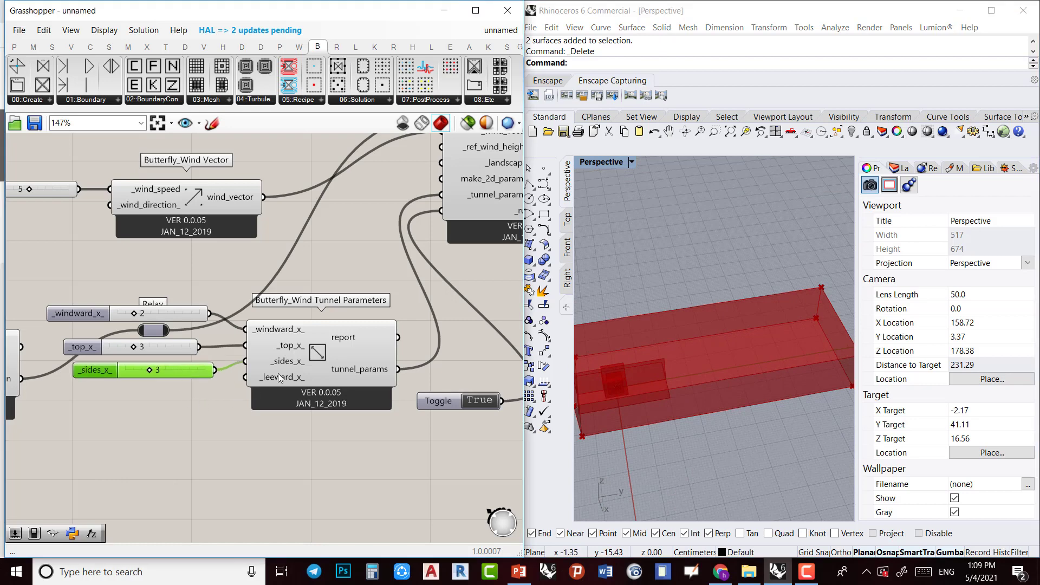
Add a number slider set to 10, connect it to the _leeward_x_ input, and place it below the _sides_x_ slider
{"action": "double_click", "coordinate": [174, 402]}
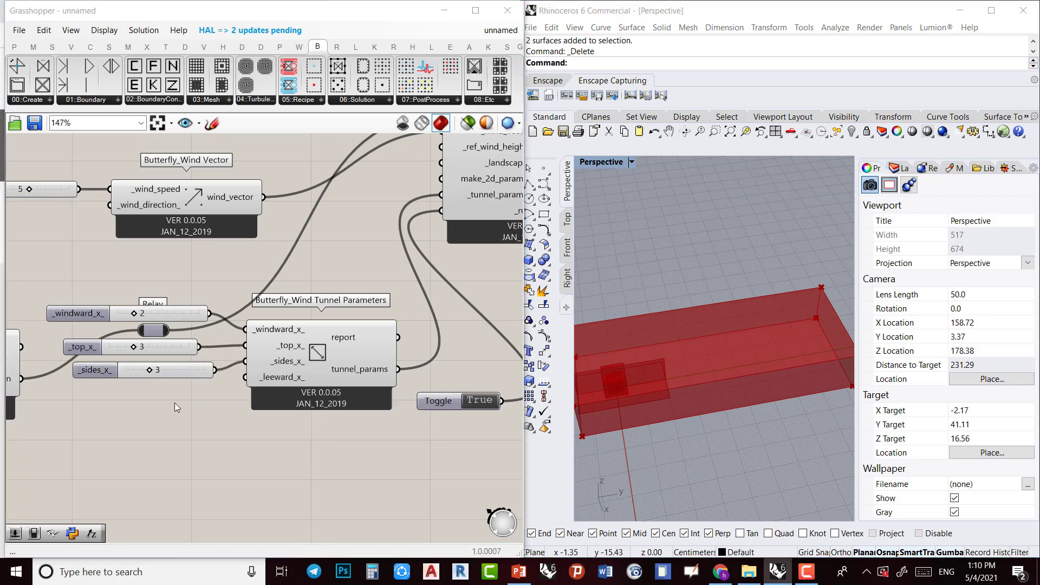
{"action": "type", "text": "10"}
{"action": "key", "text": "Return"}
{"action": "left_click_drag", "start_coordinate": [239, 406], "coordinate": [243, 374]}
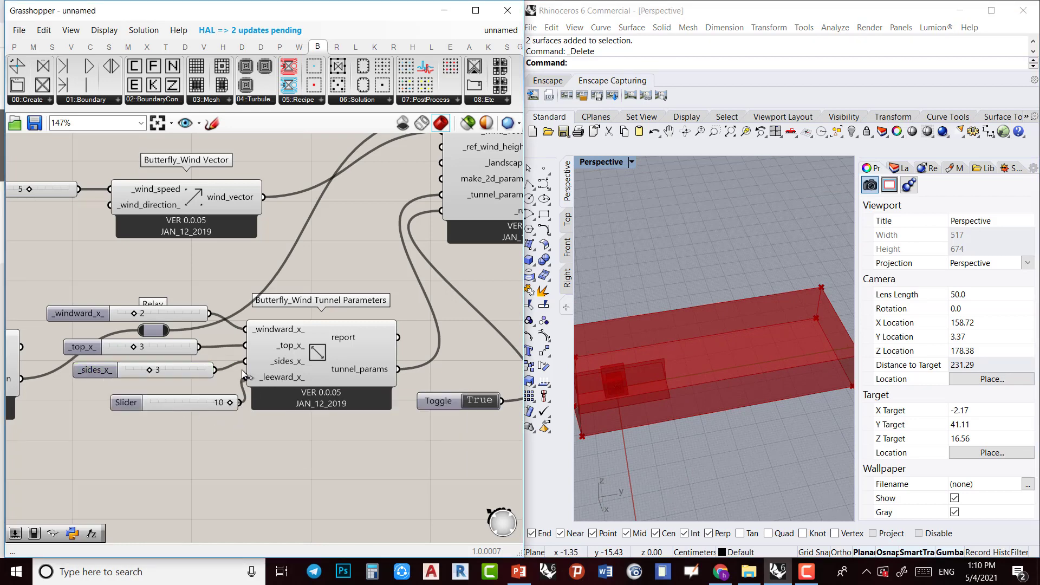
{"action": "right_click_drag", "start_coordinate": [726, 430], "coordinate": [668, 425]}
{"action": "scroll", "coordinate": [694, 414], "scroll_direction": "down", "scroll_amount": 2}
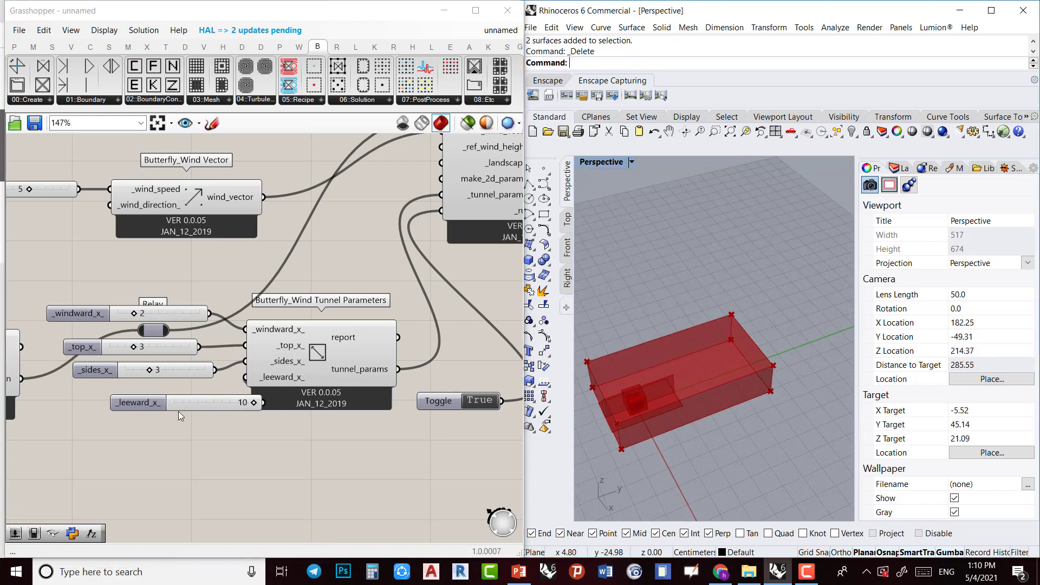
{"action": "left_click_drag", "start_coordinate": [159, 403], "coordinate": [117, 392]}
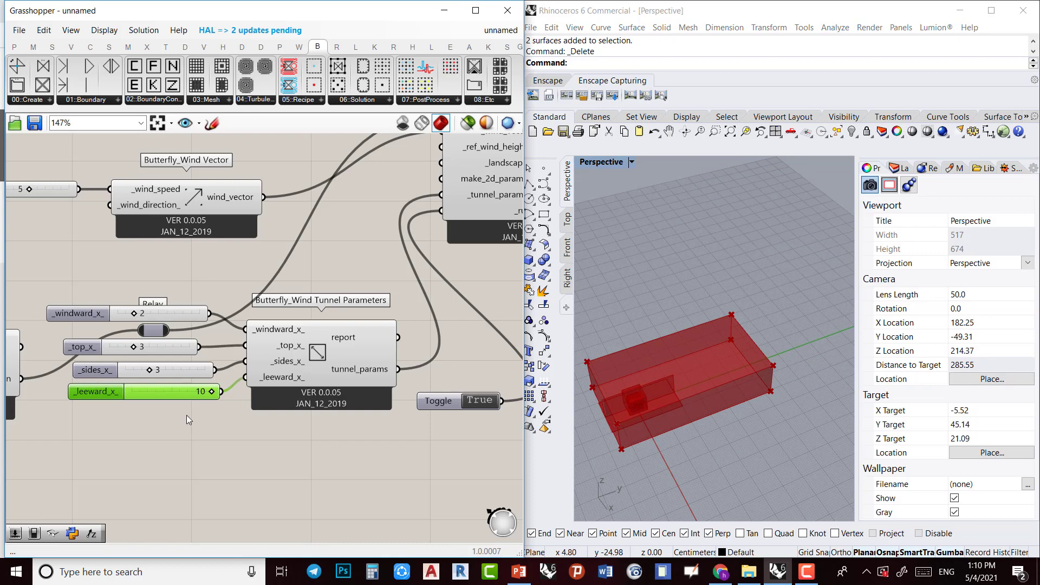
Move the wind tunnel parameters component together with its four sliders down, clear of the relay
{"action": "left_click_drag", "start_coordinate": [288, 440], "coordinate": [194, 298]}
{"action": "left_click_drag", "start_coordinate": [312, 353], "coordinate": [313, 432]}
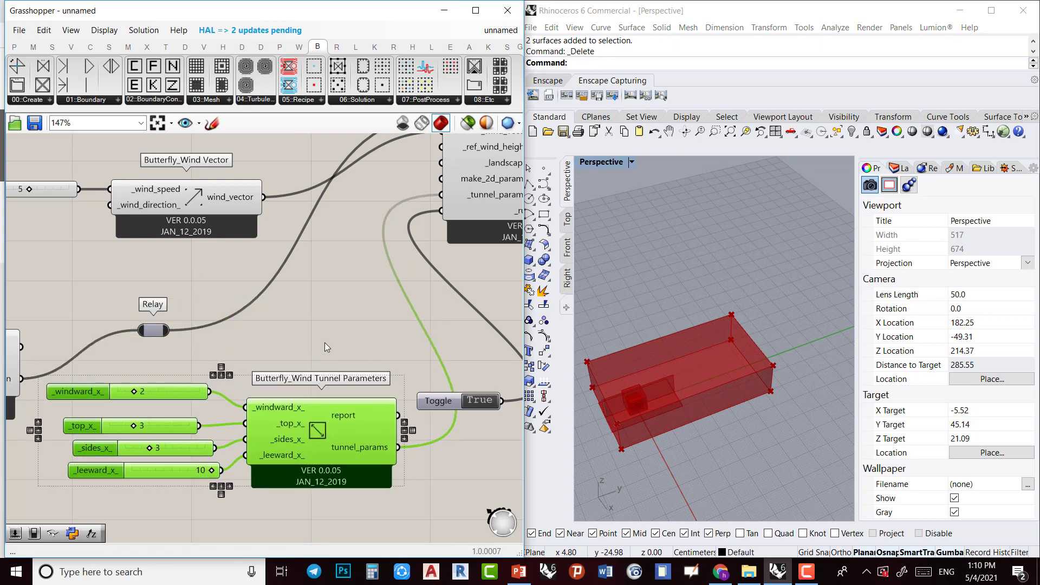
{"action": "left_click", "coordinate": [264, 393]}
Align the four tunnel parameter sliders along their right edges and distribute them evenly vertically
{"action": "left_click_drag", "start_coordinate": [199, 356], "coordinate": [156, 498]}
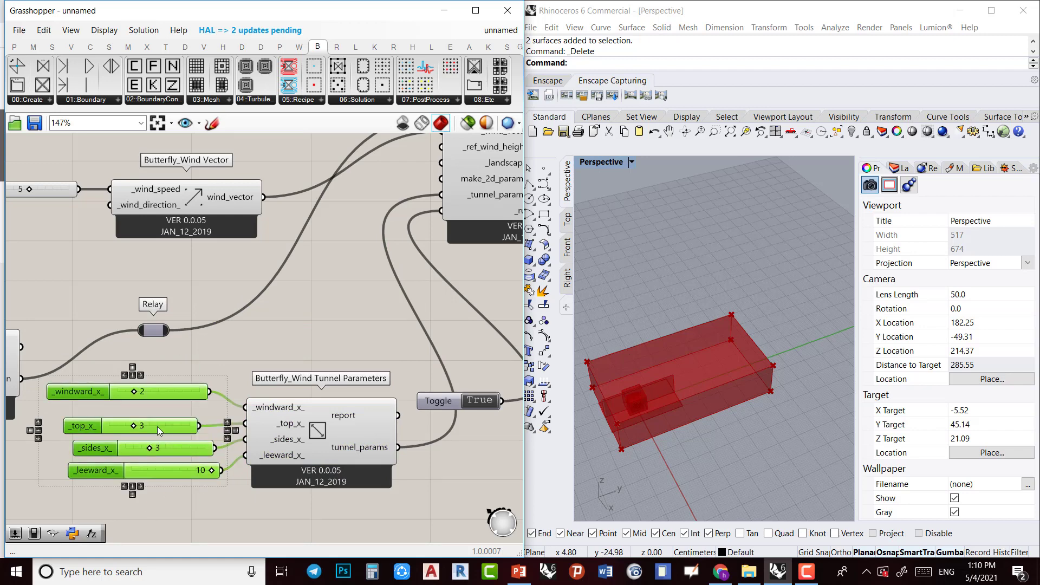
{"action": "left_click", "coordinate": [141, 375]}
{"action": "left_click", "coordinate": [138, 368]}
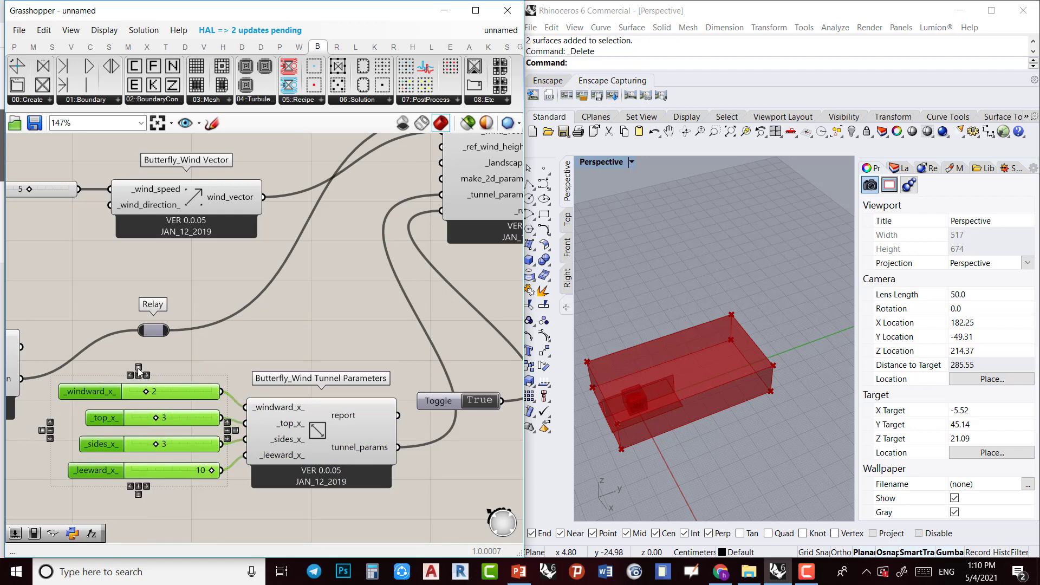
{"action": "left_click", "coordinate": [364, 315]}
Turn off the preview of the Bounding Box component and move it slightly lower beside the tunnel case
{"action": "scroll", "coordinate": [392, 382], "scroll_direction": "down", "scroll_amount": 3}
{"action": "right_click_drag", "start_coordinate": [315, 372], "coordinate": [122, 329]}
{"action": "scroll", "coordinate": [314, 283], "scroll_direction": "up", "scroll_amount": 2}
{"action": "right_click_drag", "start_coordinate": [320, 283], "coordinate": [269, 400]}
{"action": "right_click_drag", "start_coordinate": [759, 364], "coordinate": [802, 354]}
{"action": "right_click_drag", "start_coordinate": [408, 355], "coordinate": [343, 383]}
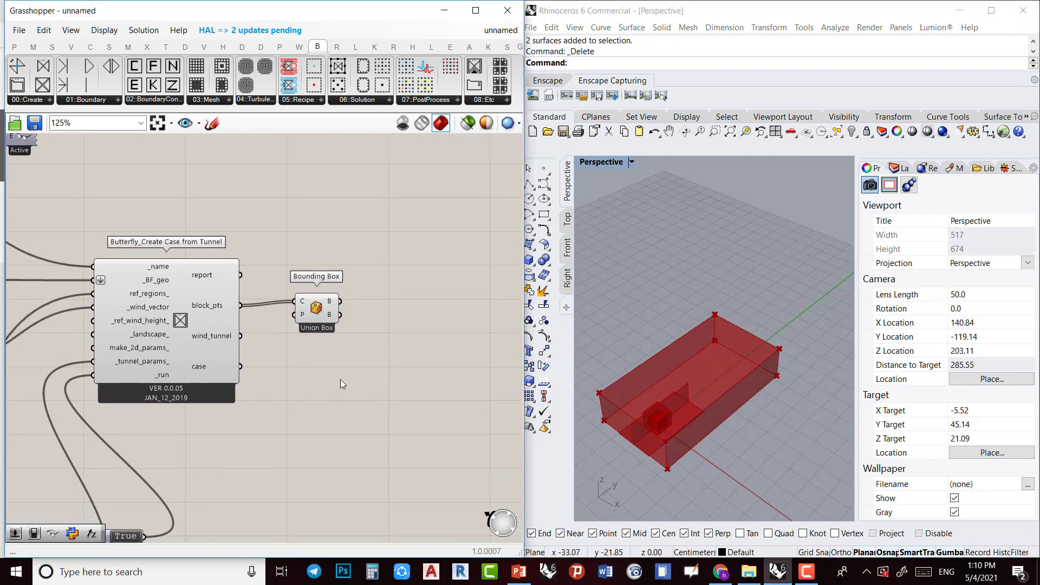
{"action": "left_click", "coordinate": [319, 311]}
{"action": "key", "text": "ctrl+q"}
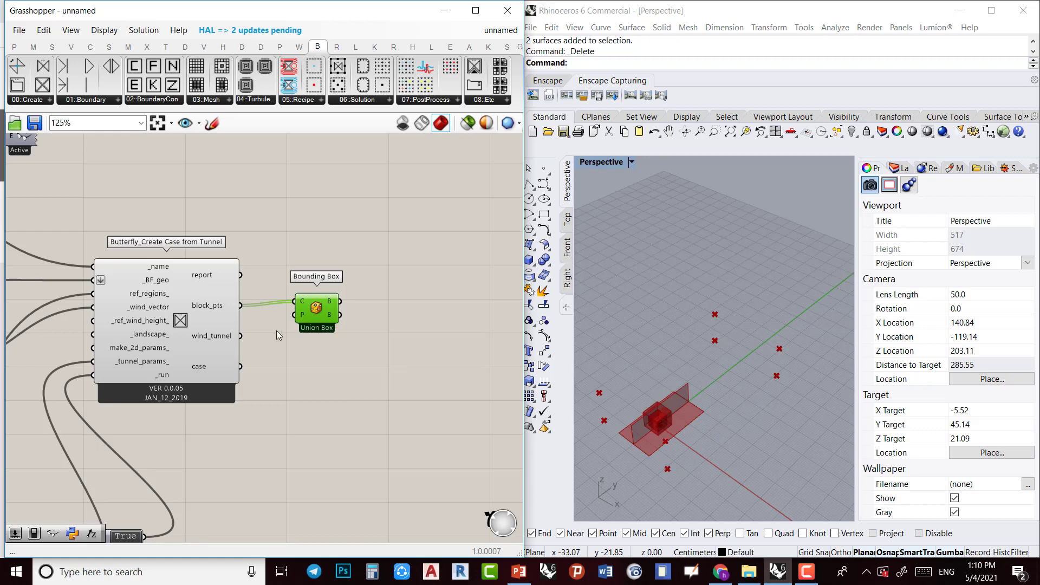
{"action": "left_click_drag", "start_coordinate": [328, 326], "coordinate": [310, 360]}
{"action": "left_click", "coordinate": [372, 412]}
Add a Butterfly_blockMesh component beyond the Bounding Box and connect the tunnel case's case output to its _case input
{"action": "scroll", "coordinate": [362, 392], "scroll_direction": "down", "scroll_amount": 3}
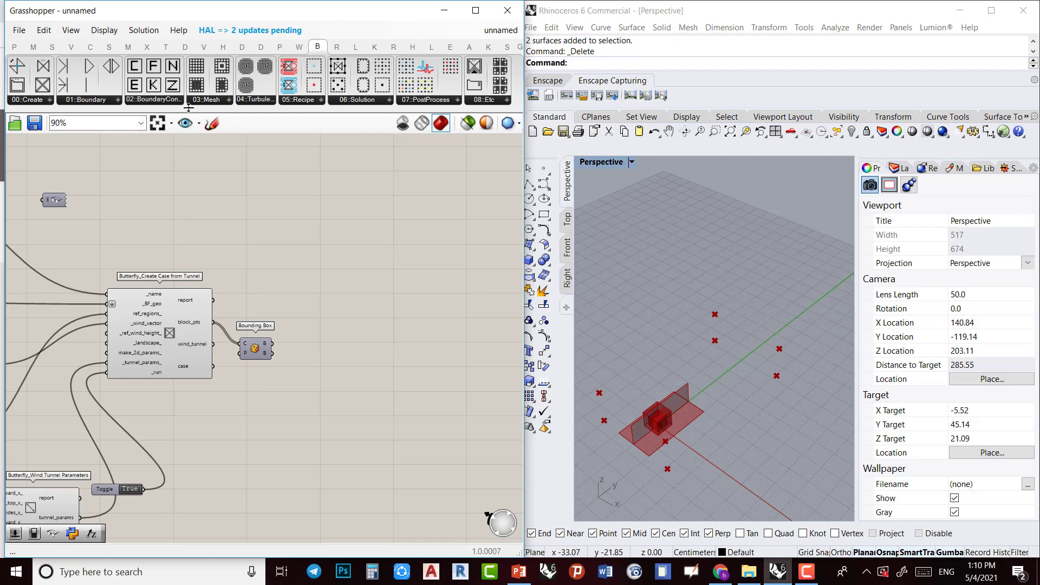
{"action": "left_click", "coordinate": [215, 103]}
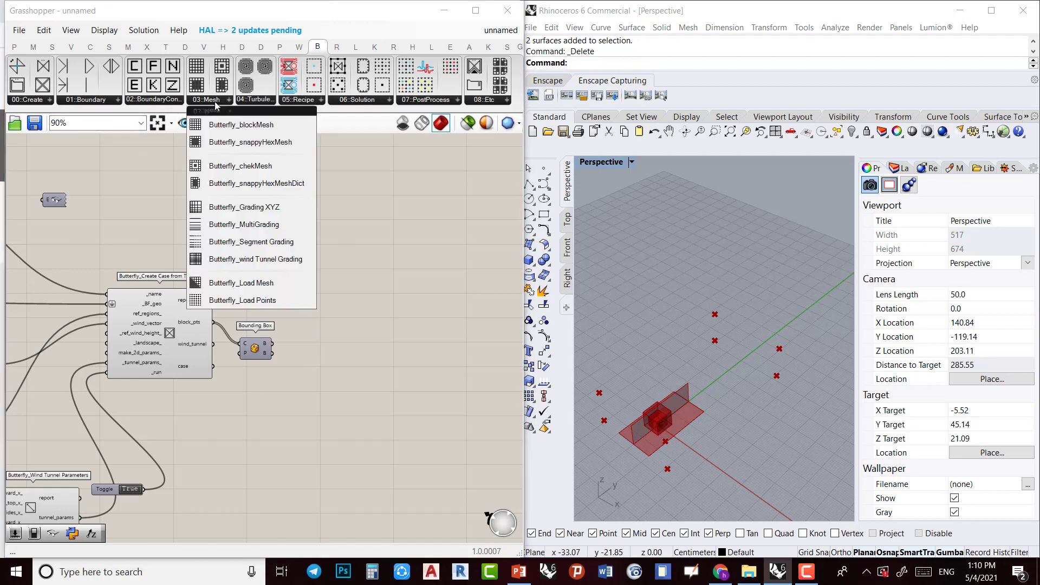
{"action": "left_click", "coordinate": [227, 132]}
{"action": "left_click", "coordinate": [395, 334]}
{"action": "scroll", "coordinate": [219, 318], "scroll_direction": "up", "scroll_amount": 2}
{"action": "right_click_drag", "start_coordinate": [434, 325], "coordinate": [256, 306]}
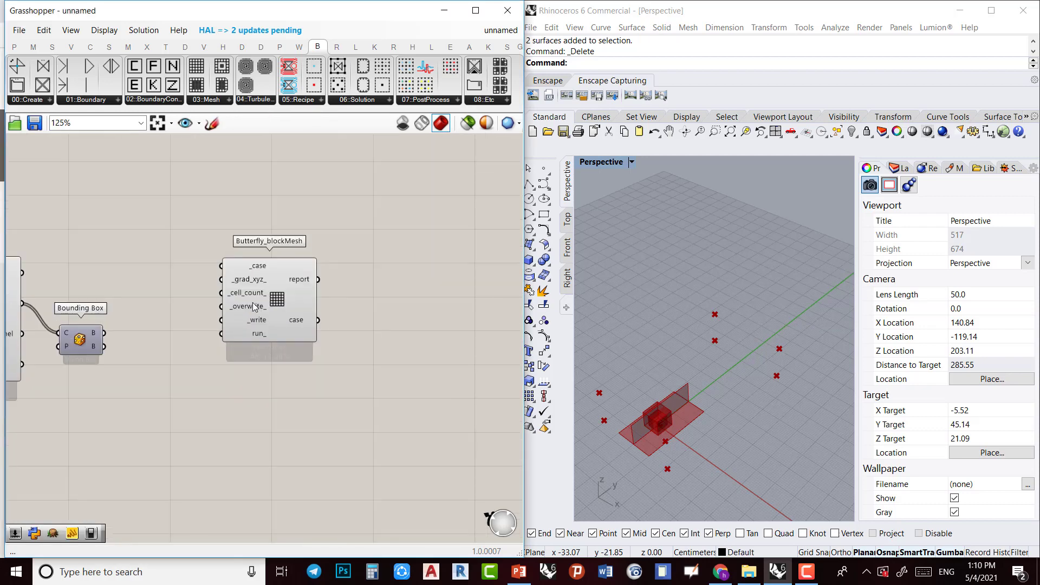
{"action": "left_click_drag", "start_coordinate": [268, 300], "coordinate": [264, 410]}
{"action": "right_click_drag", "start_coordinate": [139, 389], "coordinate": [257, 297]}
{"action": "scroll", "coordinate": [201, 287], "scroll_direction": "up", "scroll_amount": 2}
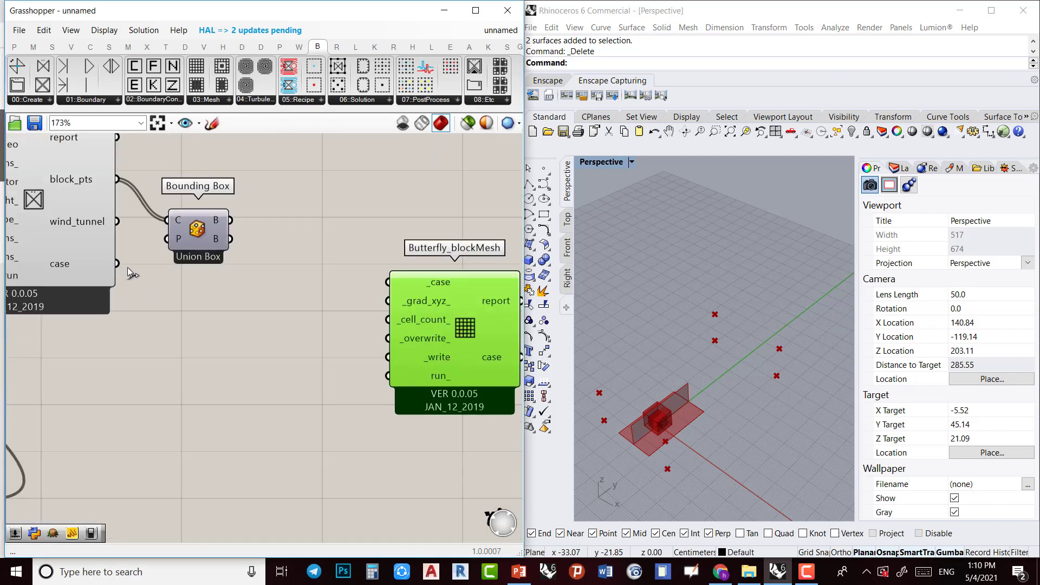
{"action": "left_click_drag", "start_coordinate": [125, 267], "coordinate": [389, 278]}
{"action": "scroll", "coordinate": [417, 353], "scroll_direction": "down", "scroll_amount": 3}
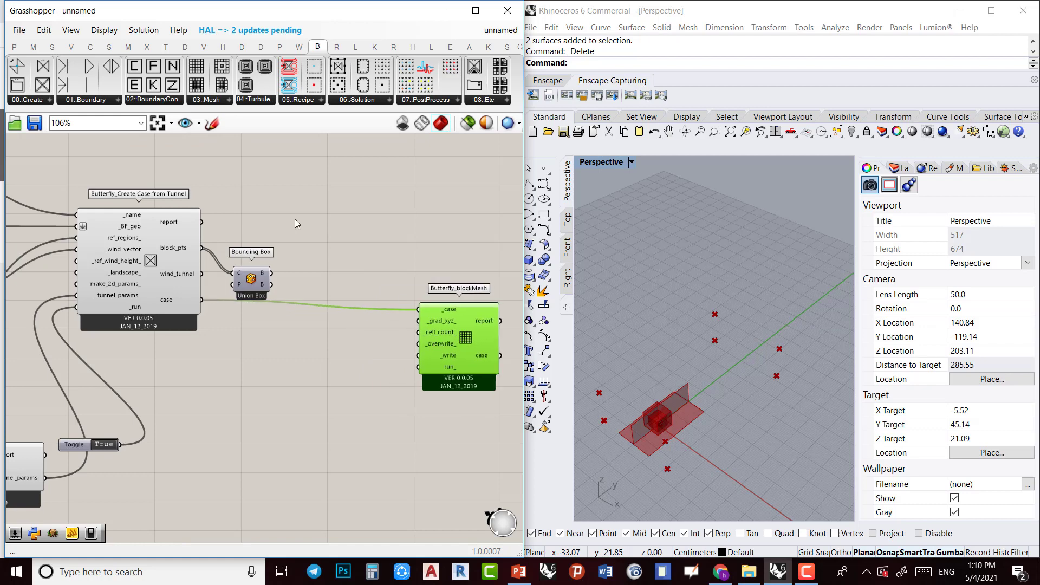
Add a Butterfly_wind Tunnel Grading component below the Bounding Box and connect the wind_tunnel output to its _wind_tunnel input
{"action": "left_click", "coordinate": [219, 105]}
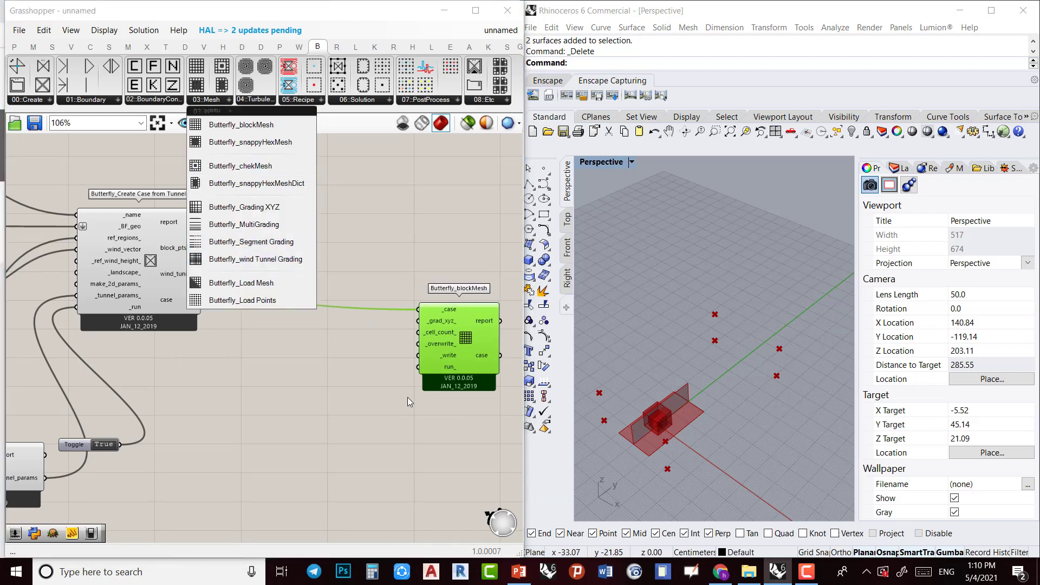
{"action": "left_click", "coordinate": [395, 365]}
{"action": "left_click", "coordinate": [224, 100]}
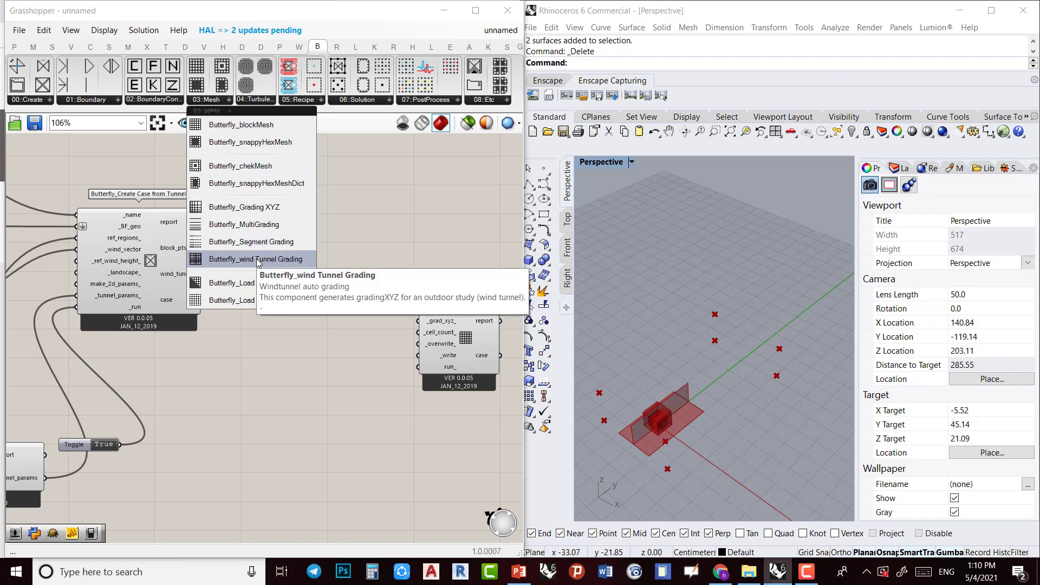
{"action": "left_click_drag", "start_coordinate": [258, 262], "coordinate": [296, 415]}
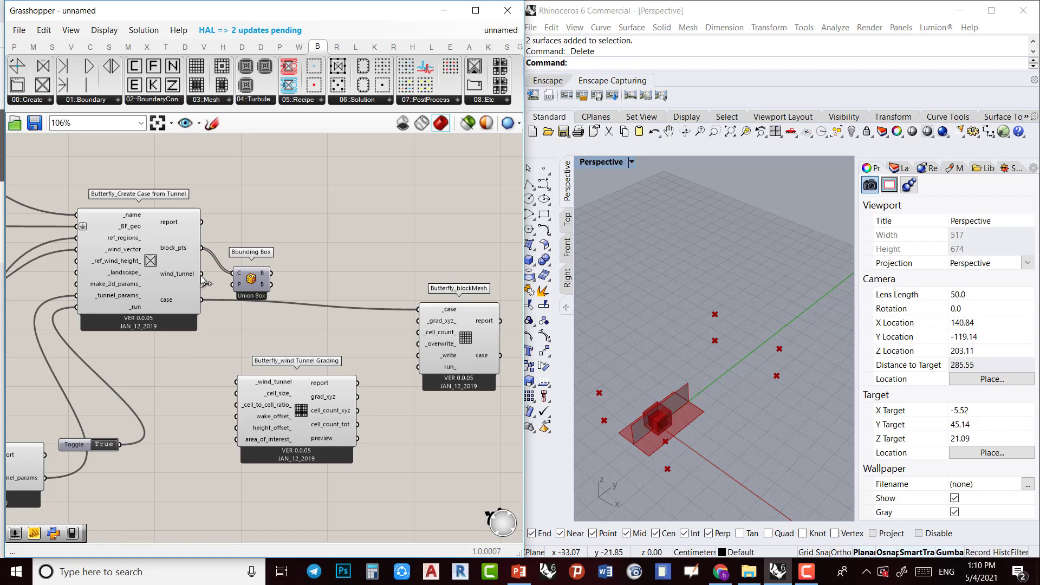
{"action": "left_click_drag", "start_coordinate": [202, 274], "coordinate": [237, 381]}
{"action": "left_click_drag", "start_coordinate": [285, 422], "coordinate": [271, 422]}
Connect grad_xyz and cell_count_xyz to blockMesh's _grad_xyz_ and _cell_count_ inputs, and reposition the grading component below the case wire
{"action": "mouse_move", "coordinate": [342, 401]}
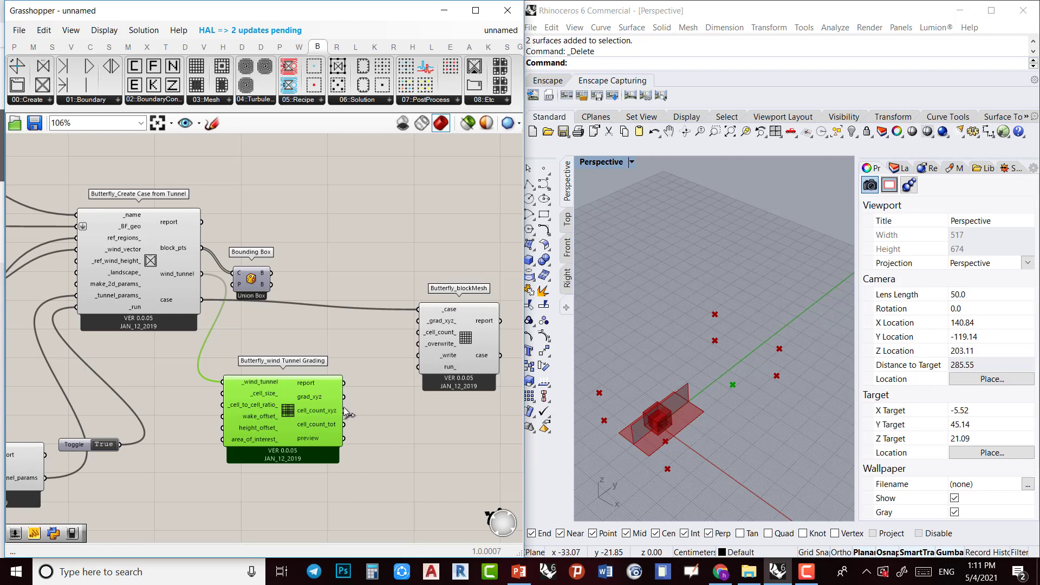
{"action": "left_click_drag", "start_coordinate": [346, 401], "coordinate": [423, 321]}
{"action": "left_click_drag", "start_coordinate": [347, 414], "coordinate": [419, 332]}
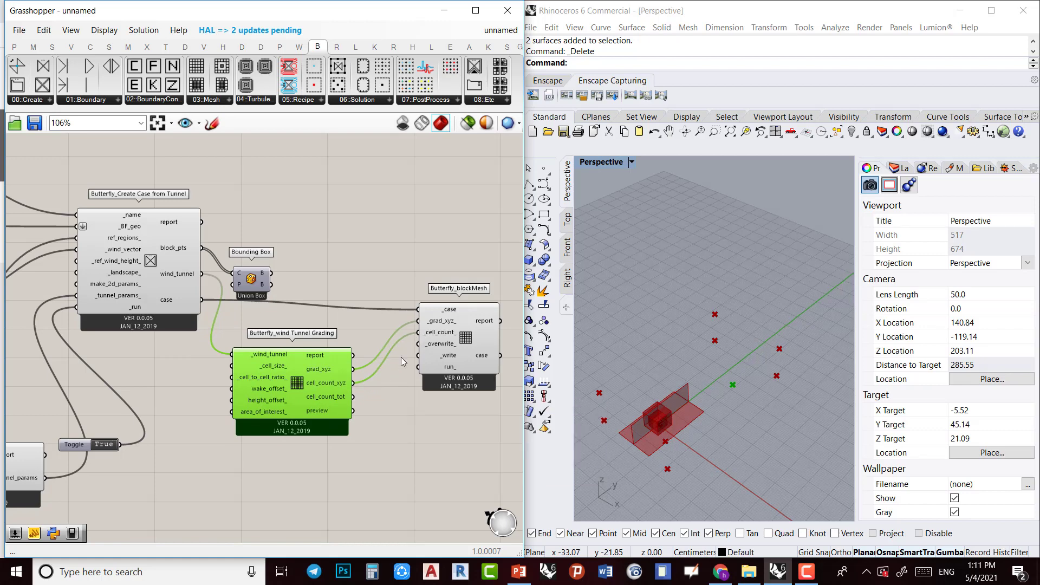
{"action": "left_click_drag", "start_coordinate": [324, 384], "coordinate": [360, 354]}
{"action": "left_click_drag", "start_coordinate": [326, 384], "coordinate": [317, 424]}
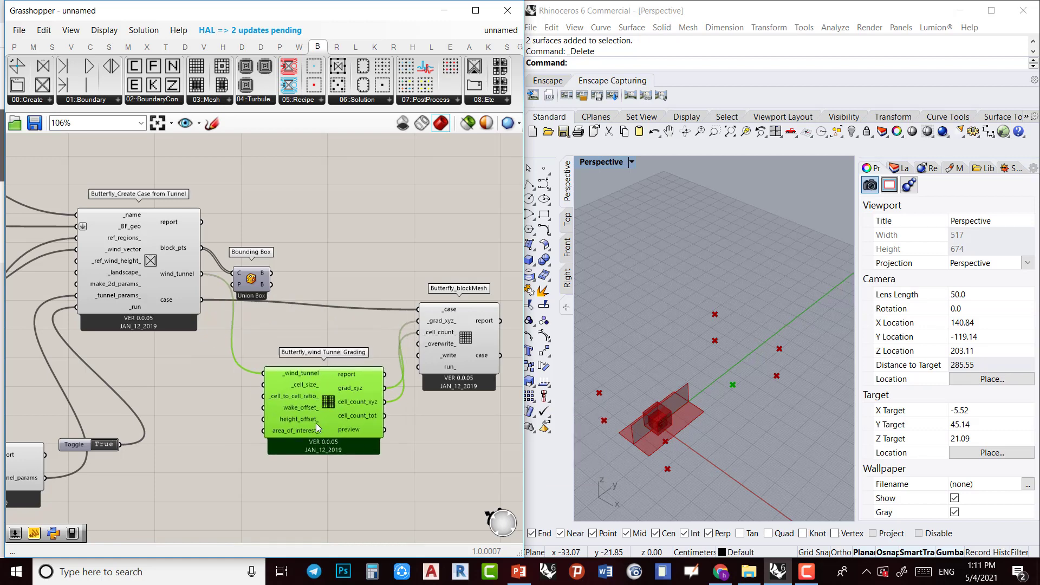
{"action": "scroll", "coordinate": [297, 381], "scroll_direction": "up", "scroll_amount": 2}
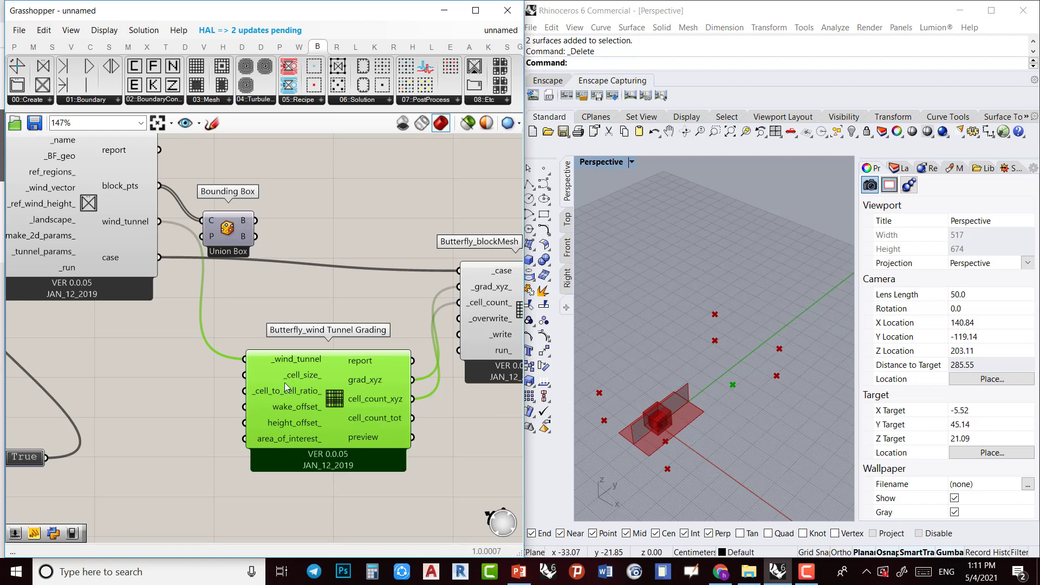
Move the Butterfly_blockMesh component farther away from the wind tunnel grading component
{"action": "right_click_drag", "start_coordinate": [248, 313], "coordinate": [77, 327]}
{"action": "scroll", "coordinate": [361, 276], "scroll_direction": "down", "scroll_amount": 2}
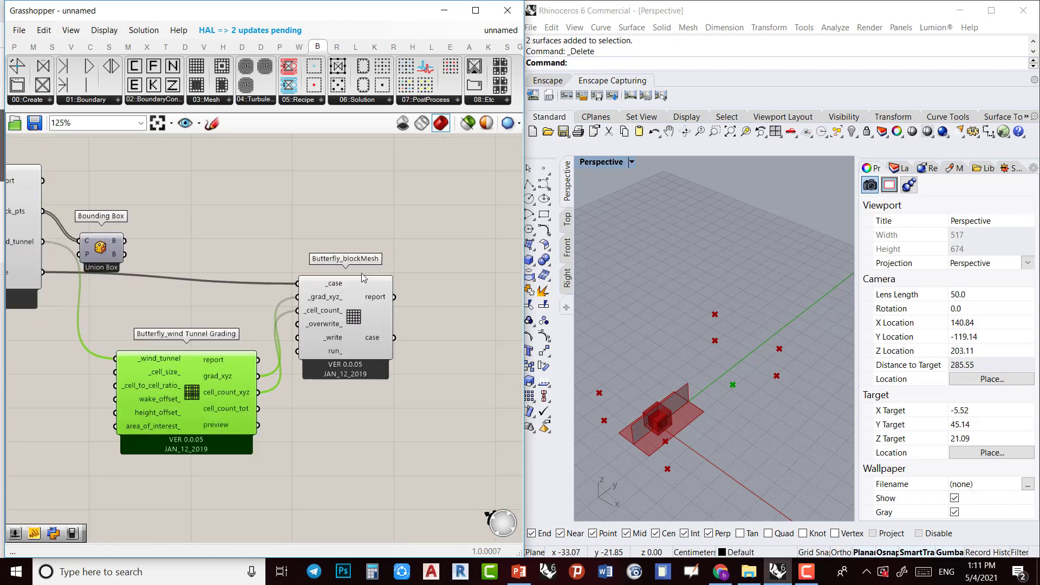
{"action": "left_click", "coordinate": [395, 344]}
{"action": "right_click_drag", "start_coordinate": [335, 355], "coordinate": [237, 402]}
{"action": "left_click_drag", "start_coordinate": [253, 384], "coordinate": [320, 385]}
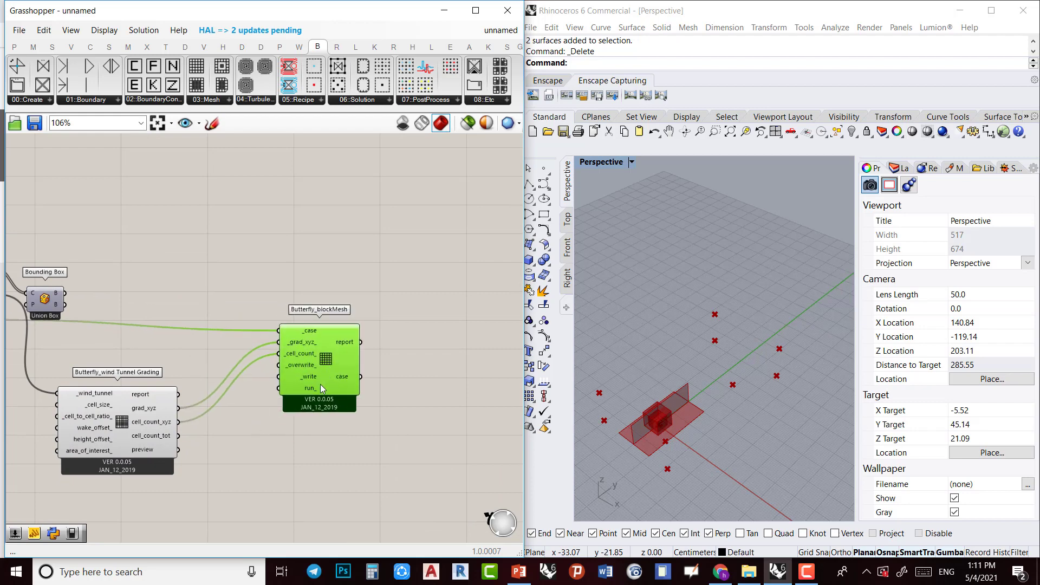
Add two Boolean Toggles set to False and connect them to blockMesh's _write and run_ inputs
{"action": "double_click", "coordinate": [210, 499]}
{"action": "type", "text": "togg"}
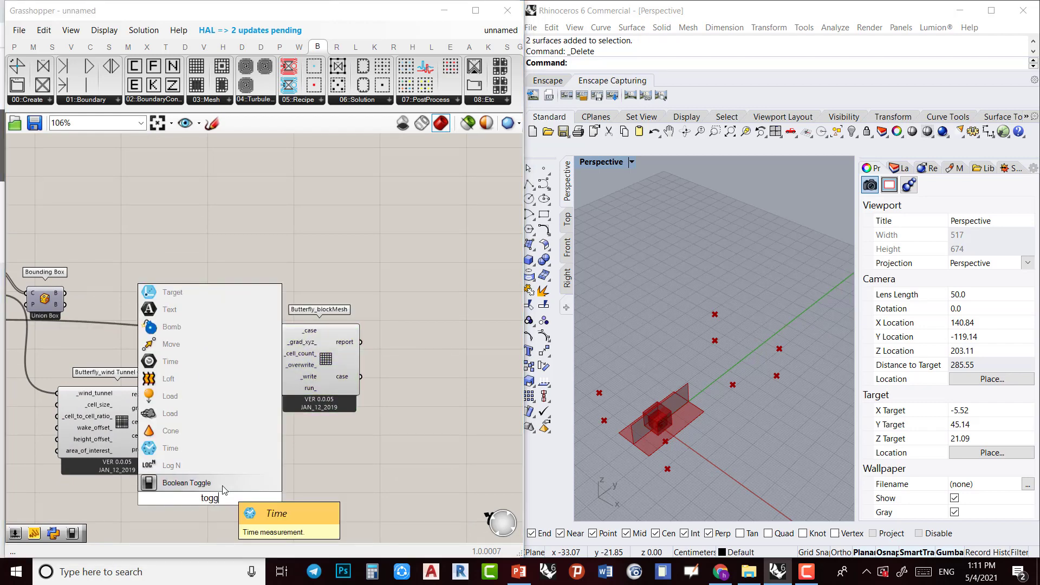
{"action": "left_click", "coordinate": [239, 483]}
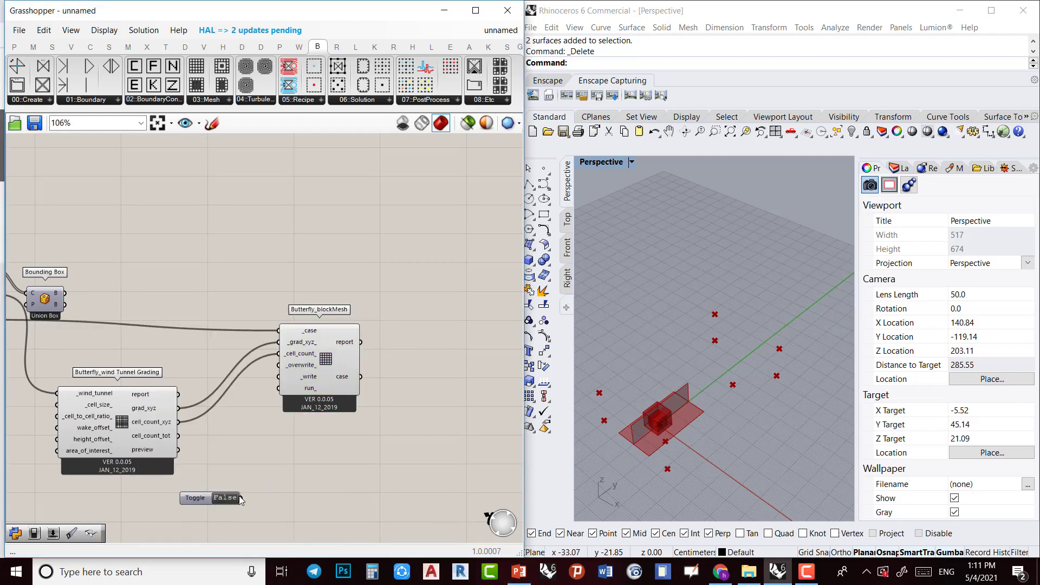
{"action": "left_click_drag", "start_coordinate": [241, 498], "coordinate": [279, 379]}
{"action": "right_click_drag", "start_coordinate": [284, 390], "coordinate": [307, 339]}
{"action": "left_click_drag", "start_coordinate": [248, 423], "coordinate": [301, 337]}
{"action": "scroll", "coordinate": [223, 459], "scroll_direction": "up", "scroll_amount": 3}
{"action": "left_click_drag", "start_coordinate": [237, 459], "coordinate": [253, 505]}
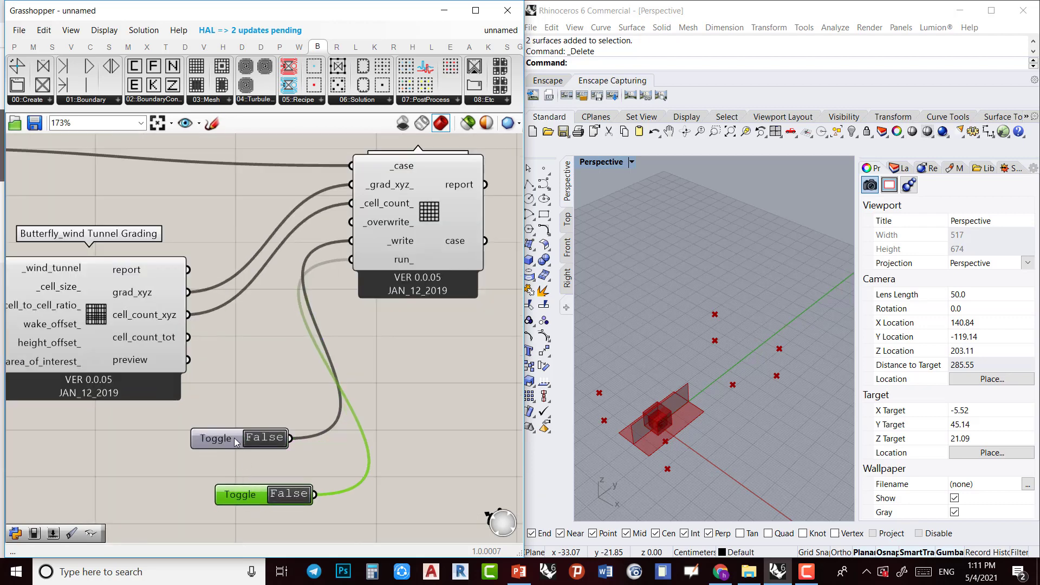
Move the _write toggle up beside blockMesh and shift the wind tunnel grading component higher, just below the Bounding Box
{"action": "left_click_drag", "start_coordinate": [234, 438], "coordinate": [240, 290]}
{"action": "right_click_drag", "start_coordinate": [256, 350], "coordinate": [317, 466]}
{"action": "left_click_drag", "start_coordinate": [162, 400], "coordinate": [153, 310]}
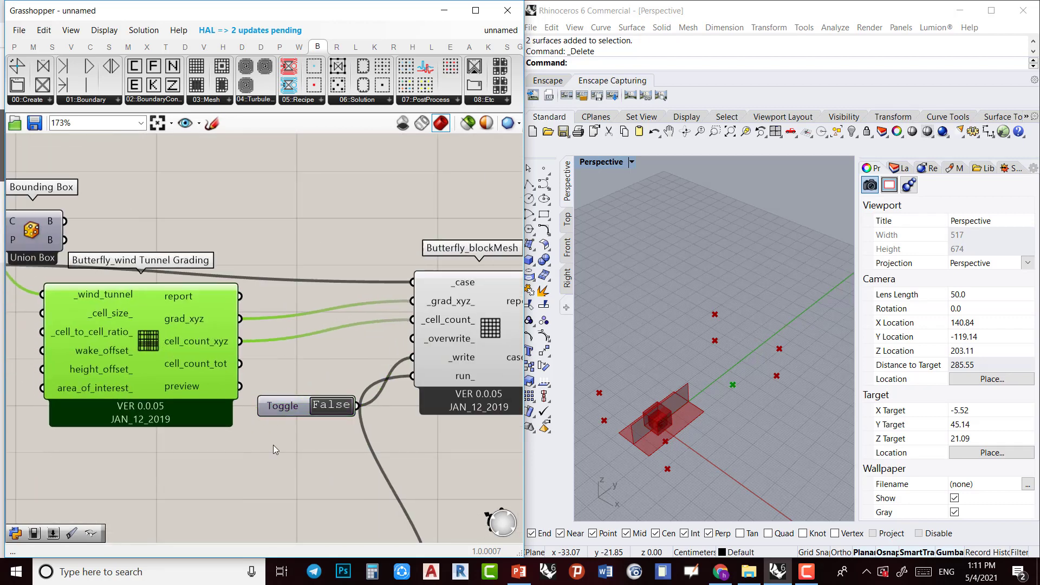
{"action": "scroll", "coordinate": [272, 444], "scroll_direction": "down", "scroll_amount": 5}
{"action": "right_click_drag", "start_coordinate": [287, 446], "coordinate": [188, 429]}
{"action": "scroll", "coordinate": [318, 352], "scroll_direction": "up", "scroll_amount": 3}
{"action": "scroll", "coordinate": [301, 235], "scroll_direction": "down", "scroll_amount": 3}
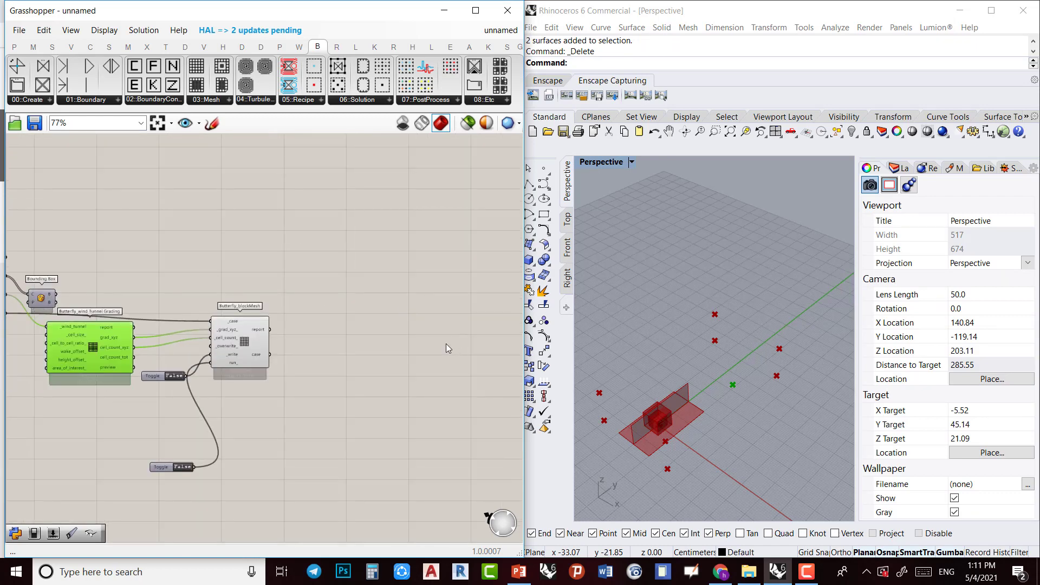
Add a Butterfly_Load Mesh component beyond blockMesh and connect blockMesh's case output to its _case input
{"action": "left_click", "coordinate": [340, 350]}
{"action": "scroll", "coordinate": [307, 275], "scroll_direction": "up", "scroll_amount": 1}
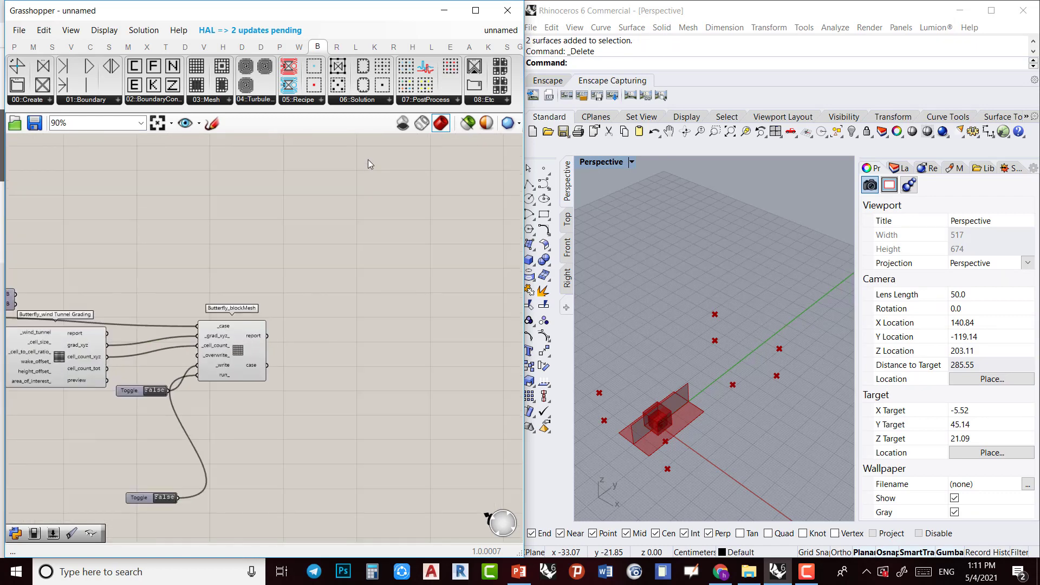
{"action": "left_click", "coordinate": [211, 100]}
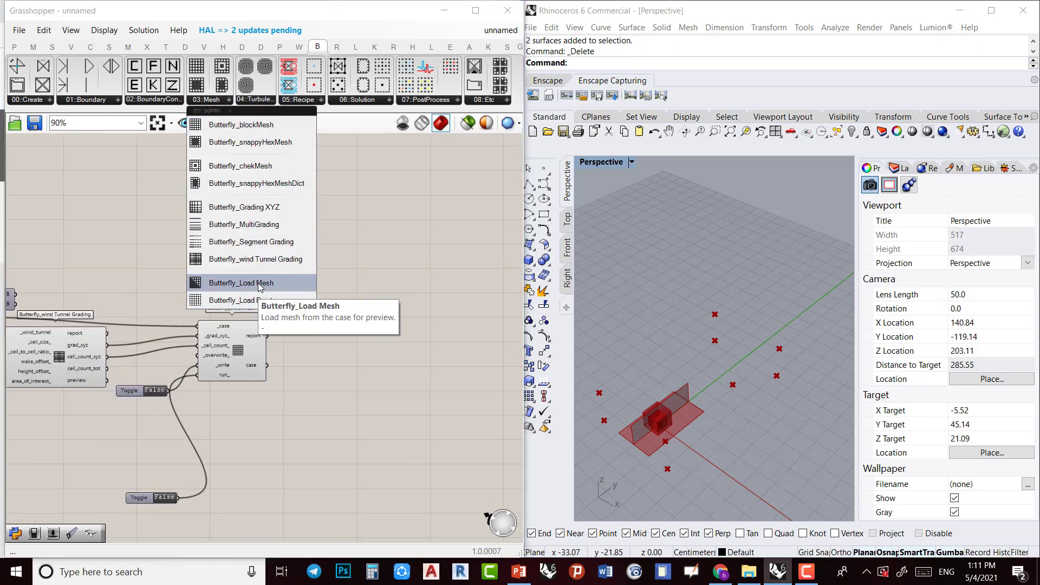
{"action": "left_click", "coordinate": [242, 283]}
{"action": "left_click", "coordinate": [391, 308]}
{"action": "scroll", "coordinate": [351, 331], "scroll_direction": "up", "scroll_amount": 3}
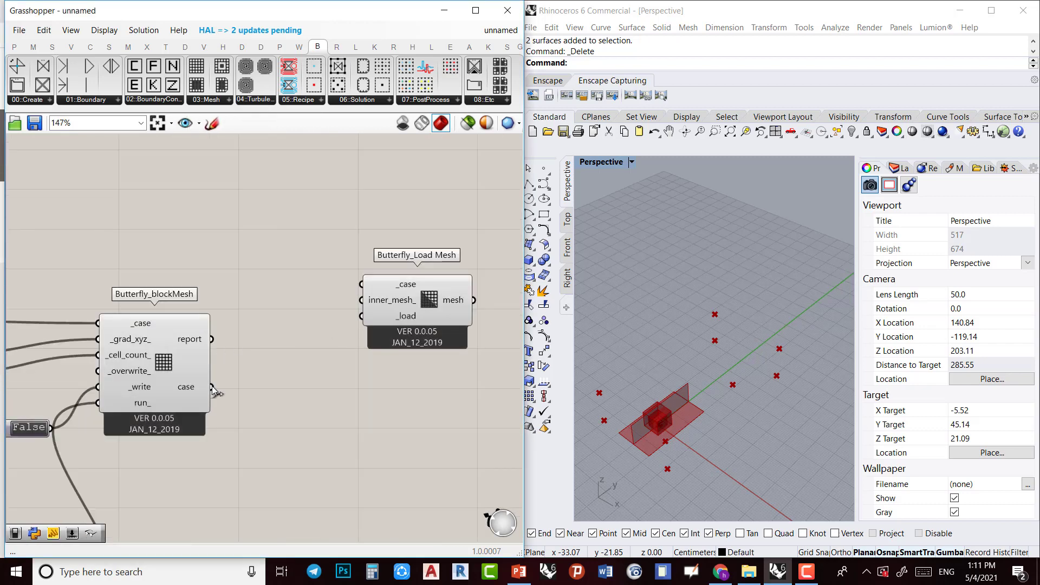
{"action": "left_click_drag", "start_coordinate": [212, 387], "coordinate": [361, 284]}
Add a Boolean Toggle, connect it to Load Mesh's _load input and set it to True
{"action": "double_click", "coordinate": [327, 352]}
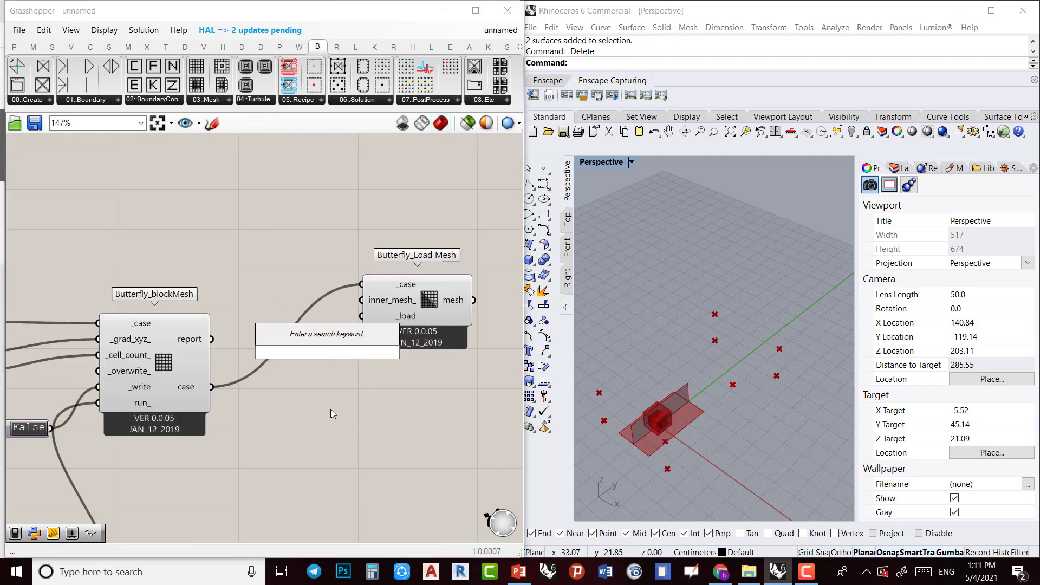
{"action": "type", "text": "togg"}
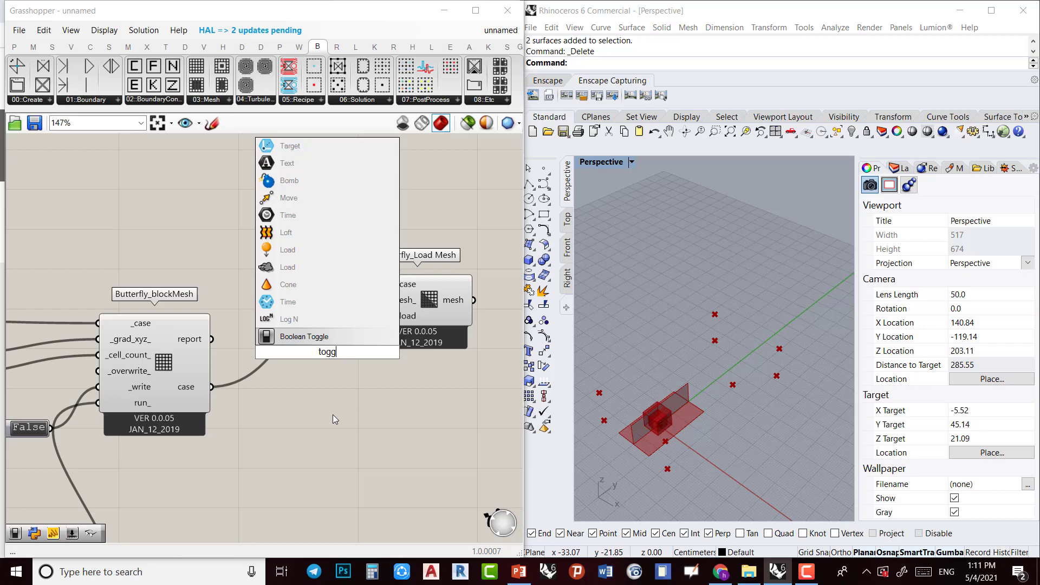
{"action": "left_click", "coordinate": [339, 334]}
{"action": "left_click_drag", "start_coordinate": [370, 352], "coordinate": [361, 316]}
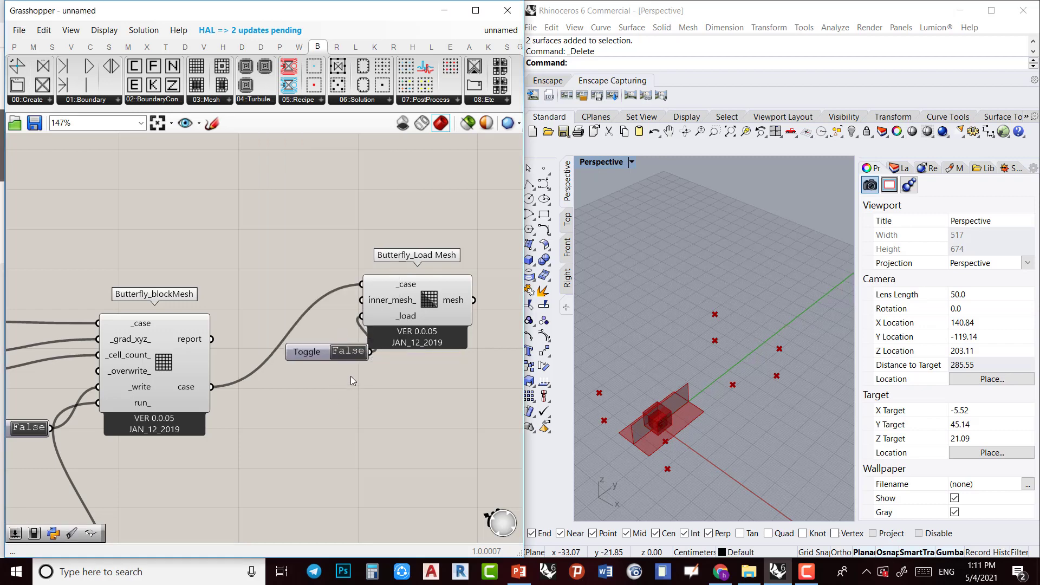
{"action": "double_click", "coordinate": [352, 353]}
Place the _write and run_ toggles together beside blockMesh and set both to True to generate the mesh
{"action": "right_click_drag", "start_coordinate": [223, 493], "coordinate": [425, 389]}
{"action": "left_click_drag", "start_coordinate": [208, 324], "coordinate": [210, 300]}
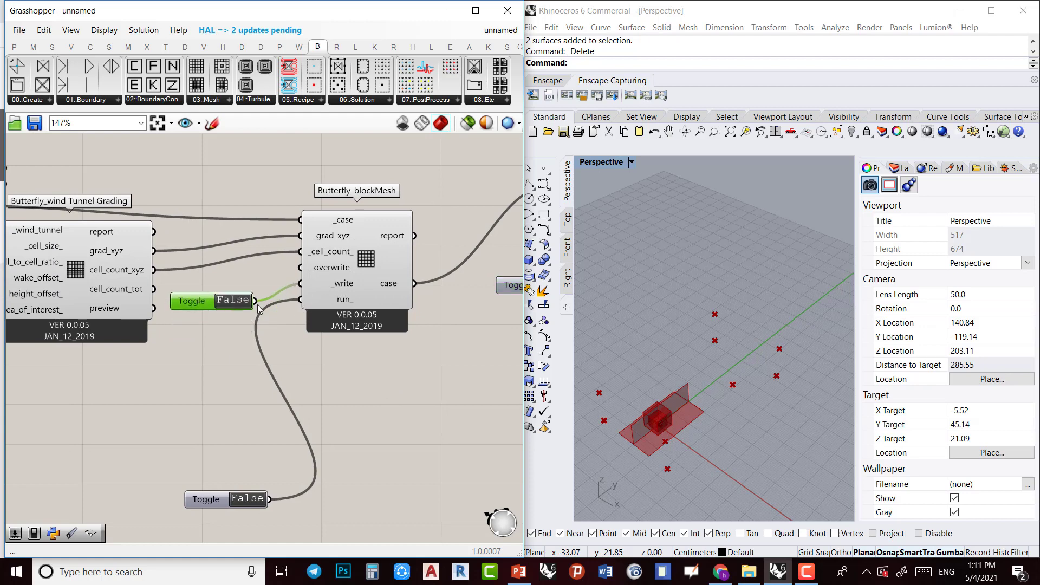
{"action": "double_click", "coordinate": [228, 301]}
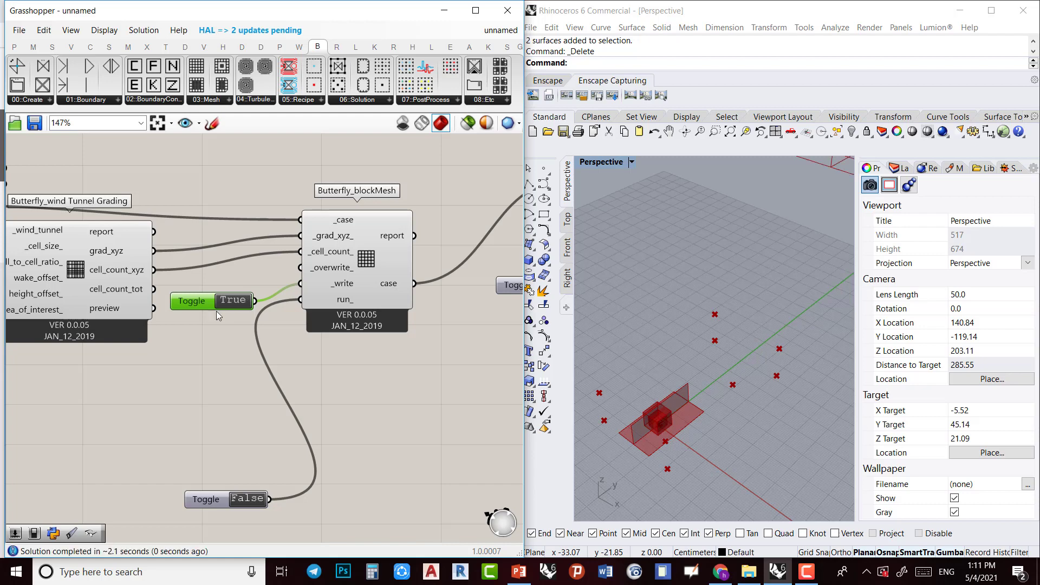
{"action": "left_click_drag", "start_coordinate": [246, 503], "coordinate": [239, 332]}
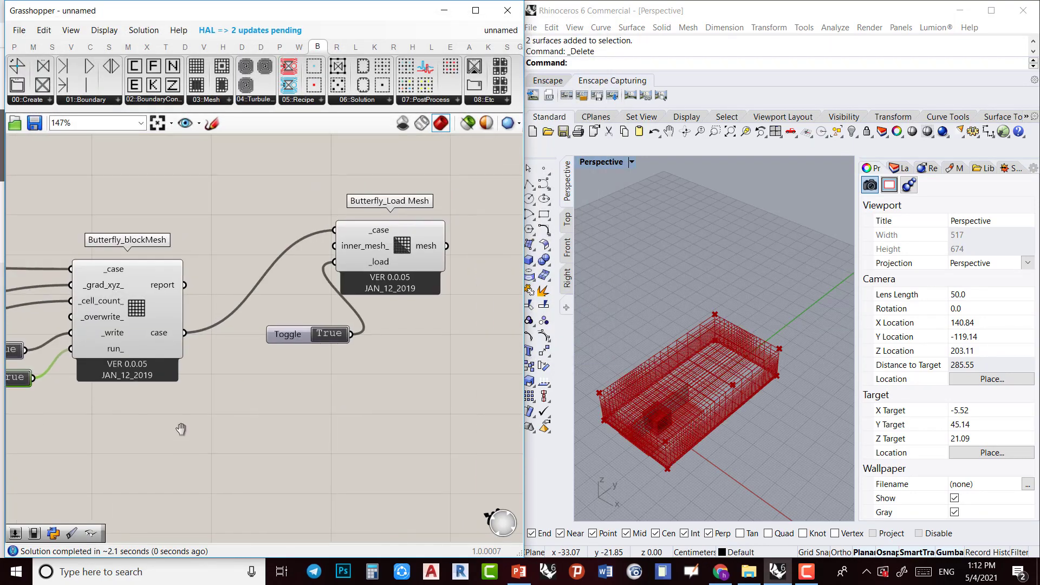
{"action": "scroll", "coordinate": [664, 410], "scroll_direction": "up", "scroll_amount": 3}
{"action": "right_click_drag", "start_coordinate": [650, 432], "coordinate": [625, 407]}
{"action": "right_click_drag", "start_coordinate": [706, 412], "coordinate": [623, 417]}
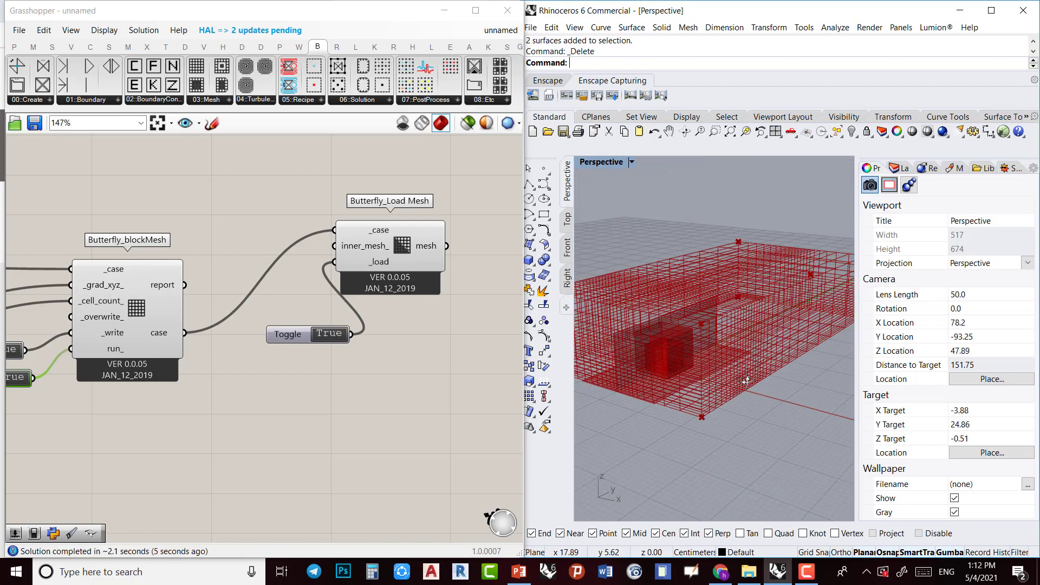
Add a number slider with value 2 and connect it to the wind tunnel grading's _cell_size_ input
{"action": "scroll", "coordinate": [192, 423], "scroll_direction": "down", "scroll_amount": 4}
{"action": "right_click_drag", "start_coordinate": [273, 415], "coordinate": [464, 408]}
{"action": "scroll", "coordinate": [176, 404], "scroll_direction": "up", "scroll_amount": 6}
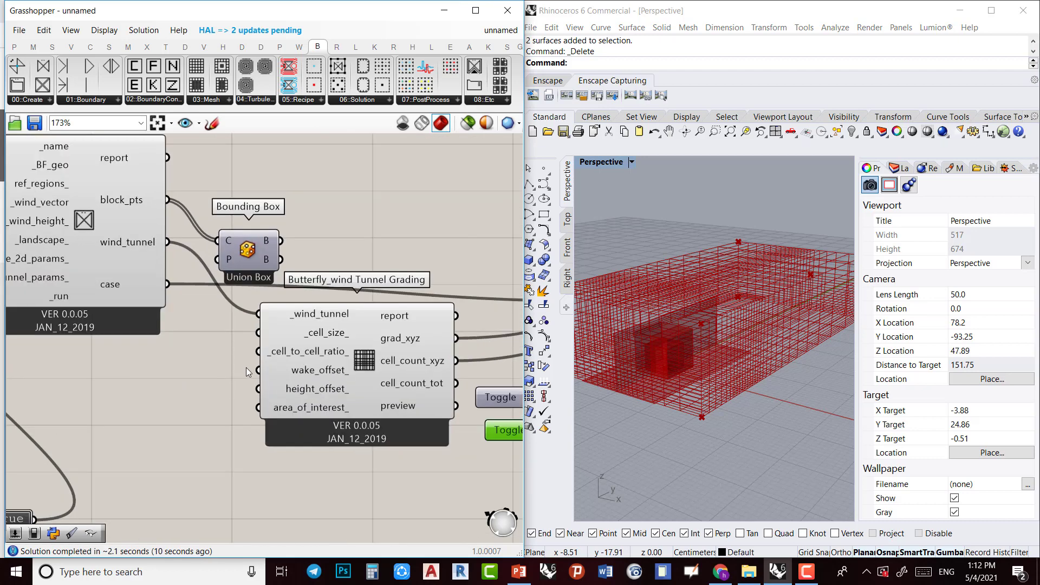
{"action": "mouse_move", "coordinate": [327, 342]}
{"action": "left_mouse_down"}
{"action": "mouse_move", "coordinate": [316, 388]}
{"action": "mouse_move", "coordinate": [328, 359]}
{"action": "left_mouse_up"}
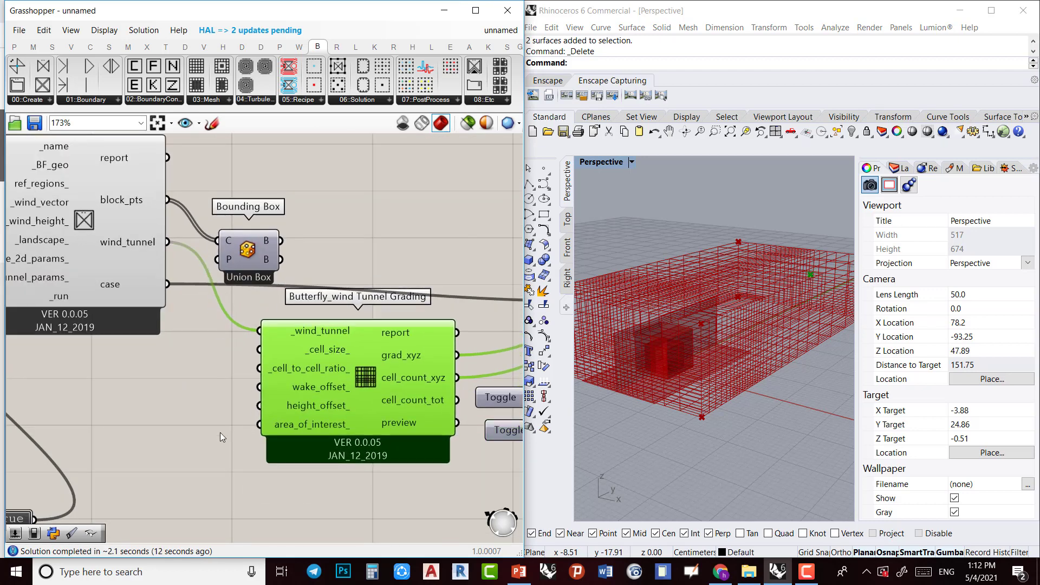
{"action": "double_click", "coordinate": [164, 379]}
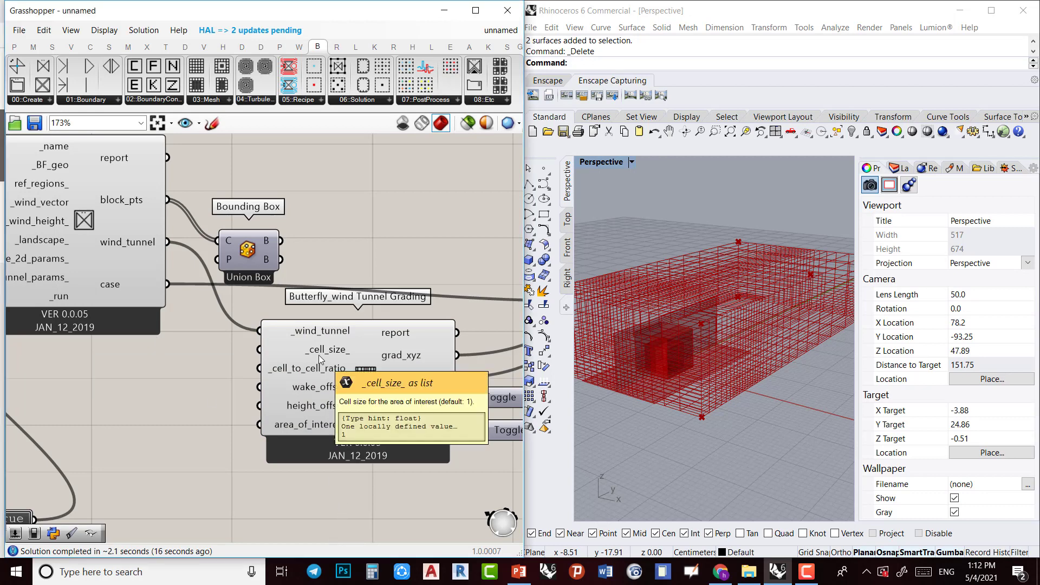
{"action": "double_click", "coordinate": [173, 362]}
{"action": "type", "text": "2"}
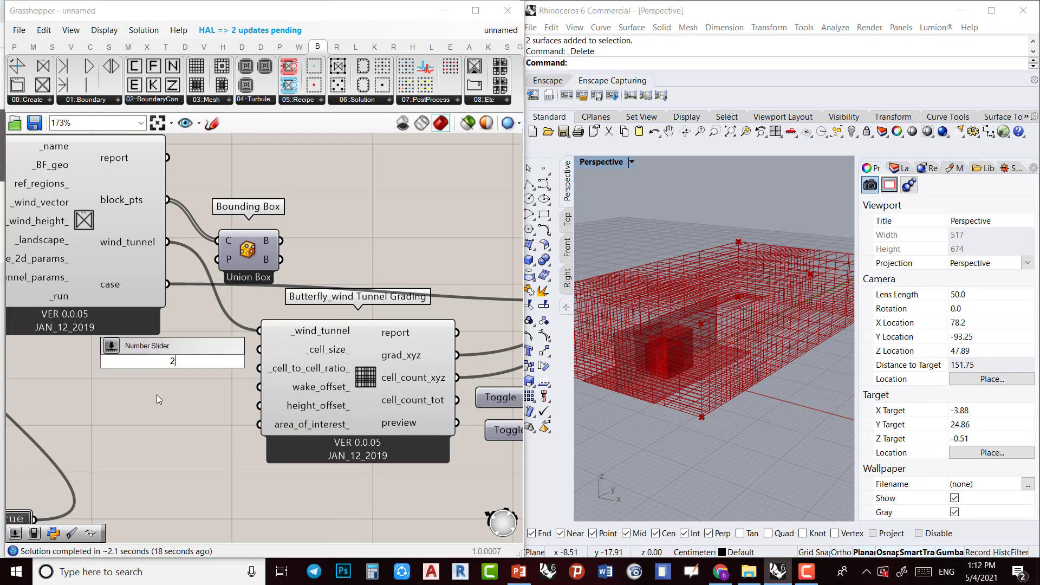
{"action": "key", "text": "Return"}
{"action": "left_click_drag", "start_coordinate": [249, 362], "coordinate": [259, 349]}
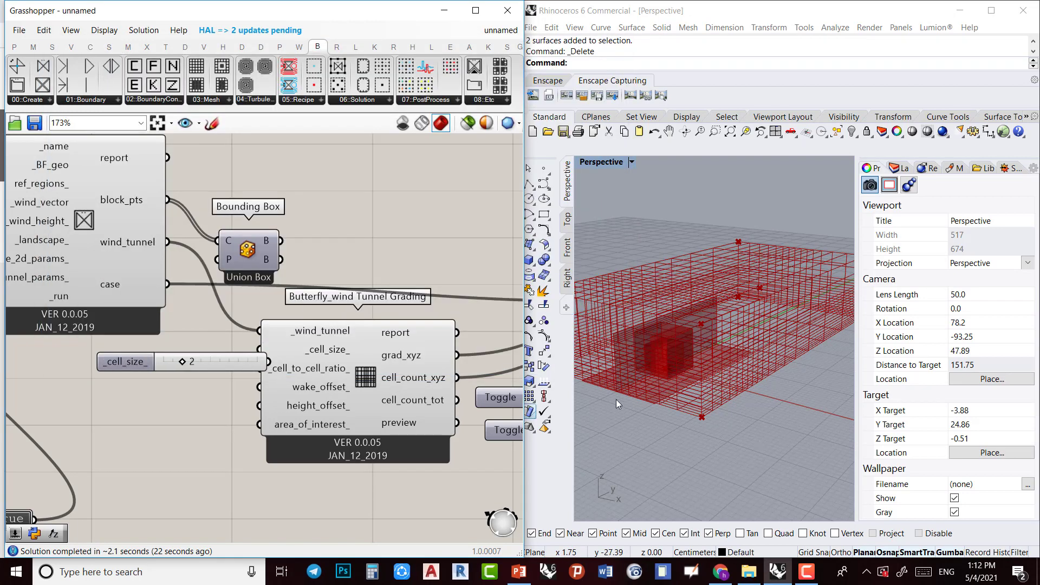
Examine the wind tunnel block mesh around the cube from several angles in the Perspective viewport
{"action": "scroll", "coordinate": [508, 428], "scroll_direction": "down", "scroll_amount": 2}
{"action": "scroll", "coordinate": [508, 428], "scroll_direction": "down", "scroll_amount": 1}
{"action": "right_click_drag", "start_coordinate": [432, 469], "coordinate": [367, 477]}
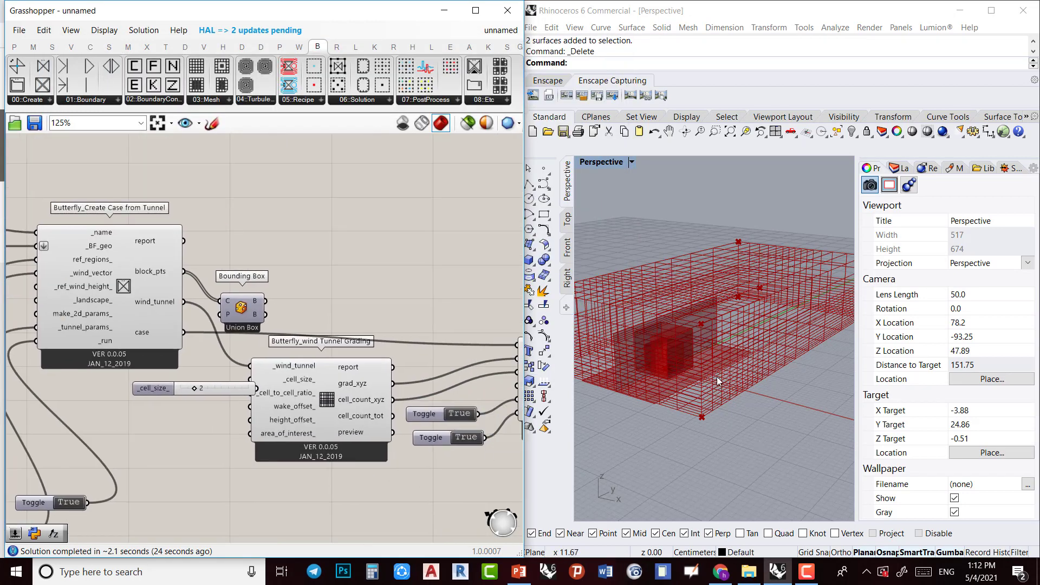
{"action": "right_click_drag", "start_coordinate": [717, 376], "coordinate": [731, 407]}
{"action": "scroll", "coordinate": [726, 458], "scroll_direction": "down", "scroll_amount": 4}
{"action": "scroll", "coordinate": [648, 421], "scroll_direction": "up", "scroll_amount": 4}
{"action": "right_click_drag", "start_coordinate": [757, 339], "coordinate": [743, 418]}
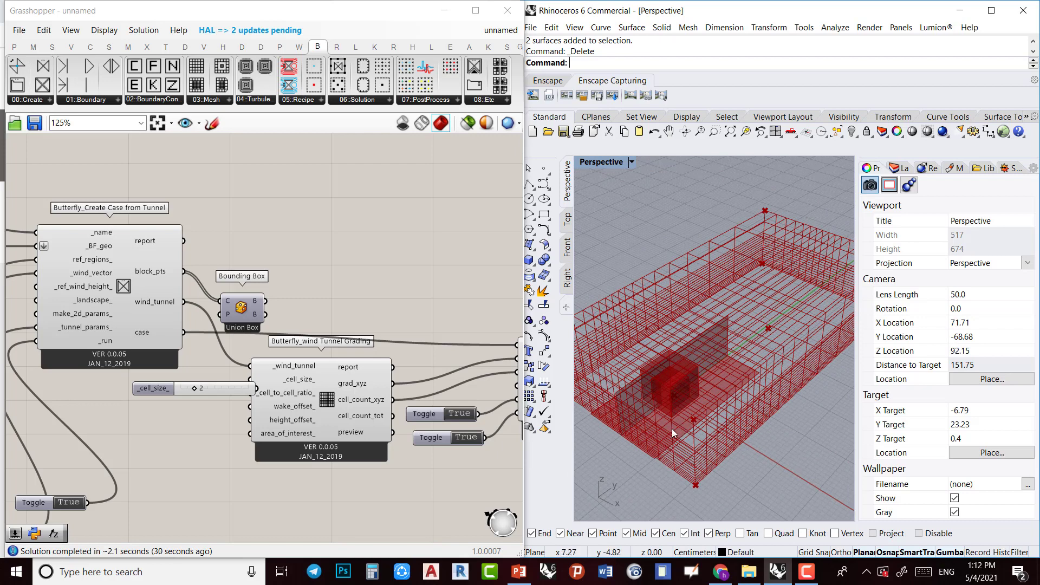
{"action": "scroll", "coordinate": [413, 453], "scroll_direction": "down", "scroll_amount": 2}
Move the Load Mesh component and its toggle up and farther away from blockMesh
{"action": "right_click_drag", "start_coordinate": [414, 453], "coordinate": [232, 452]}
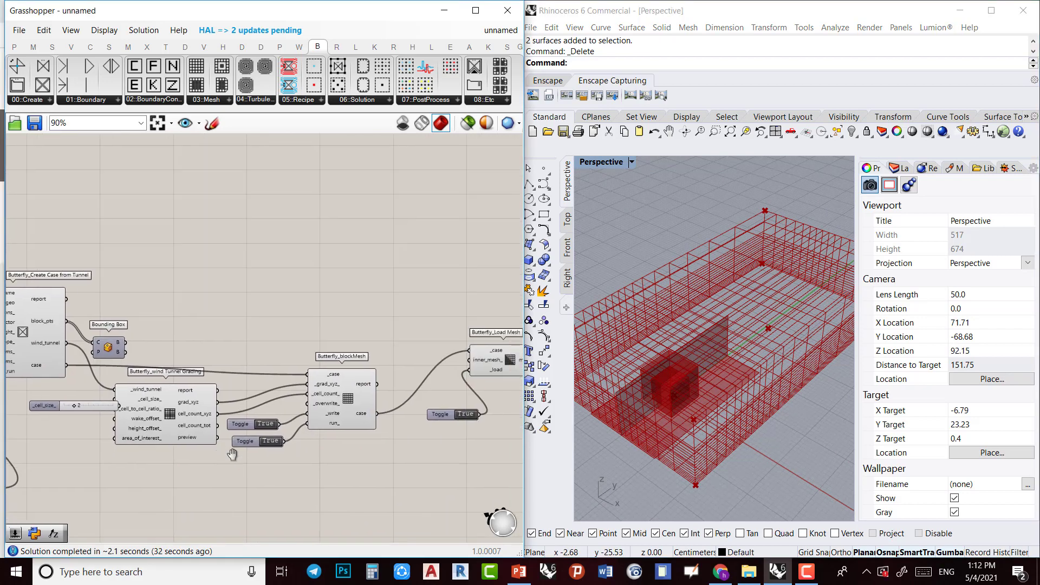
{"action": "right_click_drag", "start_coordinate": [385, 402], "coordinate": [271, 397]}
{"action": "left_click_drag", "start_coordinate": [385, 352], "coordinate": [480, 323]}
{"action": "left_click_drag", "start_coordinate": [323, 416], "coordinate": [391, 353]}
Turn off the preview of the two Surface parameters below the Factor slider and Center Box
{"action": "scroll", "coordinate": [120, 478], "scroll_direction": "down", "scroll_amount": 1}
{"action": "right_click_drag", "start_coordinate": [120, 477], "coordinate": [344, 403]}
{"action": "right_click_drag", "start_coordinate": [219, 430], "coordinate": [451, 388]}
{"action": "right_click_drag", "start_coordinate": [129, 398], "coordinate": [326, 383]}
{"action": "scroll", "coordinate": [137, 418], "scroll_direction": "down", "scroll_amount": 3}
{"action": "scroll", "coordinate": [135, 315], "scroll_direction": "up", "scroll_amount": 5}
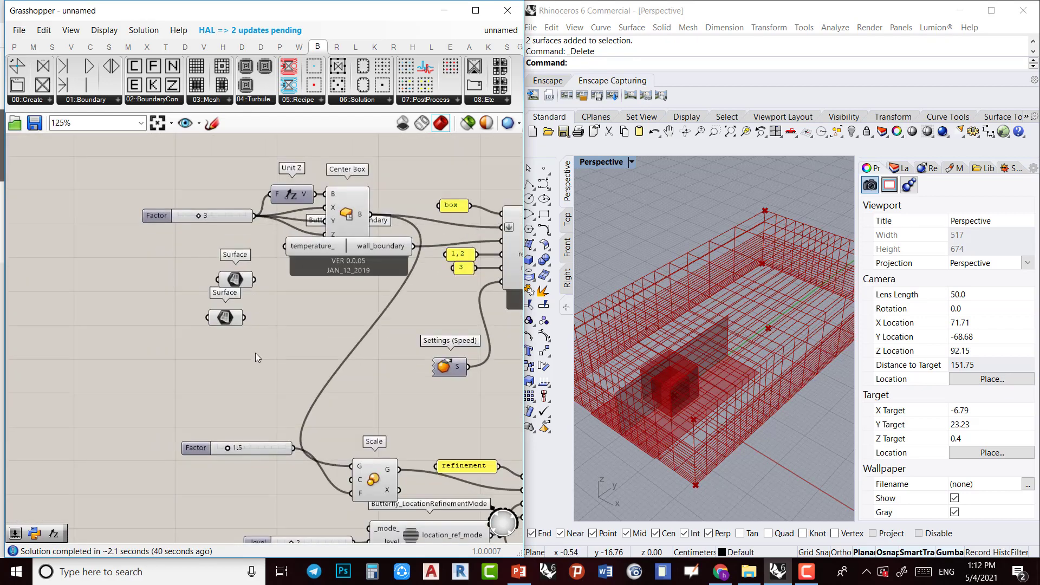
{"action": "left_click_drag", "start_coordinate": [253, 355], "coordinate": [211, 272]}
{"action": "key", "text": "ctrl+q"}
Add a Butterfly_snappyHexMesh component below the Load Mesh component
{"action": "scroll", "coordinate": [386, 346], "scroll_direction": "down", "scroll_amount": 3}
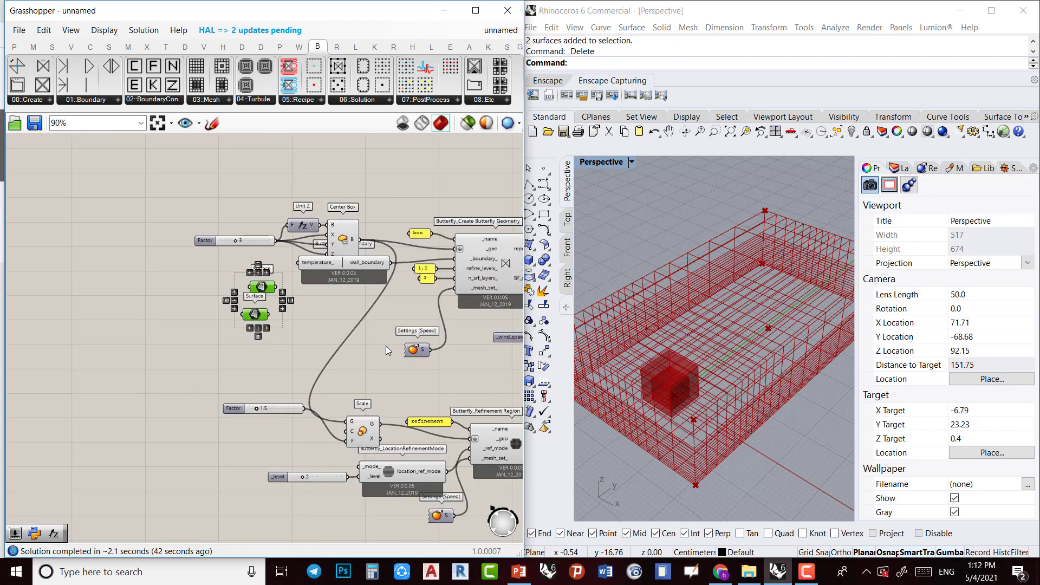
{"action": "right_click_drag", "start_coordinate": [386, 346], "coordinate": [58, 290]}
{"action": "right_click_drag", "start_coordinate": [167, 364], "coordinate": [56, 375]}
{"action": "scroll", "coordinate": [342, 370], "scroll_direction": "up", "scroll_amount": 2}
{"action": "right_click_drag", "start_coordinate": [490, 344], "coordinate": [78, 357]}
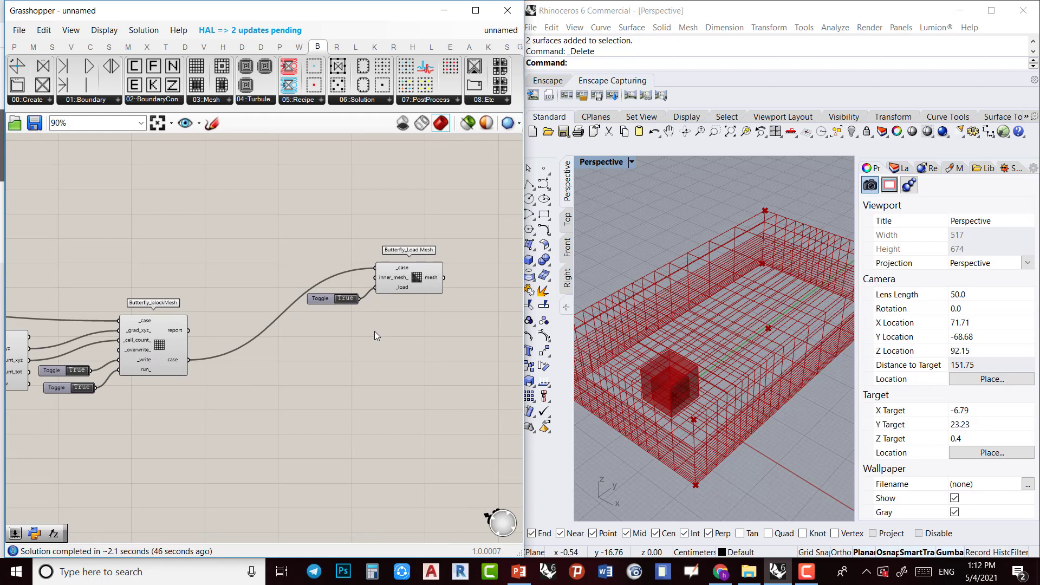
{"action": "right_click_drag", "start_coordinate": [374, 330], "coordinate": [325, 343]}
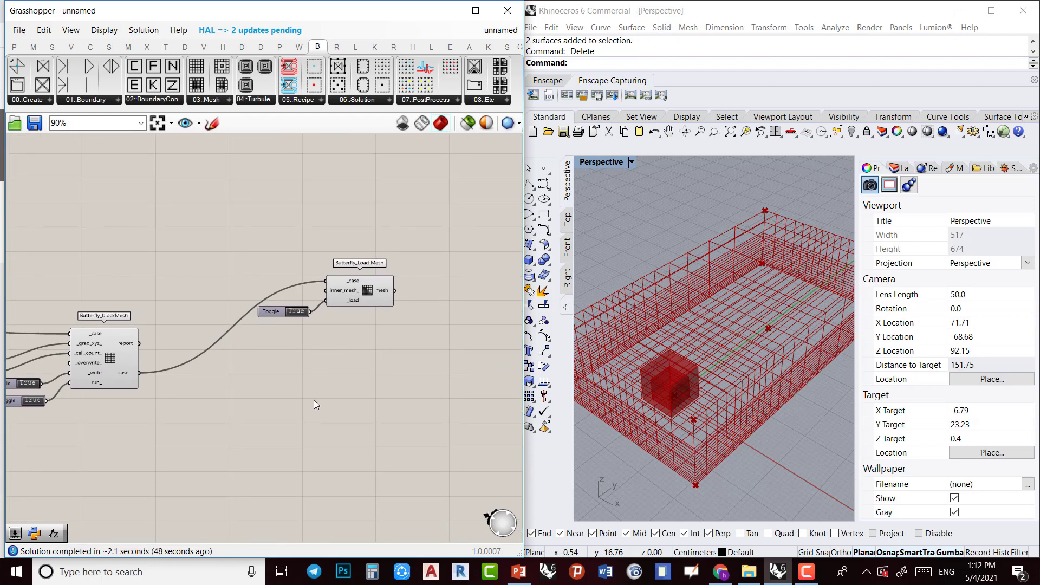
{"action": "left_click", "coordinate": [206, 103]}
{"action": "left_click_drag", "start_coordinate": [222, 125], "coordinate": [345, 460]}
{"action": "scroll", "coordinate": [295, 417], "scroll_direction": "up", "scroll_amount": 3}
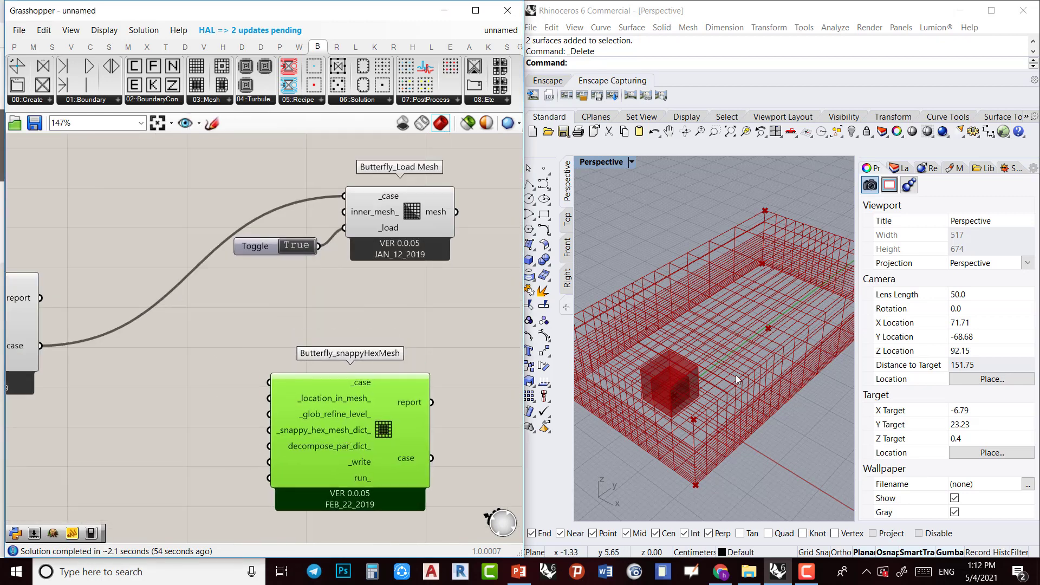
Examine the cube, its surrounding refinement box and the nearby mesh cells in the Perspective viewport
{"action": "right_click_drag", "start_coordinate": [677, 437], "coordinate": [710, 421]}
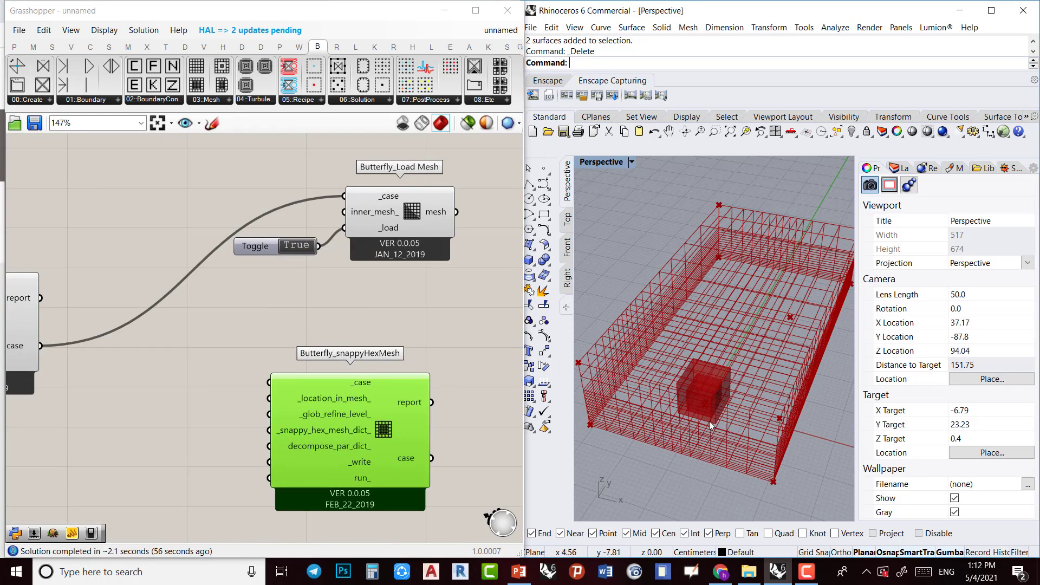
{"action": "scroll", "coordinate": [709, 420], "scroll_direction": "up", "scroll_amount": 4}
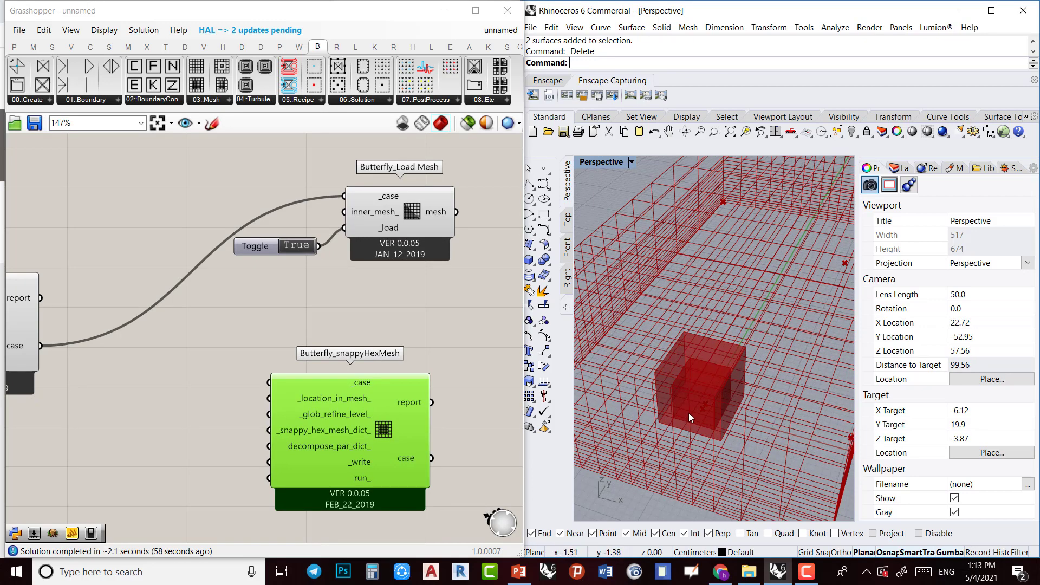
{"action": "scroll", "coordinate": [437, 453], "scroll_direction": "down", "scroll_amount": 2}
{"action": "scroll", "coordinate": [726, 387], "scroll_direction": "up", "scroll_amount": 3}
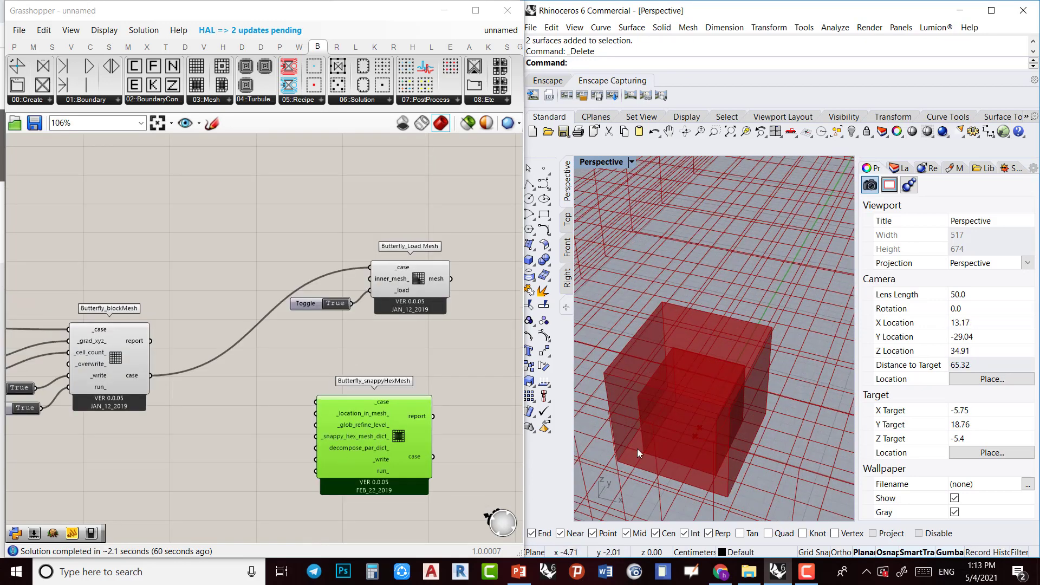
{"action": "scroll", "coordinate": [678, 440], "scroll_direction": "down", "scroll_amount": 3}
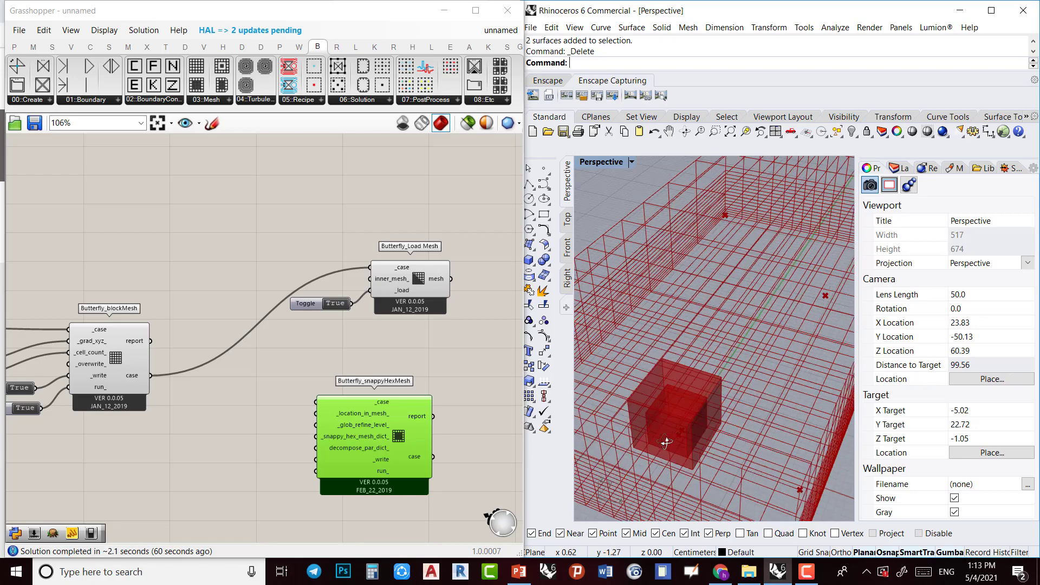
{"action": "scroll", "coordinate": [666, 442], "scroll_direction": "up", "scroll_amount": 3}
{"action": "scroll", "coordinate": [294, 418], "scroll_direction": "down", "scroll_amount": 5}
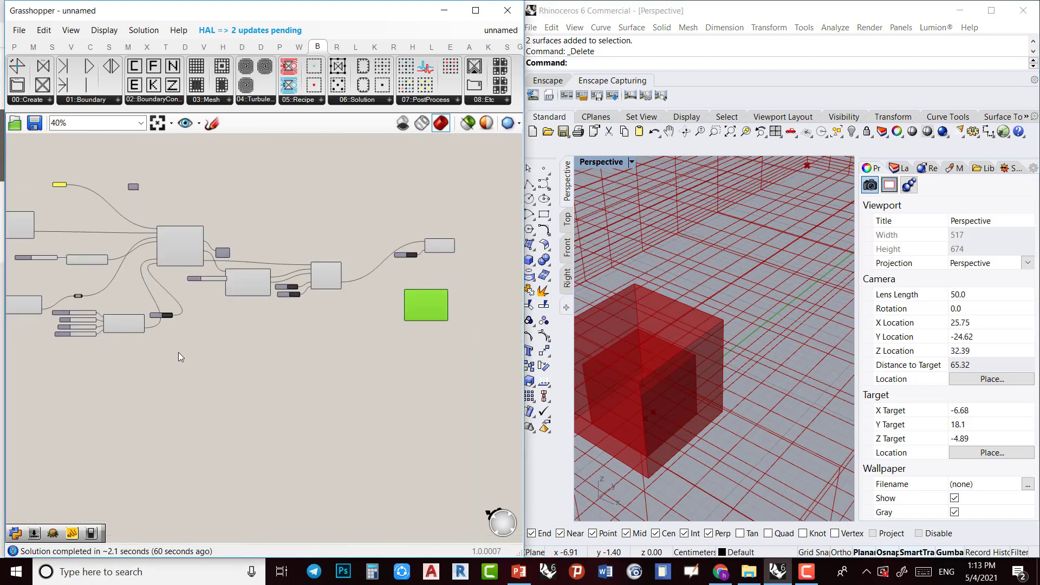
Turn off the preview of the Scale component that feeds the Butterfly_Refinement Region
{"action": "scroll", "coordinate": [179, 353], "scroll_direction": "up", "scroll_amount": 7}
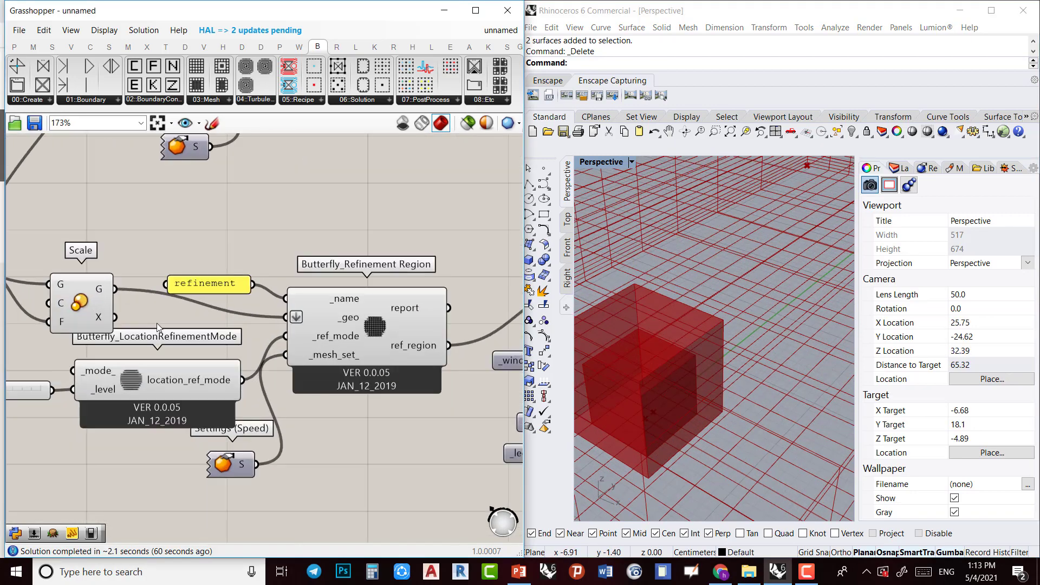
{"action": "scroll", "coordinate": [157, 326], "scroll_direction": "down", "scroll_amount": 2}
{"action": "left_click", "coordinate": [108, 318]}
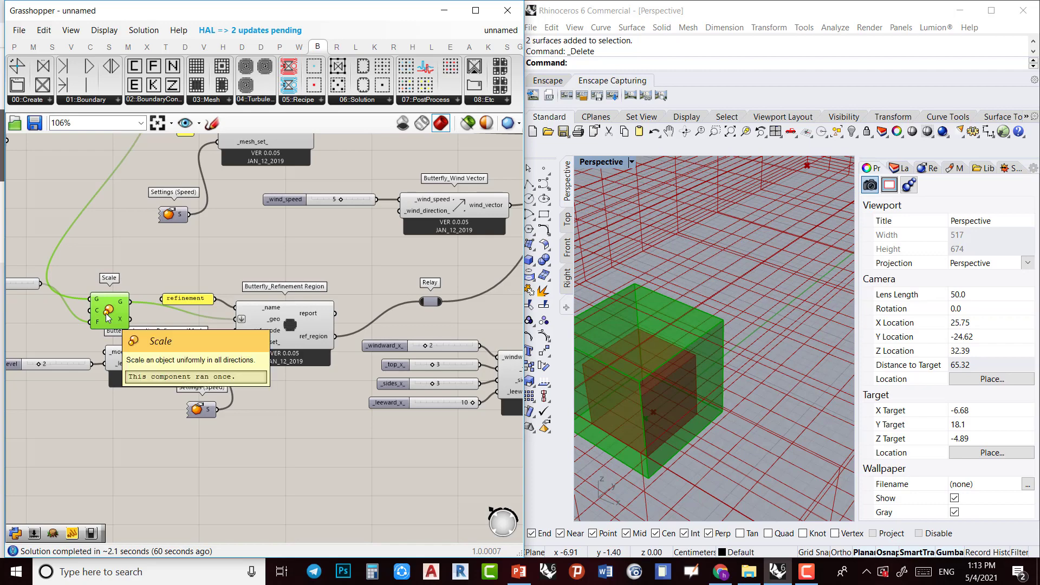
{"action": "key", "text": "ctrl+q"}
{"action": "left_click", "coordinate": [389, 446]}
Connect the blockMesh case output to the snappyHexMesh _case input and shift the snappyHexMesh component slightly down
{"action": "right_click_drag", "start_coordinate": [389, 447], "coordinate": [195, 416]}
{"action": "scroll", "coordinate": [701, 376], "scroll_direction": "down", "scroll_amount": 4}
{"action": "right_click_drag", "start_coordinate": [747, 394], "coordinate": [652, 408]}
{"action": "right_click_drag", "start_coordinate": [398, 335], "coordinate": [93, 320]}
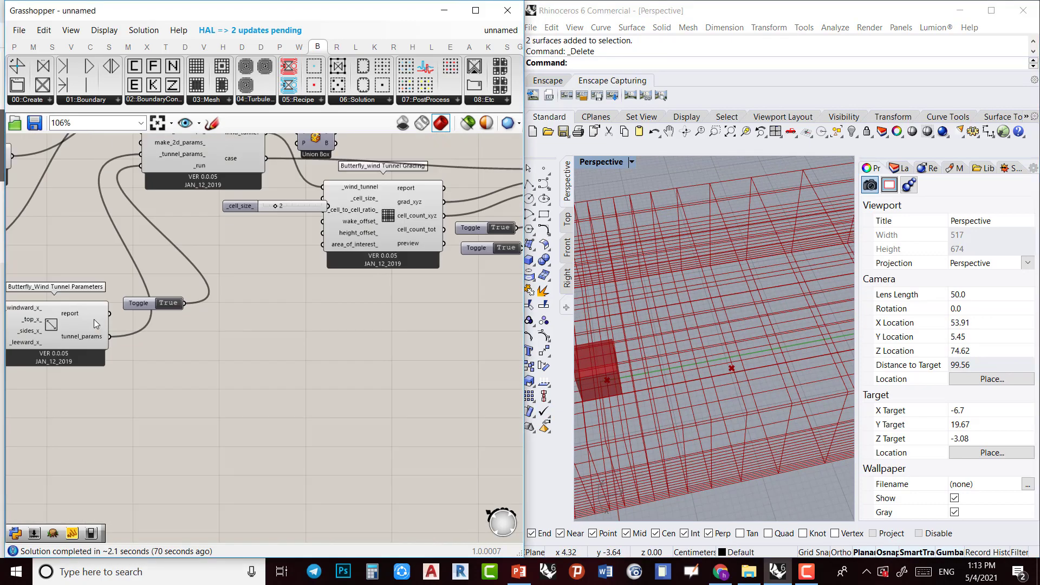
{"action": "scroll", "coordinate": [130, 282], "scroll_direction": "down", "scroll_amount": 3}
{"action": "right_click_drag", "start_coordinate": [459, 283], "coordinate": [296, 342]}
{"action": "scroll", "coordinate": [360, 295], "scroll_direction": "up", "scroll_amount": 4}
{"action": "scroll", "coordinate": [200, 349], "scroll_direction": "up", "scroll_amount": 2}
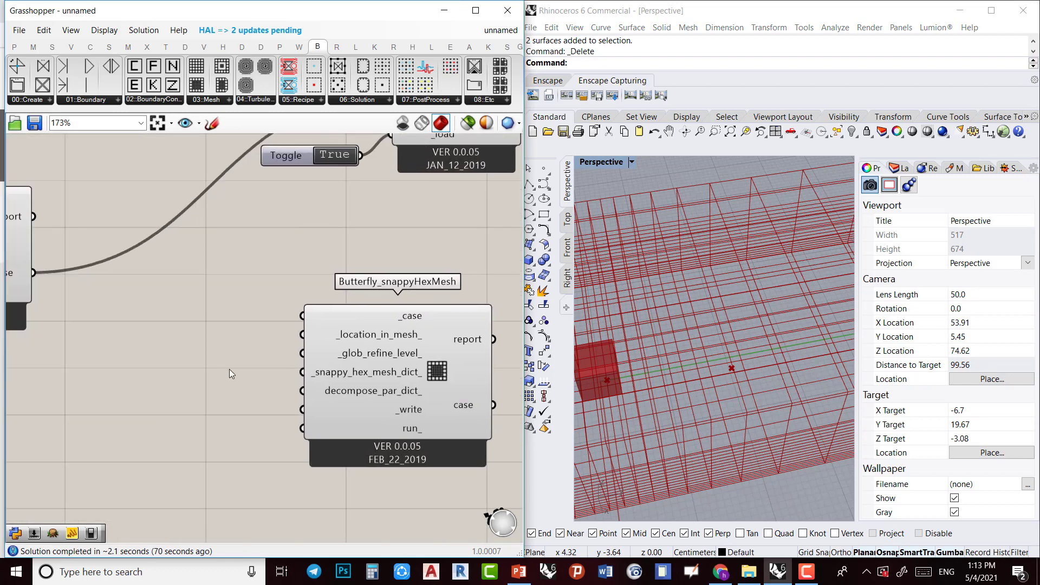
{"action": "scroll", "coordinate": [229, 368], "scroll_direction": "down", "scroll_amount": 1}
{"action": "left_click_drag", "start_coordinate": [61, 289], "coordinate": [289, 323]}
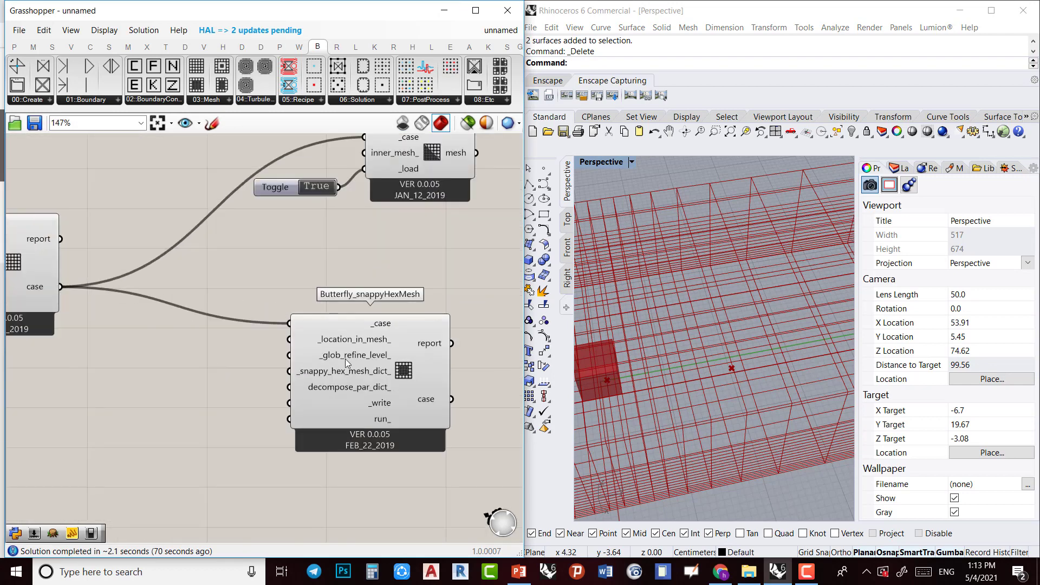
{"action": "left_click_drag", "start_coordinate": [342, 362], "coordinate": [361, 401]}
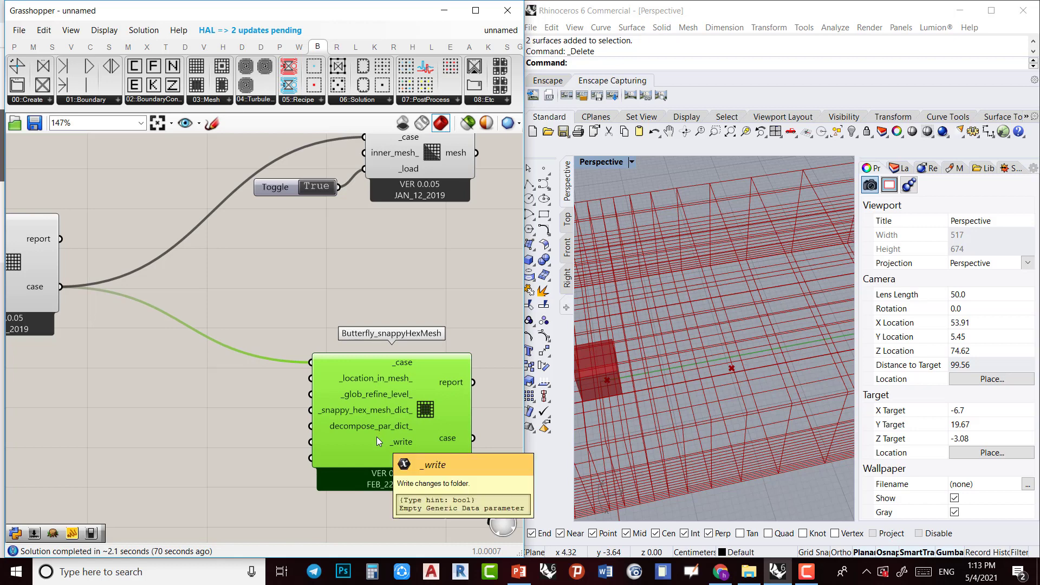
Add a Butterfly_snappyHexMeshDict component below blockMesh and connect its output to the _snappy_hex_mesh_dict_ input of snappyHexMesh
{"action": "left_click", "coordinate": [225, 102]}
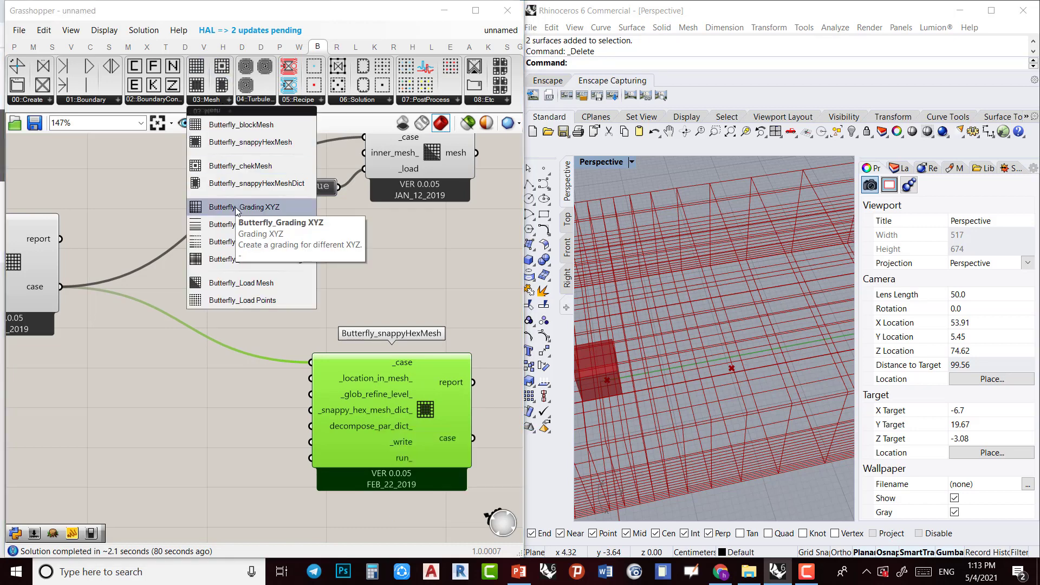
{"action": "left_click", "coordinate": [266, 184]}
{"action": "left_click", "coordinate": [179, 435]}
{"action": "right_click_drag", "start_coordinate": [243, 367], "coordinate": [274, 232]}
{"action": "left_click_drag", "start_coordinate": [248, 340], "coordinate": [209, 409]}
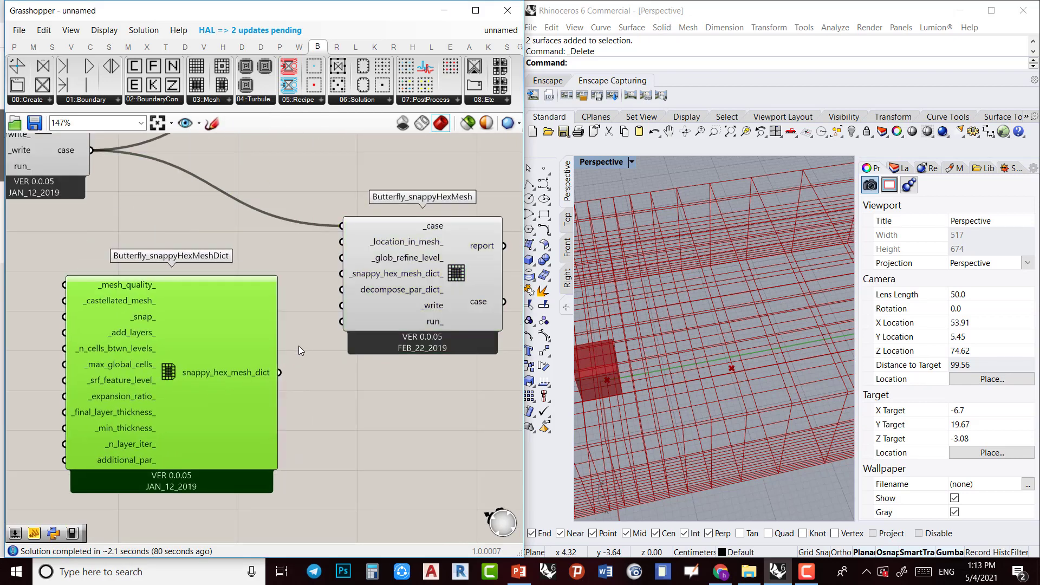
{"action": "left_click_drag", "start_coordinate": [282, 372], "coordinate": [341, 274]}
Spread the snappyHexMeshDict and snappyHexMesh components farther apart on the canvas
{"action": "left_click_drag", "start_coordinate": [179, 401], "coordinate": [142, 374]}
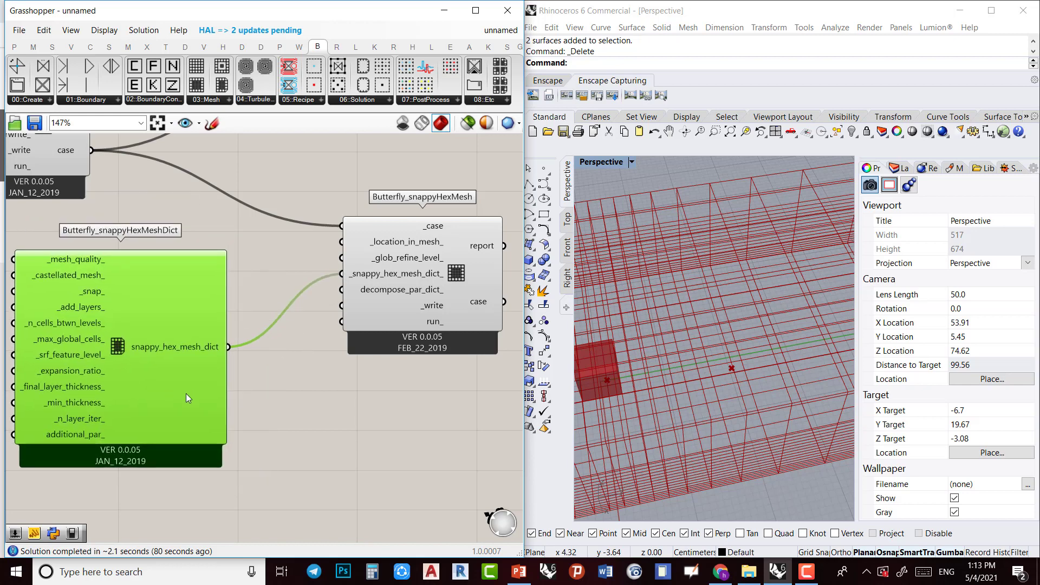
{"action": "right_click_drag", "start_coordinate": [145, 404], "coordinate": [193, 371]}
{"action": "left_click_drag", "start_coordinate": [192, 370], "coordinate": [78, 355]}
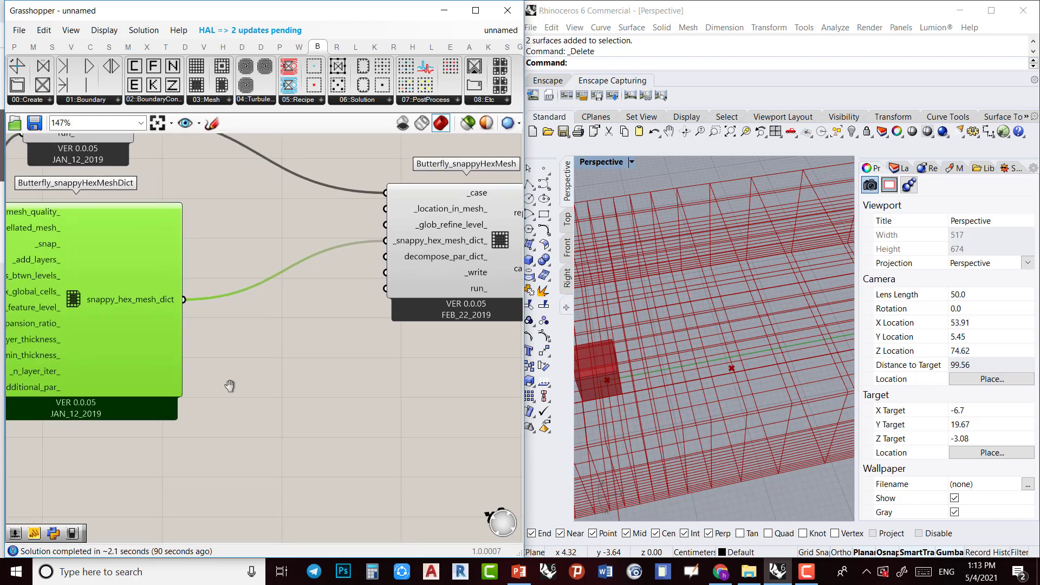
{"action": "right_click_drag", "start_coordinate": [230, 384], "coordinate": [286, 400]}
{"action": "left_click_drag", "start_coordinate": [166, 384], "coordinate": [106, 387]}
{"action": "right_click_drag", "start_coordinate": [374, 380], "coordinate": [240, 397]}
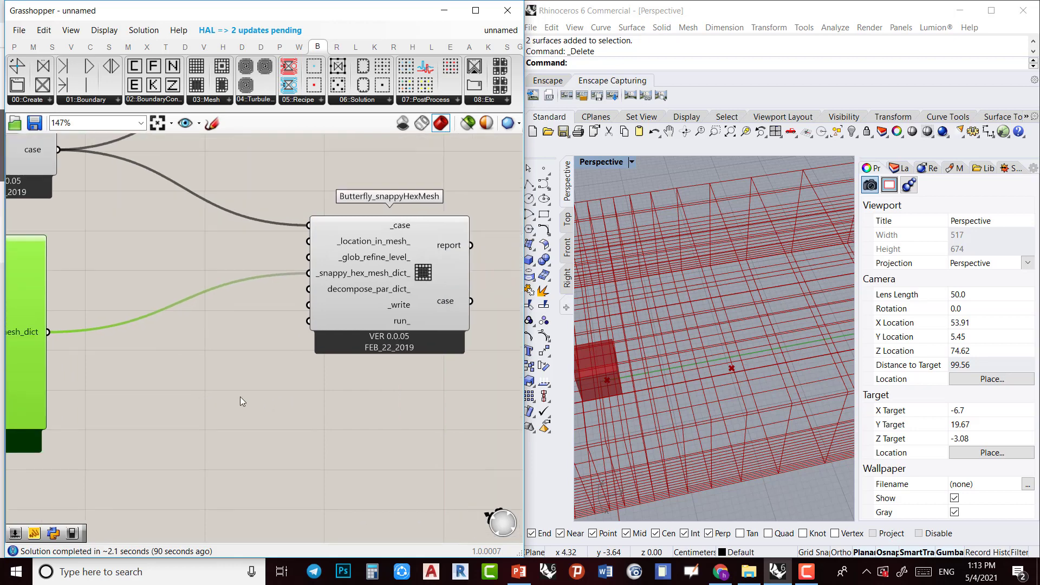
{"action": "left_click_drag", "start_coordinate": [366, 316], "coordinate": [400, 324]}
Add two Boolean Toggles below snappyHexMesh and connect them to its _write and run_ inputs
{"action": "left_click_drag", "start_coordinate": [214, 391], "coordinate": [220, 393]}
{"action": "double_click", "coordinate": [225, 397]}
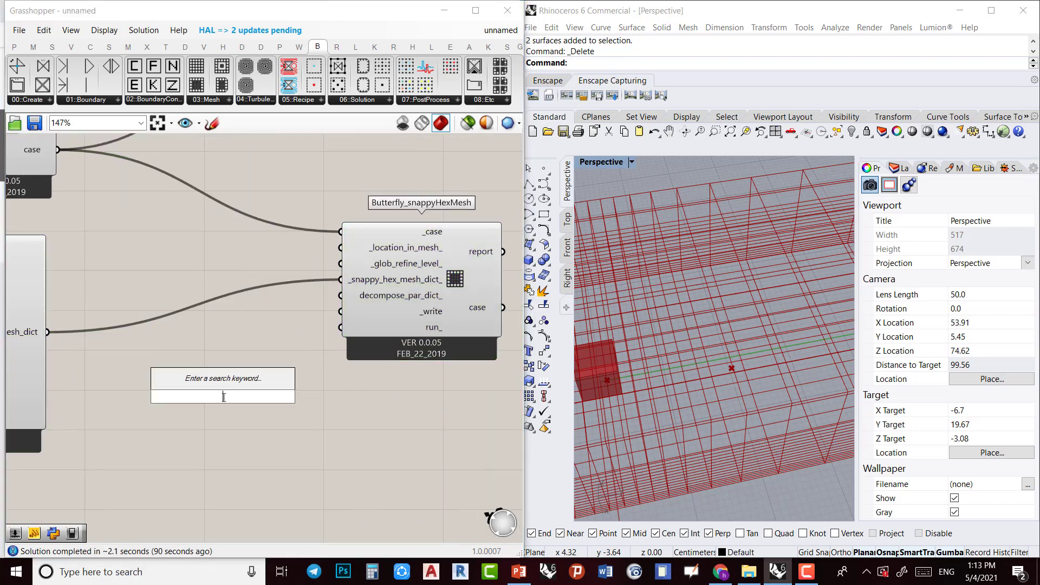
{"action": "type", "text": "togg"}
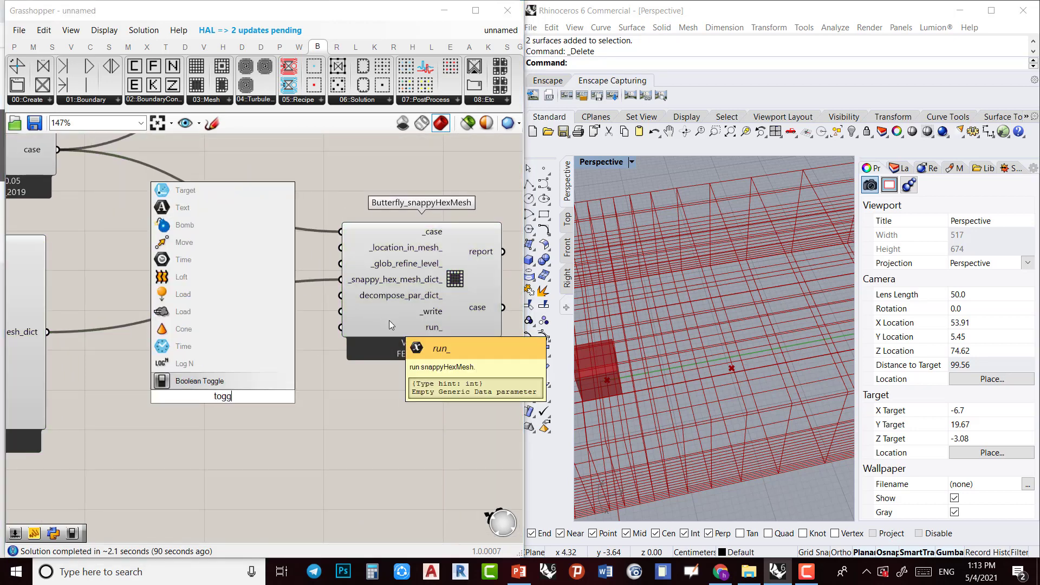
{"action": "left_click", "coordinate": [268, 379]}
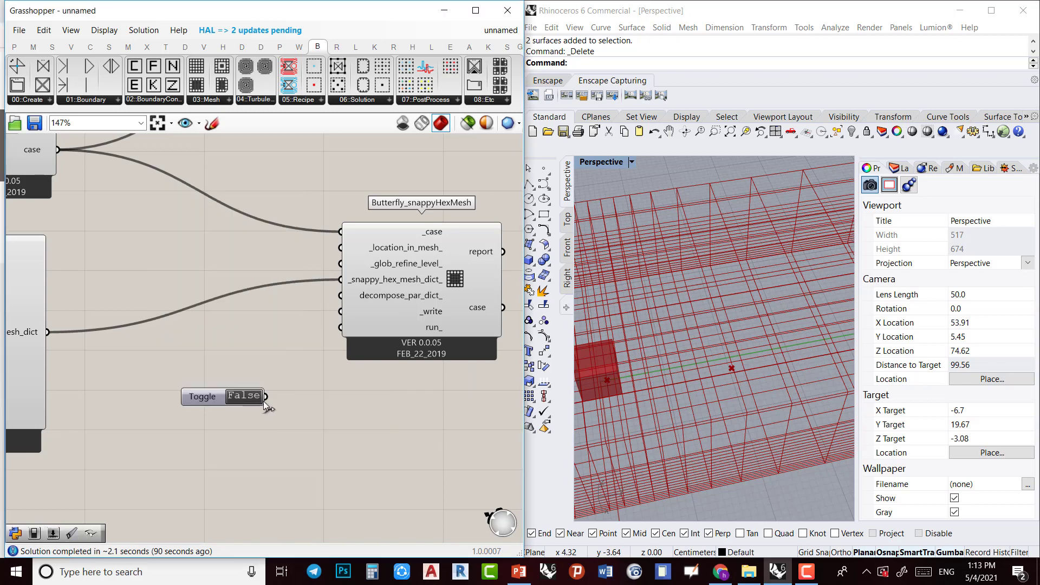
{"action": "left_click_drag", "start_coordinate": [259, 375], "coordinate": [211, 438]}
{"action": "key", "text": "ctrl+c"}
{"action": "key", "text": "ctrl+v"}
{"action": "left_click_drag", "start_coordinate": [266, 397], "coordinate": [340, 311]}
{"action": "left_click_drag", "start_coordinate": [320, 351], "coordinate": [341, 327]}
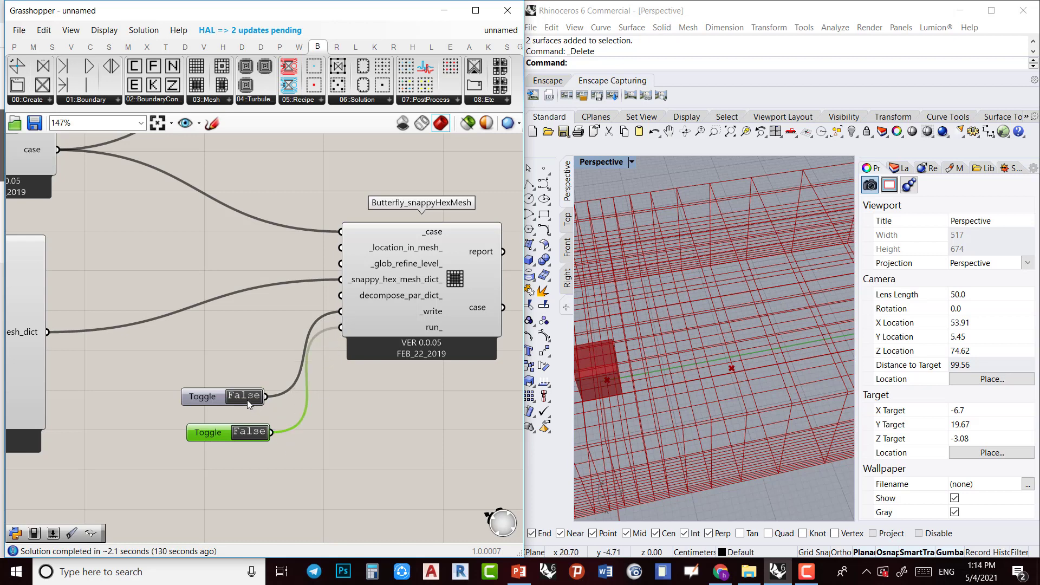
Set both snappyHexMesh toggles to True to write and run the refinement
{"action": "right_click_drag", "start_coordinate": [324, 403], "coordinate": [352, 441]}
{"action": "scroll", "coordinate": [352, 441], "scroll_direction": "down", "scroll_amount": 2}
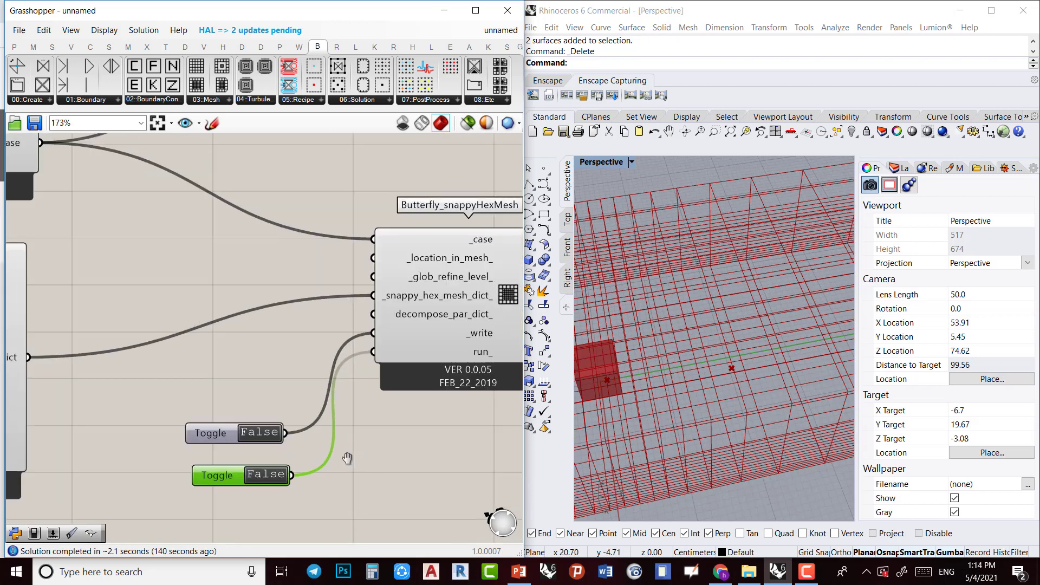
{"action": "scroll", "coordinate": [312, 428], "scroll_direction": "down", "scroll_amount": 1}
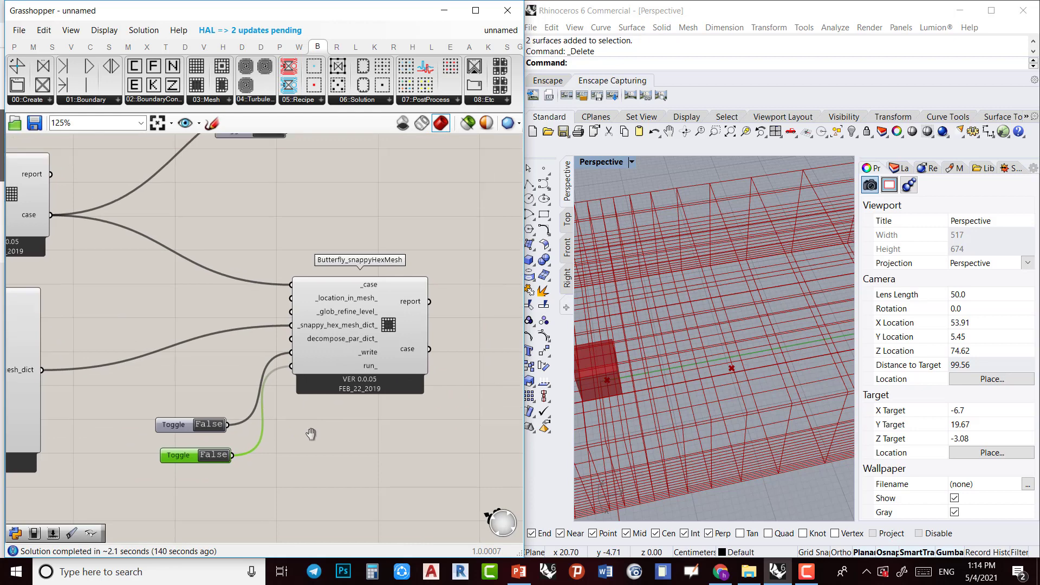
{"action": "right_click_drag", "start_coordinate": [355, 395], "coordinate": [319, 417]}
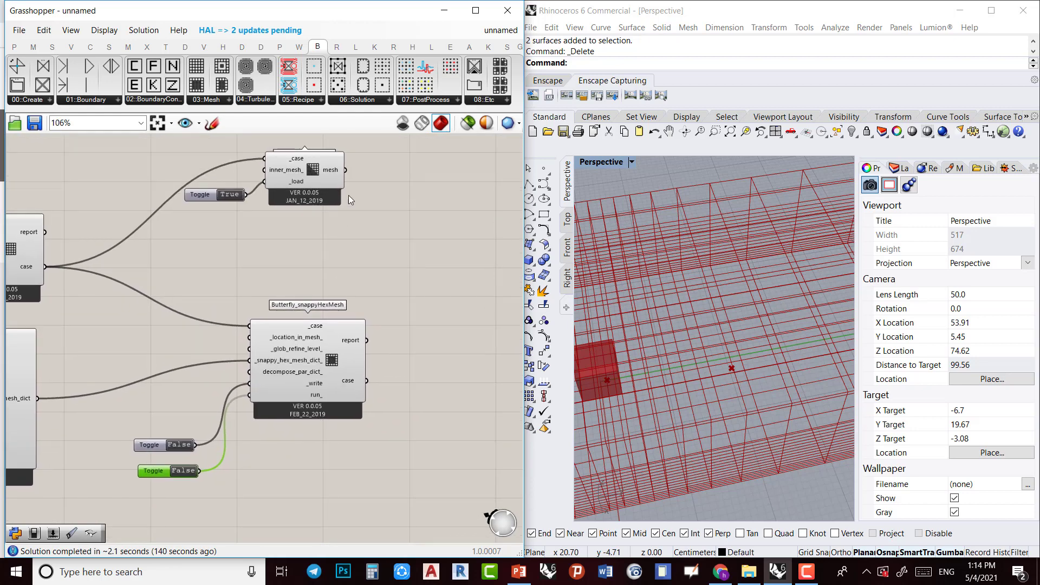
{"action": "right_click_drag", "start_coordinate": [274, 453], "coordinate": [278, 429]}
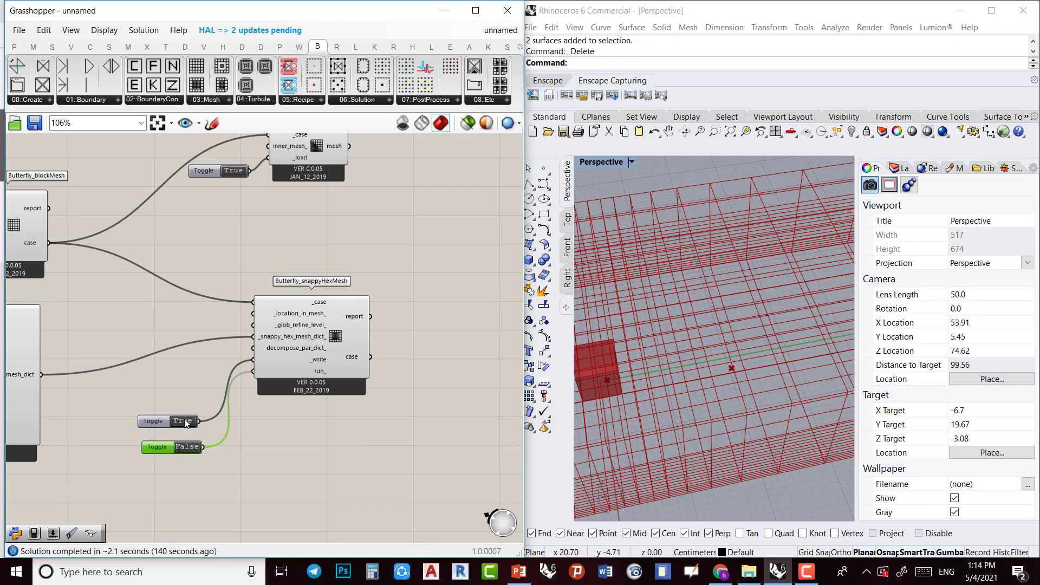
{"action": "left_click", "coordinate": [157, 421]}
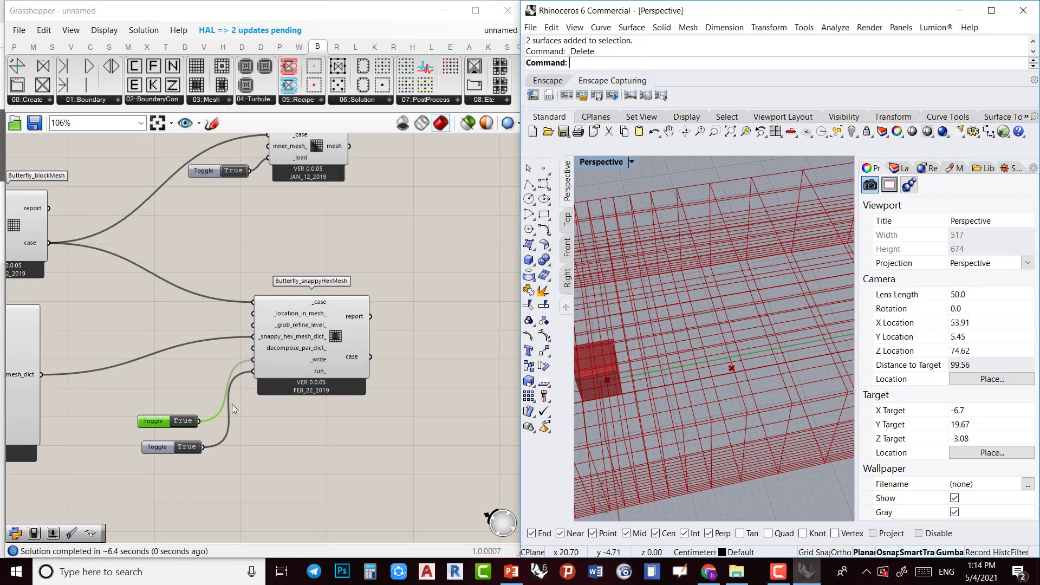
Move the Load Mesh component and its toggle past snappyHexMesh and connect the snappyHexMesh case output to its _case input
{"action": "right_click_drag", "start_coordinate": [379, 210], "coordinate": [351, 277]}
{"action": "scroll", "coordinate": [704, 415], "scroll_direction": "down", "scroll_amount": 6}
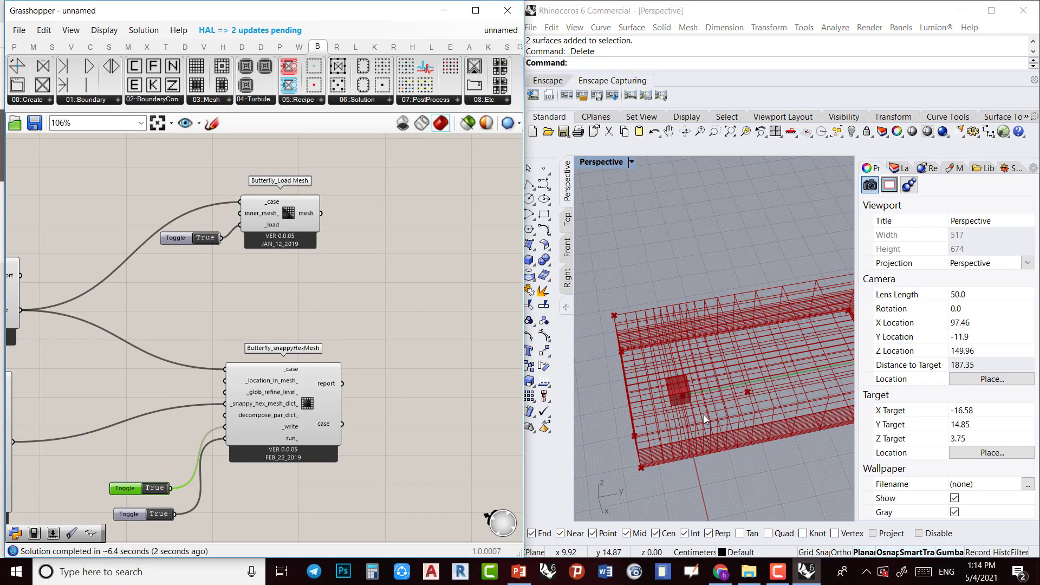
{"action": "mouse_move", "coordinate": [704, 414]}
{"action": "right_mouse_down"}
{"action": "mouse_move", "coordinate": [735, 411]}
{"action": "mouse_move", "coordinate": [718, 414]}
{"action": "right_mouse_up"}
{"action": "scroll", "coordinate": [734, 410], "scroll_direction": "up", "scroll_amount": 8}
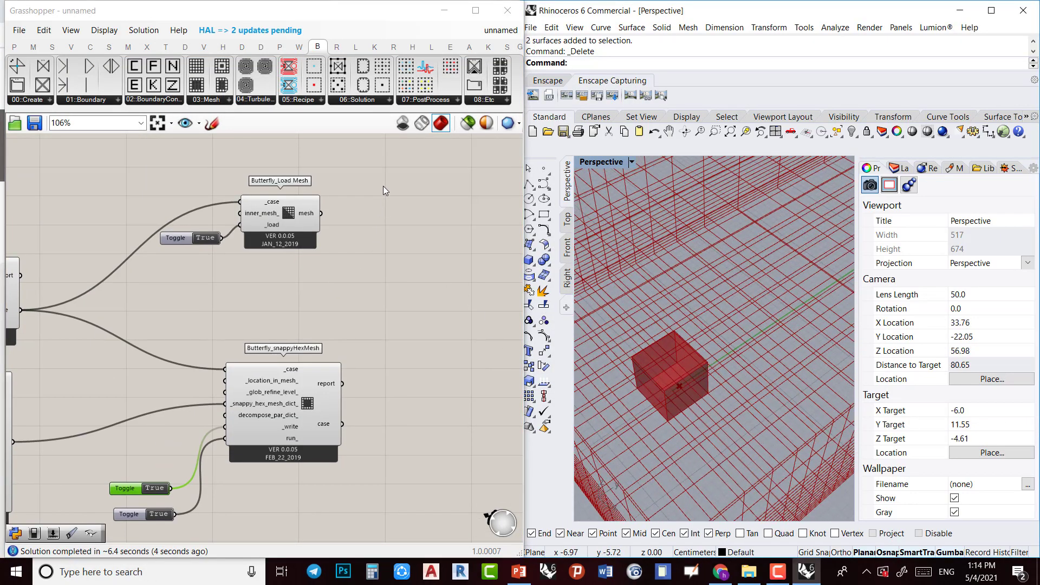
{"action": "left_click_drag", "start_coordinate": [383, 186], "coordinate": [193, 252]}
{"action": "left_click_drag", "start_coordinate": [315, 241], "coordinate": [480, 280]}
{"action": "right_click_drag", "start_coordinate": [396, 380], "coordinate": [336, 359]}
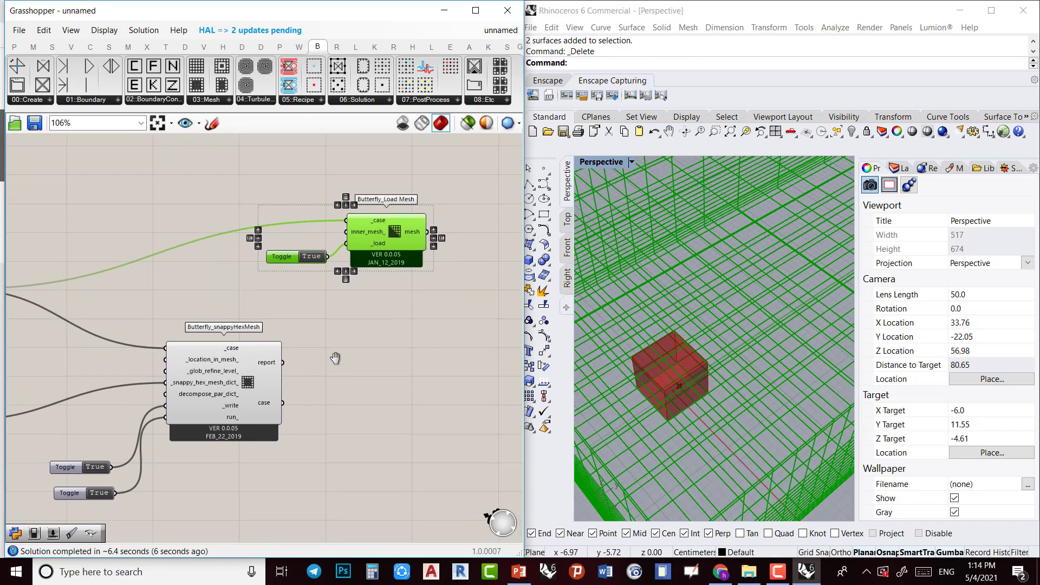
{"action": "left_click_drag", "start_coordinate": [283, 403], "coordinate": [348, 219]}
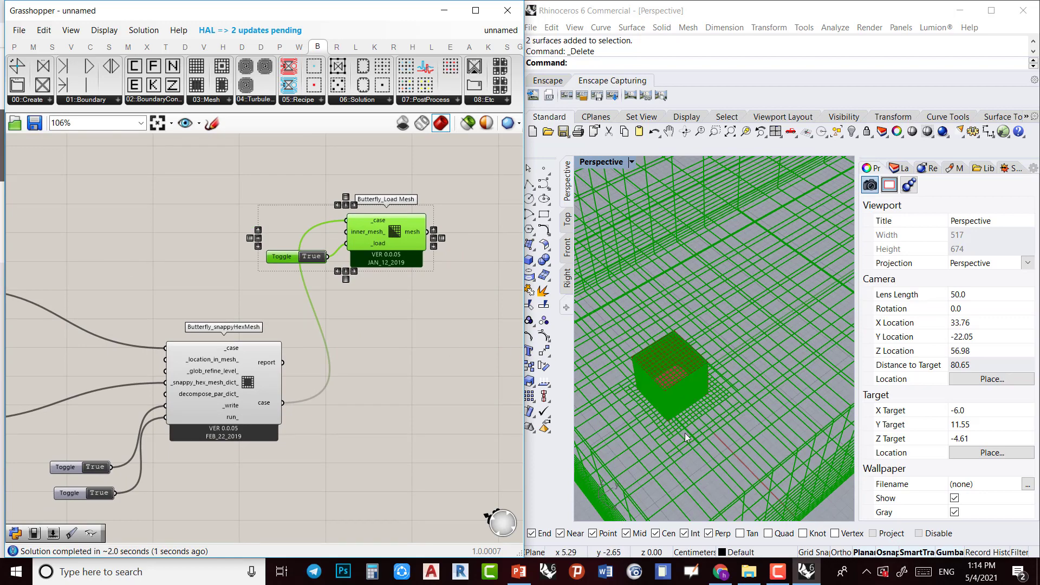
Examine the refined mesh cells around the cube in the Perspective viewport
{"action": "scroll", "coordinate": [685, 432], "scroll_direction": "down", "scroll_amount": 6}
{"action": "left_click", "coordinate": [759, 466]}
{"action": "left_click", "coordinate": [492, 440]}
{"action": "scroll", "coordinate": [700, 440], "scroll_direction": "up", "scroll_amount": 4}
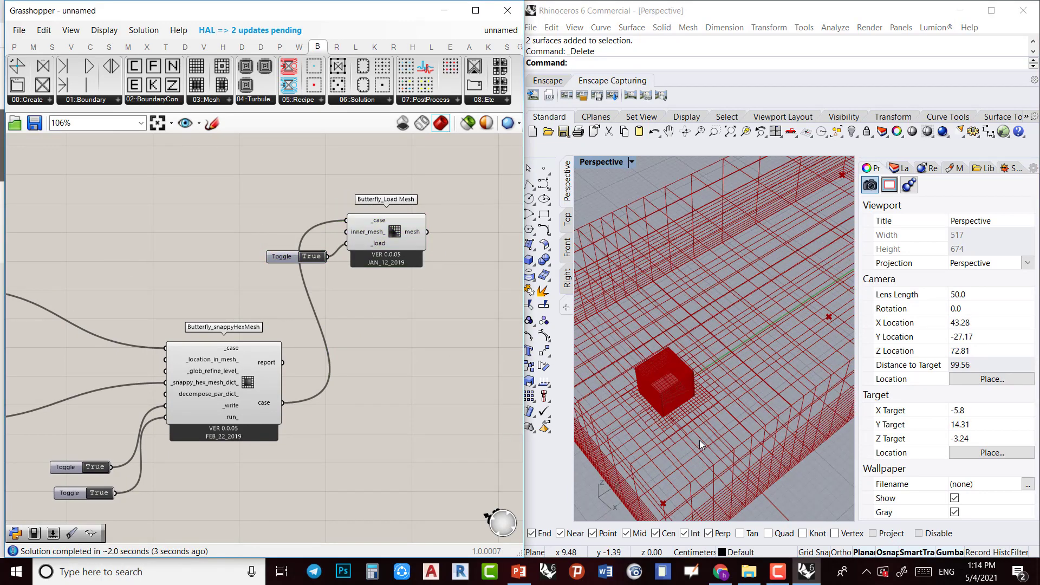
{"action": "scroll", "coordinate": [699, 441], "scroll_direction": "up", "scroll_amount": 2}
{"action": "right_click_drag", "start_coordinate": [645, 403], "coordinate": [717, 401]}
{"action": "scroll", "coordinate": [723, 369], "scroll_direction": "up", "scroll_amount": 10}
{"action": "scroll", "coordinate": [679, 378], "scroll_direction": "down", "scroll_amount": 4}
{"action": "scroll", "coordinate": [629, 413], "scroll_direction": "down", "scroll_amount": 2}
{"action": "scroll", "coordinate": [349, 308], "scroll_direction": "down", "scroll_amount": 3}
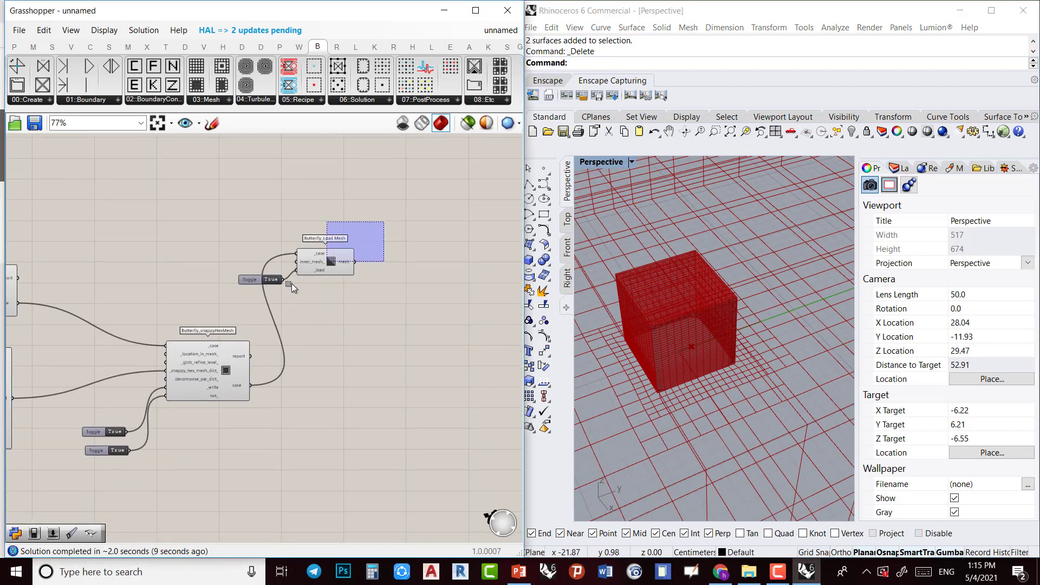
Move the Load Mesh component and its toggle down beside the case output of snappyHexMesh
{"action": "left_click_drag", "start_coordinate": [291, 283], "coordinate": [280, 391]}
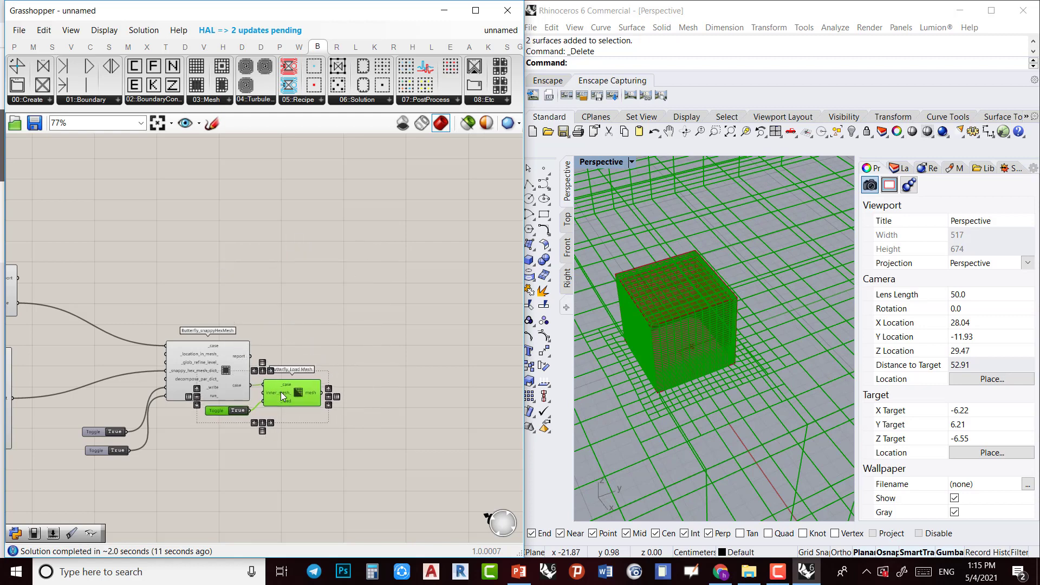
{"action": "left_click", "coordinate": [410, 336]}
Add a Butterfly_Solution component beyond the snappyHexMesh and Load Mesh components
{"action": "scroll", "coordinate": [360, 310], "scroll_direction": "down", "scroll_amount": 4}
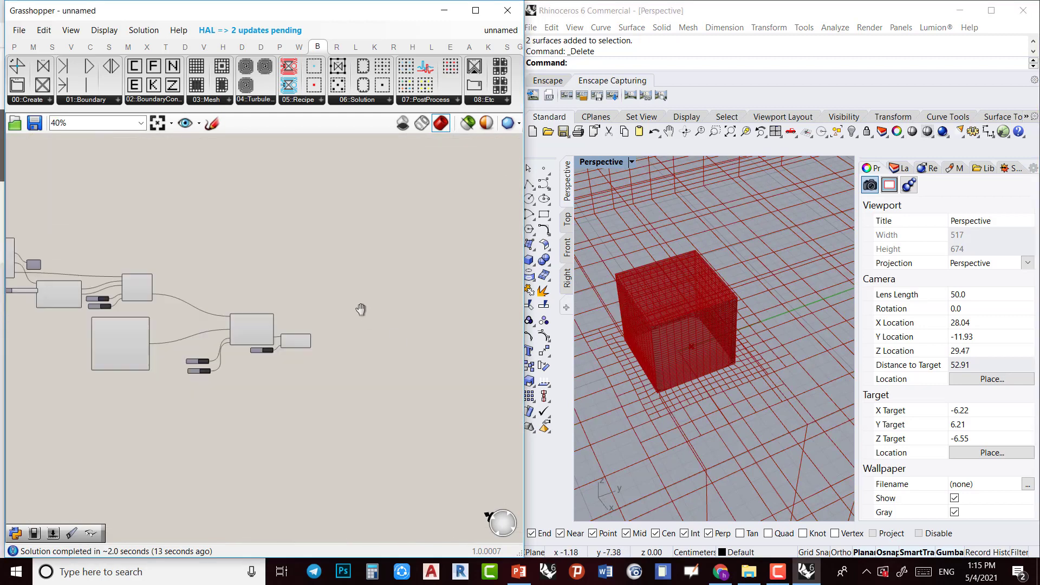
{"action": "scroll", "coordinate": [336, 316], "scroll_direction": "up", "scroll_amount": 4}
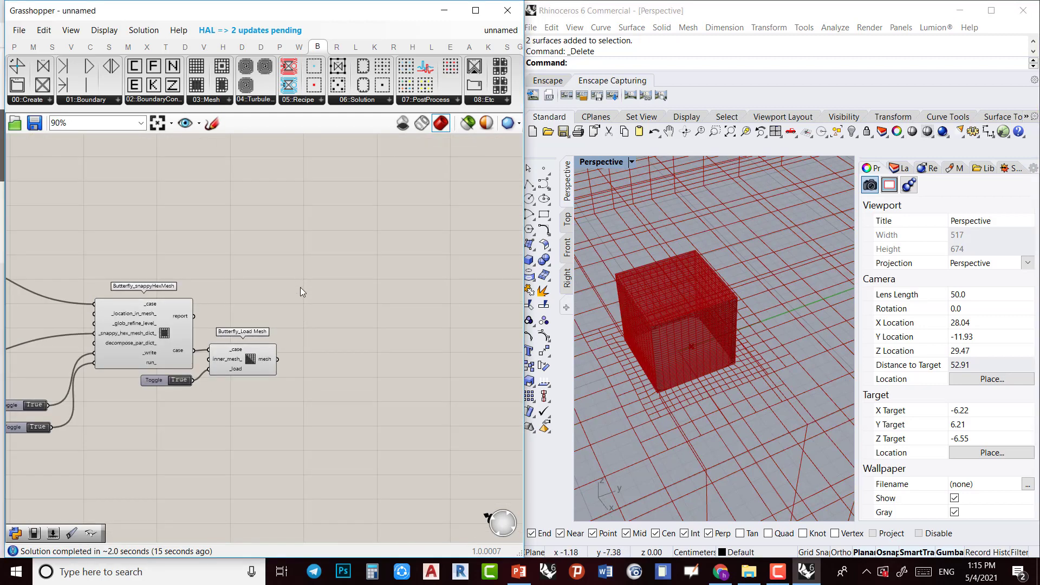
{"action": "scroll", "coordinate": [304, 307], "scroll_direction": "up", "scroll_amount": 2}
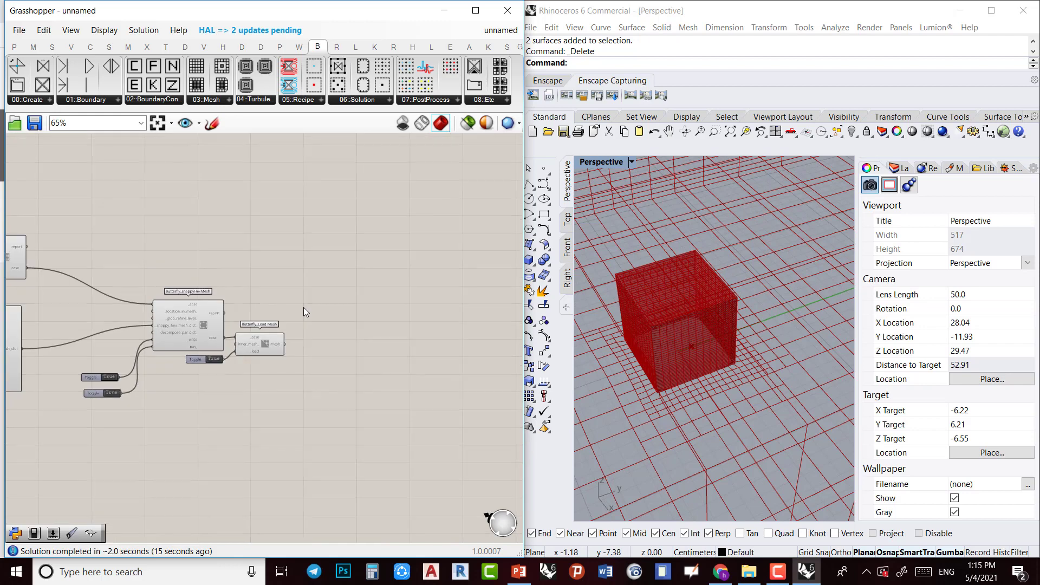
{"action": "left_click", "coordinate": [357, 101]}
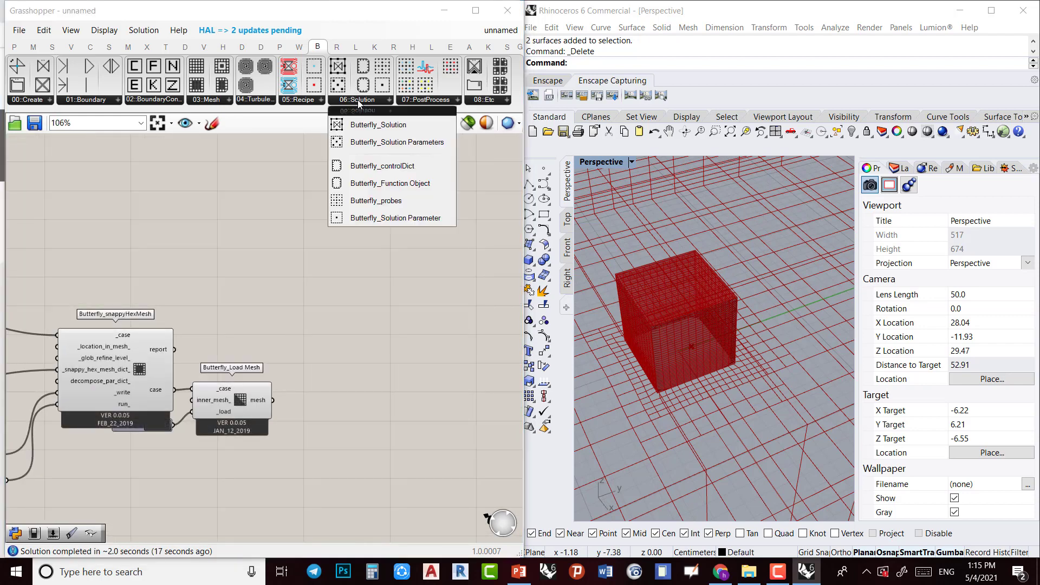
{"action": "left_click", "coordinate": [371, 132]}
{"action": "left_click", "coordinate": [397, 320]}
{"action": "scroll", "coordinate": [373, 406], "scroll_direction": "down", "scroll_amount": 1}
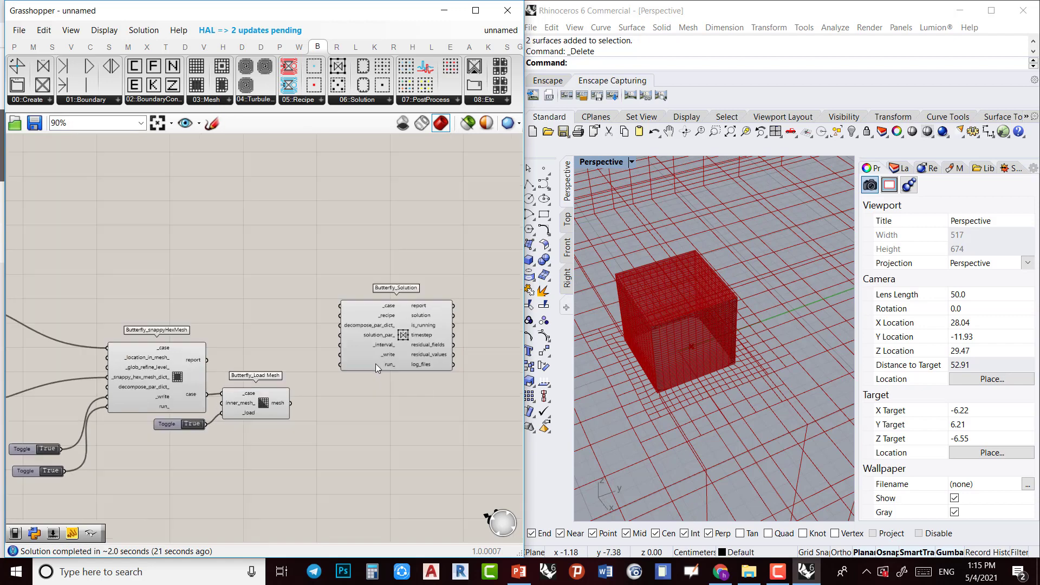
Move the Load Mesh component and its toggle above the snappyHexMesh and Solution components
{"action": "left_click_drag", "start_coordinate": [277, 362], "coordinate": [184, 457]}
{"action": "scroll", "coordinate": [236, 374], "scroll_direction": "up", "scroll_amount": 1}
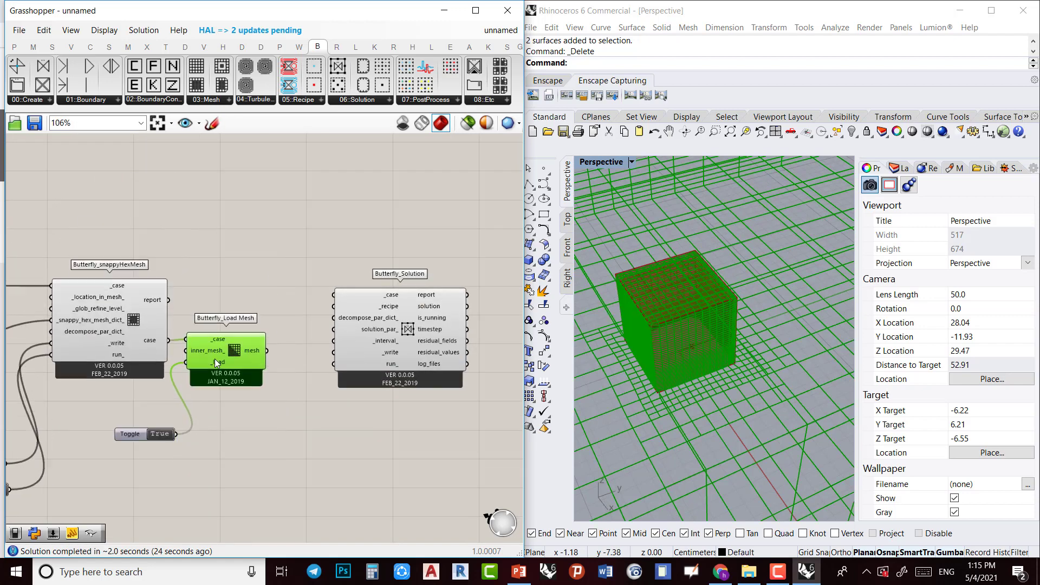
{"action": "key", "text": "ctrl+z"}
{"action": "left_click", "coordinate": [270, 379]}
{"action": "left_click_drag", "start_coordinate": [249, 370], "coordinate": [295, 213]}
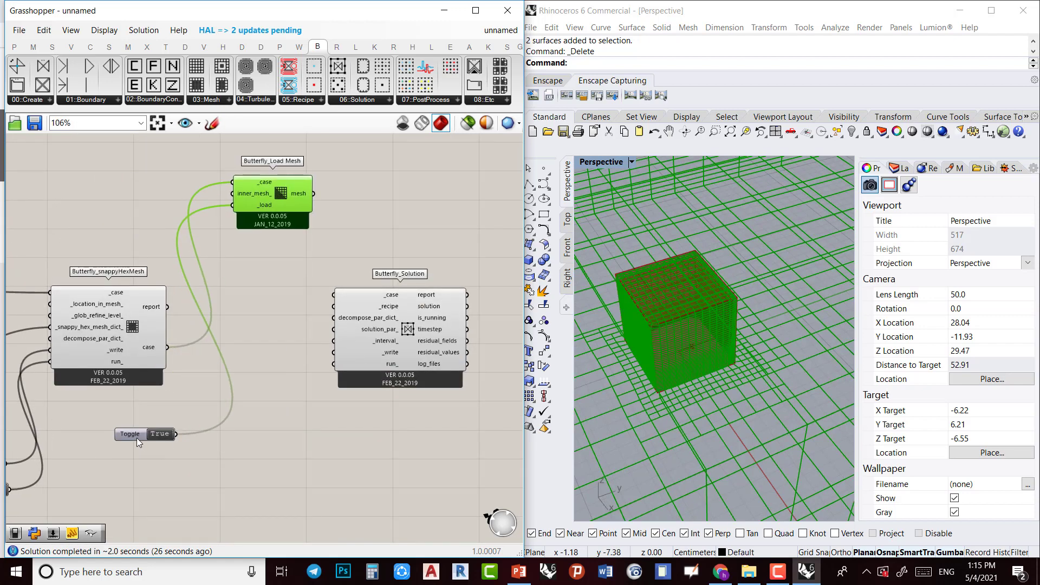
{"action": "left_click_drag", "start_coordinate": [136, 438], "coordinate": [143, 222]}
{"action": "scroll", "coordinate": [261, 325], "scroll_direction": "up", "scroll_amount": 2}
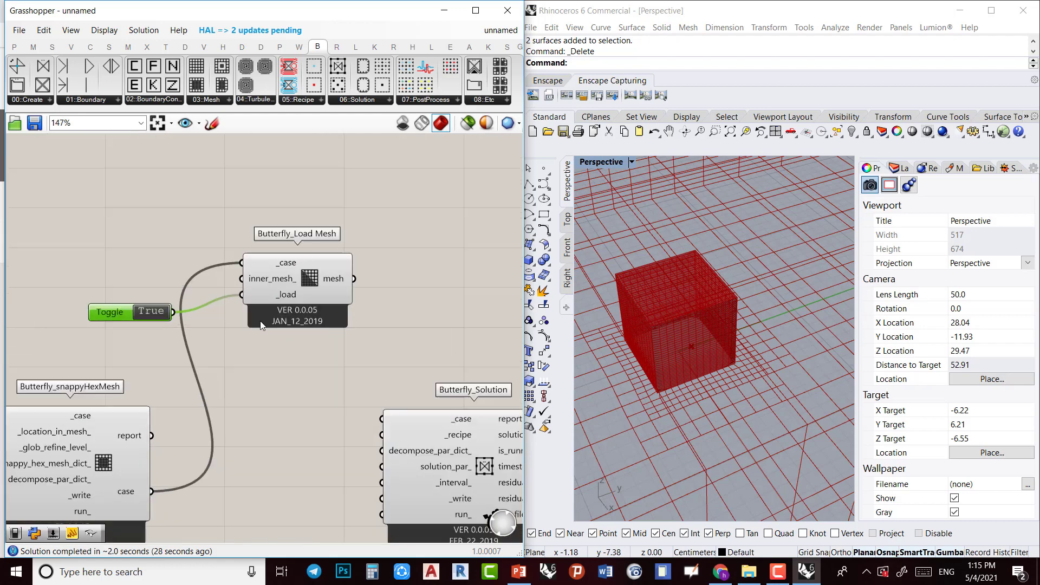
Set the Load Mesh component's toggle to False to stop displaying the mesh
{"action": "double_click", "coordinate": [152, 311]}
{"action": "scroll", "coordinate": [262, 357], "scroll_direction": "down", "scroll_amount": 2}
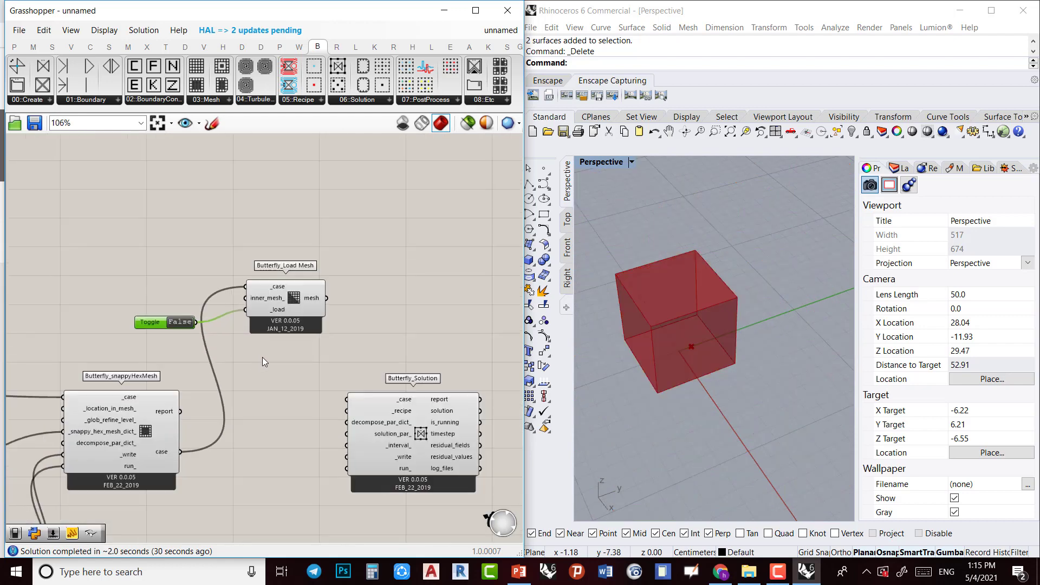
{"action": "scroll", "coordinate": [281, 299], "scroll_direction": "down", "scroll_amount": 1}
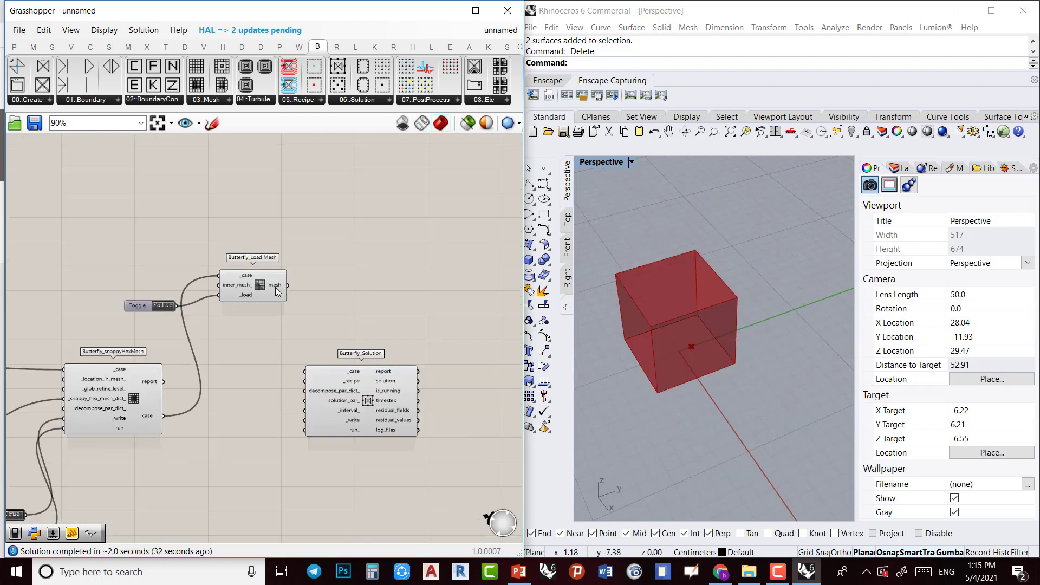
{"action": "left_click", "coordinate": [264, 297]}
{"action": "scroll", "coordinate": [358, 410], "scroll_direction": "up", "scroll_amount": 2}
Wire the case output of snappyHexMesh to the Solution component's _case input and move Solution further from snappyHexMesh
{"action": "left_click_drag", "start_coordinate": [300, 366], "coordinate": [285, 422]}
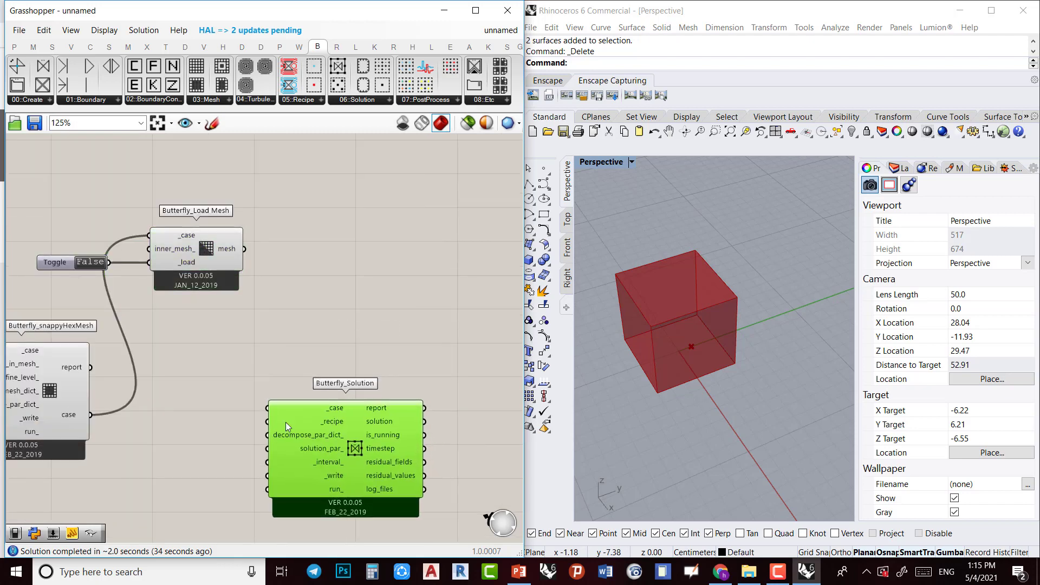
{"action": "right_click_drag", "start_coordinate": [233, 419], "coordinate": [271, 359]}
{"action": "left_click_drag", "start_coordinate": [132, 355], "coordinate": [308, 347]}
{"action": "left_click_drag", "start_coordinate": [401, 428], "coordinate": [452, 428]}
{"action": "left_click", "coordinate": [290, 204]}
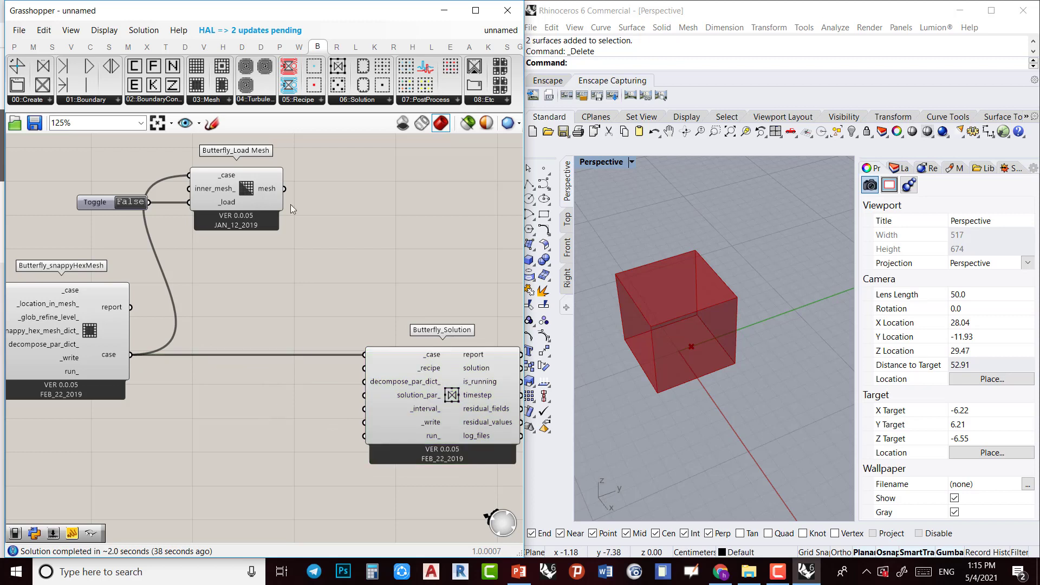
Add a Butterfly_Steady Incompressible Recipe, wire its recipe output to Solution's _recipe input, and place it below snappyHexMesh
{"action": "left_click", "coordinate": [303, 100]}
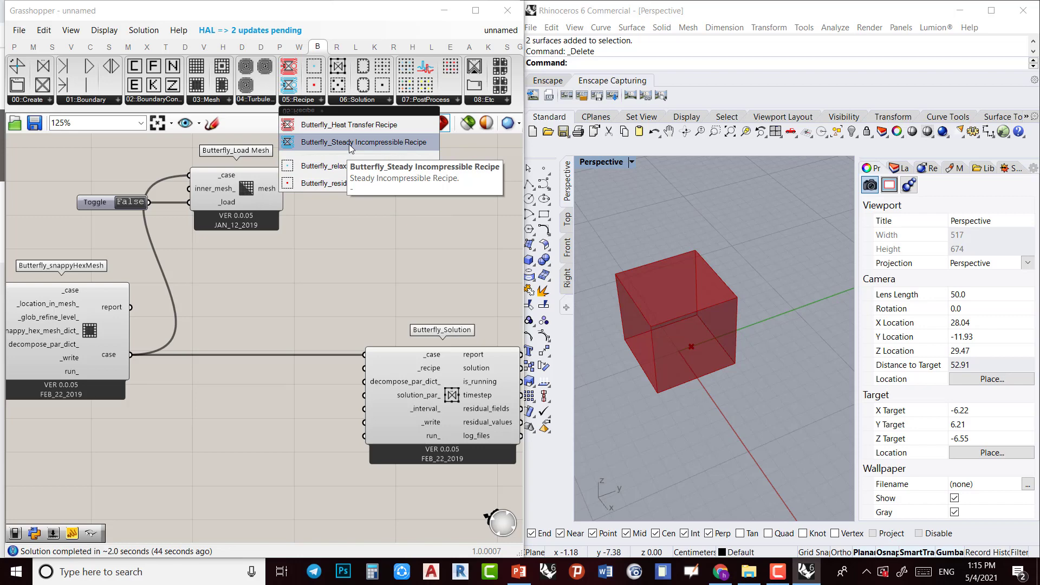
{"action": "left_click_drag", "start_coordinate": [350, 144], "coordinate": [241, 428]}
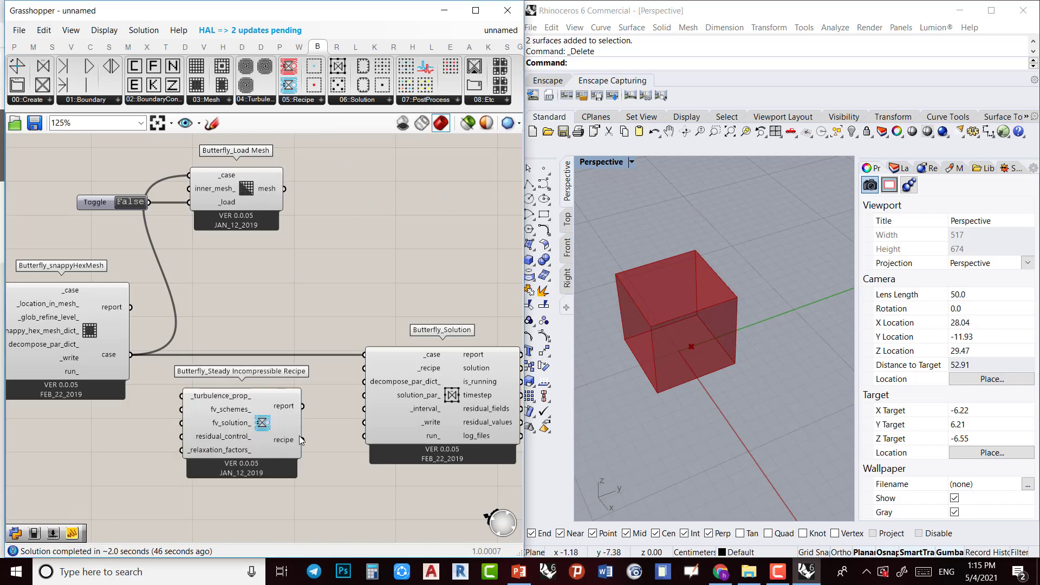
{"action": "left_click_drag", "start_coordinate": [302, 439], "coordinate": [364, 368]}
{"action": "left_click_drag", "start_coordinate": [245, 424], "coordinate": [112, 443]}
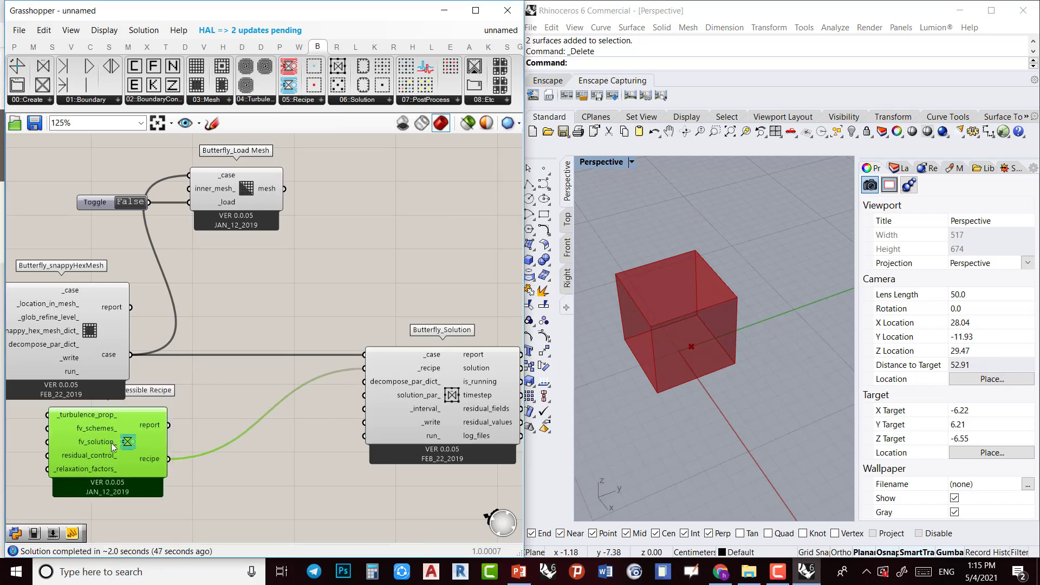
{"action": "right_click_drag", "start_coordinate": [406, 413], "coordinate": [350, 394]}
{"action": "left_click", "coordinate": [362, 398]}
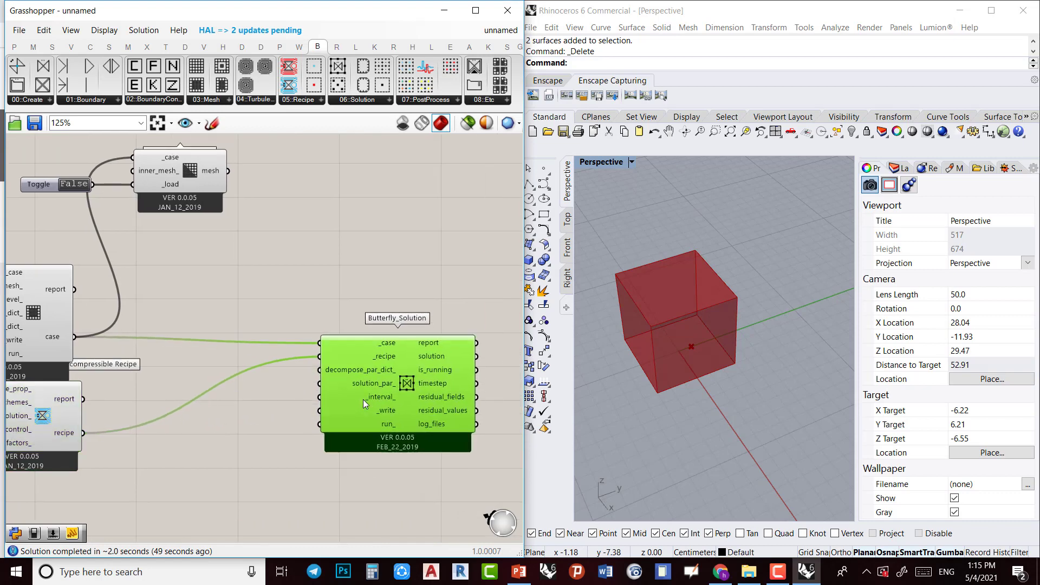
{"action": "left_click_drag", "start_coordinate": [363, 398], "coordinate": [363, 396]}
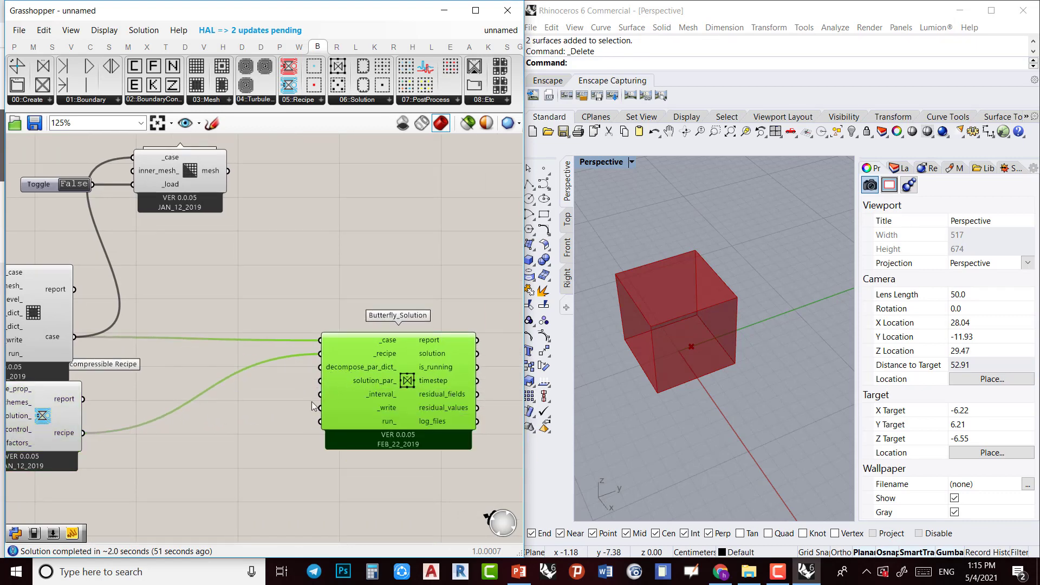
{"action": "left_click", "coordinate": [266, 407]}
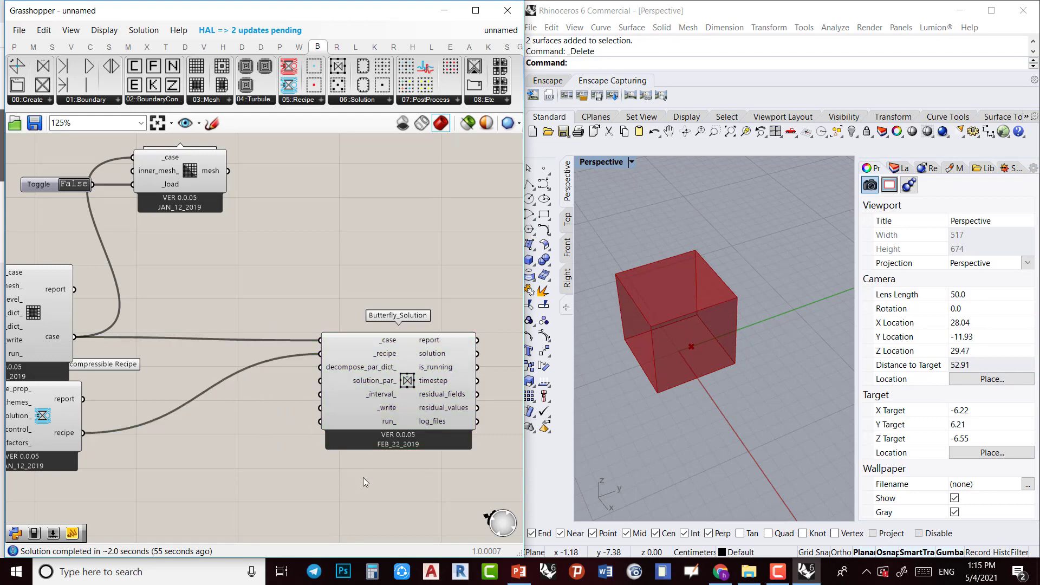
Add a Butterfly_Solution Parameters component, wire it to Solution's solution_par_ input, and position it below the recipe wire
{"action": "right_click_drag", "start_coordinate": [363, 478], "coordinate": [397, 396]}
{"action": "scroll", "coordinate": [410, 288], "scroll_direction": "up", "scroll_amount": 2}
{"action": "scroll", "coordinate": [382, 320], "scroll_direction": "down", "scroll_amount": 3}
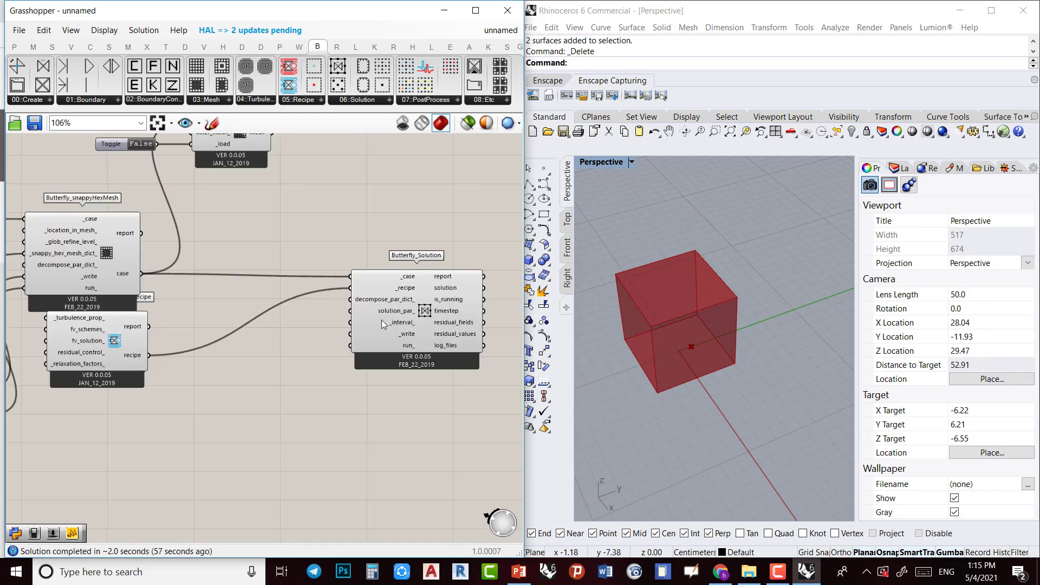
{"action": "scroll", "coordinate": [381, 319], "scroll_direction": "up", "scroll_amount": 3}
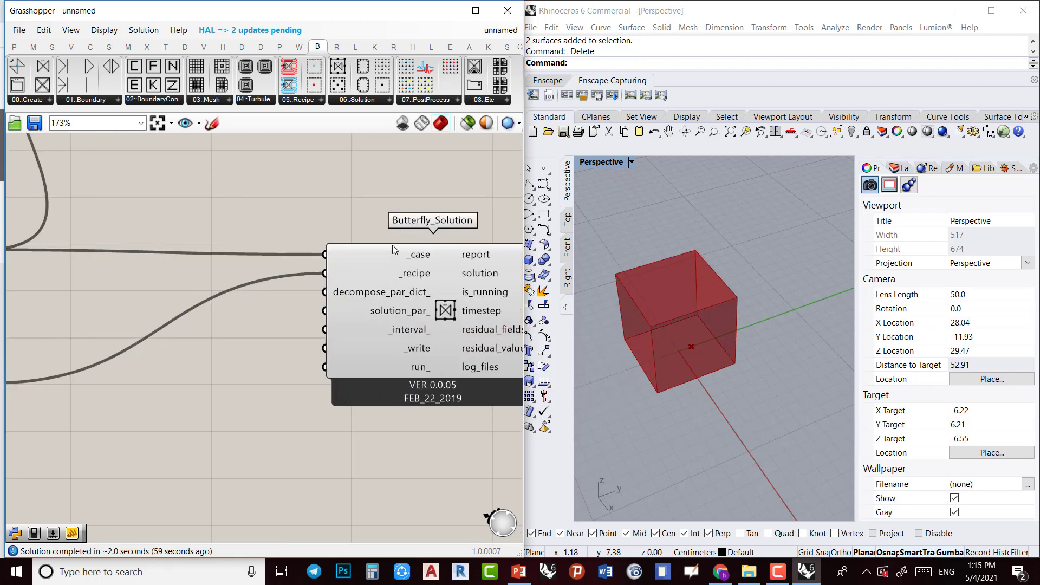
{"action": "left_click", "coordinate": [379, 100]}
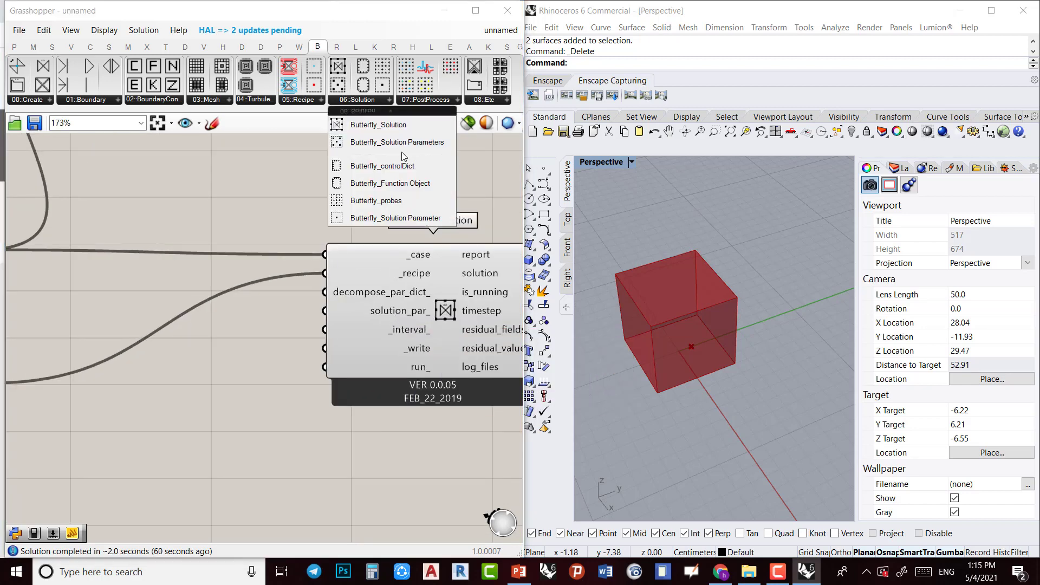
{"action": "left_click_drag", "start_coordinate": [401, 142], "coordinate": [312, 266]}
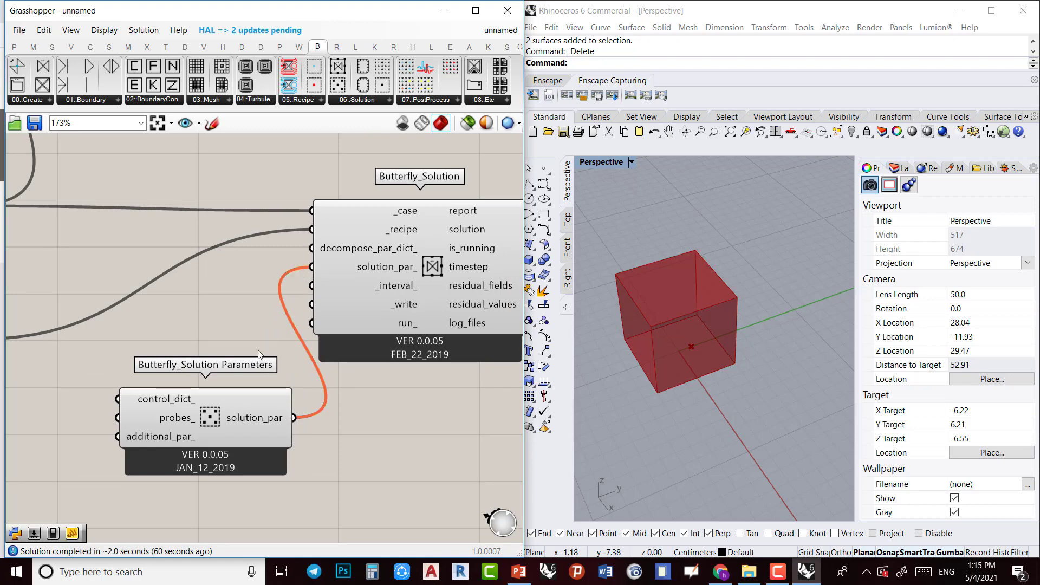
{"action": "right_click_drag", "start_coordinate": [248, 369], "coordinate": [401, 293]}
{"action": "left_click_drag", "start_coordinate": [348, 340], "coordinate": [265, 365]}
{"action": "scroll", "coordinate": [385, 331], "scroll_direction": "down", "scroll_amount": 3}
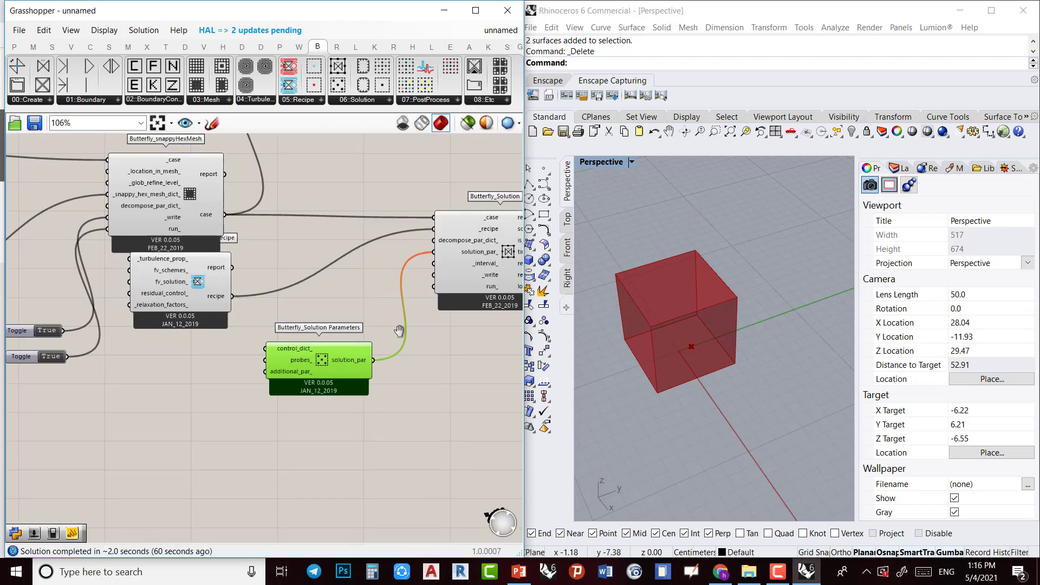
{"action": "right_click_drag", "start_coordinate": [399, 332], "coordinate": [404, 299]}
{"action": "scroll", "coordinate": [312, 366], "scroll_direction": "up", "scroll_amount": 3}
{"action": "scroll", "coordinate": [312, 366], "scroll_direction": "up", "scroll_amount": 1}
{"action": "right_click_drag", "start_coordinate": [313, 381], "coordinate": [296, 410]}
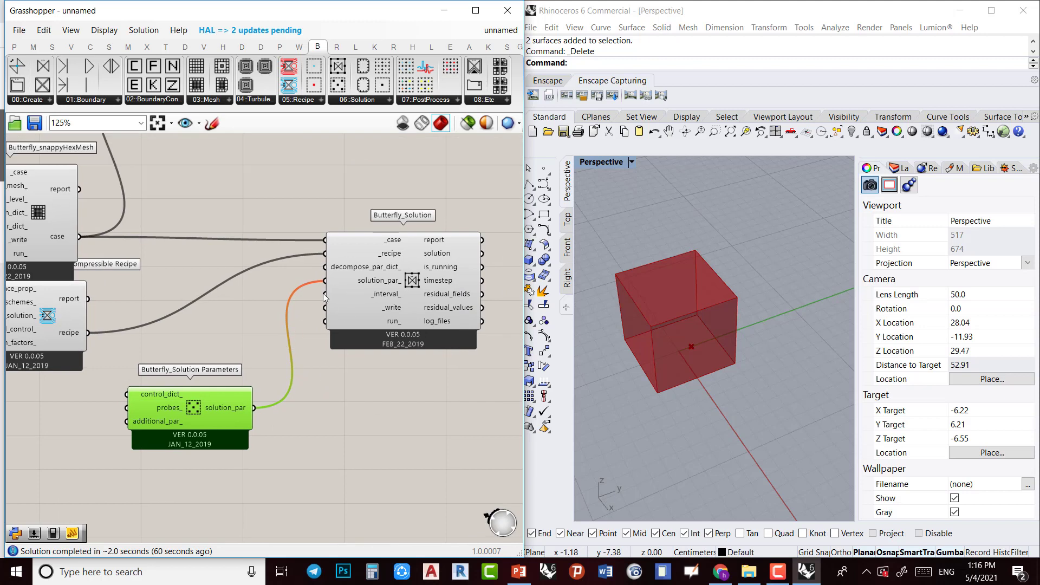
{"action": "left_click_drag", "start_coordinate": [171, 420], "coordinate": [184, 428]}
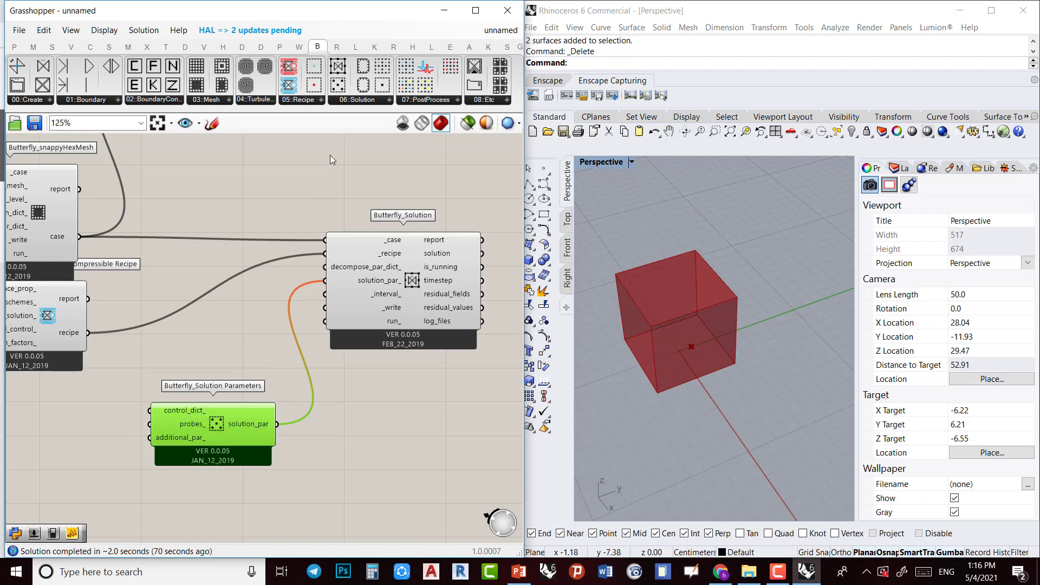
Add a Butterfly_controlDict component below the recipe and wire its control_dict output to the Solution Parameters component
{"action": "left_click", "coordinate": [353, 102]}
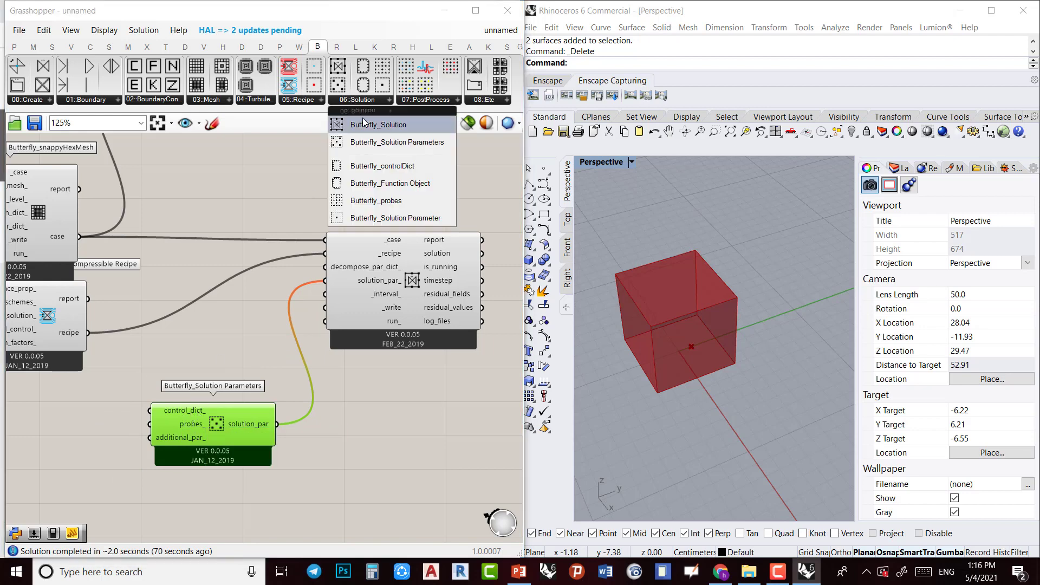
{"action": "left_click", "coordinate": [408, 171]}
{"action": "left_click", "coordinate": [82, 425]}
{"action": "right_click_drag", "start_coordinate": [19, 470], "coordinate": [124, 460]}
{"action": "left_click_drag", "start_coordinate": [125, 460], "coordinate": [70, 490]}
{"action": "left_click_drag", "start_coordinate": [206, 445], "coordinate": [255, 399]}
{"action": "left_click_drag", "start_coordinate": [282, 453], "coordinate": [260, 491]}
{"action": "left_click", "coordinate": [388, 427]}
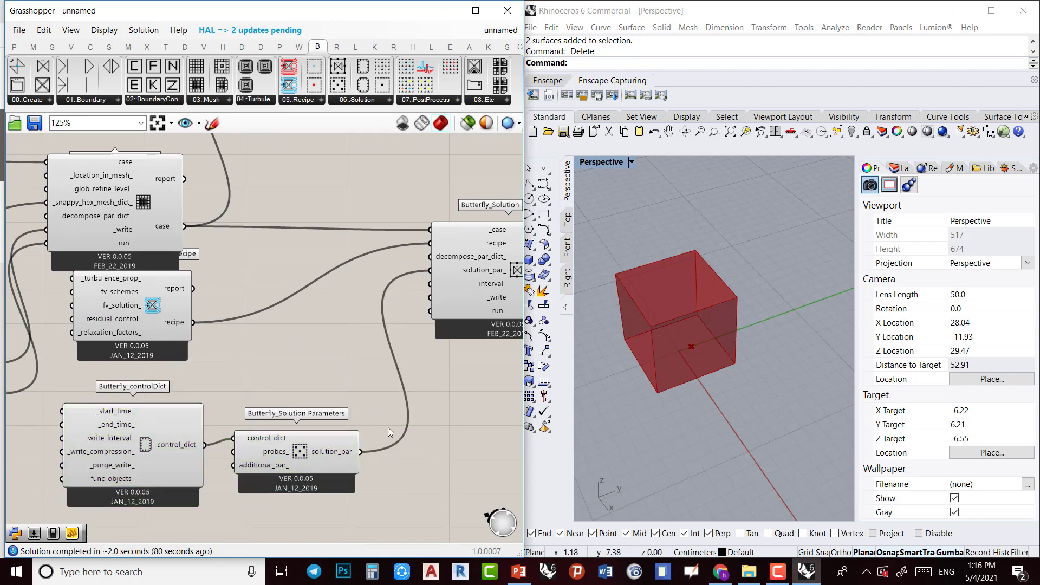
Create a number slider set to 200 and wire it to controlDict's _end_time_ input
{"action": "scroll", "coordinate": [388, 427], "scroll_direction": "down", "scroll_amount": 2}
{"action": "right_click_drag", "start_coordinate": [378, 413], "coordinate": [345, 390]}
{"action": "scroll", "coordinate": [222, 411], "scroll_direction": "up", "scroll_amount": 3}
{"action": "right_click_drag", "start_coordinate": [195, 450], "coordinate": [297, 448]}
{"action": "scroll", "coordinate": [222, 411], "scroll_direction": "up", "scroll_amount": 2}
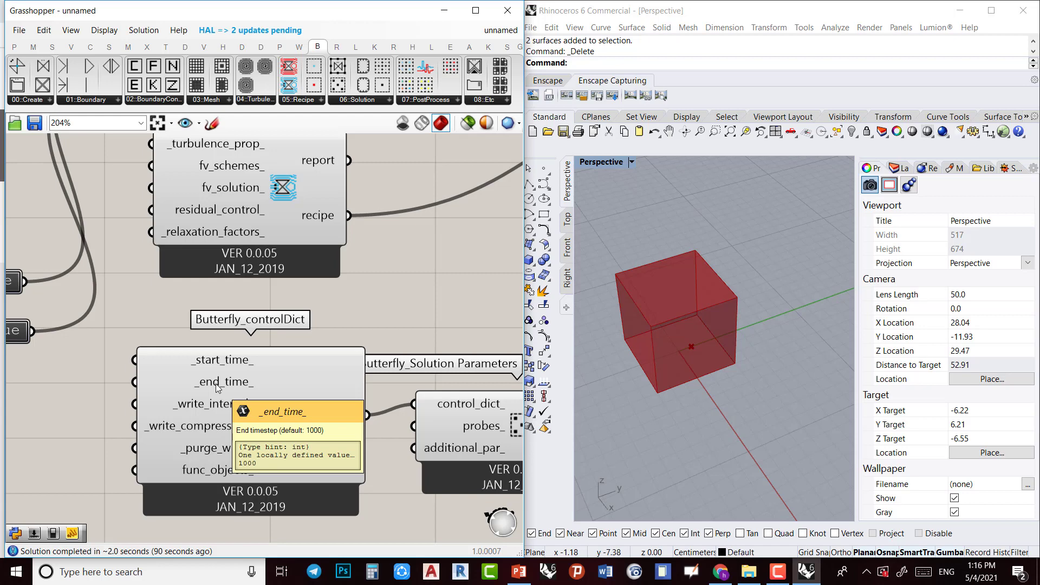
{"action": "scroll", "coordinate": [87, 401], "scroll_direction": "down", "scroll_amount": 3}
{"action": "right_click_drag", "start_coordinate": [78, 397], "coordinate": [174, 398]}
{"action": "scroll", "coordinate": [174, 398], "scroll_direction": "up", "scroll_amount": 4}
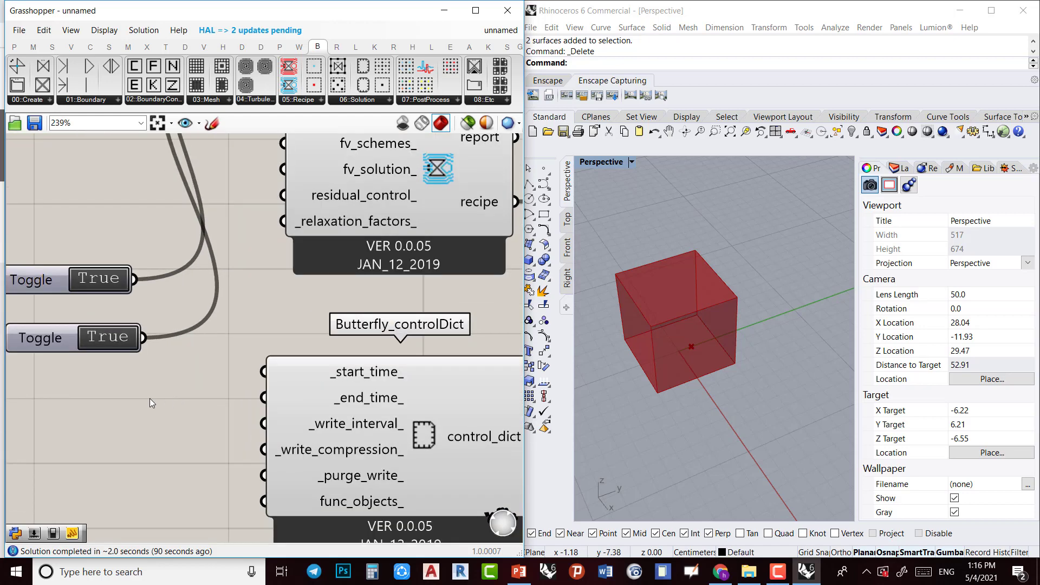
{"action": "double_click", "coordinate": [150, 402]}
{"action": "type", "text": "200"}
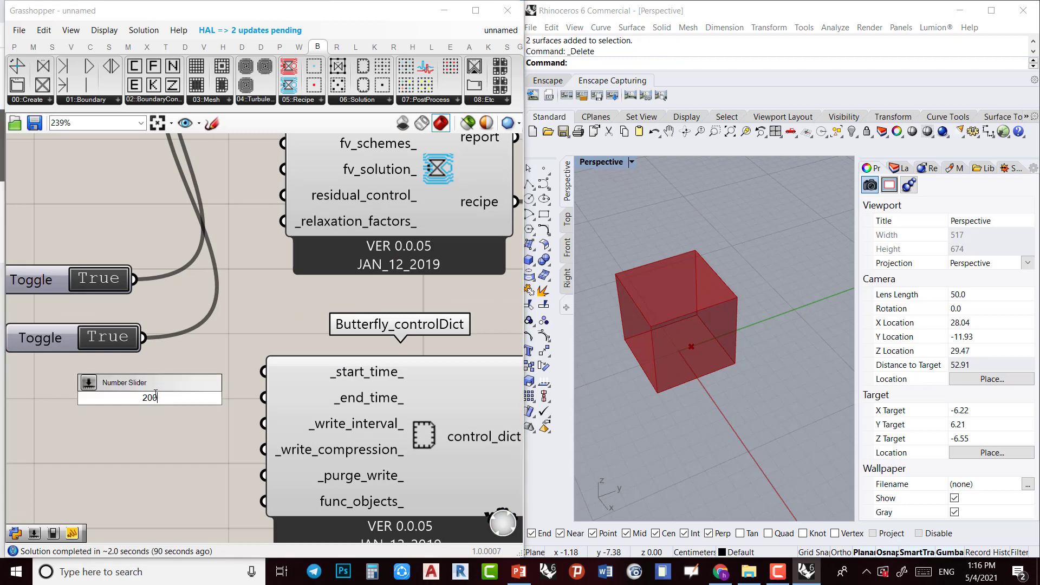
{"action": "key", "text": "Return"}
{"action": "left_click_drag", "start_coordinate": [157, 394], "coordinate": [265, 397]}
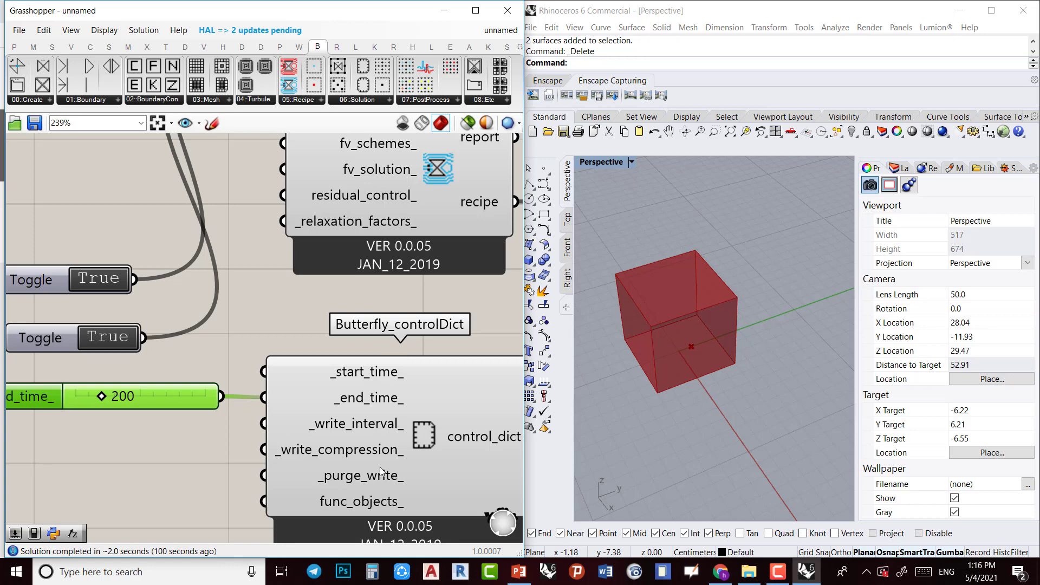
Create a number slider set to 50, wire it to controlDict's _write_interval_ input, and place it under the end-time slider
{"action": "scroll", "coordinate": [317, 428], "scroll_direction": "down", "scroll_amount": 1}
{"action": "mouse_move", "coordinate": [315, 417]}
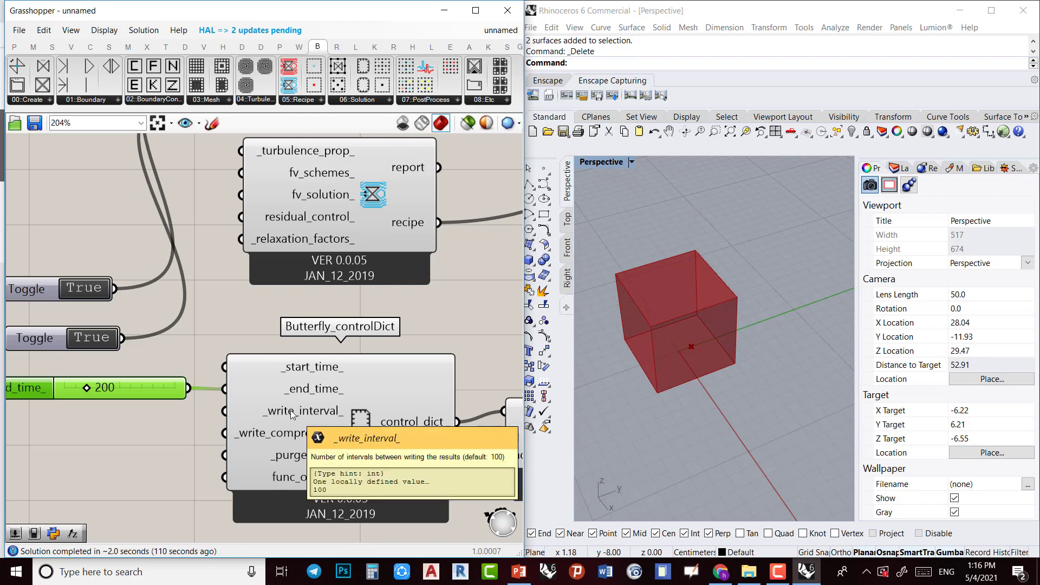
{"action": "double_click", "coordinate": [138, 436]}
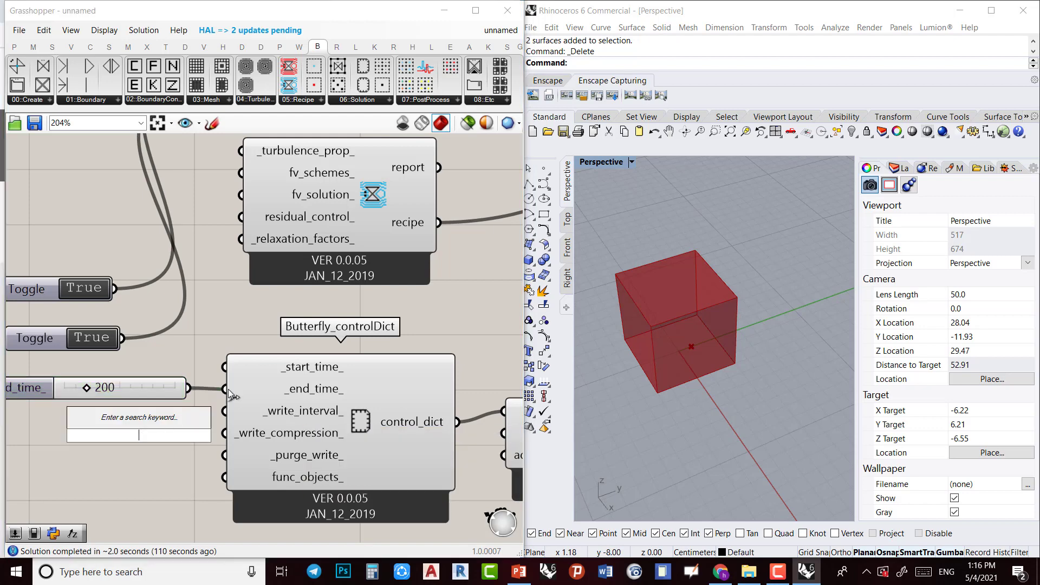
{"action": "type", "text": "50"}
{"action": "key", "text": "Return"}
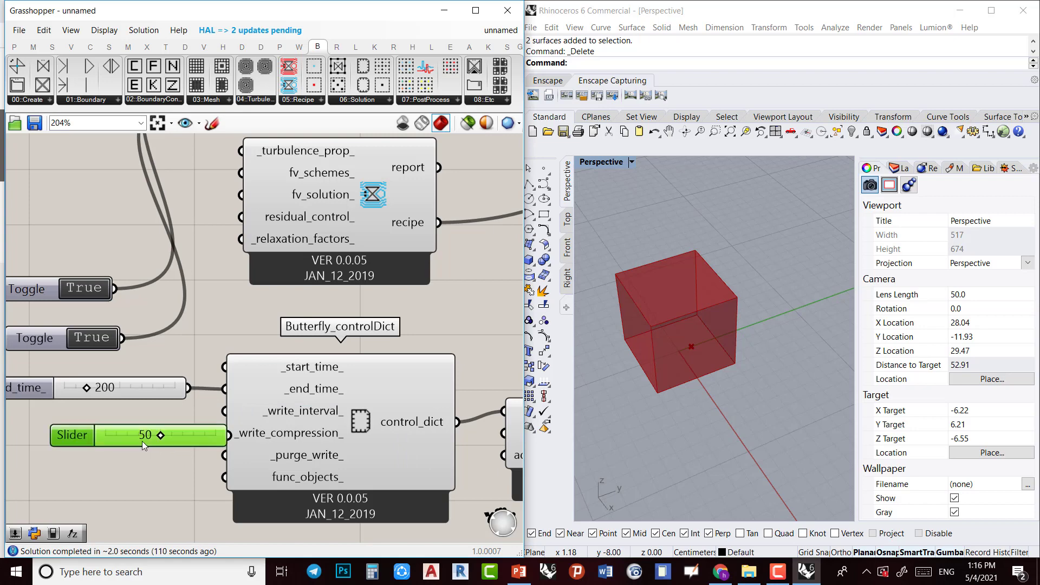
{"action": "left_click_drag", "start_coordinate": [142, 441], "coordinate": [62, 432]}
{"action": "left_click_drag", "start_coordinate": [149, 428], "coordinate": [224, 410]}
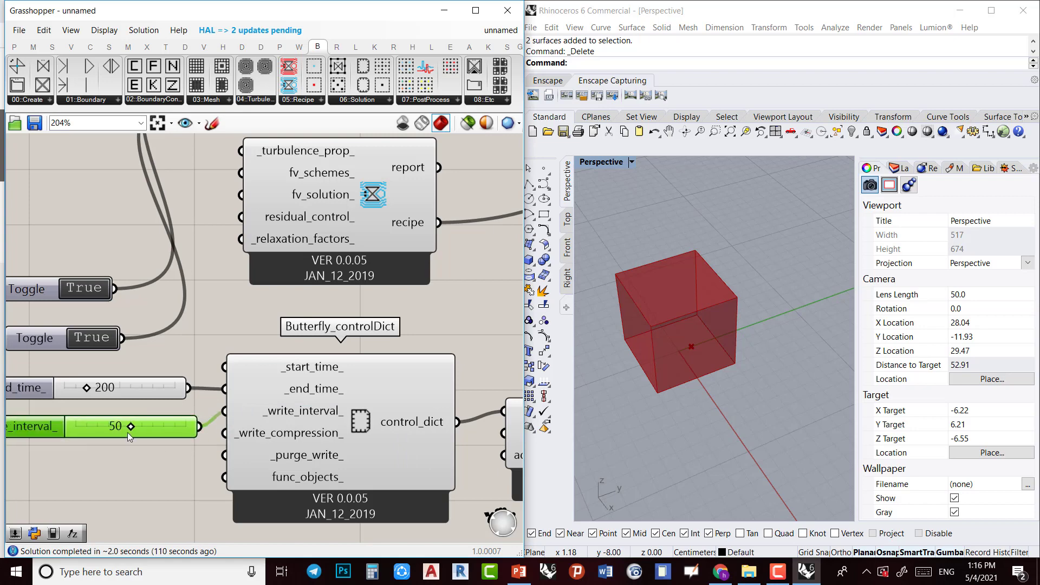
{"action": "left_click_drag", "start_coordinate": [162, 434], "coordinate": [159, 419]}
{"action": "scroll", "coordinate": [243, 443], "scroll_direction": "down", "scroll_amount": 2}
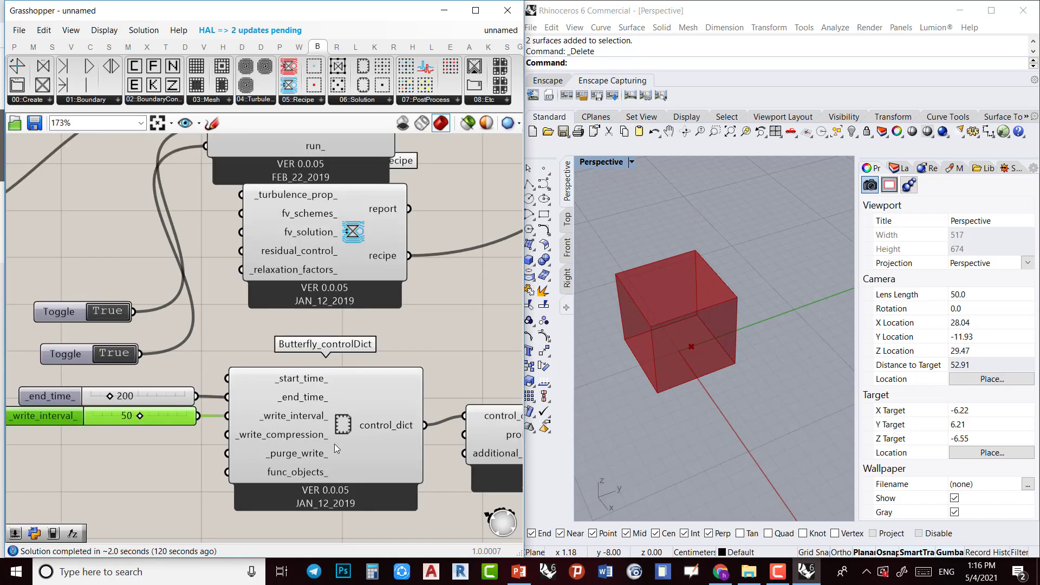
Move the Solution Parameters component further away from controlDict to make room between them
{"action": "right_click_drag", "start_coordinate": [404, 461], "coordinate": [229, 433]}
{"action": "left_click_drag", "start_coordinate": [372, 427], "coordinate": [441, 427]}
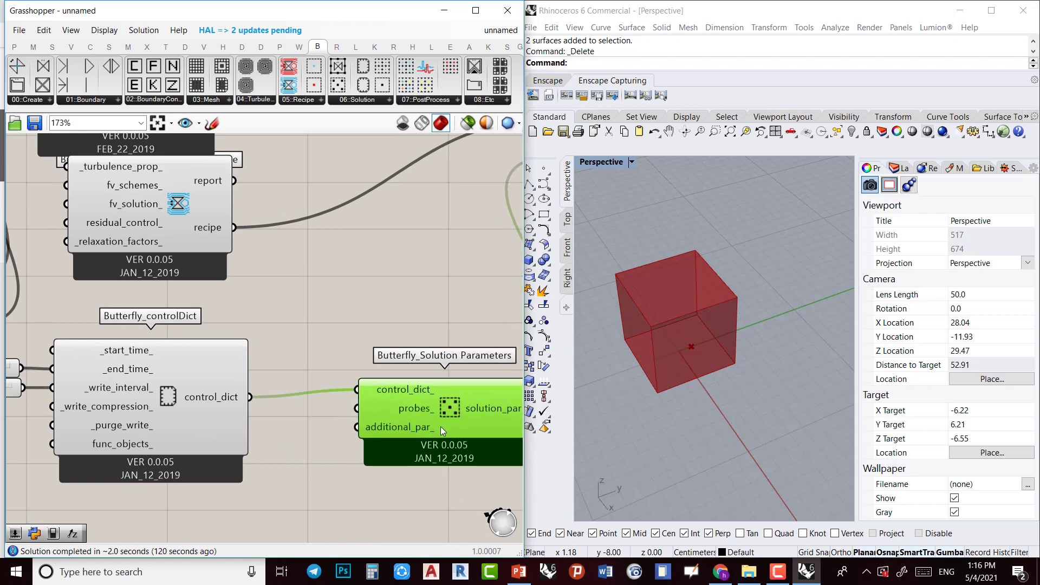
{"action": "scroll", "coordinate": [406, 441], "scroll_direction": "down", "scroll_amount": 3}
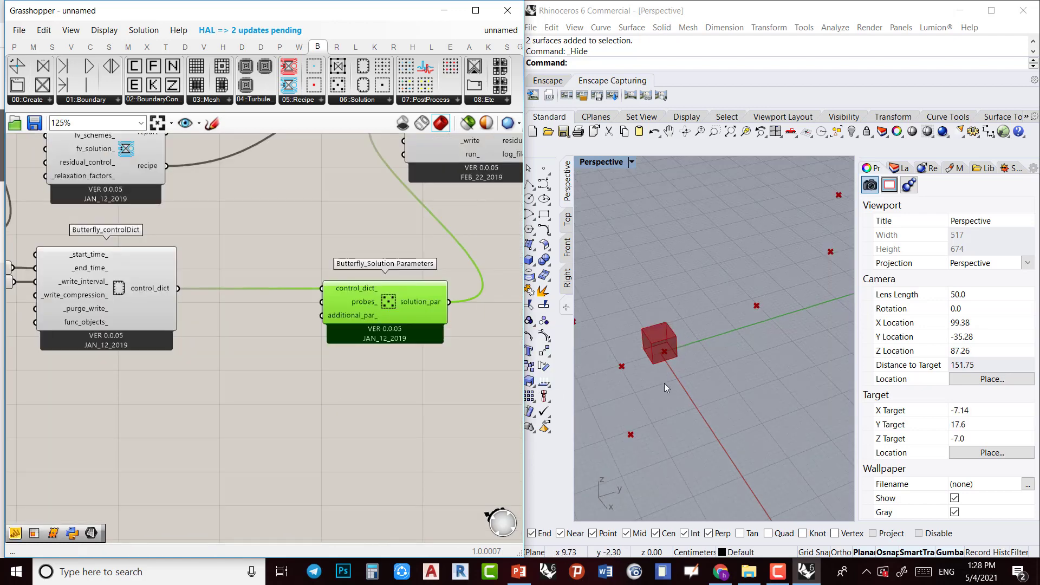
Move the two geometry parameters, including Surface, from the start of the definition to the free area below controlDict
{"action": "right_click_drag", "start_coordinate": [694, 392], "coordinate": [668, 404]}
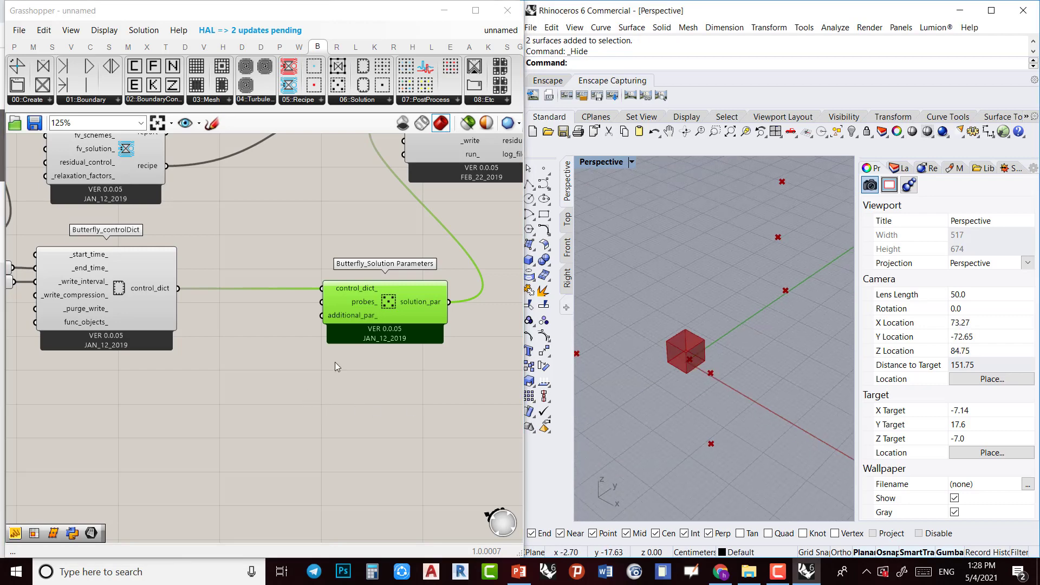
{"action": "scroll", "coordinate": [252, 398], "scroll_direction": "down", "scroll_amount": 8}
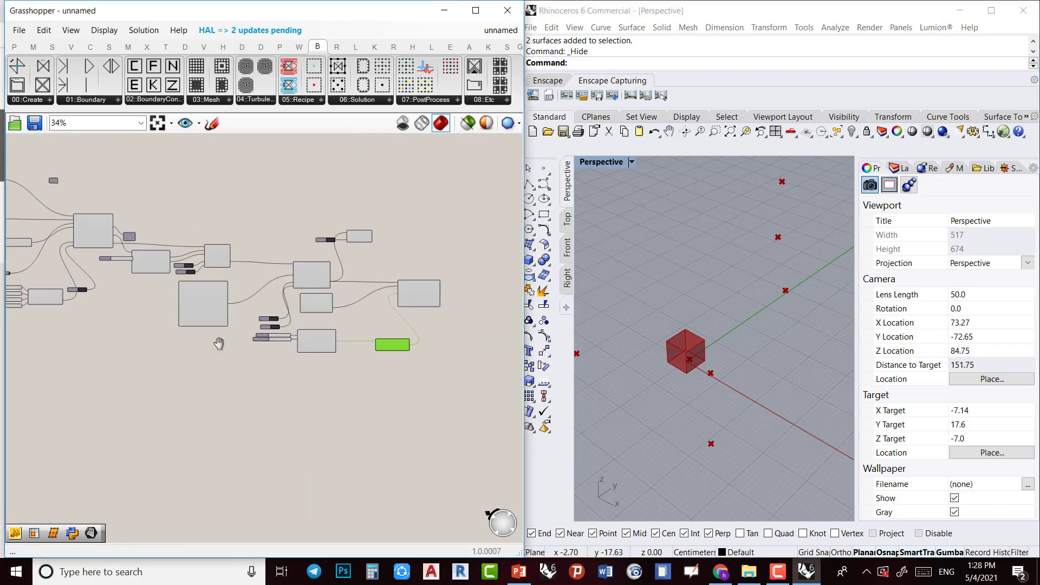
{"action": "right_click_drag", "start_coordinate": [8, 296], "coordinate": [201, 329]}
{"action": "scroll", "coordinate": [204, 310], "scroll_direction": "up", "scroll_amount": 10}
{"action": "left_click_drag", "start_coordinate": [219, 317], "coordinate": [436, 452]}
{"action": "right_click_drag", "start_coordinate": [436, 391], "coordinate": [326, 249]}
{"action": "scroll", "coordinate": [329, 254], "scroll_direction": "down", "scroll_amount": 4}
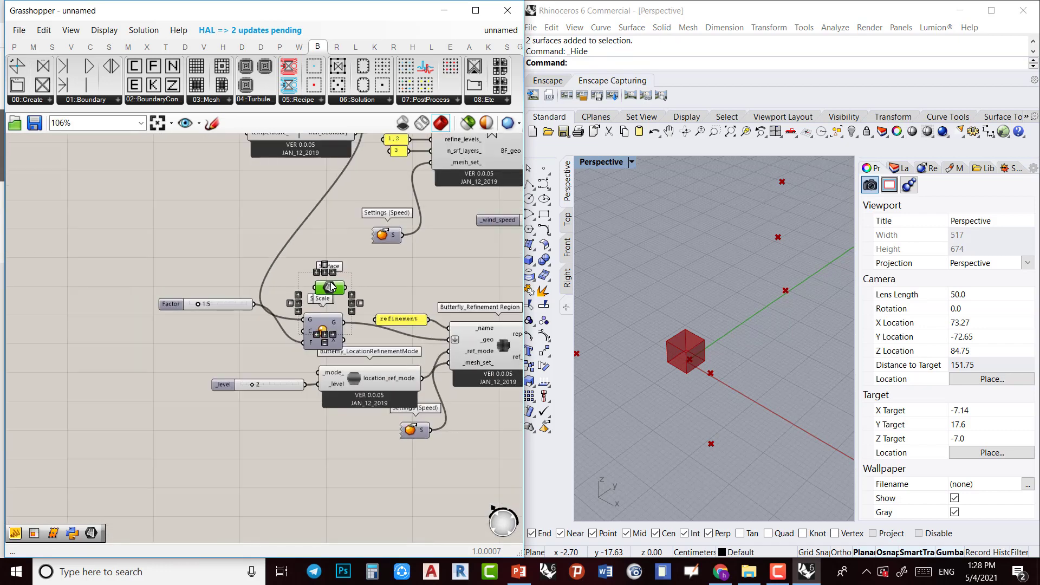
{"action": "left_click_drag", "start_coordinate": [332, 286], "coordinate": [459, 408]}
{"action": "left_click_drag", "start_coordinate": [493, 450], "coordinate": [512, 470]}
{"action": "right_click_drag", "start_coordinate": [512, 470], "coordinate": [146, 298]}
{"action": "scroll", "coordinate": [147, 298], "scroll_direction": "down", "scroll_amount": 3}
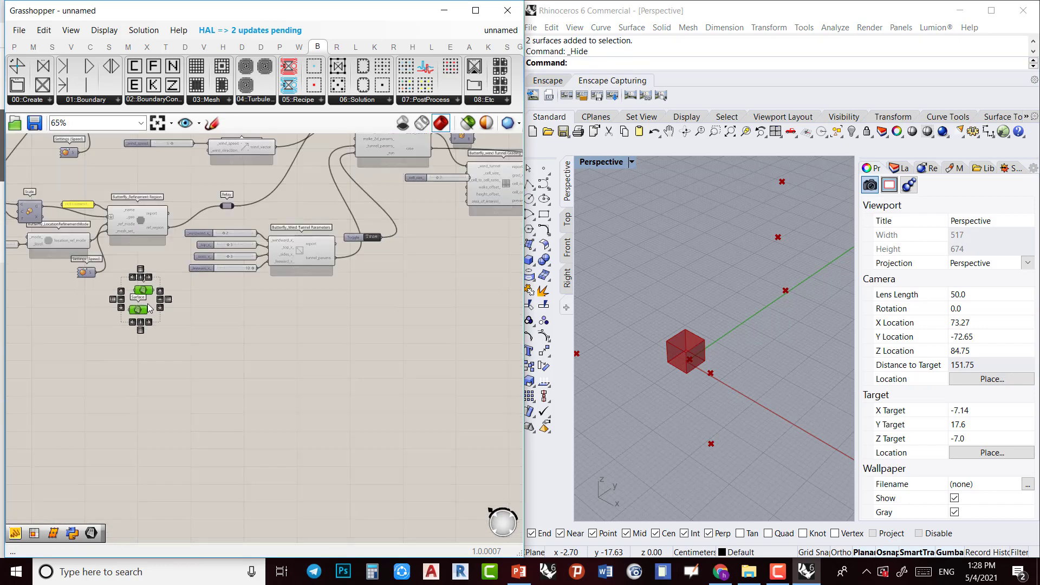
{"action": "left_click_drag", "start_coordinate": [148, 298], "coordinate": [467, 392]}
{"action": "right_click_drag", "start_coordinate": [473, 386], "coordinate": [194, 392]}
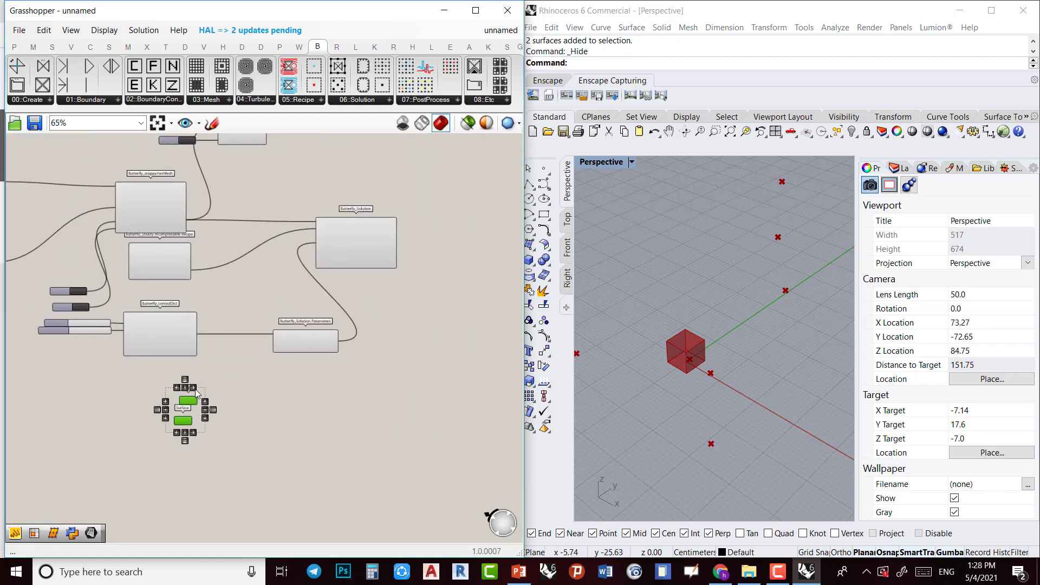
Shift the two Surface parameters together towards the input side of the free area below controlDict
{"action": "scroll", "coordinate": [263, 375], "scroll_direction": "up", "scroll_amount": 4}
{"action": "right_click_drag", "start_coordinate": [298, 366], "coordinate": [454, 318]}
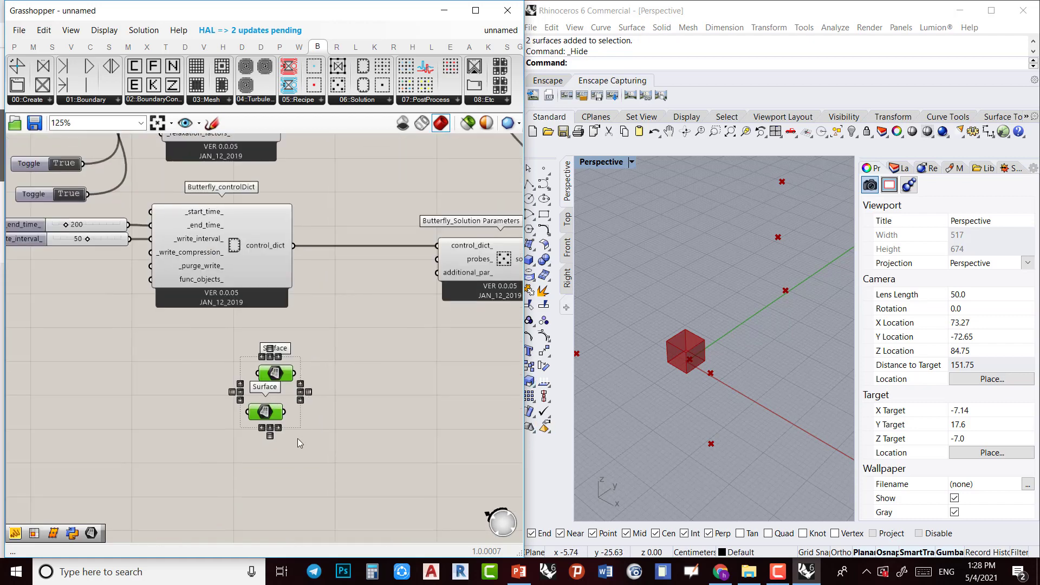
{"action": "left_click_drag", "start_coordinate": [271, 379], "coordinate": [134, 392]}
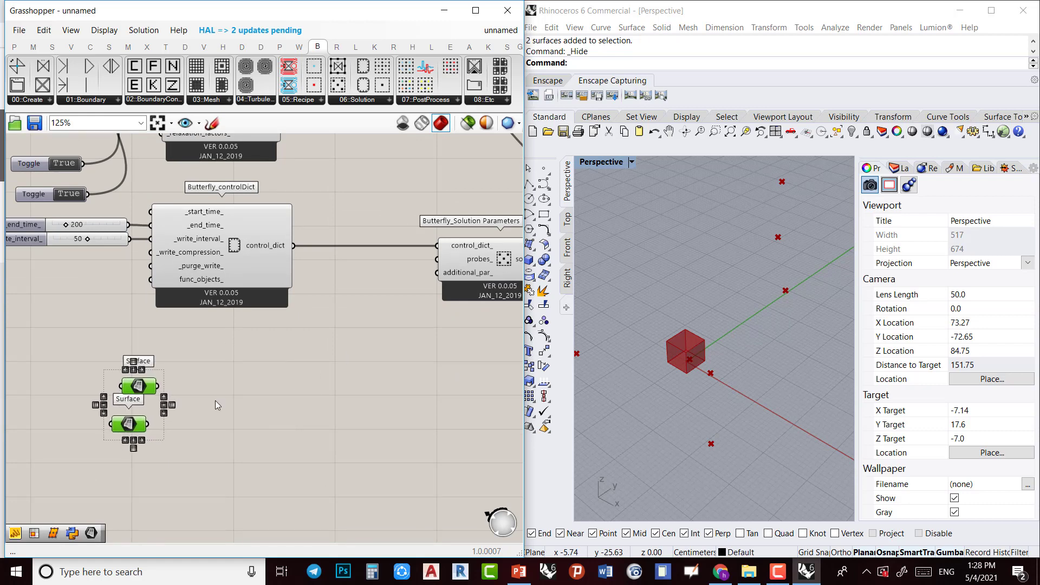
Turn on the preview of the upper Surface parameter and move the lower Surface parameter well away from it
{"action": "left_click", "coordinate": [137, 386]}
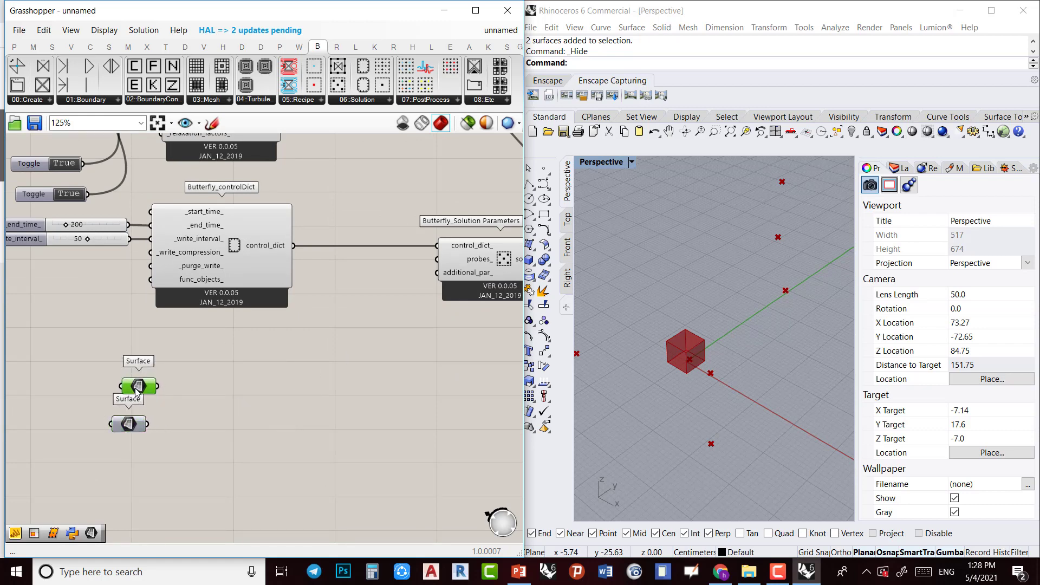
{"action": "left_click", "coordinate": [233, 407]}
{"action": "scroll", "coordinate": [171, 428], "scroll_direction": "up", "scroll_amount": 2}
{"action": "left_click_drag", "start_coordinate": [121, 370], "coordinate": [135, 394]}
{"action": "right_click_drag", "start_coordinate": [97, 426], "coordinate": [151, 409]}
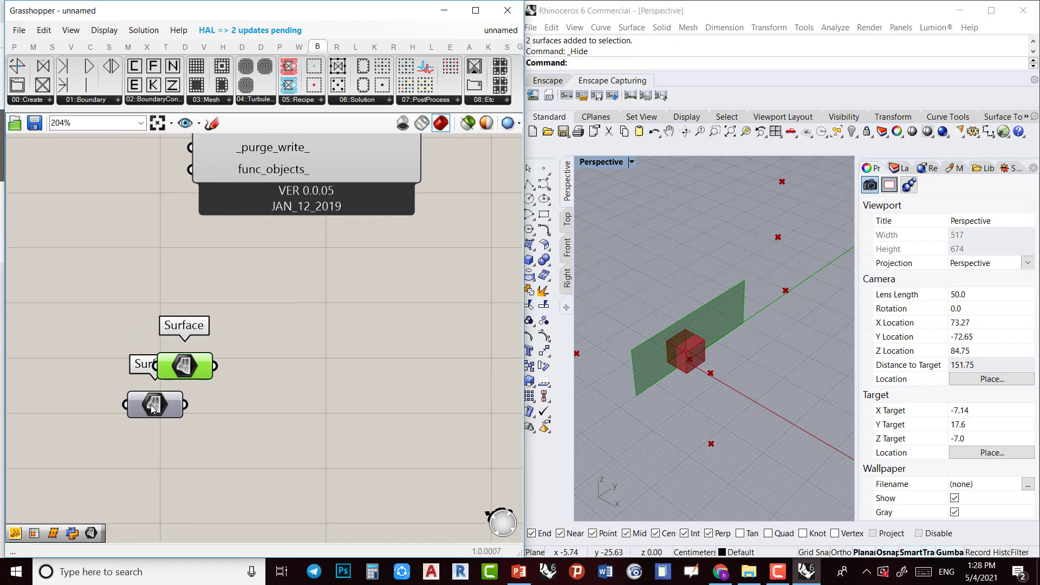
{"action": "left_click_drag", "start_coordinate": [132, 406], "coordinate": [11, 410]}
Add an LB Generate Point Grid component in the free space beside the previewed Surface parameter
{"action": "scroll", "coordinate": [230, 425], "scroll_direction": "down", "scroll_amount": 1}
{"action": "right_click_drag", "start_coordinate": [359, 426], "coordinate": [249, 417]}
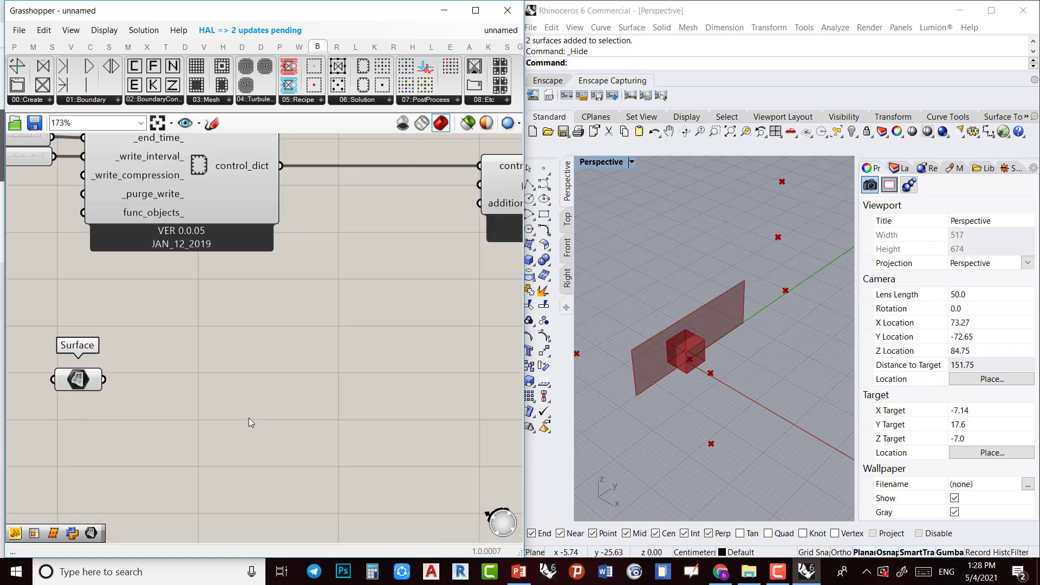
{"action": "scroll", "coordinate": [217, 416], "scroll_direction": "up", "scroll_amount": 2}
{"action": "double_click", "coordinate": [277, 410]}
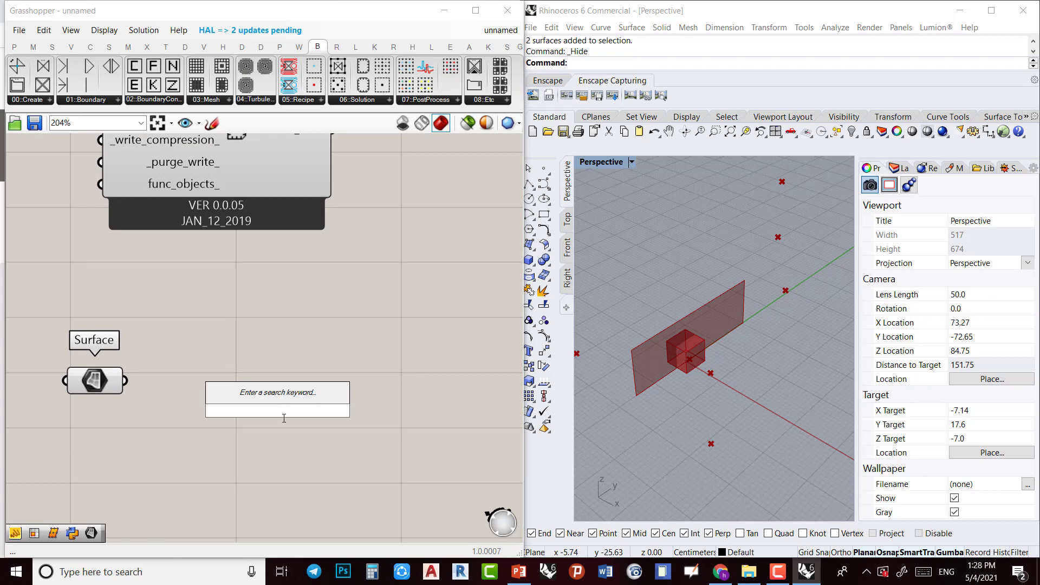
{"action": "type", "text": "lb g"}
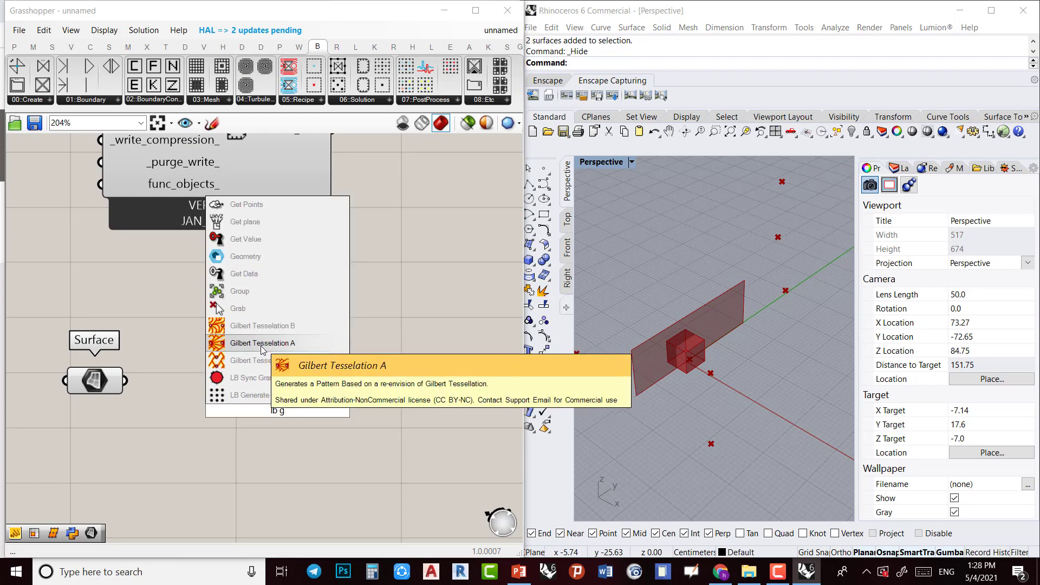
{"action": "left_click", "coordinate": [268, 393]}
{"action": "scroll", "coordinate": [254, 445], "scroll_direction": "up", "scroll_amount": 3}
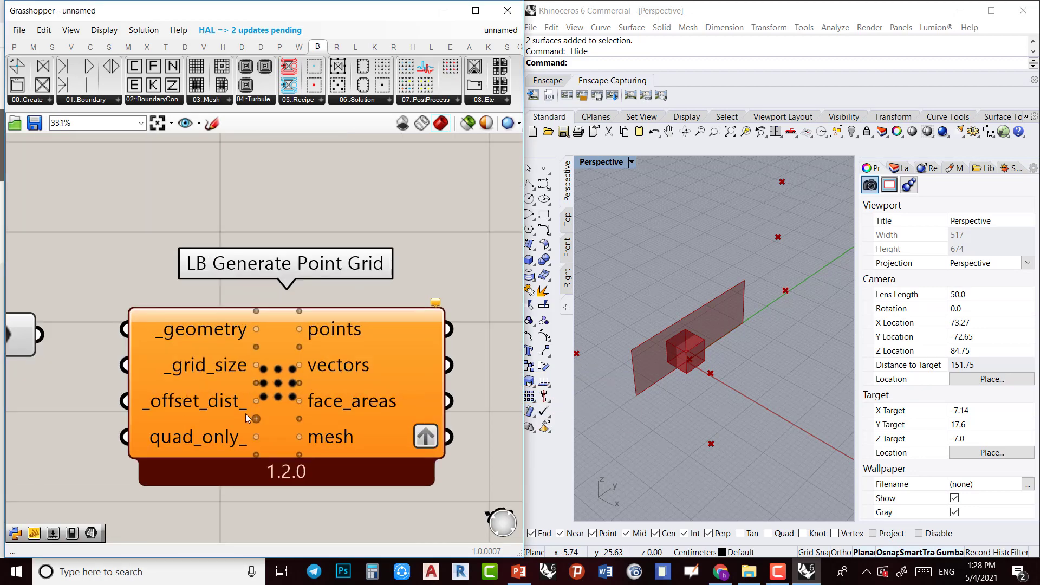
Move the point grid component clear of the Surface parameter and wire Surface into its _geometry input
{"action": "left_click_drag", "start_coordinate": [249, 394], "coordinate": [324, 384]}
{"action": "scroll", "coordinate": [320, 383], "scroll_direction": "down", "scroll_amount": 2}
{"action": "left_click_drag", "start_coordinate": [118, 348], "coordinate": [255, 343]}
{"action": "mouse_move", "coordinate": [311, 407]}
{"action": "left_mouse_down"}
{"action": "mouse_move", "coordinate": [327, 430]}
{"action": "mouse_move", "coordinate": [317, 402]}
{"action": "left_mouse_up"}
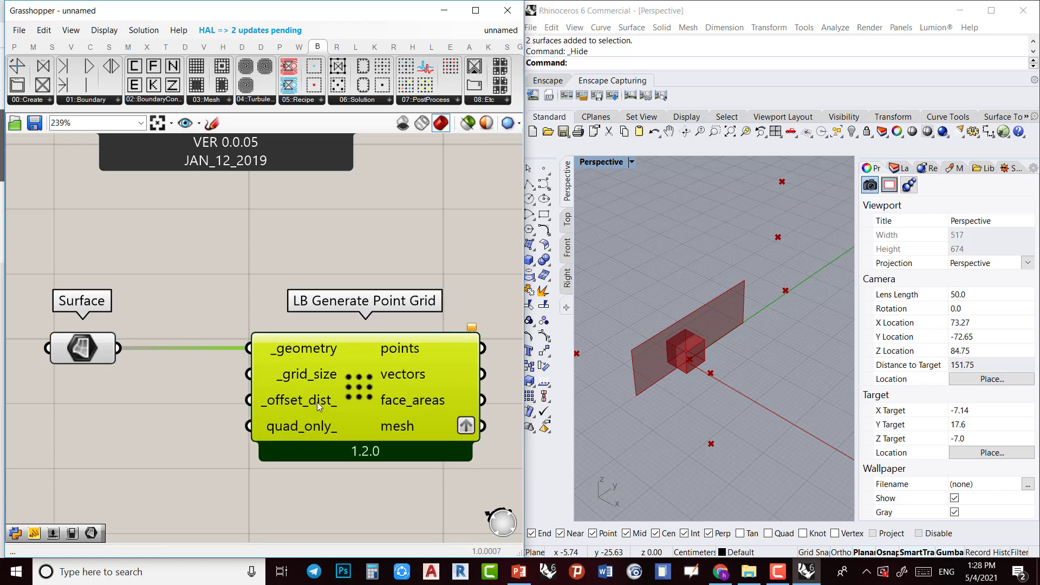
Create an empty panel between the Surface parameter and the point grid component, near the _grid_size input
{"action": "double_click", "coordinate": [190, 384]}
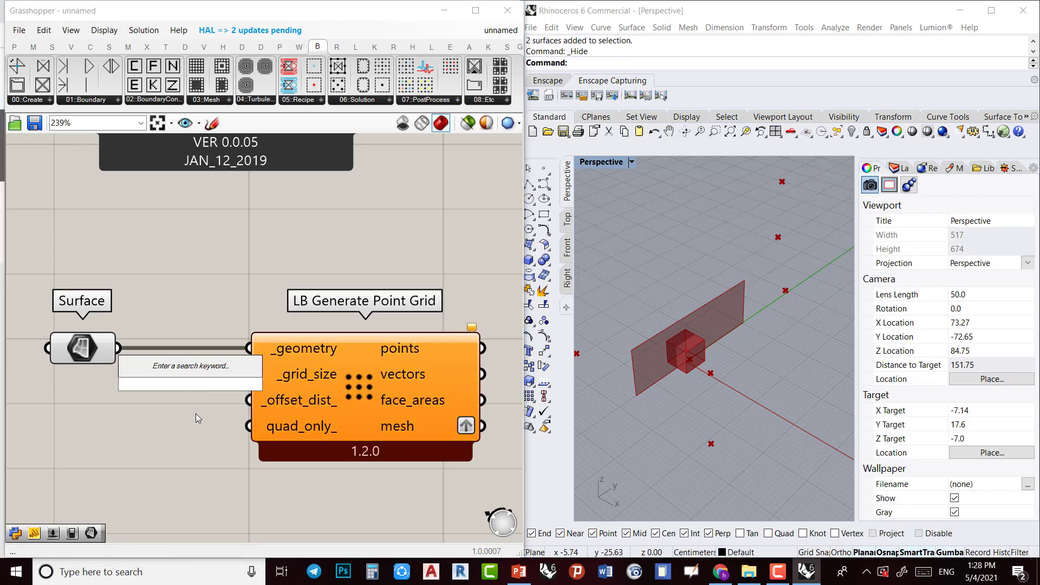
{"action": "type", "text": "1"}
{"action": "key", "text": "BackSpace"}
{"action": "type", "text": "//"}
{"action": "key", "text": "Return"}
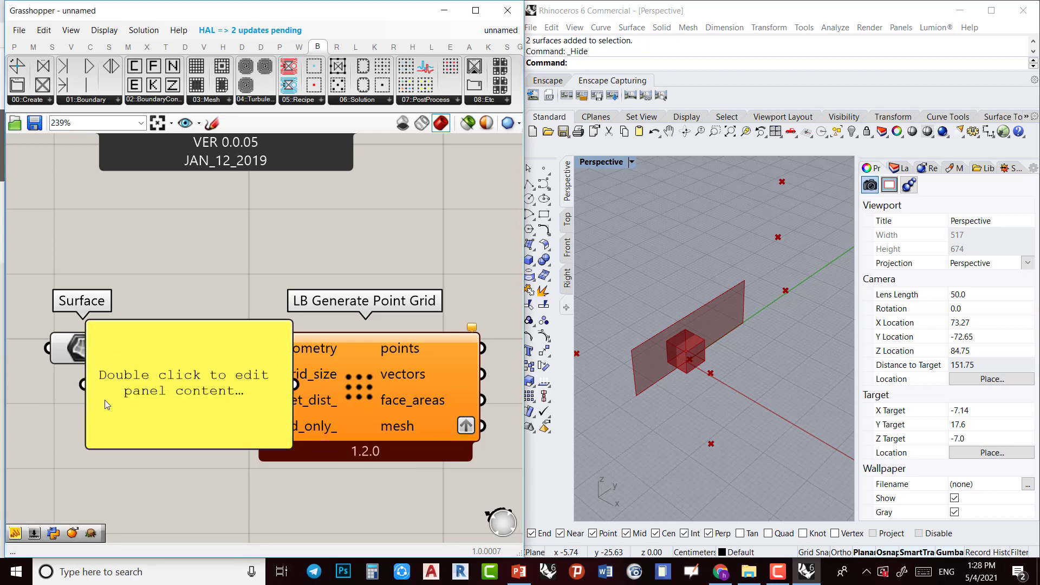
{"action": "left_click_drag", "start_coordinate": [149, 377], "coordinate": [119, 421]}
{"action": "double_click", "coordinate": [119, 422]}
{"action": "key", "text": "BackSpace"}
{"action": "left_click", "coordinate": [171, 497]}
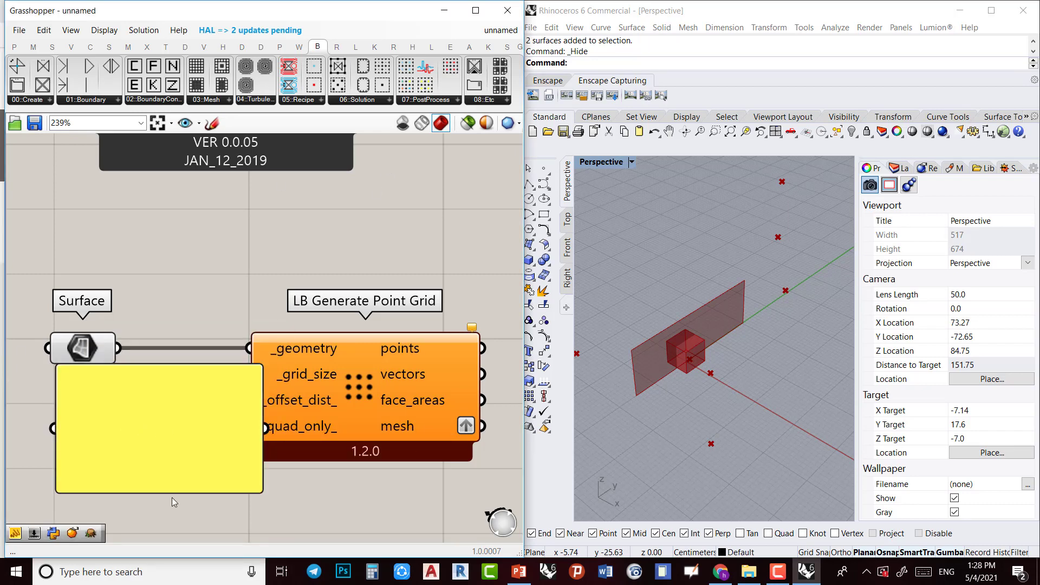
{"action": "left_click", "coordinate": [187, 460]}
{"action": "key", "text": "Delete"}
Add a panel containing 1 and connect it to the _grid_size input of LB Generate Point Grid
{"action": "double_click", "coordinate": [188, 448]}
{"action": "type", "text": "\""}
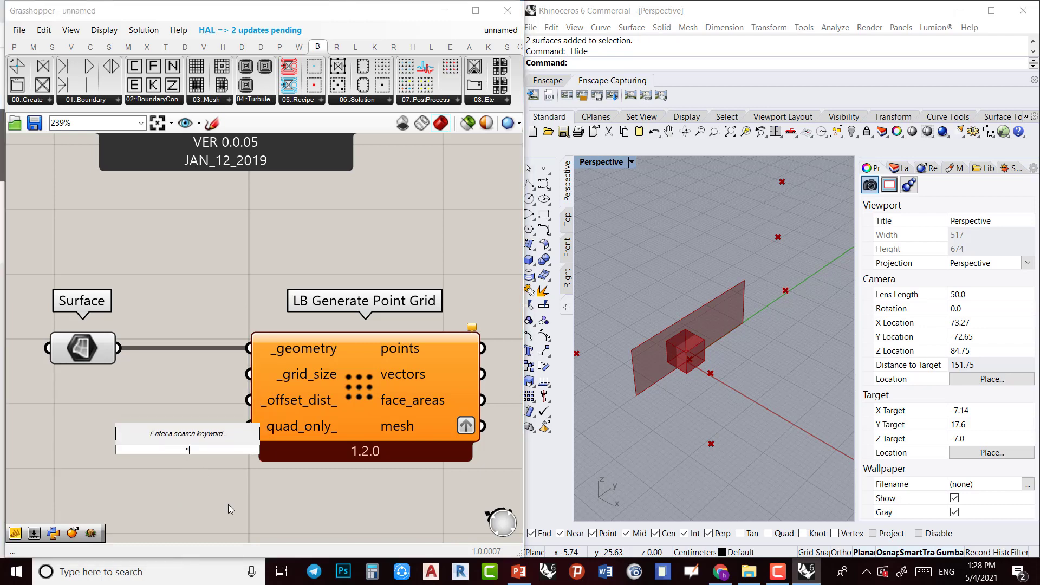
{"action": "type", "text": "1"}
{"action": "key", "text": "Return"}
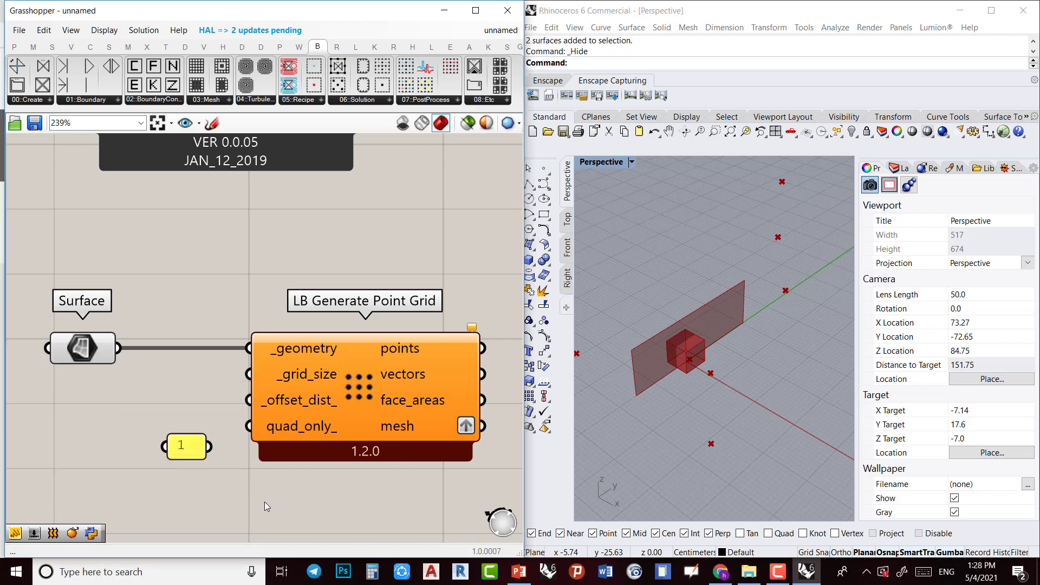
{"action": "left_click_drag", "start_coordinate": [208, 446], "coordinate": [248, 373]}
{"action": "left_click_drag", "start_coordinate": [187, 438], "coordinate": [180, 394]}
{"action": "scroll", "coordinate": [650, 344], "scroll_direction": "up", "scroll_amount": 8}
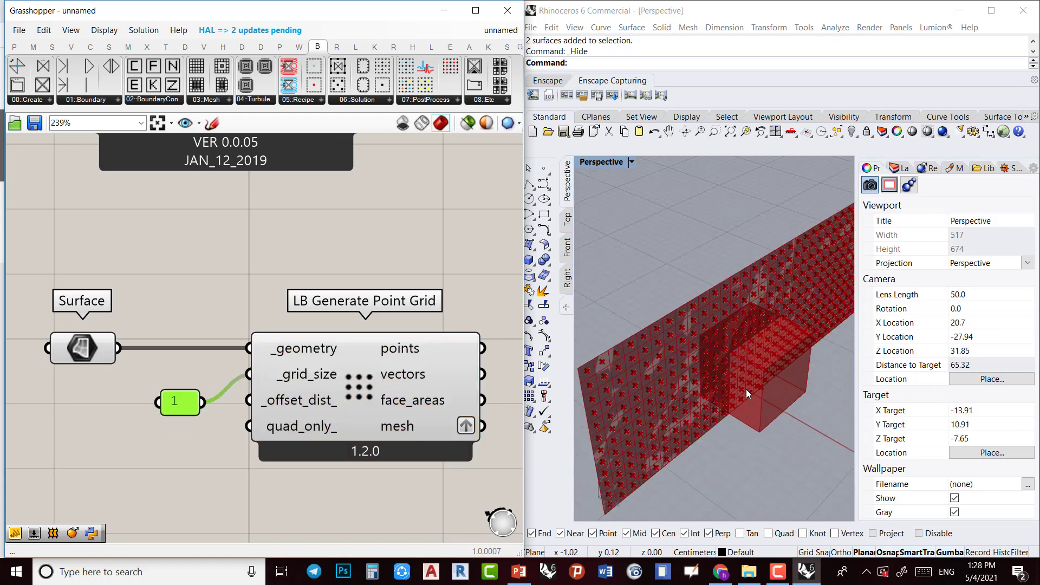
{"action": "right_click_drag", "start_coordinate": [629, 471], "coordinate": [594, 447]}
{"action": "scroll", "coordinate": [32, 393], "scroll_direction": "down", "scroll_amount": 1}
{"action": "left_click", "coordinate": [63, 361]}
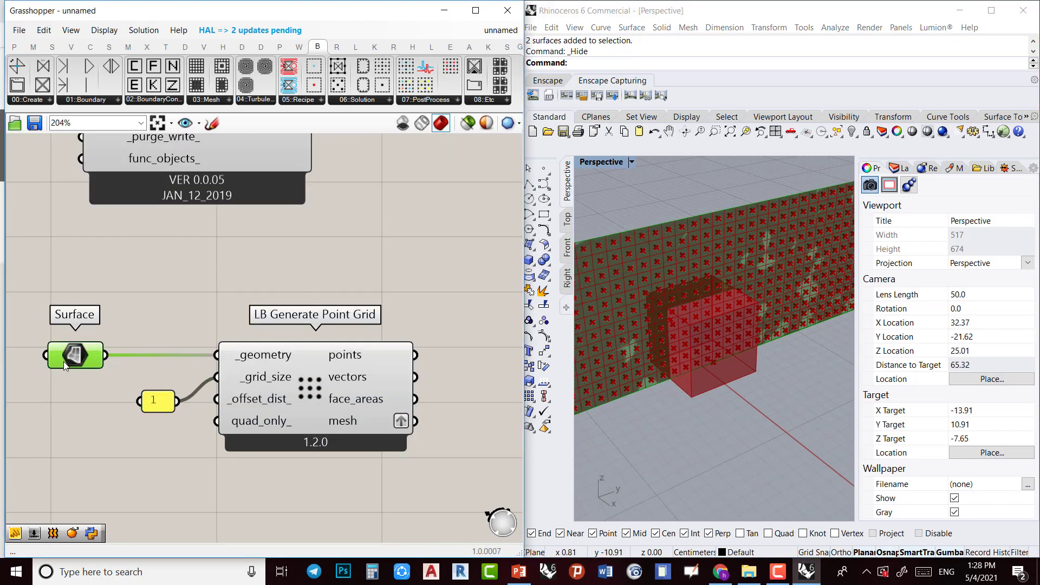
Add a Butterfly_probes component and connect its probes output to the probes_ input of Butterfly_Solution Parameters
{"action": "scroll", "coordinate": [354, 379], "scroll_direction": "down", "scroll_amount": 4}
{"action": "right_click_drag", "start_coordinate": [369, 360], "coordinate": [265, 390]}
{"action": "scroll", "coordinate": [345, 355], "scroll_direction": "up", "scroll_amount": 3}
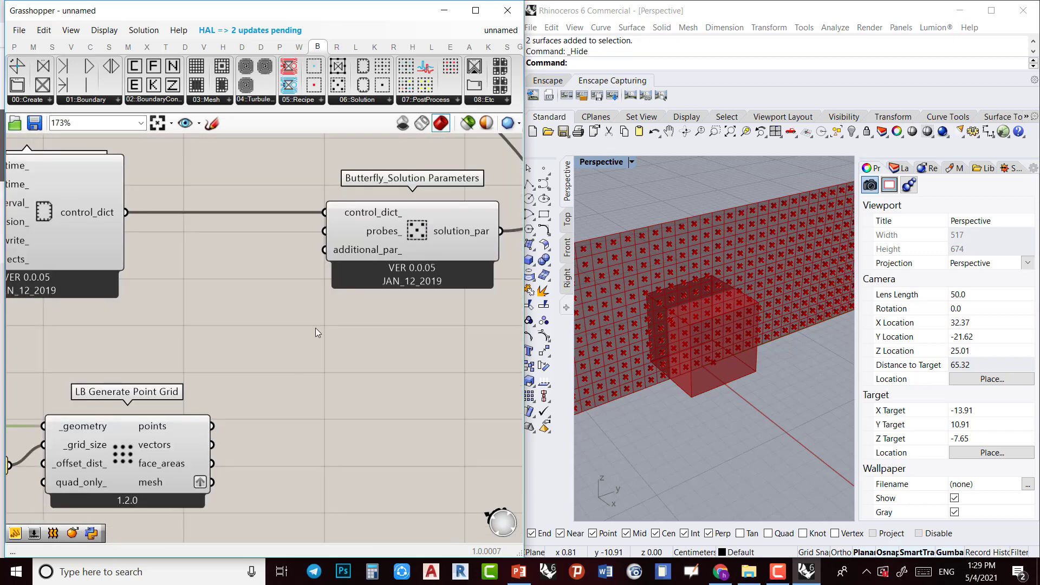
{"action": "scroll", "coordinate": [376, 239], "scroll_direction": "down", "scroll_amount": 3}
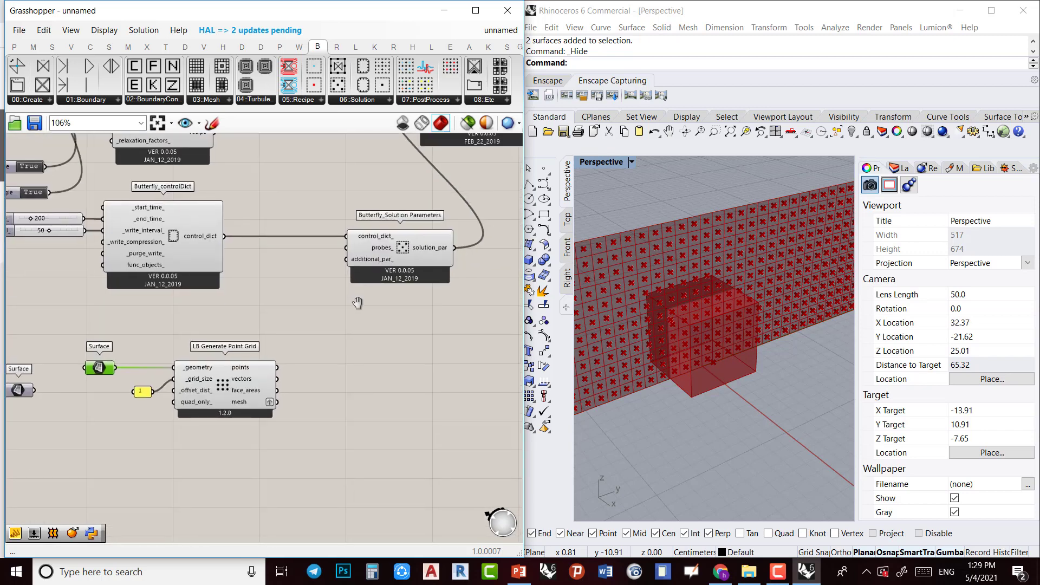
{"action": "scroll", "coordinate": [349, 295], "scroll_direction": "up", "scroll_amount": 1}
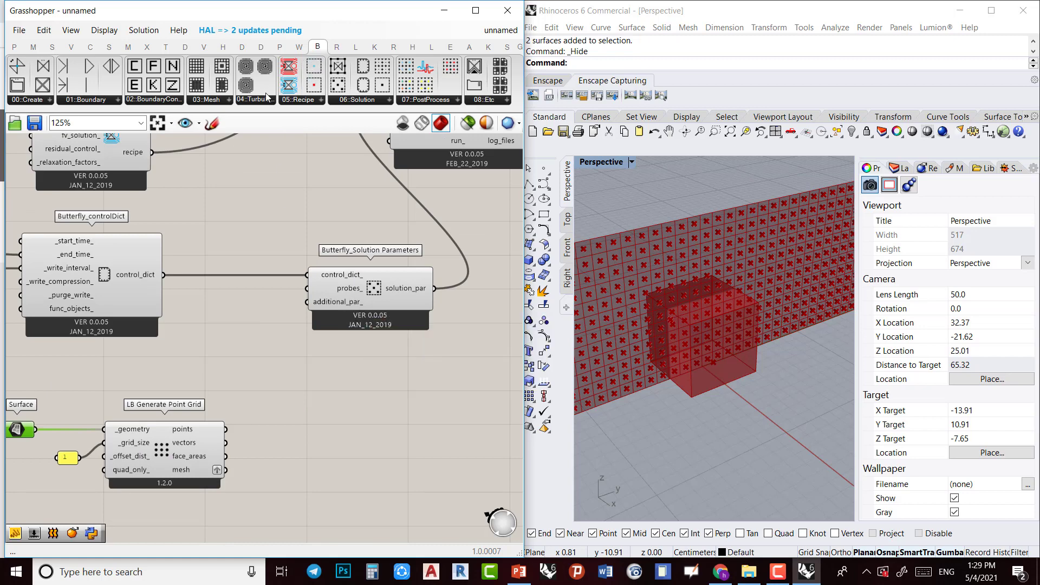
{"action": "left_click", "coordinate": [349, 100]}
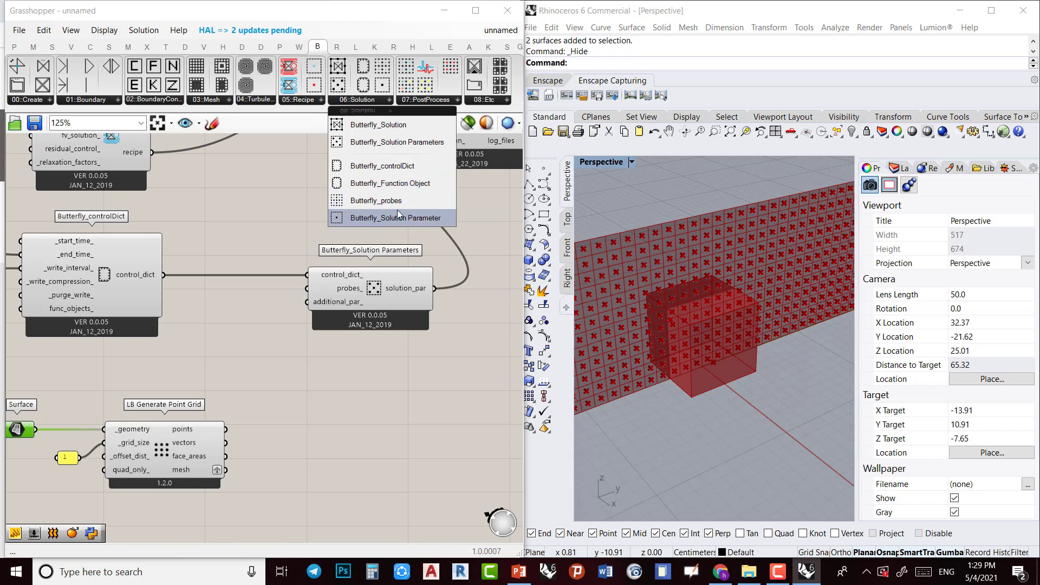
{"action": "left_click_drag", "start_coordinate": [379, 201], "coordinate": [329, 401]}
{"action": "scroll", "coordinate": [359, 397], "scroll_direction": "up", "scroll_amount": 1}
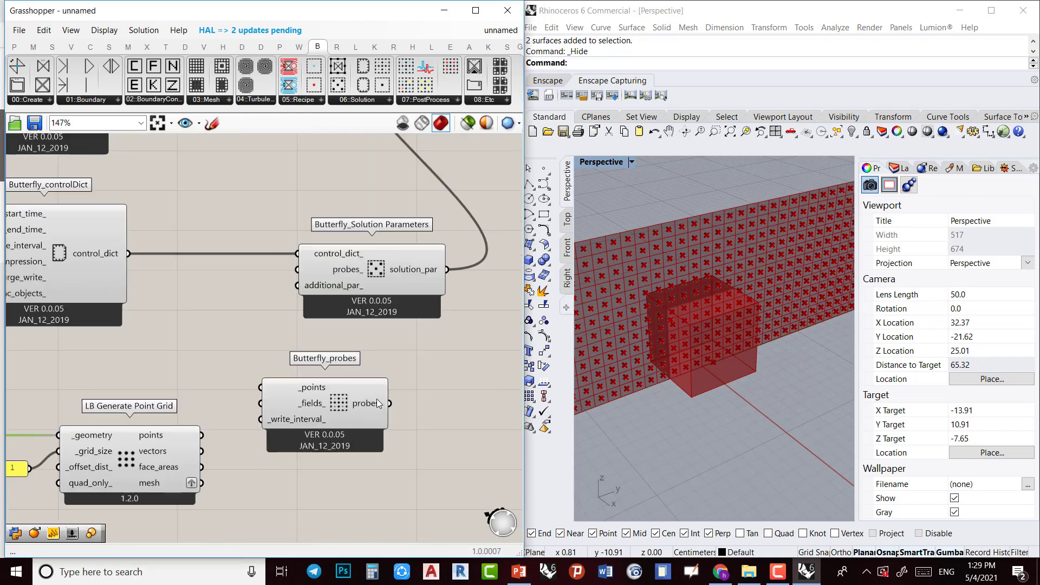
{"action": "left_click_drag", "start_coordinate": [391, 404], "coordinate": [298, 269]}
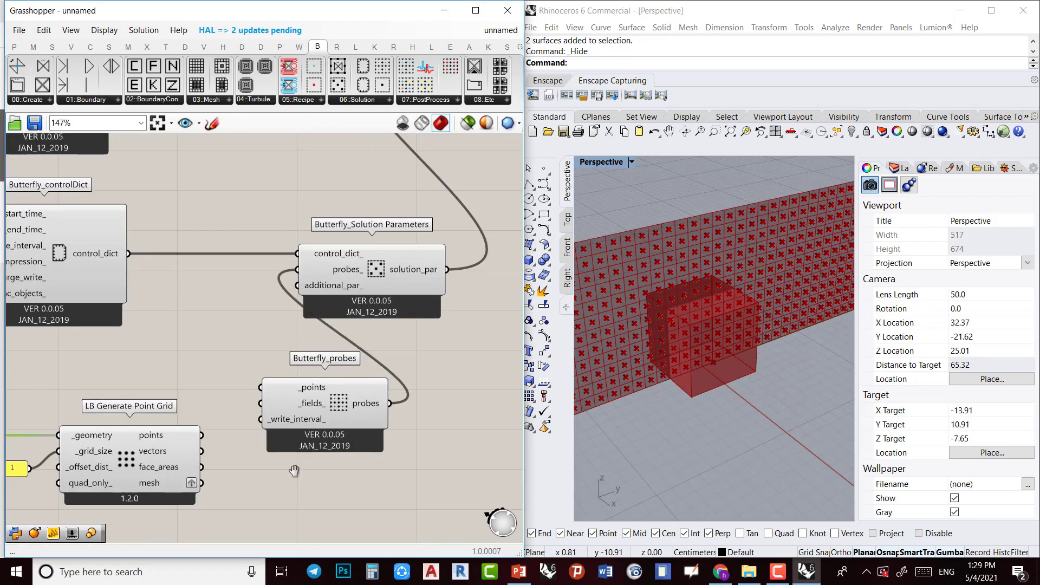
Connect the points output of LB Generate Point Grid to the _points input of Butterfly_probes and align the two components
{"action": "right_click_drag", "start_coordinate": [288, 472], "coordinate": [305, 447]}
{"action": "right_click_drag", "start_coordinate": [267, 337], "coordinate": [351, 332]}
{"action": "left_click_drag", "start_coordinate": [313, 334], "coordinate": [76, 443]}
{"action": "left_click_drag", "start_coordinate": [242, 398], "coordinate": [185, 377]}
{"action": "left_click", "coordinate": [304, 360]}
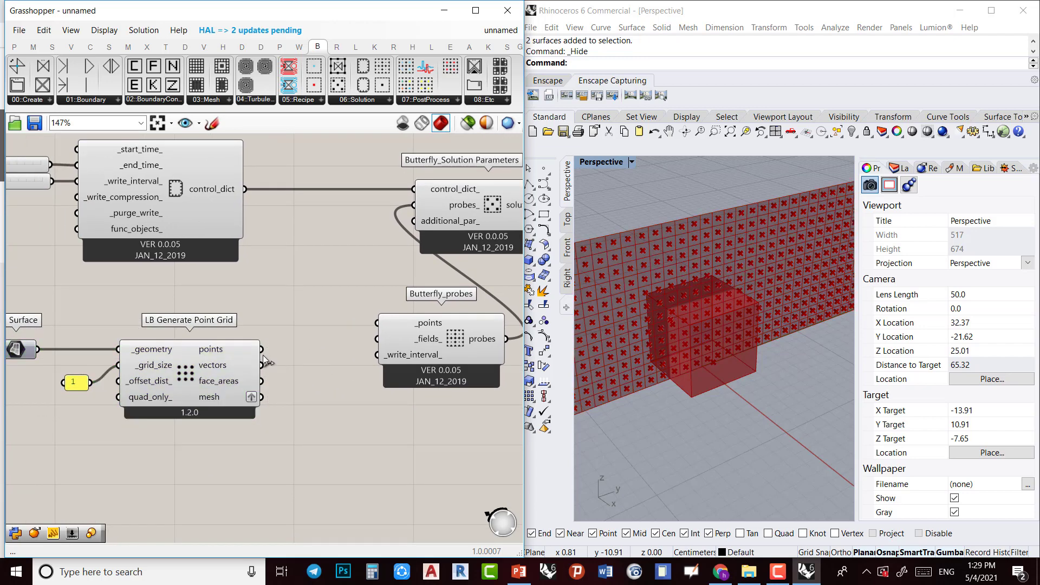
{"action": "left_click_drag", "start_coordinate": [262, 349], "coordinate": [377, 323]}
{"action": "left_click_drag", "start_coordinate": [433, 373], "coordinate": [429, 401]}
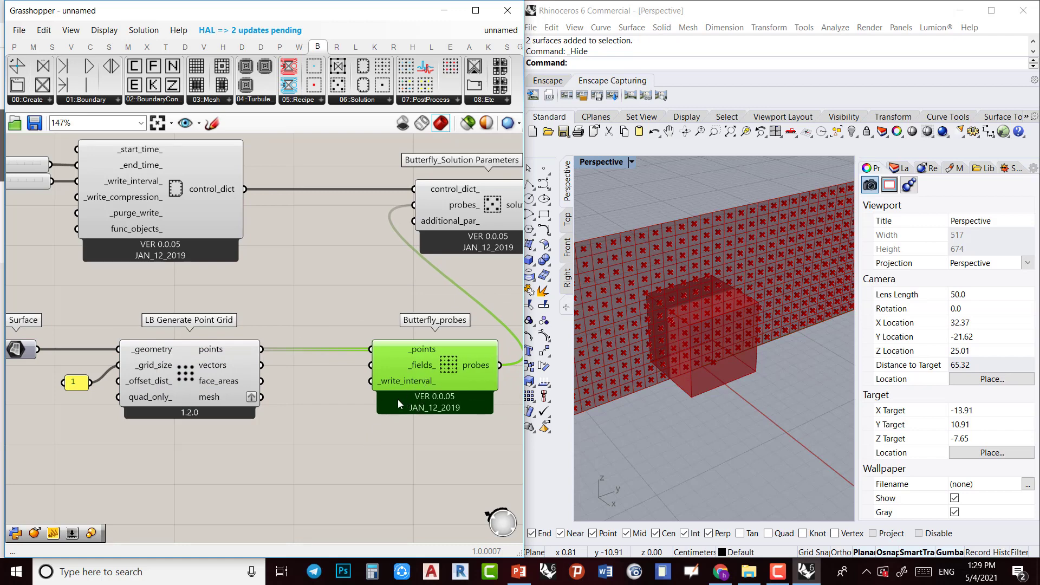
Add a panel near Butterfly_probes containing p and U on separate lines
{"action": "mouse_move", "coordinate": [417, 365]}
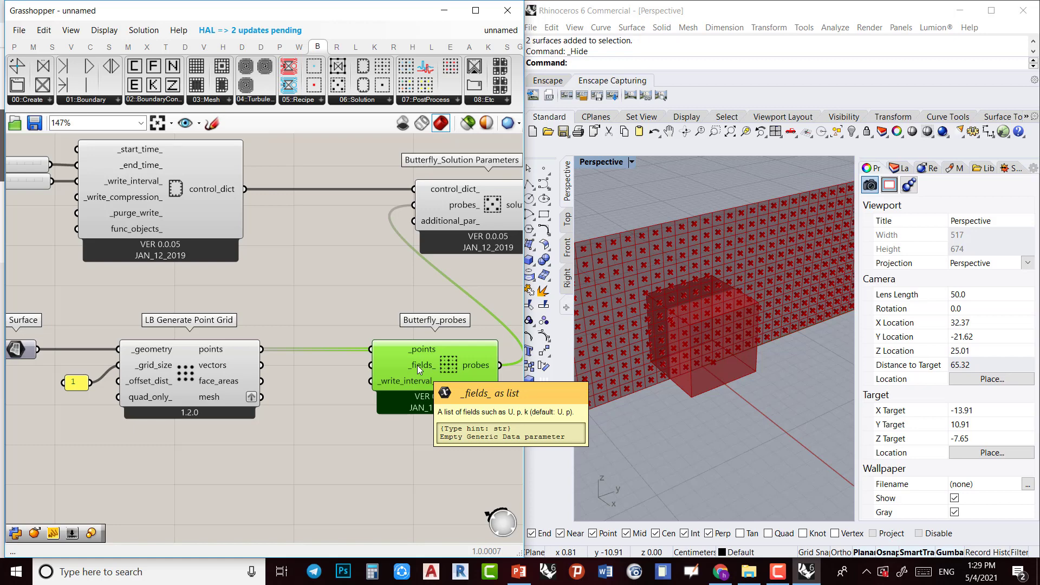
{"action": "left_click", "coordinate": [348, 370]}
{"action": "double_click", "coordinate": [333, 401]}
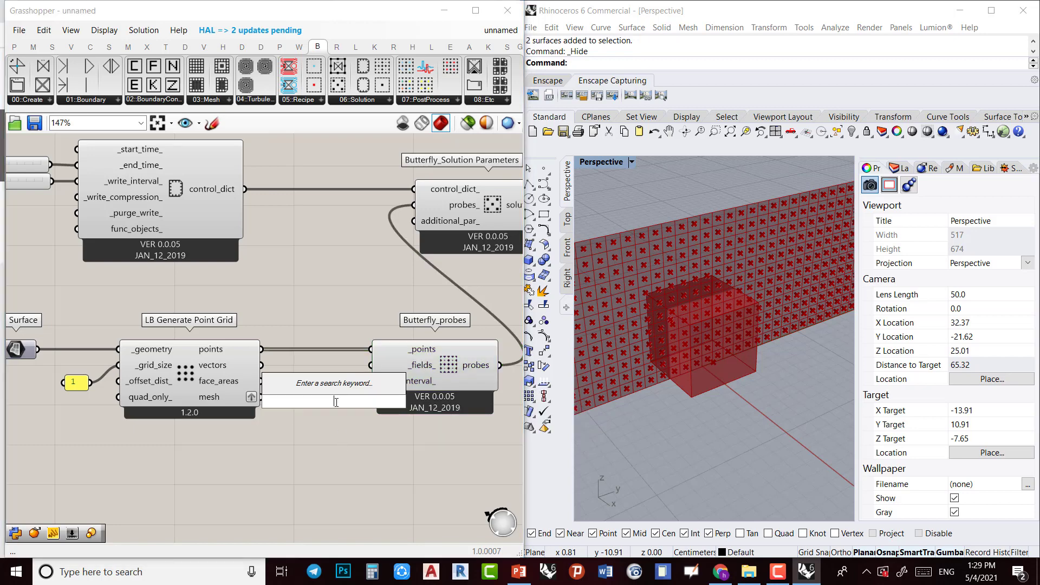
{"action": "type", "text": "//"}
{"action": "key", "text": "Return"}
{"action": "scroll", "coordinate": [350, 400], "scroll_direction": "up", "scroll_amount": 1}
{"action": "left_click", "coordinate": [353, 409]}
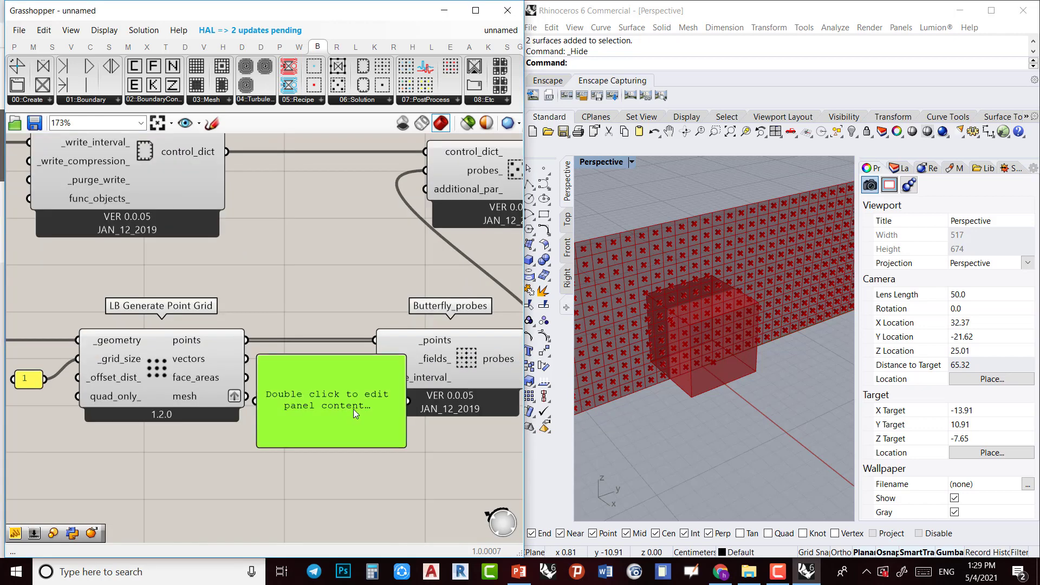
{"action": "double_click", "coordinate": [353, 408]}
{"action": "type", "text": "p "}
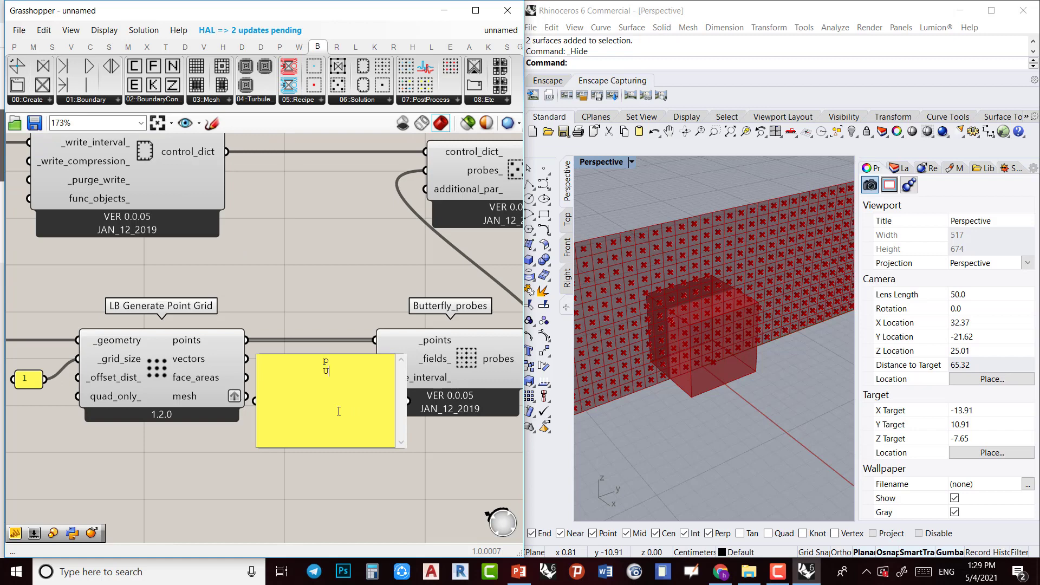
{"action": "type", "text": "U"}
{"action": "key", "text": "Return"}
{"action": "left_click", "coordinate": [438, 505]}
Shrink the p and U panel and move it into the free space below the points wire
{"action": "scroll", "coordinate": [325, 401], "scroll_direction": "up", "scroll_amount": 3}
{"action": "left_click", "coordinate": [389, 420]}
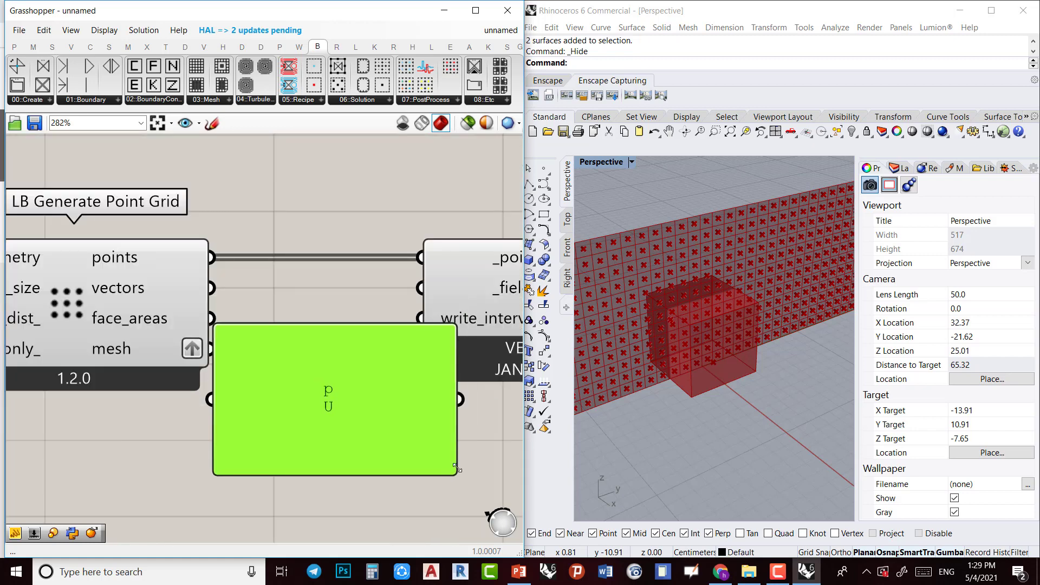
{"action": "left_click_drag", "start_coordinate": [457, 468], "coordinate": [334, 407]}
{"action": "left_click_drag", "start_coordinate": [285, 361], "coordinate": [353, 443]}
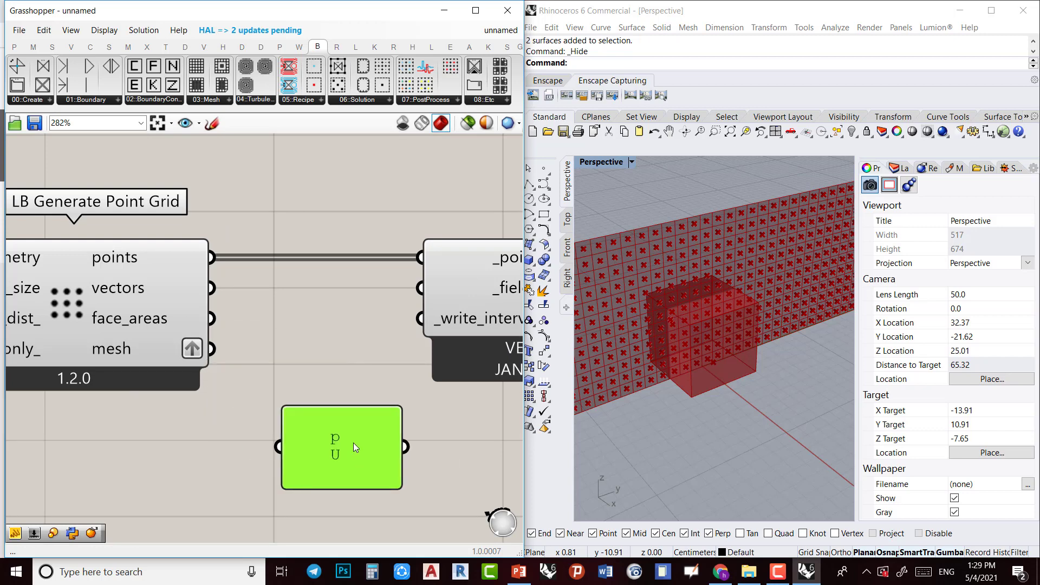
Turn off Multiline Data for the p and U panel and connect it to the _fields_ input of Butterfly_probes
{"action": "right_click", "coordinate": [354, 443]}
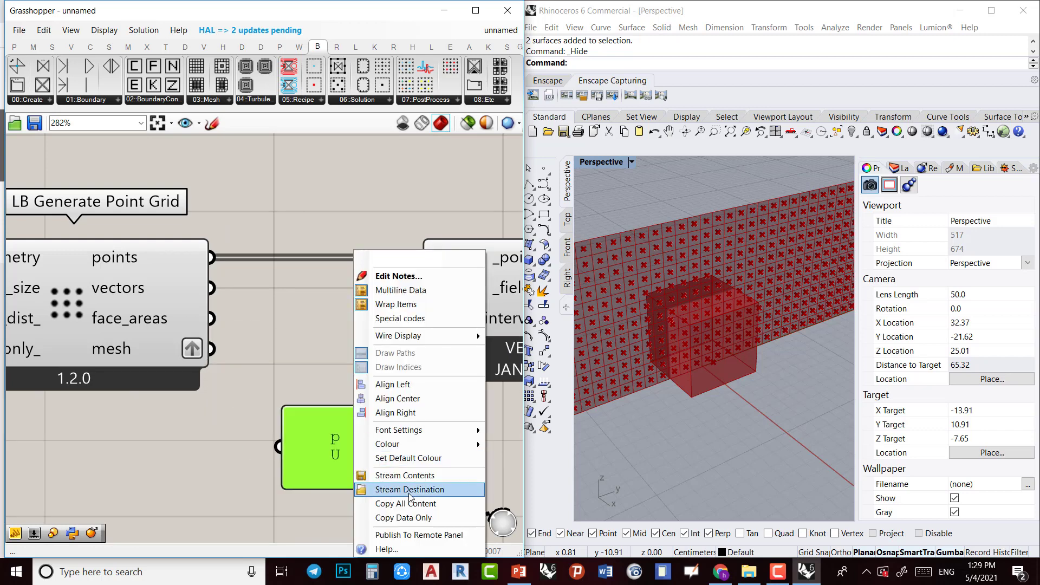
{"action": "left_click", "coordinate": [438, 296]}
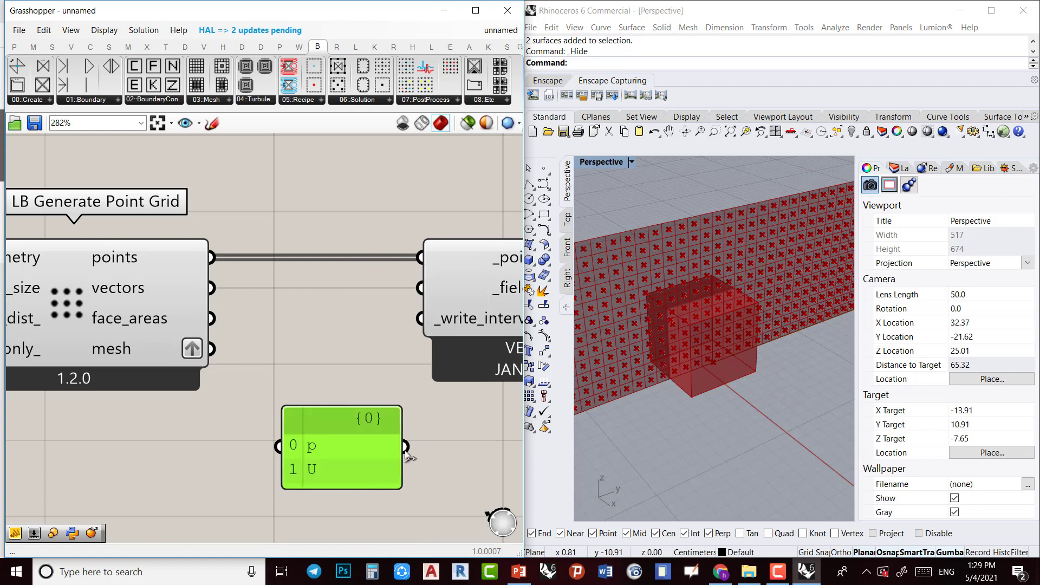
{"action": "left_click_drag", "start_coordinate": [405, 445], "coordinate": [421, 287]}
{"action": "scroll", "coordinate": [378, 440], "scroll_direction": "down", "scroll_amount": 6}
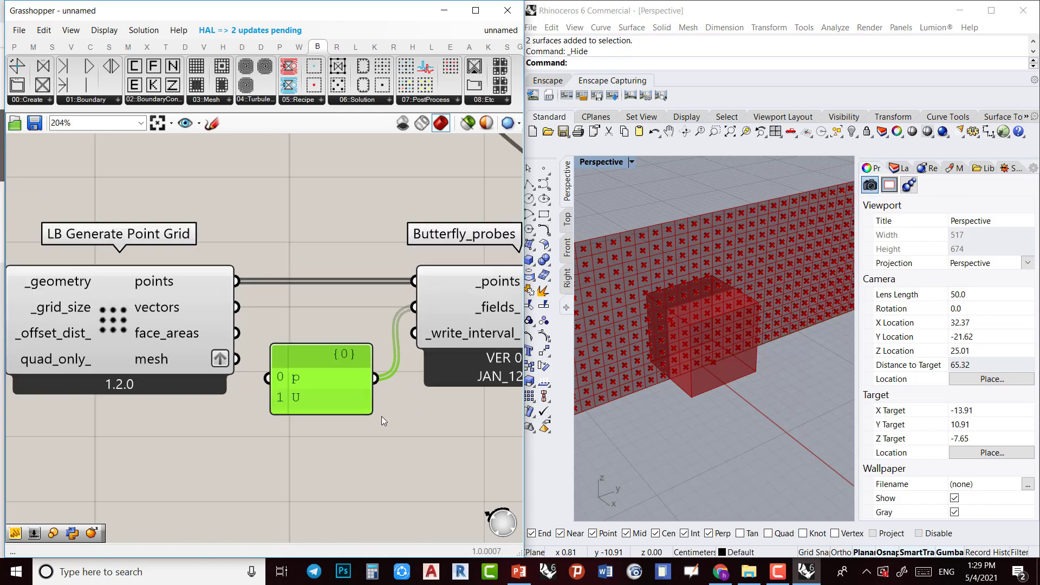
Move the Butterfly_Solution component farther to the right to free space beside its inputs
{"action": "right_click_drag", "start_coordinate": [315, 334], "coordinate": [294, 360]}
{"action": "scroll", "coordinate": [429, 361], "scroll_direction": "down", "scroll_amount": 1}
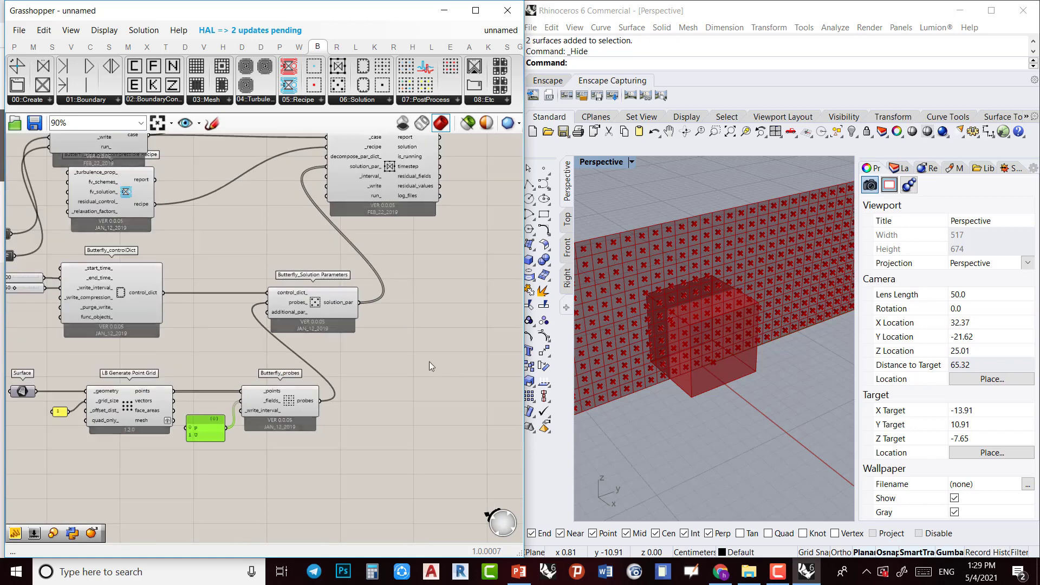
{"action": "right_click_drag", "start_coordinate": [394, 313], "coordinate": [301, 408]}
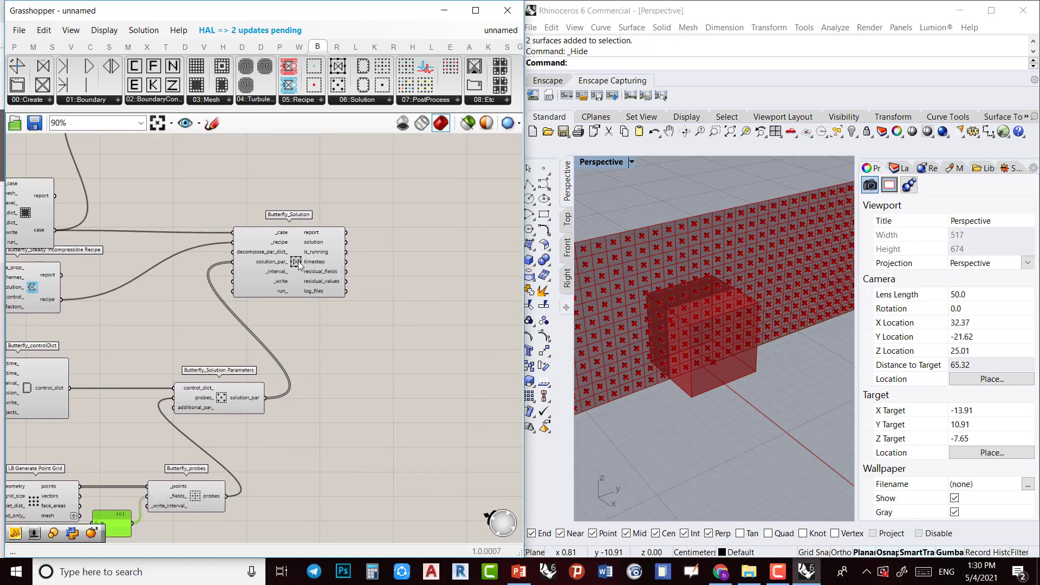
{"action": "left_click_drag", "start_coordinate": [298, 261], "coordinate": [424, 265]}
Add a Boolean Toggle below Butterfly_Solution and place a duplicate of it underneath
{"action": "double_click", "coordinate": [352, 385]}
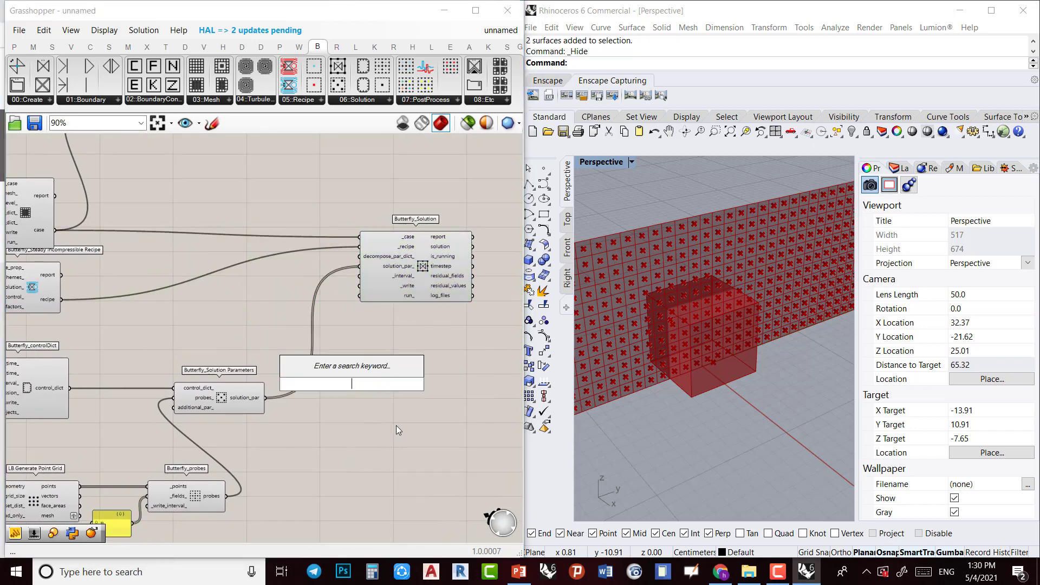
{"action": "type", "text": "tog"}
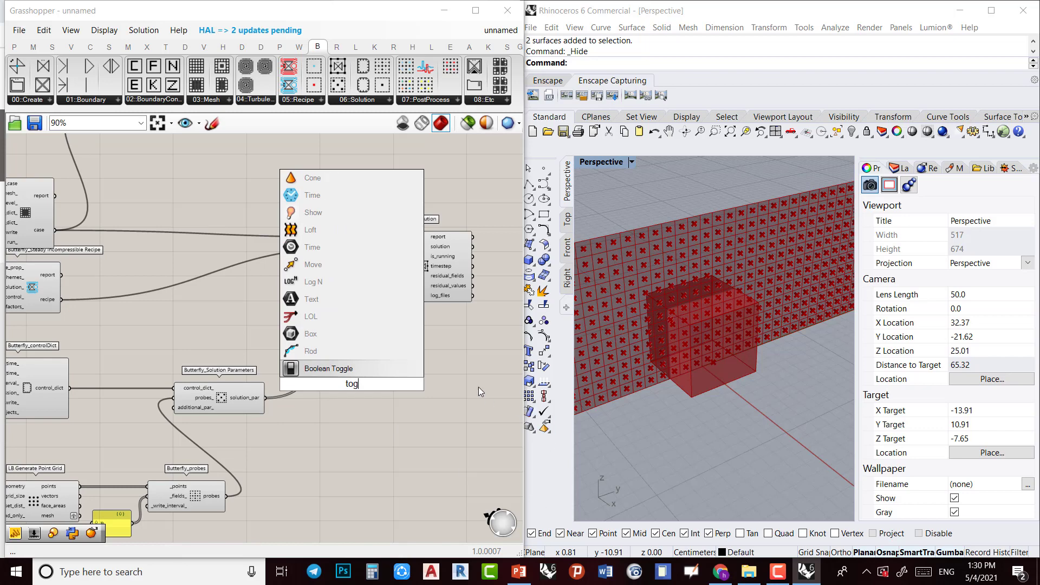
{"action": "key", "text": "Return"}
{"action": "scroll", "coordinate": [360, 377], "scroll_direction": "up", "scroll_amount": 3}
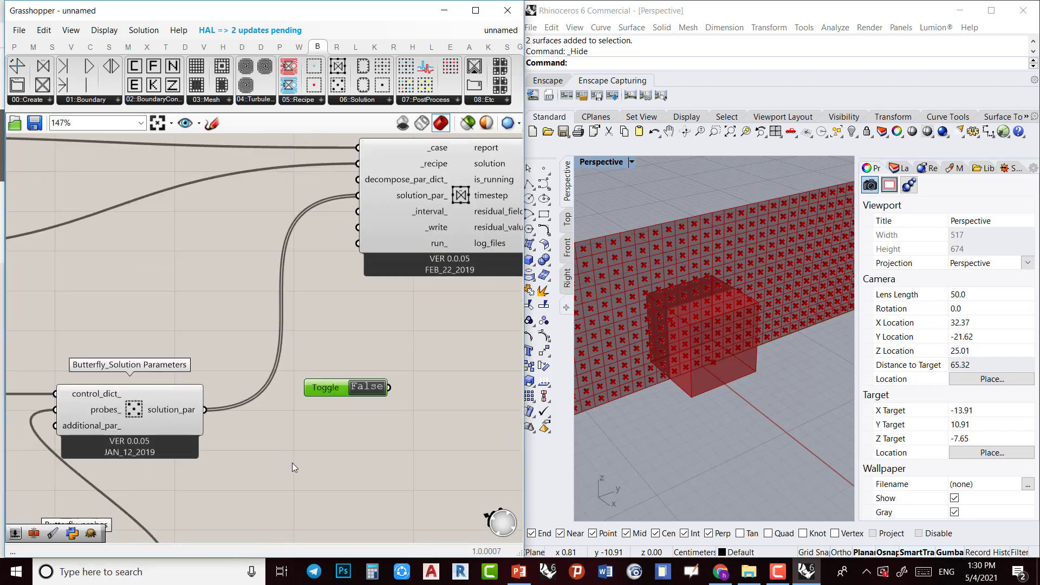
{"action": "key", "text": "ctrl+c"}
{"action": "key", "text": "ctrl+v"}
{"action": "left_click_drag", "start_coordinate": [336, 395], "coordinate": [315, 450]}
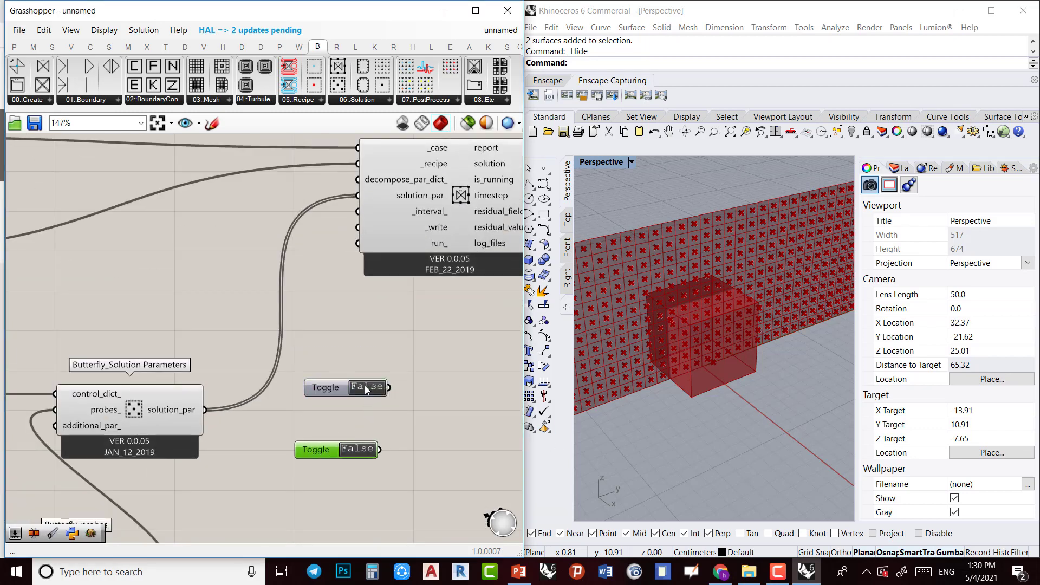
Connect the two toggles to the _write and run_ inputs of Butterfly_Solution and line them up beside those inputs
{"action": "left_click_drag", "start_coordinate": [414, 357], "coordinate": [339, 456]}
{"action": "mouse_move", "coordinate": [326, 392]}
{"action": "left_mouse_down"}
{"action": "mouse_move", "coordinate": [296, 375]}
{"action": "mouse_move", "coordinate": [356, 228]}
{"action": "left_mouse_up"}
{"action": "left_click", "coordinate": [392, 378]}
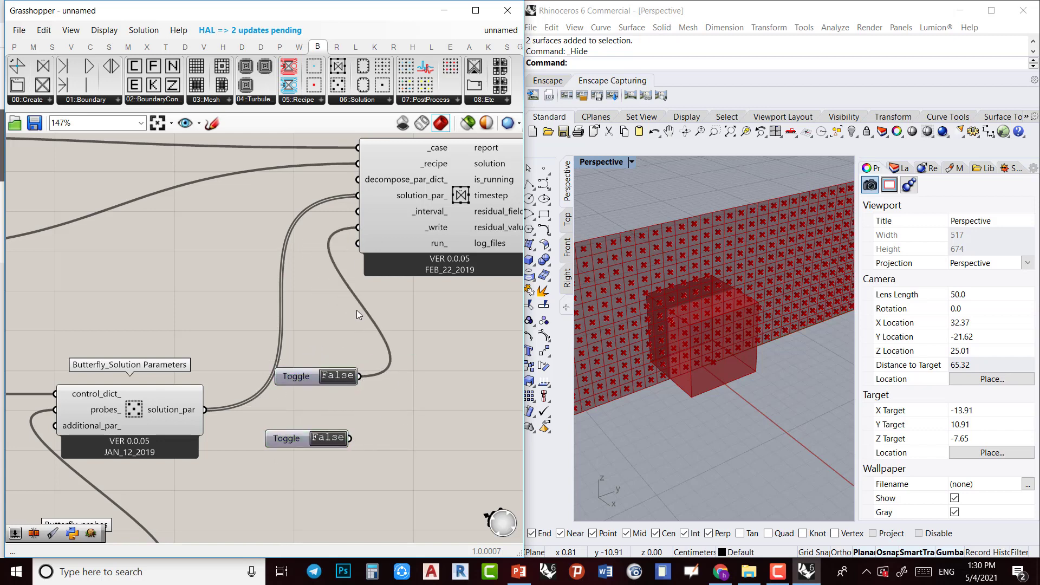
{"action": "left_click_drag", "start_coordinate": [346, 441], "coordinate": [365, 249]}
{"action": "left_click_drag", "start_coordinate": [302, 374], "coordinate": [277, 227]}
{"action": "left_click_drag", "start_coordinate": [285, 437], "coordinate": [268, 257]}
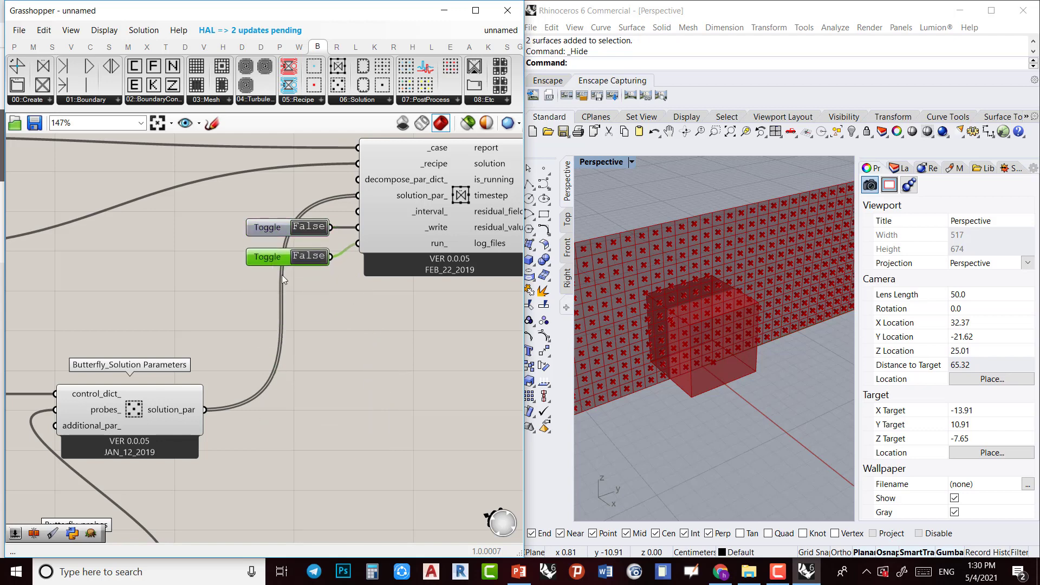
{"action": "right_click_drag", "start_coordinate": [354, 314], "coordinate": [291, 411]}
{"action": "scroll", "coordinate": [291, 410], "scroll_direction": "down", "scroll_amount": 3}
{"action": "mouse_move", "coordinate": [376, 359]}
{"action": "left_mouse_down"}
{"action": "mouse_move", "coordinate": [323, 346]}
{"action": "mouse_move", "coordinate": [383, 360]}
{"action": "left_mouse_up"}
Add a Butterfly_Load Probes Value component beyond Butterfly_Solution and connect the solution output to its _solution input
{"action": "right_click_drag", "start_coordinate": [376, 427], "coordinate": [317, 425]}
{"action": "right_click_drag", "start_coordinate": [364, 376], "coordinate": [303, 351]}
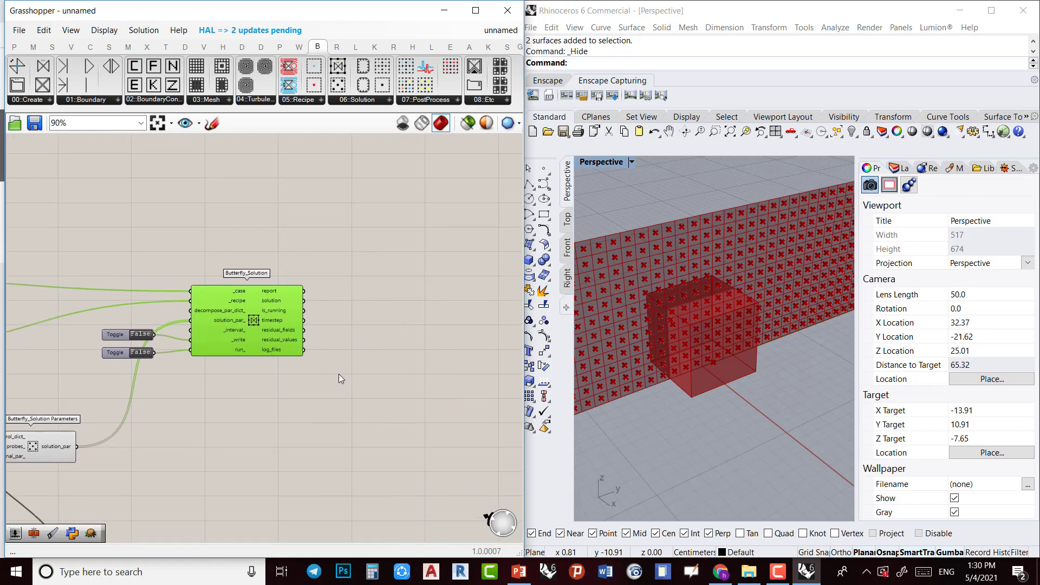
{"action": "scroll", "coordinate": [343, 377], "scroll_direction": "up", "scroll_amount": 1}
{"action": "right_click_drag", "start_coordinate": [374, 381], "coordinate": [285, 386]}
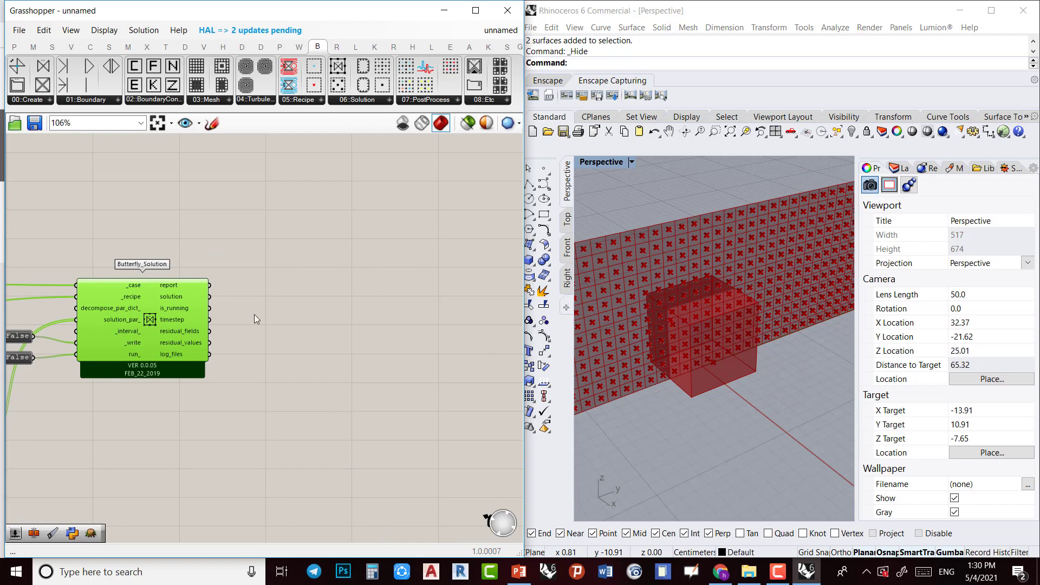
{"action": "right_click_drag", "start_coordinate": [348, 350], "coordinate": [295, 343]}
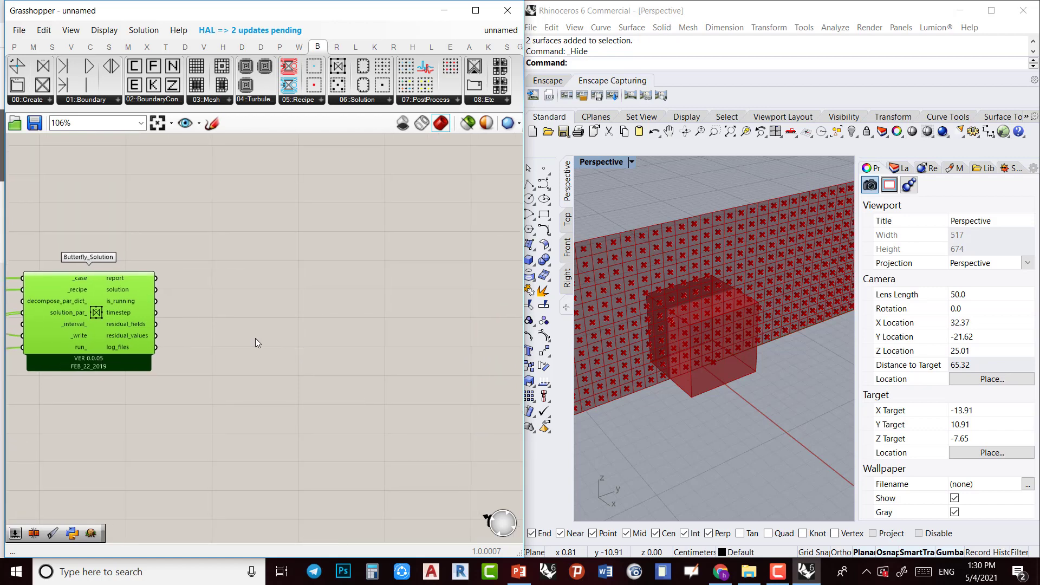
{"action": "scroll", "coordinate": [255, 337], "scroll_direction": "down", "scroll_amount": 1}
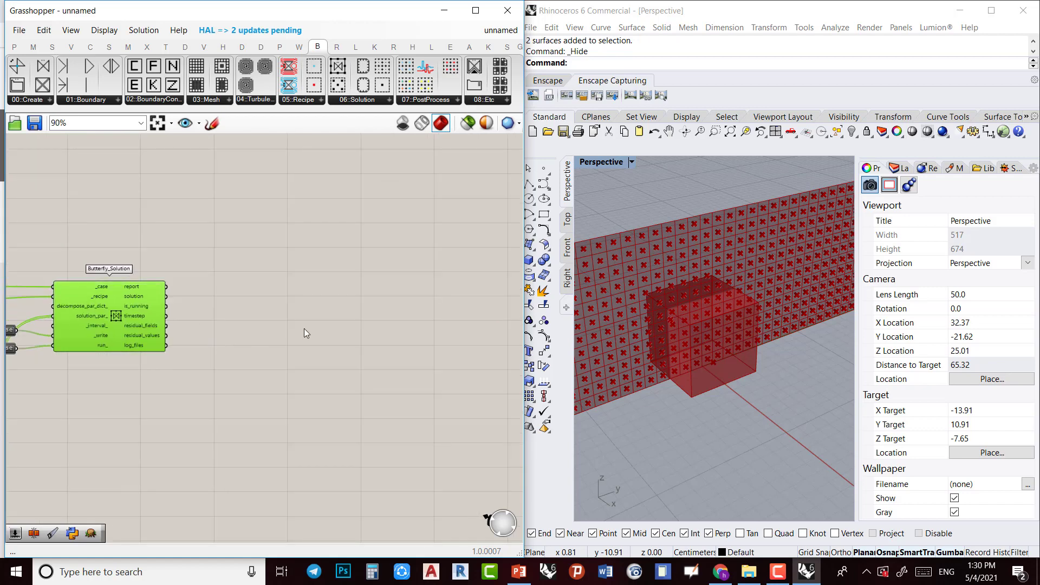
{"action": "left_click", "coordinate": [431, 100]}
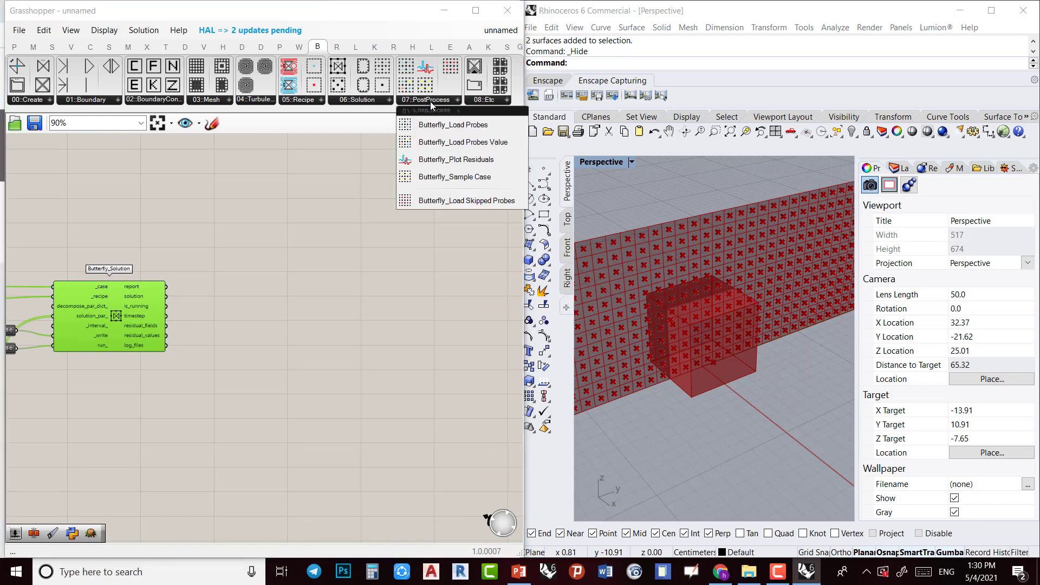
{"action": "left_click", "coordinate": [441, 143]}
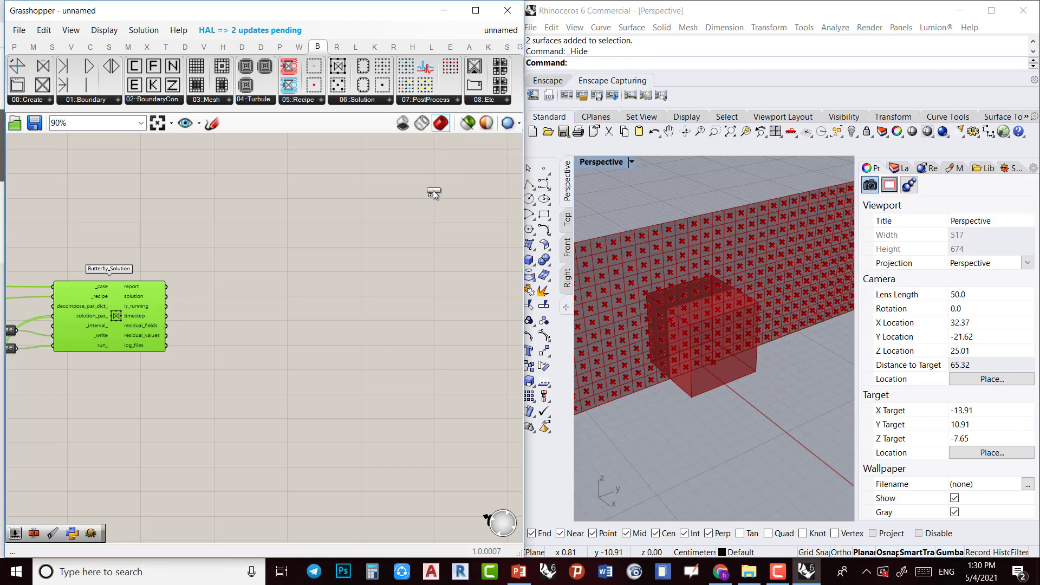
{"action": "left_click", "coordinate": [341, 309]}
{"action": "scroll", "coordinate": [252, 333], "scroll_direction": "up", "scroll_amount": 3}
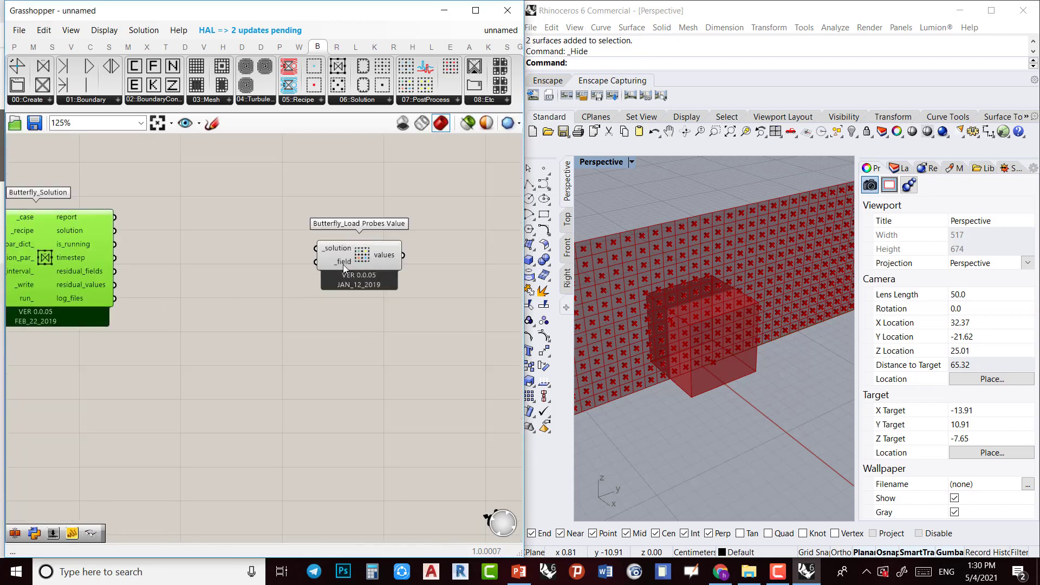
{"action": "left_click_drag", "start_coordinate": [343, 265], "coordinate": [277, 267]}
{"action": "left_click_drag", "start_coordinate": [115, 230], "coordinate": [356, 244]}
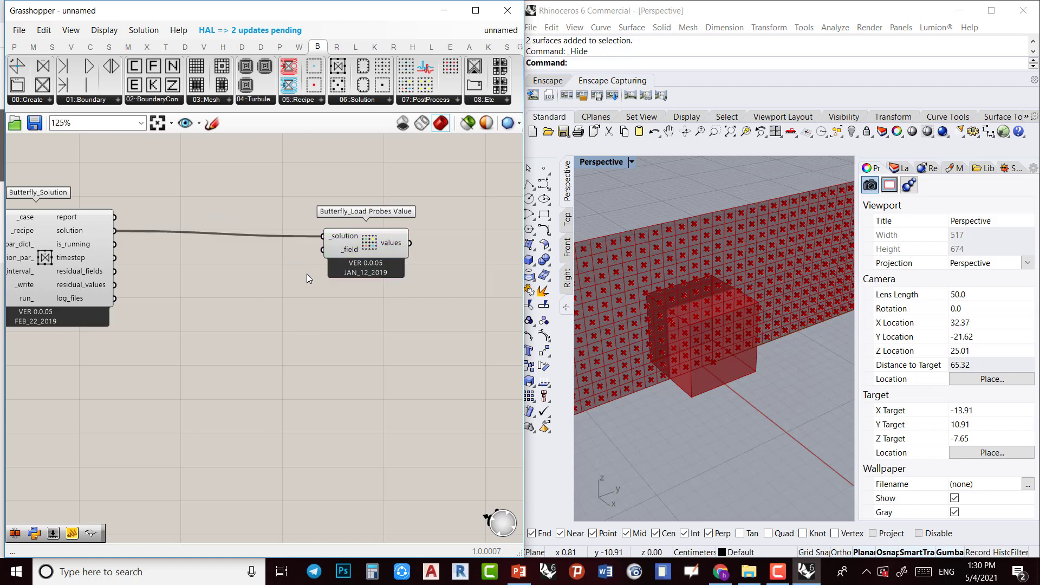
Add a panel containing U, connect it to the _field input of Butterfly_Load Probes Value and line it up beside that input
{"action": "double_click", "coordinate": [306, 274]}
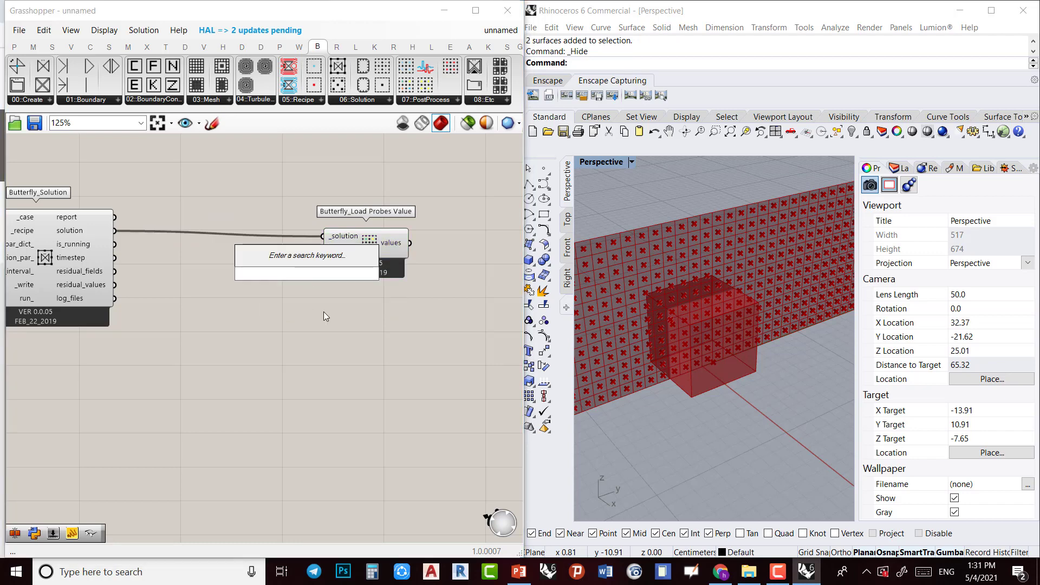
{"action": "type", "text": "\""}
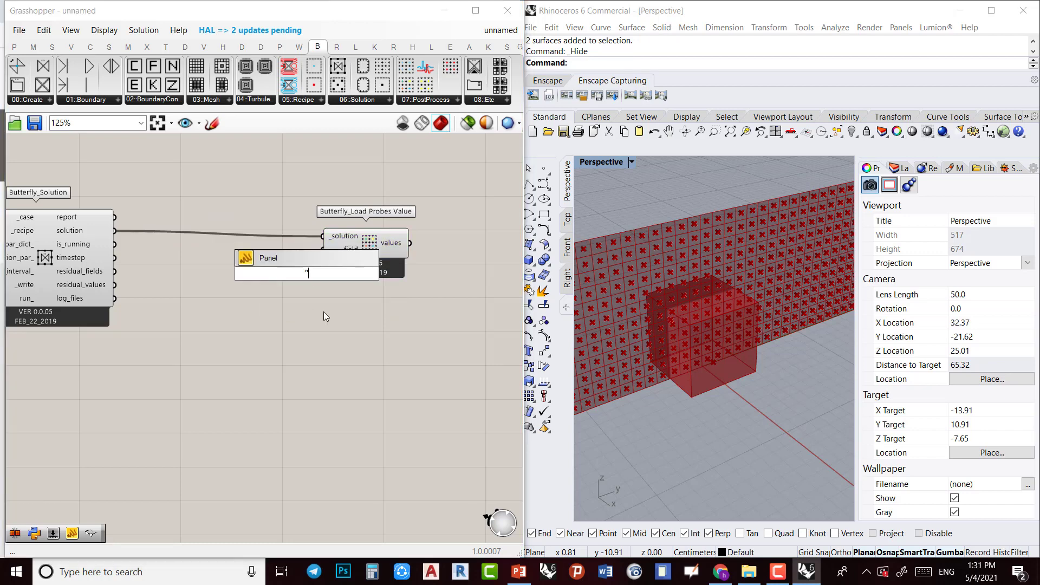
{"action": "key", "text": "Return"}
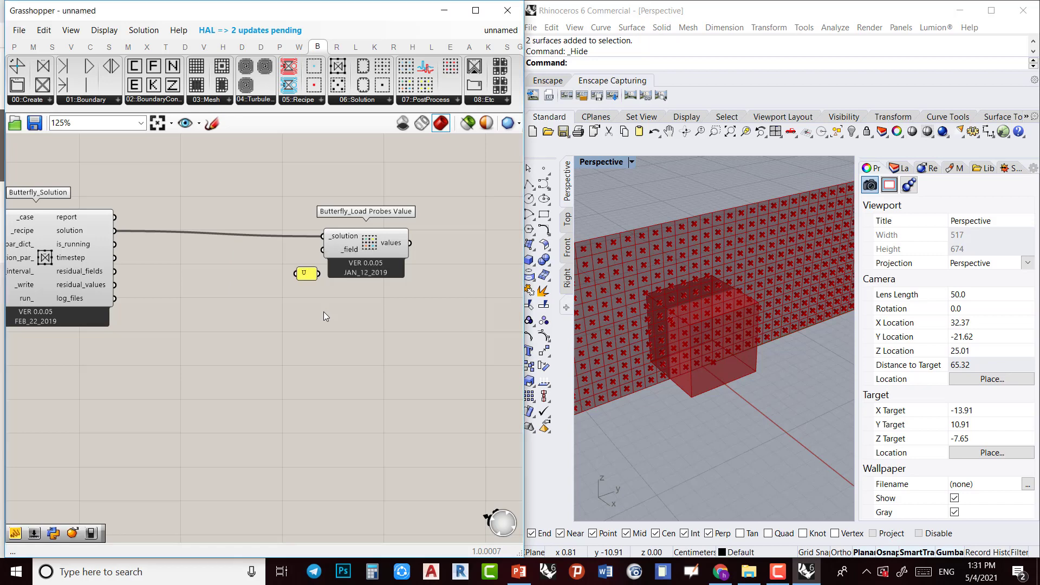
{"action": "scroll", "coordinate": [305, 237], "scroll_direction": "up", "scroll_amount": 2}
{"action": "left_click_drag", "start_coordinate": [323, 287], "coordinate": [329, 256]}
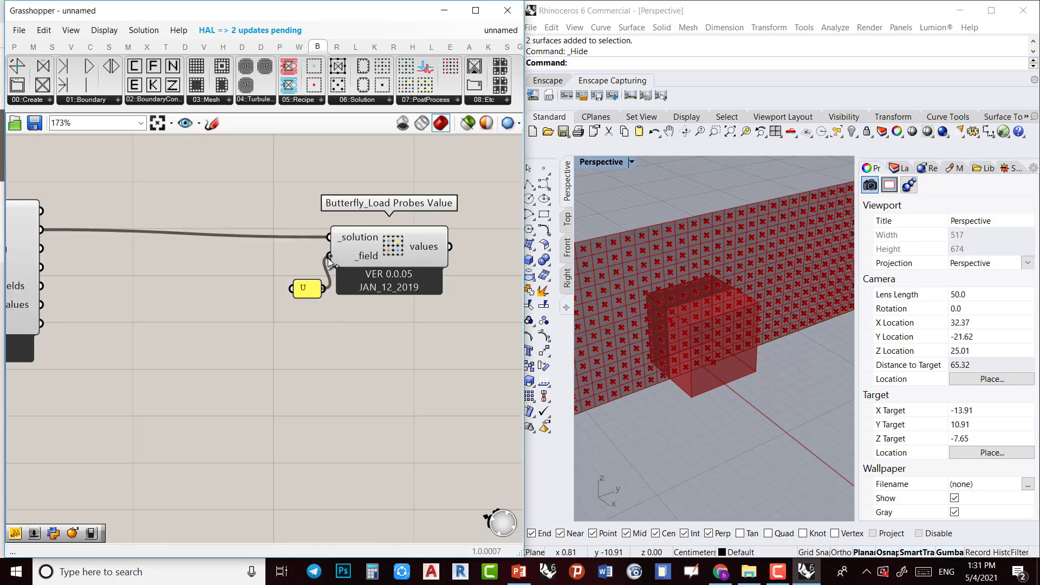
{"action": "left_click_drag", "start_coordinate": [309, 290], "coordinate": [295, 259]}
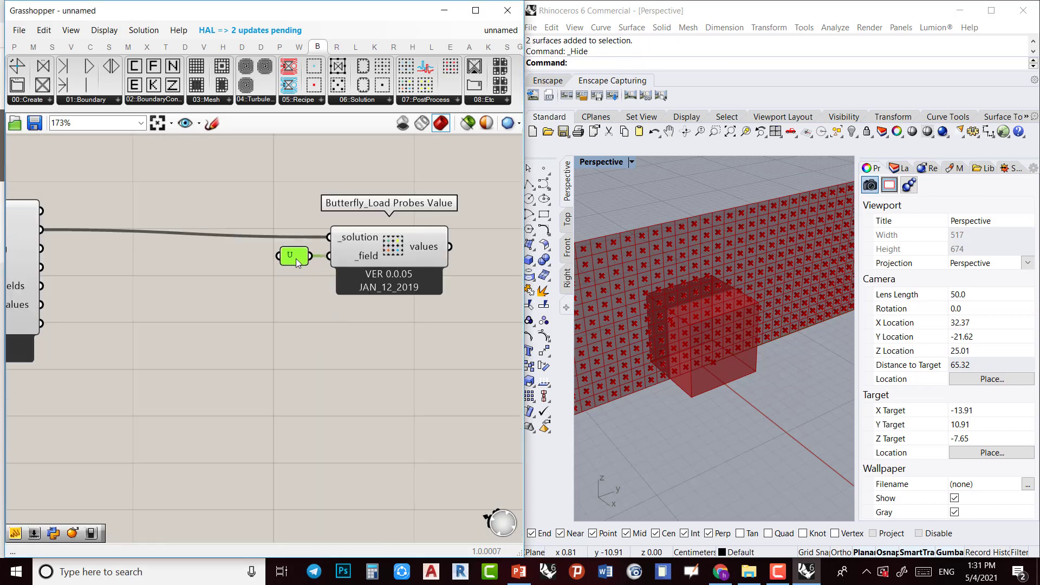
Add a Vector parameter beside Butterfly_Load Probes Value and connect the values output to it
{"action": "right_click_drag", "start_coordinate": [413, 273], "coordinate": [310, 337]}
{"action": "scroll", "coordinate": [293, 404], "scroll_direction": "down", "scroll_amount": 4}
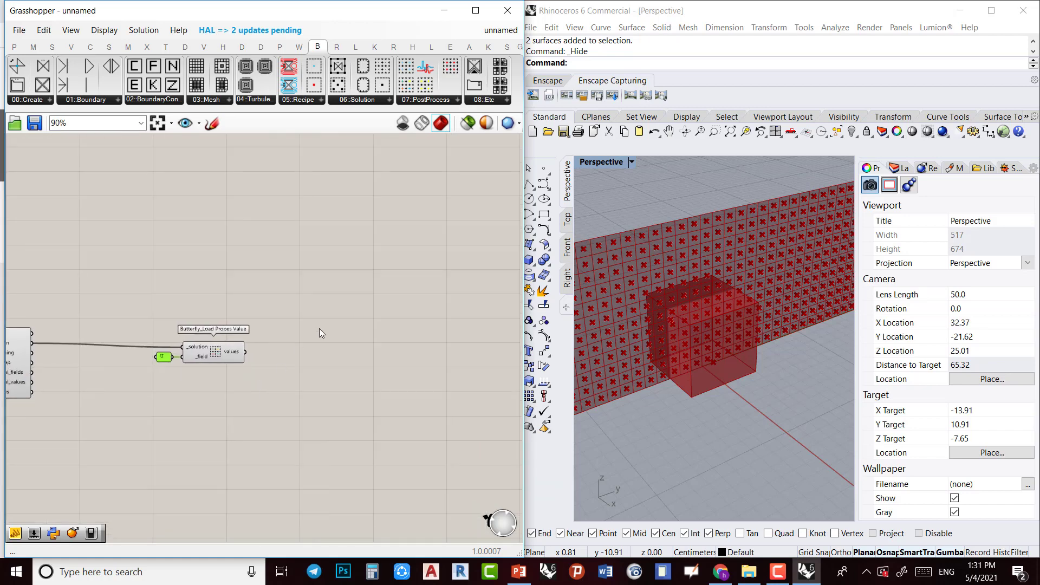
{"action": "double_click", "coordinate": [315, 382]}
{"action": "type", "text": "vev"}
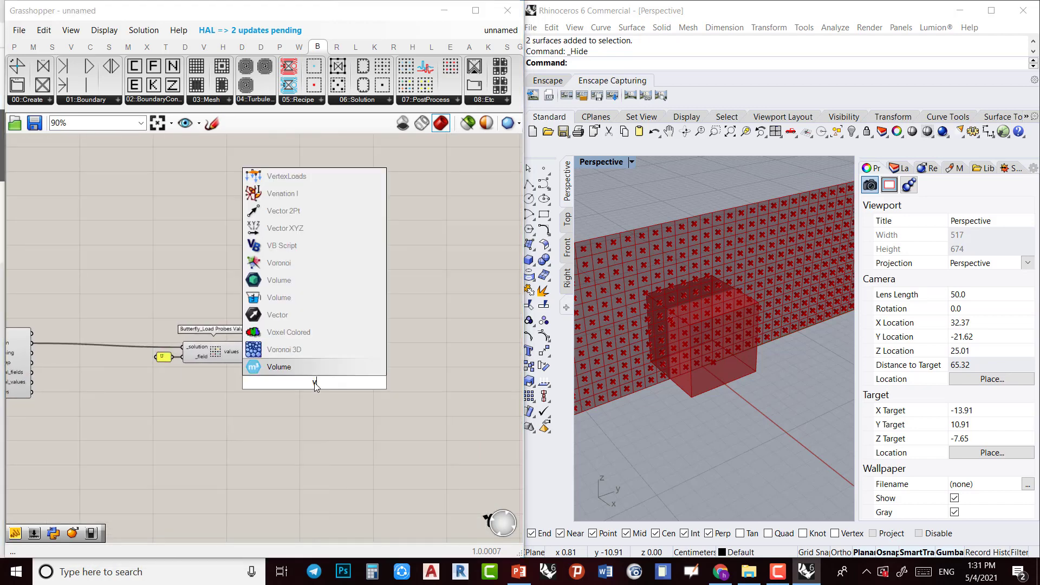
{"action": "type", "text": "ct"}
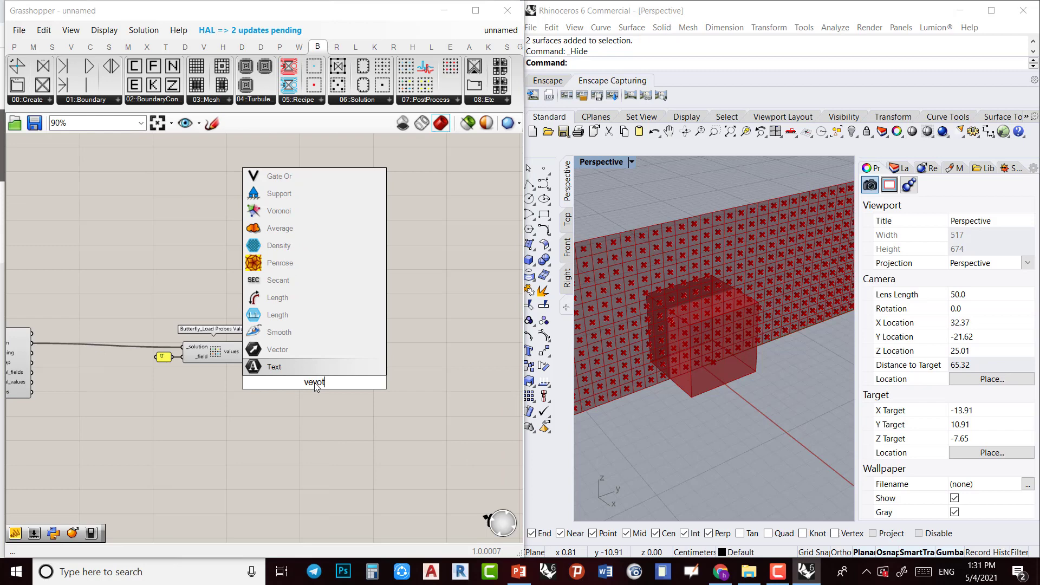
{"action": "left_click", "coordinate": [316, 352]}
{"action": "scroll", "coordinate": [289, 352], "scroll_direction": "up", "scroll_amount": 4}
{"action": "left_click_drag", "start_coordinate": [200, 352], "coordinate": [269, 353]}
Add a Vector Display Ex component farther along from the Vector parameter, leaving space between them
{"action": "right_click_drag", "start_coordinate": [383, 344], "coordinate": [330, 342]}
{"action": "double_click", "coordinate": [382, 343]}
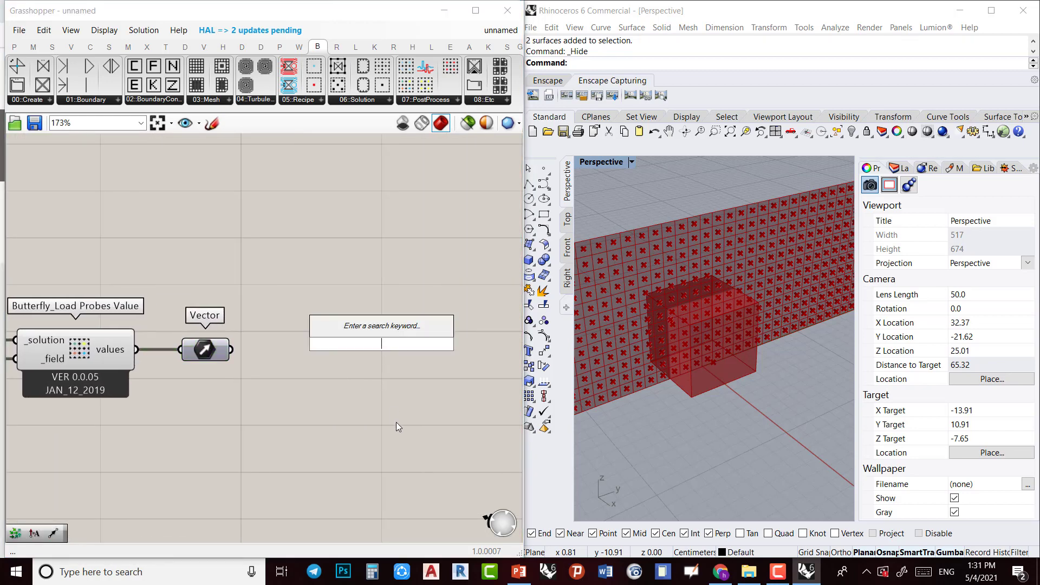
{"action": "right_click_drag", "start_coordinate": [395, 421], "coordinate": [191, 399]}
{"action": "double_click", "coordinate": [326, 334]}
{"action": "scroll", "coordinate": [253, 385], "scroll_direction": "down", "scroll_amount": 3}
{"action": "type", "text": "v"}
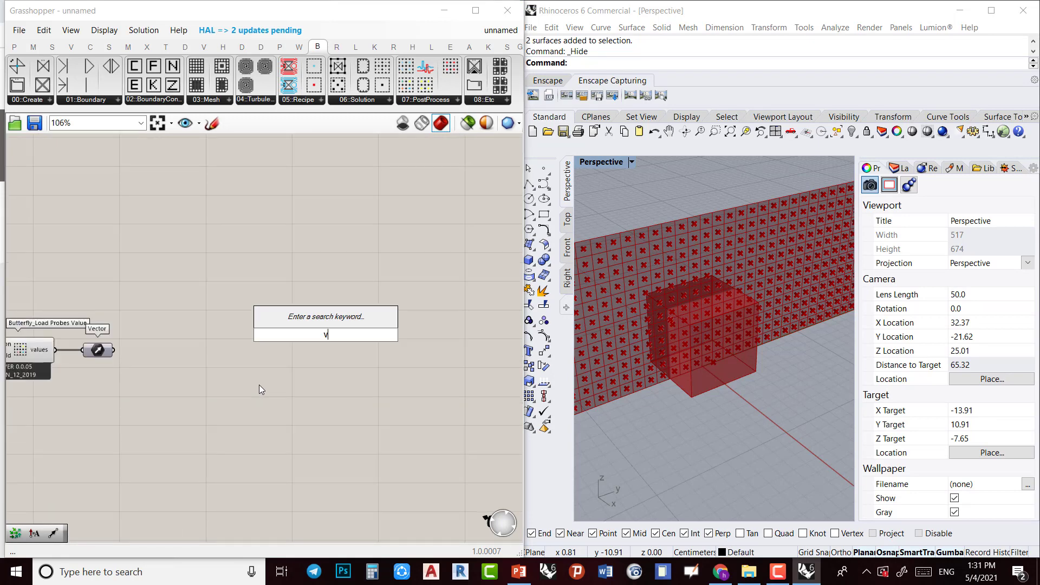
{"action": "type", "text": "ecto"}
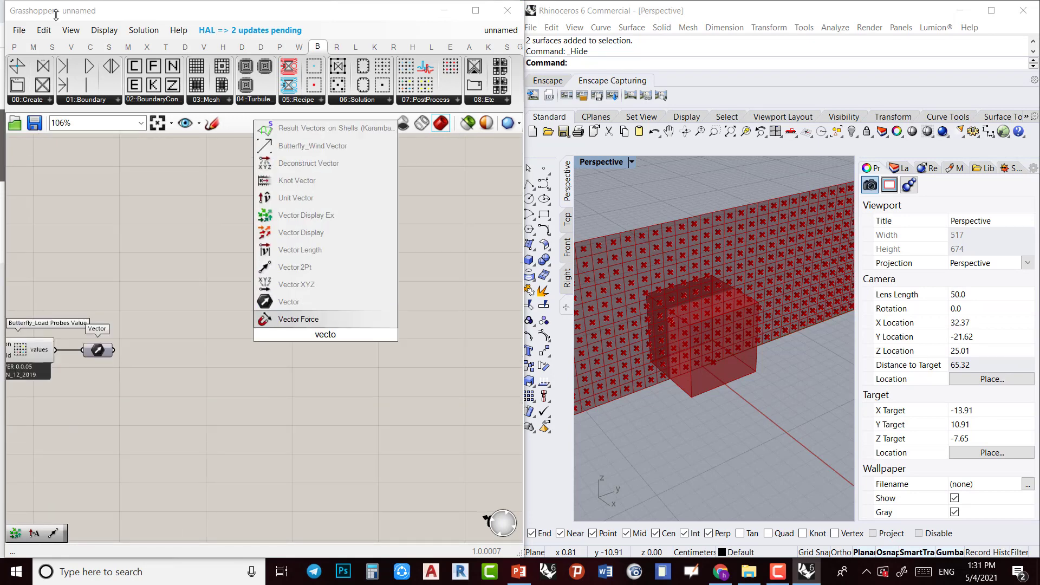
{"action": "left_click", "coordinate": [271, 215]}
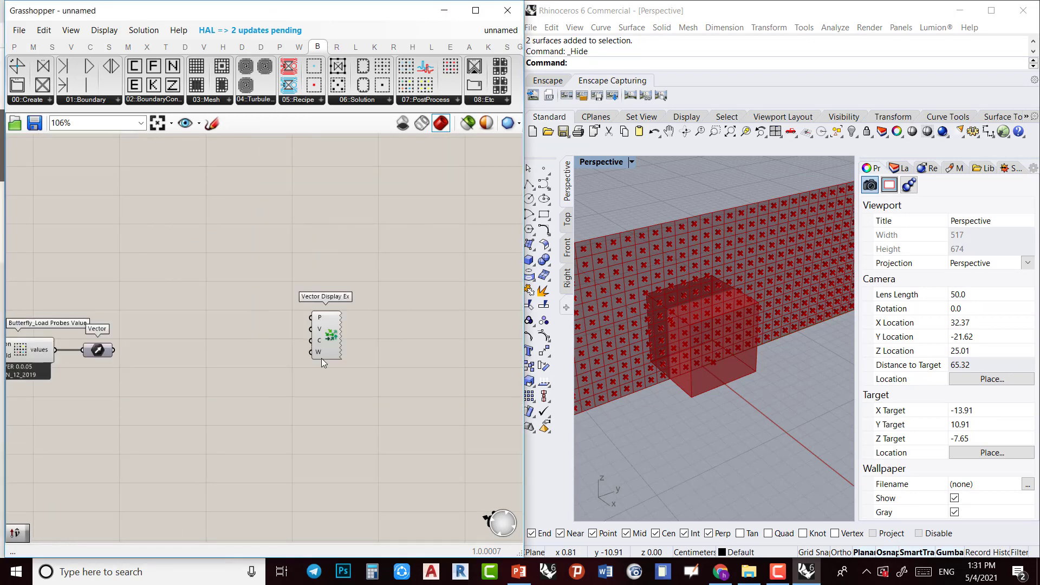
{"action": "scroll", "coordinate": [321, 358], "scroll_direction": "up", "scroll_amount": 2}
{"action": "left_click_drag", "start_coordinate": [331, 345], "coordinate": [391, 409]}
Flatten the points output of the LB Generate Point Grid component
{"action": "scroll", "coordinate": [230, 391], "scroll_direction": "down", "scroll_amount": 4}
{"action": "right_click_drag", "start_coordinate": [165, 411], "coordinate": [251, 348]}
{"action": "scroll", "coordinate": [225, 369], "scroll_direction": "down", "scroll_amount": 4}
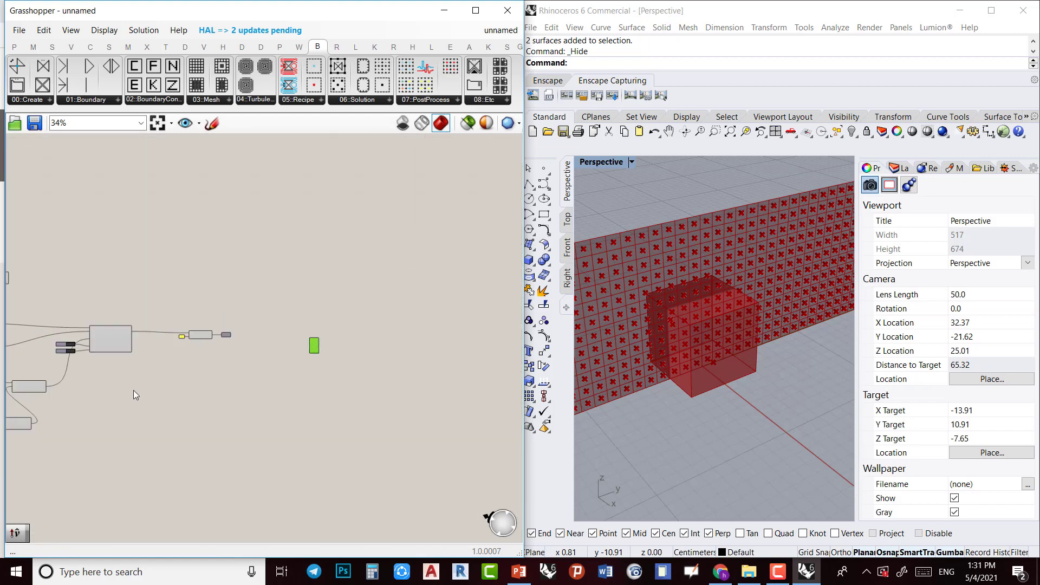
{"action": "right_click_drag", "start_coordinate": [133, 390], "coordinate": [184, 383]}
{"action": "scroll", "coordinate": [82, 429], "scroll_direction": "up", "scroll_amount": 4}
{"action": "scroll", "coordinate": [26, 431], "scroll_direction": "up", "scroll_amount": 1}
{"action": "right_click_drag", "start_coordinate": [26, 430], "coordinate": [169, 411]}
{"action": "scroll", "coordinate": [67, 391], "scroll_direction": "up", "scroll_amount": 2}
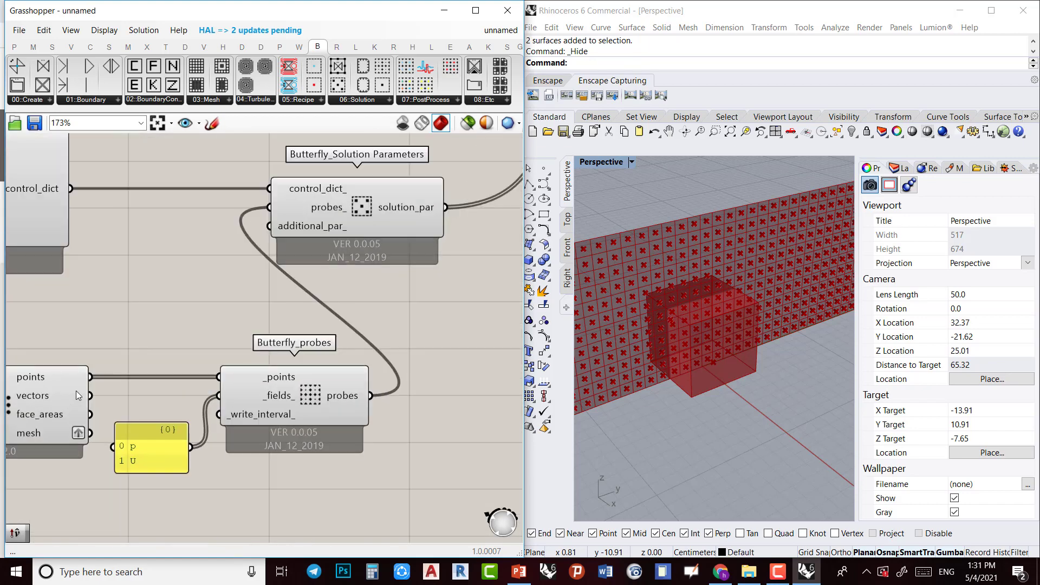
{"action": "scroll", "coordinate": [138, 382], "scroll_direction": "up", "scroll_amount": 3}
{"action": "right_click", "coordinate": [157, 388]}
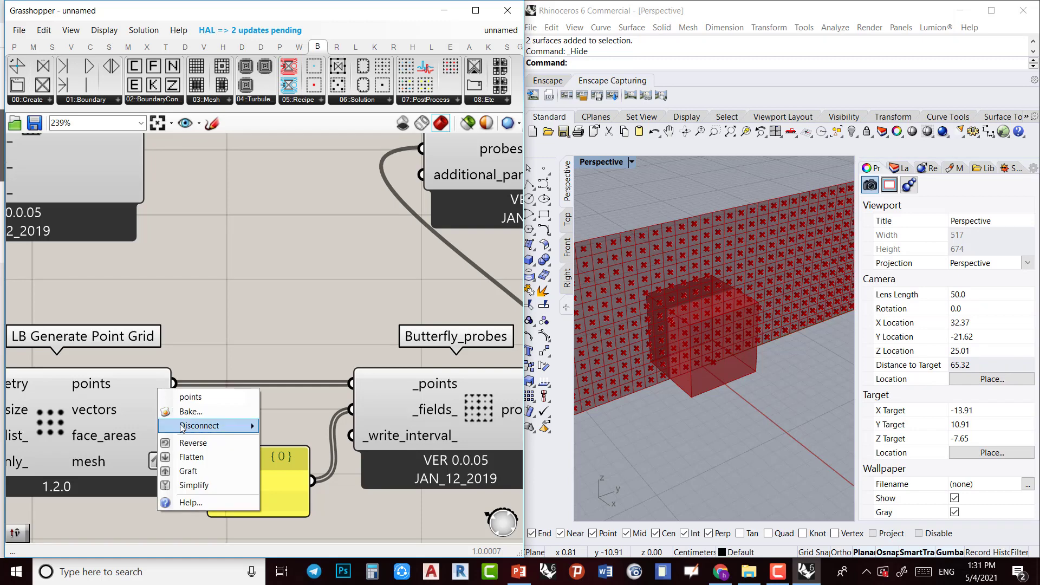
{"action": "left_click", "coordinate": [184, 458]}
Connect the point grid's points output to the P input of Vector Display Ex and reposition that component
{"action": "scroll", "coordinate": [191, 404], "scroll_direction": "down", "scroll_amount": 3}
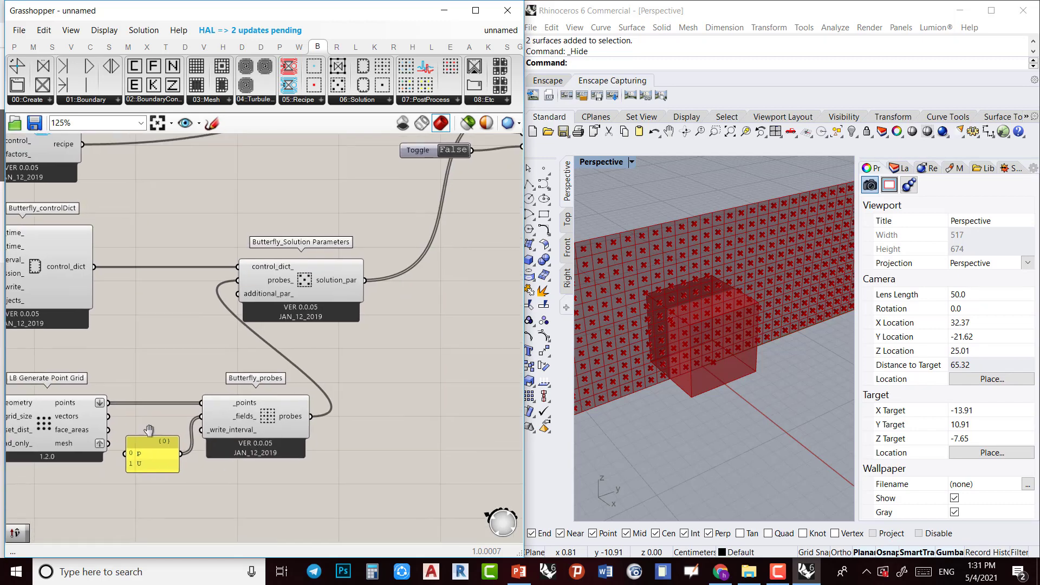
{"action": "left_click_drag", "start_coordinate": [109, 408], "coordinate": [277, 187]}
{"action": "left_click_drag", "start_coordinate": [302, 218], "coordinate": [371, 253]}
{"action": "left_click", "coordinate": [300, 297]}
{"action": "right_click_drag", "start_coordinate": [309, 336], "coordinate": [332, 388]}
{"action": "scroll", "coordinate": [332, 388], "scroll_direction": "down", "scroll_amount": 4}
{"action": "scroll", "coordinate": [213, 320], "scroll_direction": "up", "scroll_amount": 5}
{"action": "right_click_drag", "start_coordinate": [281, 326], "coordinate": [187, 313]}
{"action": "left_click_drag", "start_coordinate": [441, 364], "coordinate": [402, 334]}
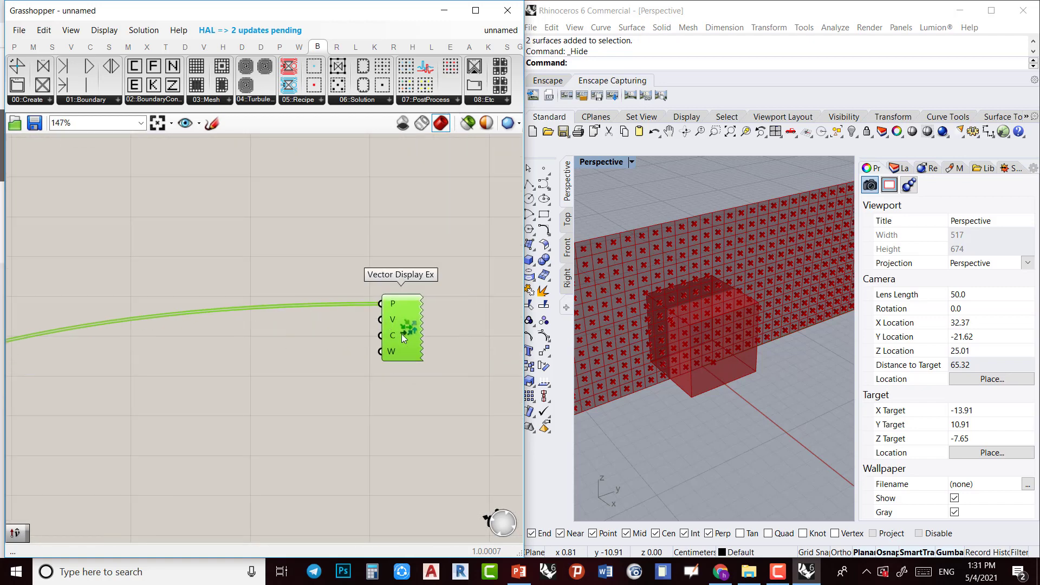
Move the Vector parameter closer to Vector Display Ex, leaving room for another component between them
{"action": "right_click_drag", "start_coordinate": [220, 349], "coordinate": [336, 428]}
{"action": "left_click_drag", "start_coordinate": [108, 352], "coordinate": [296, 358]}
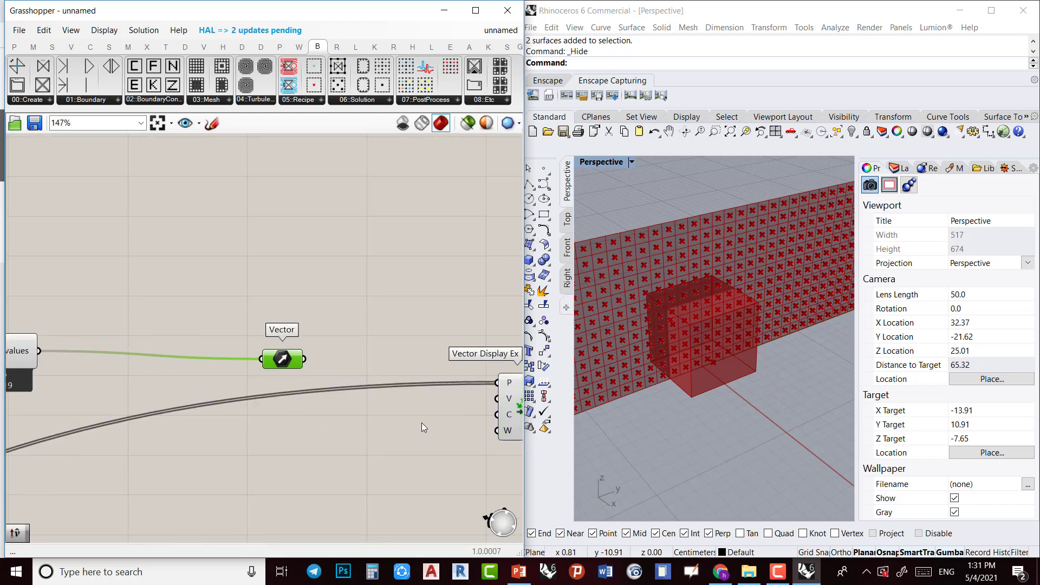
{"action": "right_click_drag", "start_coordinate": [421, 422], "coordinate": [249, 383]}
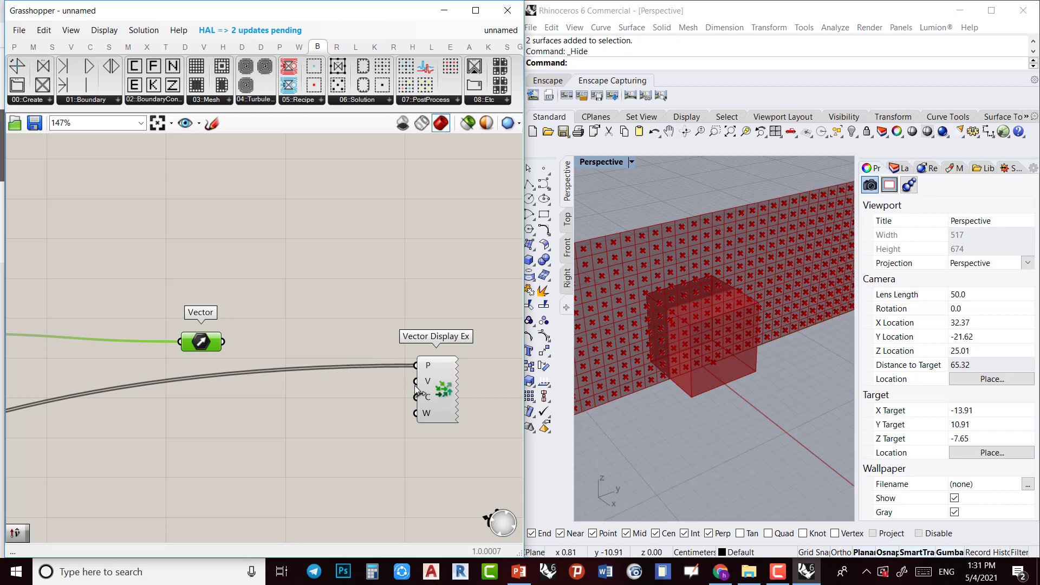
{"action": "left_click_drag", "start_coordinate": [204, 352], "coordinate": [162, 340]}
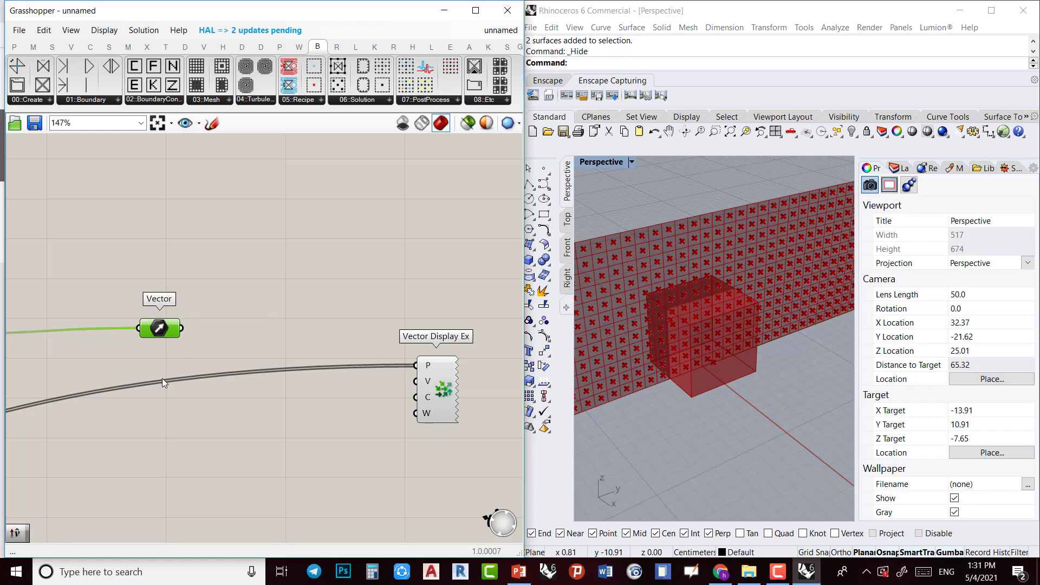
Add a Unit Vector component and wire the Vector parameter through it into the V input of Vector Display Ex
{"action": "double_click", "coordinate": [277, 329]}
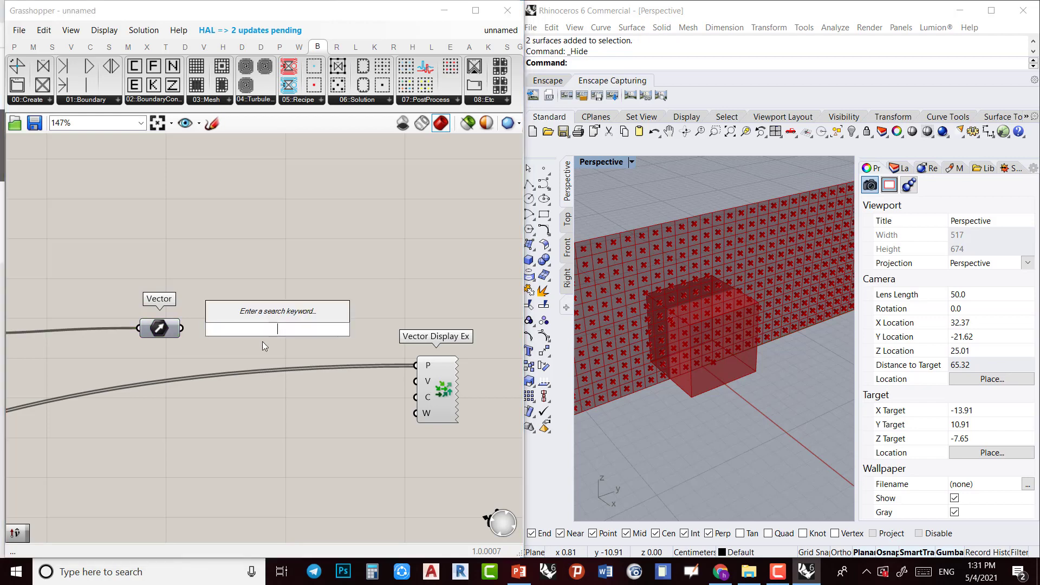
{"action": "type", "text": "uni"}
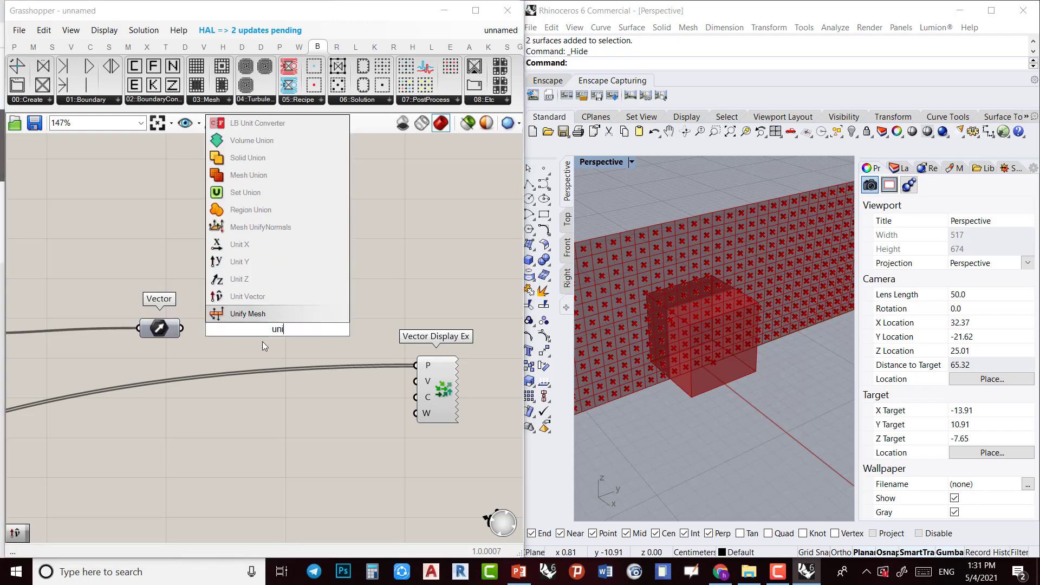
{"action": "type", "text": "t"}
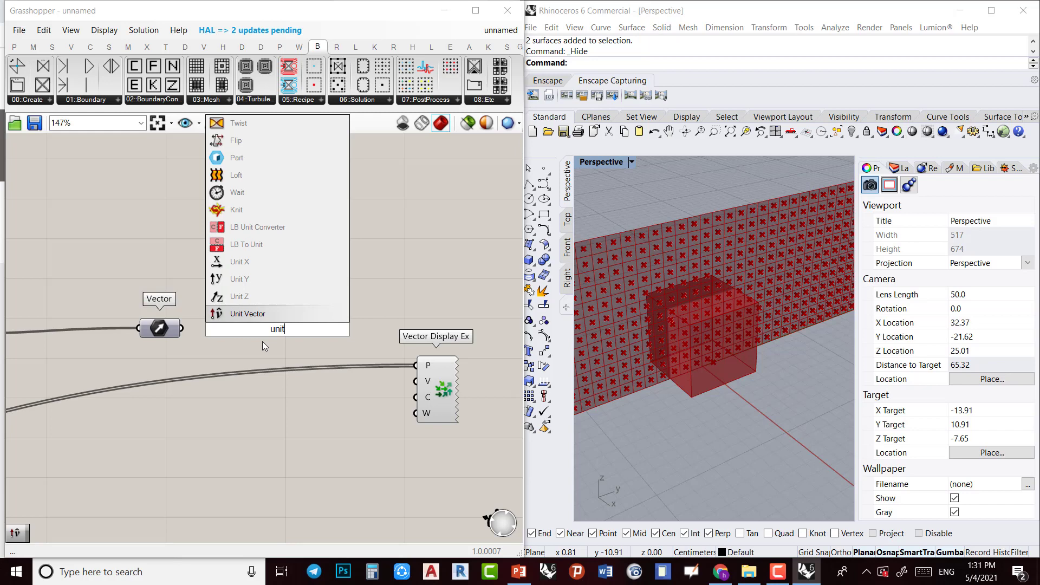
{"action": "left_click", "coordinate": [282, 312]}
{"action": "left_click_drag", "start_coordinate": [182, 328], "coordinate": [416, 381]}
Add a Gradient component below the wires leading into Vector Display Ex
{"action": "double_click", "coordinate": [320, 450]}
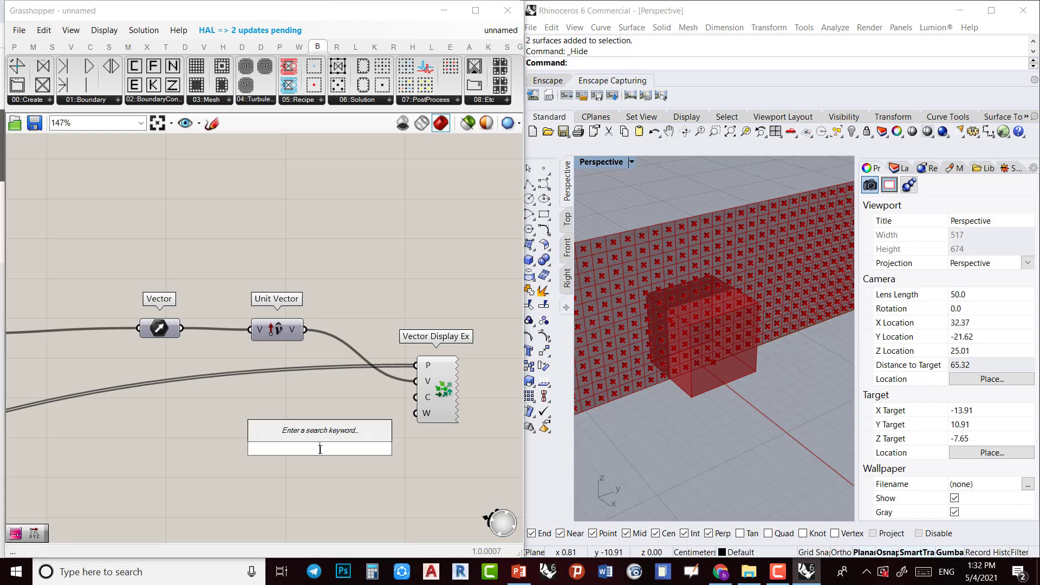
{"action": "type", "text": "gr"}
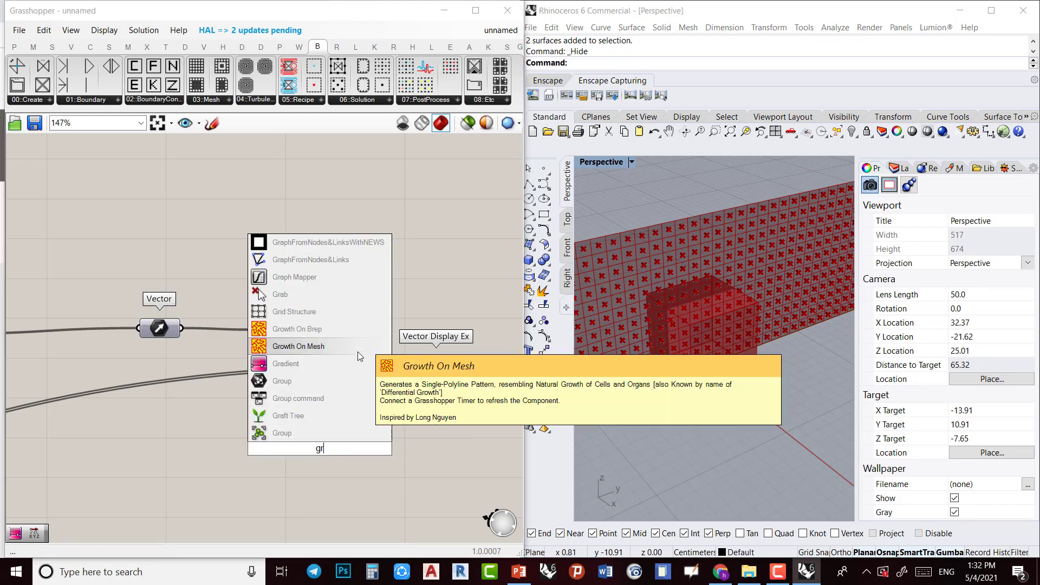
{"action": "left_click", "coordinate": [354, 365]}
{"action": "scroll", "coordinate": [347, 422], "scroll_direction": "up", "scroll_amount": 2}
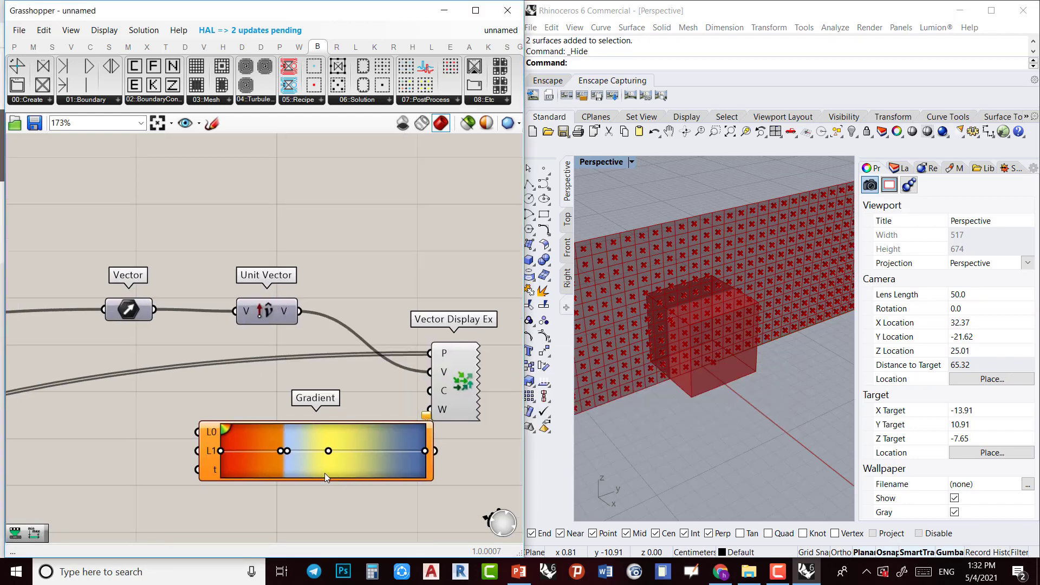
Apply the red-yellow-blue preset to the Gradient, wire its output into the C input of Vector Display Ex, and reposition it
{"action": "right_click", "coordinate": [285, 452]}
{"action": "right_click_drag", "start_coordinate": [261, 459], "coordinate": [217, 407]}
{"action": "right_click", "coordinate": [259, 409]}
{"action": "mouse_move", "coordinate": [347, 482]}
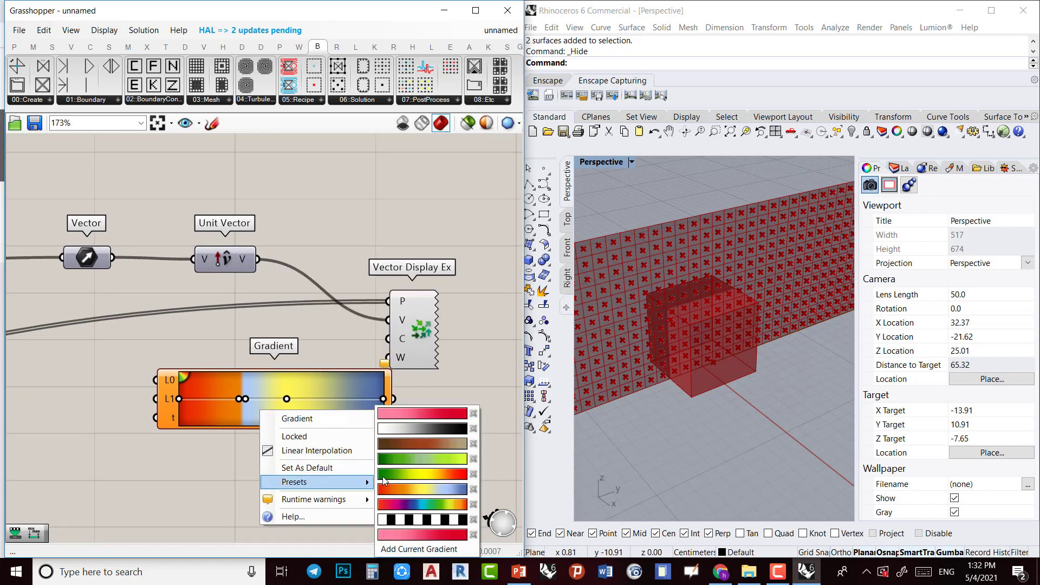
{"action": "left_click", "coordinate": [430, 485]}
{"action": "left_click_drag", "start_coordinate": [338, 420], "coordinate": [379, 340]}
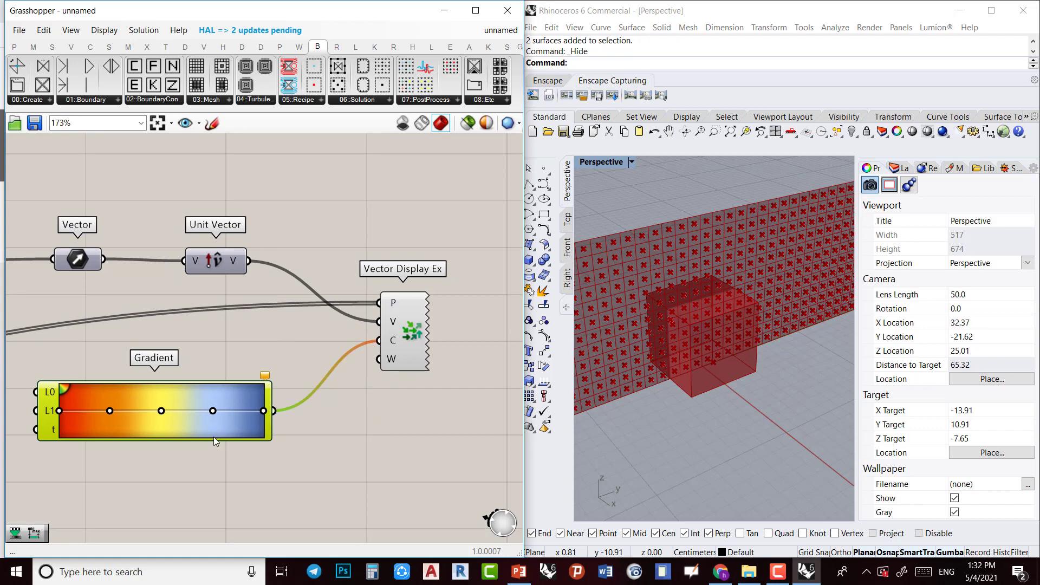
{"action": "left_click_drag", "start_coordinate": [213, 436], "coordinate": [293, 402]}
Move the Vector parameter close to Butterfly_Load Probes Value, freeing space before Unit Vector
{"action": "right_click_drag", "start_coordinate": [337, 442], "coordinate": [440, 430]}
{"action": "scroll", "coordinate": [441, 430], "scroll_direction": "down", "scroll_amount": 1}
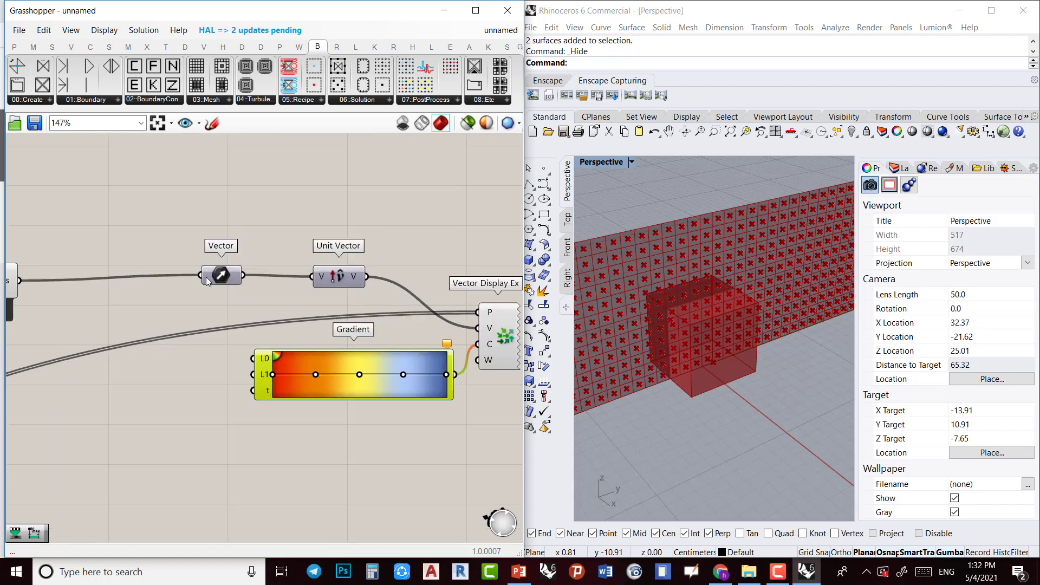
{"action": "left_click_drag", "start_coordinate": [201, 275], "coordinate": [64, 280]}
{"action": "left_click_drag", "start_coordinate": [221, 276], "coordinate": [80, 282]}
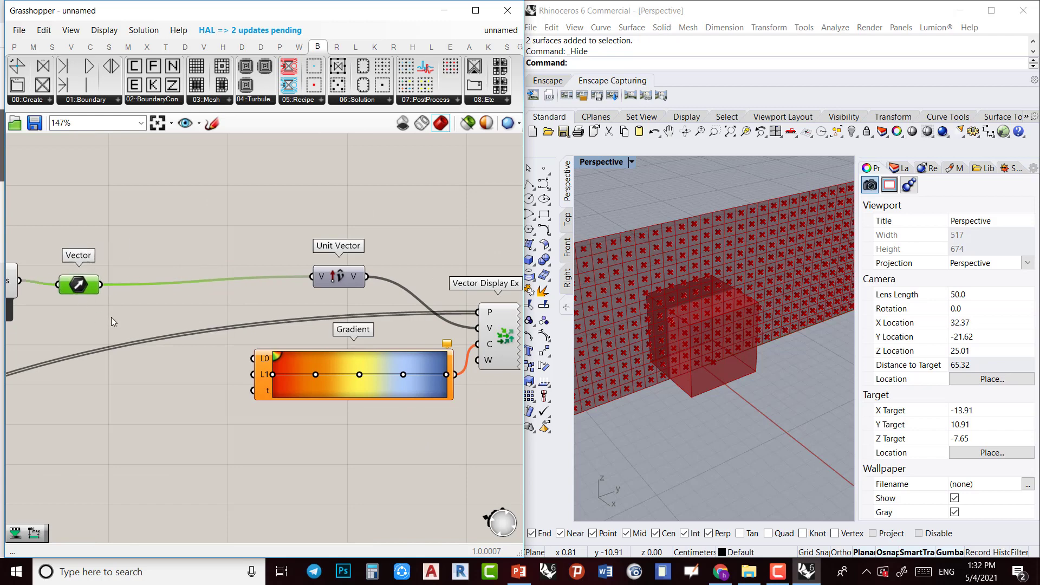
Add a Vector Length component below the Vector parameter and feed it from that parameter
{"action": "double_click", "coordinate": [145, 314]}
{"action": "type", "text": "ve"}
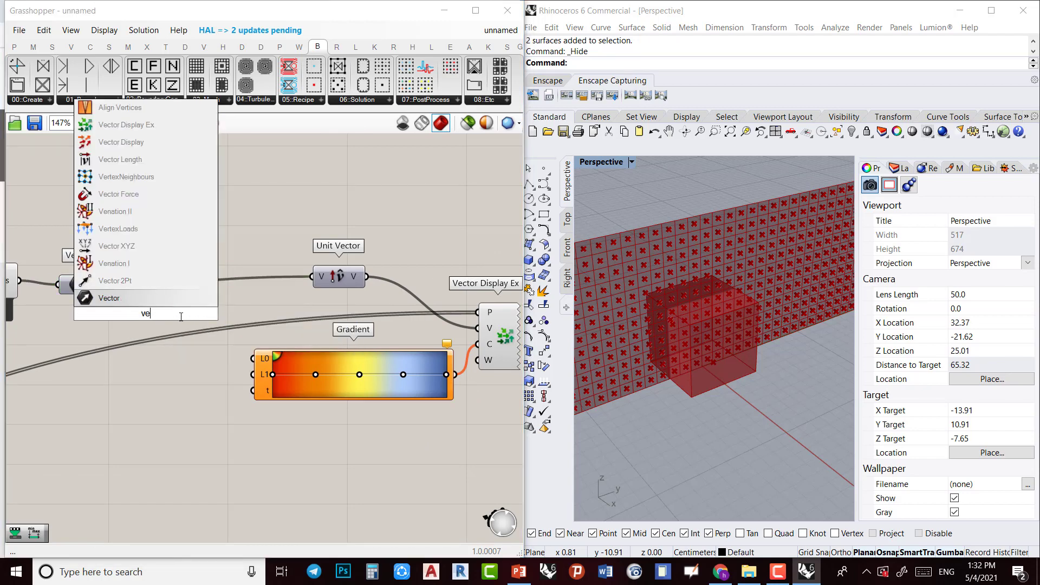
{"action": "type", "text": "ctor"}
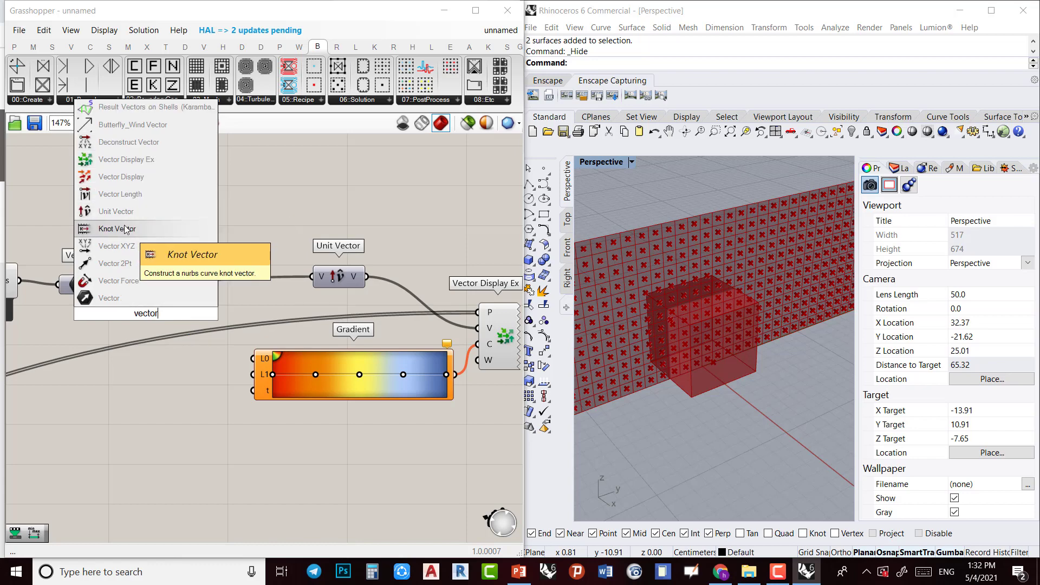
{"action": "left_click", "coordinate": [120, 194]}
{"action": "left_click_drag", "start_coordinate": [101, 284], "coordinate": [120, 431]}
Add a numeric Bounds component and connect Vector Length's L output to its N input
{"action": "double_click", "coordinate": [184, 475]}
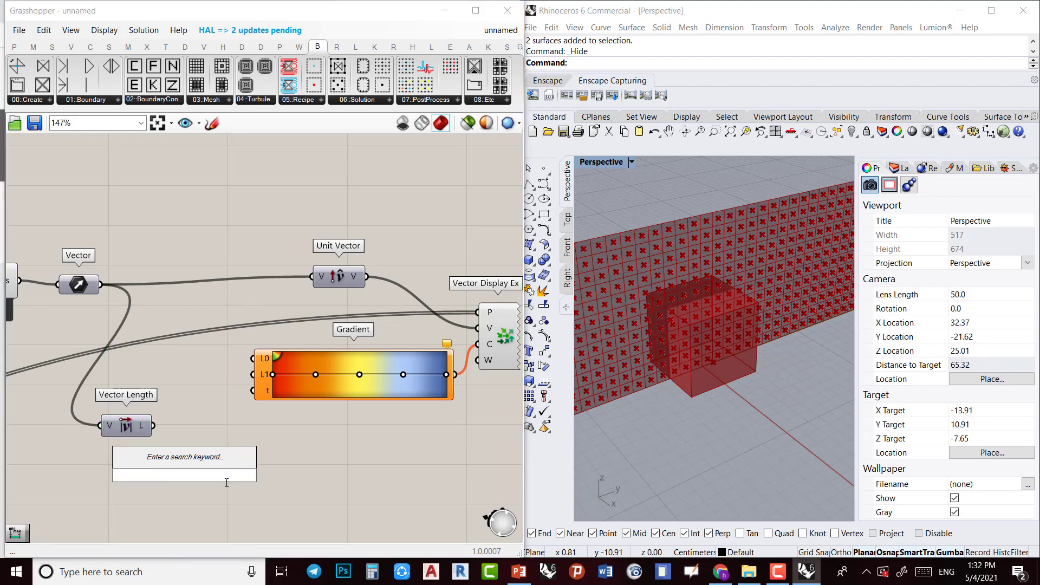
{"action": "type", "text": "boun"}
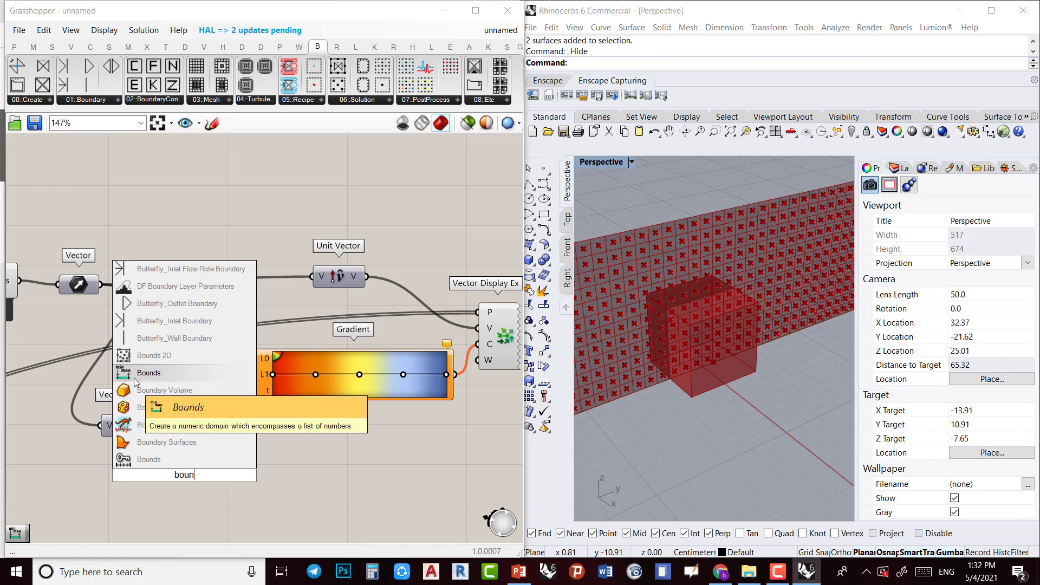
{"action": "left_click", "coordinate": [247, 371]}
{"action": "scroll", "coordinate": [157, 429], "scroll_direction": "up", "scroll_amount": 3}
{"action": "left_click_drag", "start_coordinate": [153, 423], "coordinate": [205, 379]}
{"action": "left_click_drag", "start_coordinate": [197, 449], "coordinate": [196, 440]}
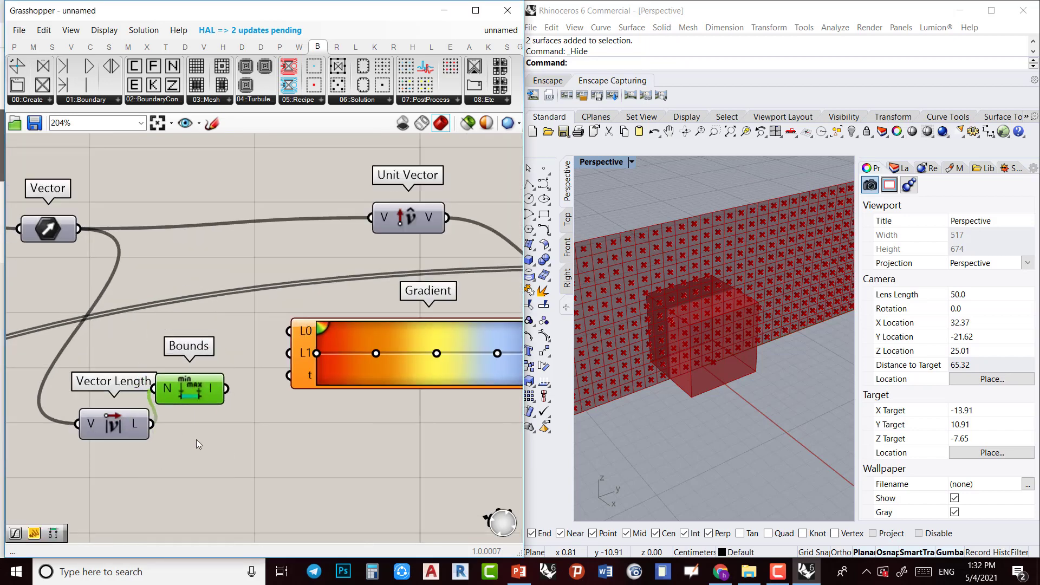
Add a Deconstruct Domain component beside Bounds and connect the Bounds output to its I input
{"action": "double_click", "coordinate": [312, 495]}
{"action": "type", "text": "d"}
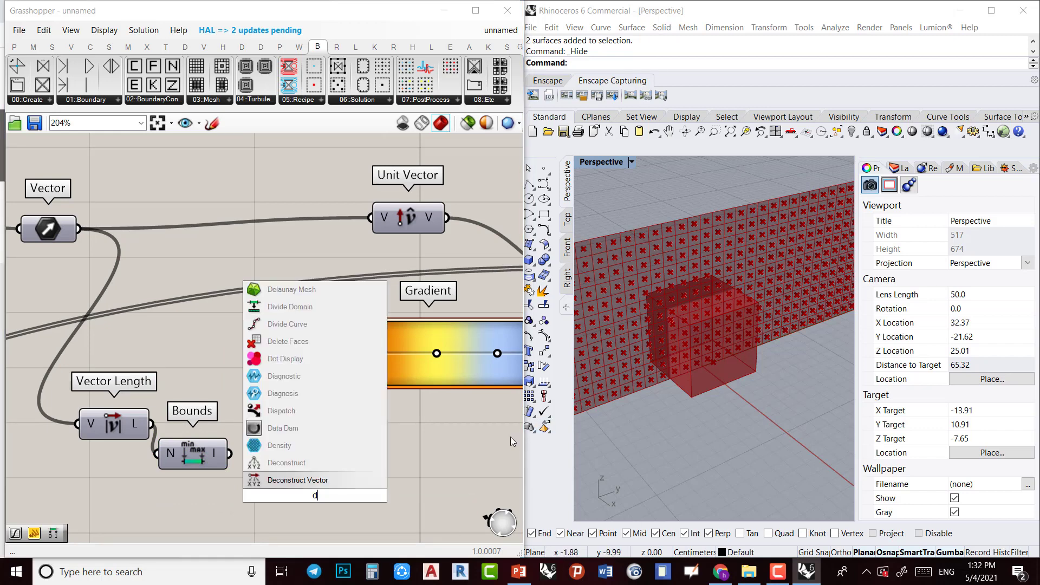
{"action": "type", "text": "econ"}
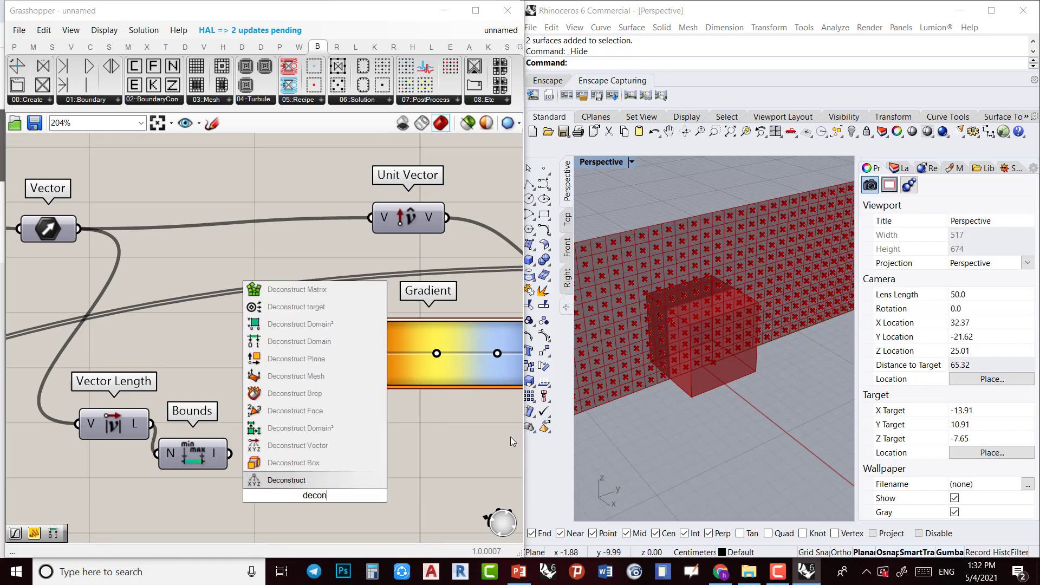
{"action": "left_click", "coordinate": [323, 342]}
{"action": "left_click_drag", "start_coordinate": [236, 459], "coordinate": [264, 461]}
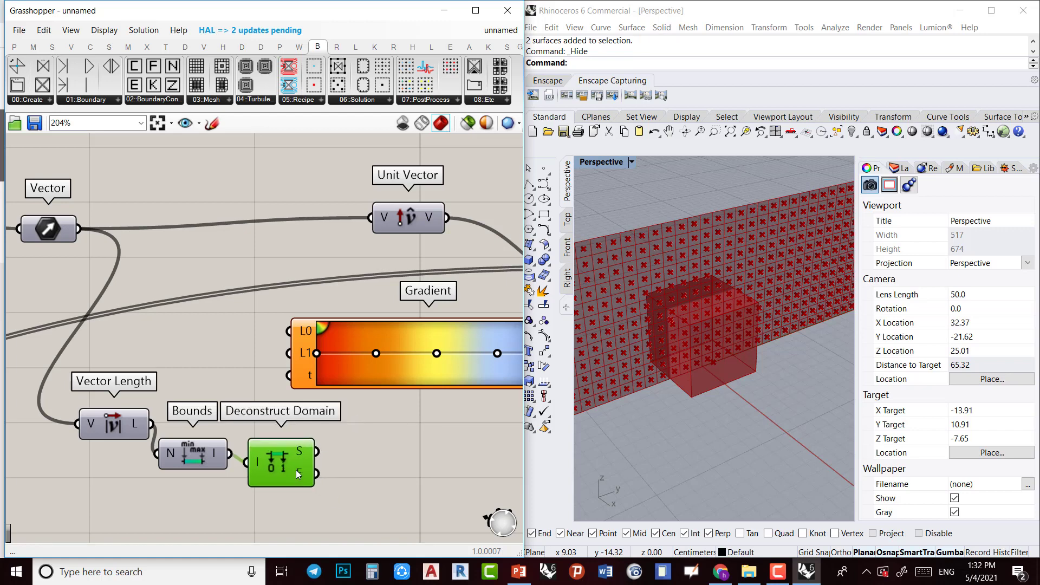
Wire Vector Length's output into the Gradient's t input and rearrange Vector Length, Bounds and Deconstruct Domain ahead of the Gradient
{"action": "left_click_drag", "start_coordinate": [259, 507], "coordinate": [159, 436]}
{"action": "left_click_drag", "start_coordinate": [271, 460], "coordinate": [239, 298]}
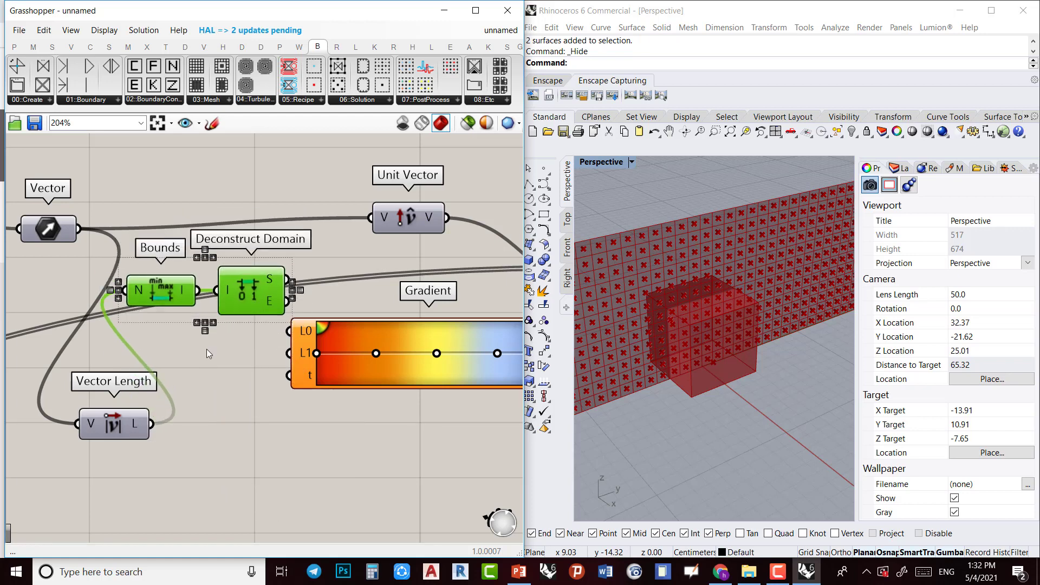
{"action": "left_click_drag", "start_coordinate": [152, 424], "coordinate": [288, 375]}
{"action": "left_click_drag", "start_coordinate": [116, 424], "coordinate": [15, 343]}
{"action": "mouse_move", "coordinate": [248, 269]}
{"action": "left_mouse_down"}
{"action": "mouse_move", "coordinate": [227, 258]}
{"action": "mouse_move", "coordinate": [231, 267]}
{"action": "left_mouse_up"}
{"action": "left_click_drag", "start_coordinate": [236, 328], "coordinate": [157, 267]}
{"action": "left_click_drag", "start_coordinate": [254, 293], "coordinate": [175, 289]}
{"action": "left_click", "coordinate": [214, 279]}
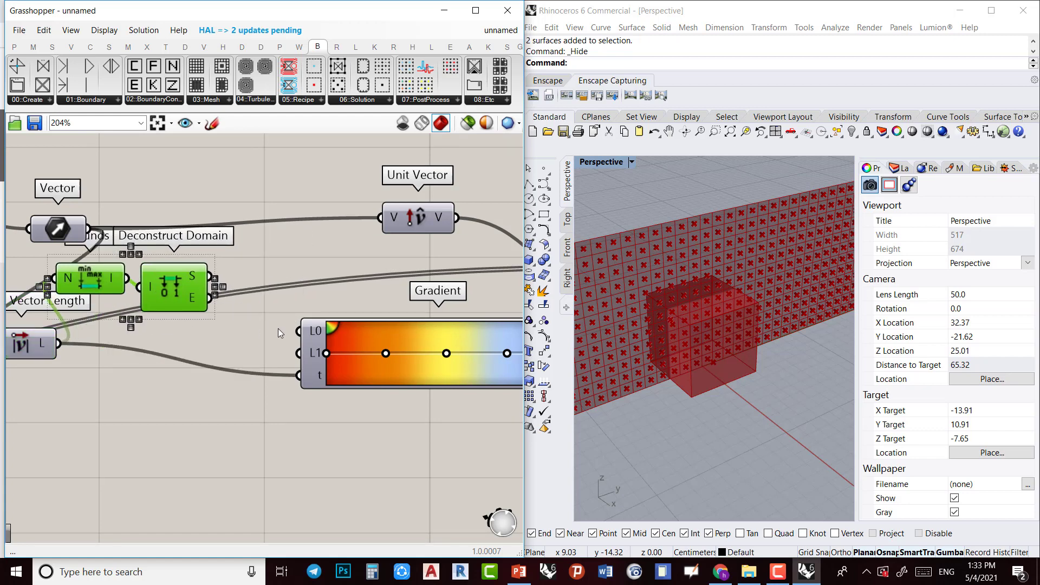
Connect Deconstruct Domain's S output to Gradient L1 and E output to L0, and tidy the positions of the feeding components
{"action": "scroll", "coordinate": [228, 295], "scroll_direction": "down", "scroll_amount": 1}
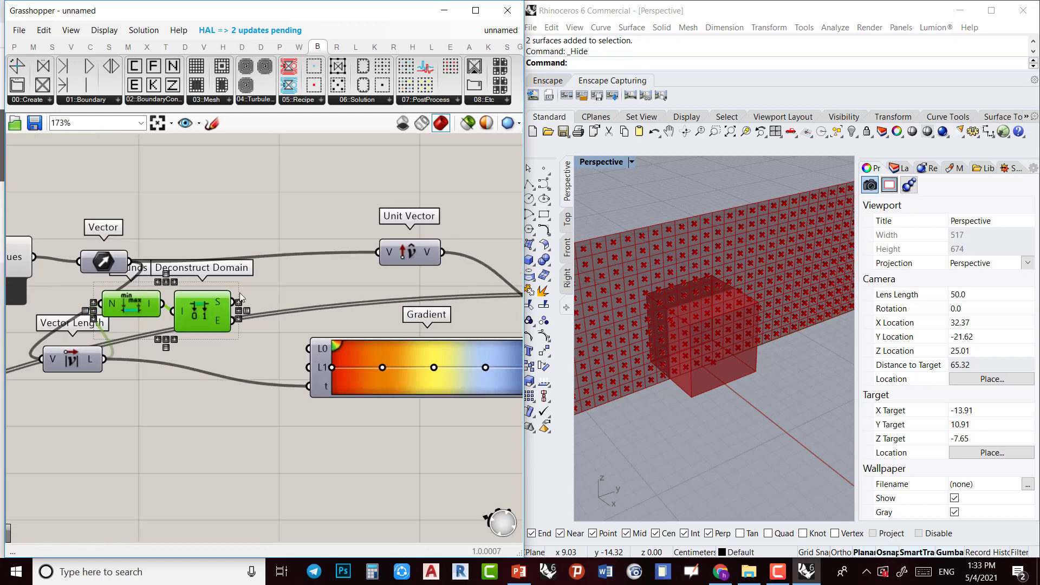
{"action": "left_click_drag", "start_coordinate": [235, 301], "coordinate": [305, 370]}
{"action": "left_click_drag", "start_coordinate": [236, 325], "coordinate": [309, 348]}
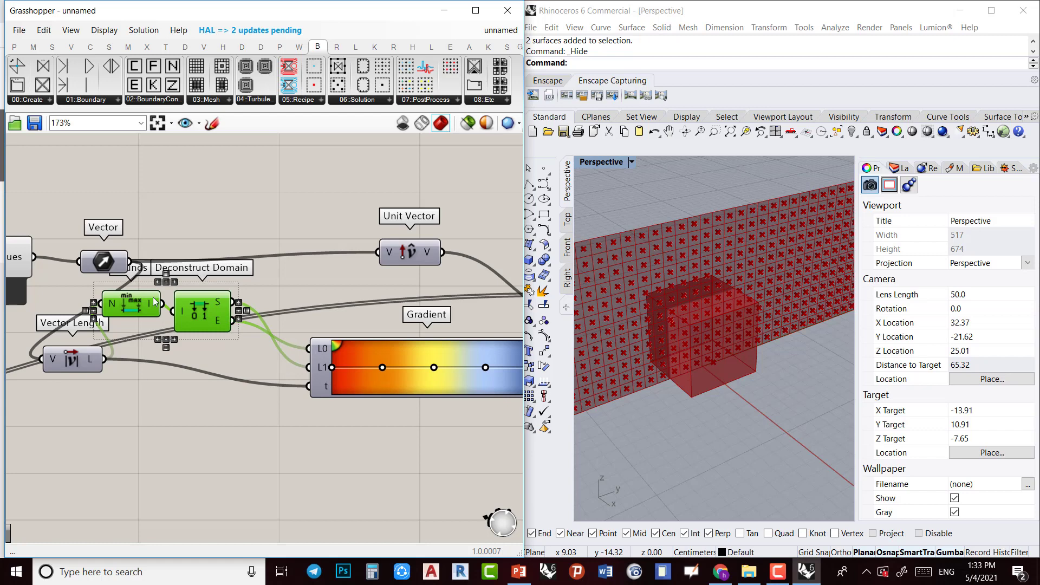
{"action": "left_click_drag", "start_coordinate": [149, 307], "coordinate": [237, 349]}
{"action": "left_click", "coordinate": [228, 391]}
{"action": "left_click_drag", "start_coordinate": [76, 358], "coordinate": [90, 378]}
{"action": "scroll", "coordinate": [154, 415], "scroll_direction": "up", "scroll_amount": 1}
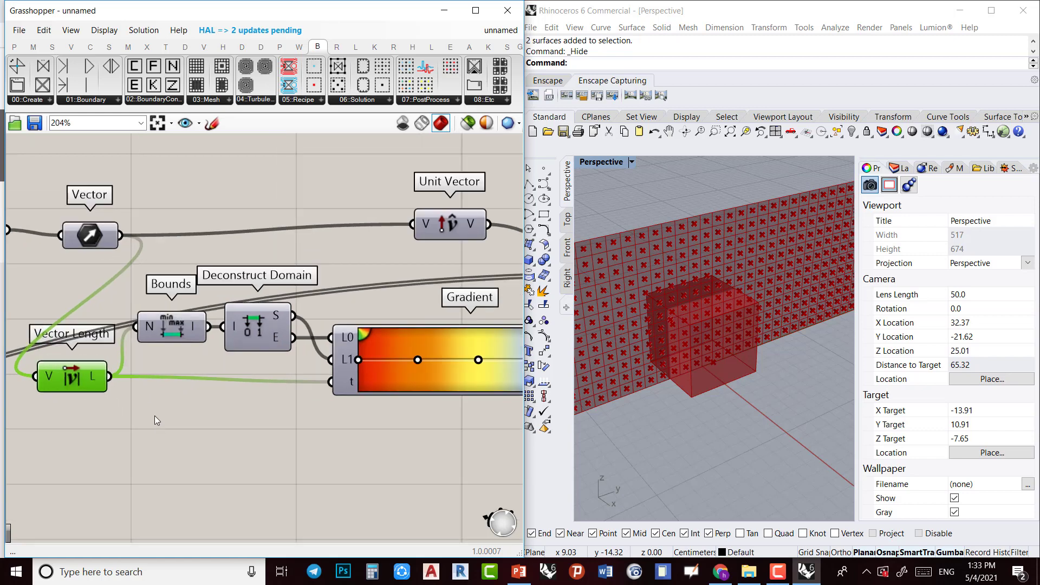
Review the wiring from Vector Length through Bounds, Deconstruct Domain and Gradient into Vector Display Ex
{"action": "scroll", "coordinate": [162, 418], "scroll_direction": "down", "scroll_amount": 2}
{"action": "right_click_drag", "start_coordinate": [215, 410], "coordinate": [202, 394]}
{"action": "scroll", "coordinate": [203, 400], "scroll_direction": "up", "scroll_amount": 4}
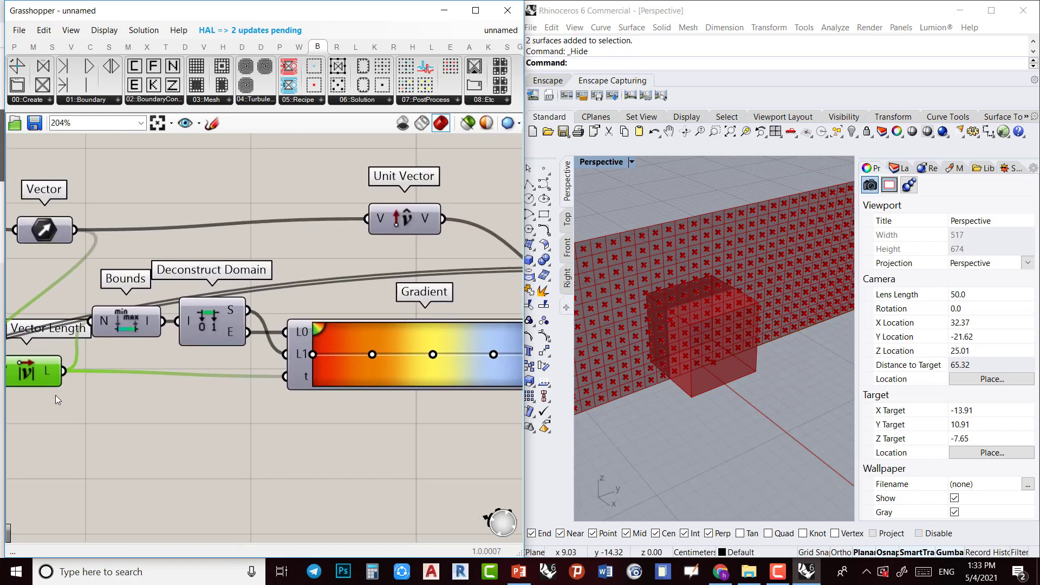
{"action": "scroll", "coordinate": [271, 337], "scroll_direction": "down", "scroll_amount": 2}
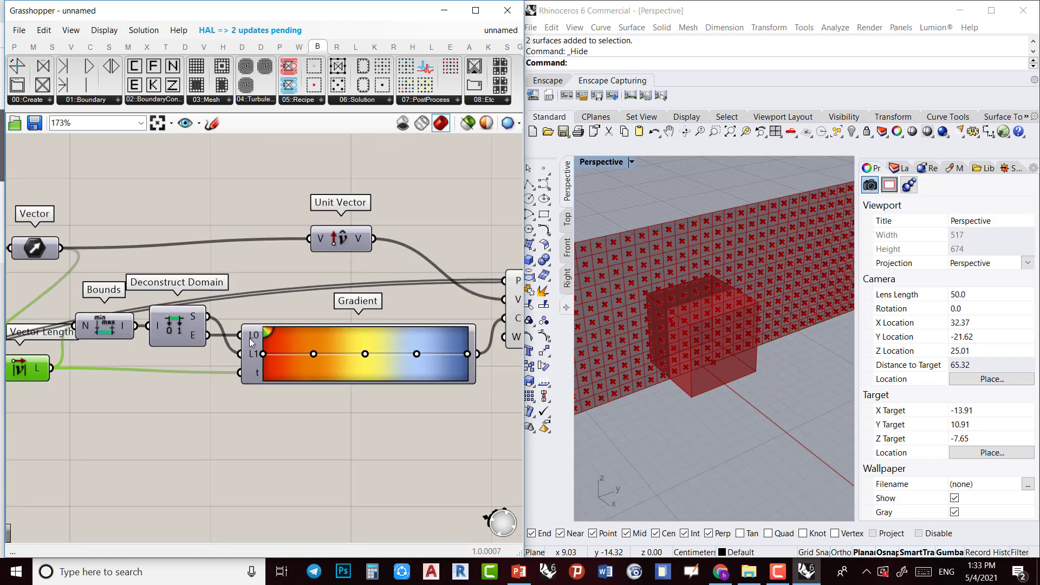
{"action": "left_click_drag", "start_coordinate": [211, 338], "coordinate": [211, 322]}
{"action": "scroll", "coordinate": [238, 362], "scroll_direction": "down", "scroll_amount": 2}
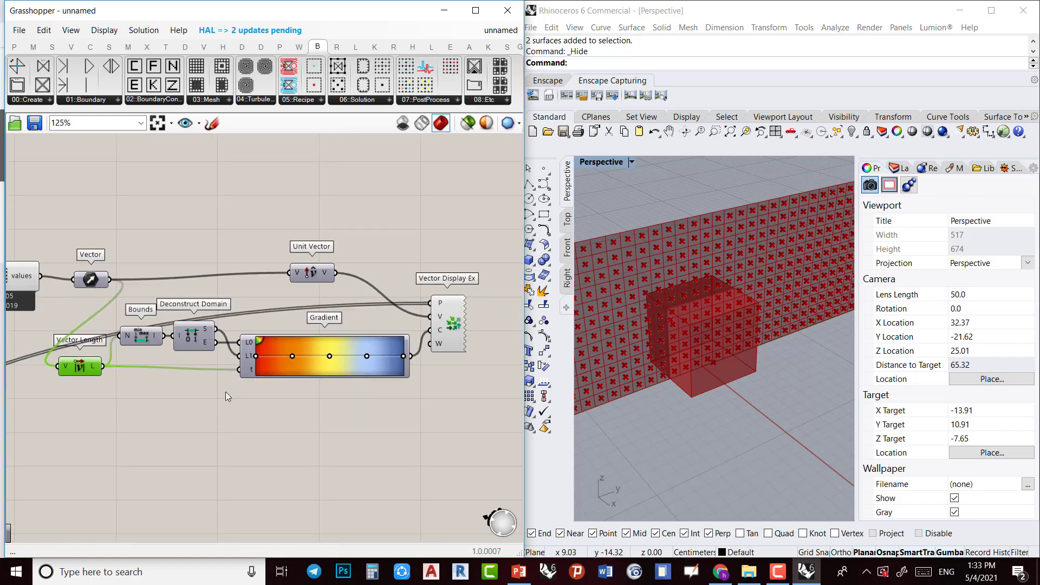
{"action": "scroll", "coordinate": [225, 392], "scroll_direction": "up", "scroll_amount": 2}
{"action": "scroll", "coordinate": [265, 398], "scroll_direction": "down", "scroll_amount": 2}
{"action": "scroll", "coordinate": [308, 380], "scroll_direction": "up", "scroll_amount": 1}
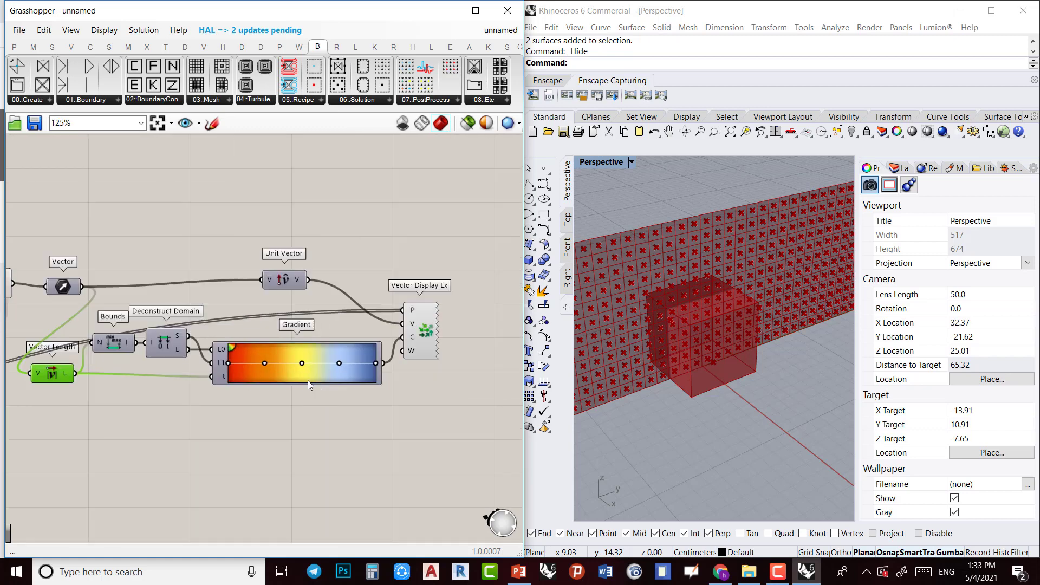
{"action": "scroll", "coordinate": [132, 378], "scroll_direction": "down", "scroll_amount": 2}
Add a second Butterfly_Load Probes Value component below the existing one
{"action": "right_click_drag", "start_coordinate": [121, 430], "coordinate": [341, 447]}
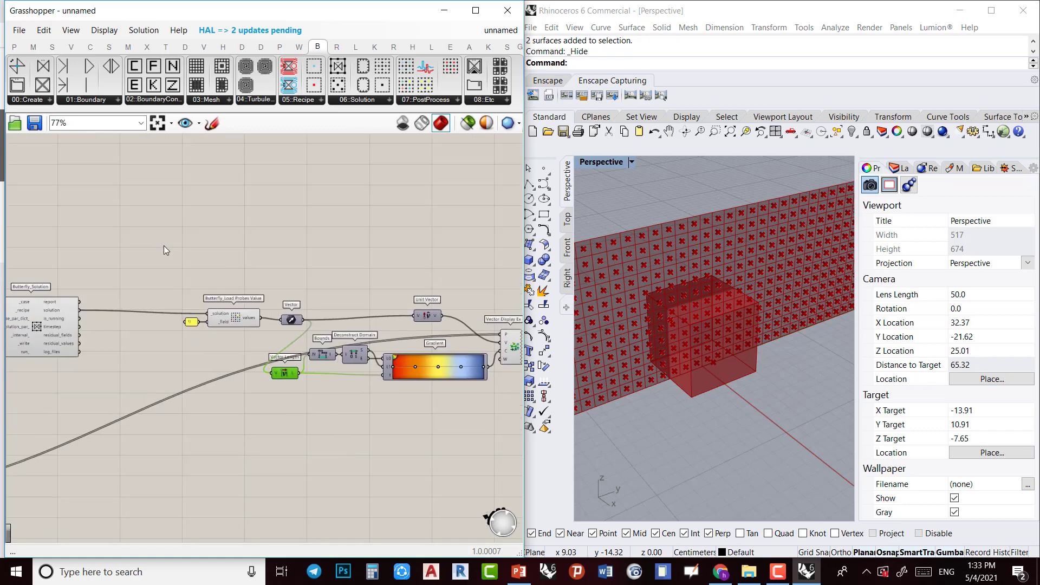
{"action": "scroll", "coordinate": [163, 245], "scroll_direction": "up", "scroll_amount": 3}
{"action": "right_click_drag", "start_coordinate": [274, 394], "coordinate": [216, 343]}
{"action": "scroll", "coordinate": [217, 342], "scroll_direction": "down", "scroll_amount": 1}
{"action": "scroll", "coordinate": [216, 342], "scroll_direction": "down", "scroll_amount": 1}
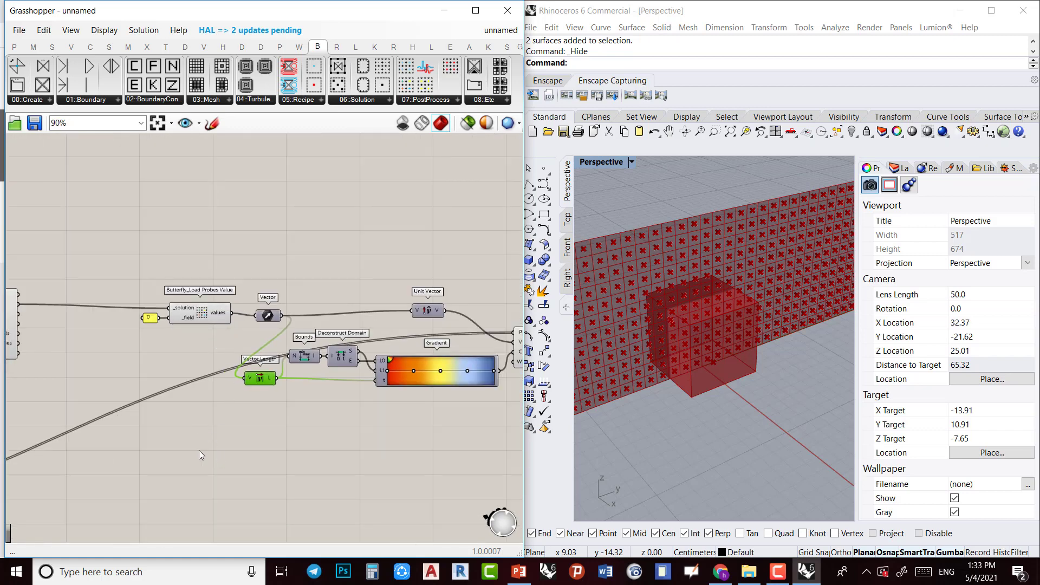
{"action": "right_click_drag", "start_coordinate": [199, 450], "coordinate": [239, 427]}
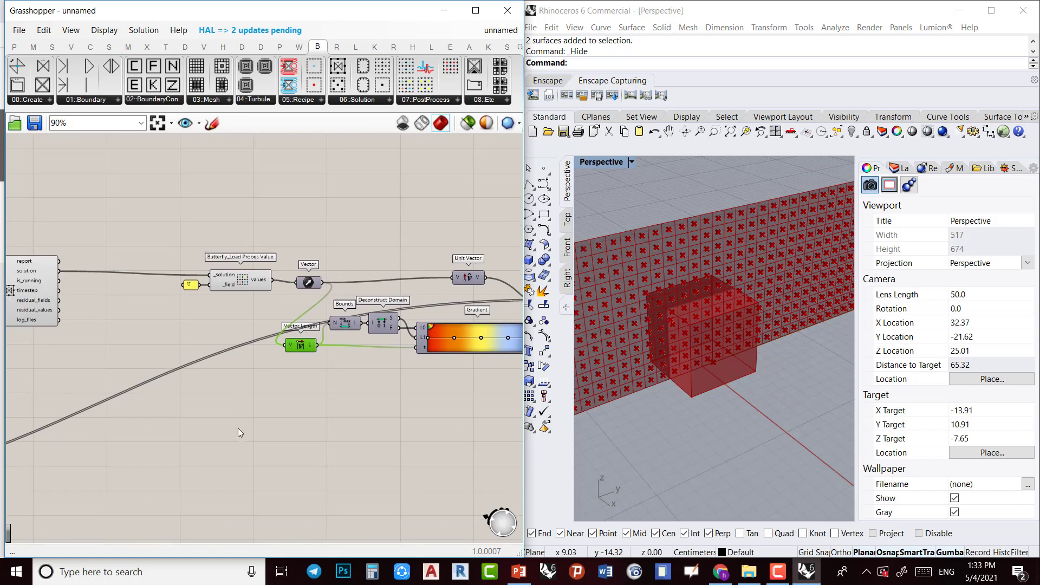
{"action": "left_click", "coordinate": [236, 280]}
{"action": "scroll", "coordinate": [230, 265], "scroll_direction": "up", "scroll_amount": 1}
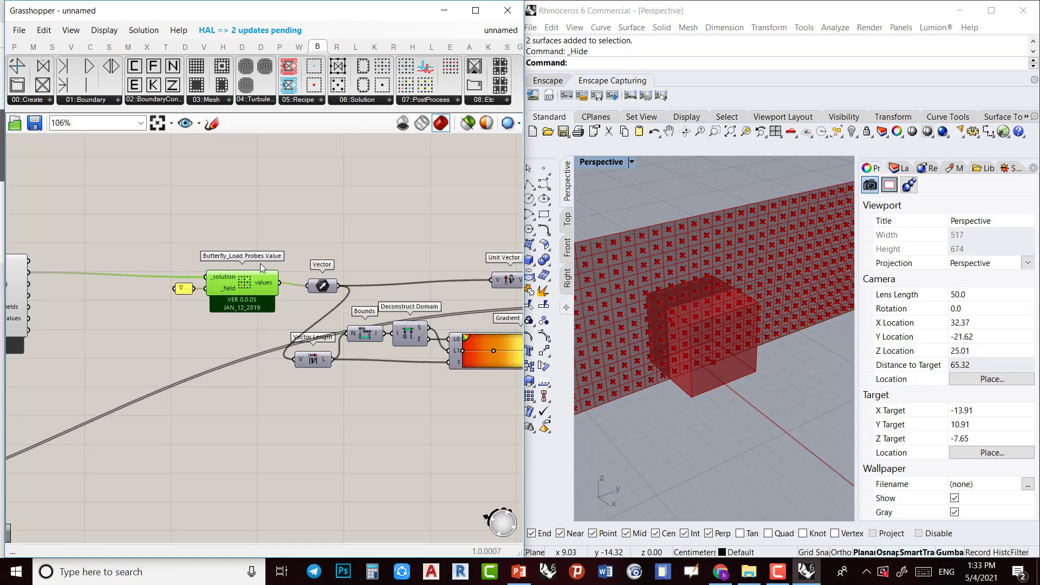
{"action": "left_click", "coordinate": [425, 100]}
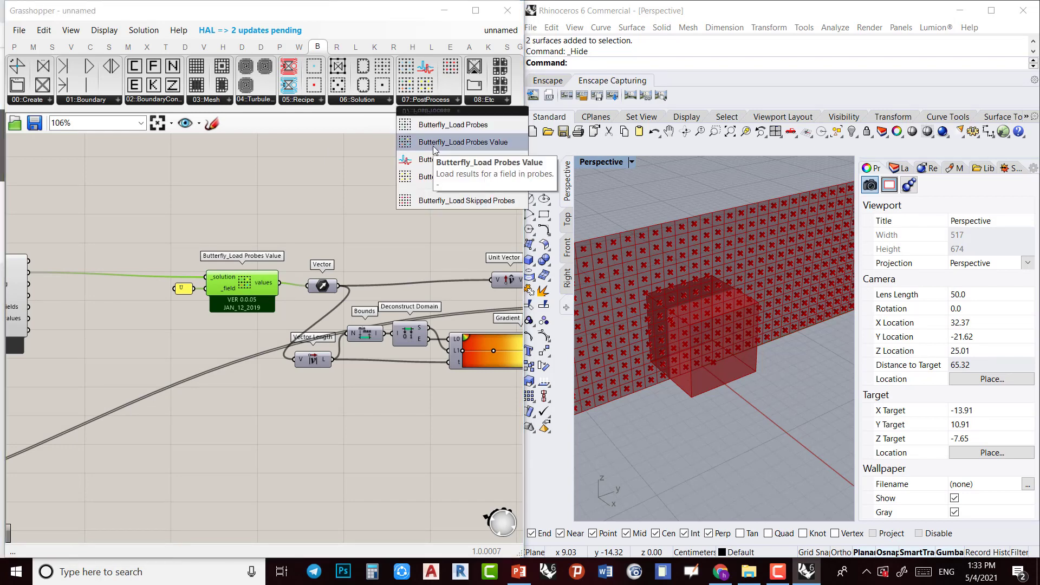
{"action": "left_click", "coordinate": [477, 146]}
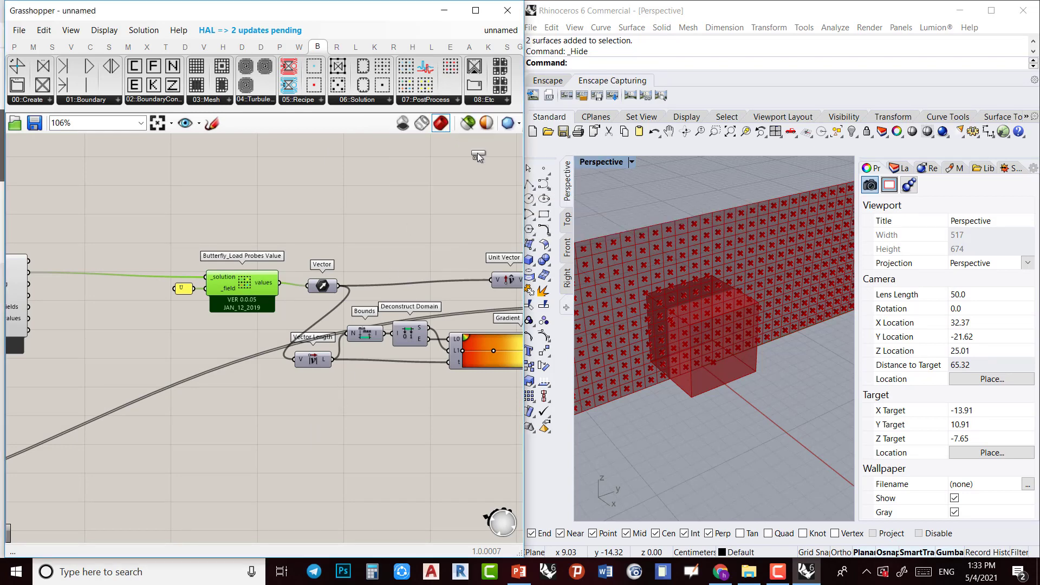
{"action": "left_click", "coordinate": [271, 416]}
Position the second Butterfly_Load Probes Value and connect Butterfly_Solution's solution output to its _solution input
{"action": "right_click_drag", "start_coordinate": [184, 421], "coordinate": [258, 411]}
{"action": "scroll", "coordinate": [155, 288], "scroll_direction": "up", "scroll_amount": 2}
{"action": "scroll", "coordinate": [155, 285], "scroll_direction": "down", "scroll_amount": 3}
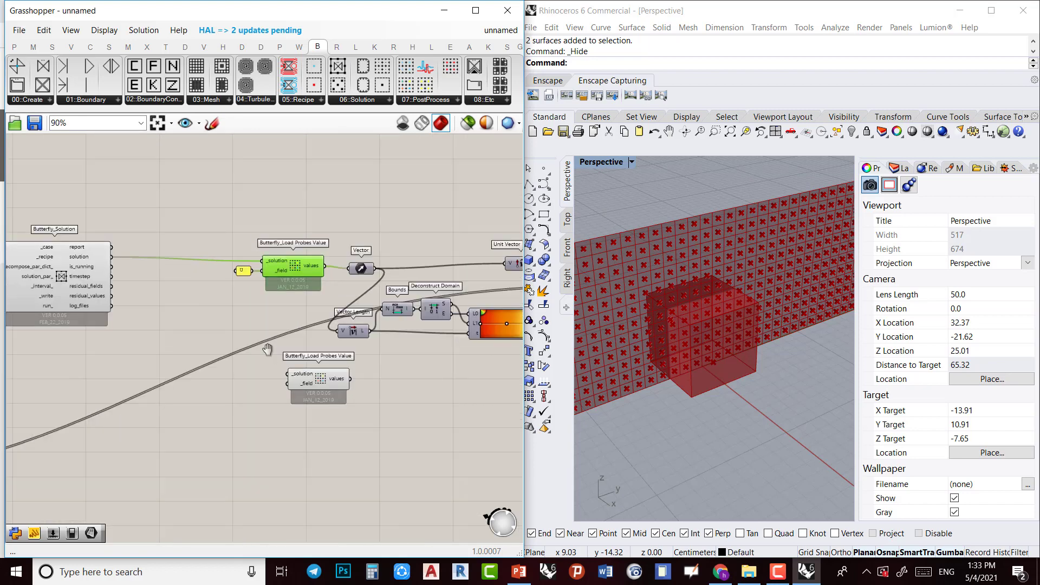
{"action": "right_click_drag", "start_coordinate": [268, 351], "coordinate": [242, 348]}
{"action": "left_click_drag", "start_coordinate": [307, 382], "coordinate": [261, 386]}
{"action": "scroll", "coordinate": [261, 386], "scroll_direction": "up", "scroll_amount": 4}
{"action": "right_click_drag", "start_coordinate": [262, 386], "coordinate": [307, 398]}
{"action": "scroll", "coordinate": [307, 399], "scroll_direction": "down", "scroll_amount": 3}
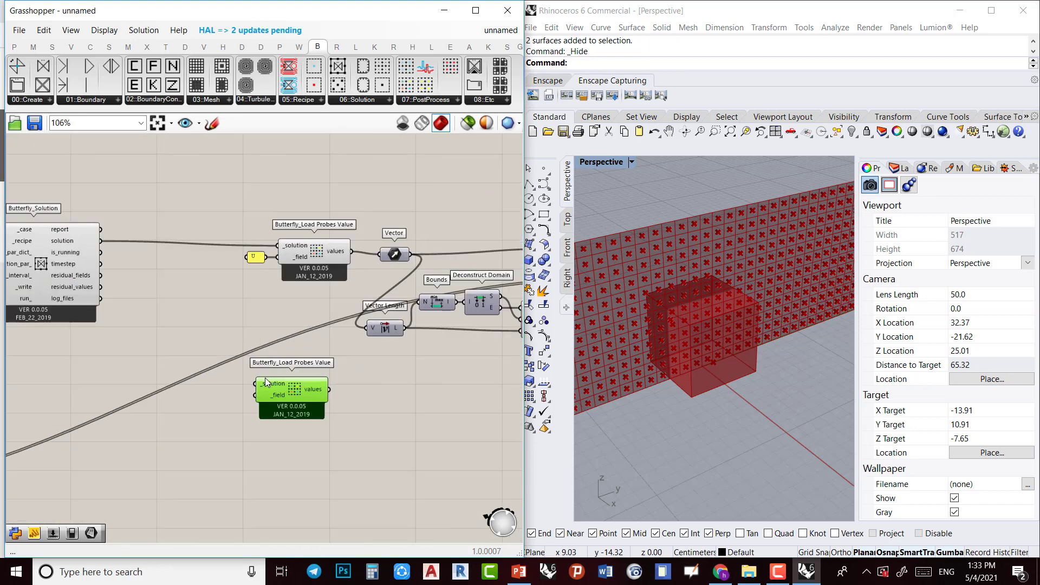
{"action": "left_click_drag", "start_coordinate": [287, 392], "coordinate": [330, 392]}
{"action": "left_click_drag", "start_coordinate": [102, 253], "coordinate": [299, 384]}
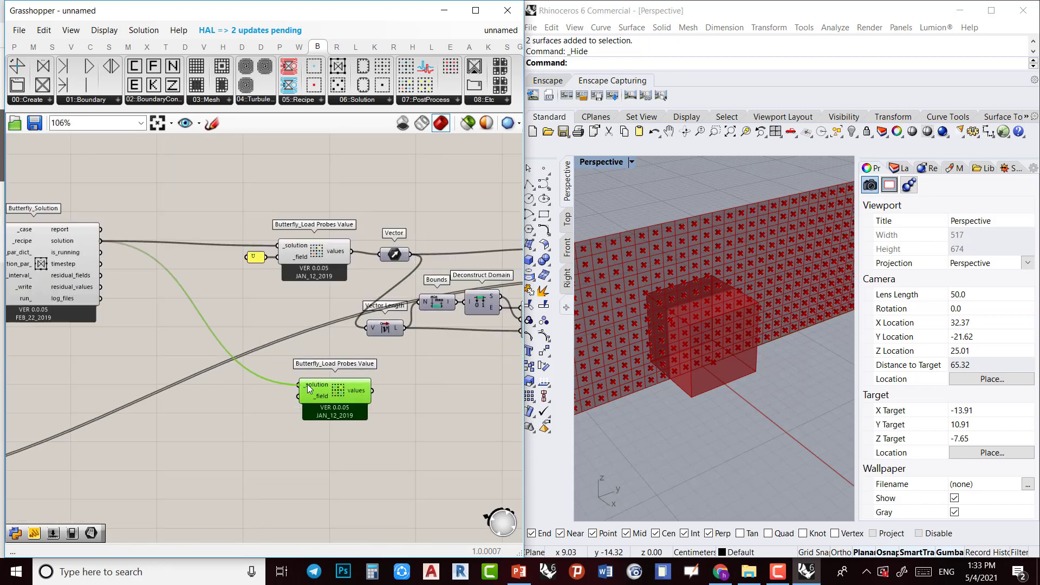
Create a panel containing p, wire it to the second Load Probes Value's _field input, and place it next to that input
{"action": "double_click", "coordinate": [240, 414]}
{"action": "type", "text": "\"p"}
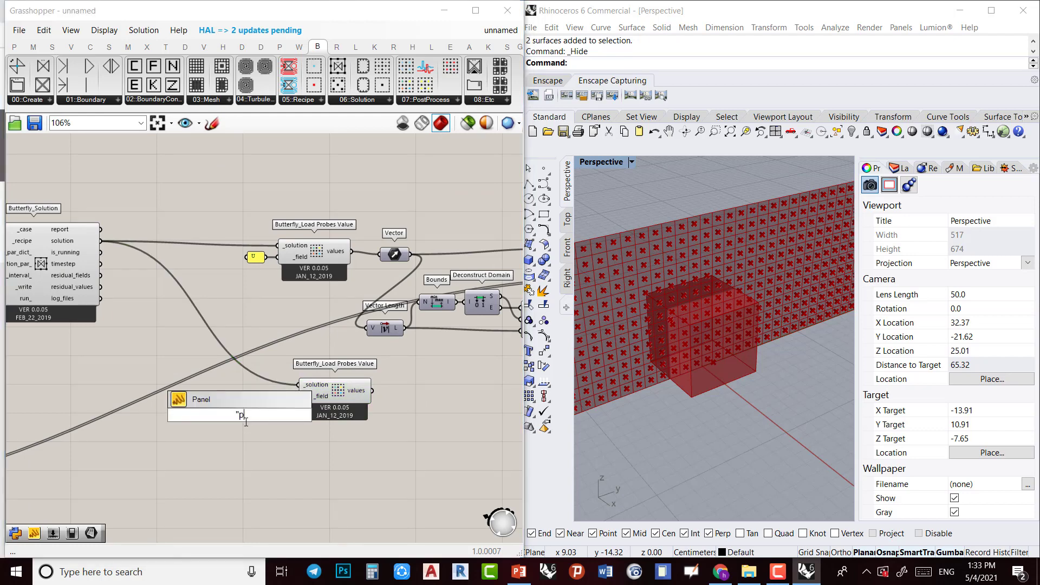
{"action": "key", "text": "Return"}
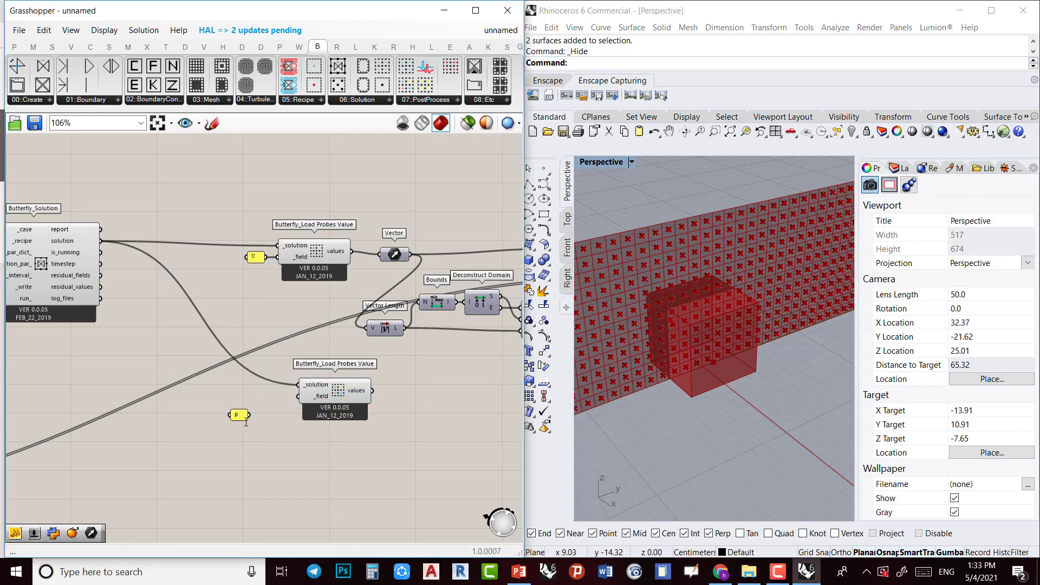
{"action": "scroll", "coordinate": [301, 386], "scroll_direction": "up", "scroll_amount": 2}
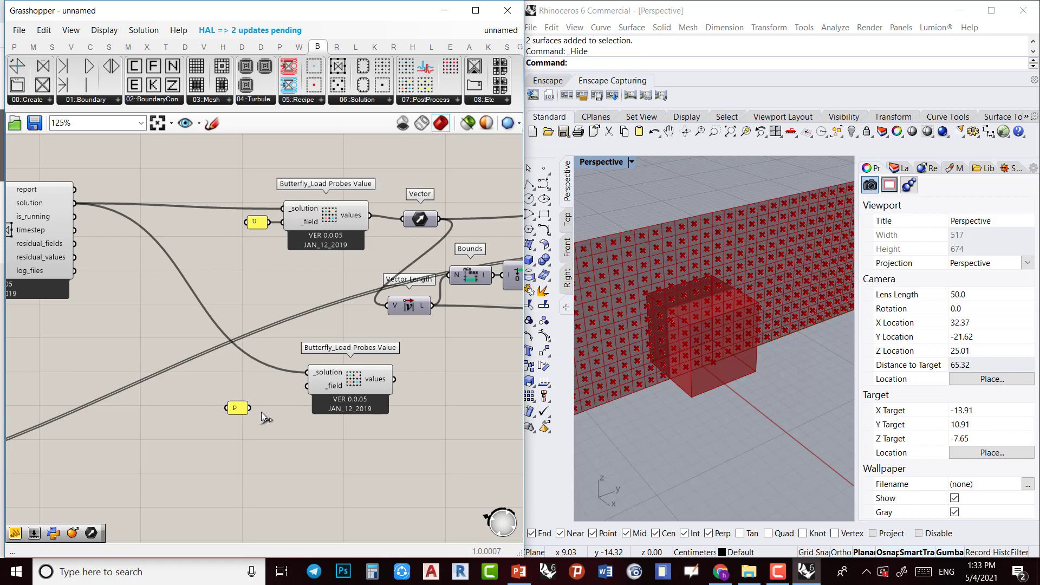
{"action": "left_click_drag", "start_coordinate": [249, 408], "coordinate": [307, 385]}
{"action": "left_click_drag", "start_coordinate": [247, 410], "coordinate": [275, 389]}
Move the second Load Probes Value and its p panel together lower, away from the velocity components
{"action": "right_click_drag", "start_coordinate": [251, 402], "coordinate": [222, 406]}
{"action": "scroll", "coordinate": [121, 393], "scroll_direction": "down", "scroll_amount": 1}
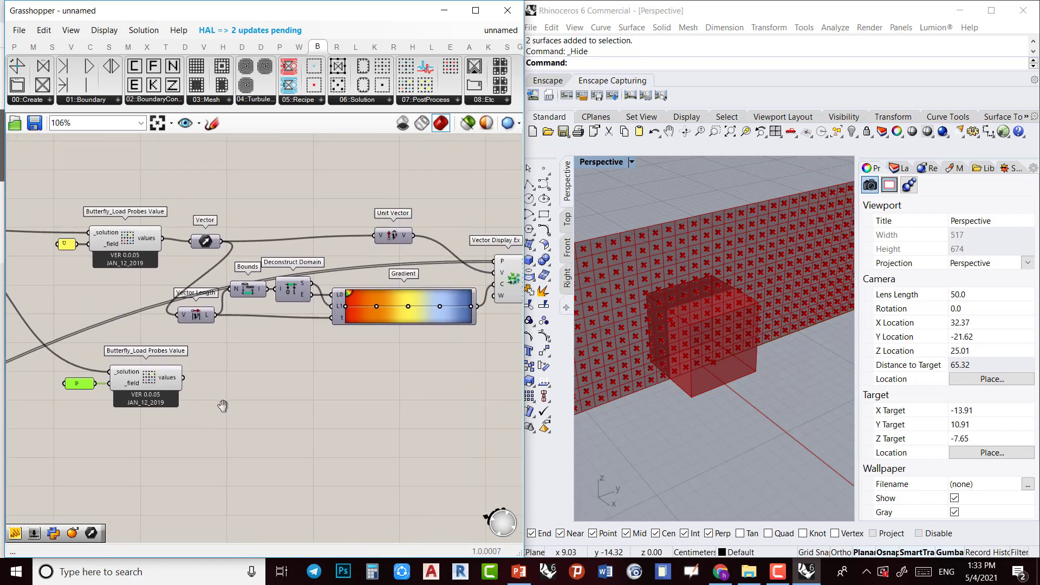
{"action": "left_click_drag", "start_coordinate": [219, 429], "coordinate": [75, 373]}
{"action": "left_click_drag", "start_coordinate": [147, 379], "coordinate": [164, 413]}
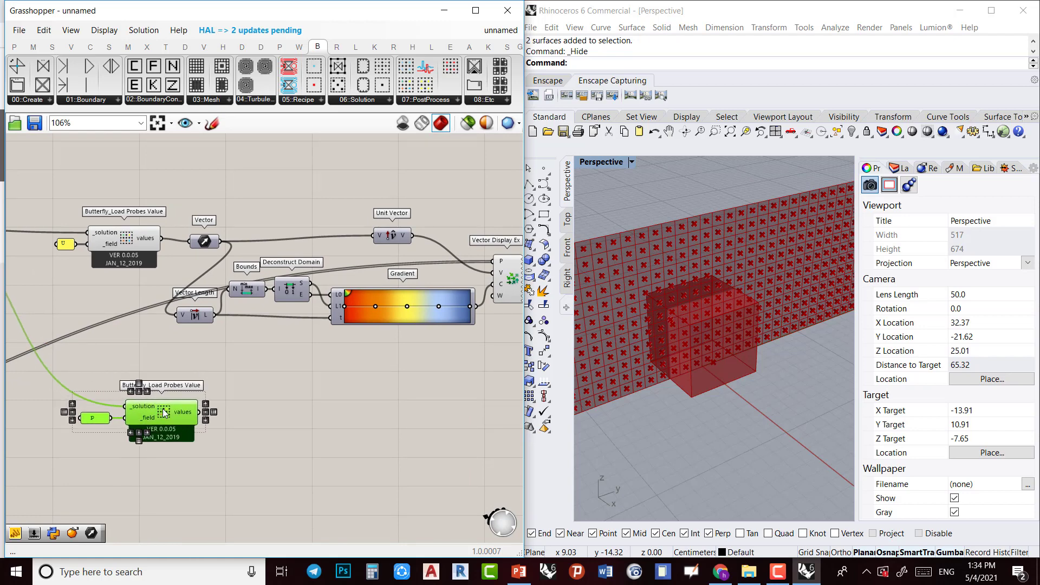
Add a Ladybug LB Spatial Heatmap component and place it to the right of the second Load Probes Value
{"action": "left_click", "coordinate": [433, 49]}
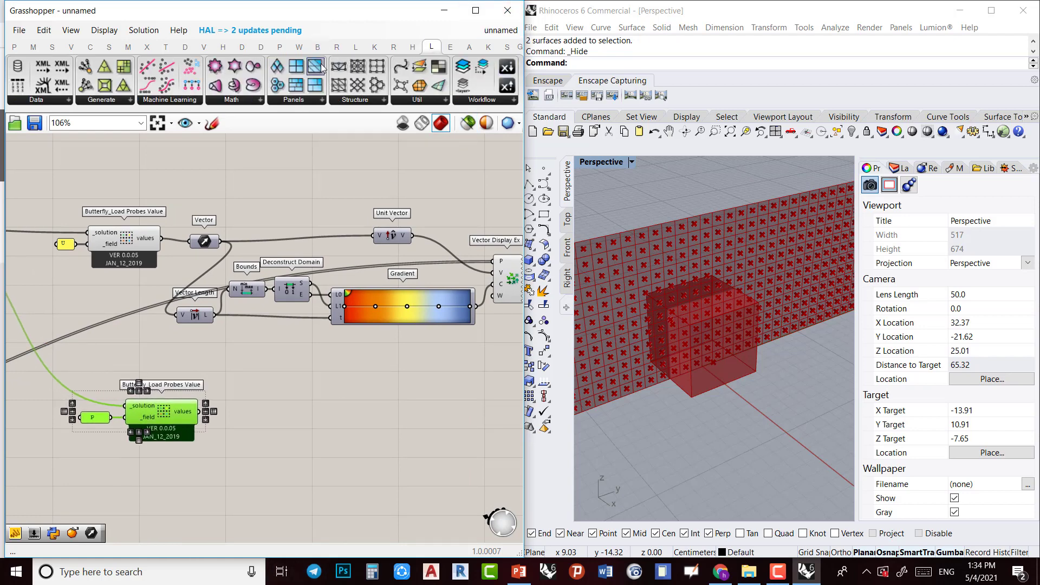
{"action": "left_click", "coordinate": [356, 48]}
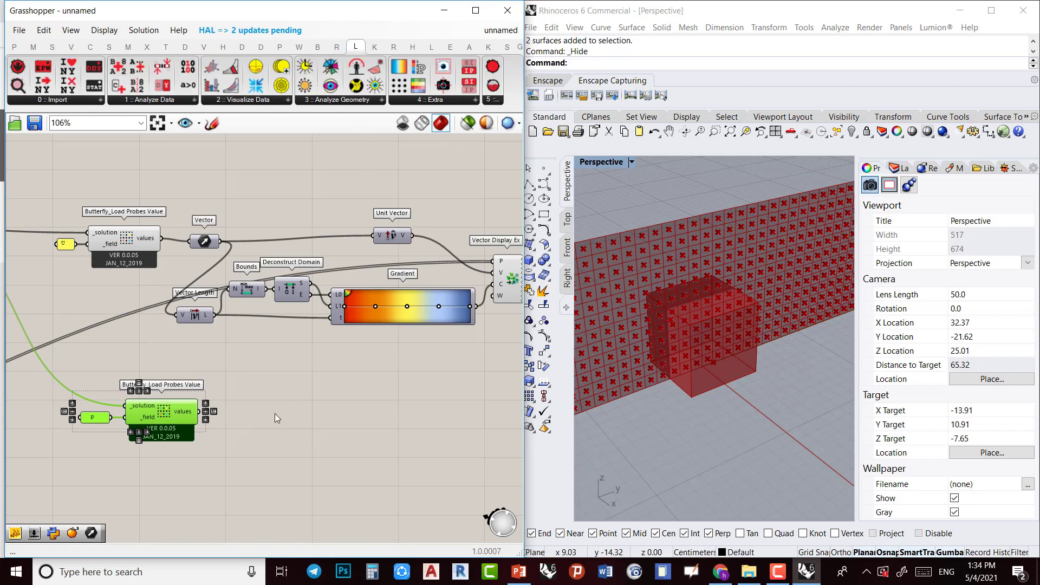
{"action": "left_click", "coordinate": [453, 101]}
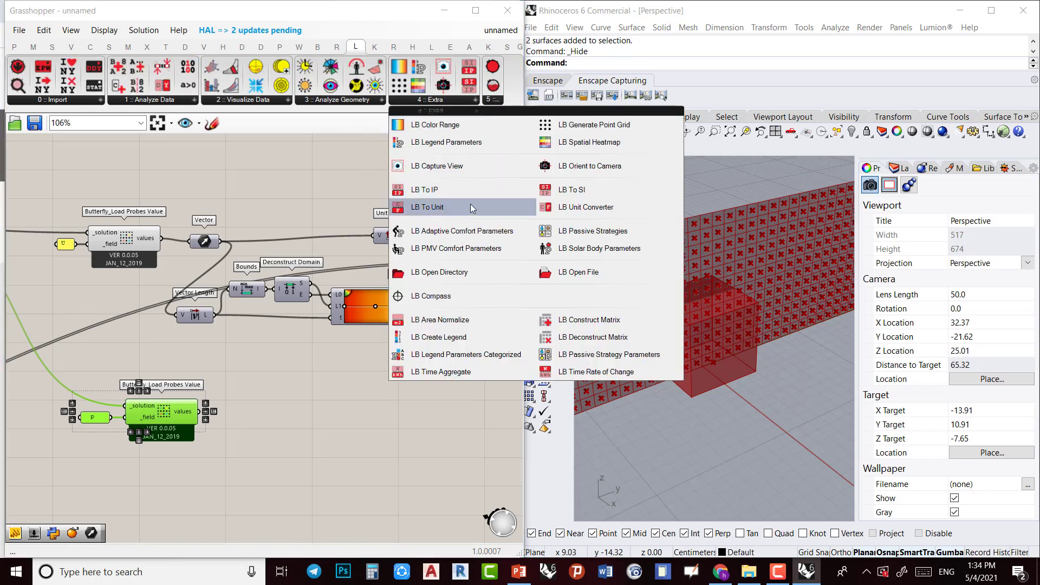
{"action": "left_click", "coordinate": [580, 148]}
{"action": "left_click", "coordinate": [402, 402]}
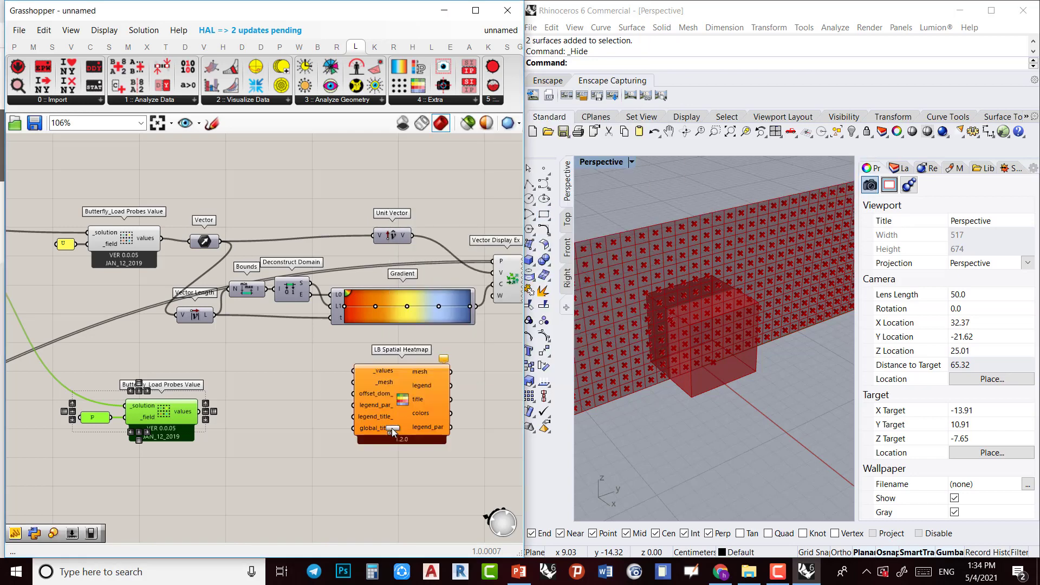
{"action": "right_click_drag", "start_coordinate": [407, 431], "coordinate": [346, 388]}
{"action": "left_click_drag", "start_coordinate": [346, 387], "coordinate": [416, 413]}
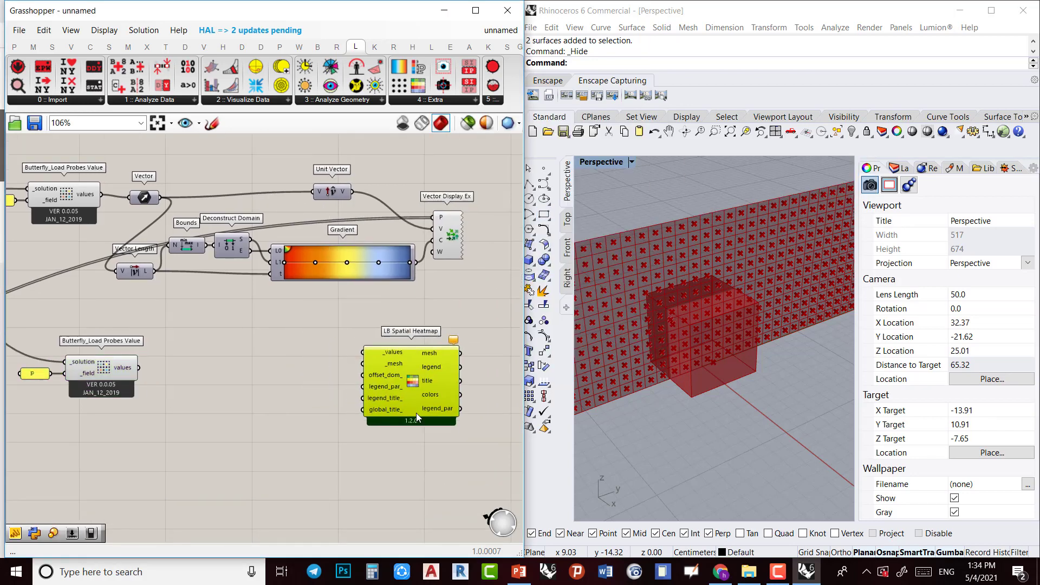
Add an LB Legend Parameters component and place it lower, between the second Load Probes Value and the Spatial Heatmap
{"action": "left_click", "coordinate": [446, 102]}
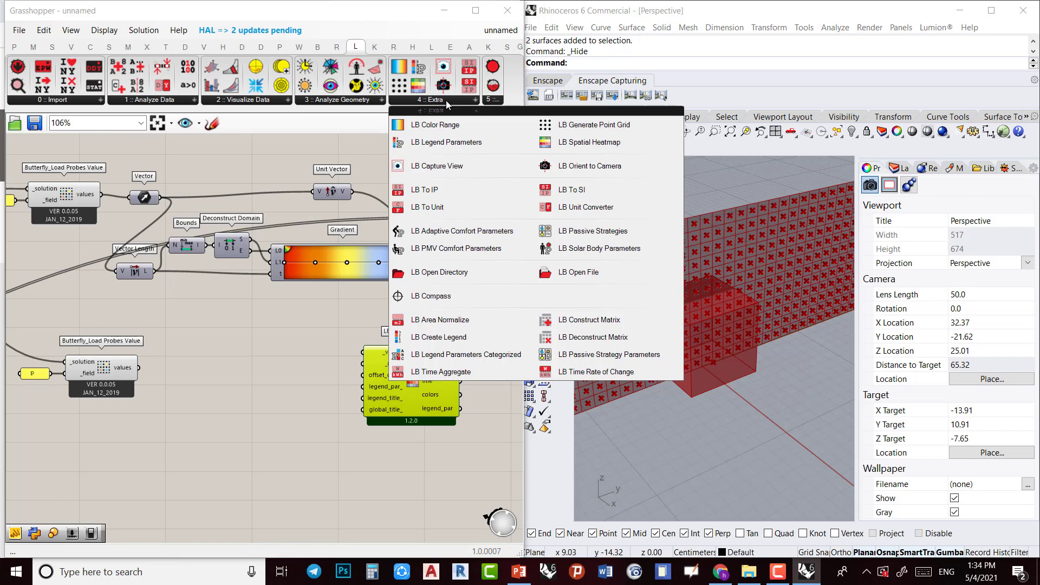
{"action": "left_click", "coordinate": [443, 142]}
{"action": "left_click", "coordinate": [279, 418]}
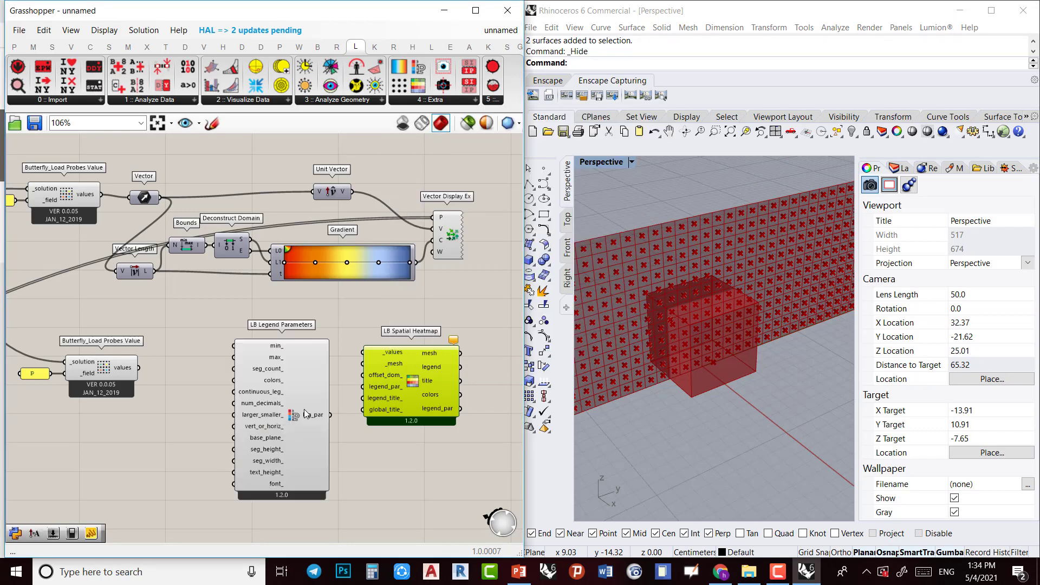
{"action": "scroll", "coordinate": [281, 472], "scroll_direction": "up", "scroll_amount": 2}
{"action": "left_click_drag", "start_coordinate": [281, 472], "coordinate": [280, 535]}
{"action": "right_click_drag", "start_coordinate": [315, 424], "coordinate": [317, 304]}
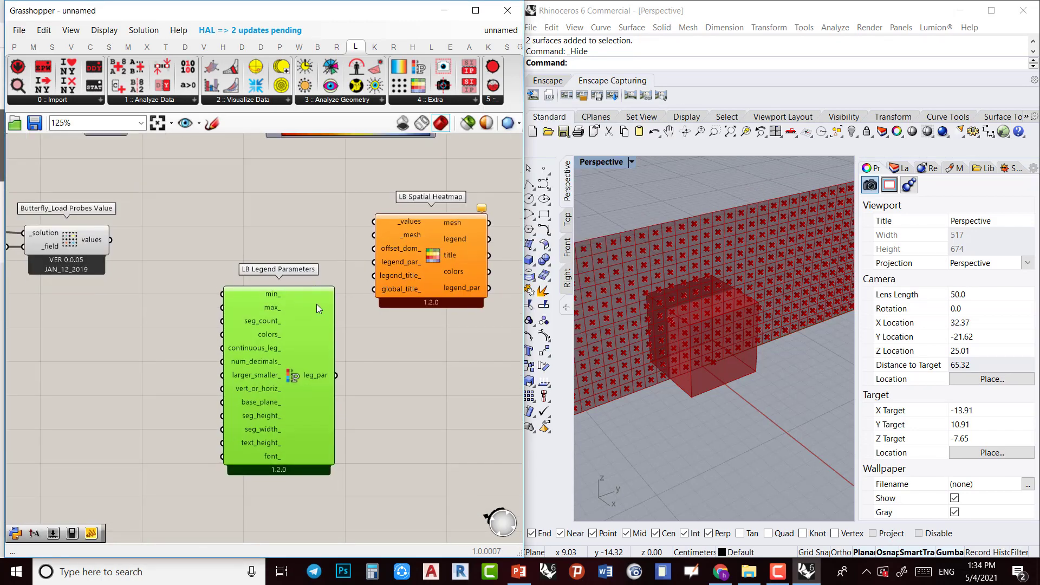
Connect the values output of the second Load Probes Value to the Spatial Heatmap's _values input
{"action": "left_click", "coordinate": [423, 102]}
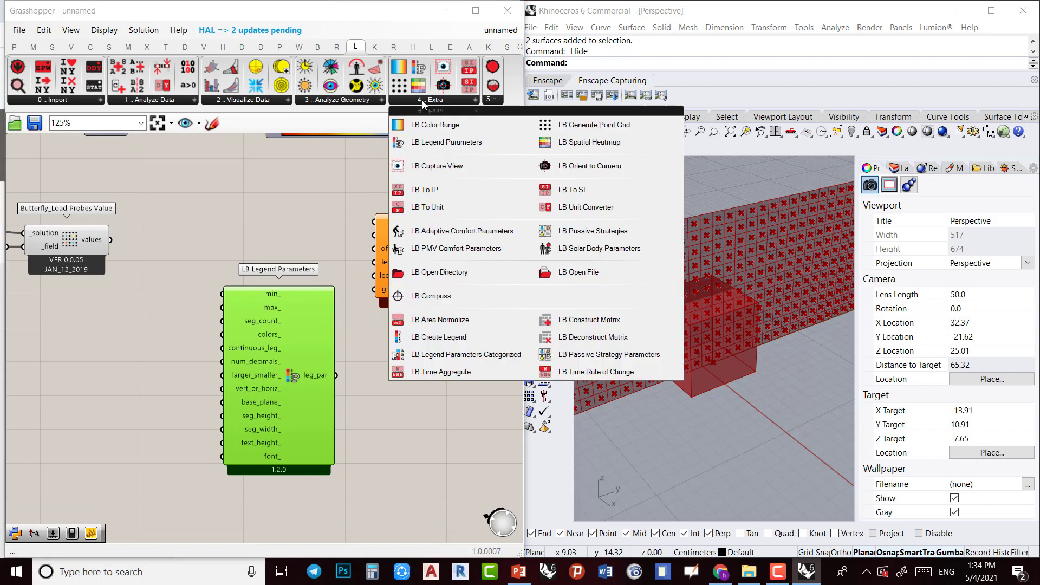
{"action": "left_click", "coordinate": [323, 205]}
{"action": "scroll", "coordinate": [196, 302], "scroll_direction": "down", "scroll_amount": 2}
{"action": "scroll", "coordinate": [212, 300], "scroll_direction": "up", "scroll_amount": 2}
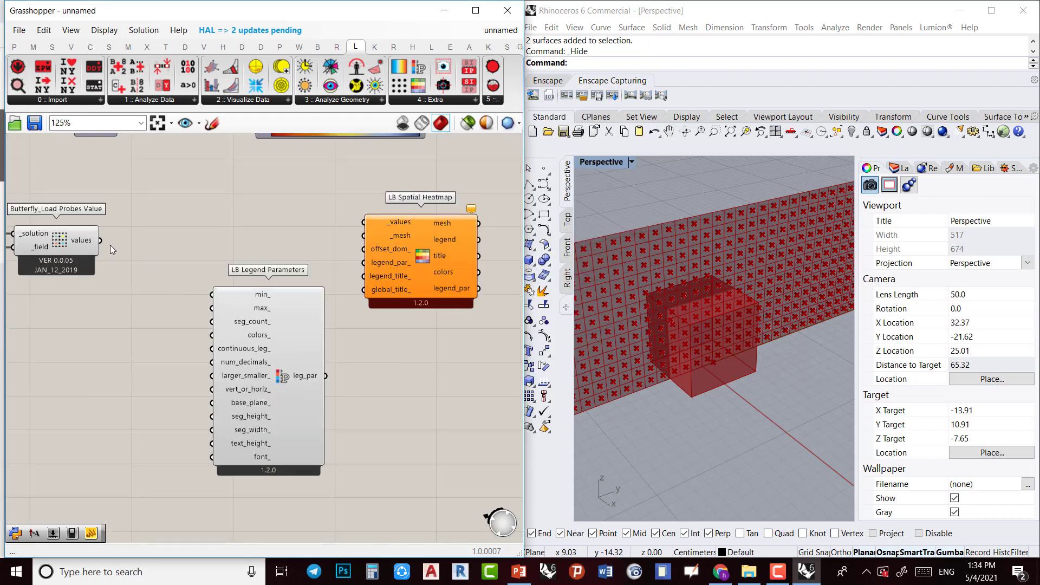
{"action": "left_click_drag", "start_coordinate": [106, 247], "coordinate": [364, 222]}
Add a Mesh Join component near Butterfly_probes and feed it the mesh output of LB Generate Point Grid
{"action": "scroll", "coordinate": [321, 295], "scroll_direction": "down", "scroll_amount": 3}
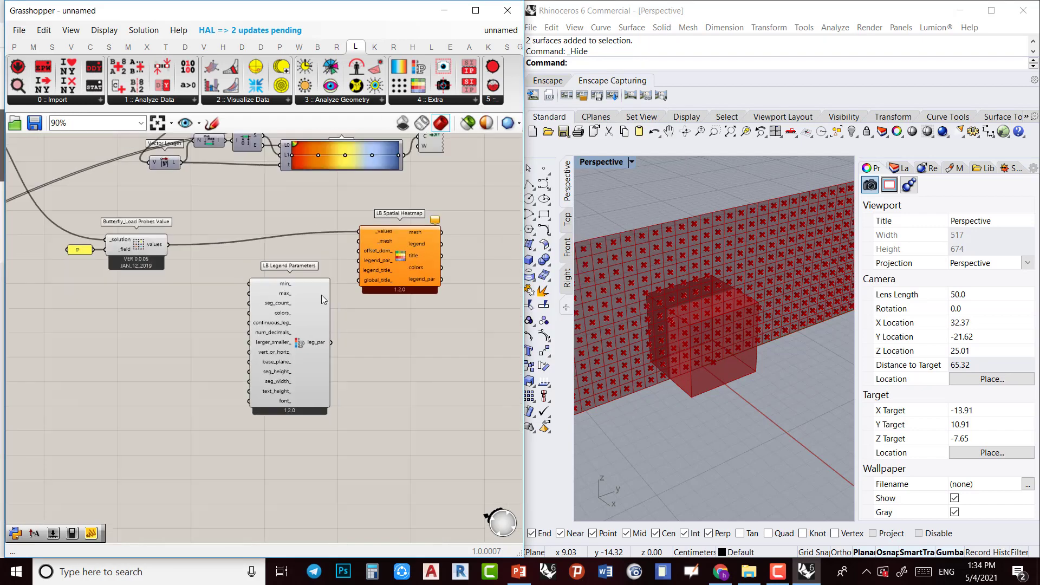
{"action": "scroll", "coordinate": [313, 347], "scroll_direction": "down", "scroll_amount": 5}
{"action": "right_click", "coordinate": [180, 369]}
{"action": "scroll", "coordinate": [97, 350], "scroll_direction": "up", "scroll_amount": 8}
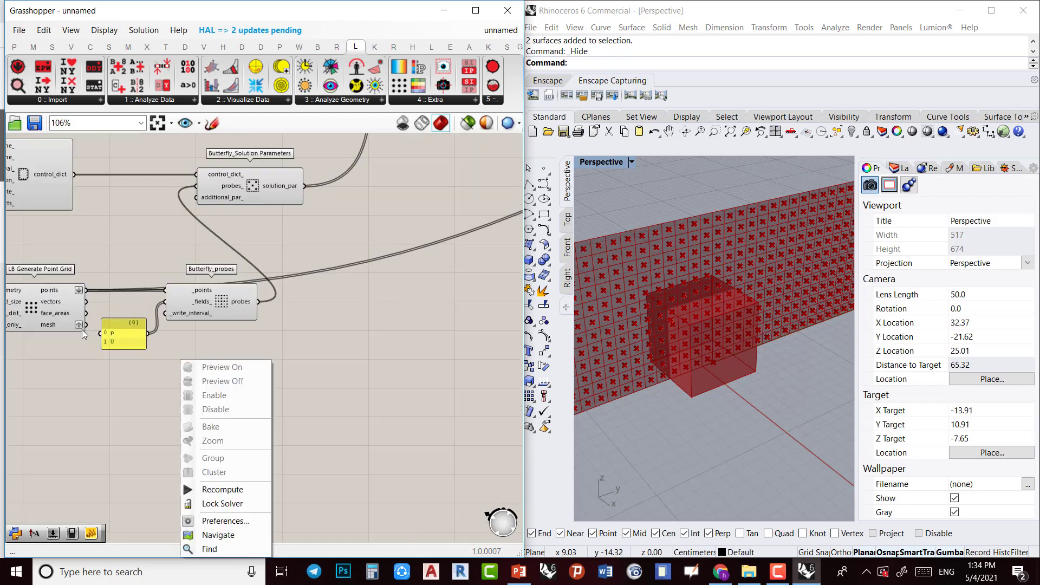
{"action": "left_click", "coordinate": [120, 415]}
{"action": "double_click", "coordinate": [357, 405]}
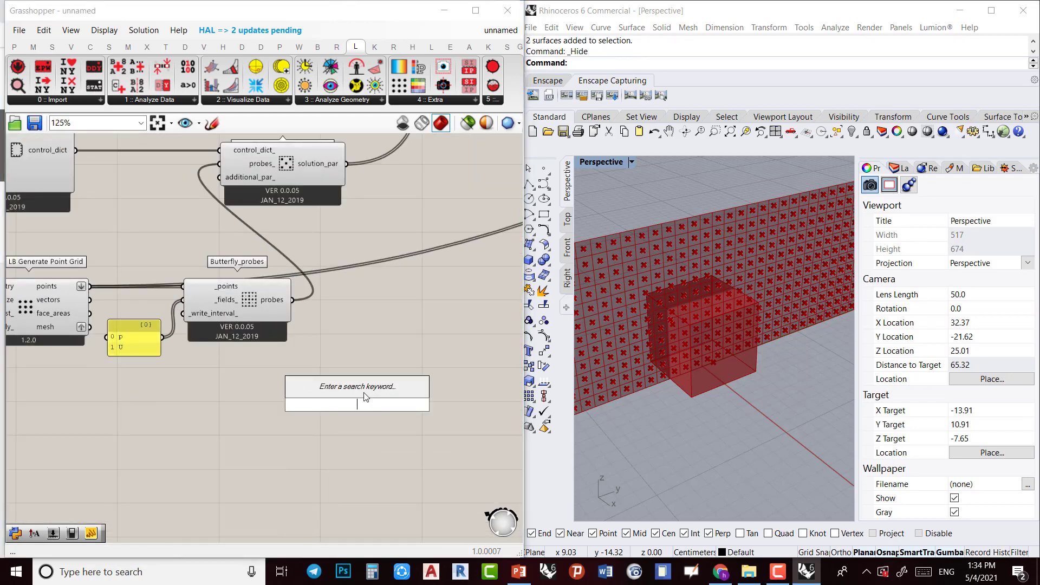
{"action": "type", "text": "join"}
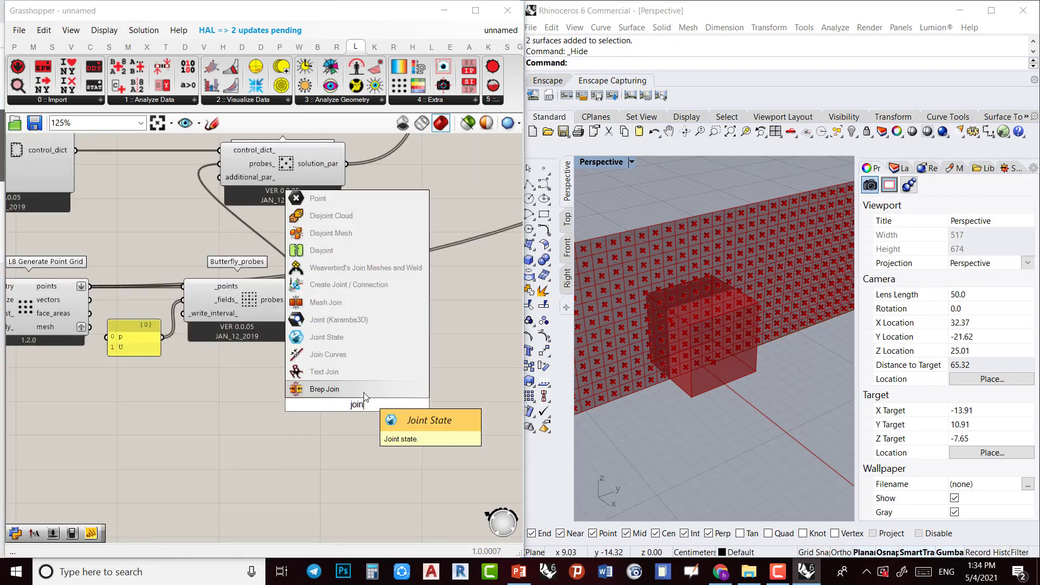
{"action": "left_click", "coordinate": [343, 302]}
{"action": "left_click_drag", "start_coordinate": [162, 337], "coordinate": [332, 404]}
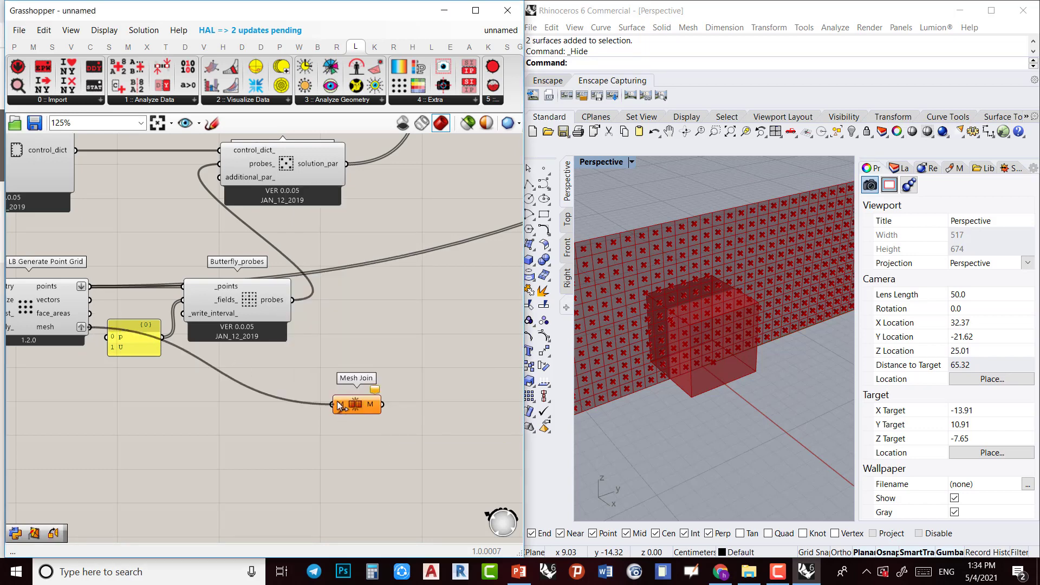
Connect Mesh Join's output to the Spatial Heatmap's _mesh input and place Mesh Join just below the second Load Probes Value
{"action": "right_click_drag", "start_coordinate": [286, 430], "coordinate": [201, 438]}
{"action": "scroll", "coordinate": [299, 414], "scroll_direction": "down", "scroll_amount": 5}
{"action": "scroll", "coordinate": [259, 398], "scroll_direction": "up", "scroll_amount": 2}
{"action": "right_click_drag", "start_coordinate": [259, 398], "coordinate": [80, 414]}
{"action": "left_click_drag", "start_coordinate": [31, 444], "coordinate": [387, 409]}
{"action": "scroll", "coordinate": [386, 407], "scroll_direction": "up", "scroll_amount": 4}
{"action": "right_click_drag", "start_coordinate": [387, 408], "coordinate": [140, 441]}
{"action": "scroll", "coordinate": [140, 440], "scroll_direction": "down", "scroll_amount": 3}
{"action": "scroll", "coordinate": [252, 398], "scroll_direction": "up", "scroll_amount": 3}
{"action": "left_click_drag", "start_coordinate": [104, 468], "coordinate": [452, 266]}
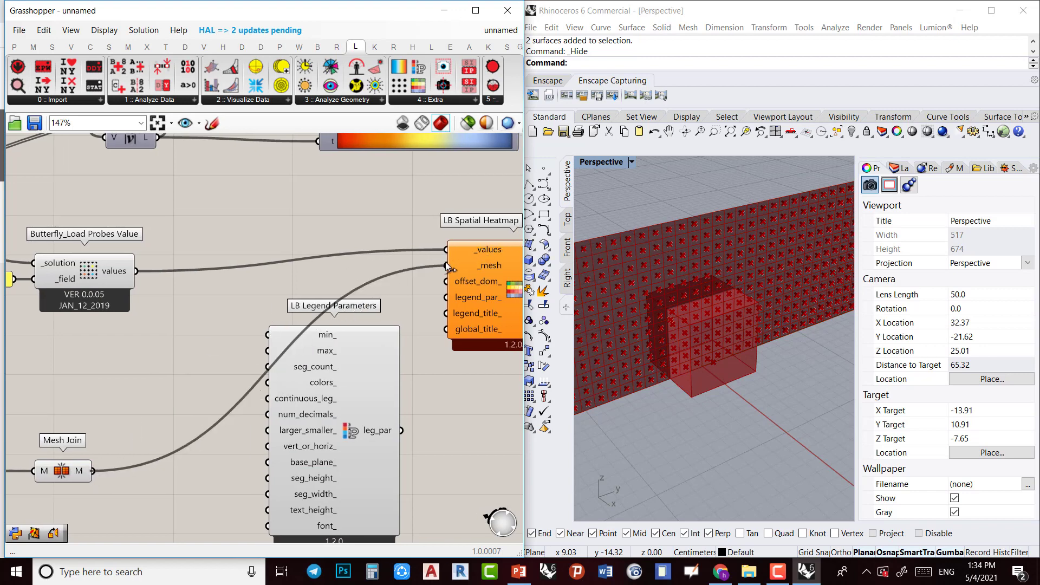
{"action": "right_click_drag", "start_coordinate": [87, 425], "coordinate": [102, 390]}
{"action": "left_click_drag", "start_coordinate": [85, 435], "coordinate": [182, 319]}
Connect the leg_par output of Legend Parameters to the heatmap's legend_par_ input and shift Legend Parameters slightly lower
{"action": "right_click_drag", "start_coordinate": [187, 396], "coordinate": [179, 392]}
{"action": "scroll", "coordinate": [209, 377], "scroll_direction": "down", "scroll_amount": 2}
{"action": "left_click_drag", "start_coordinate": [332, 397], "coordinate": [402, 272]}
{"action": "scroll", "coordinate": [311, 392], "scroll_direction": "up", "scroll_amount": 1}
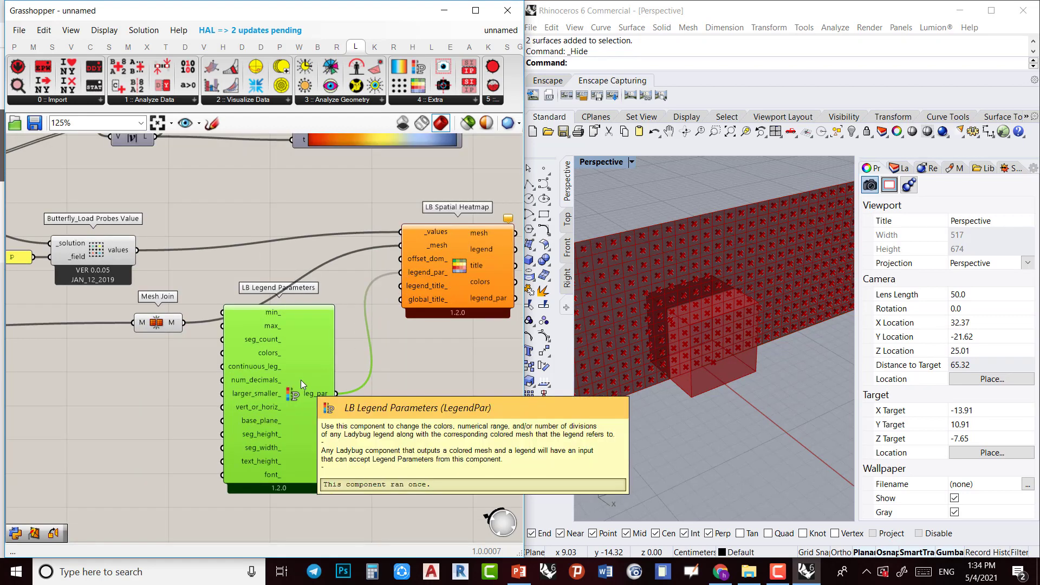
{"action": "right_click_drag", "start_coordinate": [412, 351], "coordinate": [400, 301]}
{"action": "left_click_drag", "start_coordinate": [289, 362], "coordinate": [305, 386]}
{"action": "scroll", "coordinate": [315, 338], "scroll_direction": "up", "scroll_amount": 3}
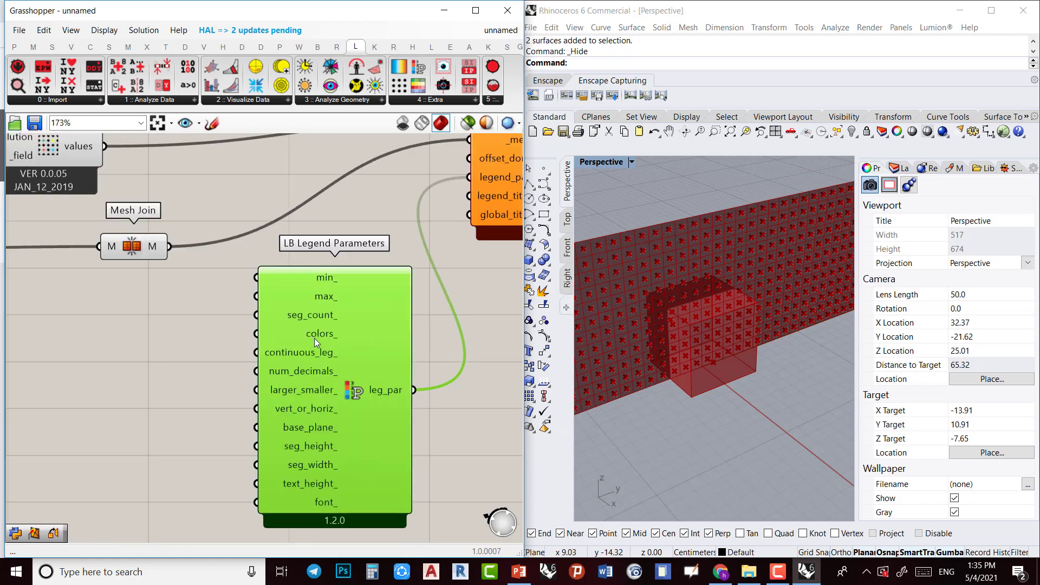
Add an LB Color Range component, wire its colors output to Legend Parameters' colors_ input, and align it beside that input
{"action": "left_click", "coordinate": [450, 99]}
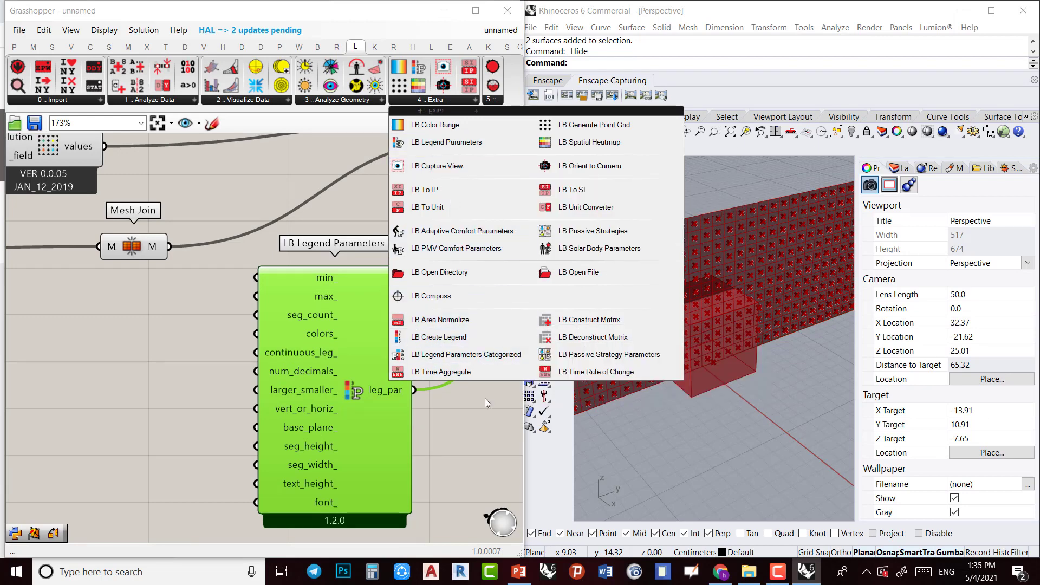
{"action": "left_click", "coordinate": [442, 129]}
{"action": "left_click", "coordinate": [184, 342]}
{"action": "right_click_drag", "start_coordinate": [168, 369], "coordinate": [226, 360]}
{"action": "left_click", "coordinate": [242, 339]}
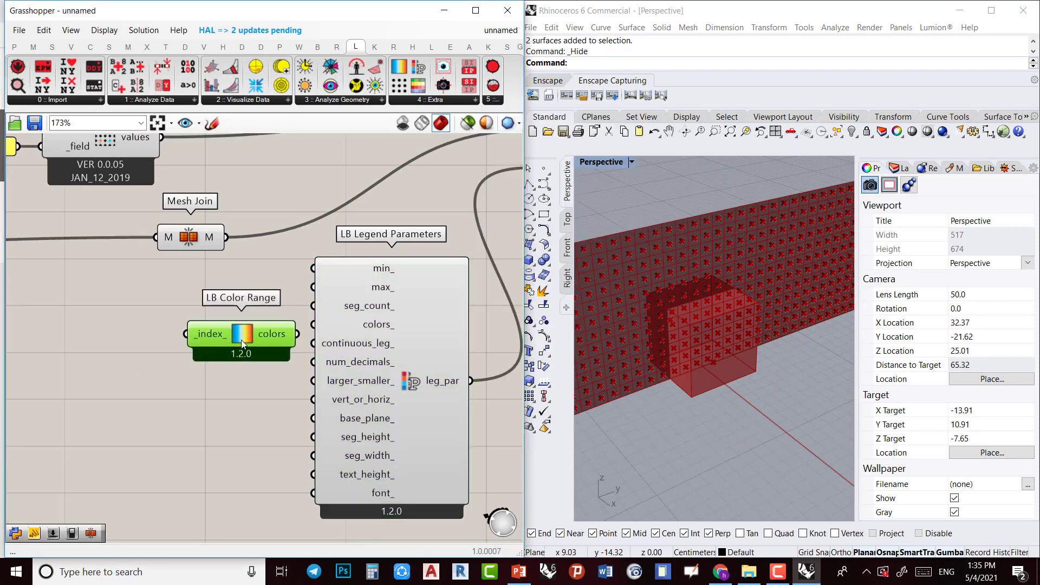
{"action": "mouse_move", "coordinate": [241, 340]}
{"action": "left_mouse_down"}
{"action": "mouse_move", "coordinate": [194, 347]}
{"action": "mouse_move", "coordinate": [330, 310]}
{"action": "mouse_move", "coordinate": [325, 328]}
{"action": "left_mouse_up"}
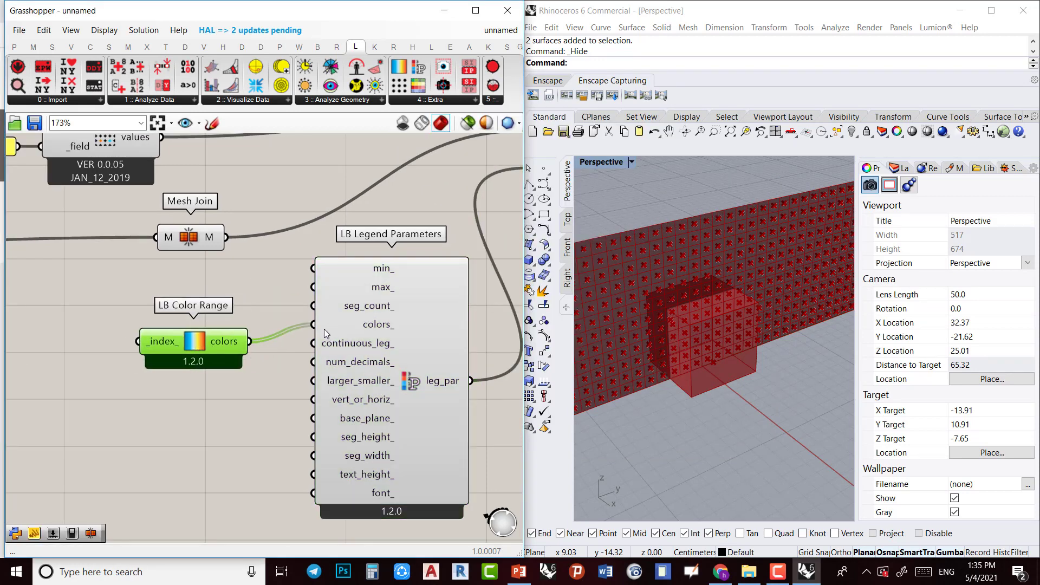
{"action": "left_click_drag", "start_coordinate": [232, 332], "coordinate": [260, 316]}
Check the gradient options of Color Range's _index_ input, then create a panel containing 2 and connect it there
{"action": "right_click", "coordinate": [187, 329]}
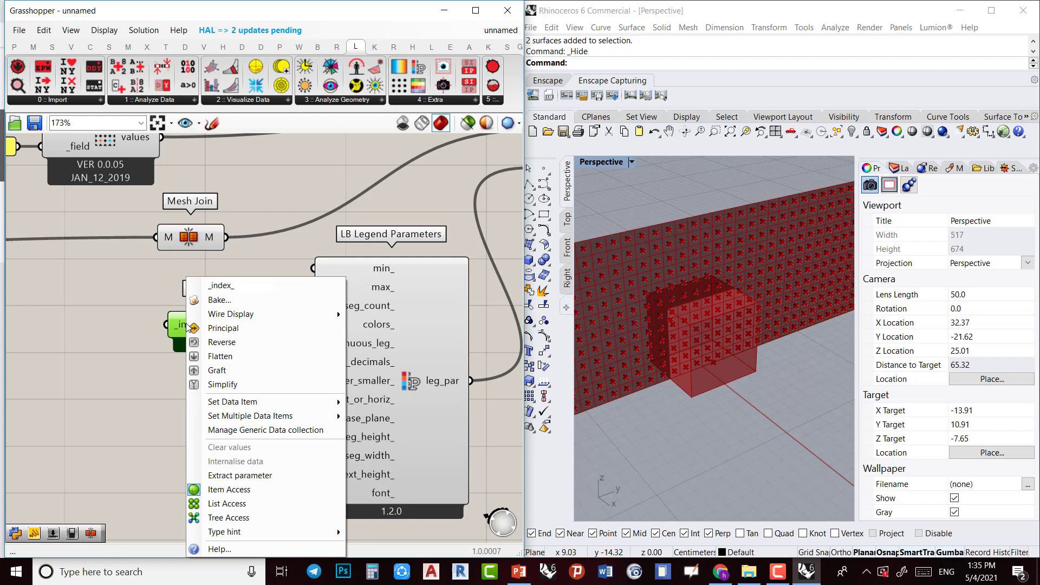
{"action": "left_click", "coordinate": [142, 349]}
{"action": "mouse_move", "coordinate": [188, 327]}
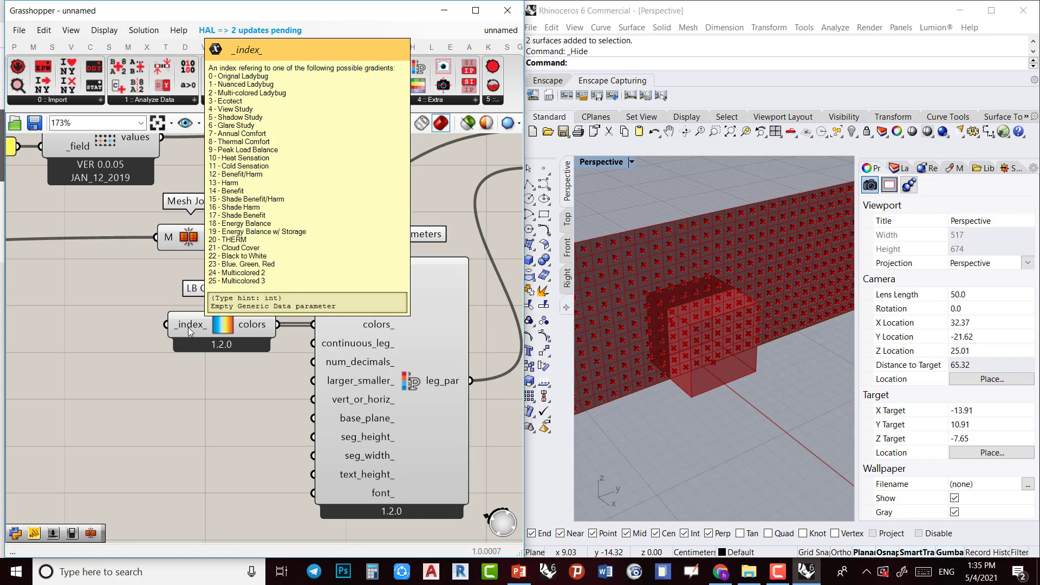
{"action": "double_click", "coordinate": [116, 324]}
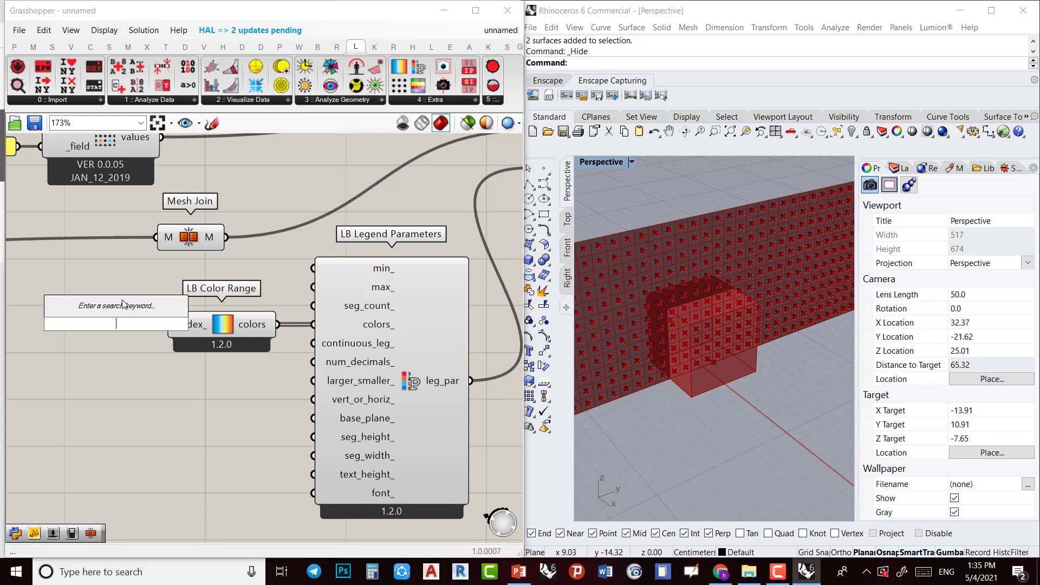
{"action": "type", "text": "\"3"}
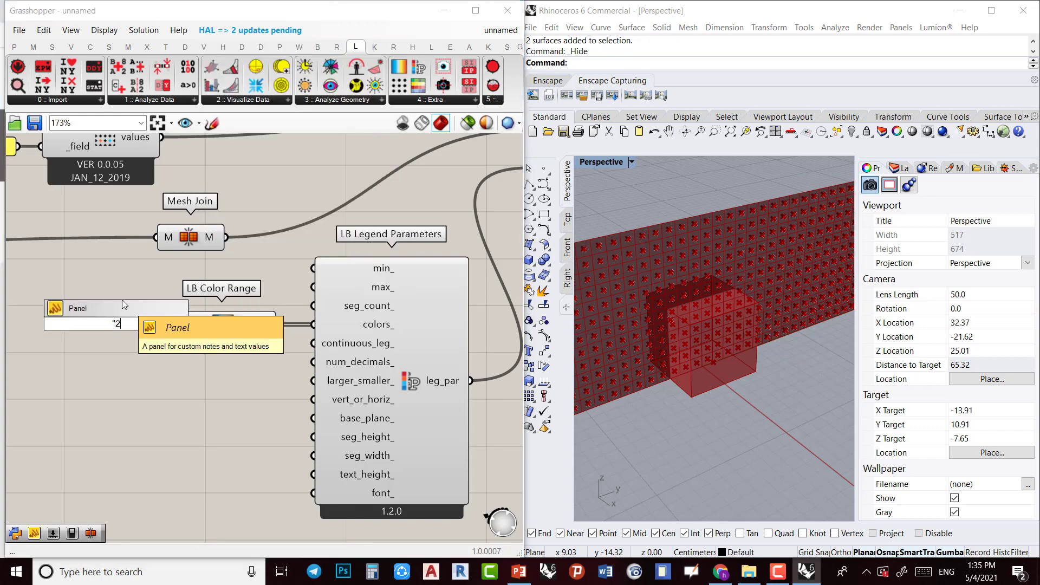
{"action": "key", "text": "Return"}
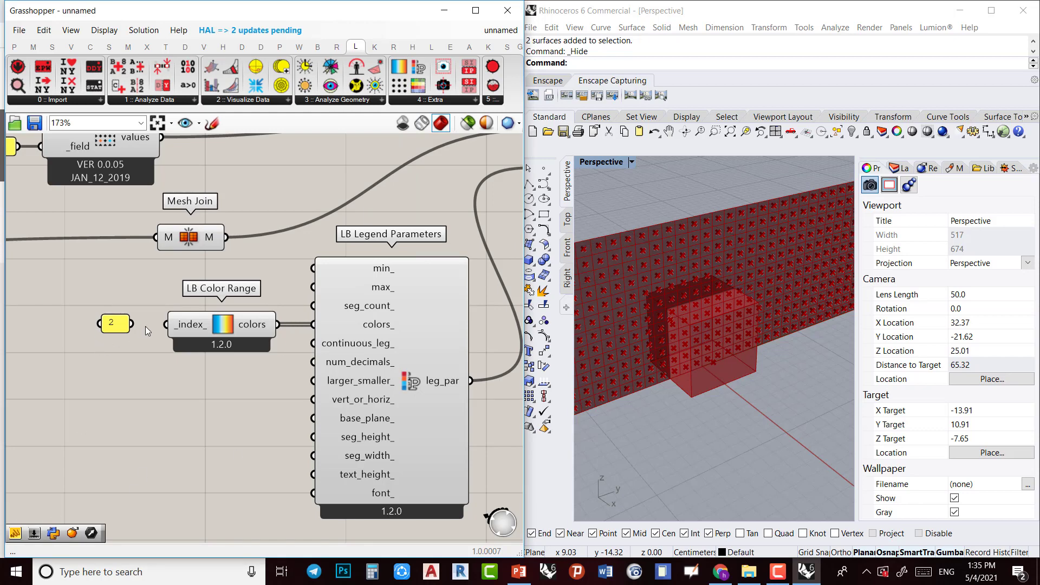
{"action": "left_click_drag", "start_coordinate": [134, 324], "coordinate": [166, 324]}
Examine the heatmap branch's wiring, its upstream link to Butterfly_Solution, and the probe grid in the Perspective viewport
{"action": "scroll", "coordinate": [233, 344], "scroll_direction": "down", "scroll_amount": 3}
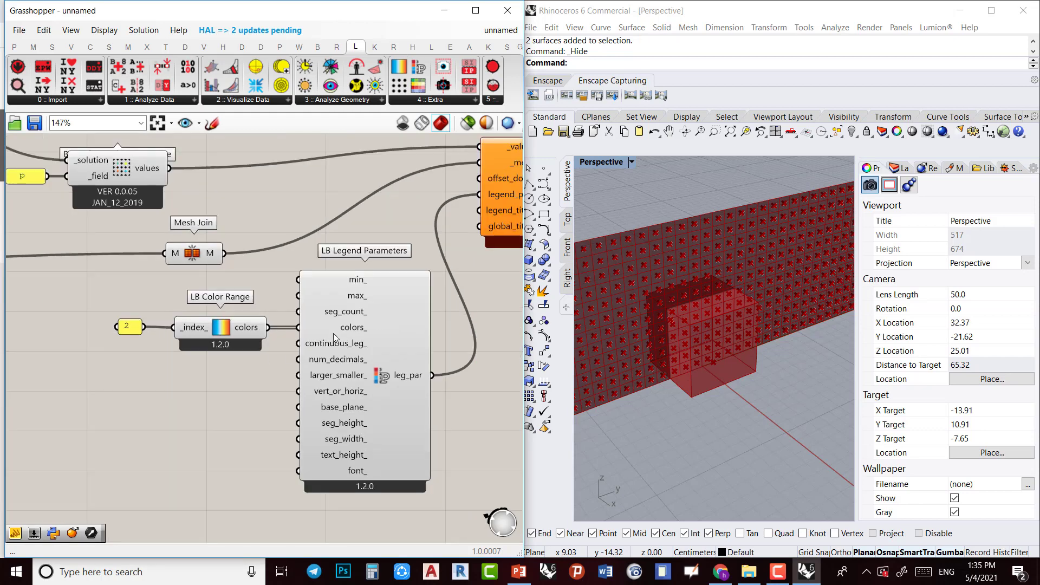
{"action": "right_click_drag", "start_coordinate": [441, 203], "coordinate": [292, 210]}
{"action": "left_click", "coordinate": [347, 230]}
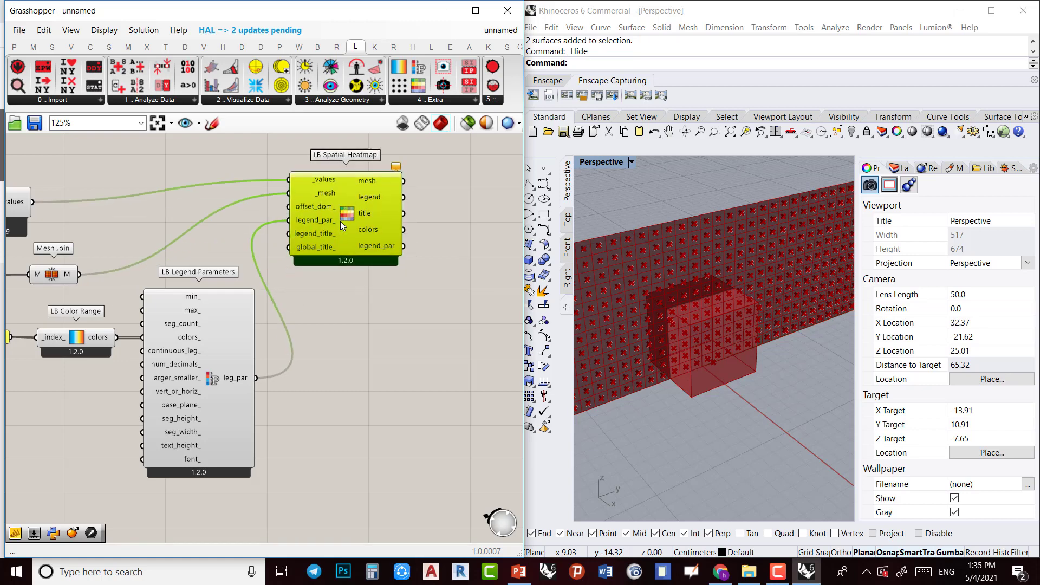
{"action": "left_click", "coordinate": [378, 320]}
{"action": "scroll", "coordinate": [375, 194], "scroll_direction": "up", "scroll_amount": 1}
{"action": "scroll", "coordinate": [343, 295], "scroll_direction": "down", "scroll_amount": 3}
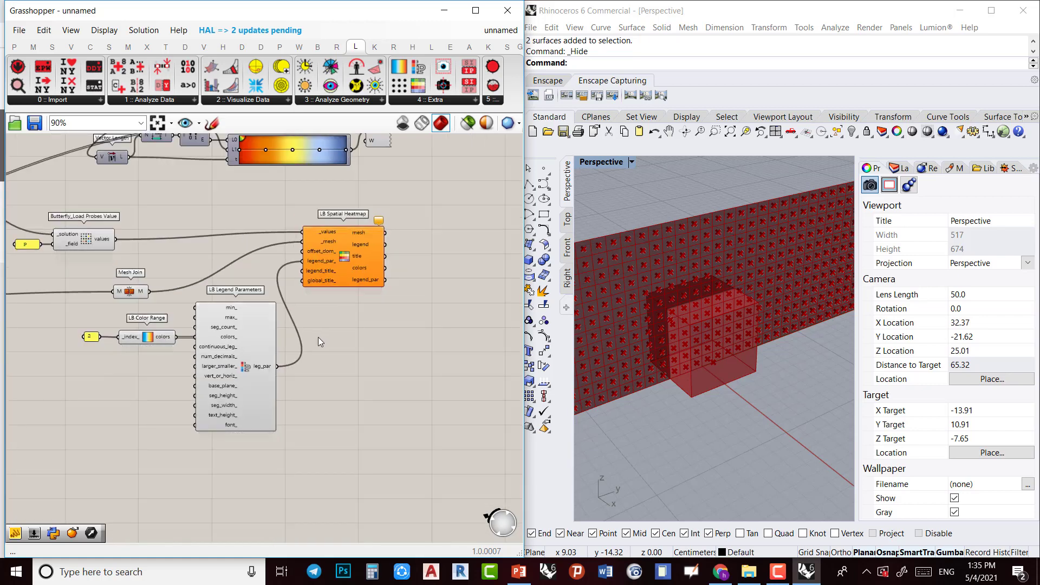
{"action": "scroll", "coordinate": [69, 262], "scroll_direction": "up", "scroll_amount": 1}
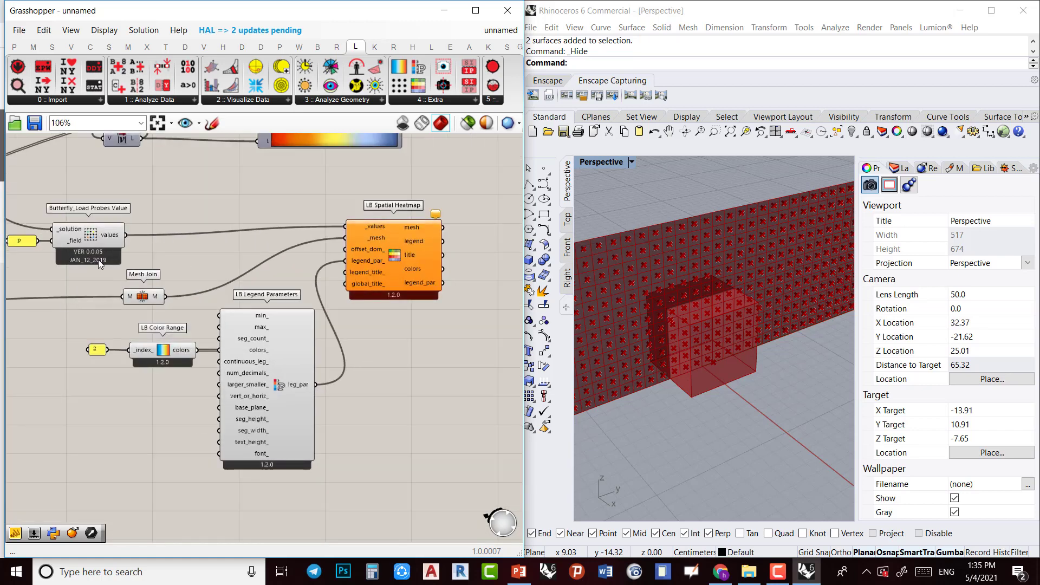
{"action": "scroll", "coordinate": [99, 259], "scroll_direction": "down", "scroll_amount": 4}
{"action": "right_click_drag", "start_coordinate": [98, 259], "coordinate": [335, 385]}
{"action": "scroll", "coordinate": [125, 239], "scroll_direction": "up", "scroll_amount": 5}
{"action": "scroll", "coordinate": [170, 345], "scroll_direction": "down", "scroll_amount": 1}
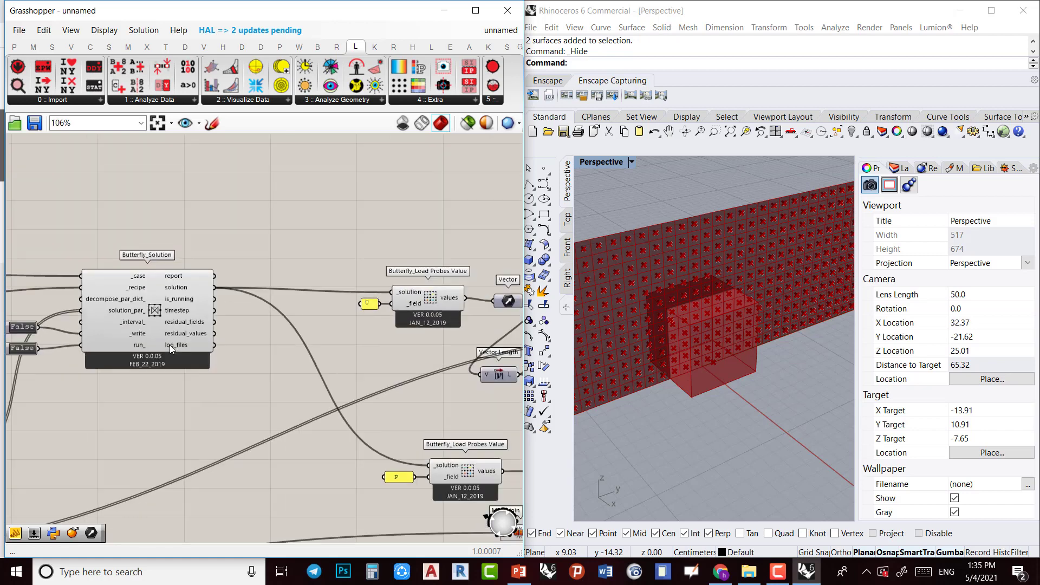
{"action": "scroll", "coordinate": [170, 344], "scroll_direction": "down", "scroll_amount": 1}
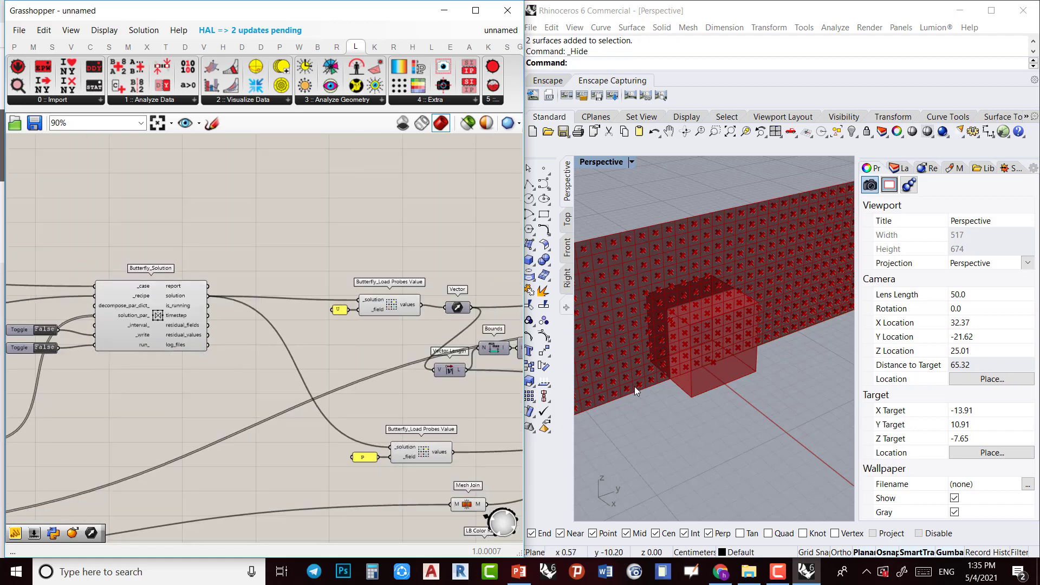
{"action": "scroll", "coordinate": [723, 386], "scroll_direction": "down", "scroll_amount": 2}
{"action": "right_click_drag", "start_coordinate": [406, 417], "coordinate": [100, 354]}
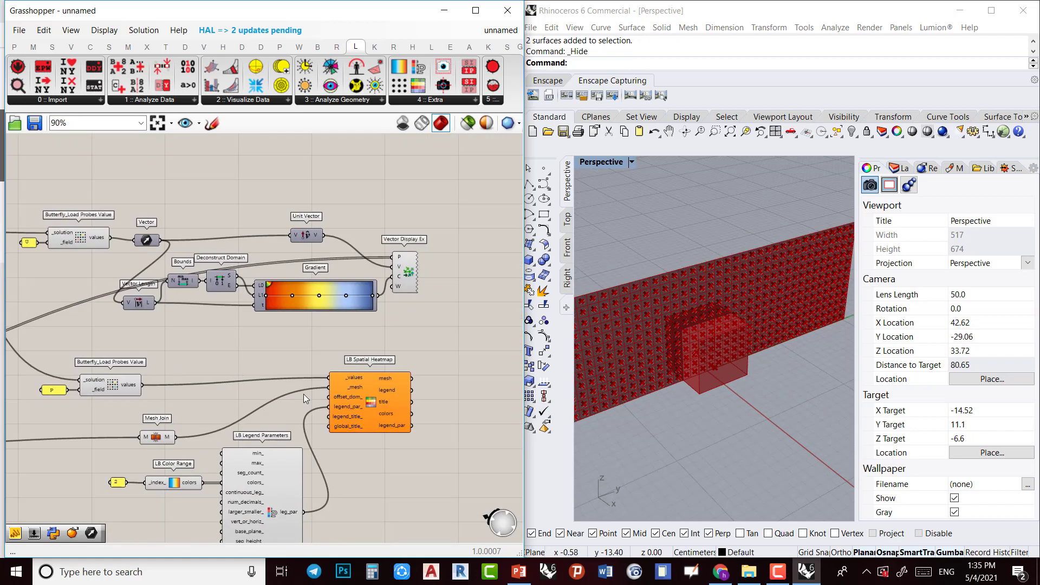
{"action": "scroll", "coordinate": [398, 376], "scroll_direction": "down", "scroll_amount": 1}
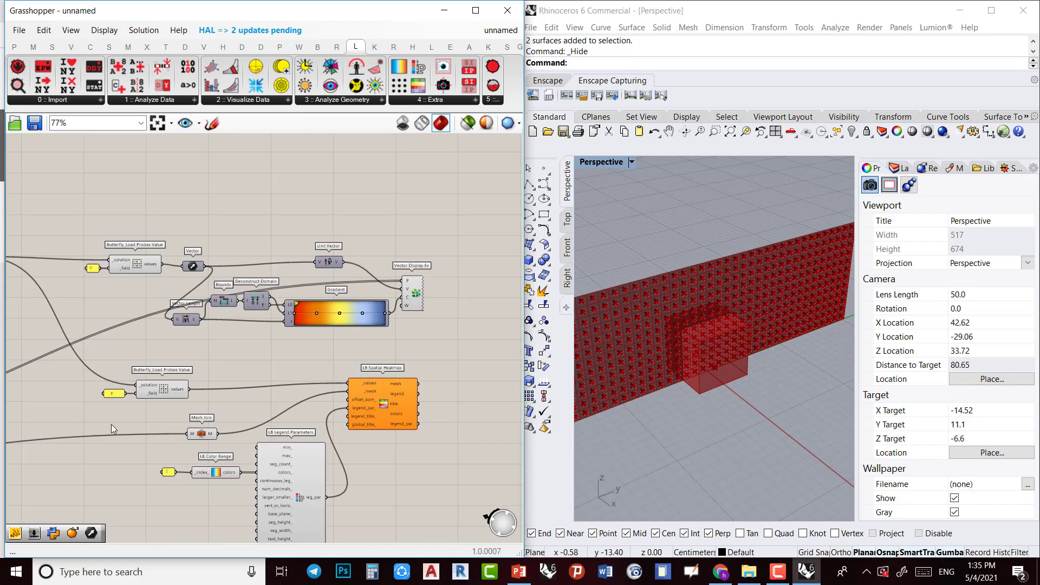
{"action": "right_click_drag", "start_coordinate": [141, 416], "coordinate": [336, 413]}
{"action": "scroll", "coordinate": [220, 411], "scroll_direction": "down", "scroll_amount": 1}
{"action": "scroll", "coordinate": [623, 386], "scroll_direction": "down", "scroll_amount": 4}
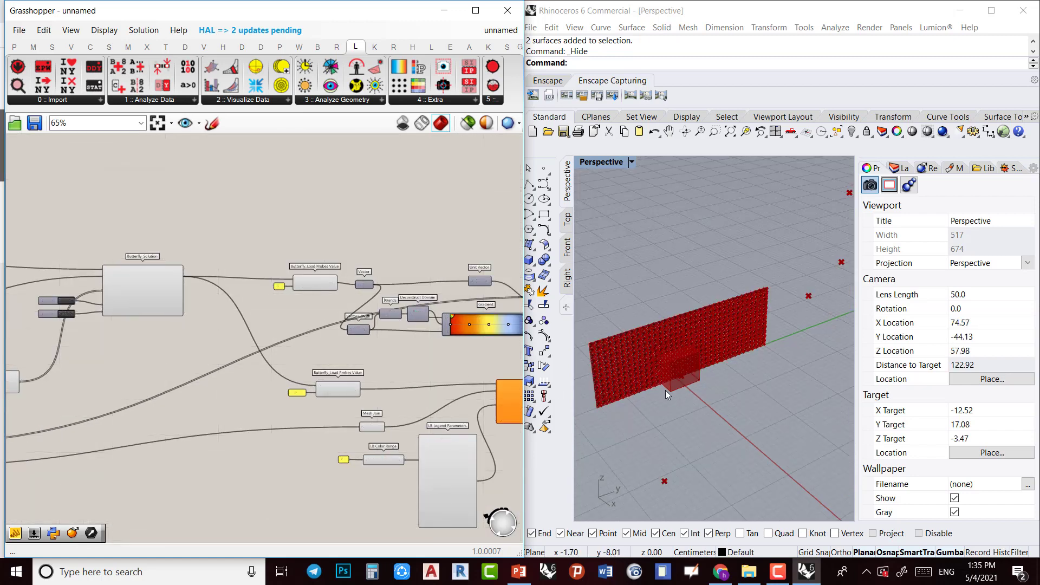
Turn off the preview of the LB Generate Point Grid component so its points no longer display in the Perspective viewport
{"action": "right_click_drag", "start_coordinate": [676, 391], "coordinate": [666, 403]}
{"action": "scroll", "coordinate": [318, 343], "scroll_direction": "up", "scroll_amount": 5}
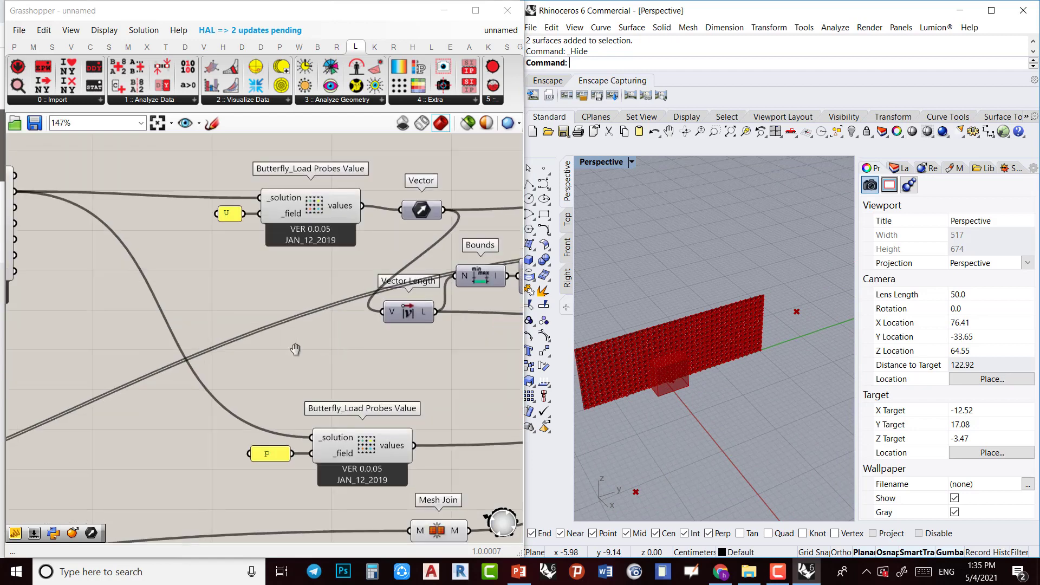
{"action": "right_click_drag", "start_coordinate": [295, 349], "coordinate": [152, 324]}
{"action": "scroll", "coordinate": [152, 324], "scroll_direction": "down", "scroll_amount": 4}
{"action": "right_click_drag", "start_coordinate": [214, 320], "coordinate": [330, 285]}
{"action": "right_click_drag", "start_coordinate": [87, 421], "coordinate": [298, 320]}
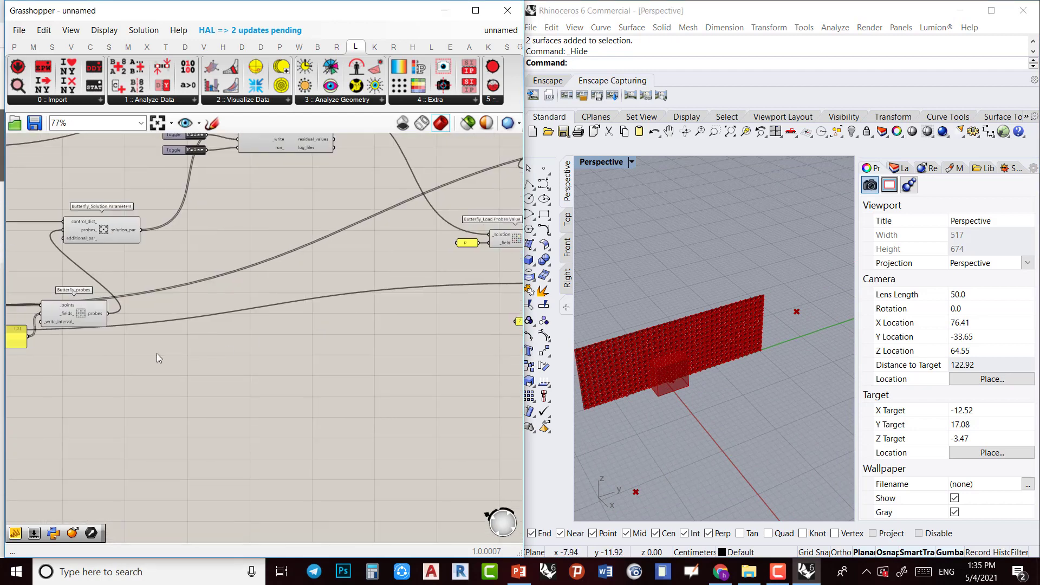
{"action": "right_click_drag", "start_coordinate": [157, 353], "coordinate": [262, 401]}
{"action": "right_click_drag", "start_coordinate": [86, 399], "coordinate": [218, 432]}
{"action": "left_click", "coordinate": [164, 401]}
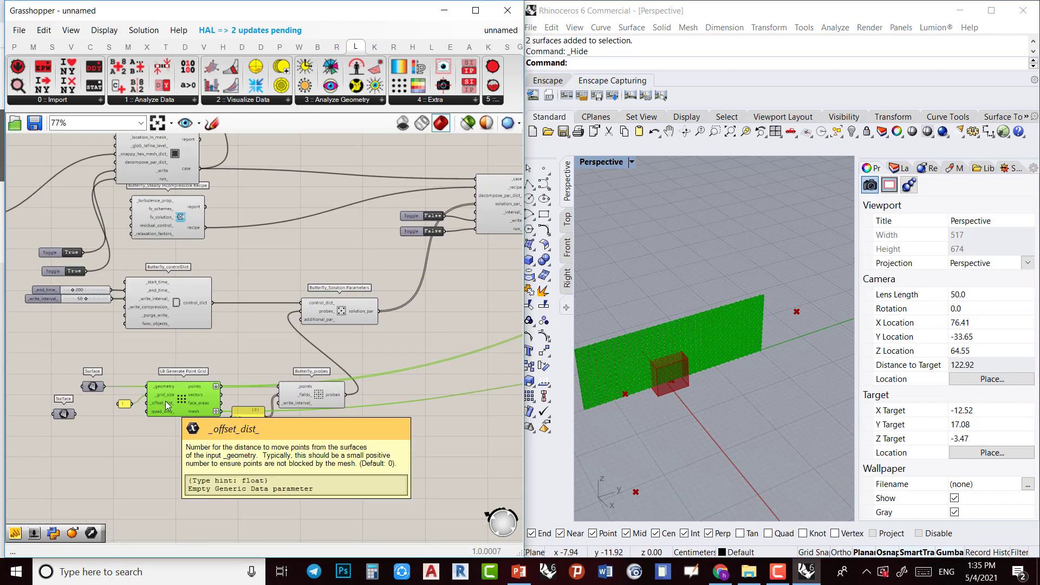
{"action": "scroll", "coordinate": [327, 397], "scroll_direction": "up", "scroll_amount": 2}
Examine the Butterfly_probes component's wiring and the grid mesh around the box in the Perspective viewport
{"action": "left_click", "coordinate": [323, 394]}
{"action": "right_click_drag", "start_coordinate": [323, 394], "coordinate": [268, 419]}
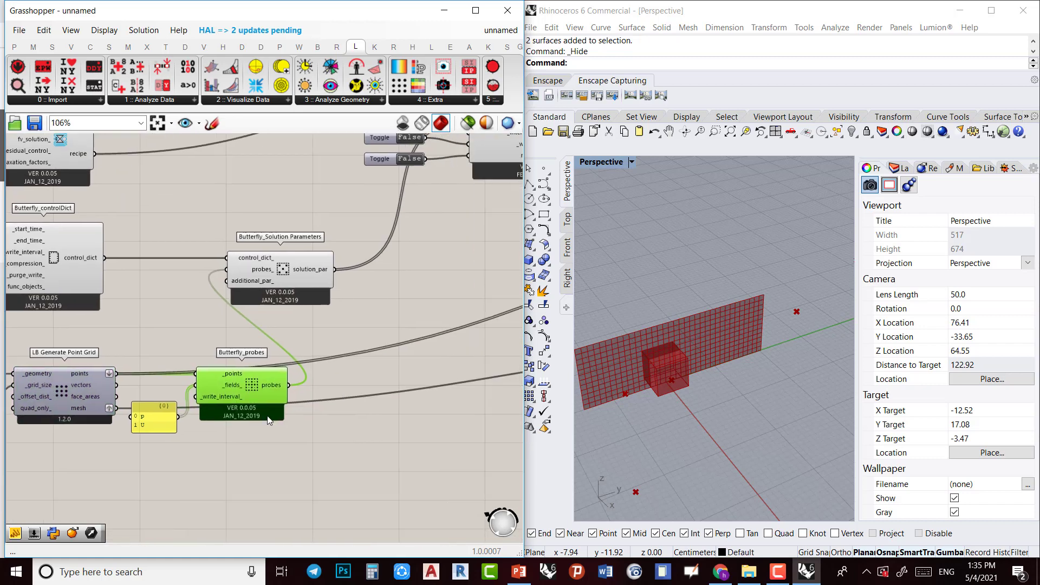
{"action": "scroll", "coordinate": [273, 418], "scroll_direction": "down", "scroll_amount": 3}
{"action": "scroll", "coordinate": [683, 364], "scroll_direction": "up", "scroll_amount": 6}
{"action": "scroll", "coordinate": [178, 465], "scroll_direction": "down", "scroll_amount": 1}
{"action": "scroll", "coordinate": [196, 427], "scroll_direction": "up", "scroll_amount": 4}
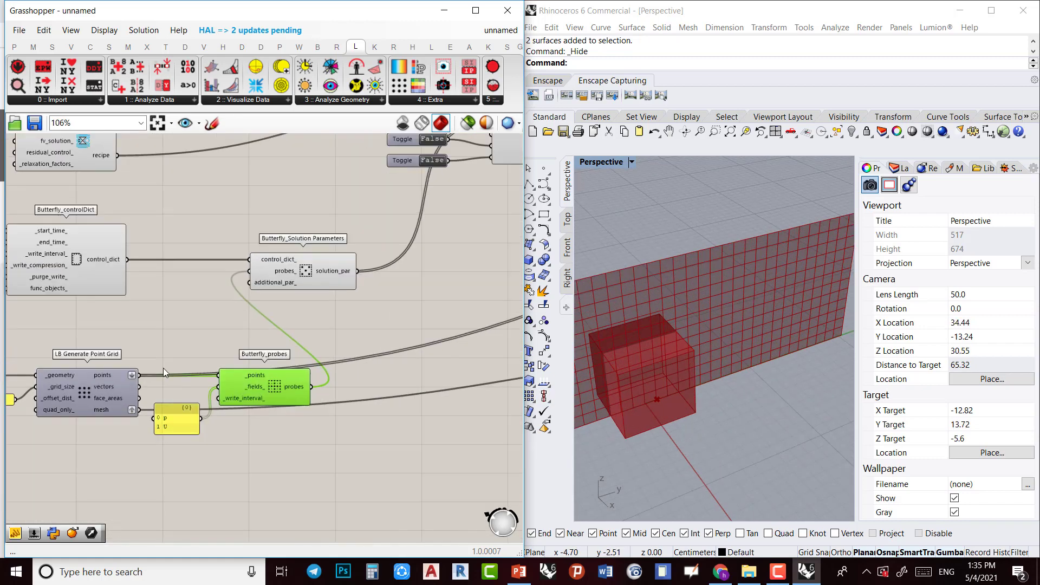
{"action": "scroll", "coordinate": [164, 368], "scroll_direction": "up", "scroll_amount": 1}
{"action": "scroll", "coordinate": [311, 427], "scroll_direction": "down", "scroll_amount": 6}
Examine the Legend Parameters, Spatial Heatmap and Vector Display Ex components and trace their wiring back to Butterfly_Solution
{"action": "right_click_drag", "start_coordinate": [319, 428], "coordinate": [68, 403]}
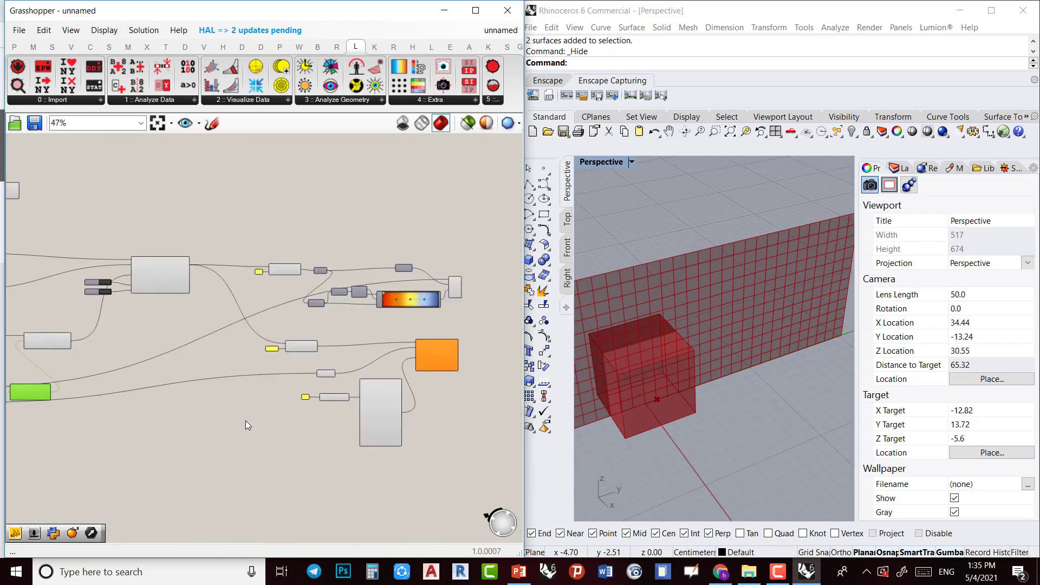
{"action": "scroll", "coordinate": [270, 420], "scroll_direction": "up", "scroll_amount": 4}
{"action": "left_click", "coordinate": [509, 419]}
{"action": "right_click_drag", "start_coordinate": [236, 396], "coordinate": [47, 434]}
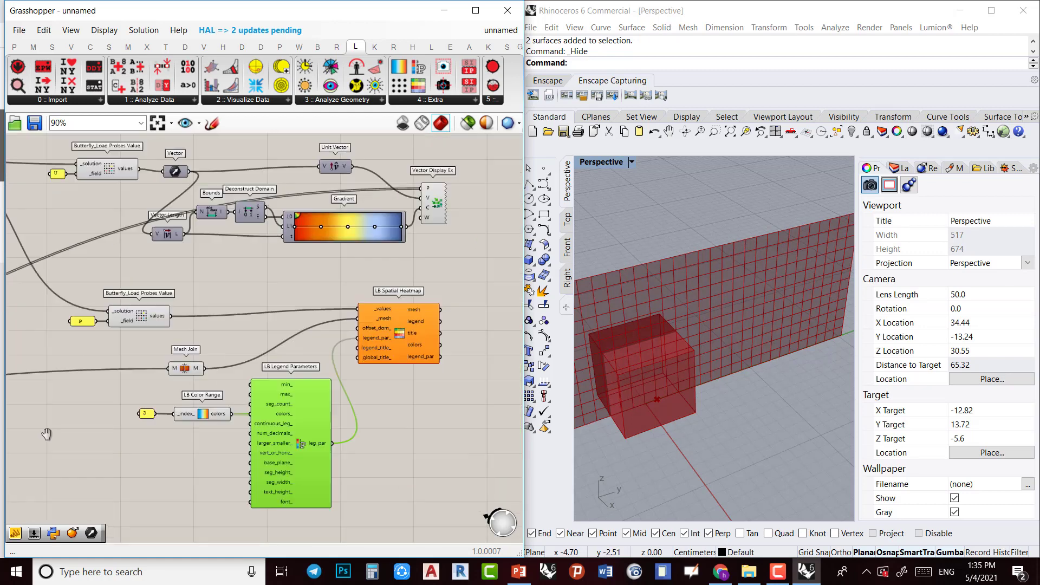
{"action": "left_click", "coordinate": [374, 208]}
{"action": "scroll", "coordinate": [258, 320], "scroll_direction": "down", "scroll_amount": 3}
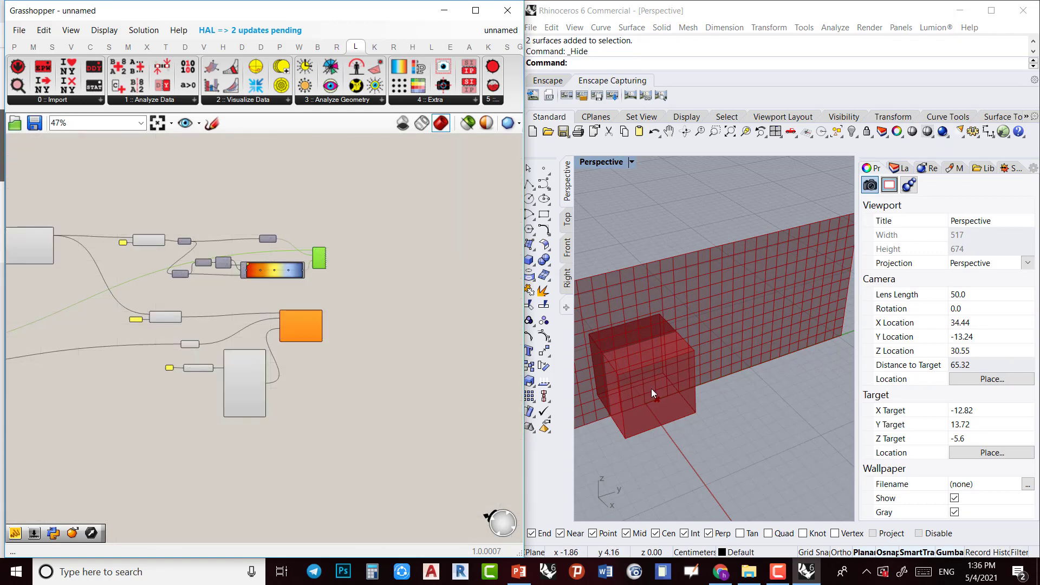
{"action": "scroll", "coordinate": [652, 394], "scroll_direction": "up", "scroll_amount": 2}
{"action": "right_click_drag", "start_coordinate": [69, 406], "coordinate": [228, 407]}
{"action": "scroll", "coordinate": [317, 330], "scroll_direction": "up", "scroll_amount": 4}
{"action": "scroll", "coordinate": [317, 319], "scroll_direction": "down", "scroll_amount": 3}
{"action": "right_click_drag", "start_coordinate": [151, 346], "coordinate": [147, 344]}
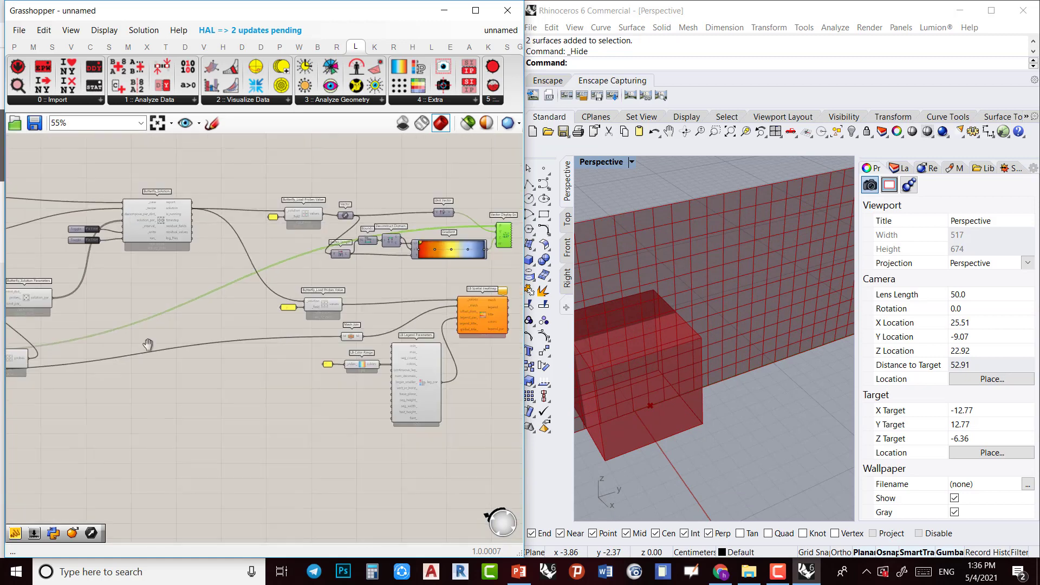
Turn off the preview of the Butterfly_probes component and select Butterfly_Solution Parameters
{"action": "scroll", "coordinate": [223, 345], "scroll_direction": "up", "scroll_amount": 3}
{"action": "left_click", "coordinate": [194, 410]}
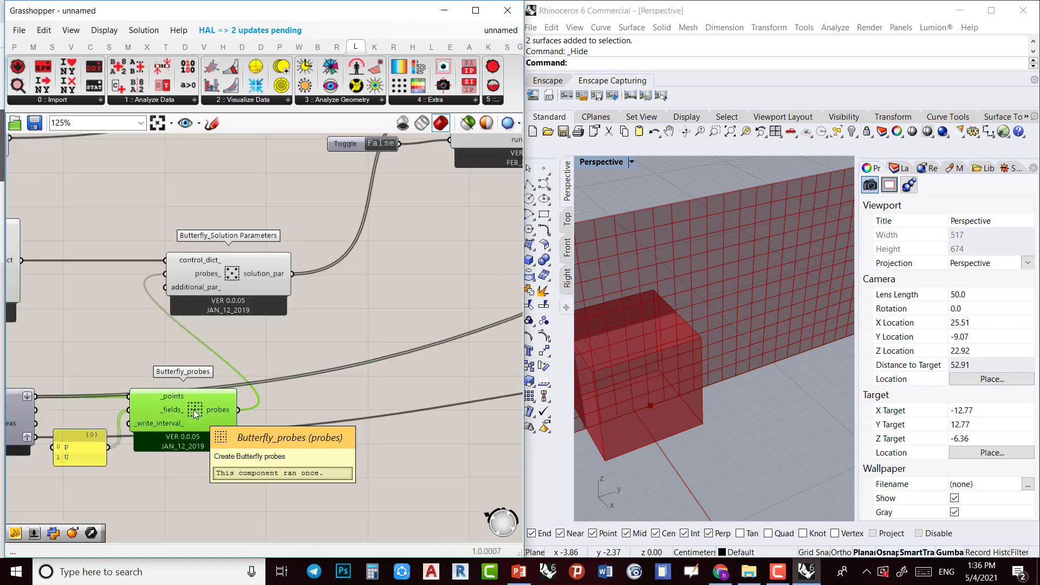
{"action": "scroll", "coordinate": [197, 412], "scroll_direction": "down", "scroll_amount": 2}
{"action": "left_click", "coordinate": [230, 307]}
{"action": "right_click_drag", "start_coordinate": [347, 347], "coordinate": [405, 349]}
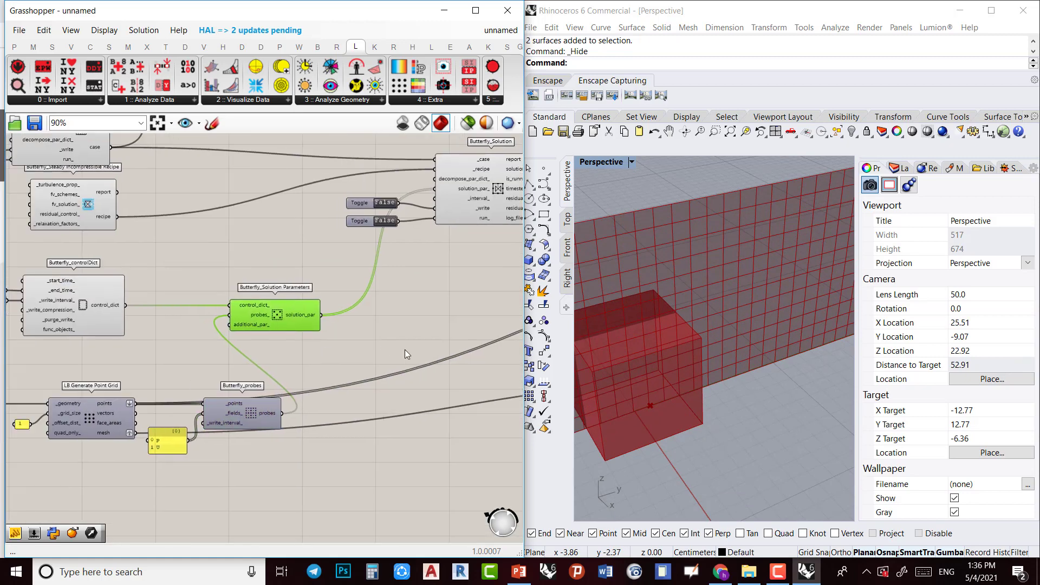
Turn off the previews of the p field's Butterfly_Load Probes Value and the Mesh Join component, leaving only the box displayed
{"action": "scroll", "coordinate": [328, 362], "scroll_direction": "down", "scroll_amount": 1}
{"action": "right_click_drag", "start_coordinate": [114, 360], "coordinate": [217, 339]}
{"action": "right_click_drag", "start_coordinate": [477, 325], "coordinate": [237, 362]}
{"action": "right_click_drag", "start_coordinate": [487, 303], "coordinate": [284, 303]}
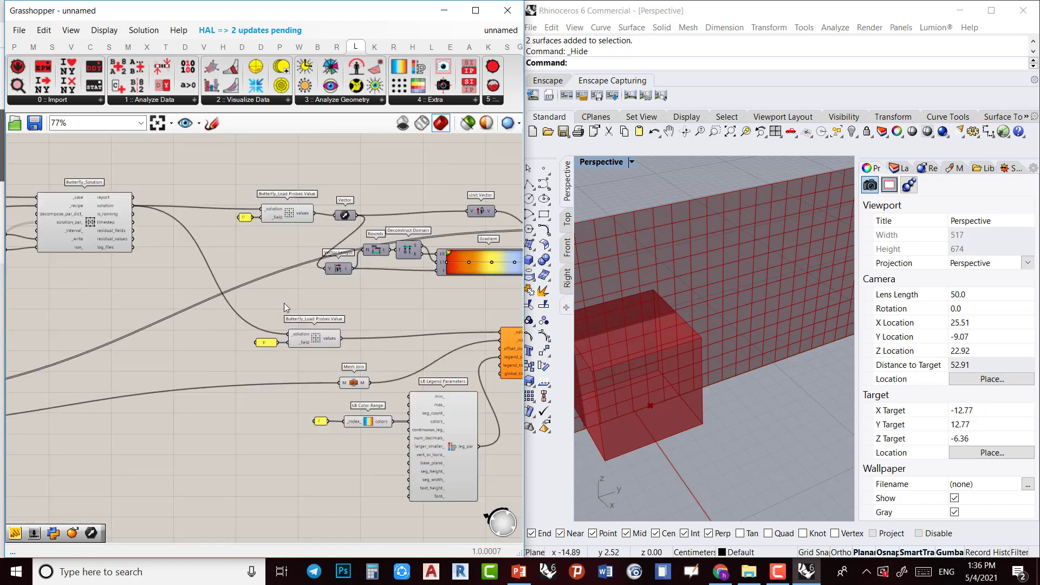
{"action": "left_click", "coordinate": [352, 384]}
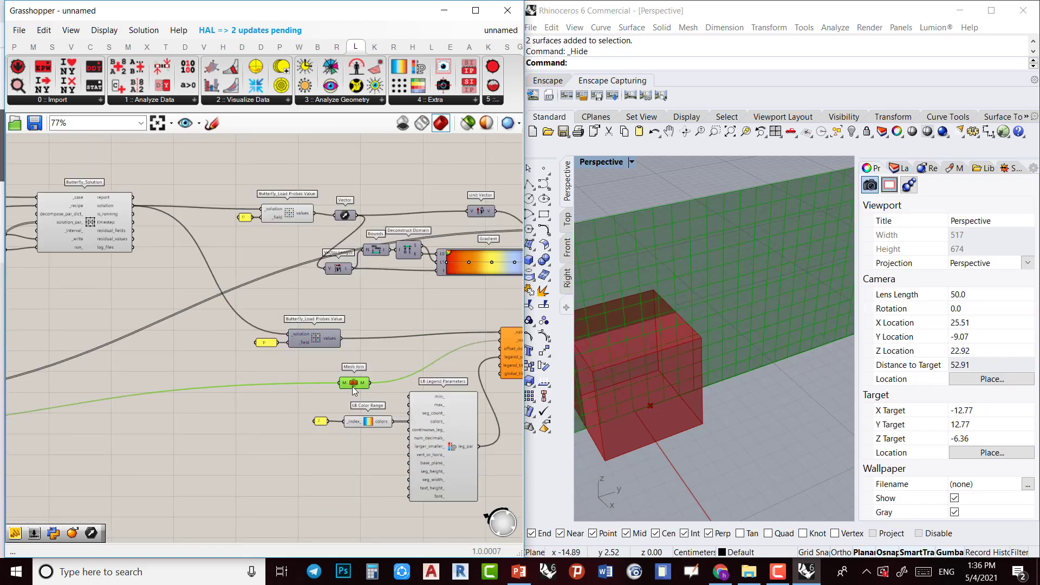
{"action": "scroll", "coordinate": [353, 386], "scroll_direction": "down", "scroll_amount": 2}
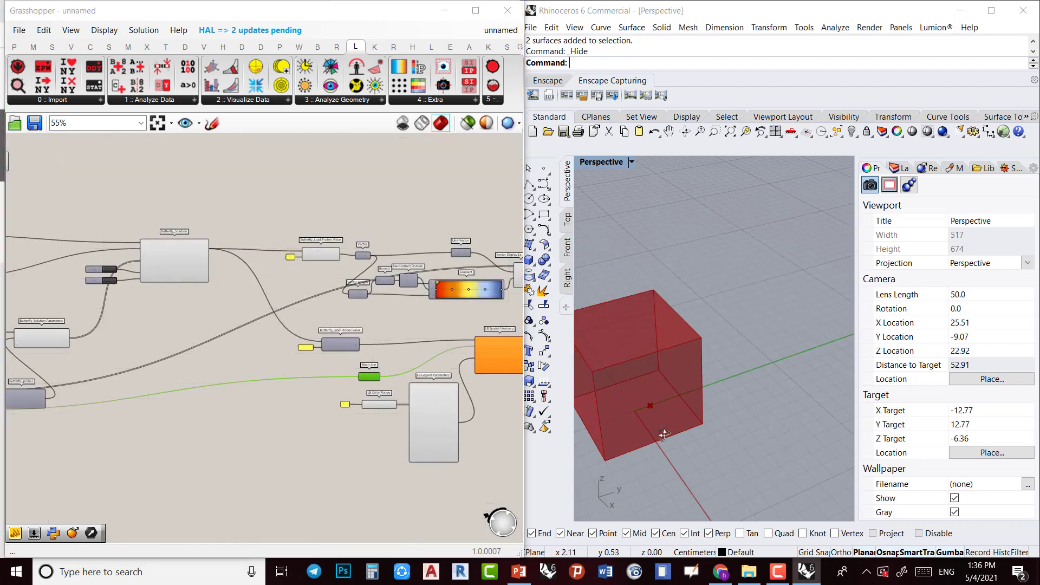
{"action": "right_click_drag", "start_coordinate": [607, 412], "coordinate": [645, 425]}
{"action": "scroll", "coordinate": [681, 424], "scroll_direction": "down", "scroll_amount": 6}
{"action": "right_click_drag", "start_coordinate": [359, 377], "coordinate": [221, 377]}
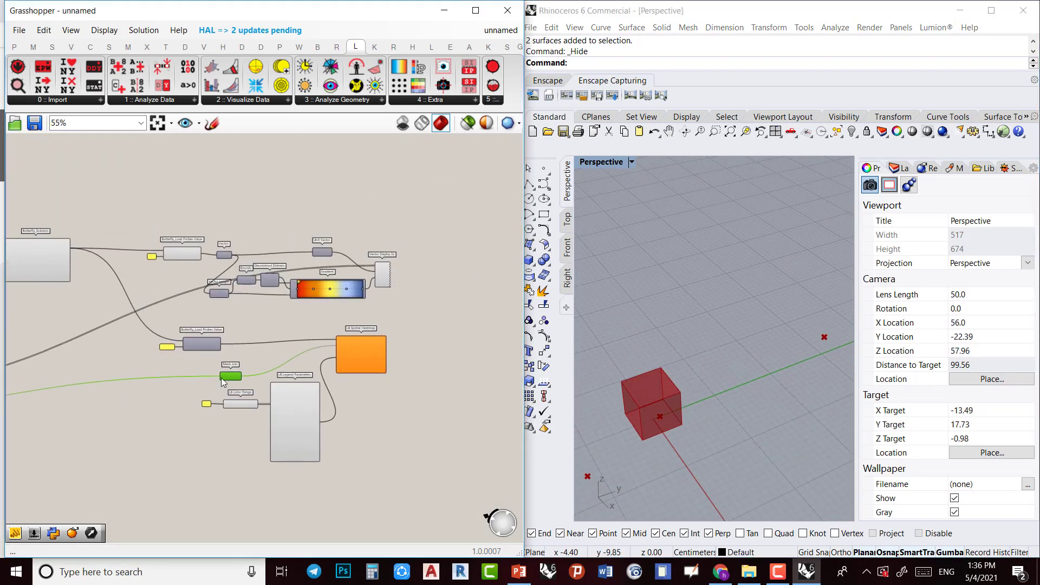
Move the two Boolean toggles of Butterfly_Solution down together, clearing space beside its _interval_ input
{"action": "scroll", "coordinate": [371, 329], "scroll_direction": "up", "scroll_amount": 2}
{"action": "scroll", "coordinate": [121, 308], "scroll_direction": "down", "scroll_amount": 2}
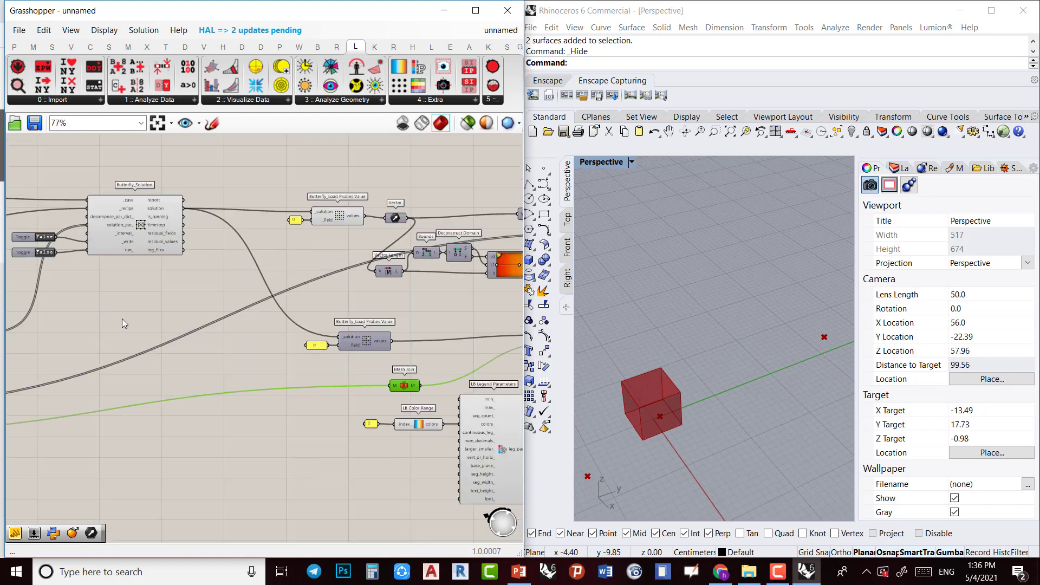
{"action": "right_click_drag", "start_coordinate": [122, 319], "coordinate": [297, 287]}
{"action": "scroll", "coordinate": [310, 259], "scroll_direction": "up", "scroll_amount": 4}
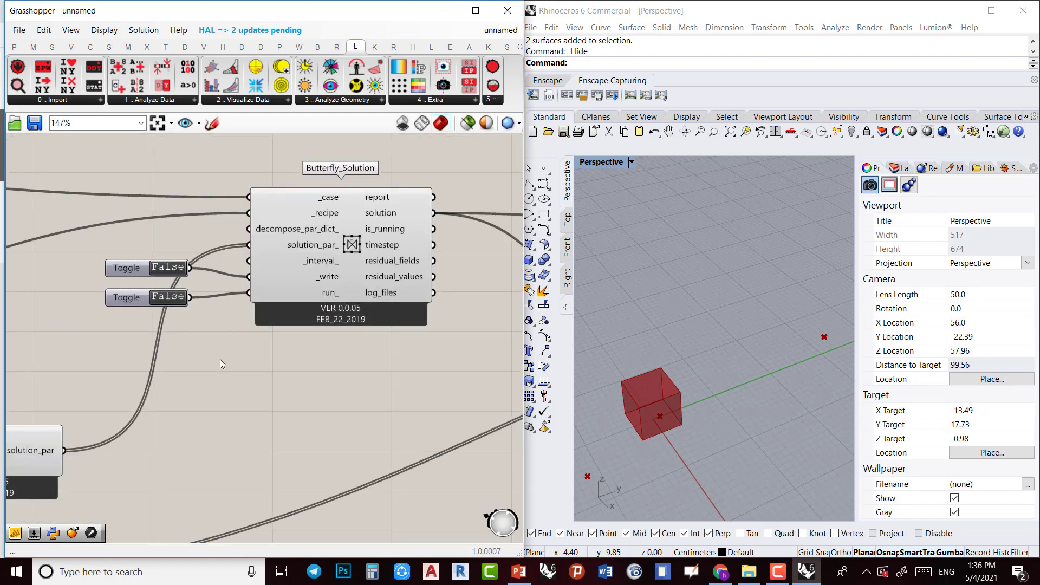
{"action": "left_click_drag", "start_coordinate": [200, 357], "coordinate": [103, 248]}
{"action": "left_click_drag", "start_coordinate": [138, 300], "coordinate": [150, 421]}
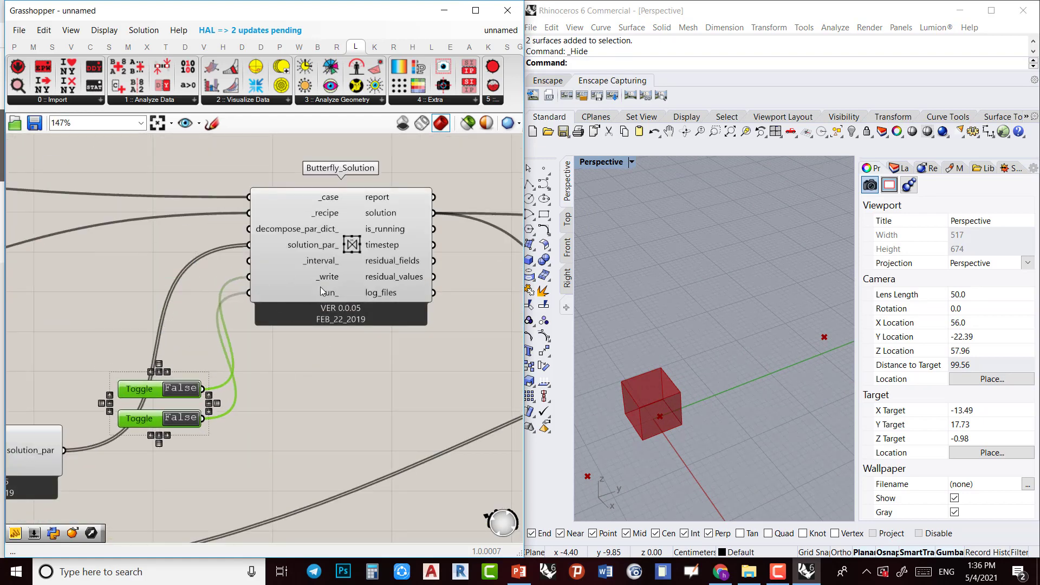
{"action": "scroll", "coordinate": [326, 261], "scroll_direction": "up", "scroll_amount": 1}
{"action": "mouse_move", "coordinate": [326, 261]}
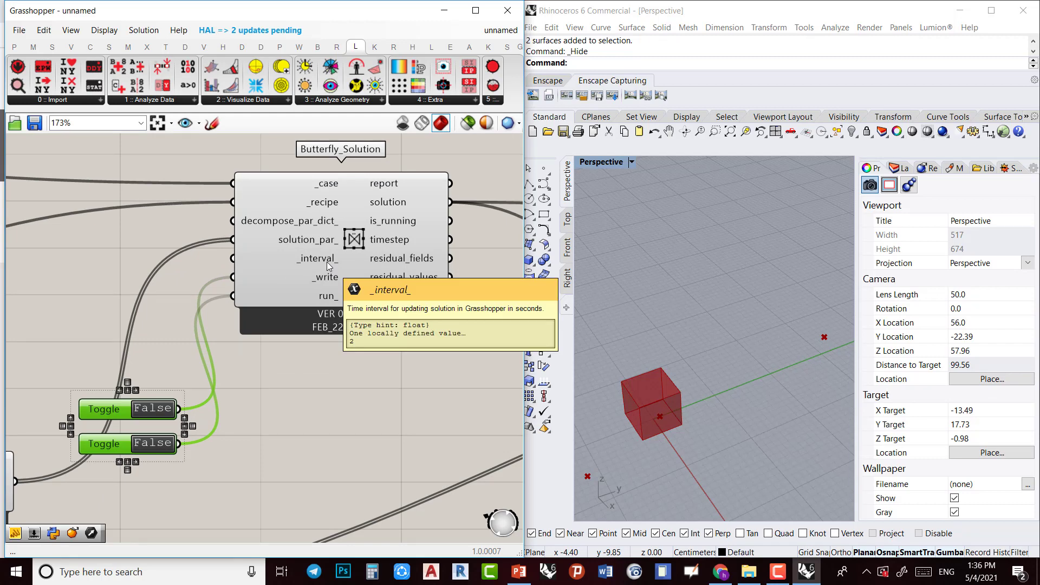
{"action": "double_click", "coordinate": [54, 288]}
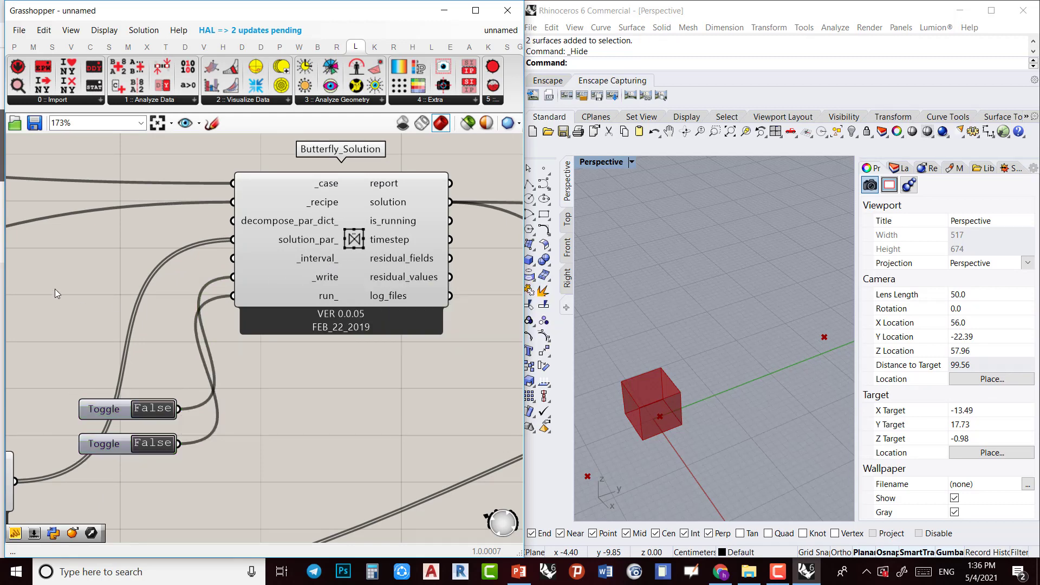
{"action": "type", "text": "10"}
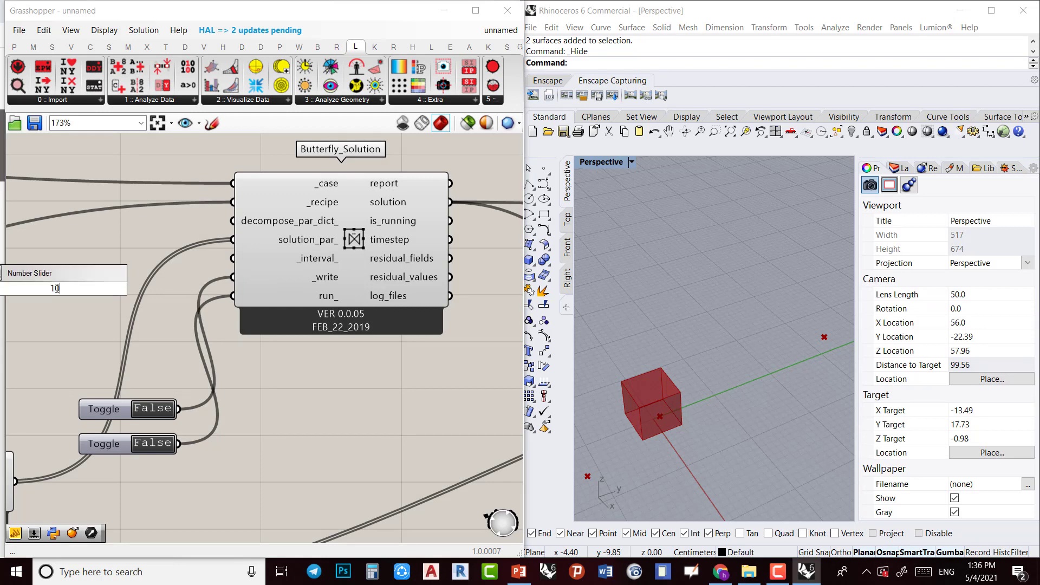
{"action": "key", "text": "Return"}
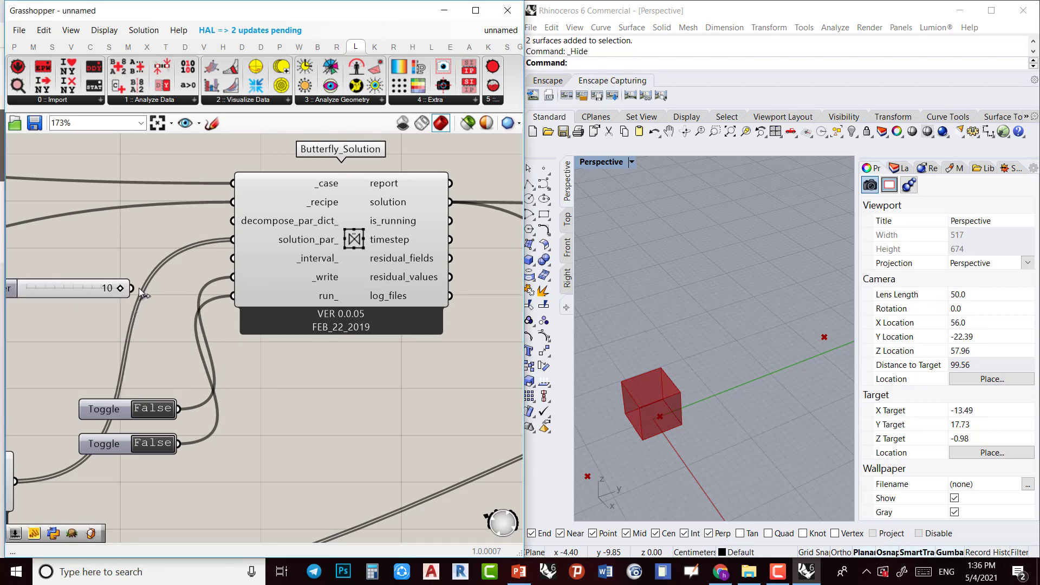
{"action": "left_click", "coordinate": [60, 296]}
{"action": "key", "text": "Delete"}
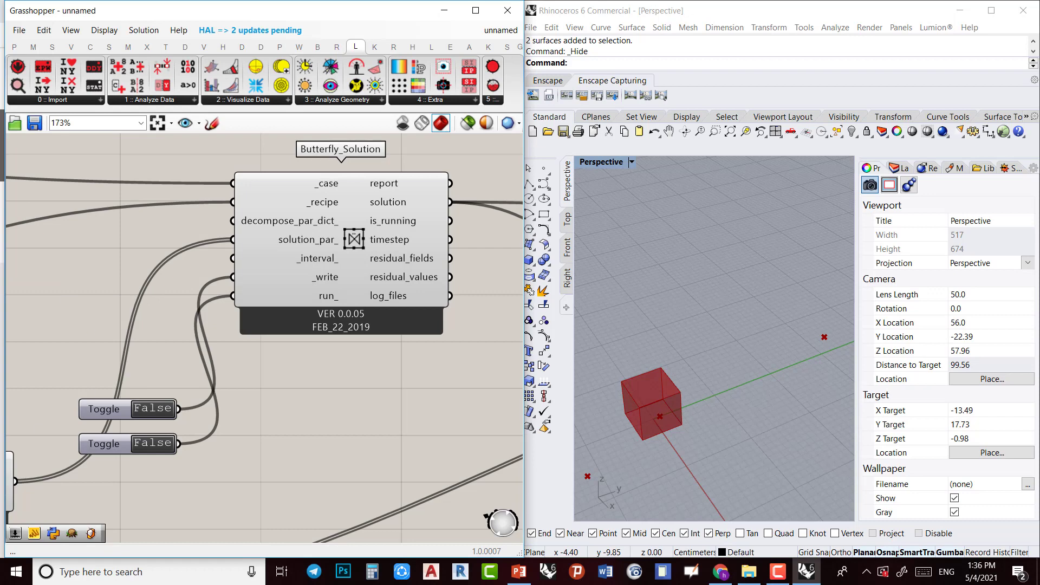
Add a panel containing 10 and connect it to the _interval_ input of Butterfly_Solution
{"action": "double_click", "coordinate": [100, 281]}
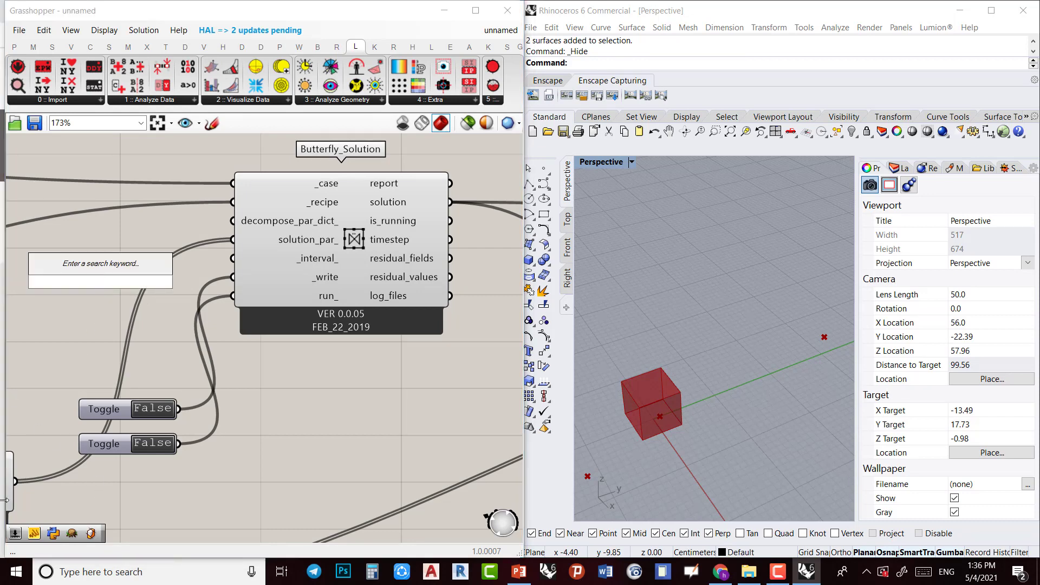
{"action": "type", "text": "10"}
{"action": "key", "text": "Return"}
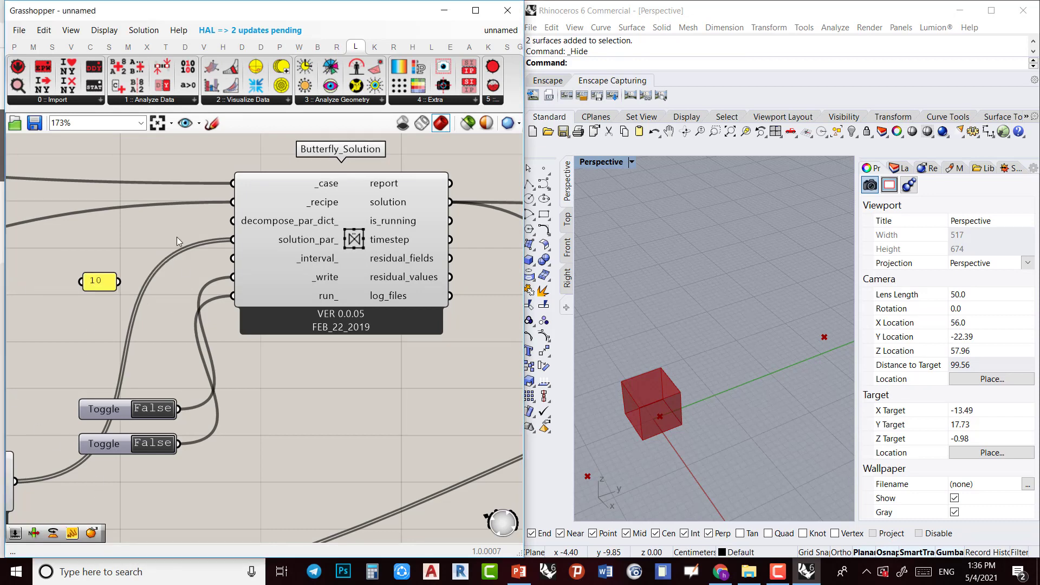
Review the controlDict end time and write interval, the probe grid setup, and the vector and heatmap branches before running
{"action": "scroll", "coordinate": [179, 379], "scroll_direction": "down", "scroll_amount": 5}
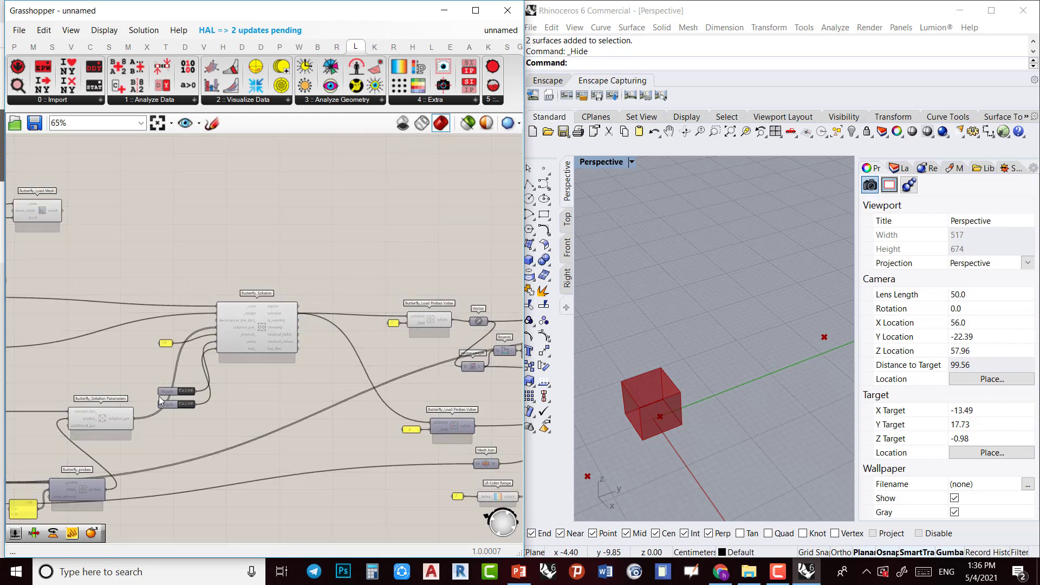
{"action": "right_click_drag", "start_coordinate": [86, 417], "coordinate": [299, 340]}
{"action": "scroll", "coordinate": [295, 343], "scroll_direction": "up", "scroll_amount": 4}
{"action": "right_click_drag", "start_coordinate": [64, 351], "coordinate": [370, 358]}
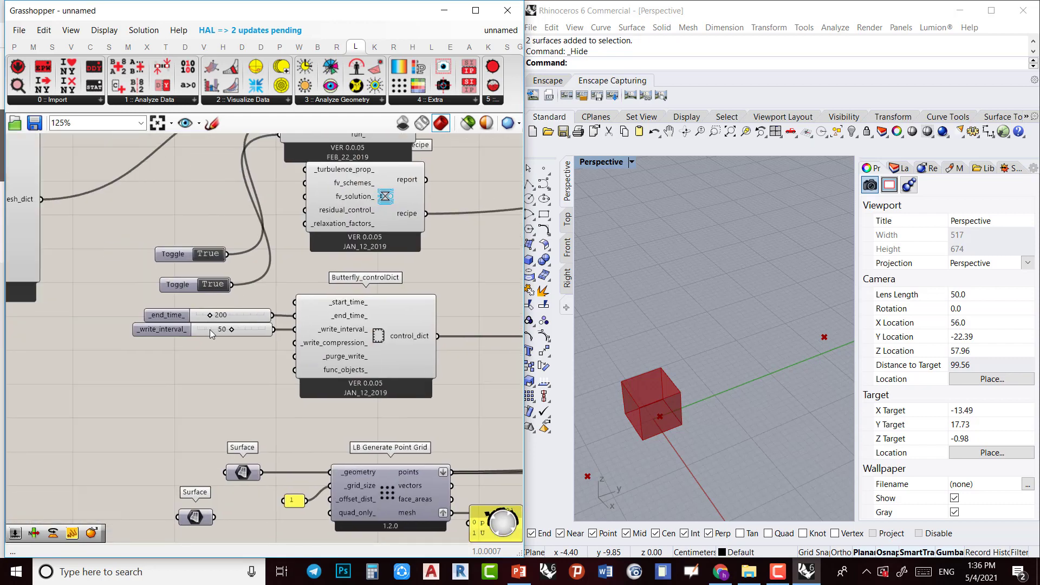
{"action": "right_click_drag", "start_coordinate": [360, 395], "coordinate": [325, 401]}
{"action": "scroll", "coordinate": [341, 400], "scroll_direction": "down", "scroll_amount": 3}
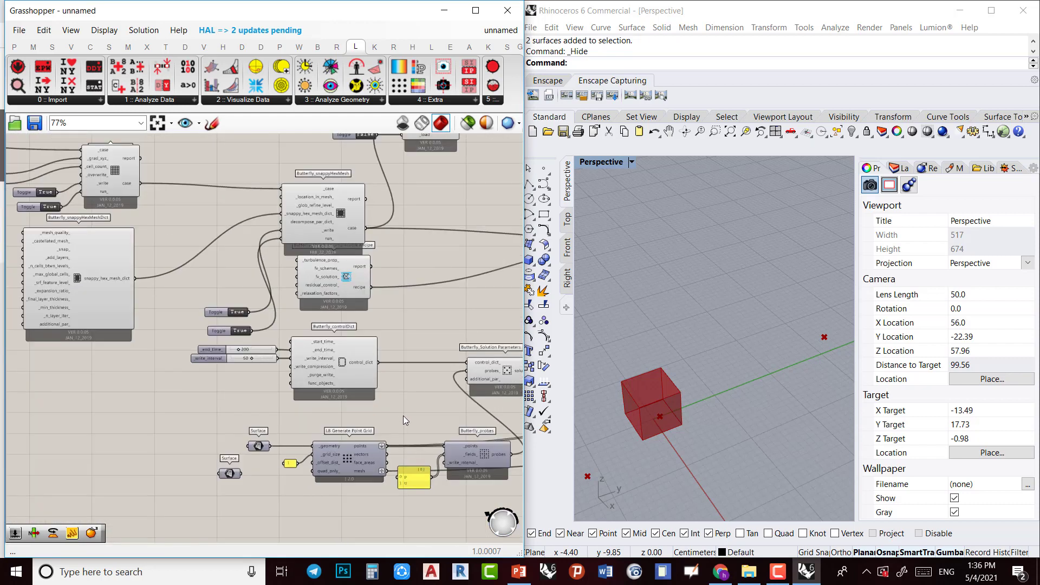
{"action": "right_click_drag", "start_coordinate": [413, 414], "coordinate": [225, 385]}
{"action": "right_click_drag", "start_coordinate": [432, 309], "coordinate": [331, 334]}
{"action": "right_click_drag", "start_coordinate": [177, 310], "coordinate": [167, 349]}
{"action": "scroll", "coordinate": [168, 348], "scroll_direction": "down", "scroll_amount": 1}
{"action": "right_click_drag", "start_coordinate": [398, 397], "coordinate": [80, 331]}
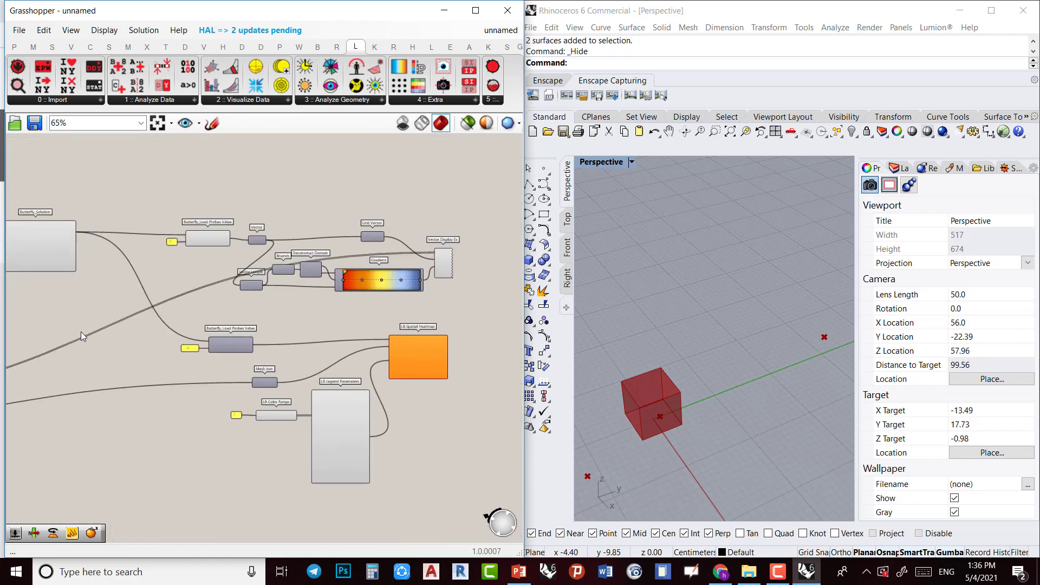
{"action": "scroll", "coordinate": [304, 374], "scroll_direction": "up", "scroll_amount": 4}
{"action": "right_click_drag", "start_coordinate": [382, 445], "coordinate": [364, 443]}
{"action": "scroll", "coordinate": [388, 440], "scroll_direction": "down", "scroll_amount": 1}
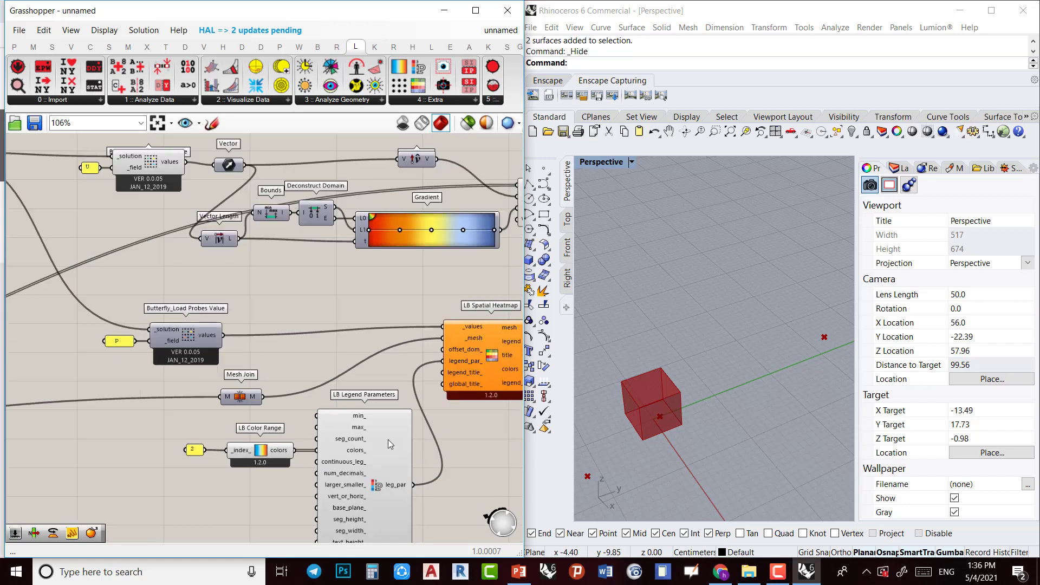
{"action": "scroll", "coordinate": [238, 352], "scroll_direction": "down", "scroll_amount": 2}
{"action": "right_click_drag", "start_coordinate": [110, 340], "coordinate": [248, 391]}
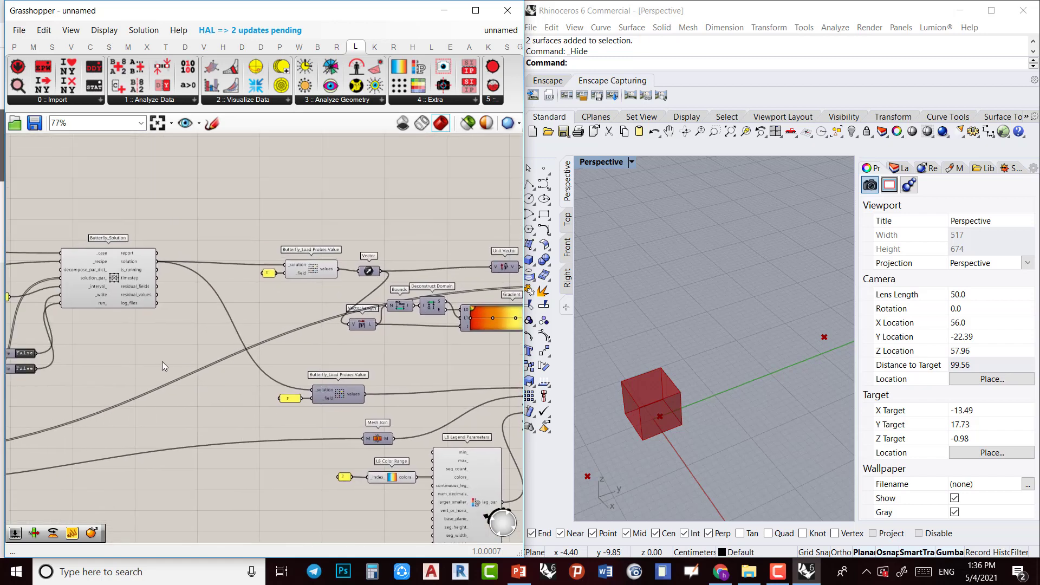
Set the toggle on Butterfly_Solution's _write input to True
{"action": "right_click_drag", "start_coordinate": [92, 356], "coordinate": [216, 375]}
{"action": "scroll", "coordinate": [206, 396], "scroll_direction": "up", "scroll_amount": 3}
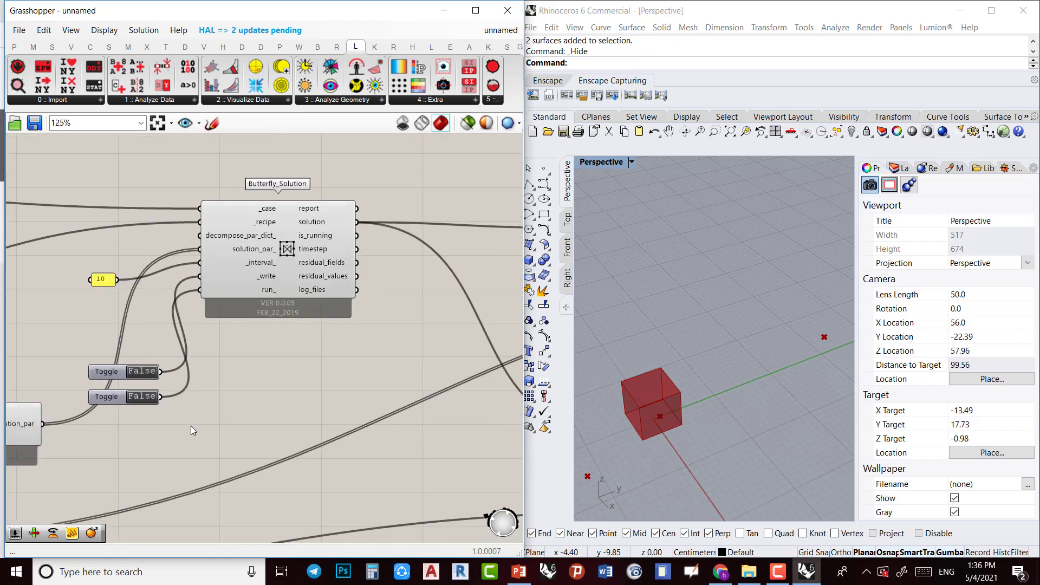
{"action": "double_click", "coordinate": [145, 372]}
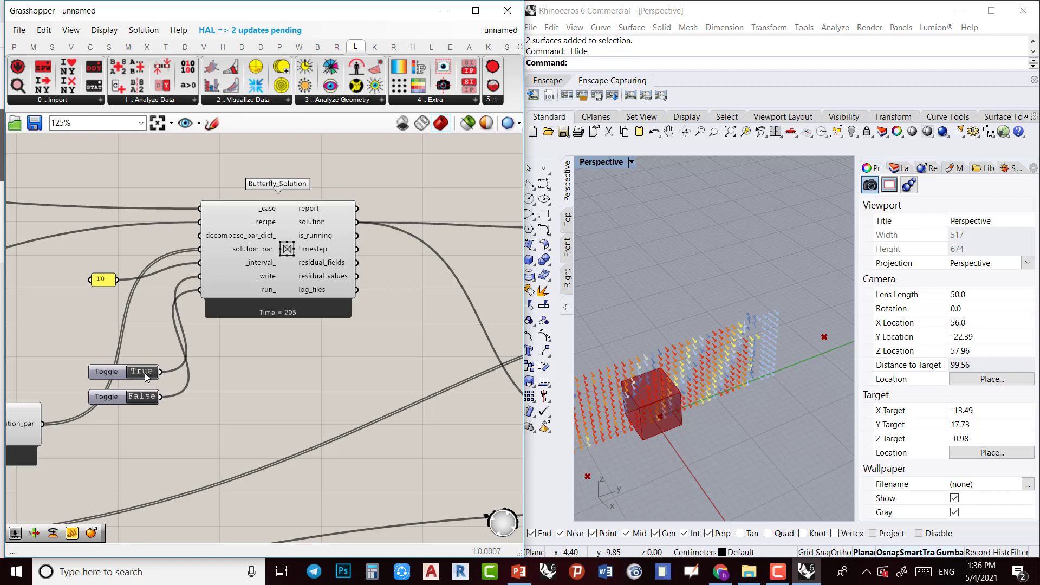
Orbit around the coloured vectors, then start the simulation by setting Butterfly_Solution's run_ toggle to True
{"action": "right_click_drag", "start_coordinate": [633, 426], "coordinate": [676, 417]}
{"action": "scroll", "coordinate": [200, 411], "scroll_direction": "up", "scroll_amount": 2}
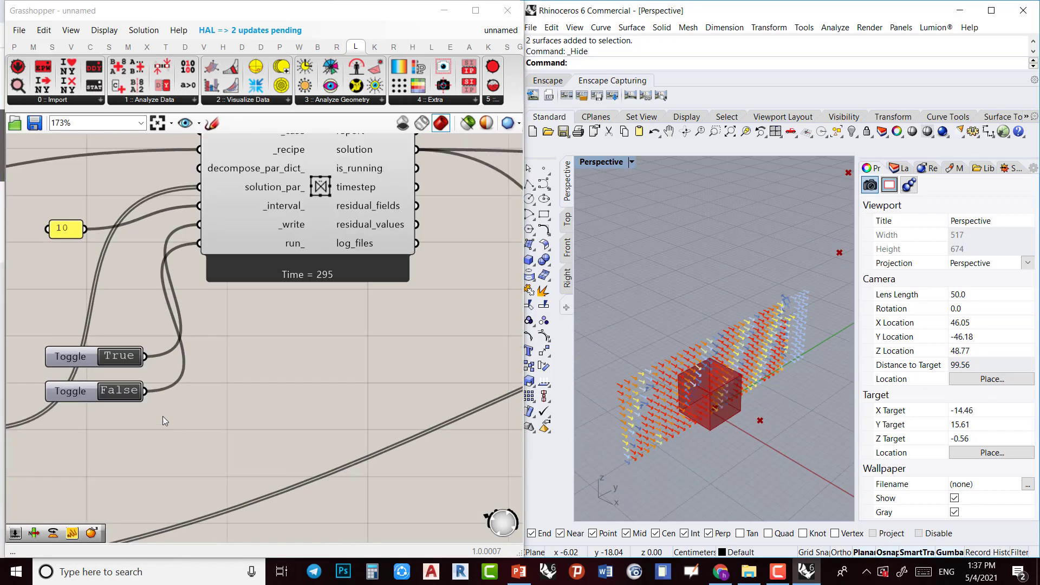
{"action": "double_click", "coordinate": [119, 396]}
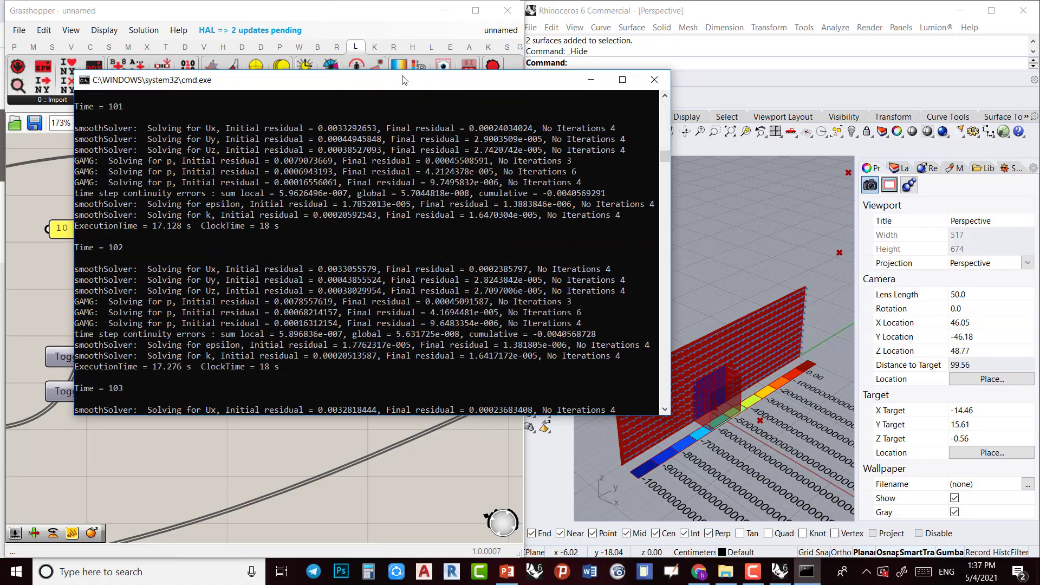
Monitor the solver's residual output in the command window while the simulation runs
{"action": "left_click_drag", "start_coordinate": [401, 72], "coordinate": [360, 5]}
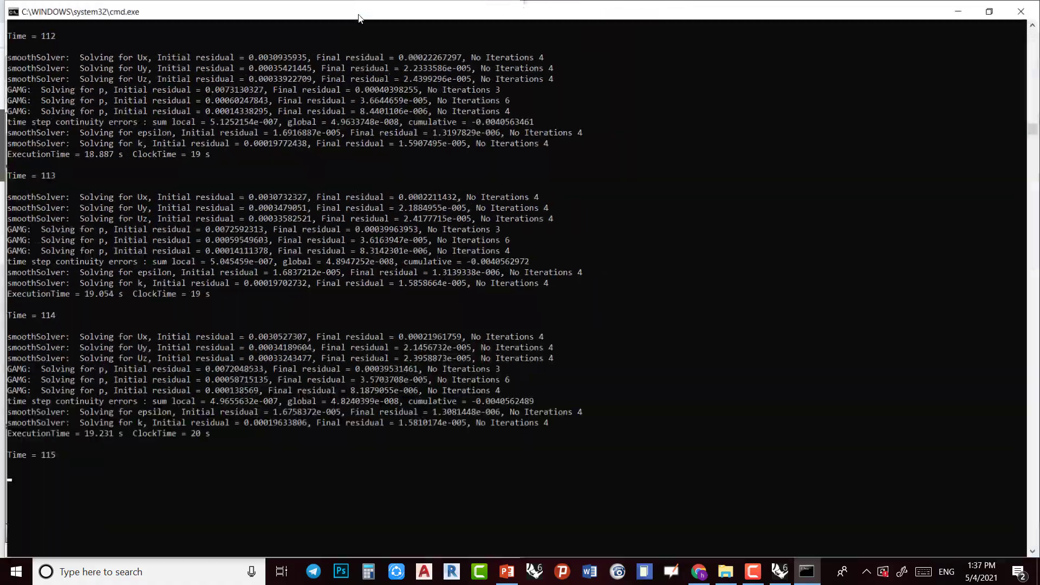
{"action": "left_click", "coordinate": [992, 8]}
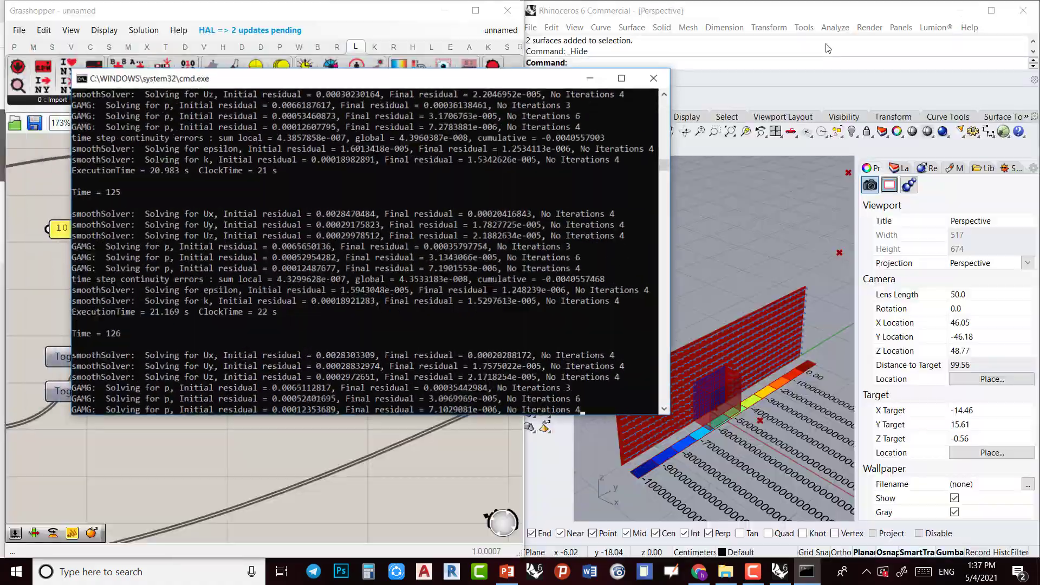
{"action": "left_click_drag", "start_coordinate": [419, 80], "coordinate": [408, 99]}
{"action": "left_click_drag", "start_coordinate": [499, 93], "coordinate": [471, 82]}
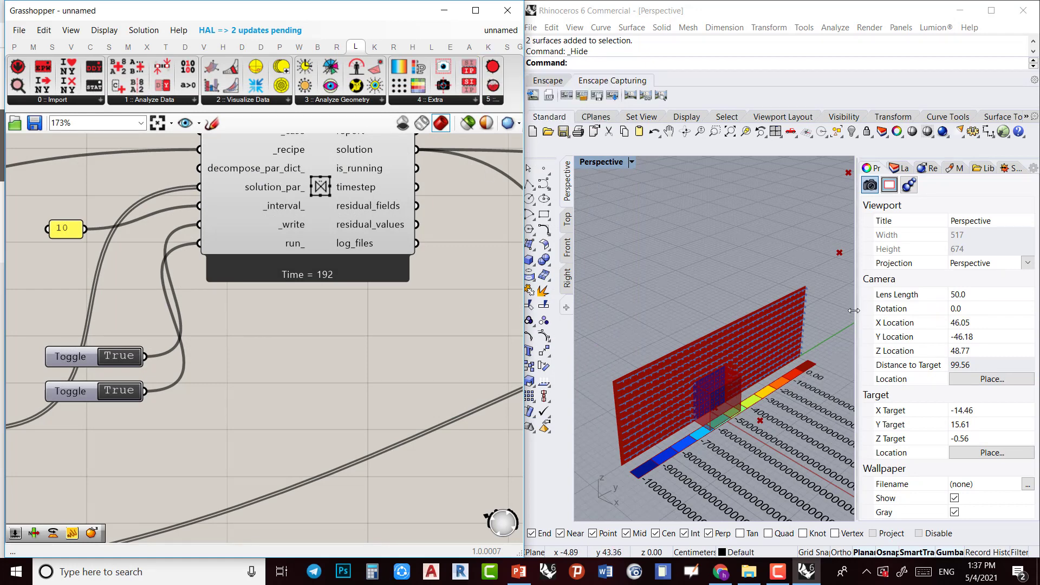
Examine the pressure heatmap, its legend and the vectors around the cube from several angles in the Perspective viewport
{"action": "left_click", "coordinate": [722, 412]}
{"action": "scroll", "coordinate": [722, 412], "scroll_direction": "up", "scroll_amount": 8}
{"action": "right_click_drag", "start_coordinate": [664, 413], "coordinate": [696, 391]}
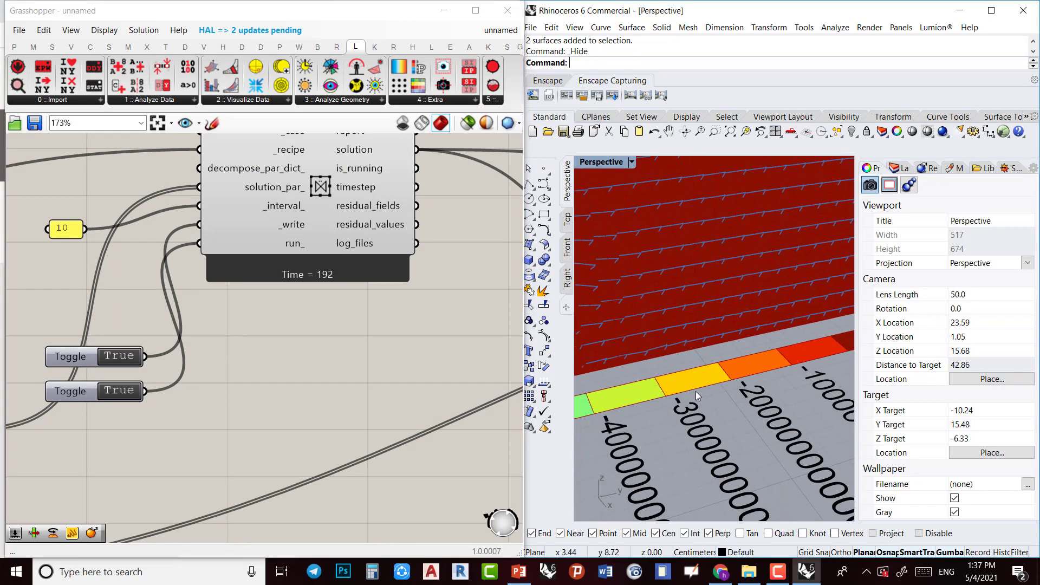
{"action": "scroll", "coordinate": [696, 391], "scroll_direction": "down", "scroll_amount": 6}
{"action": "right_click_drag", "start_coordinate": [615, 404], "coordinate": [676, 415]}
{"action": "scroll", "coordinate": [649, 356], "scroll_direction": "up", "scroll_amount": 2}
{"action": "scroll", "coordinate": [628, 368], "scroll_direction": "down", "scroll_amount": 4}
Review the canvas from Butterfly_Solution through to the LB Spatial Heatmap and Vector Display Ex components
{"action": "right_click_drag", "start_coordinate": [465, 345], "coordinate": [302, 365]}
{"action": "scroll", "coordinate": [380, 347], "scroll_direction": "down", "scroll_amount": 3}
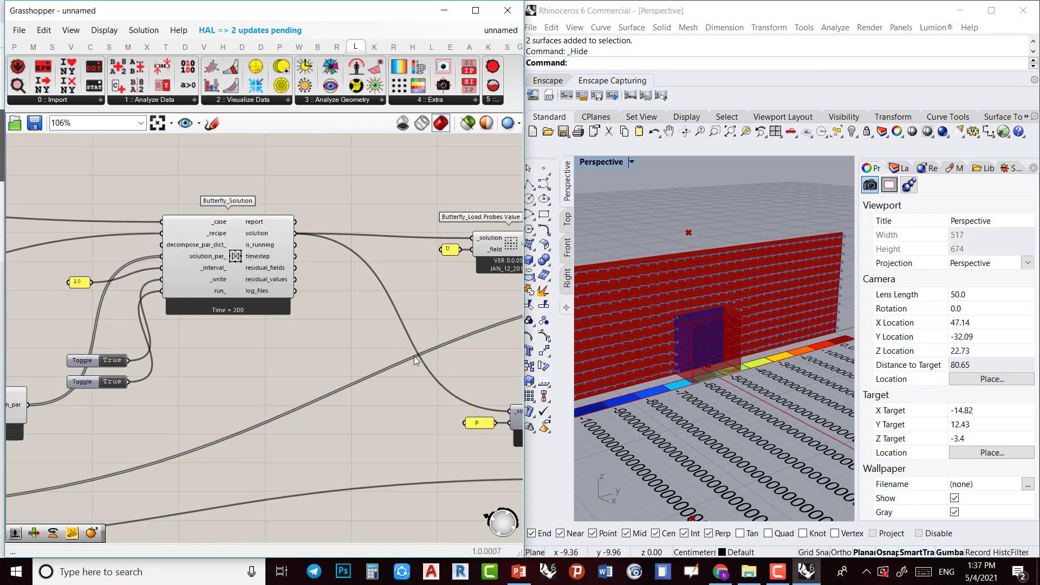
{"action": "scroll", "coordinate": [434, 352], "scroll_direction": "down", "scroll_amount": 2}
{"action": "right_click_drag", "start_coordinate": [445, 350], "coordinate": [242, 296]}
{"action": "scroll", "coordinate": [352, 319], "scroll_direction": "down", "scroll_amount": 2}
{"action": "right_click_drag", "start_coordinate": [352, 320], "coordinate": [183, 308]}
{"action": "scroll", "coordinate": [268, 321], "scroll_direction": "up", "scroll_amount": 5}
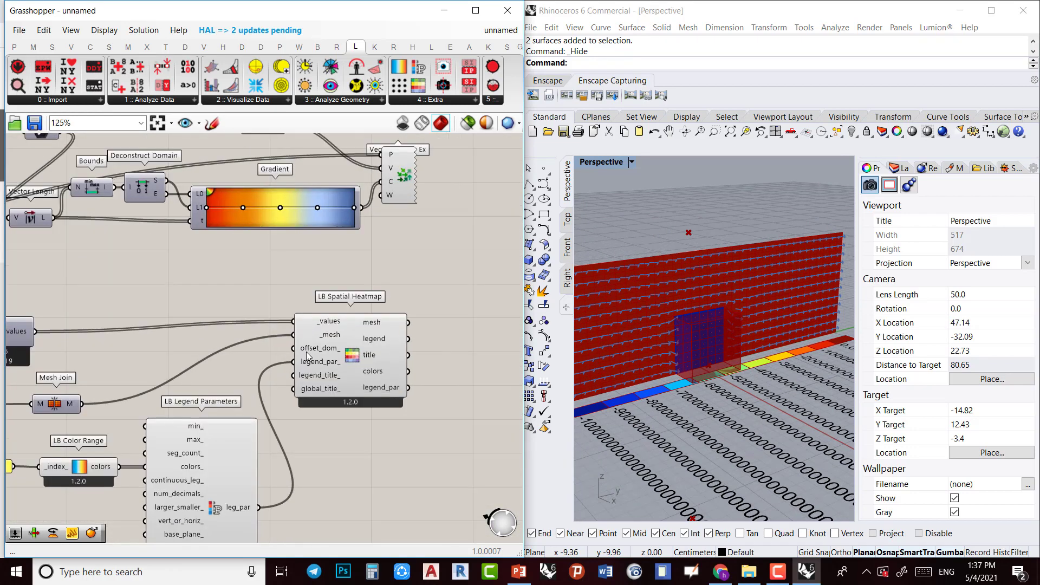
{"action": "left_click", "coordinate": [349, 368]}
{"action": "left_click", "coordinate": [347, 420]}
{"action": "right_click_drag", "start_coordinate": [352, 359], "coordinate": [362, 417]}
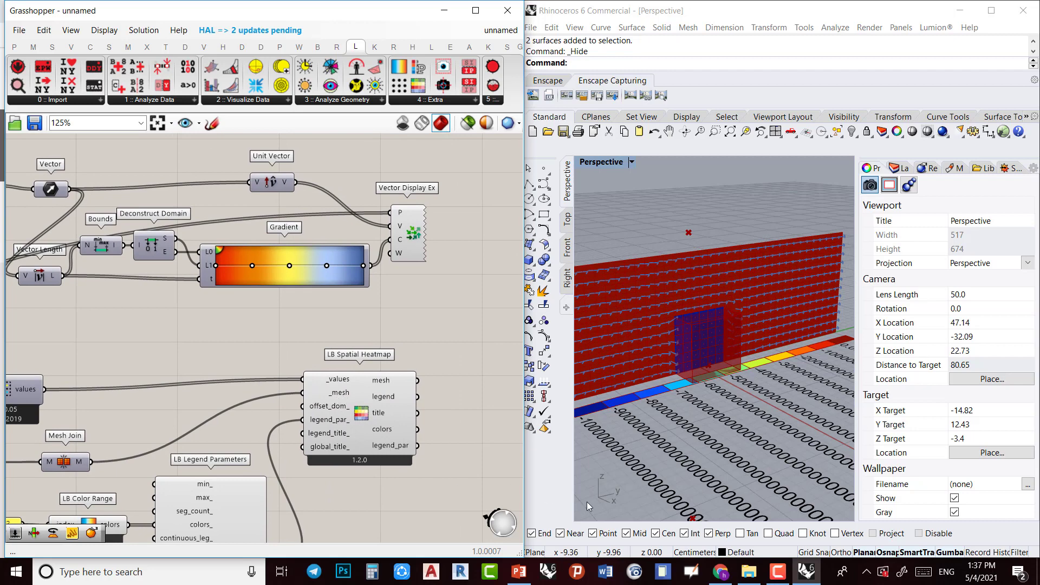
{"action": "left_click", "coordinate": [787, 580]}
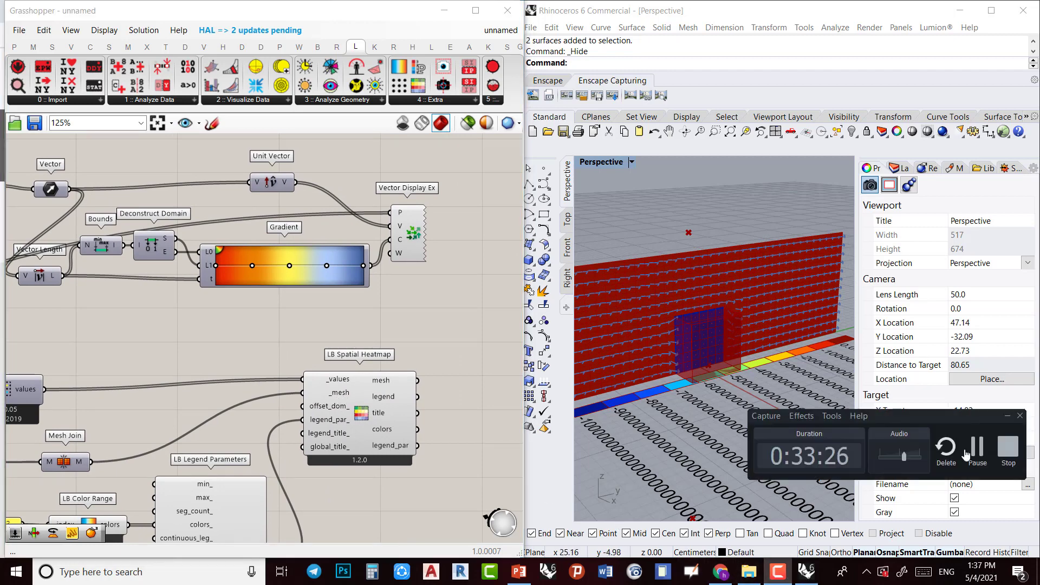
{"action": "left_click", "coordinate": [976, 449]}
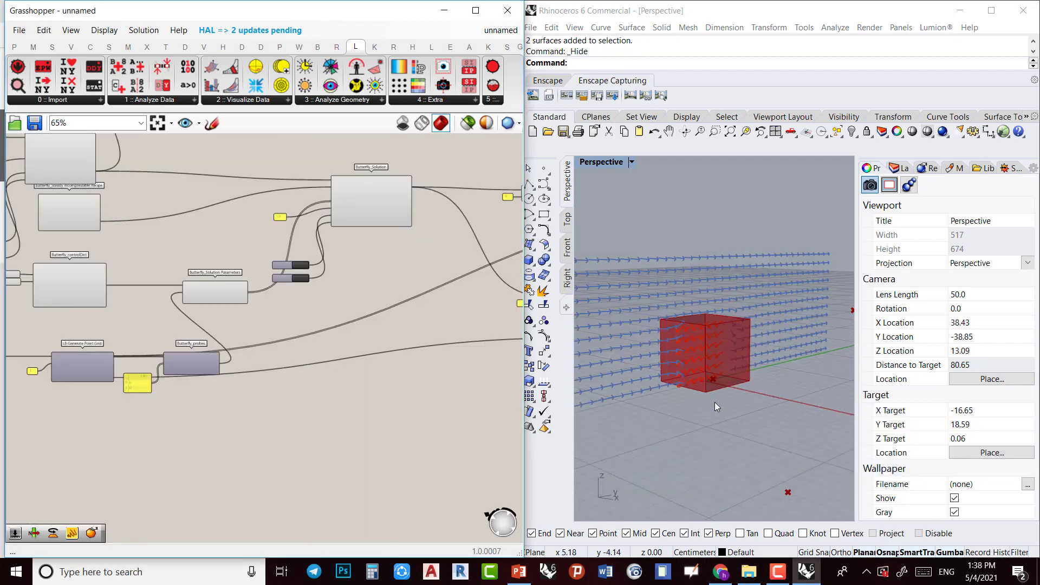
Toggle the LB Spatial Heatmap preview on and off to compare the heatmap with the vectors alone
{"action": "right_click_drag", "start_coordinate": [715, 402], "coordinate": [688, 437]}
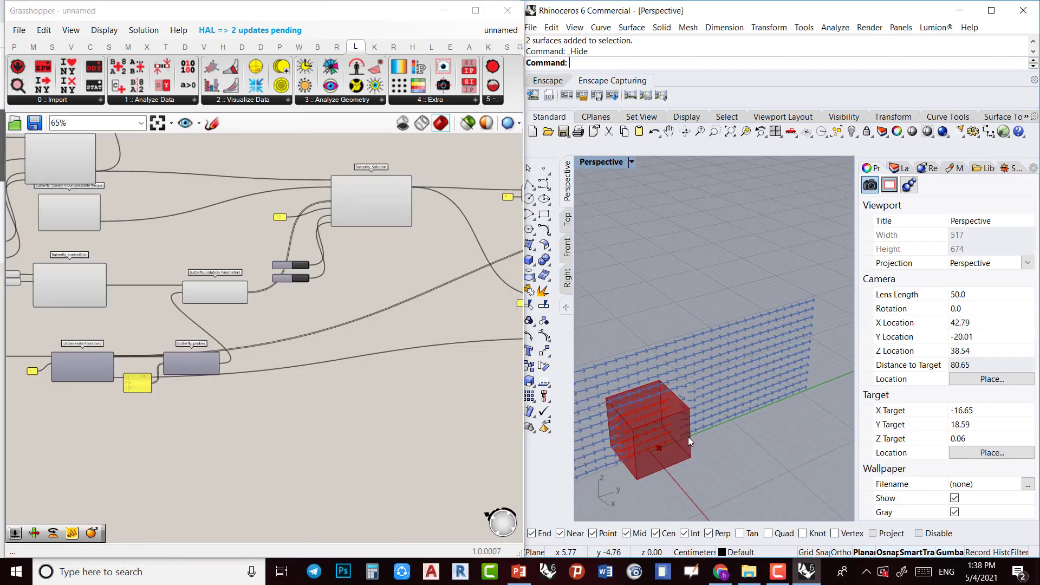
{"action": "right_click_drag", "start_coordinate": [490, 347], "coordinate": [92, 298]}
{"action": "right_click_drag", "start_coordinate": [241, 299], "coordinate": [247, 349]}
{"action": "left_click", "coordinate": [364, 327]}
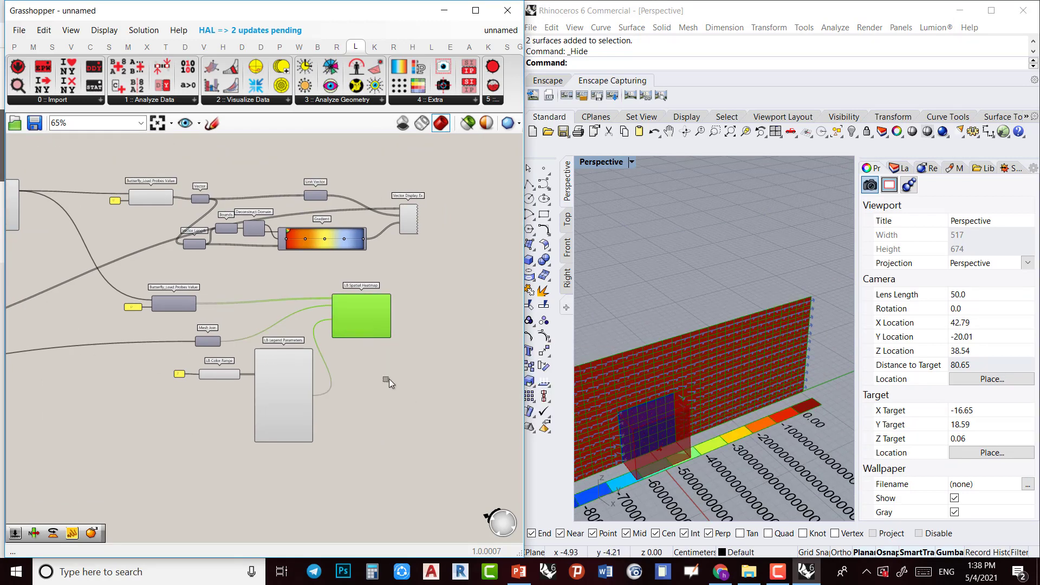
{"action": "scroll", "coordinate": [389, 379], "scroll_direction": "up", "scroll_amount": 4}
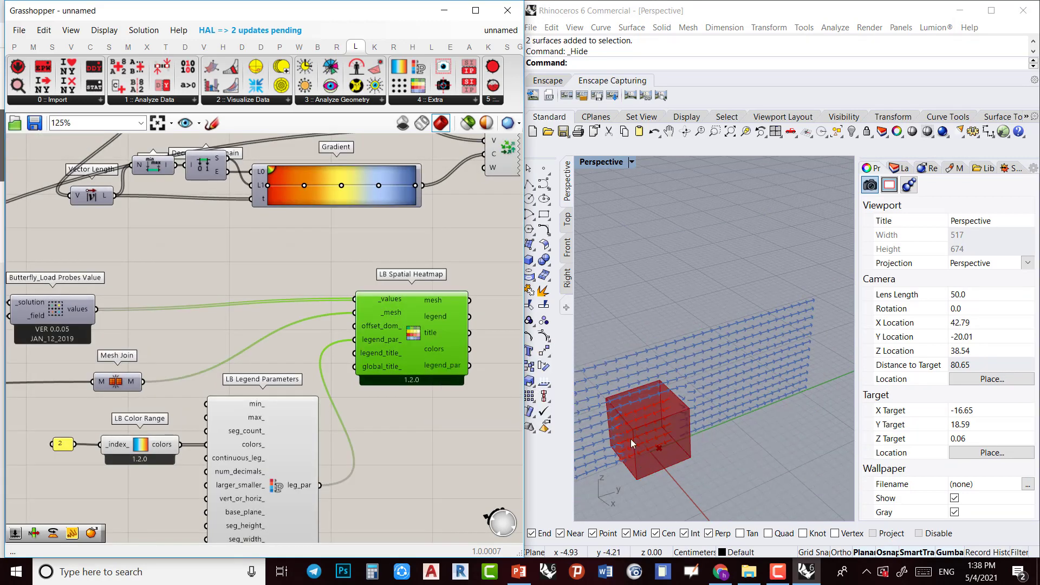
Examine the velocity vectors around and inside the cube from several angles
{"action": "scroll", "coordinate": [454, 426], "scroll_direction": "down", "scroll_amount": 2}
{"action": "right_click_drag", "start_coordinate": [731, 469], "coordinate": [661, 423]}
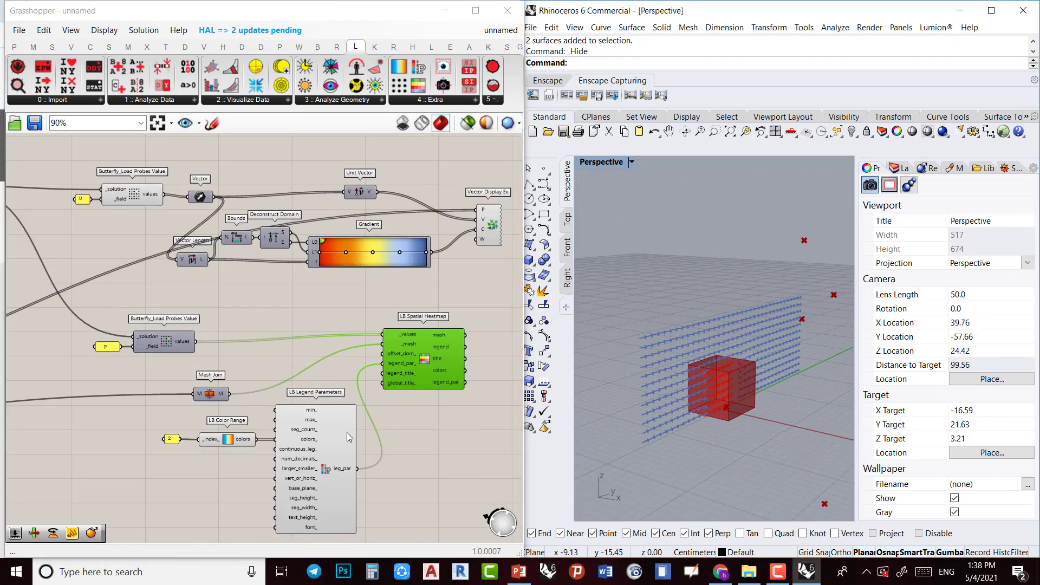
{"action": "scroll", "coordinate": [704, 405], "scroll_direction": "up", "scroll_amount": 2}
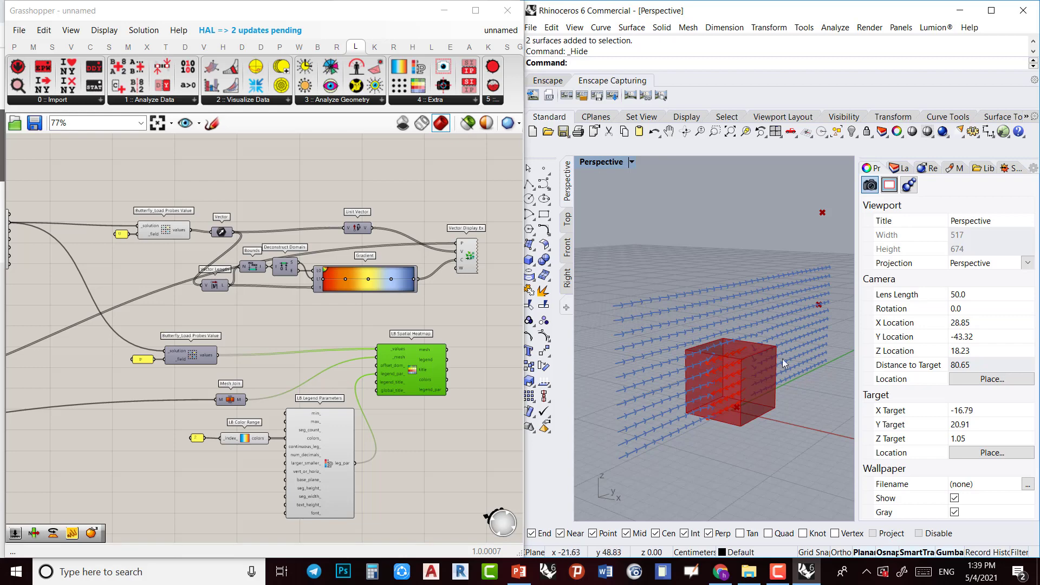
{"action": "right_click_drag", "start_coordinate": [782, 359], "coordinate": [641, 443]}
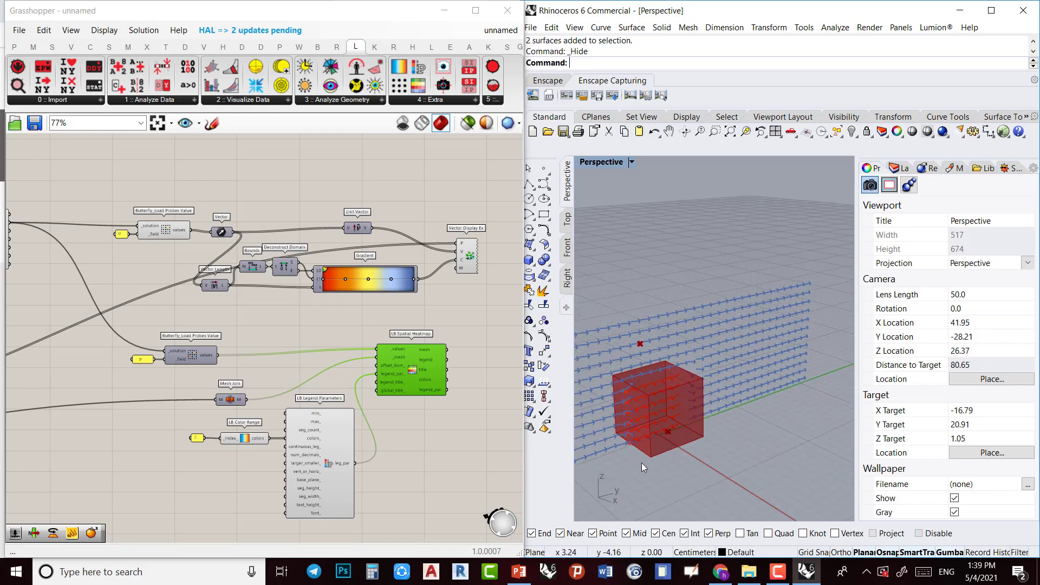
{"action": "right_click_drag", "start_coordinate": [641, 462], "coordinate": [715, 431], "text": "shift"}
{"action": "scroll", "coordinate": [726, 376], "scroll_direction": "down", "scroll_amount": 2}
{"action": "right_click_drag", "start_coordinate": [726, 376], "coordinate": [688, 409]}
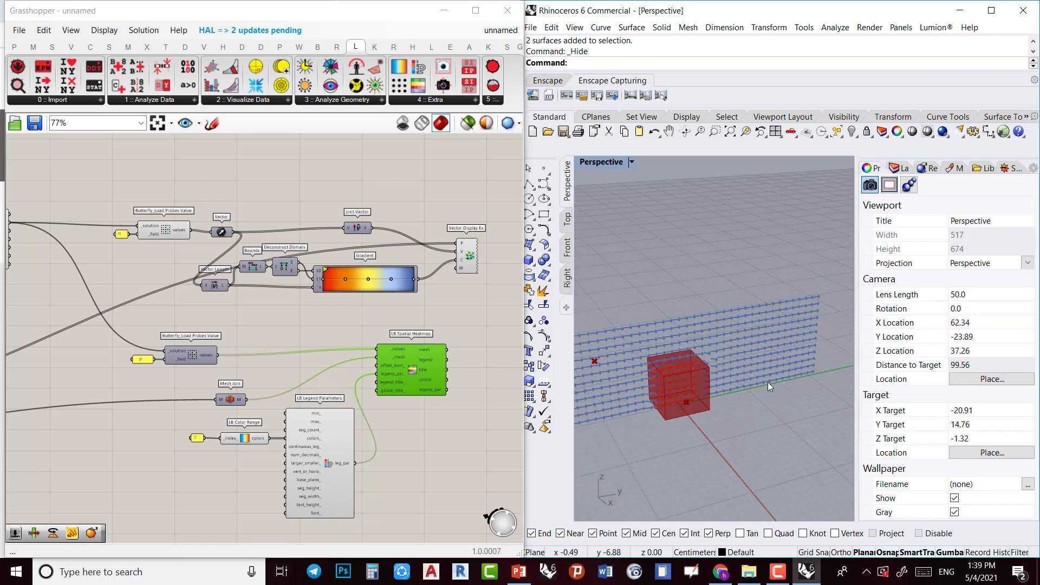
Inspect the Surface feeding LB Generate Point Grid and where it passes through the cube
{"action": "right_click_drag", "start_coordinate": [157, 432], "coordinate": [345, 378]}
{"action": "right_click_drag", "start_coordinate": [199, 408], "coordinate": [315, 388]}
{"action": "right_click_drag", "start_coordinate": [116, 413], "coordinate": [408, 416]}
{"action": "scroll", "coordinate": [139, 334], "scroll_direction": "up", "scroll_amount": 4}
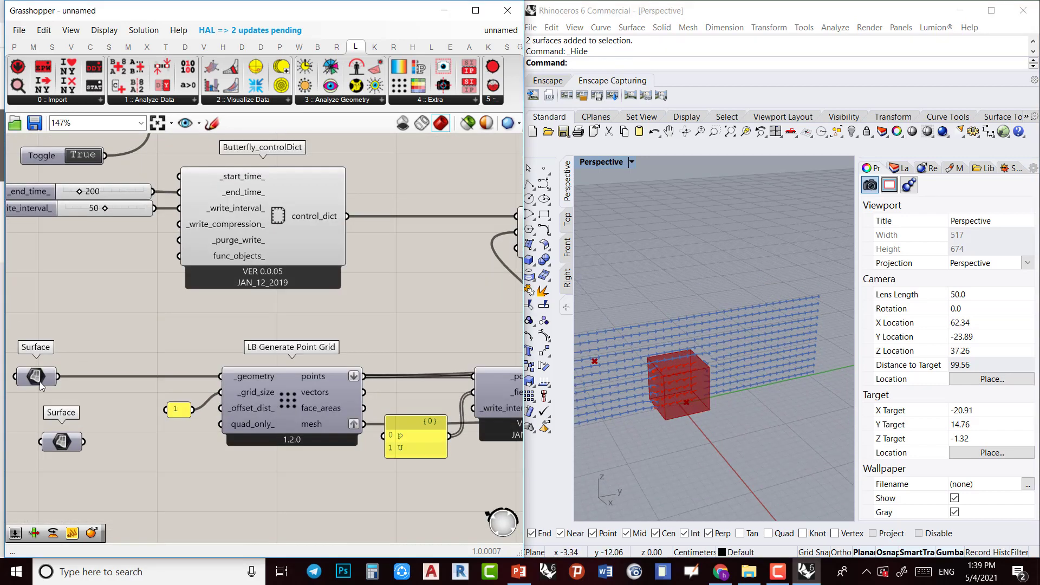
{"action": "scroll", "coordinate": [712, 413], "scroll_direction": "up", "scroll_amount": 4}
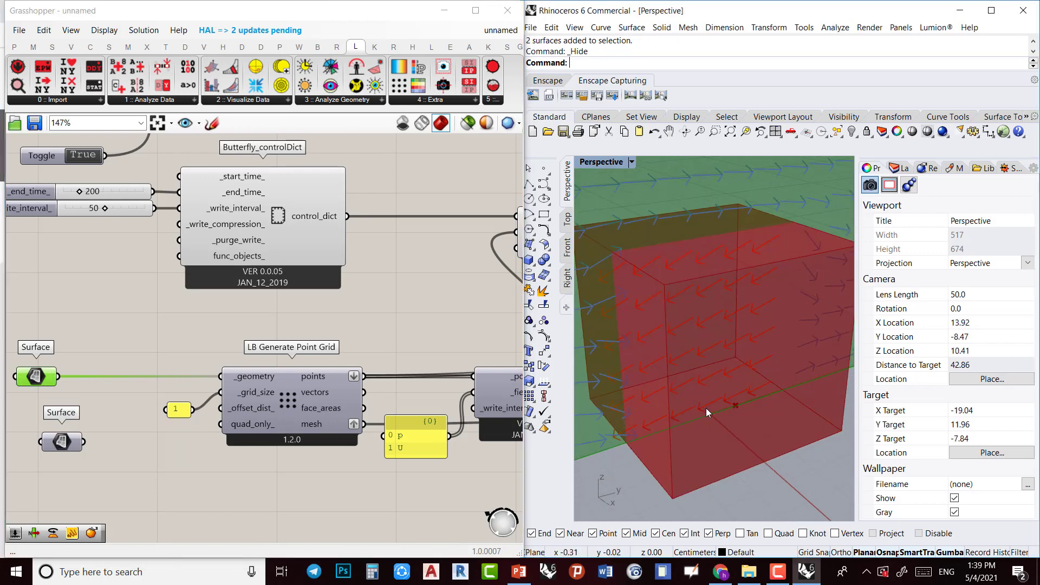
{"action": "scroll", "coordinate": [239, 404], "scroll_direction": "down", "scroll_amount": 2}
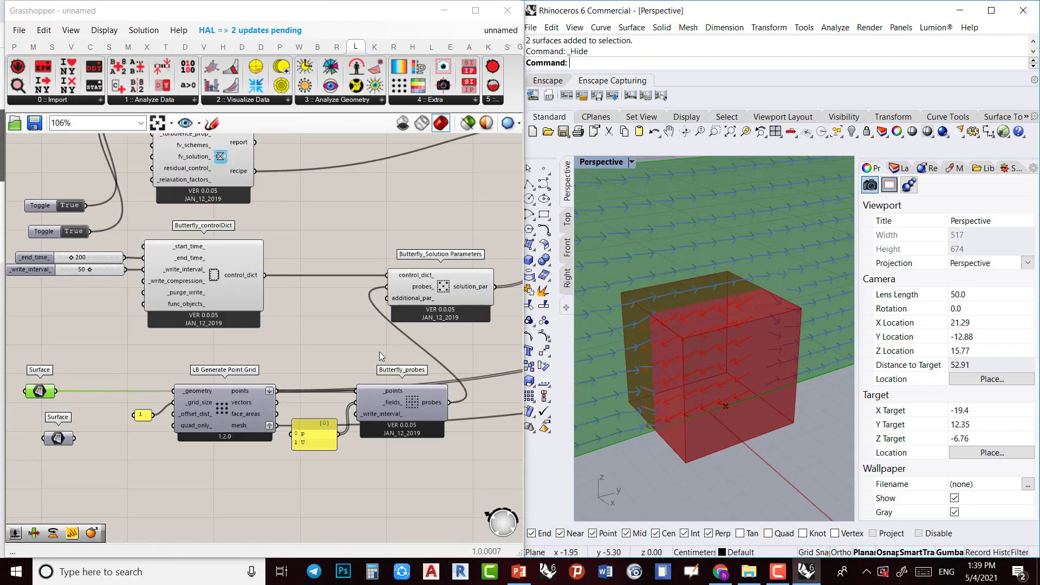
{"action": "right_click_drag", "start_coordinate": [197, 383], "coordinate": [196, 384]}
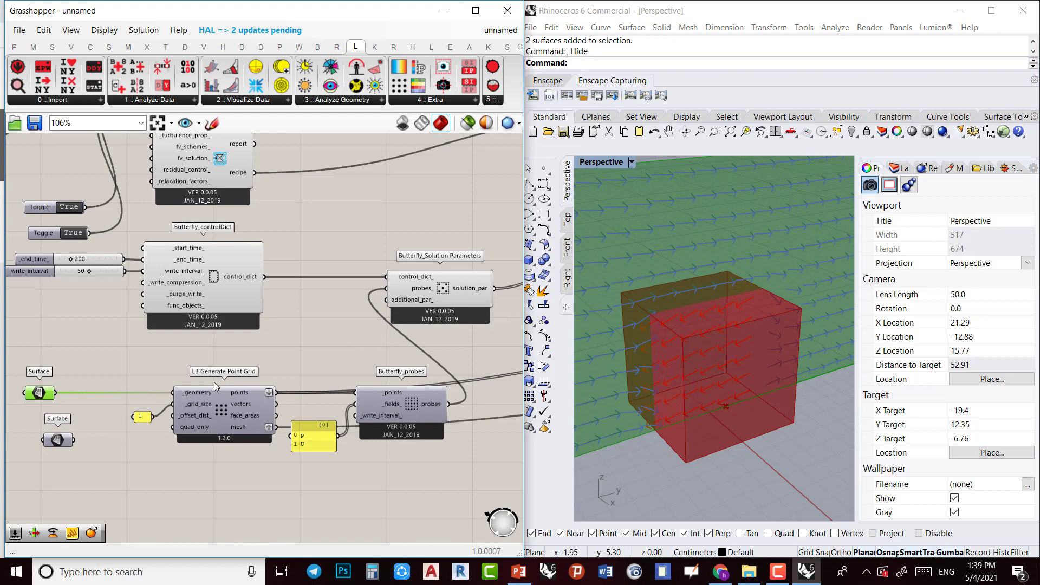
{"action": "scroll", "coordinate": [346, 362], "scroll_direction": "down", "scroll_amount": 1}
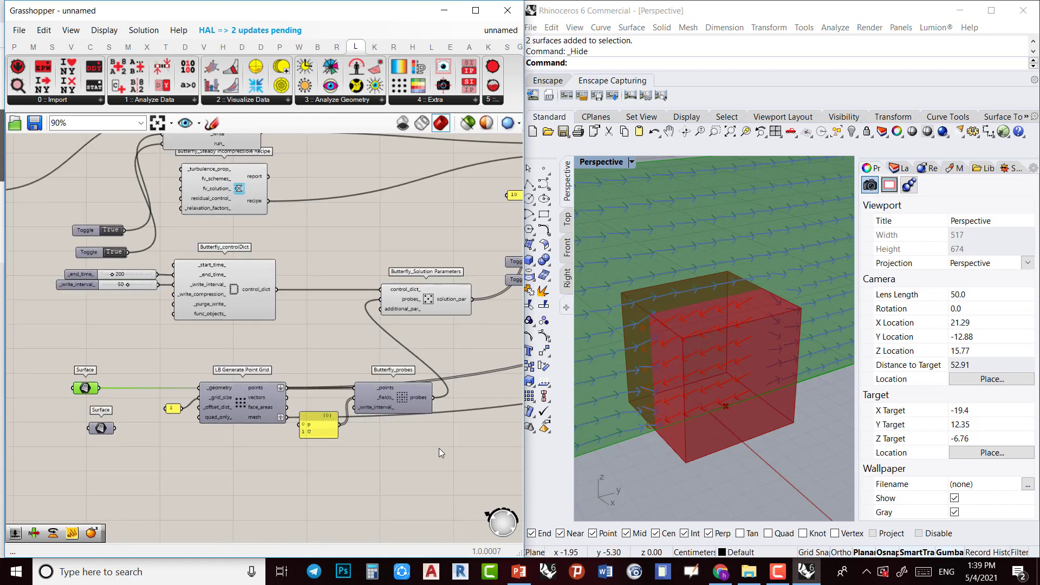
Set the toggle on Butterfly_Solution's _write input to False
{"action": "right_click_drag", "start_coordinate": [439, 448], "coordinate": [166, 502]}
{"action": "right_click_drag", "start_coordinate": [341, 283], "coordinate": [269, 321]}
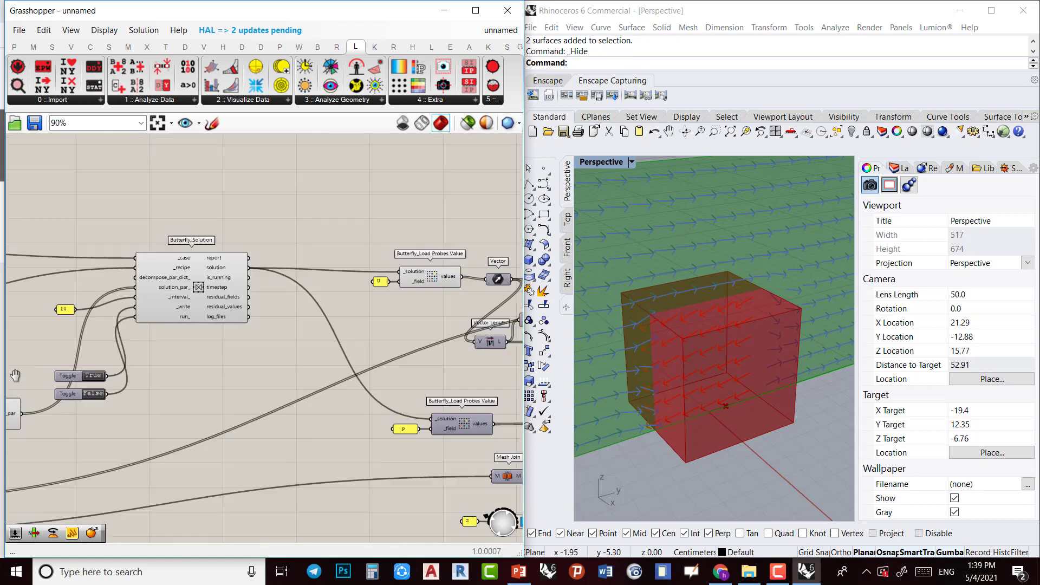
{"action": "scroll", "coordinate": [122, 337], "scroll_direction": "up", "scroll_amount": 4}
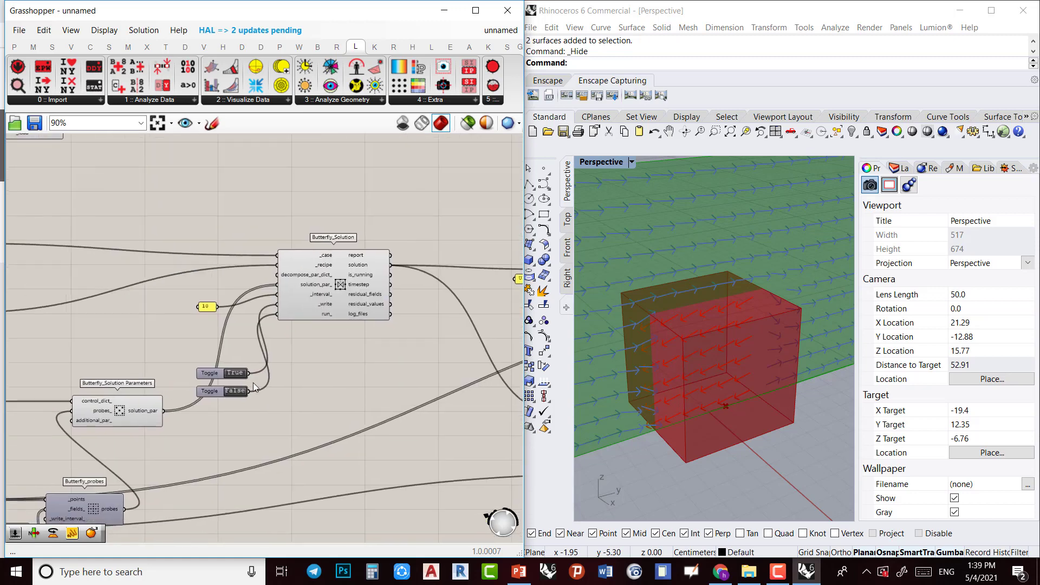
{"action": "double_click", "coordinate": [245, 369]}
Move the unconnected Surface component away from the one feeding LB Generate Point Grid to free up canvas space
{"action": "scroll", "coordinate": [248, 413], "scroll_direction": "down", "scroll_amount": 5}
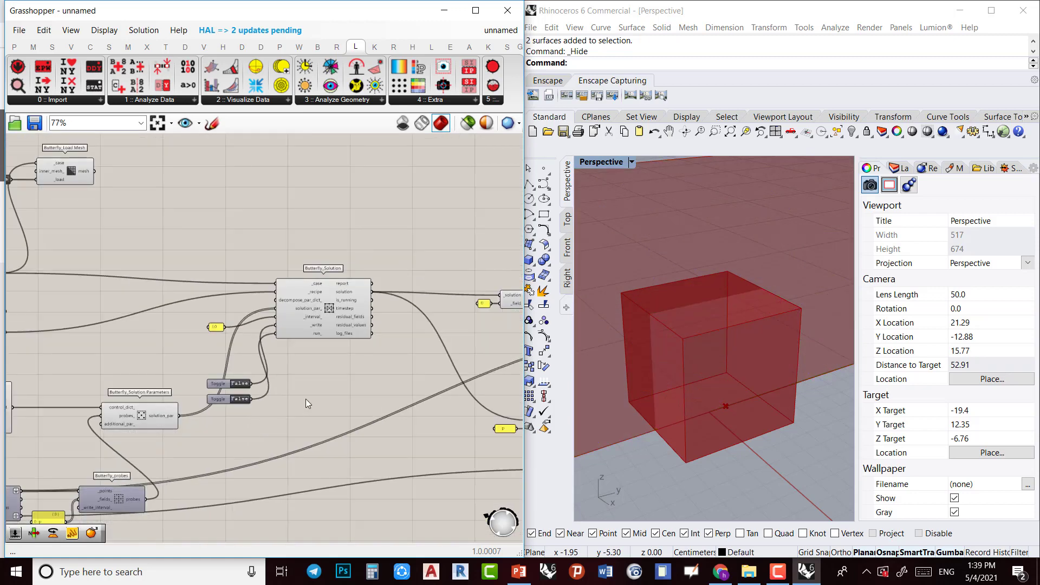
{"action": "right_click_drag", "start_coordinate": [245, 397], "coordinate": [494, 336]}
{"action": "scroll", "coordinate": [441, 355], "scroll_direction": "down", "scroll_amount": 3}
{"action": "right_click_drag", "start_coordinate": [257, 420], "coordinate": [329, 375]}
{"action": "scroll", "coordinate": [330, 375], "scroll_direction": "up", "scroll_amount": 6}
{"action": "left_click_drag", "start_coordinate": [332, 358], "coordinate": [236, 432]}
{"action": "left_click_drag", "start_coordinate": [282, 380], "coordinate": [217, 427]}
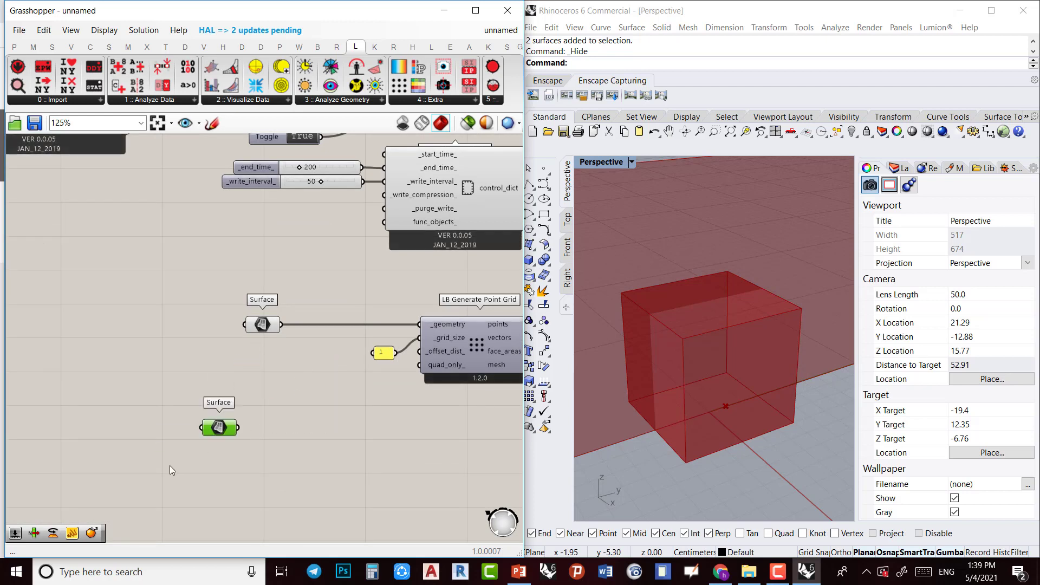
Add a Trim Solid component and connect the probe Surface to its S input
{"action": "double_click", "coordinate": [281, 392]}
{"action": "type", "text": "soli"}
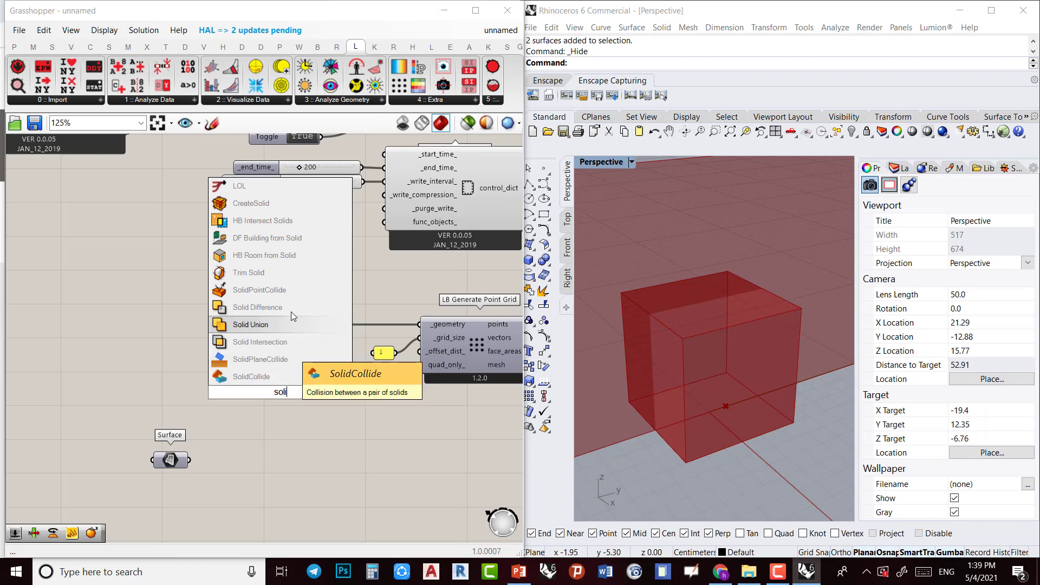
{"action": "left_click", "coordinate": [295, 275]}
{"action": "scroll", "coordinate": [271, 326], "scroll_direction": "up", "scroll_amount": 2}
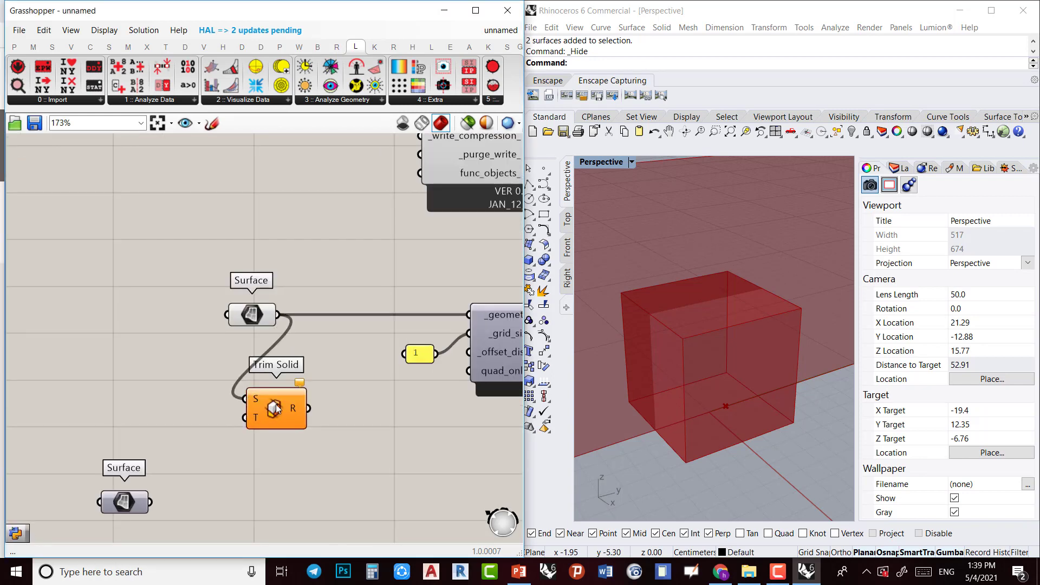
Connect the cube geometry from the start of the definition to Trim Solid's T input
{"action": "scroll", "coordinate": [276, 409], "scroll_direction": "down", "scroll_amount": 8}
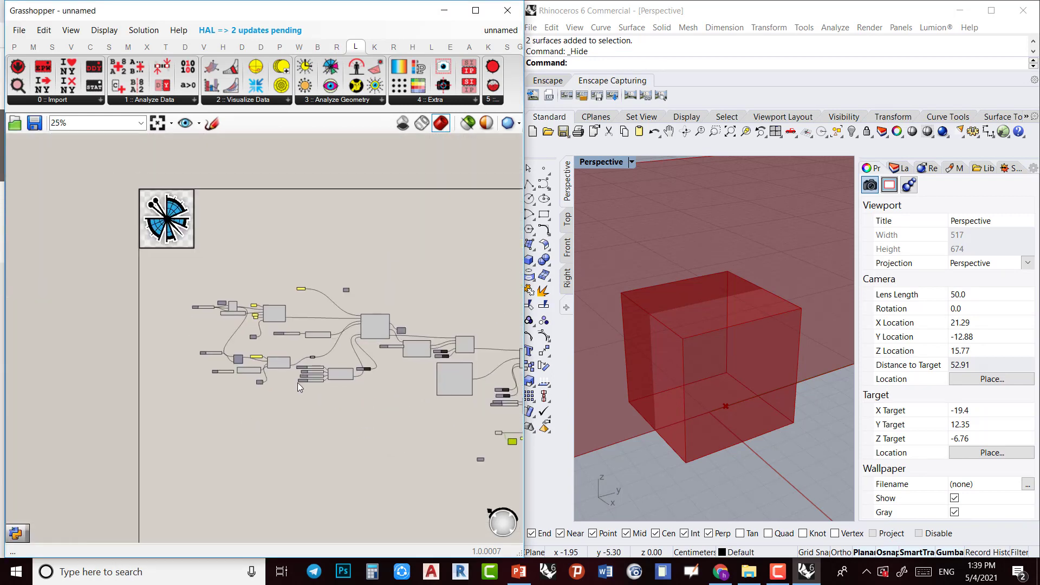
{"action": "scroll", "coordinate": [219, 289], "scroll_direction": "up", "scroll_amount": 5}
{"action": "left_click_drag", "start_coordinate": [293, 324], "coordinate": [145, 379]}
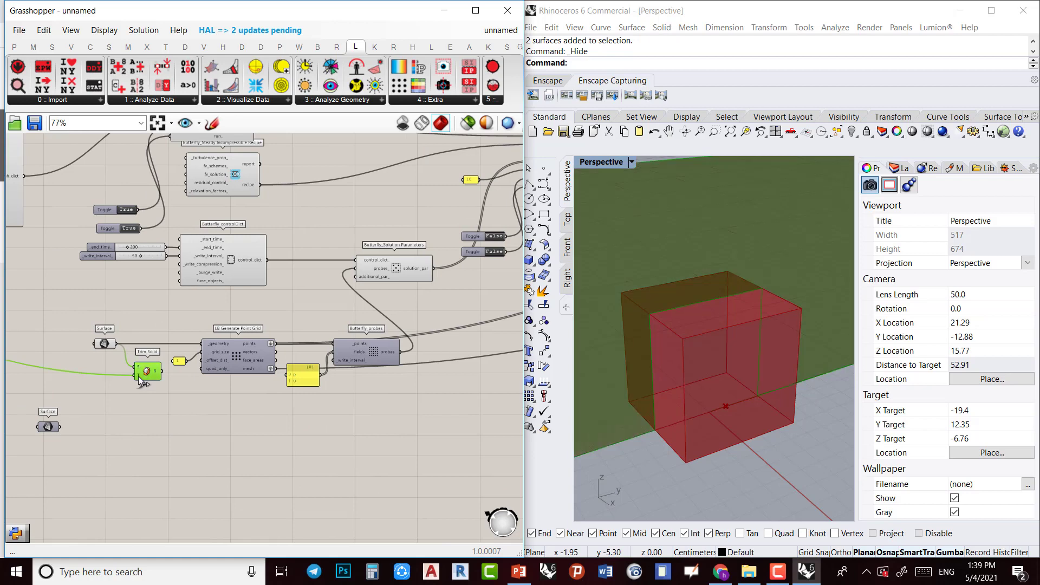
Connect Trim Solid's R output to LB Generate Point Grid's _geometry input and hide the original Surface's preview
{"action": "scroll", "coordinate": [144, 377], "scroll_direction": "up", "scroll_amount": 4}
{"action": "left_click", "coordinate": [67, 315]}
{"action": "key", "text": "ctrl+q"}
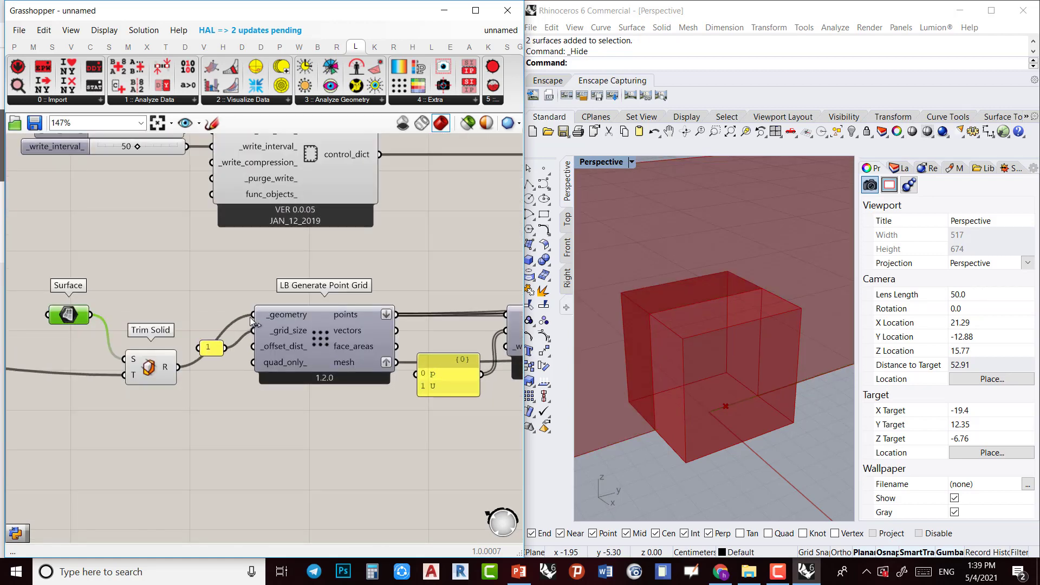
{"action": "left_click_drag", "start_coordinate": [154, 378], "coordinate": [175, 324]}
Set the toggle on Butterfly_Solution's _write input back to True
{"action": "scroll", "coordinate": [295, 352], "scroll_direction": "down", "scroll_amount": 2}
{"action": "right_click_drag", "start_coordinate": [363, 378], "coordinate": [142, 462]}
{"action": "right_click_drag", "start_coordinate": [486, 263], "coordinate": [249, 377]}
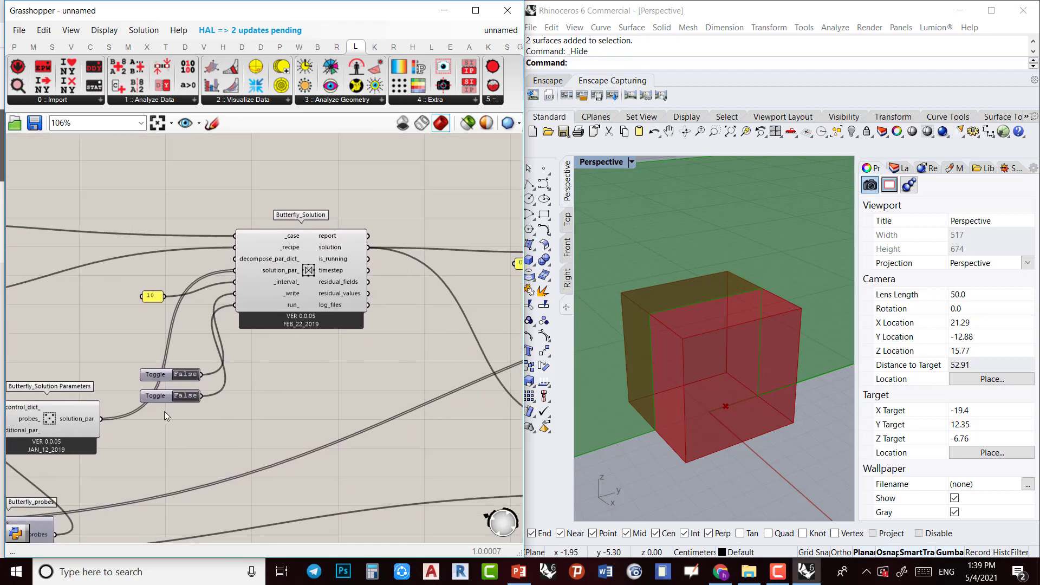
{"action": "double_click", "coordinate": [184, 374]}
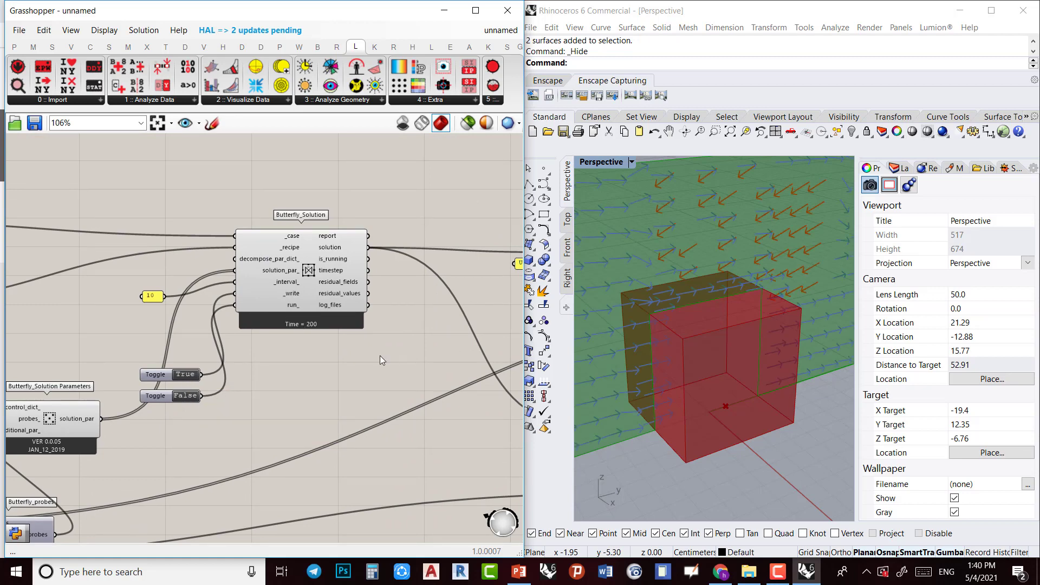
Examine the updated vectors around the cube and select the LB Spatial Heatmap component for checking
{"action": "scroll", "coordinate": [687, 371], "scroll_direction": "down", "scroll_amount": 3}
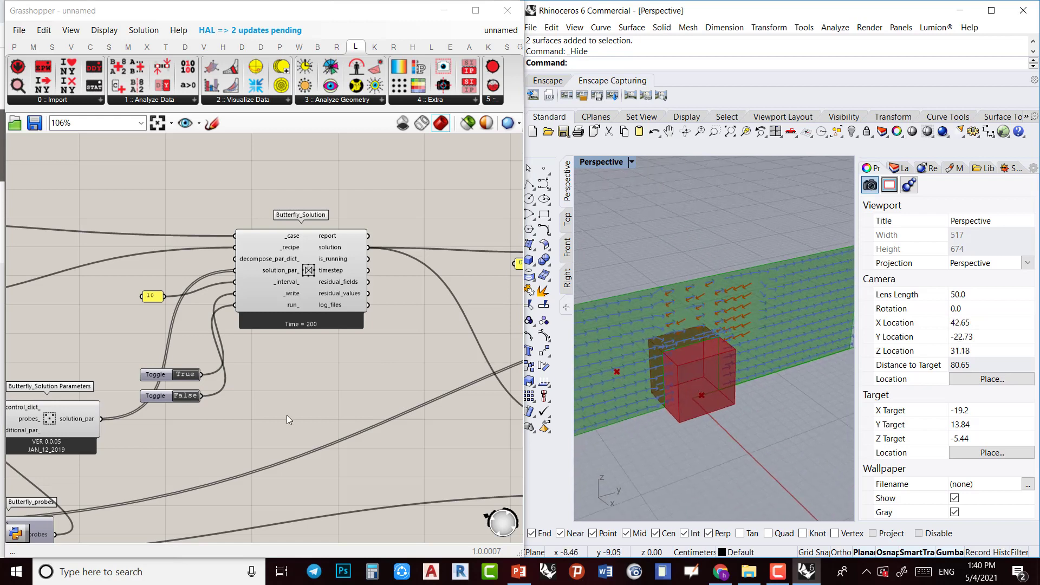
{"action": "scroll", "coordinate": [284, 415], "scroll_direction": "up", "scroll_amount": 2}
{"action": "scroll", "coordinate": [337, 389], "scroll_direction": "down", "scroll_amount": 4}
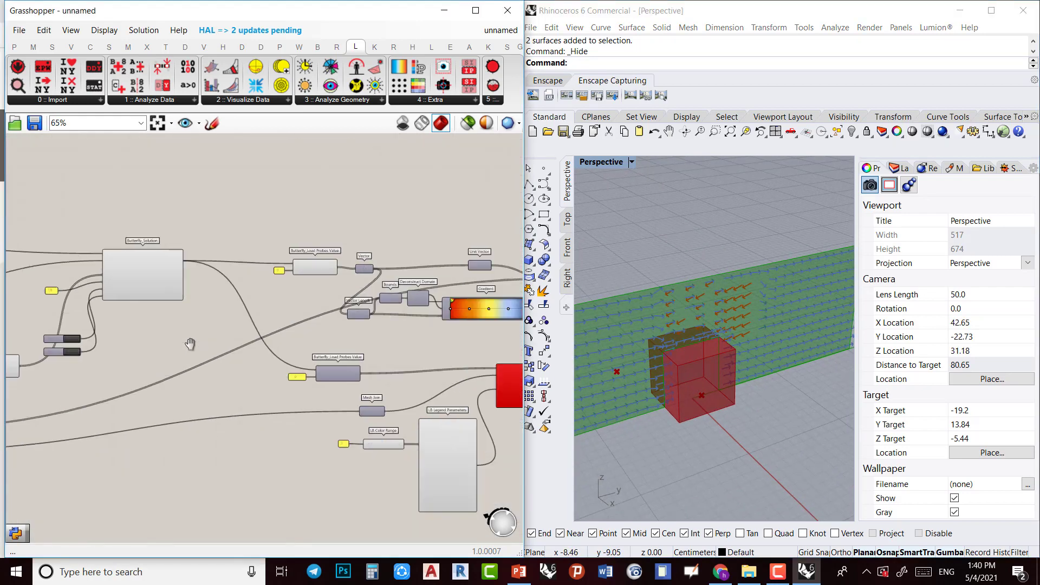
{"action": "right_click_drag", "start_coordinate": [402, 264], "coordinate": [214, 350]}
{"action": "scroll", "coordinate": [296, 364], "scroll_direction": "up", "scroll_amount": 3}
{"action": "left_click", "coordinate": [353, 396]}
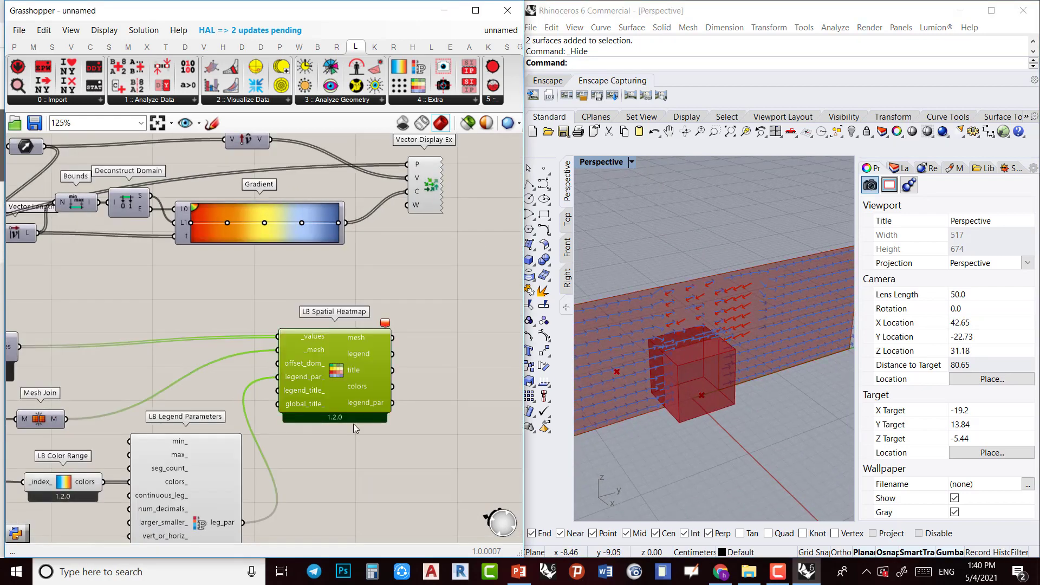
Inspect the description and options of the LB Spatial Heatmap component that reports an error
{"action": "left_click", "coordinate": [354, 424]}
{"action": "left_click", "coordinate": [338, 386]}
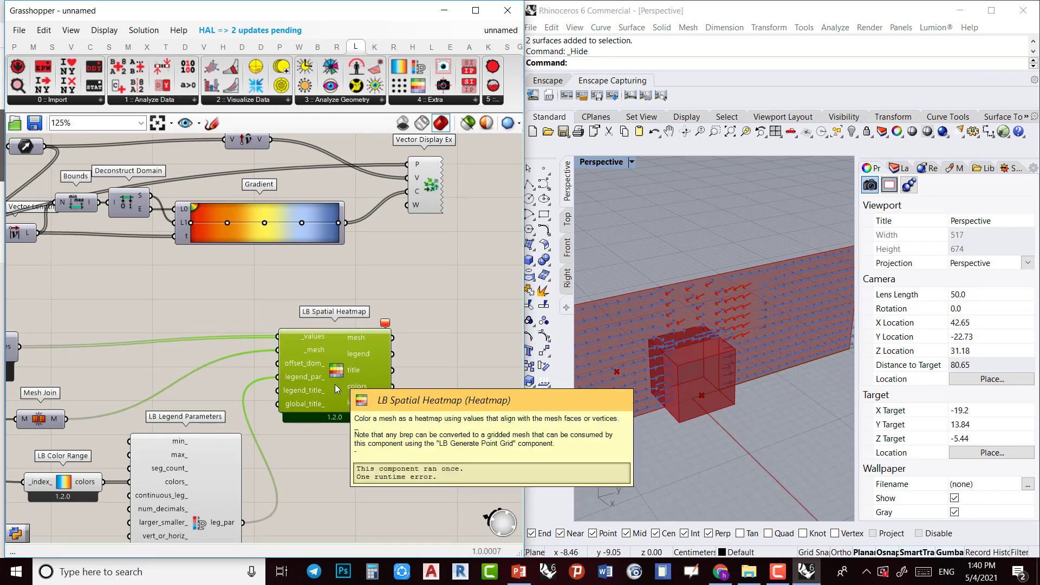
{"action": "left_click", "coordinate": [335, 374]}
{"action": "right_click", "coordinate": [336, 363]}
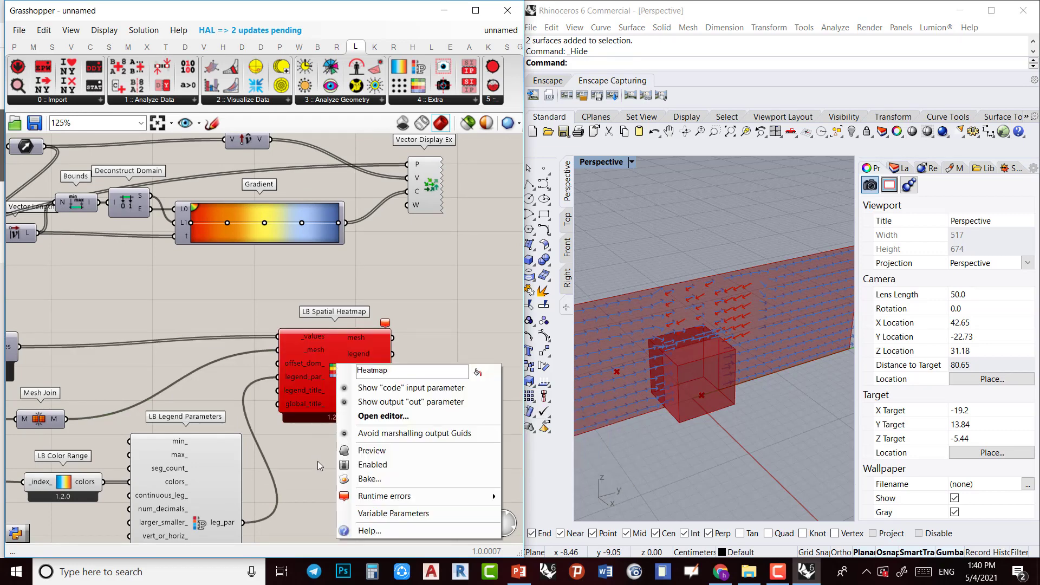
{"action": "left_click", "coordinate": [317, 462]}
Try to rerun Butterfly_Solution by setting the toggle on its run_ input to True
{"action": "scroll", "coordinate": [264, 431], "scroll_direction": "down", "scroll_amount": 4}
{"action": "right_click_drag", "start_coordinate": [157, 379], "coordinate": [311, 378]}
{"action": "scroll", "coordinate": [272, 371], "scroll_direction": "up", "scroll_amount": 4}
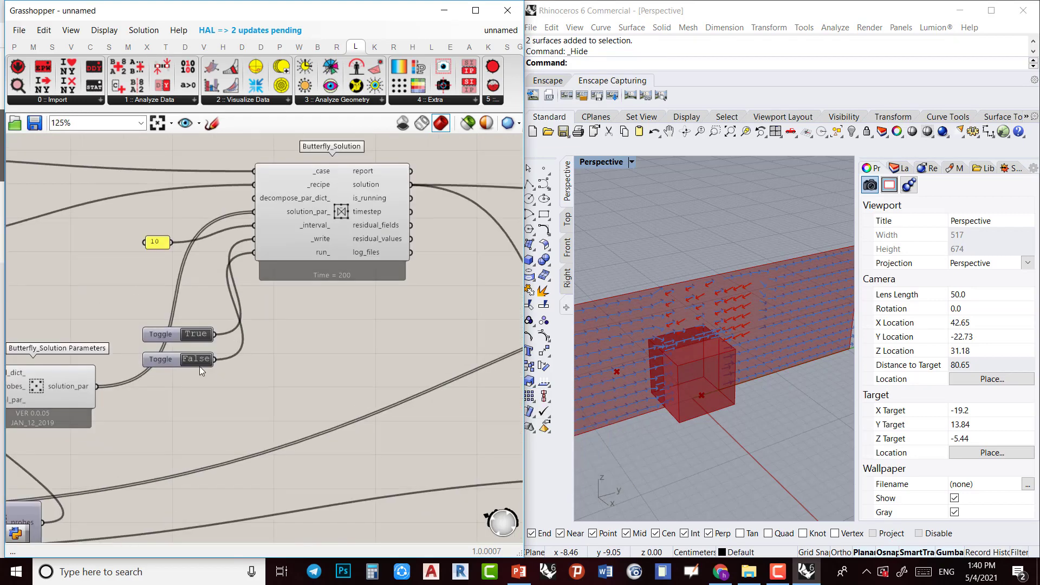
{"action": "left_click", "coordinate": [196, 362]}
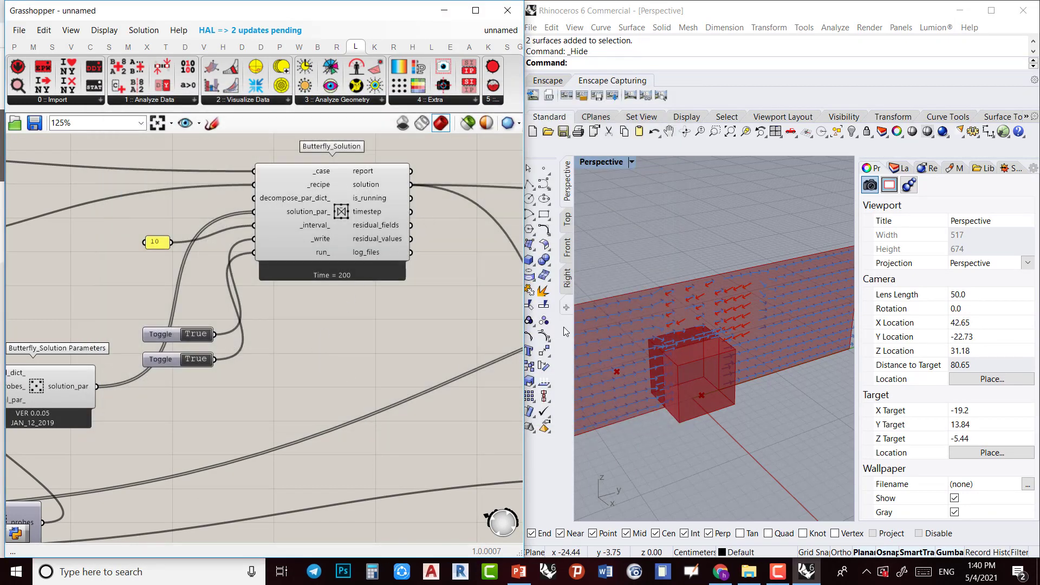
Set the toggles on Butterfly_Solution's _write and run_ inputs to False
{"action": "right_click_drag", "start_coordinate": [357, 368], "coordinate": [294, 410]}
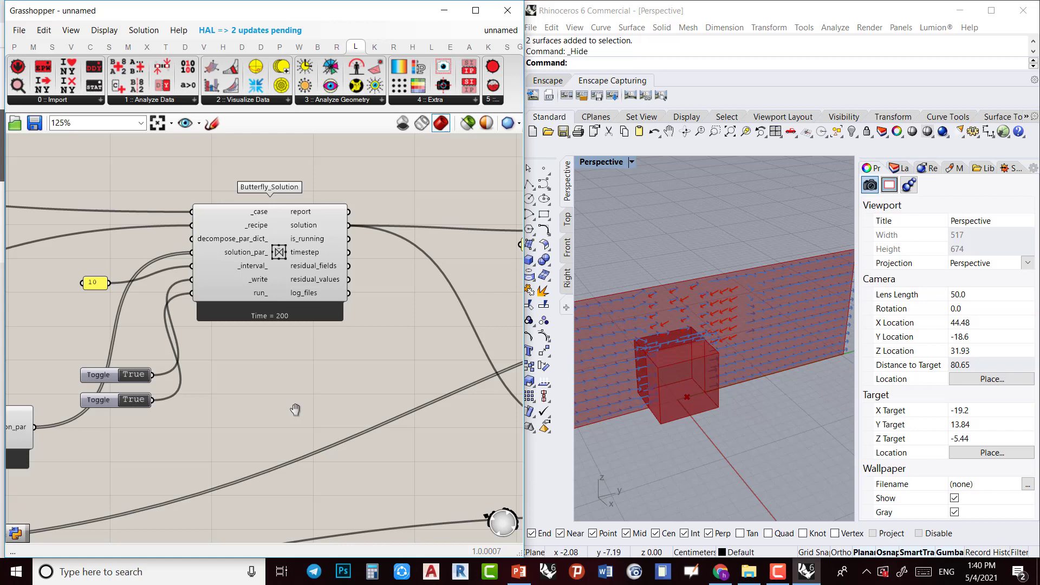
{"action": "left_click", "coordinate": [130, 401]}
{"action": "left_click", "coordinate": [135, 376]}
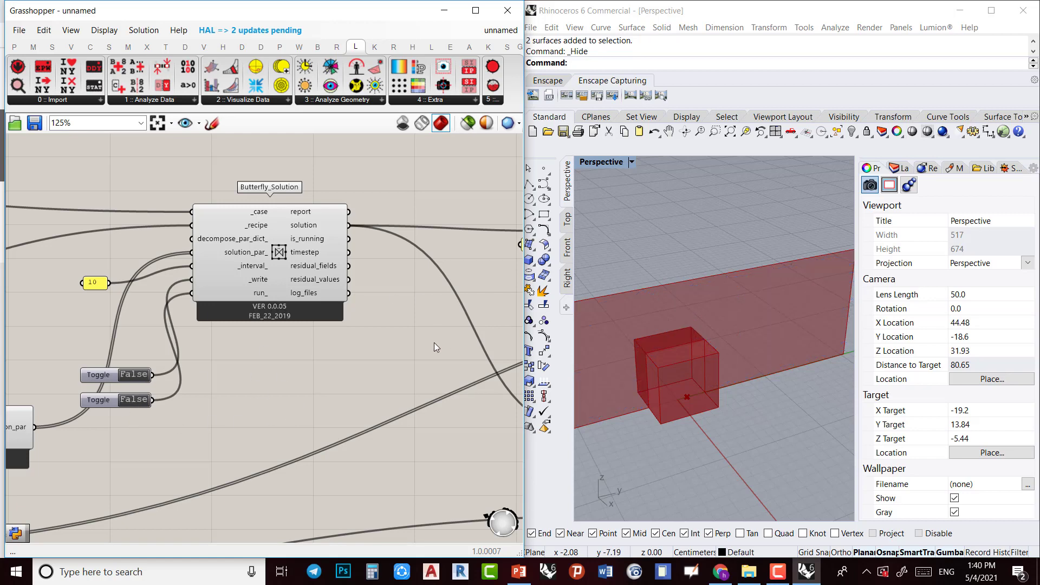
Place a Butterfly_purgeCase component above and beside Butterfly_Solution and connect the solution output to its _case input
{"action": "right_click_drag", "start_coordinate": [397, 313], "coordinate": [334, 411]}
{"action": "double_click", "coordinate": [375, 246]}
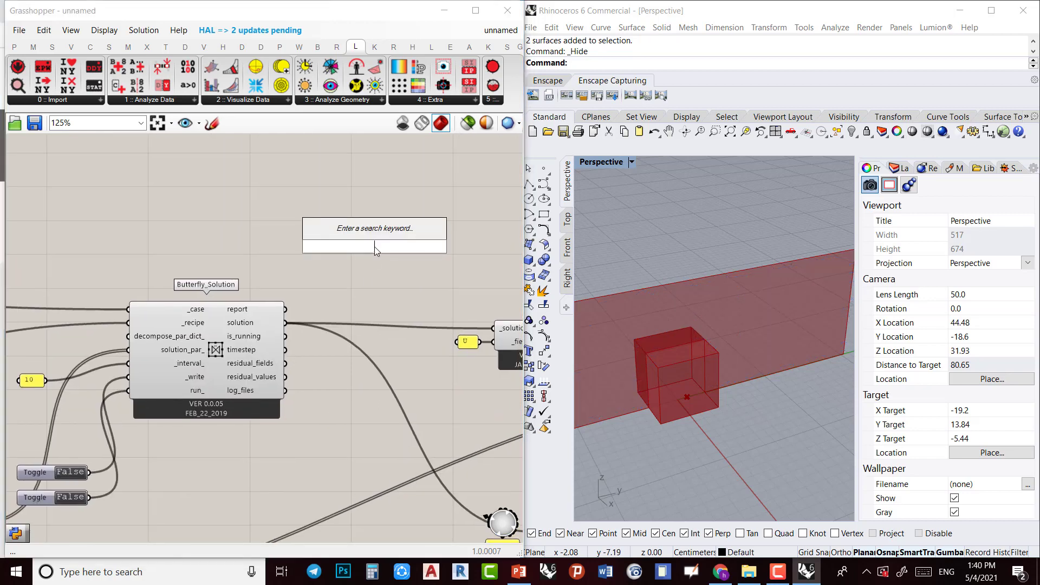
{"action": "left_click", "coordinate": [317, 48]}
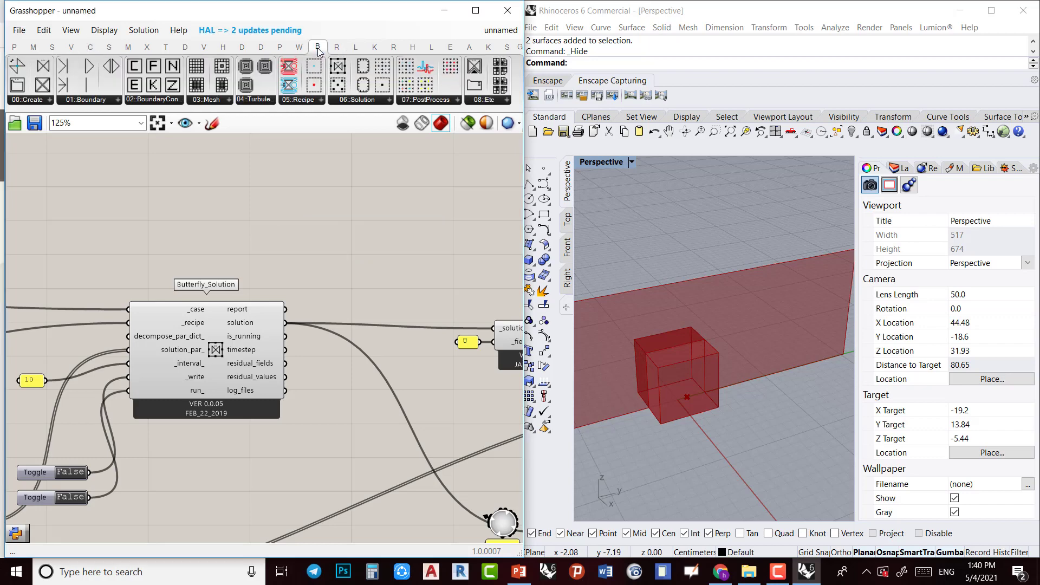
{"action": "double_click", "coordinate": [365, 213]}
{"action": "type", "text": "pu"}
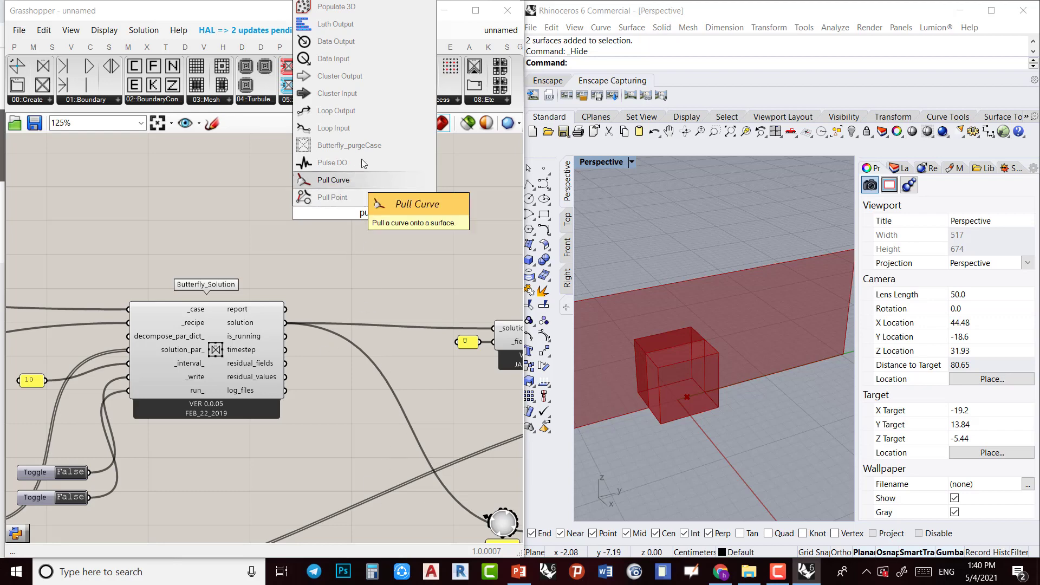
{"action": "left_click", "coordinate": [385, 144]}
{"action": "scroll", "coordinate": [361, 256], "scroll_direction": "up", "scroll_amount": 2}
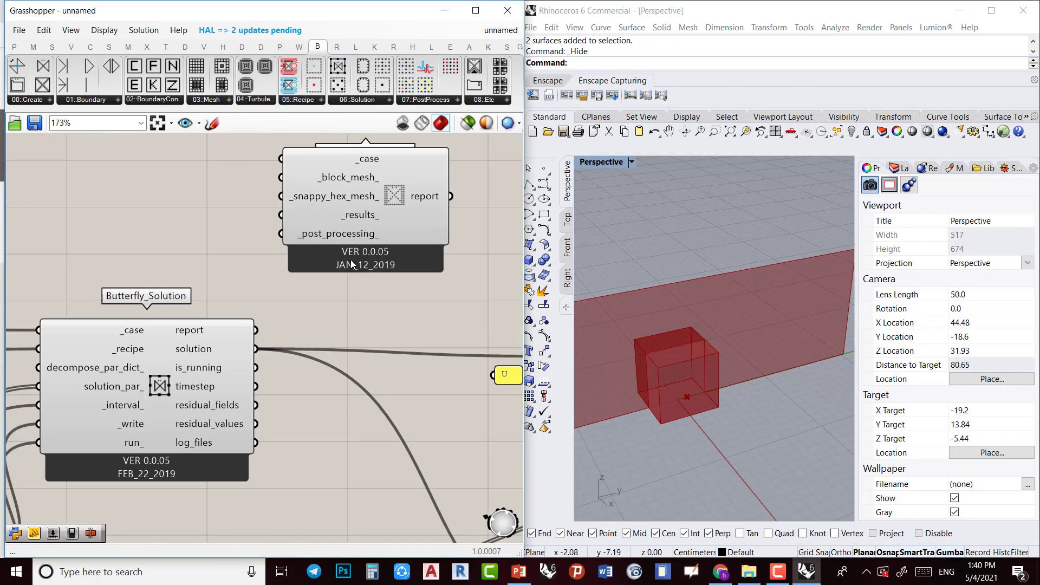
{"action": "left_click_drag", "start_coordinate": [361, 220], "coordinate": [426, 249]}
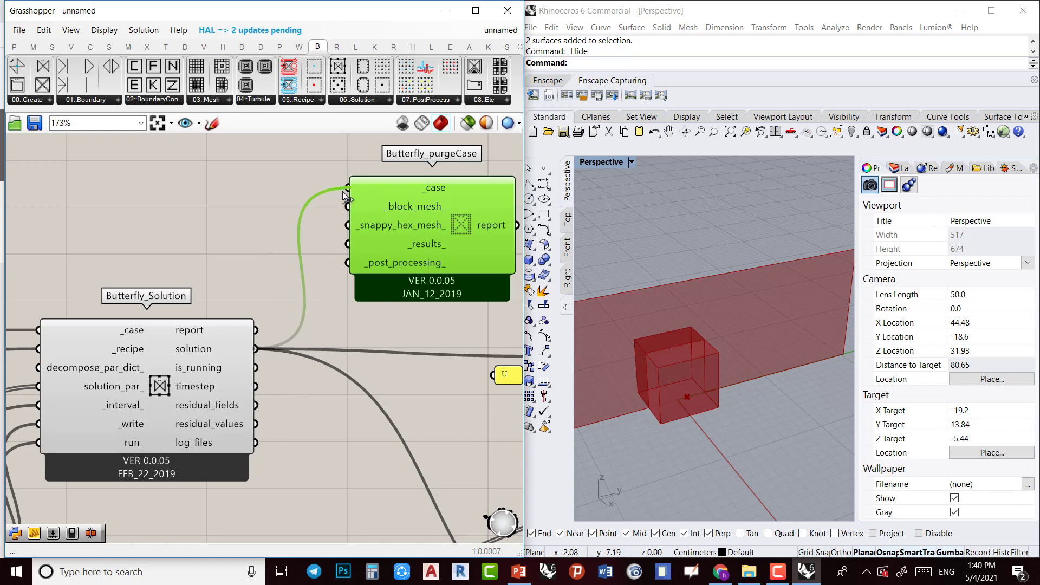
{"action": "left_click_drag", "start_coordinate": [414, 216], "coordinate": [429, 182]}
Add a Boolean Toggle, connect it to Butterfly_purgeCase's _results_ input and set it to True
{"action": "right_click_drag", "start_coordinate": [272, 280], "coordinate": [222, 298]}
{"action": "double_click", "coordinate": [200, 265]}
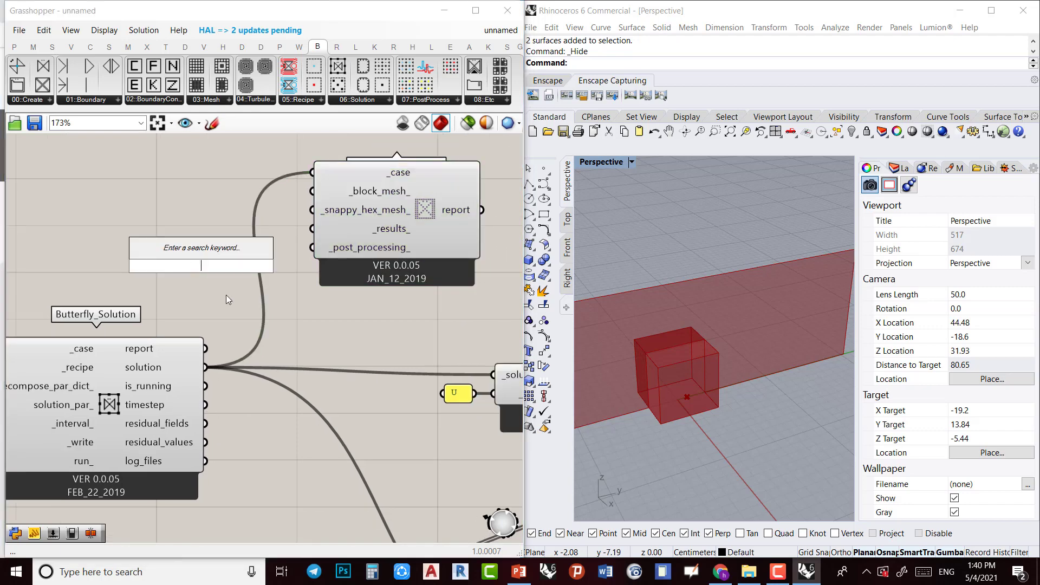
{"action": "type", "text": "tog"}
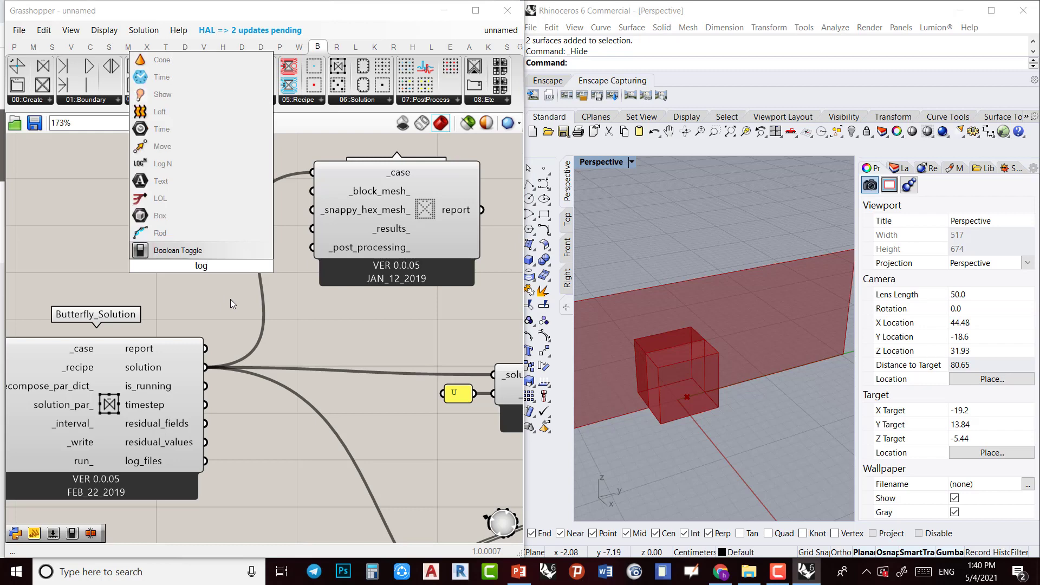
{"action": "left_click", "coordinate": [241, 249]}
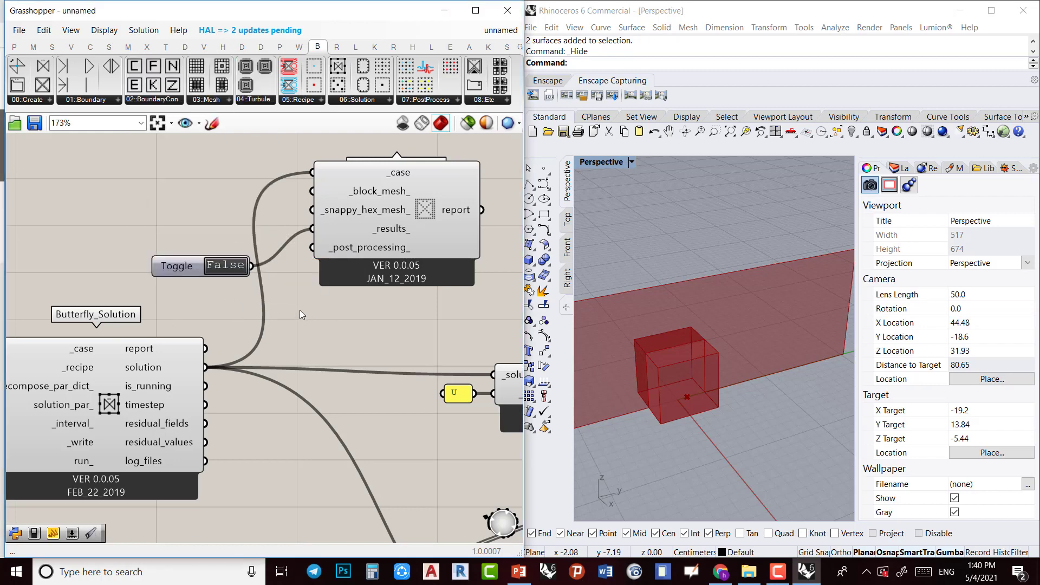
{"action": "double_click", "coordinate": [225, 271]}
Add a Panel beside Butterfly_purgeCase and connect its report output to the panel
{"action": "right_click_drag", "start_coordinate": [452, 242], "coordinate": [268, 295]}
{"action": "double_click", "coordinate": [385, 220]}
{"action": "type", "text": "//"}
{"action": "key", "text": "Return"}
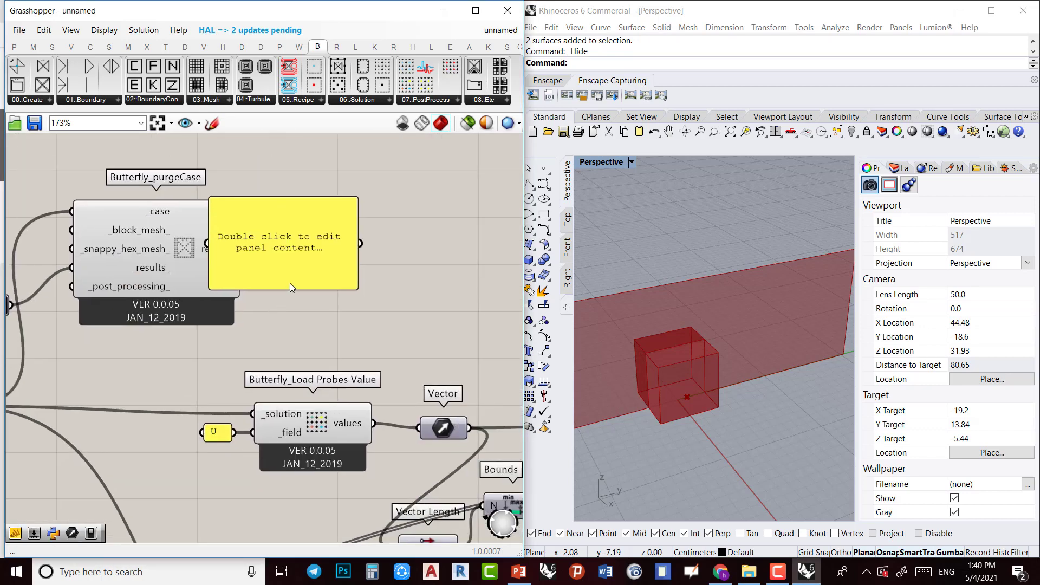
{"action": "left_click_drag", "start_coordinate": [291, 282], "coordinate": [384, 255]}
{"action": "left_click_drag", "start_coordinate": [242, 249], "coordinate": [300, 217]}
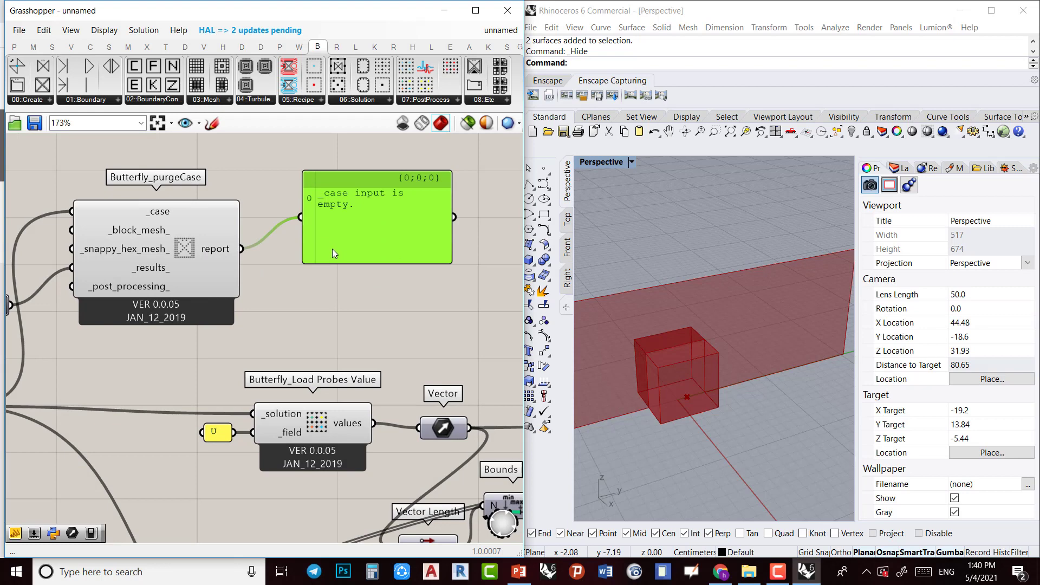
Rerun the simulation by setting Butterfly_Solution's _write and run_ toggles to True, and move the solver console aside
{"action": "scroll", "coordinate": [325, 254], "scroll_direction": "down", "scroll_amount": 2}
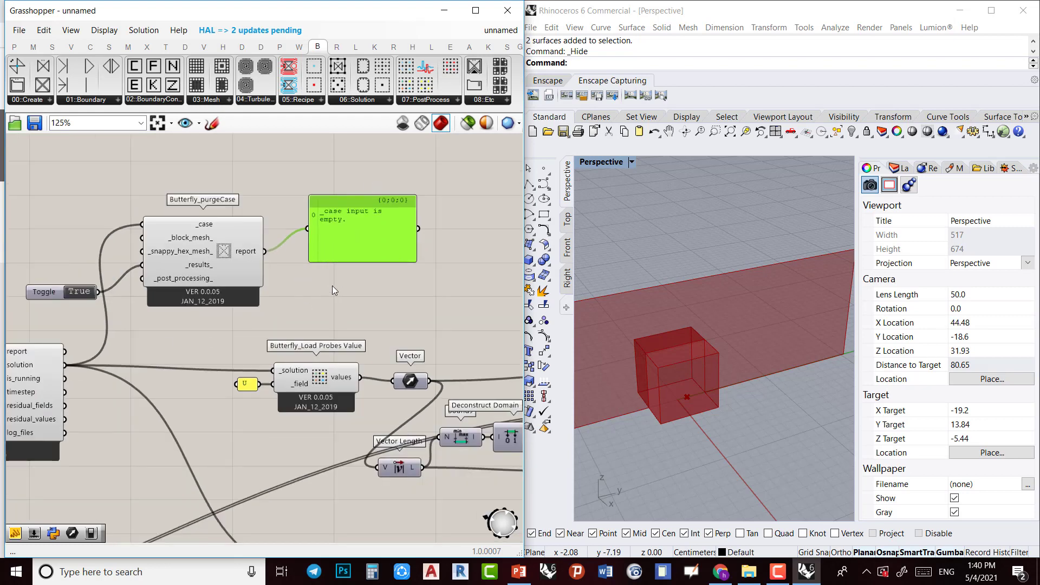
{"action": "right_click_drag", "start_coordinate": [332, 285], "coordinate": [346, 244]}
{"action": "right_click_drag", "start_coordinate": [179, 360], "coordinate": [330, 326]}
{"action": "right_click_drag", "start_coordinate": [76, 447], "coordinate": [223, 395]}
{"action": "scroll", "coordinate": [187, 411], "scroll_direction": "up", "scroll_amount": 2}
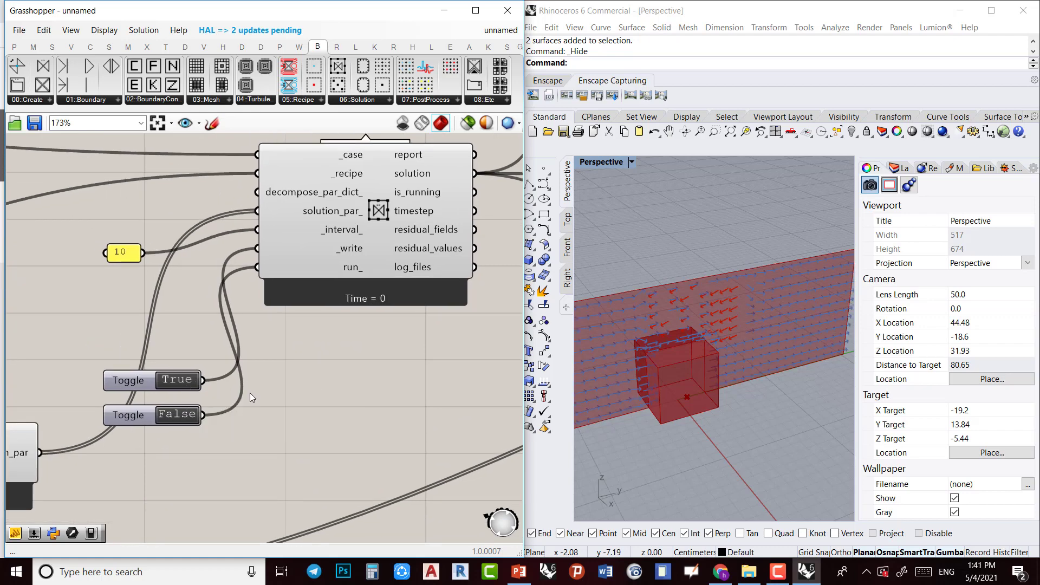
{"action": "double_click", "coordinate": [186, 415]}
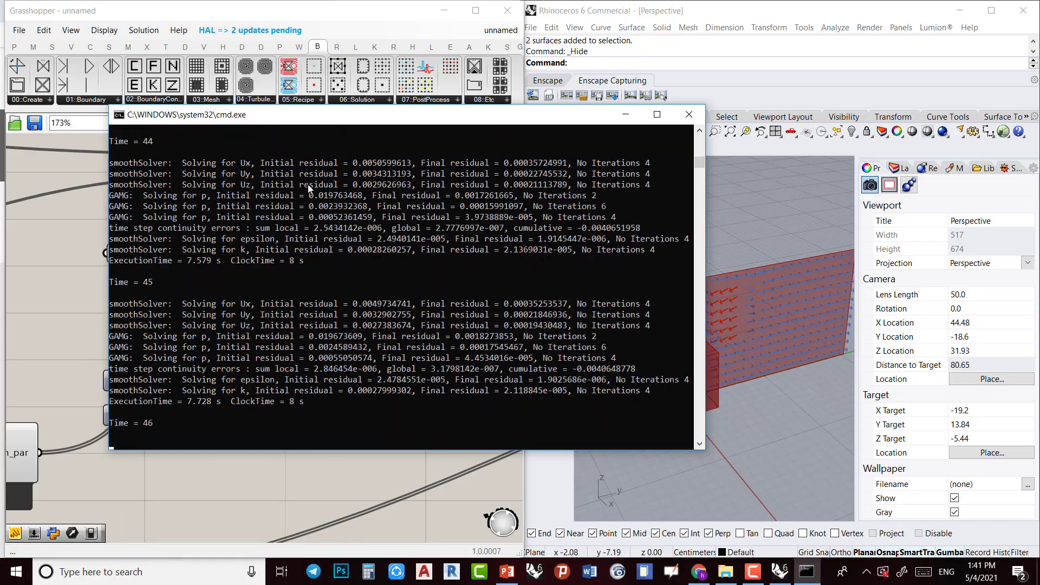
{"action": "left_click_drag", "start_coordinate": [349, 117], "coordinate": [190, 48]}
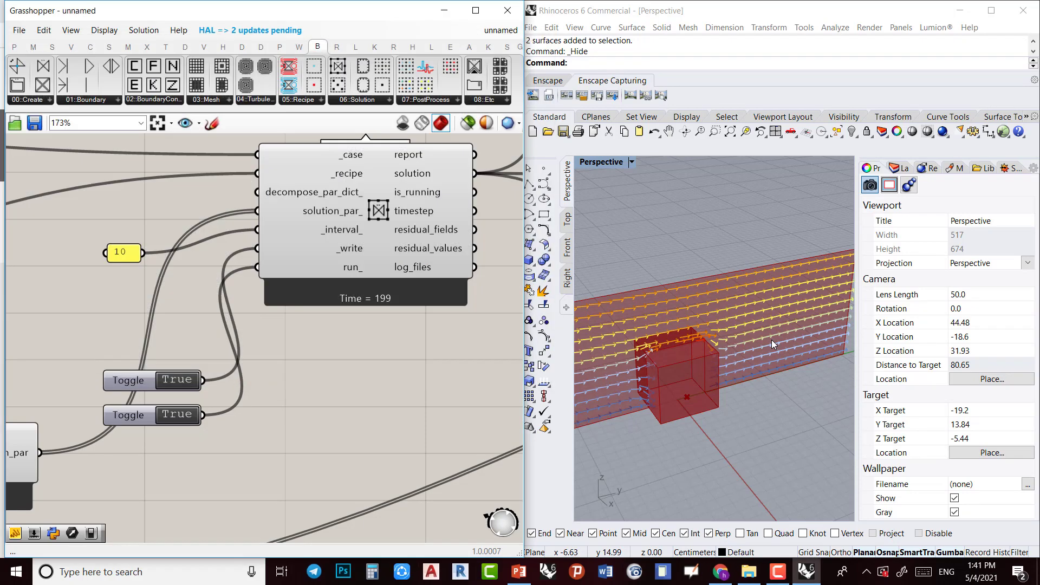
Switch the Rhino viewport to the Right view to show the recalculated vectors around the cube
{"action": "scroll", "coordinate": [282, 375], "scroll_direction": "down", "scroll_amount": 3}
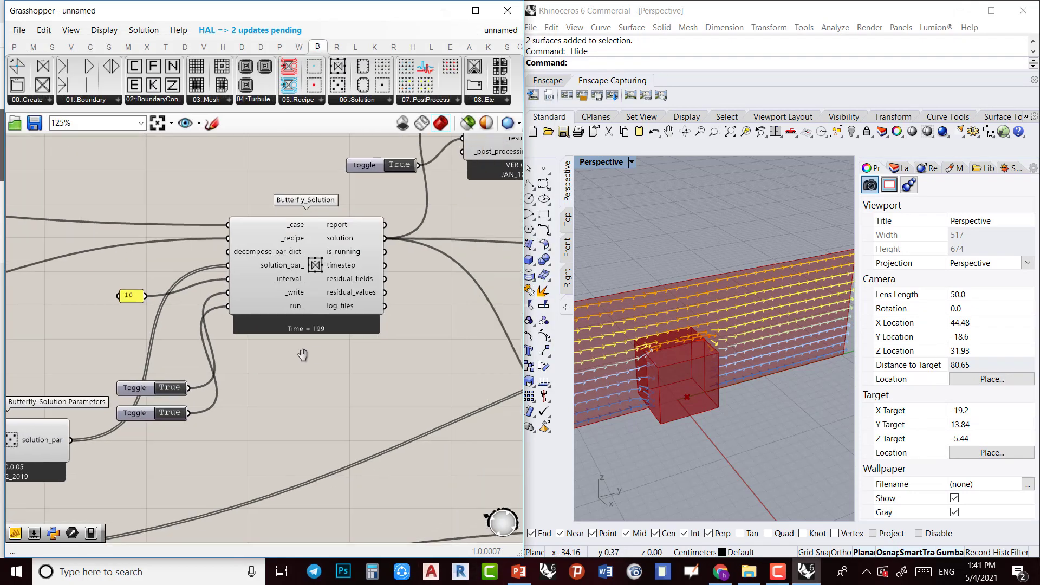
{"action": "right_click_drag", "start_coordinate": [672, 357], "coordinate": [710, 422]}
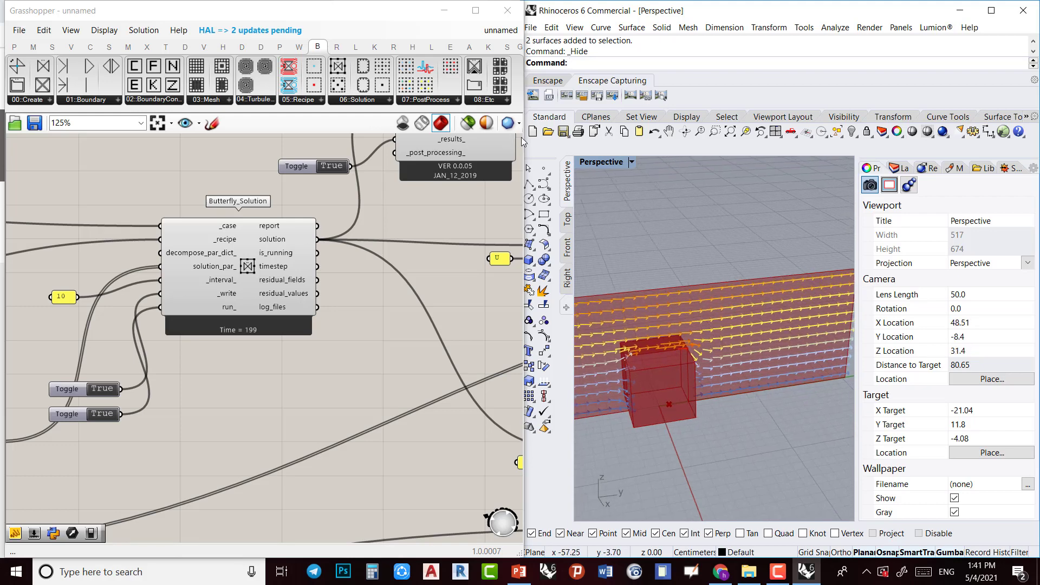
{"action": "left_click", "coordinate": [566, 277]}
{"action": "scroll", "coordinate": [721, 324], "scroll_direction": "up", "scroll_amount": 3}
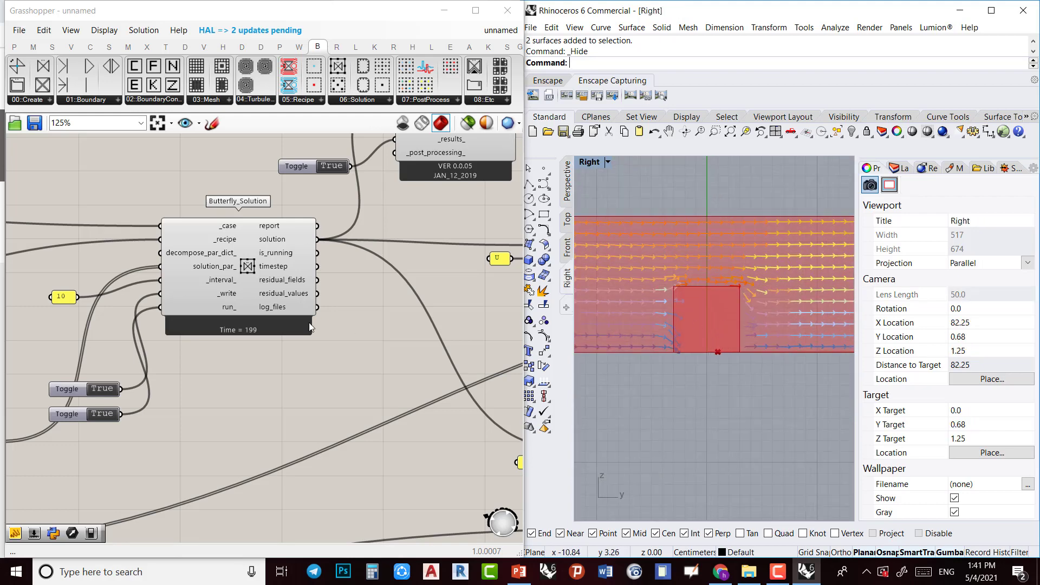
Hide the preview of the Trim Solid component that feeds LB Generate Point Grid
{"action": "scroll", "coordinate": [423, 343], "scroll_direction": "down", "scroll_amount": 5}
{"action": "scroll", "coordinate": [417, 357], "scroll_direction": "up", "scroll_amount": 3}
{"action": "scroll", "coordinate": [165, 336], "scroll_direction": "up", "scroll_amount": 4}
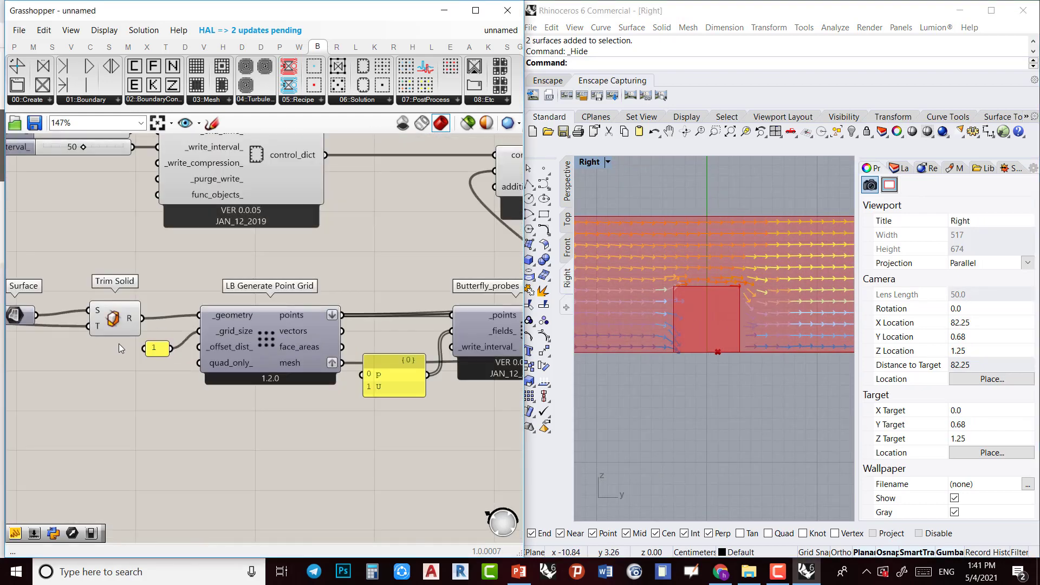
{"action": "right_click_drag", "start_coordinate": [118, 344], "coordinate": [196, 339]}
{"action": "left_click", "coordinate": [198, 331]}
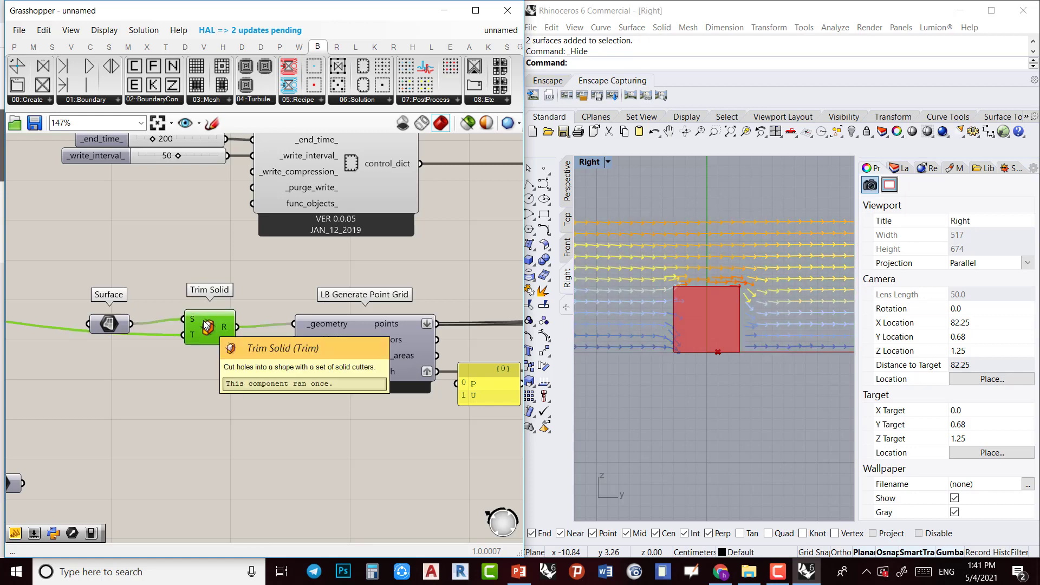
Examine the flow vectors above and on both sides of the cube in the Right view
{"action": "scroll", "coordinate": [657, 332], "scroll_direction": "down", "scroll_amount": 3}
{"action": "scroll", "coordinate": [669, 357], "scroll_direction": "up", "scroll_amount": 7}
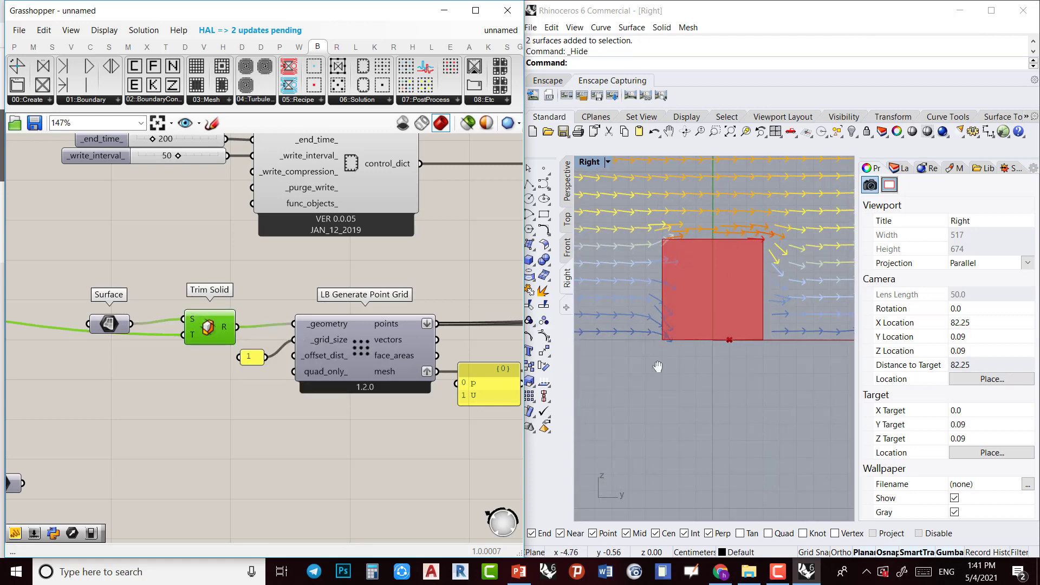
{"action": "right_click_drag", "start_coordinate": [659, 367], "coordinate": [698, 433]}
{"action": "scroll", "coordinate": [702, 280], "scroll_direction": "up", "scroll_amount": 5}
{"action": "scroll", "coordinate": [777, 327], "scroll_direction": "down", "scroll_amount": 3}
{"action": "scroll", "coordinate": [671, 379], "scroll_direction": "down", "scroll_amount": 3}
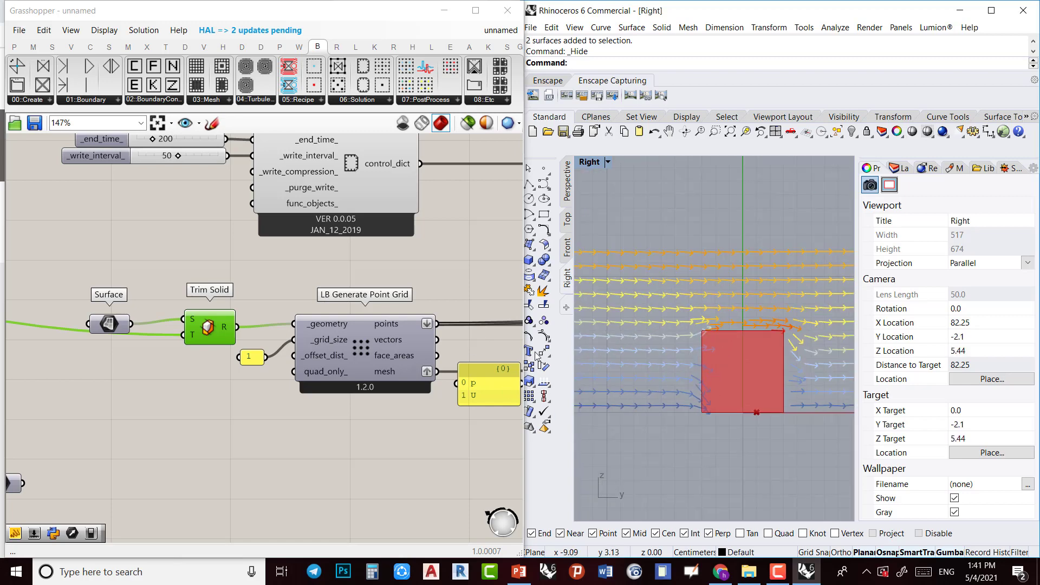
Review Butterfly_controlDict and the _end_time_ and _write_interval_ sliders connected to it
{"action": "right_click_drag", "start_coordinate": [139, 173], "coordinate": [115, 259]}
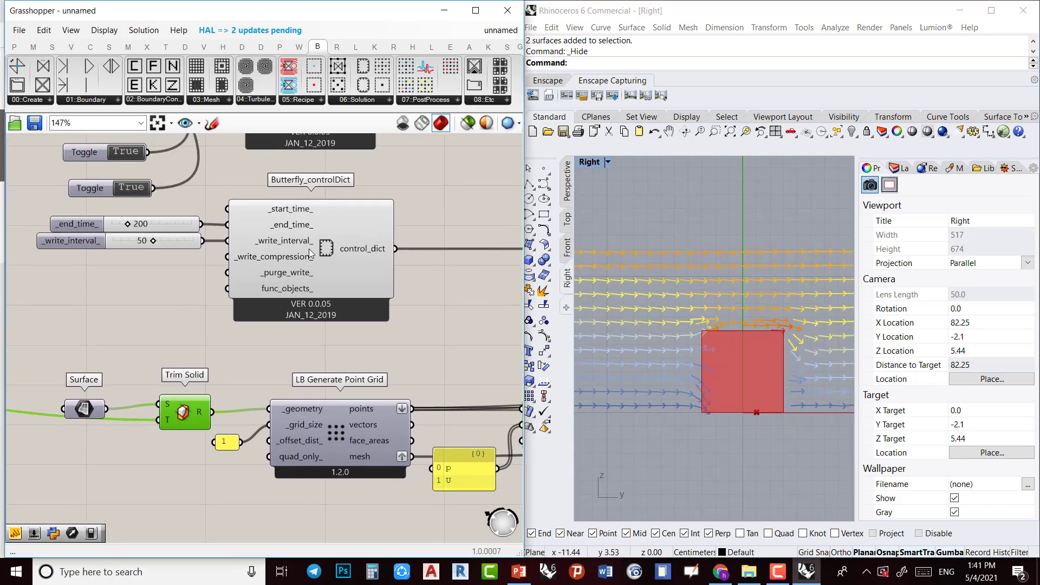
{"action": "scroll", "coordinate": [368, 251], "scroll_direction": "down", "scroll_amount": 1}
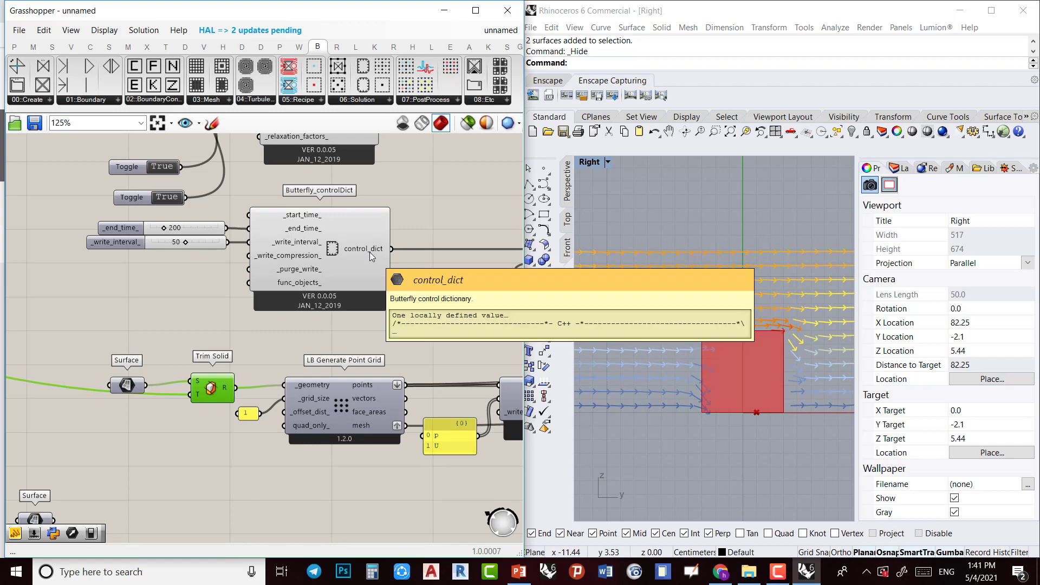
{"action": "scroll", "coordinate": [308, 305], "scroll_direction": "up", "scroll_amount": 1}
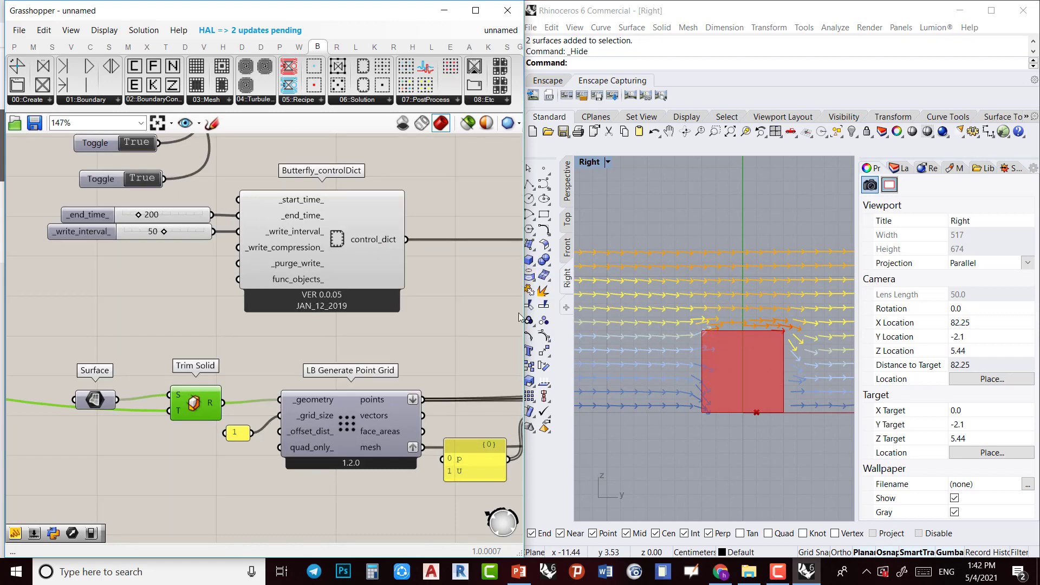
{"action": "scroll", "coordinate": [689, 397], "scroll_direction": "down", "scroll_amount": 1}
{"action": "scroll", "coordinate": [166, 282], "scroll_direction": "up", "scroll_amount": 2}
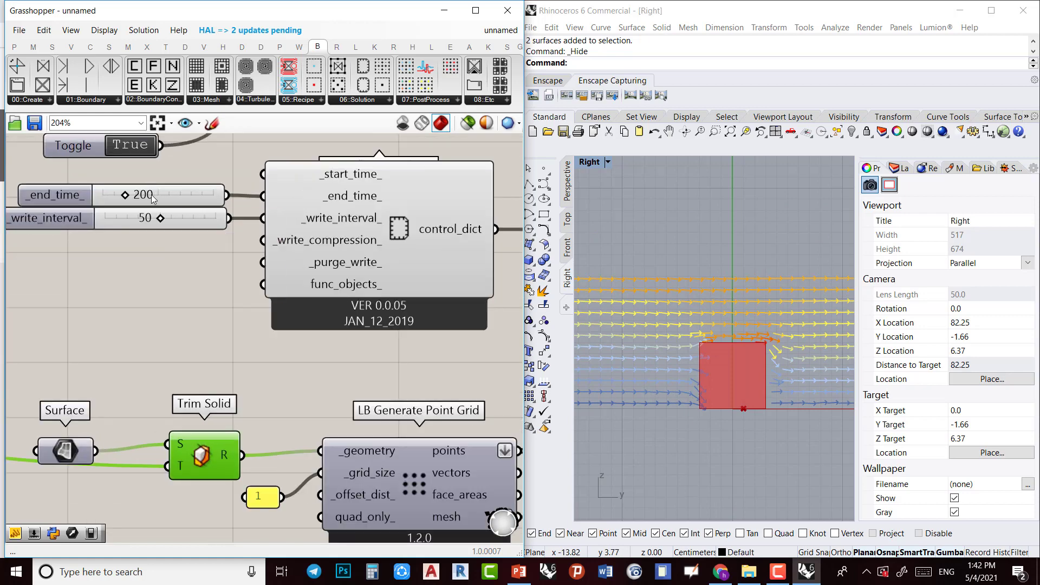
{"action": "scroll", "coordinate": [334, 273], "scroll_direction": "down", "scroll_amount": 5}
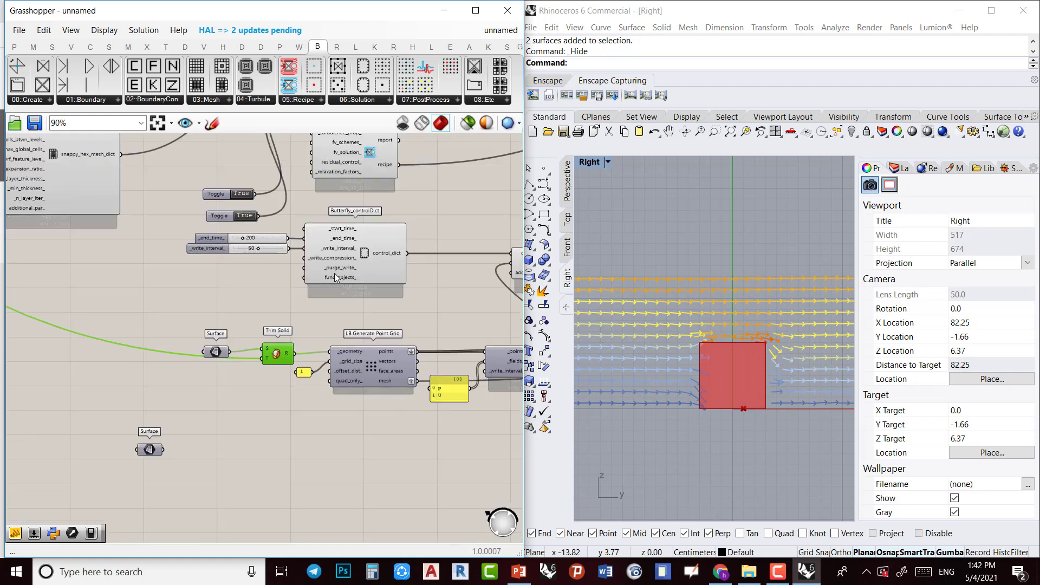
{"action": "right_click_drag", "start_coordinate": [334, 273], "coordinate": [292, 304]}
{"action": "scroll", "coordinate": [205, 250], "scroll_direction": "up", "scroll_amount": 4}
{"action": "scroll", "coordinate": [222, 267], "scroll_direction": "down", "scroll_amount": 3}
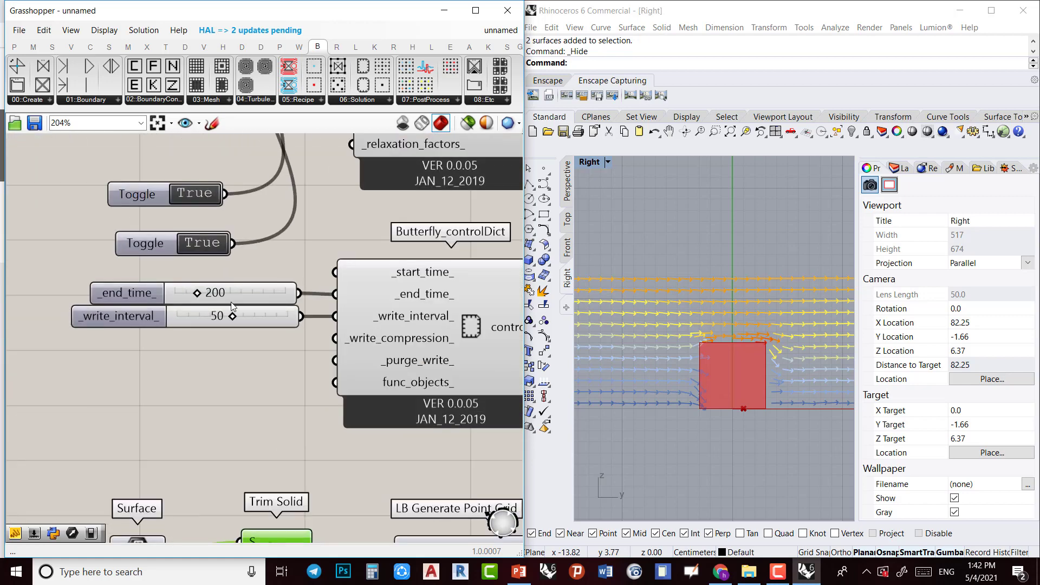
Move the _cell_size_ slider clear of the Butterfly_wind Tunnel Grading component's inputs
{"action": "right_click_drag", "start_coordinate": [217, 322], "coordinate": [367, 445]}
{"action": "scroll", "coordinate": [367, 444], "scroll_direction": "down", "scroll_amount": 1}
{"action": "right_click_drag", "start_coordinate": [200, 385], "coordinate": [438, 447]}
{"action": "scroll", "coordinate": [377, 412], "scroll_direction": "down", "scroll_amount": 3}
{"action": "scroll", "coordinate": [229, 321], "scroll_direction": "up", "scroll_amount": 6}
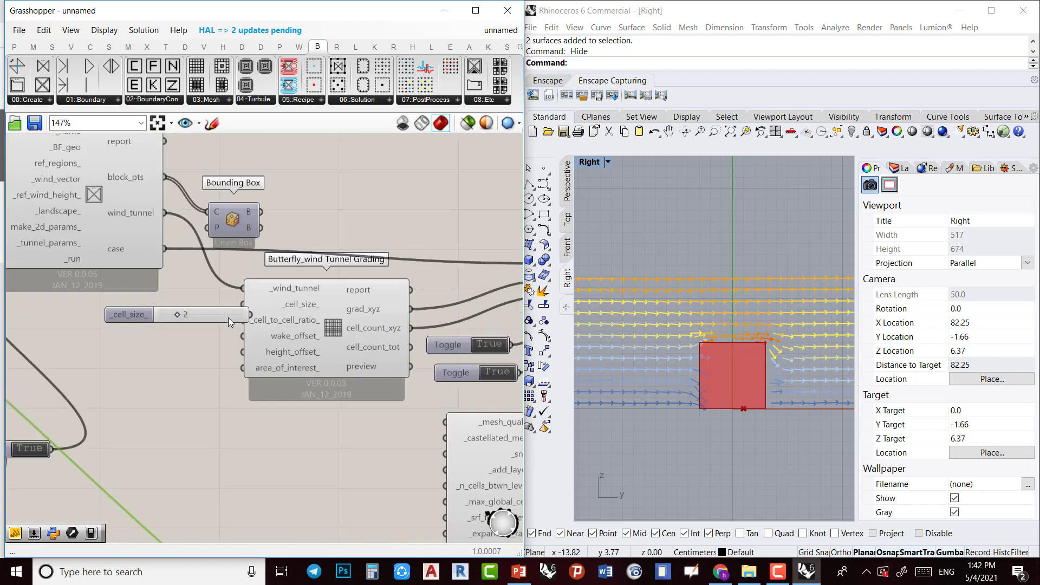
{"action": "left_click_drag", "start_coordinate": [201, 315], "coordinate": [155, 306]}
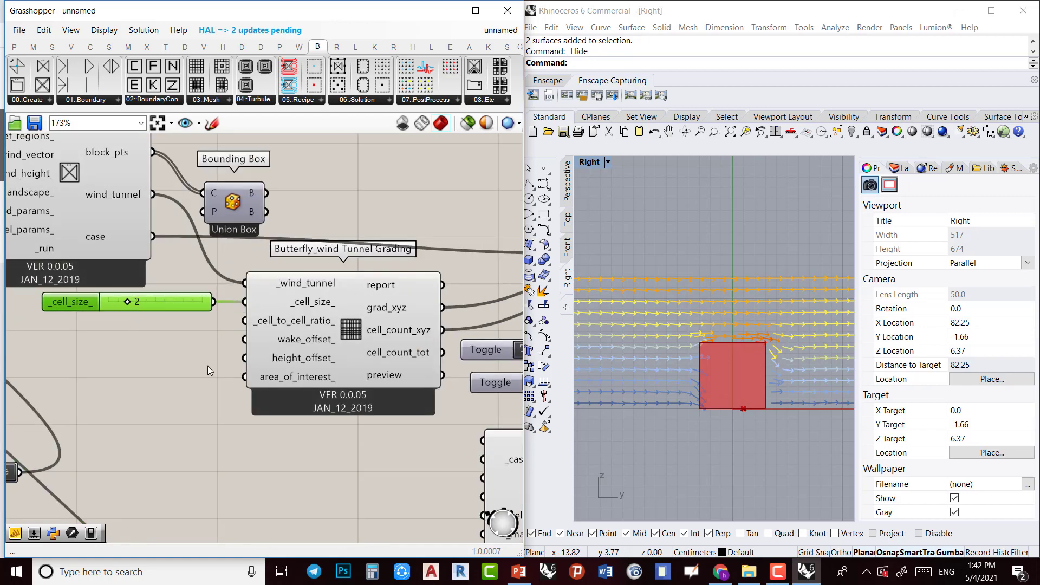
Examine the flow vectors downstream of the cube, and review the components from Butterfly_wind Tunnel Grading through Butterfly_Solution to Vector Display Ex
{"action": "scroll", "coordinate": [662, 433], "scroll_direction": "down", "scroll_amount": 2}
{"action": "right_click_drag", "start_coordinate": [722, 428], "coordinate": [681, 396]}
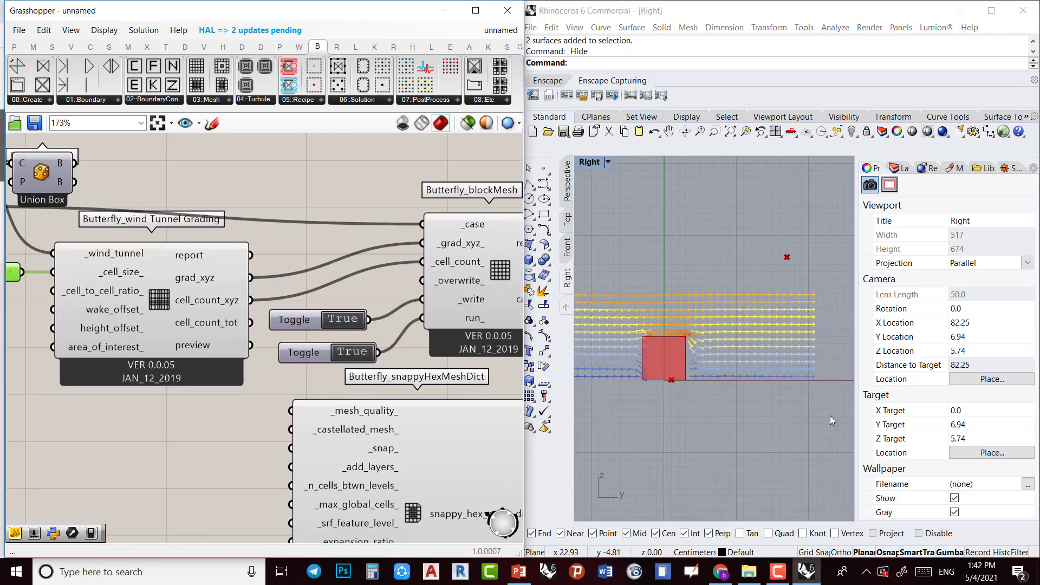
{"action": "right_click_drag", "start_coordinate": [830, 415], "coordinate": [607, 376]}
{"action": "scroll", "coordinate": [288, 402], "scroll_direction": "up", "scroll_amount": 2}
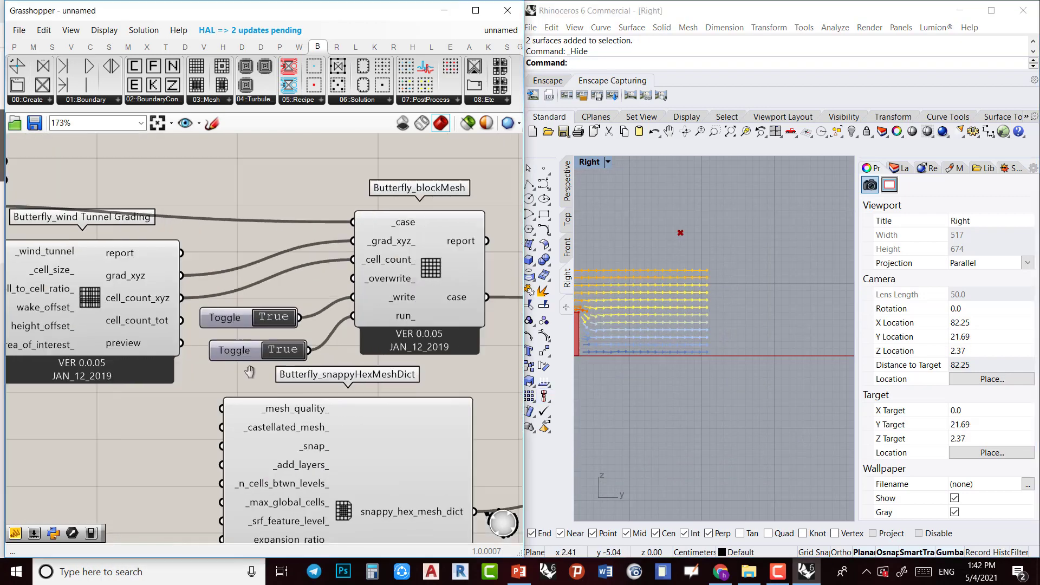
{"action": "scroll", "coordinate": [288, 402], "scroll_direction": "down", "scroll_amount": 4}
{"action": "right_click_drag", "start_coordinate": [288, 402], "coordinate": [145, 307]}
{"action": "right_click_drag", "start_coordinate": [225, 358], "coordinate": [8, 333]}
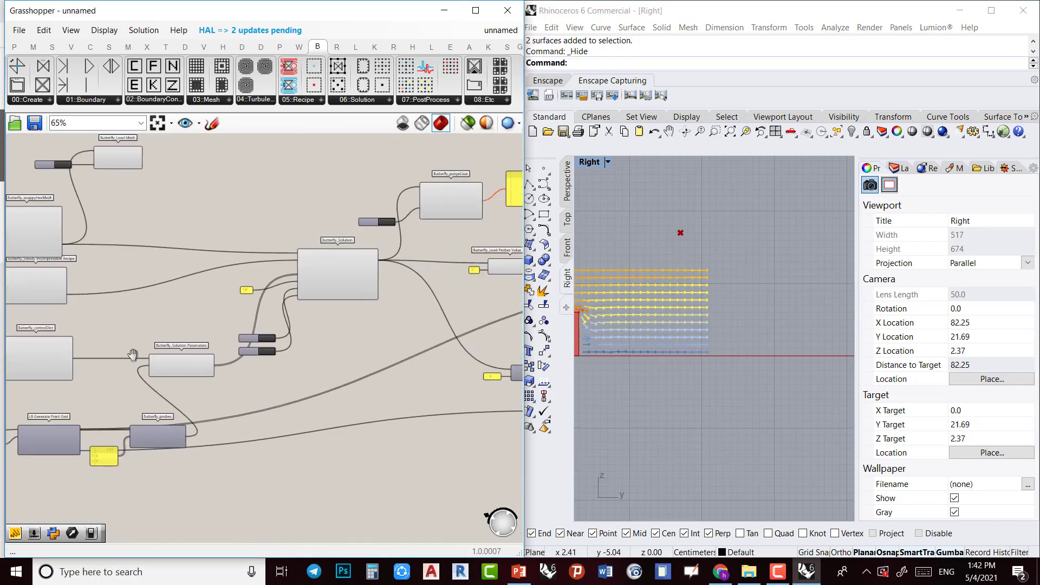
{"action": "right_click_drag", "start_coordinate": [495, 380], "coordinate": [54, 372]}
{"action": "scroll", "coordinate": [253, 317], "scroll_direction": "up", "scroll_amount": 5}
{"action": "right_click_drag", "start_coordinate": [388, 325], "coordinate": [305, 329]}
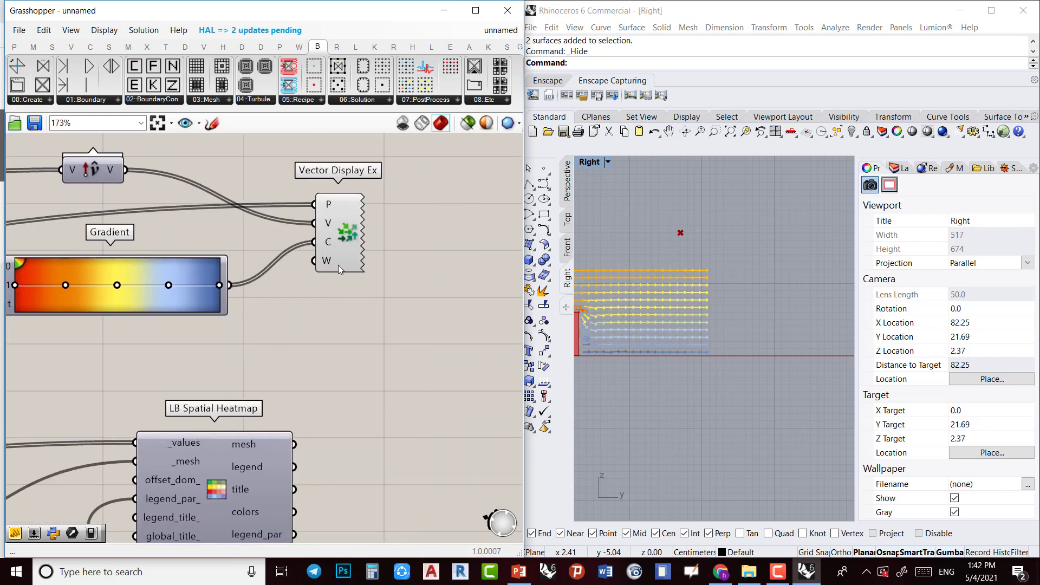
Show the preview of the LB Spatial Heatmap component and hide the preview of Vector Display Ex
{"action": "scroll", "coordinate": [347, 249], "scroll_direction": "down", "scroll_amount": 4}
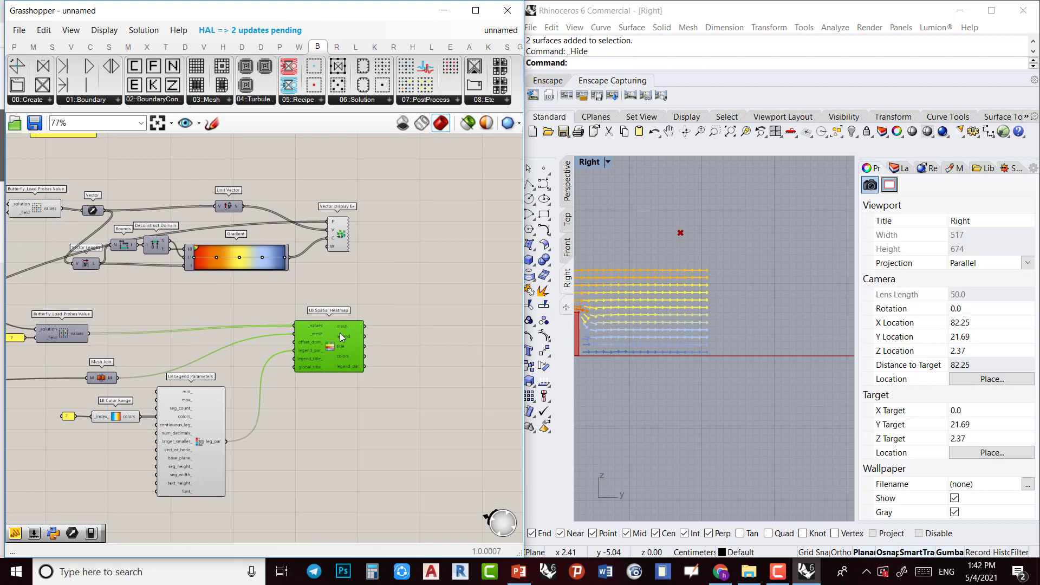
{"action": "scroll", "coordinate": [328, 346], "scroll_direction": "up", "scroll_amount": 3}
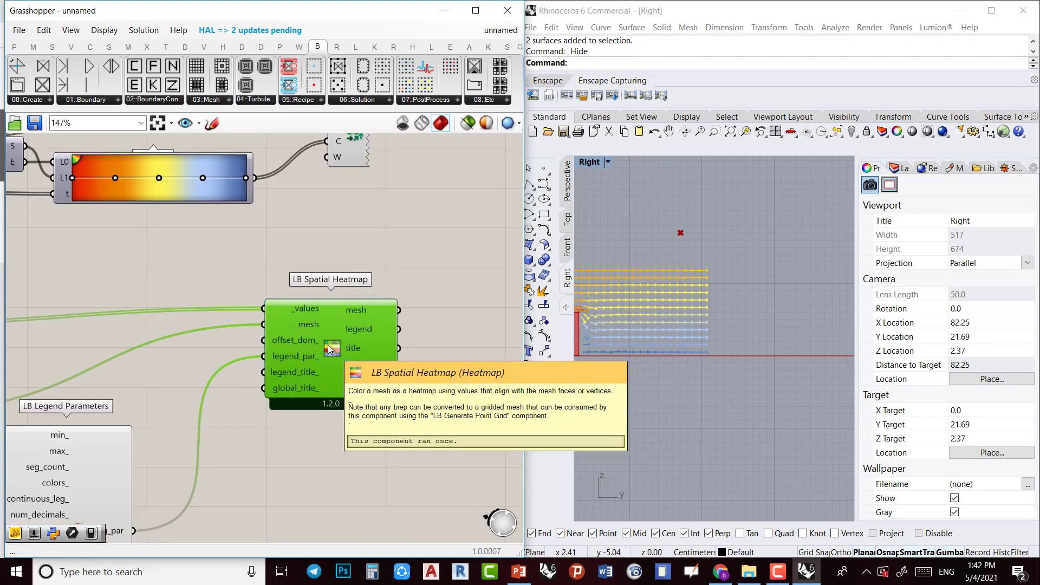
{"action": "left_click", "coordinate": [369, 213]}
{"action": "left_click", "coordinate": [356, 164]}
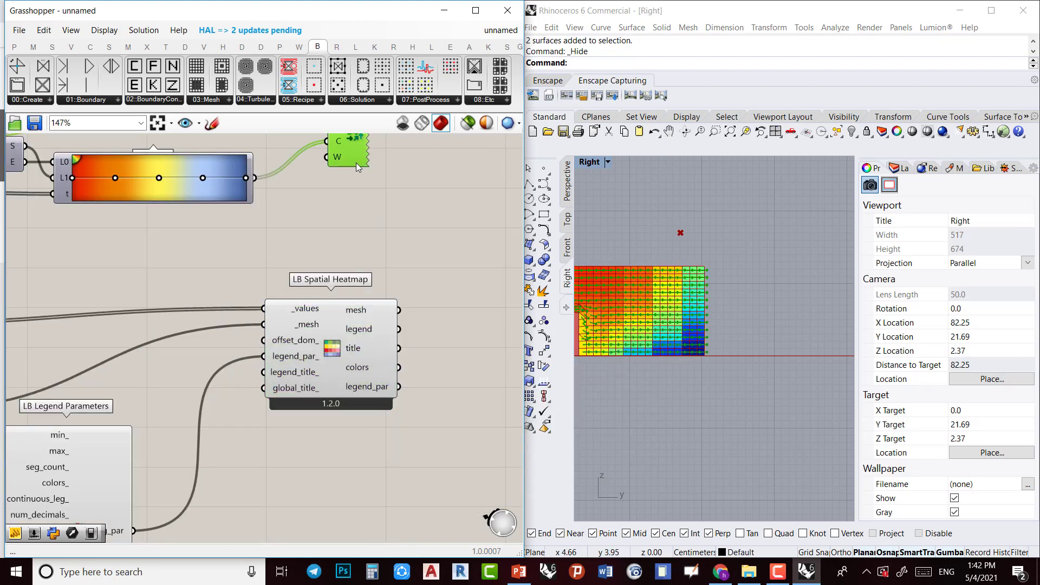
Examine the pressure heatmap around the cube and its legend in the Right view and from several angles in the Perspective view
{"action": "scroll", "coordinate": [674, 402], "scroll_direction": "down", "scroll_amount": 4}
{"action": "right_click_drag", "start_coordinate": [674, 402], "coordinate": [718, 448]}
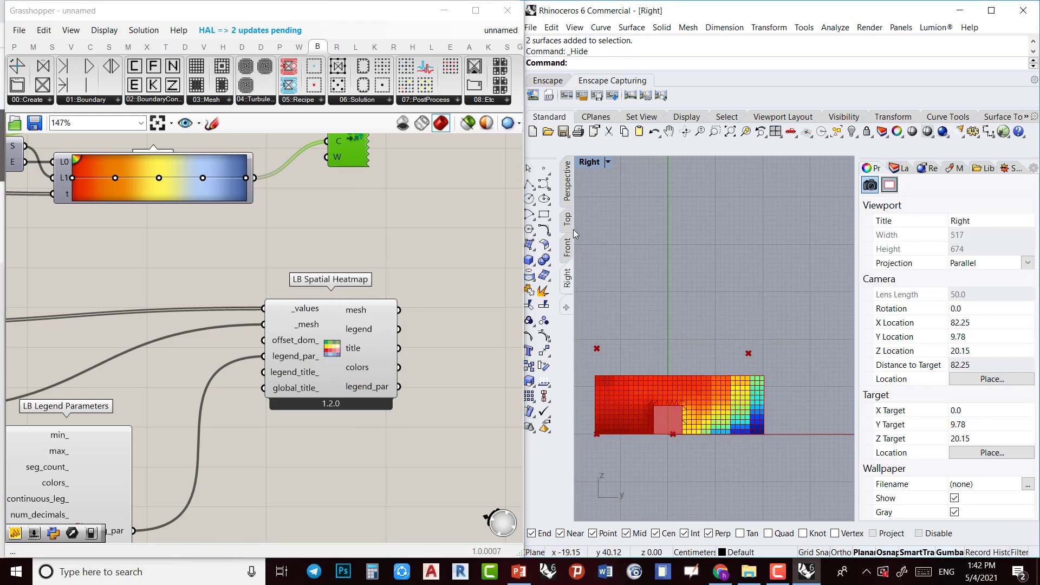
{"action": "left_click", "coordinate": [568, 187]}
{"action": "scroll", "coordinate": [727, 434], "scroll_direction": "up", "scroll_amount": 5}
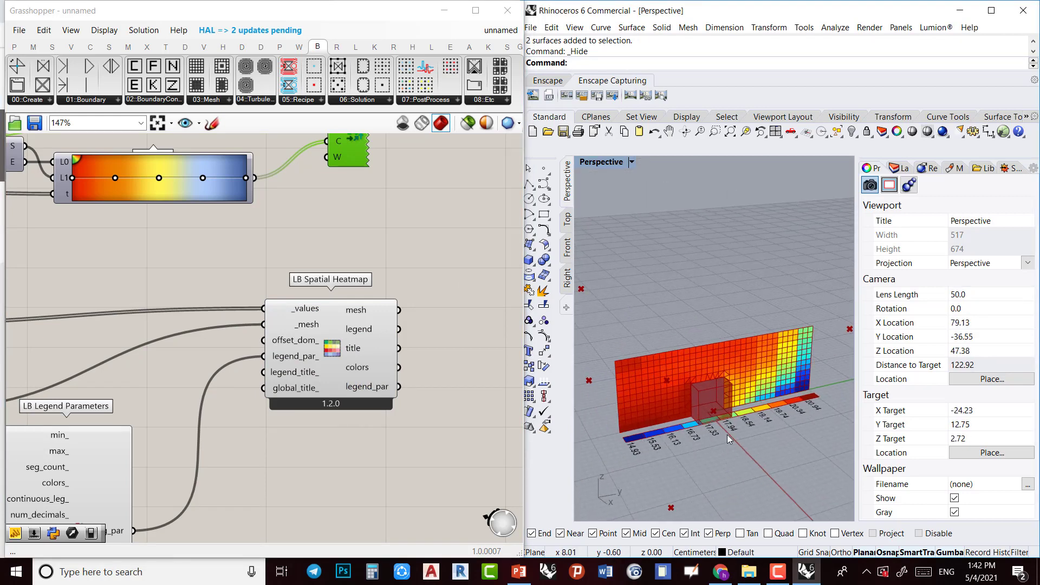
{"action": "scroll", "coordinate": [741, 449], "scroll_direction": "down", "scroll_amount": 2}
{"action": "right_click_drag", "start_coordinate": [742, 451], "coordinate": [716, 450]}
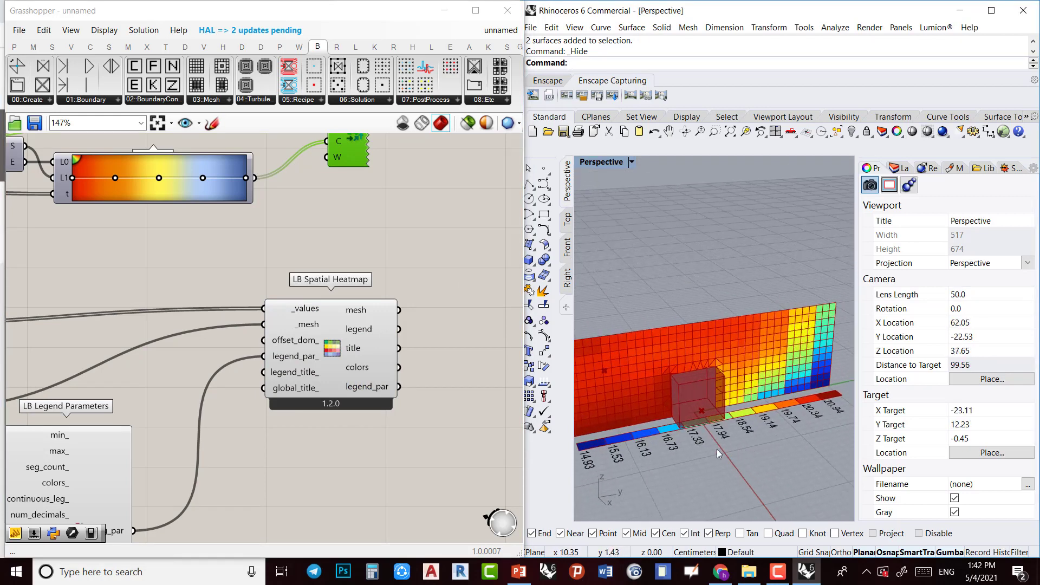
{"action": "scroll", "coordinate": [685, 441], "scroll_direction": "up", "scroll_amount": 2}
{"action": "scroll", "coordinate": [684, 441], "scroll_direction": "down", "scroll_amount": 3}
{"action": "right_click_drag", "start_coordinate": [652, 472], "coordinate": [730, 438]}
{"action": "scroll", "coordinate": [721, 444], "scroll_direction": "down", "scroll_amount": 3}
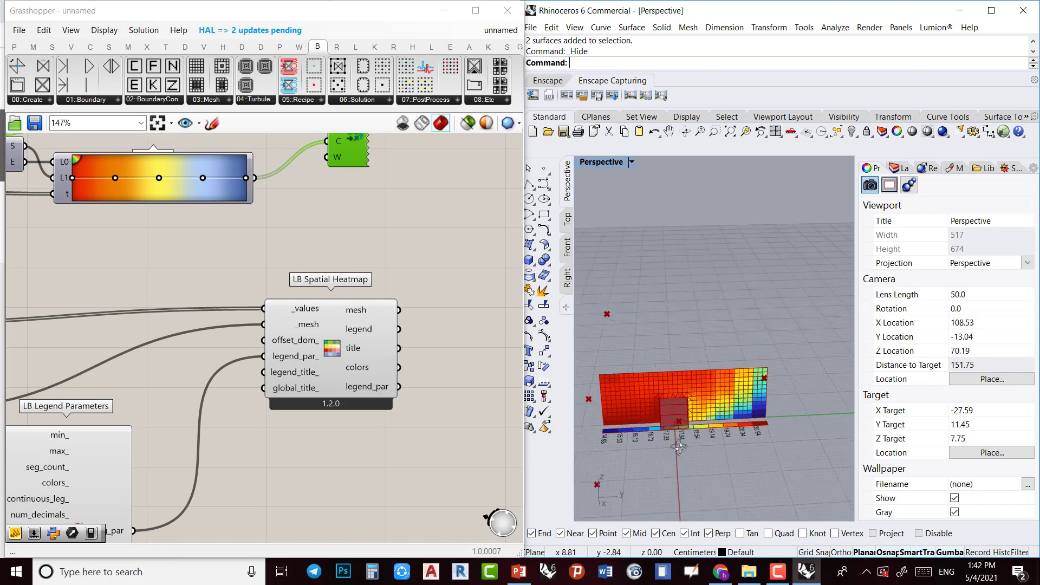
{"action": "right_click_drag", "start_coordinate": [655, 435], "coordinate": [668, 434]}
{"action": "scroll", "coordinate": [249, 433], "scroll_direction": "down", "scroll_amount": 1}
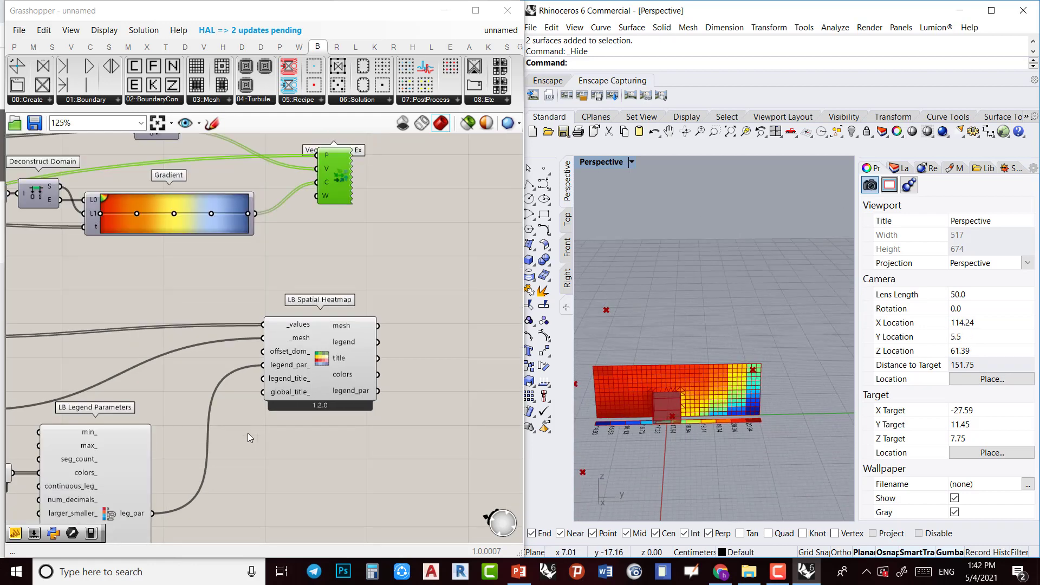
Position the second Surface parameter, which holds the horizontal ground surface, below the Trim Solid group and show its preview
{"action": "right_click_drag", "start_coordinate": [276, 431], "coordinate": [352, 372]}
{"action": "scroll", "coordinate": [350, 377], "scroll_direction": "down", "scroll_amount": 4}
{"action": "right_click_drag", "start_coordinate": [184, 414], "coordinate": [290, 364]}
{"action": "right_click_drag", "start_coordinate": [225, 395], "coordinate": [462, 407]}
{"action": "scroll", "coordinate": [458, 429], "scroll_direction": "down", "scroll_amount": 1}
{"action": "scroll", "coordinate": [260, 396], "scroll_direction": "up", "scroll_amount": 4}
{"action": "left_click_drag", "start_coordinate": [169, 466], "coordinate": [229, 426]}
{"action": "scroll", "coordinate": [705, 427], "scroll_direction": "up", "scroll_amount": 4}
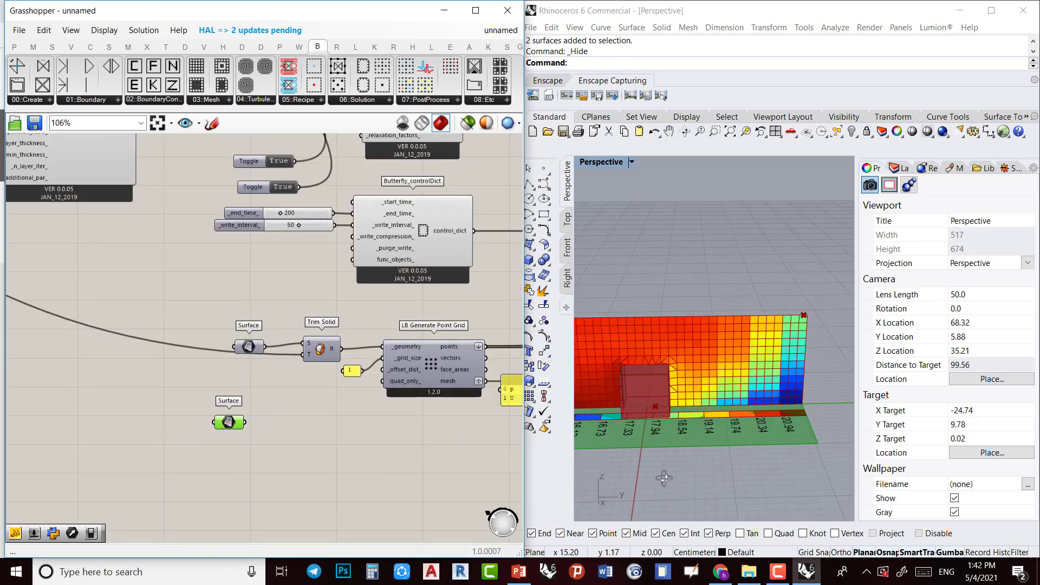
{"action": "right_click_drag", "start_coordinate": [664, 478], "coordinate": [751, 447]}
Add a Move component beside the second Surface parameter and connect that surface to its G input
{"action": "double_click", "coordinate": [284, 459]}
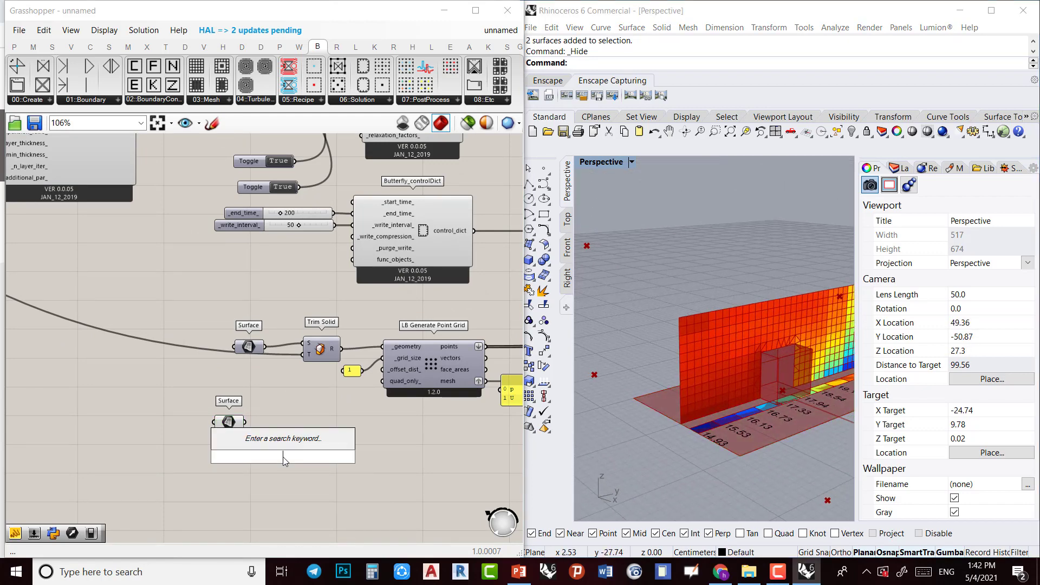
{"action": "type", "text": "mo"}
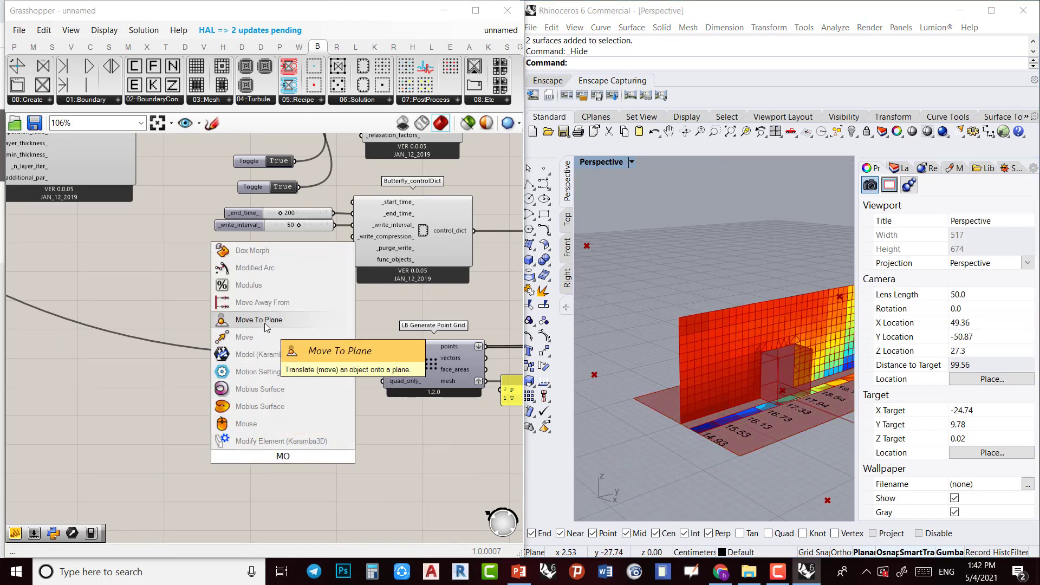
{"action": "left_click", "coordinate": [260, 337]}
{"action": "scroll", "coordinate": [284, 395], "scroll_direction": "up", "scroll_amount": 3}
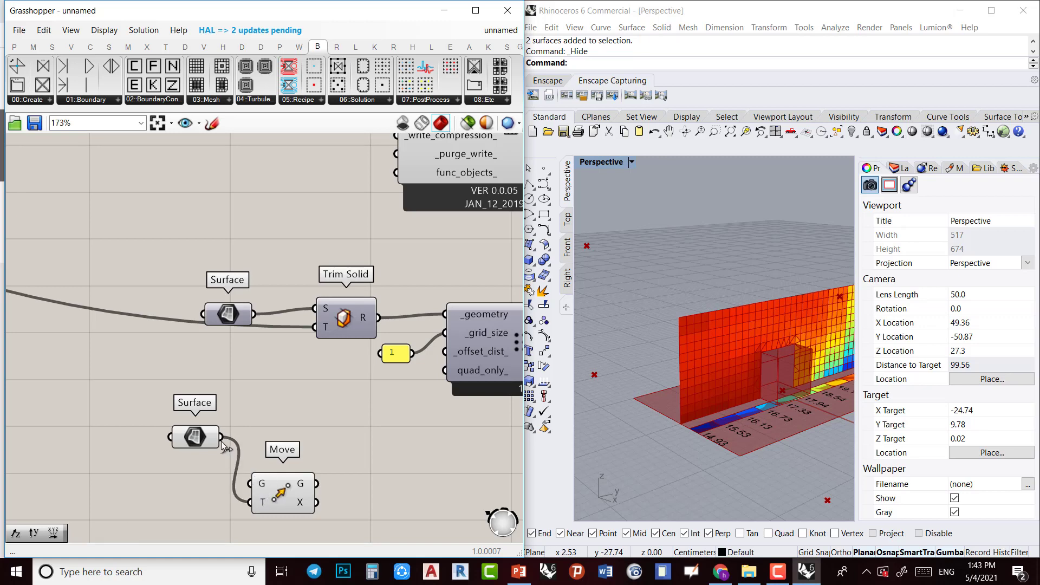
{"action": "left_click_drag", "start_coordinate": [247, 491], "coordinate": [304, 451]}
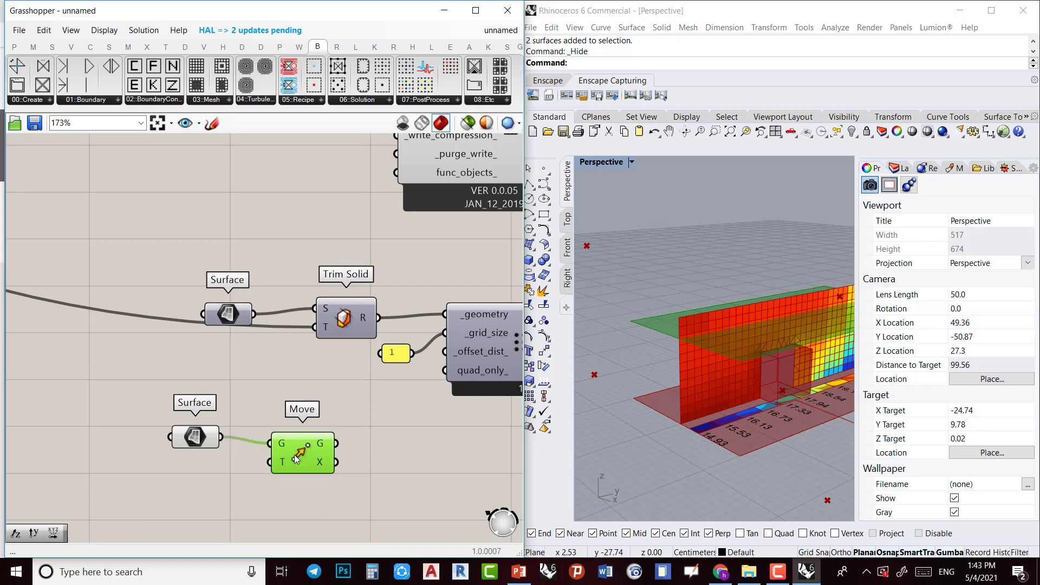
Add a Unit Z vector, connect it to the Move component's T input, and inspect the raised surface at the cube's base
{"action": "double_click", "coordinate": [216, 496]}
{"action": "type", "text": "z"}
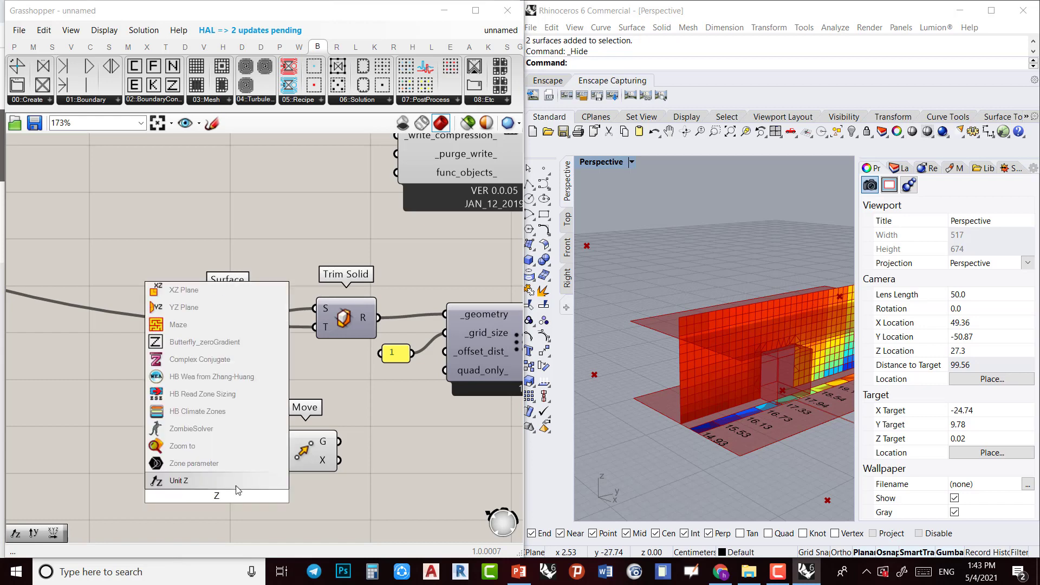
{"action": "left_click", "coordinate": [237, 486]}
{"action": "left_click_drag", "start_coordinate": [279, 473], "coordinate": [272, 460]}
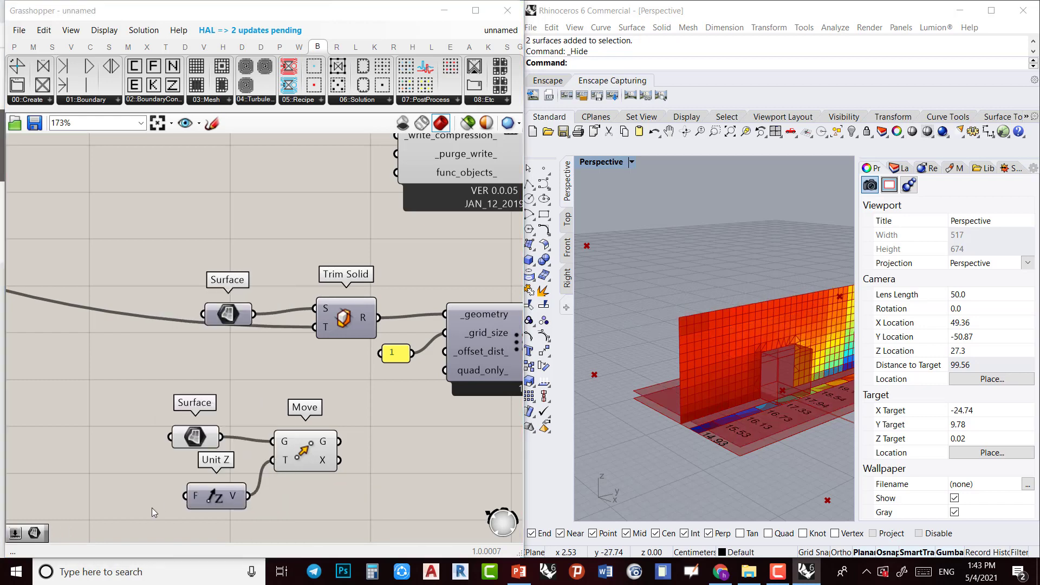
{"action": "double_click", "coordinate": [152, 508]}
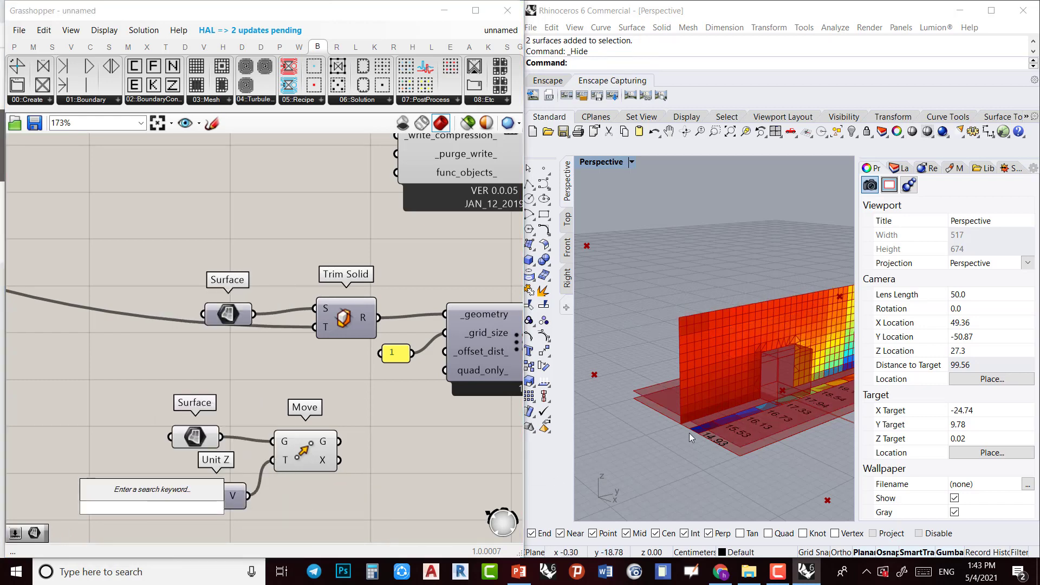
{"action": "scroll", "coordinate": [689, 434], "scroll_direction": "up", "scroll_amount": 4}
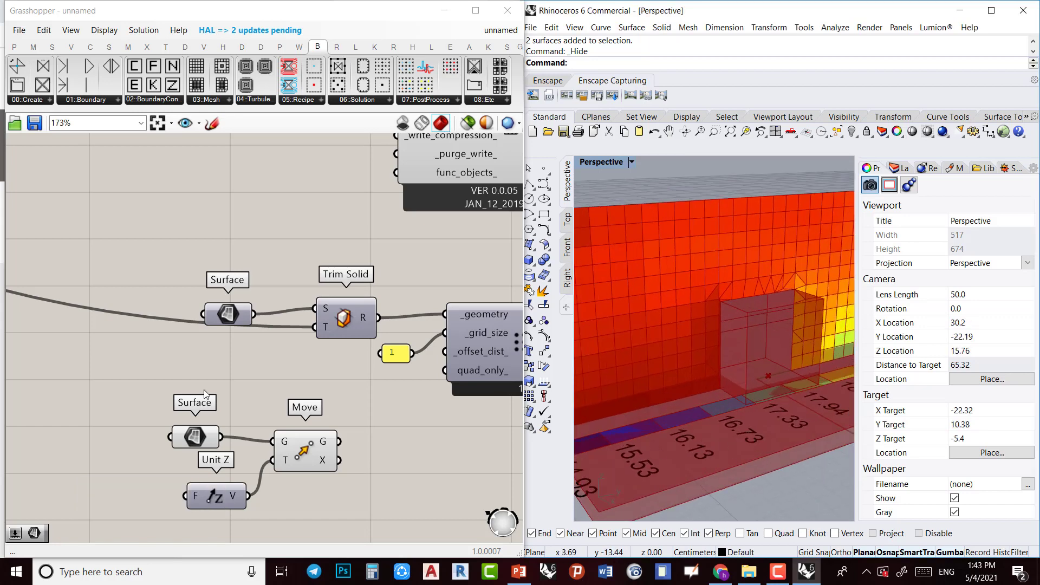
Set both the _write_ and run_ toggles of Butterfly_Solution to False
{"action": "right_click_drag", "start_coordinate": [252, 429], "coordinate": [131, 397]}
{"action": "scroll", "coordinate": [177, 353], "scroll_direction": "up", "scroll_amount": 2}
{"action": "right_click_drag", "start_coordinate": [228, 346], "coordinate": [328, 380]}
{"action": "scroll", "coordinate": [290, 347], "scroll_direction": "down", "scroll_amount": 2}
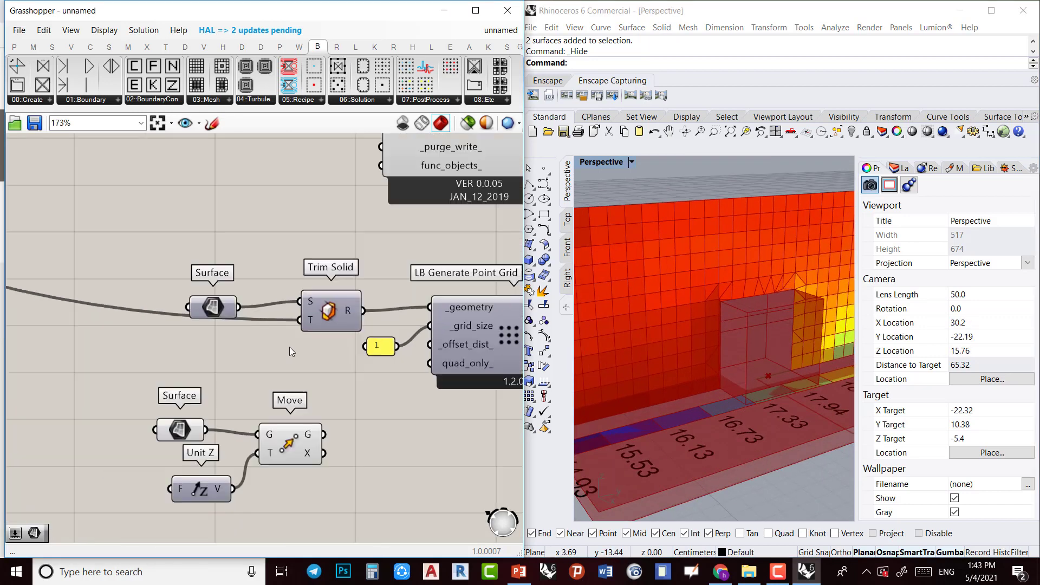
{"action": "scroll", "coordinate": [289, 347], "scroll_direction": "down", "scroll_amount": 3}
{"action": "right_click_drag", "start_coordinate": [414, 286], "coordinate": [284, 293]}
{"action": "right_click_drag", "start_coordinate": [355, 276], "coordinate": [104, 366]}
{"action": "right_click_drag", "start_coordinate": [288, 293], "coordinate": [227, 304]}
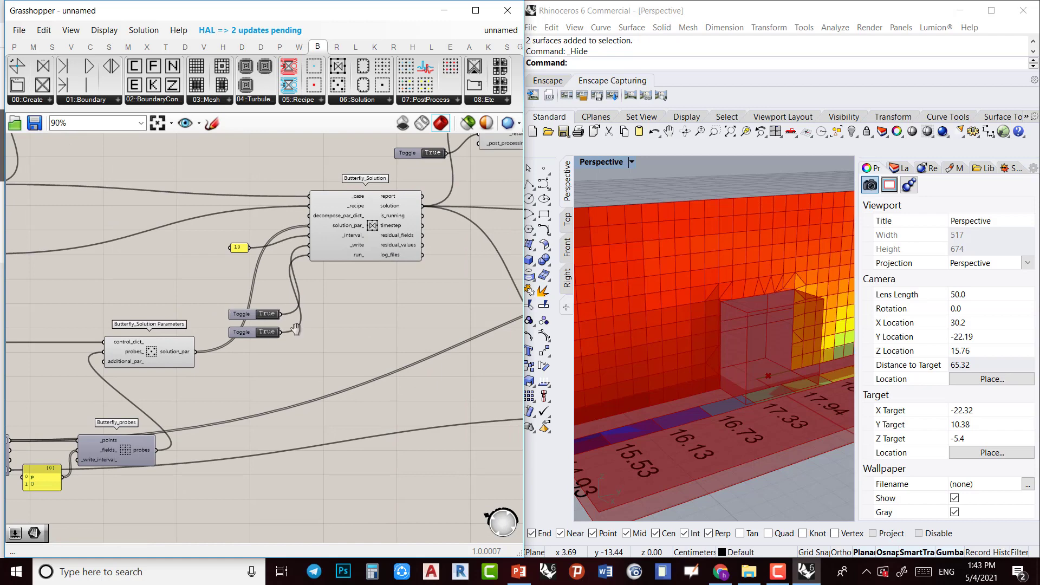
{"action": "scroll", "coordinate": [271, 303], "scroll_direction": "up", "scroll_amount": 4}
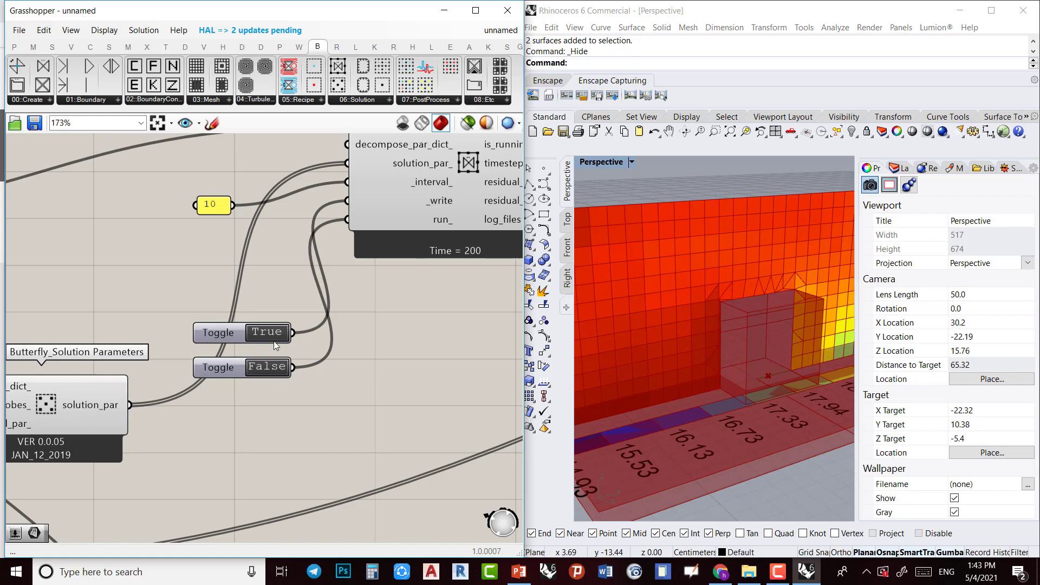
{"action": "double_click", "coordinate": [274, 341]}
Review Butterfly_purgeCase with its _results_ toggle and report, plus the U and p result components up to LB Spatial Heatmap
{"action": "scroll", "coordinate": [275, 341], "scroll_direction": "down", "scroll_amount": 5}
{"action": "right_click_drag", "start_coordinate": [281, 373], "coordinate": [213, 385]}
{"action": "scroll", "coordinate": [209, 374], "scroll_direction": "down", "scroll_amount": 2}
{"action": "scroll", "coordinate": [349, 252], "scroll_direction": "up", "scroll_amount": 5}
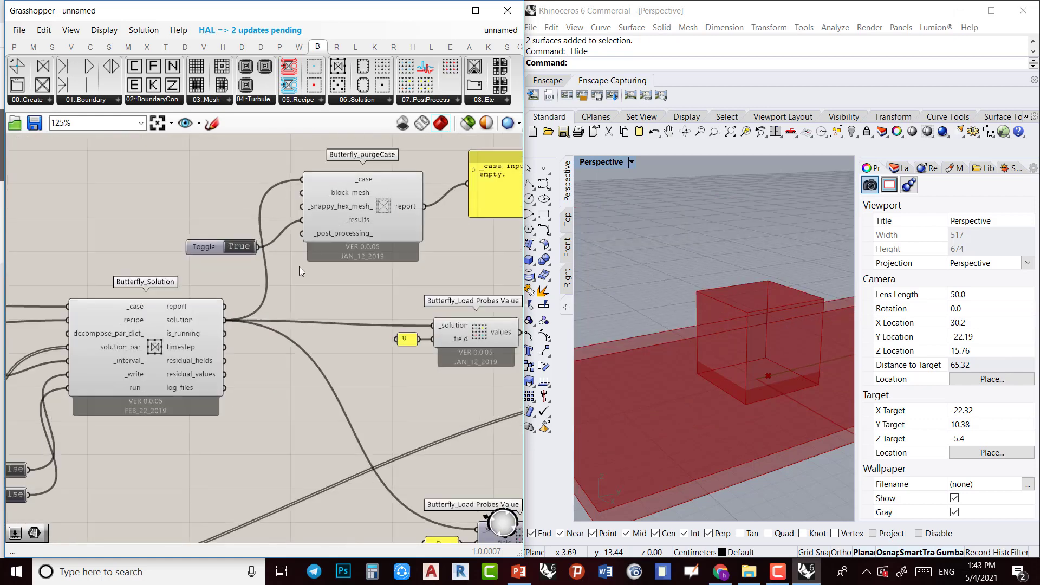
{"action": "right_click_drag", "start_coordinate": [243, 256], "coordinate": [178, 285]}
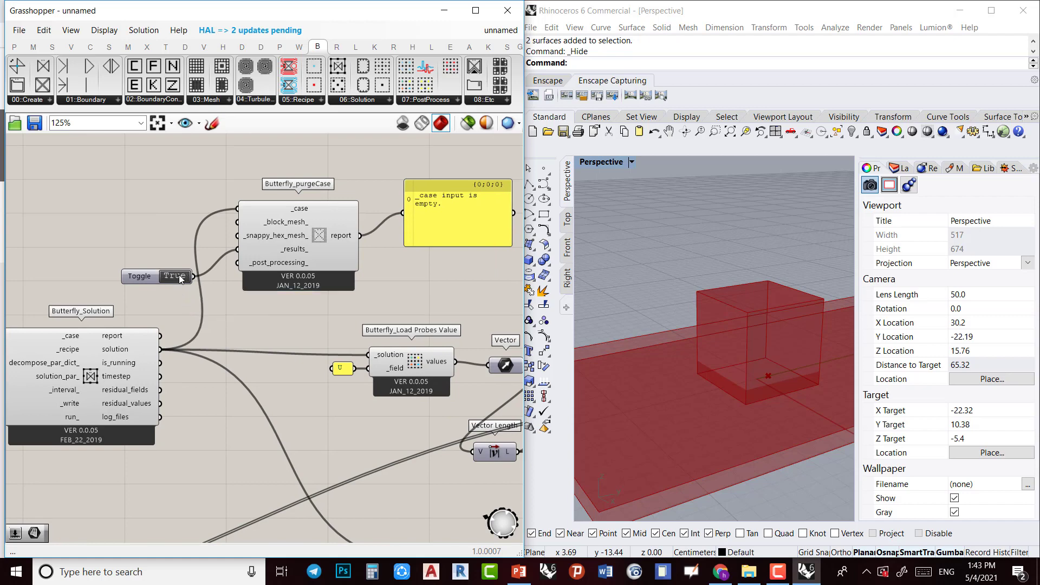
{"action": "scroll", "coordinate": [260, 361], "scroll_direction": "down", "scroll_amount": 3}
{"action": "right_click_drag", "start_coordinate": [426, 457], "coordinate": [300, 350]}
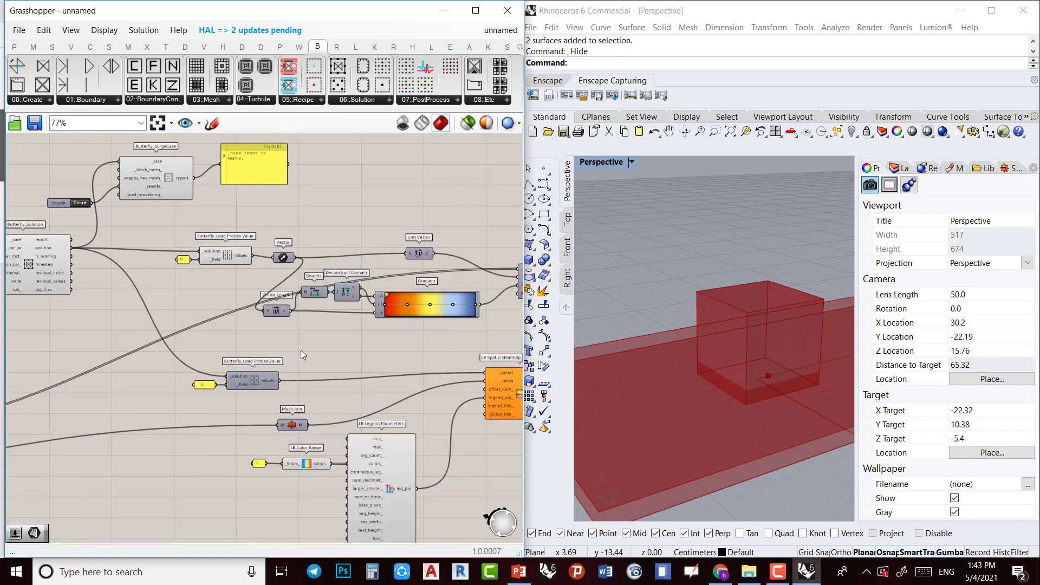
{"action": "scroll", "coordinate": [404, 371], "scroll_direction": "down", "scroll_amount": 1}
{"action": "right_click_drag", "start_coordinate": [404, 371], "coordinate": [171, 320]}
{"action": "scroll", "coordinate": [222, 371], "scroll_direction": "up", "scroll_amount": 3}
{"action": "scroll", "coordinate": [230, 371], "scroll_direction": "down", "scroll_amount": 3}
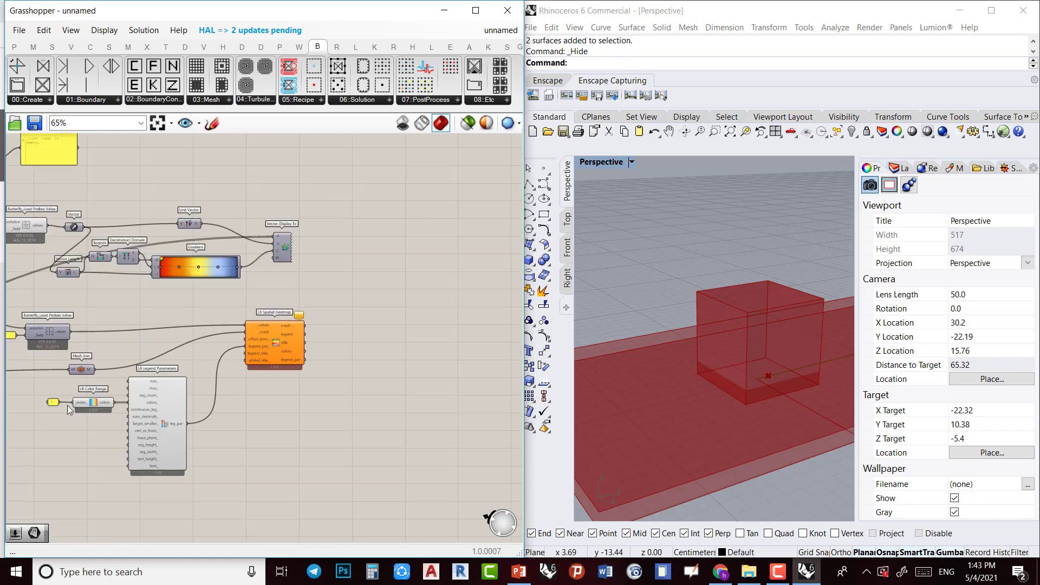
Replace the vertical surface at Trim Solid's S input with the geometry output of the Move component
{"action": "right_click_drag", "start_coordinate": [74, 408], "coordinate": [332, 349]}
{"action": "right_click_drag", "start_coordinate": [33, 381], "coordinate": [341, 402]}
{"action": "right_click_drag", "start_coordinate": [131, 421], "coordinate": [446, 403]}
{"action": "scroll", "coordinate": [339, 398], "scroll_direction": "up", "scroll_amount": 3}
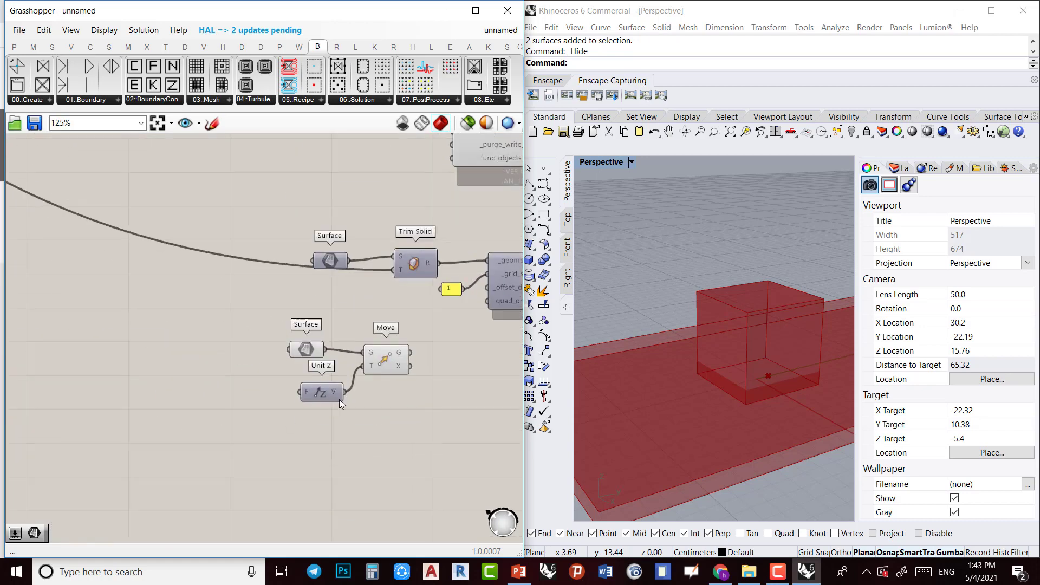
{"action": "right_click_drag", "start_coordinate": [339, 398], "coordinate": [209, 427]}
{"action": "scroll", "coordinate": [285, 375], "scroll_direction": "up", "scroll_amount": 2}
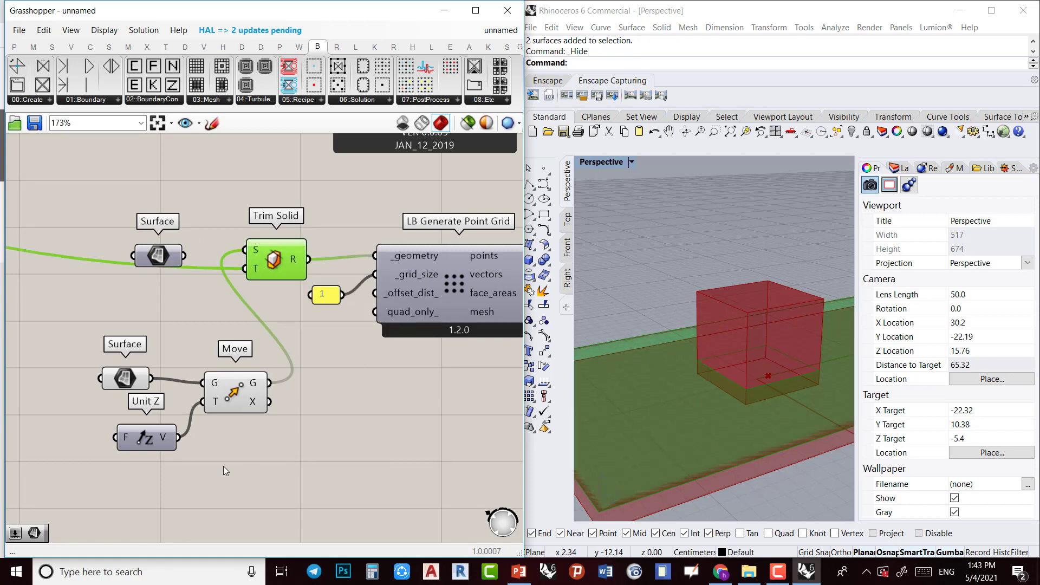
Hide the previews of the Move component, its source Surface parameter and the Trim Solid component
{"action": "left_click", "coordinate": [239, 379]}
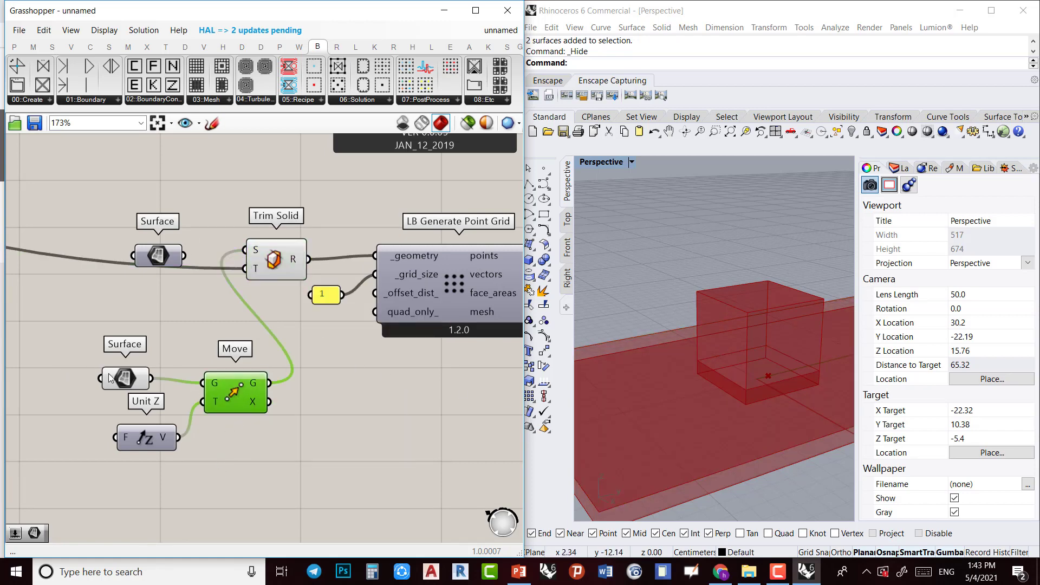
{"action": "left_click", "coordinate": [126, 380]}
{"action": "scroll", "coordinate": [239, 374], "scroll_direction": "down", "scroll_amount": 3}
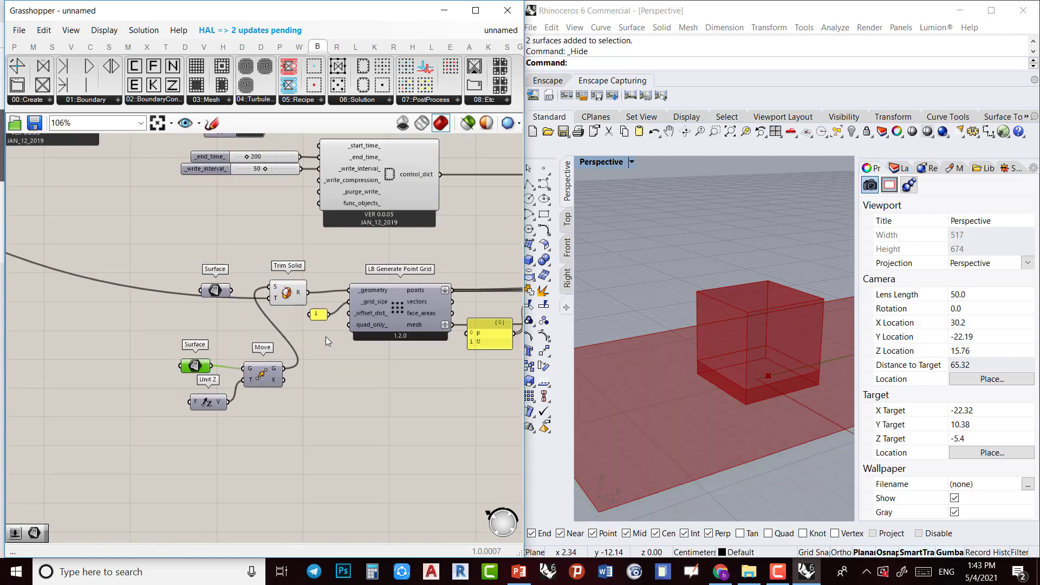
{"action": "left_click", "coordinate": [190, 314]}
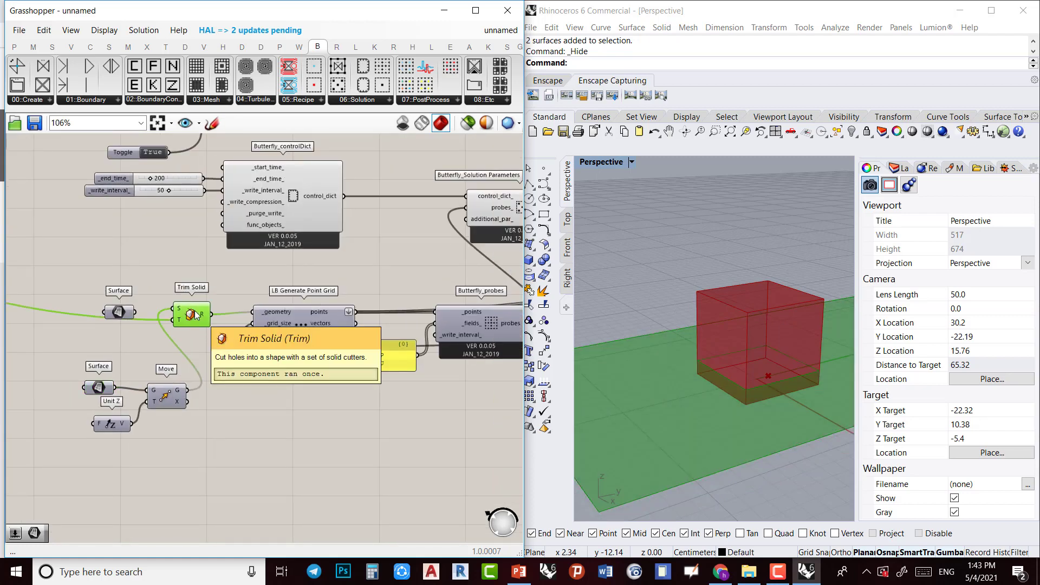
Set both the _write_ and run_ toggles of Butterfly_Solution to True to rerun the simulation on the horizontal probe surface
{"action": "scroll", "coordinate": [169, 377], "scroll_direction": "down", "scroll_amount": 5}
{"action": "scroll", "coordinate": [269, 338], "scroll_direction": "up", "scroll_amount": 5}
{"action": "right_click_drag", "start_coordinate": [355, 318], "coordinate": [199, 408]}
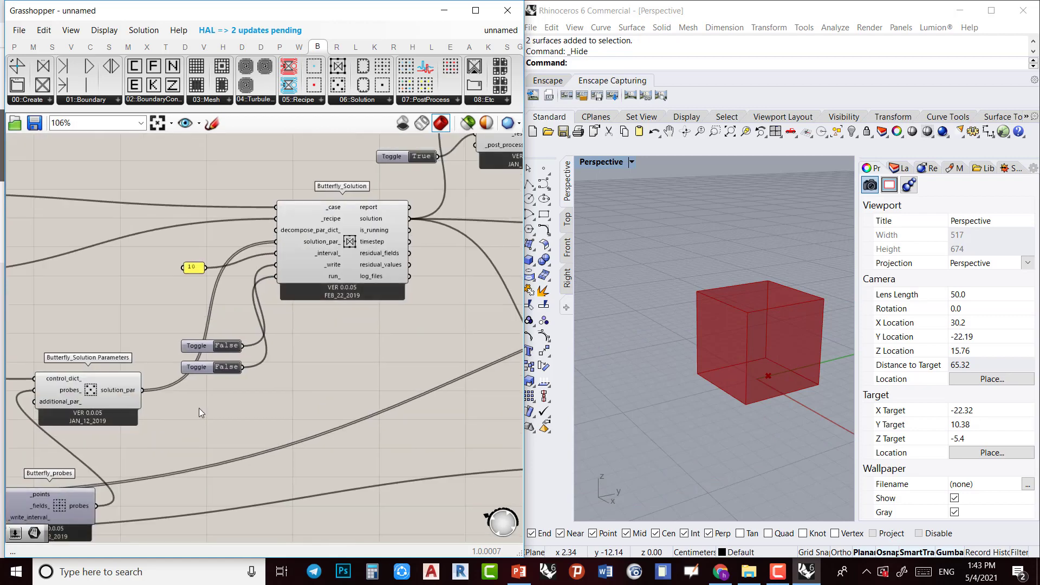
{"action": "scroll", "coordinate": [290, 360], "scroll_direction": "up", "scroll_amount": 1}
{"action": "right_click_drag", "start_coordinate": [285, 361], "coordinate": [220, 378]}
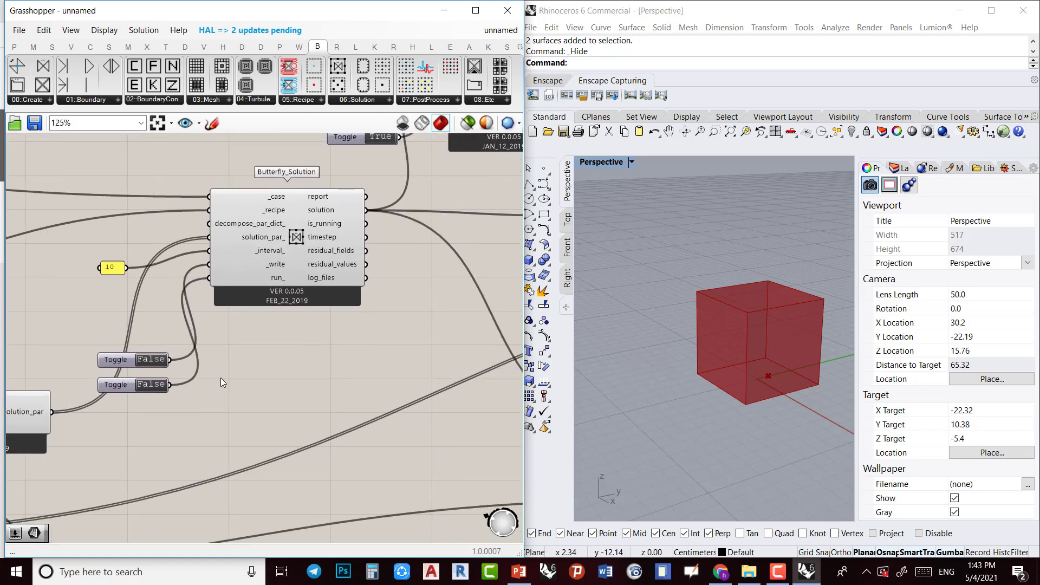
{"action": "double_click", "coordinate": [155, 363]}
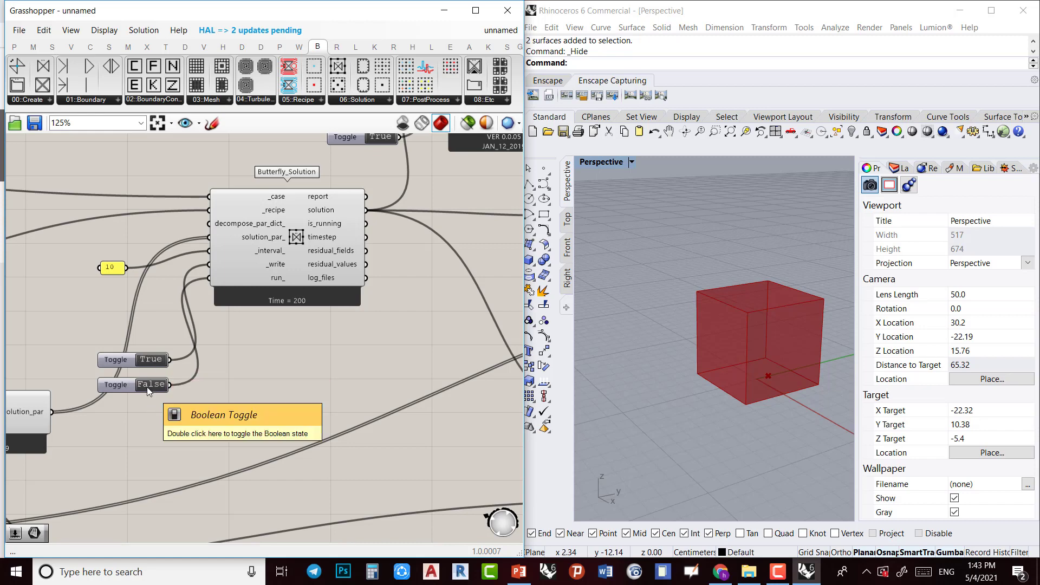
{"action": "double_click", "coordinate": [147, 388]}
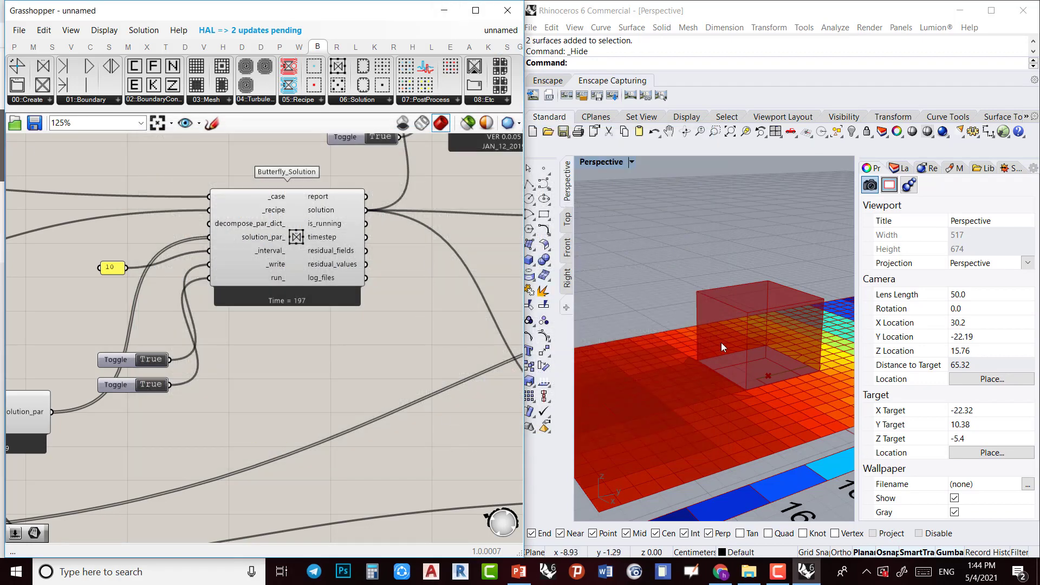
Examine the horizontal pressure heatmap around the cube and its legend from several angles in the perspective view
{"action": "scroll", "coordinate": [721, 342], "scroll_direction": "down", "scroll_amount": 5}
{"action": "right_click_drag", "start_coordinate": [667, 370], "coordinate": [675, 441]}
{"action": "scroll", "coordinate": [722, 333], "scroll_direction": "up", "scroll_amount": 4}
{"action": "right_click_drag", "start_coordinate": [816, 346], "coordinate": [601, 336]}
{"action": "scroll", "coordinate": [808, 332], "scroll_direction": "up", "scroll_amount": 4}
{"action": "right_click_drag", "start_coordinate": [681, 366], "coordinate": [755, 329]}
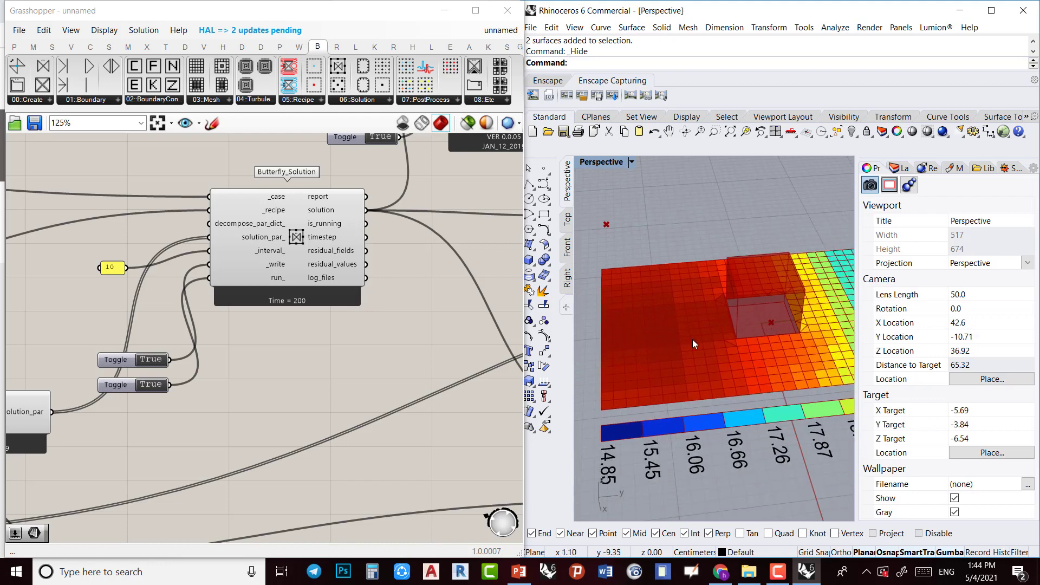
{"action": "right_click_drag", "start_coordinate": [684, 369], "coordinate": [826, 370]}
{"action": "right_click_drag", "start_coordinate": [787, 300], "coordinate": [692, 351], "text": "shift"}
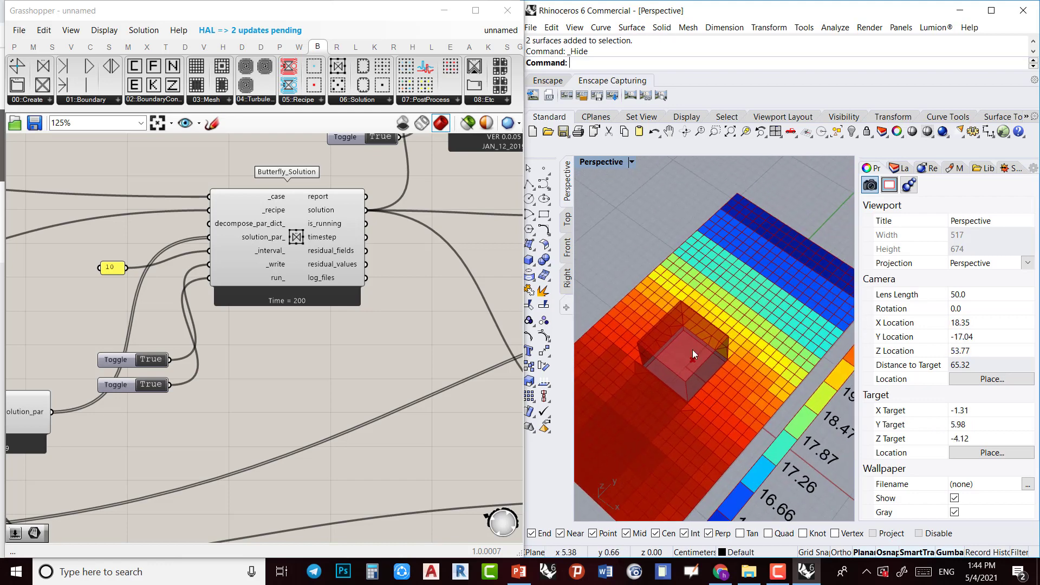
Hide the LB Spatial Heatmap preview and show the preview of the Vector Display Ex component
{"action": "scroll", "coordinate": [412, 287], "scroll_direction": "down", "scroll_amount": 3}
{"action": "right_click_drag", "start_coordinate": [510, 326], "coordinate": [147, 301]}
{"action": "scroll", "coordinate": [167, 299], "scroll_direction": "up", "scroll_amount": 2}
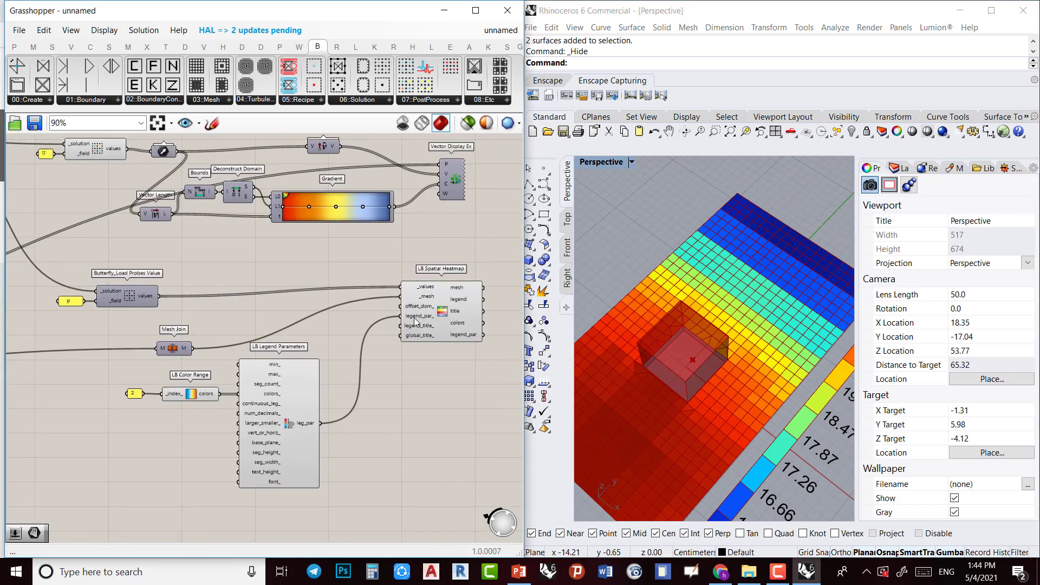
{"action": "left_click", "coordinate": [436, 324]}
{"action": "left_click", "coordinate": [453, 176]}
{"action": "key", "text": "ctrl+q"}
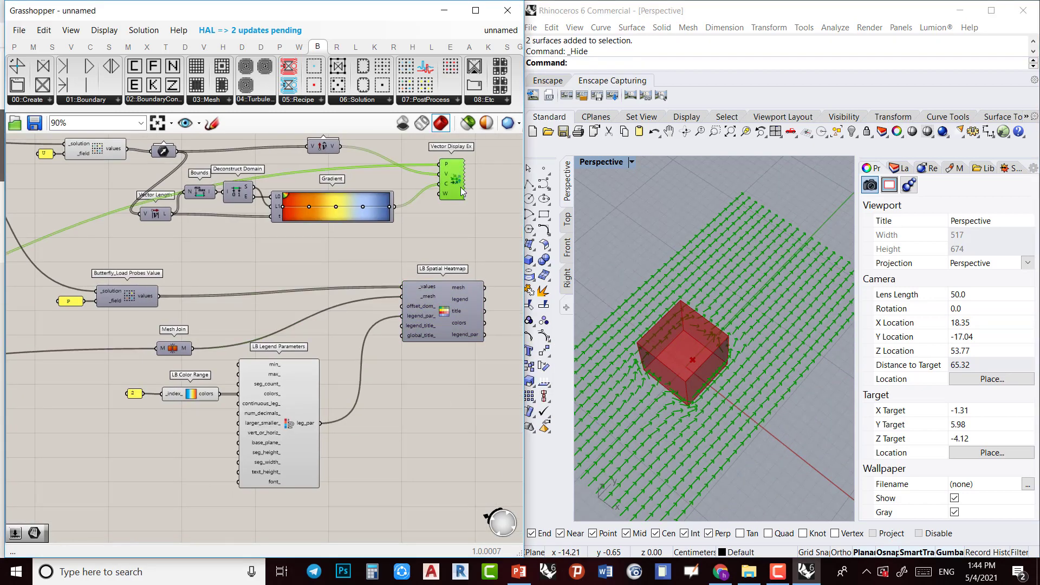
Inspect the velocity vectors around the cube up close in the Perspective view and in the Top view
{"action": "right_click_drag", "start_coordinate": [670, 454], "coordinate": [648, 424]}
{"action": "left_click", "coordinate": [494, 416]}
{"action": "scroll", "coordinate": [652, 426], "scroll_direction": "up", "scroll_amount": 6}
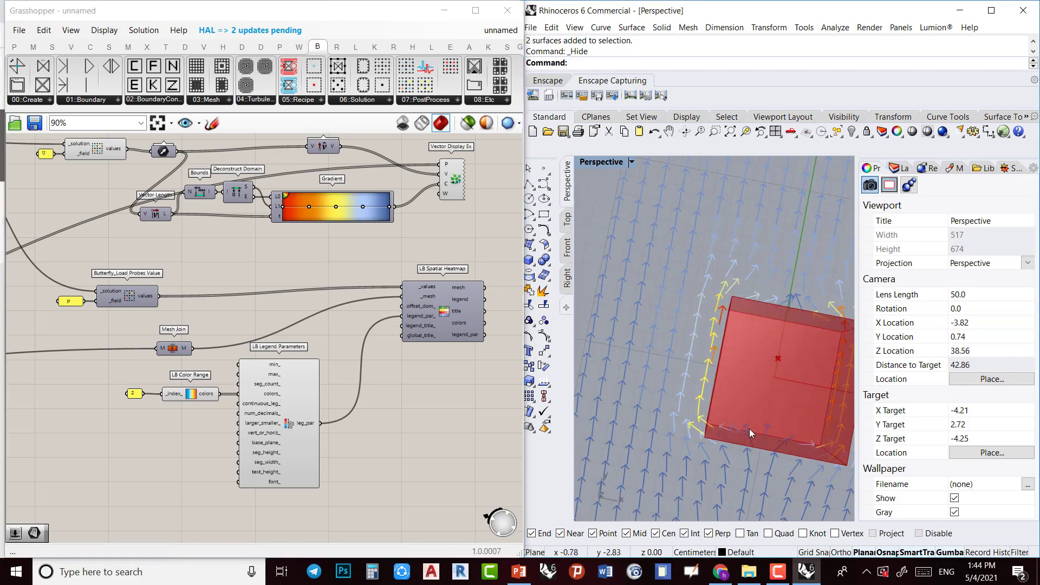
{"action": "scroll", "coordinate": [750, 418], "scroll_direction": "down", "scroll_amount": 4}
{"action": "right_click_drag", "start_coordinate": [750, 418], "coordinate": [728, 417]}
{"action": "left_click", "coordinate": [567, 219]}
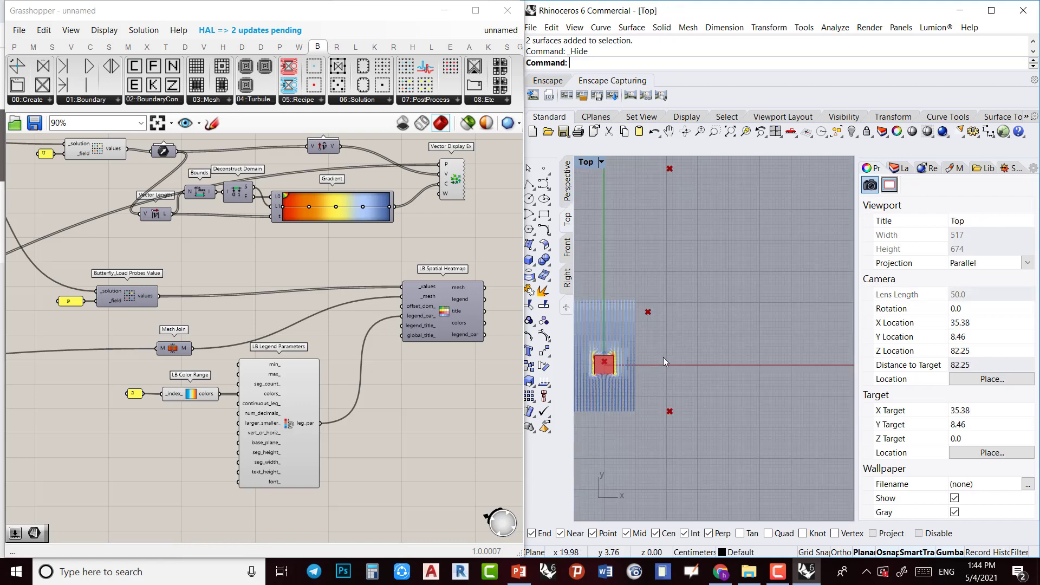
{"action": "right_click_drag", "start_coordinate": [662, 357], "coordinate": [782, 366]}
{"action": "scroll", "coordinate": [734, 379], "scroll_direction": "up", "scroll_amount": 5}
{"action": "right_click_drag", "start_coordinate": [730, 398], "coordinate": [734, 399]}
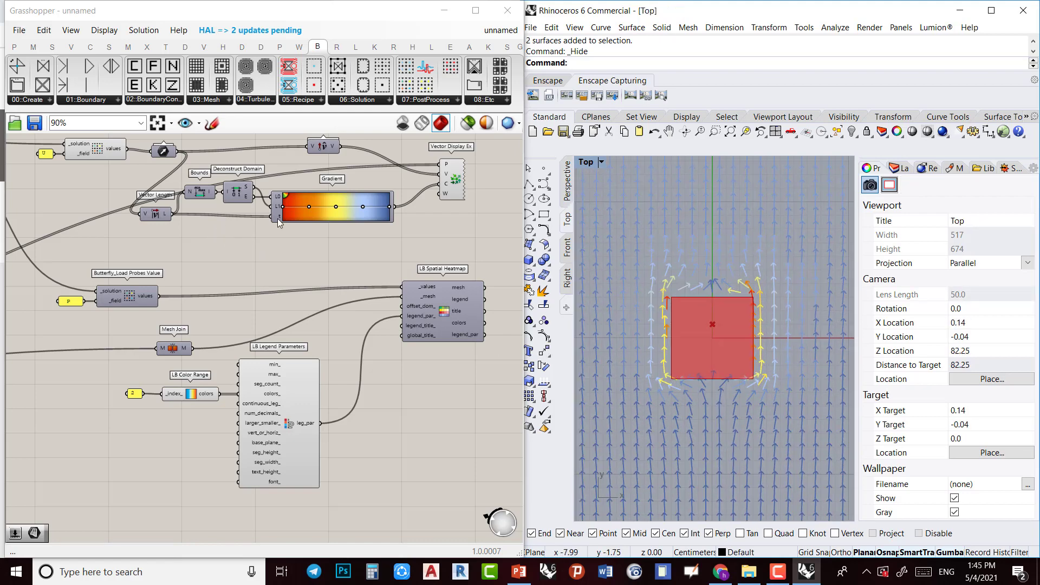
Shift the Gradient's inner colour grips toward its blue end: yellow to 81%, orange near the middle and light blue to the end
{"action": "scroll", "coordinate": [365, 205], "scroll_direction": "up", "scroll_amount": 3}
{"action": "left_click_drag", "start_coordinate": [347, 214], "coordinate": [382, 222]}
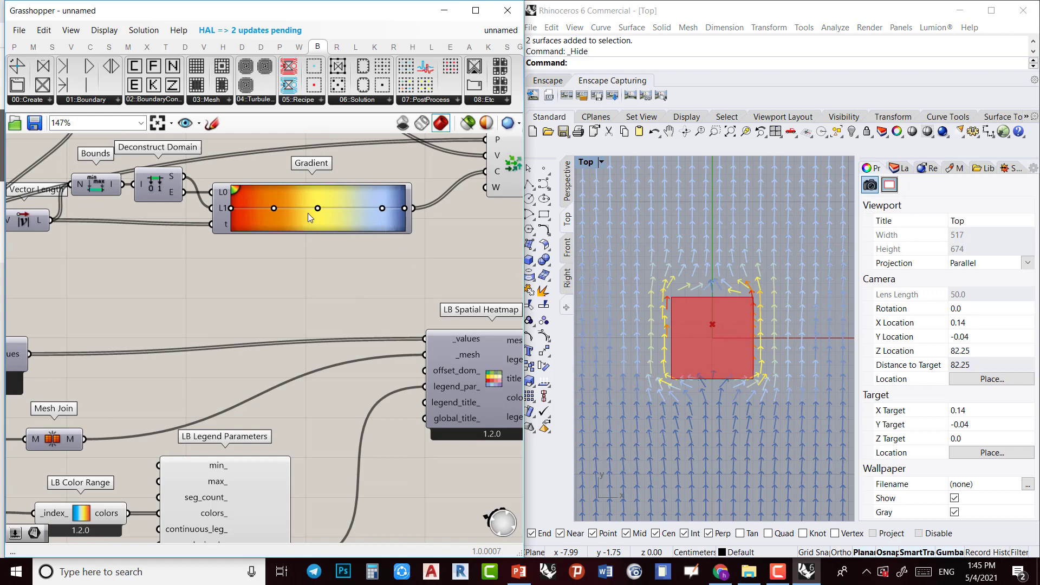
{"action": "left_click_drag", "start_coordinate": [313, 212], "coordinate": [349, 217]}
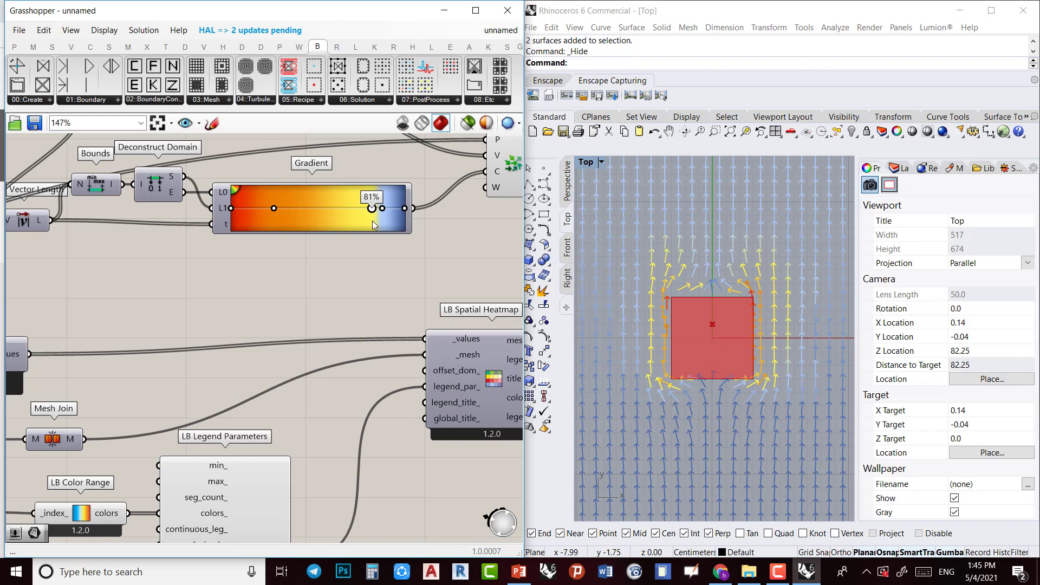
{"action": "left_click_drag", "start_coordinate": [274, 207], "coordinate": [315, 218]}
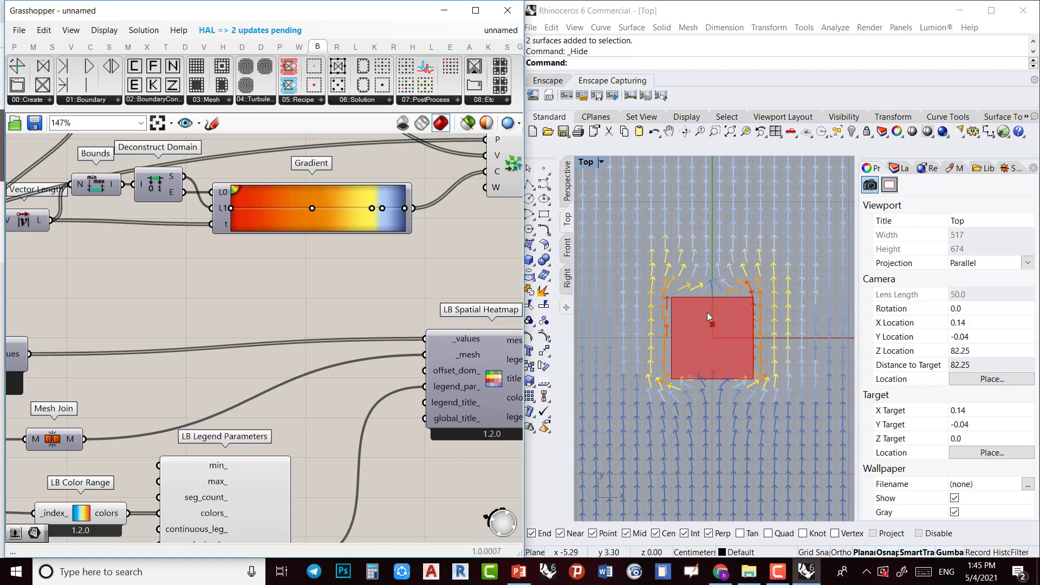
{"action": "right_click_drag", "start_coordinate": [703, 338], "coordinate": [687, 330]}
{"action": "scroll", "coordinate": [298, 189], "scroll_direction": "up", "scroll_amount": 1}
{"action": "left_click_drag", "start_coordinate": [397, 212], "coordinate": [427, 223]}
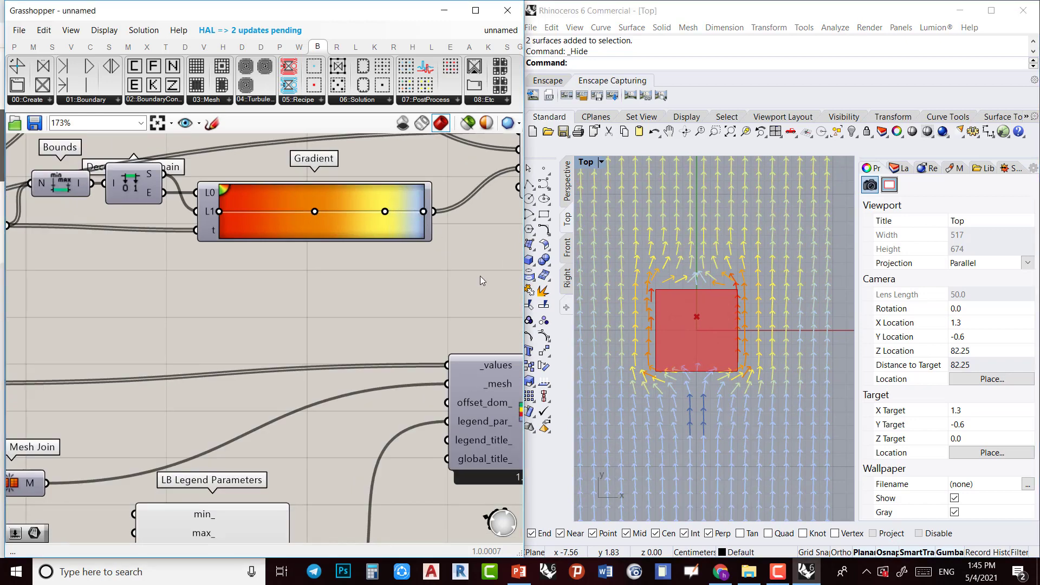
Review the recoloured velocity vectors over the whole horizontal section in the Top view and in the Perspective view
{"action": "scroll", "coordinate": [781, 428], "scroll_direction": "down", "scroll_amount": 3}
{"action": "right_click_drag", "start_coordinate": [769, 430], "coordinate": [738, 402]}
{"action": "scroll", "coordinate": [711, 396], "scroll_direction": "up", "scroll_amount": 1}
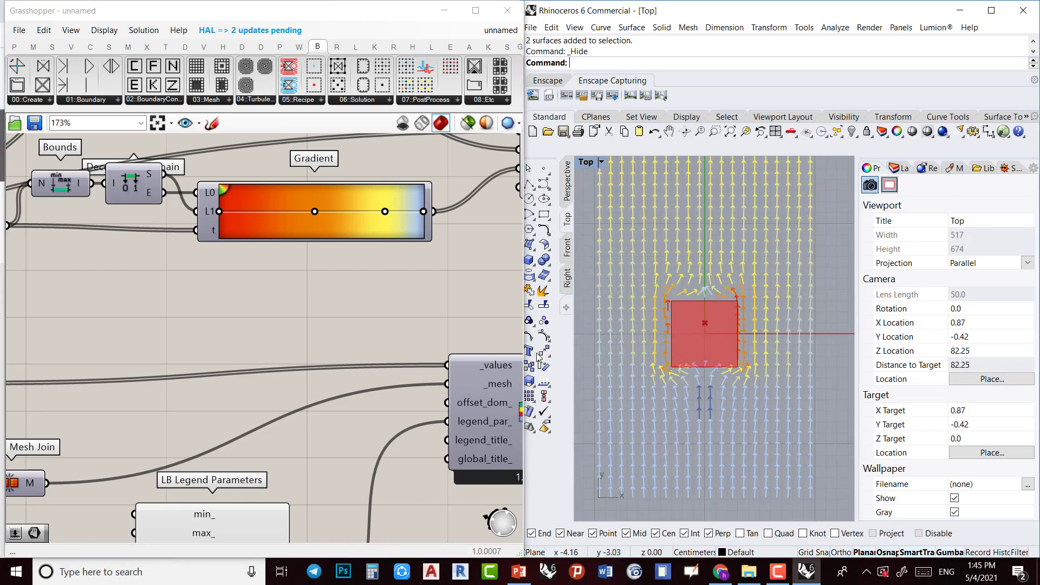
{"action": "scroll", "coordinate": [627, 296], "scroll_direction": "down", "scroll_amount": 2}
{"action": "scroll", "coordinate": [368, 281], "scroll_direction": "down", "scroll_amount": 3}
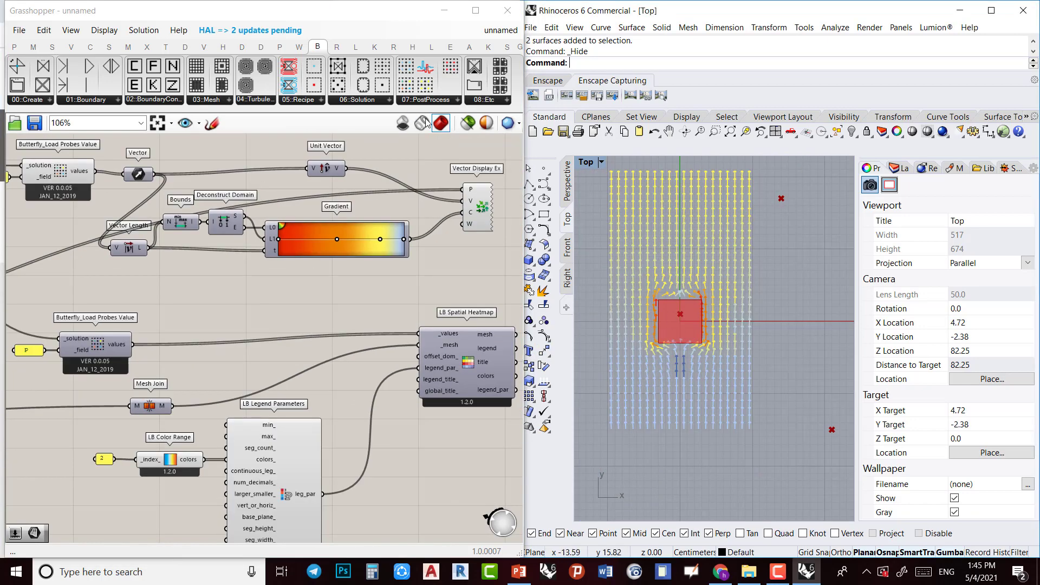
{"action": "left_click", "coordinate": [567, 182]}
{"action": "right_click_drag", "start_coordinate": [758, 379], "coordinate": [705, 444]}
{"action": "scroll", "coordinate": [707, 409], "scroll_direction": "up", "scroll_amount": 2}
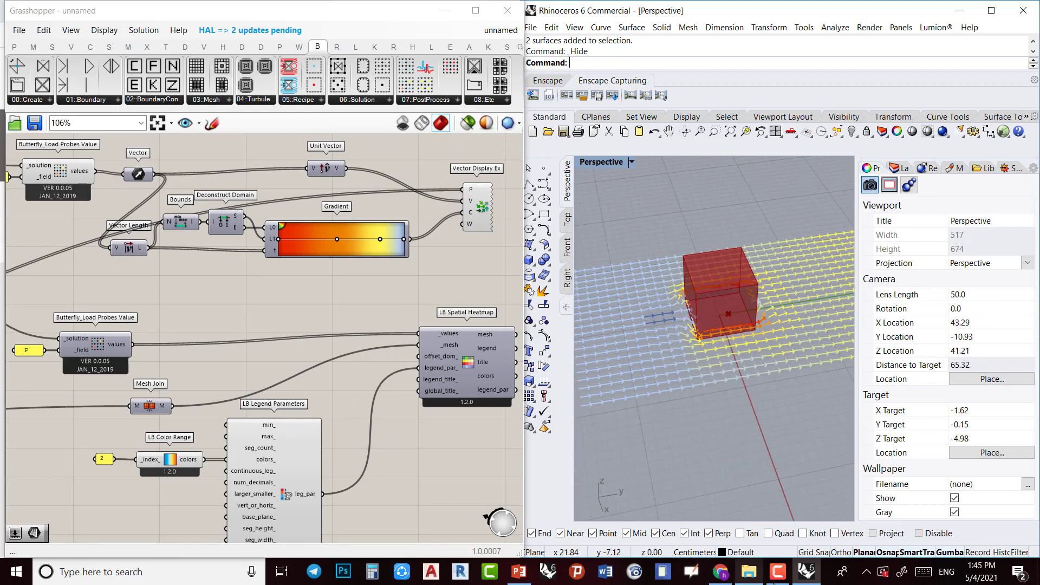